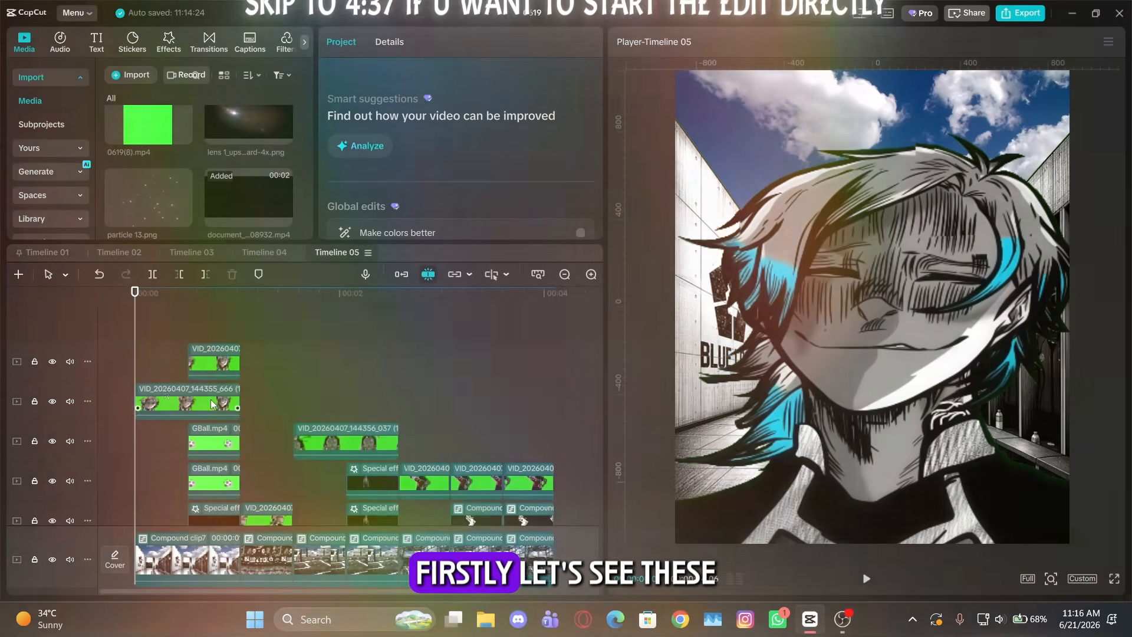
Play through Timeline 05 to review the assembled clips from start to end
{"action": "scroll", "coordinate": [336, 398], "scroll_direction": "up", "scroll_amount": 1}
{"action": "key", "text": "space"}
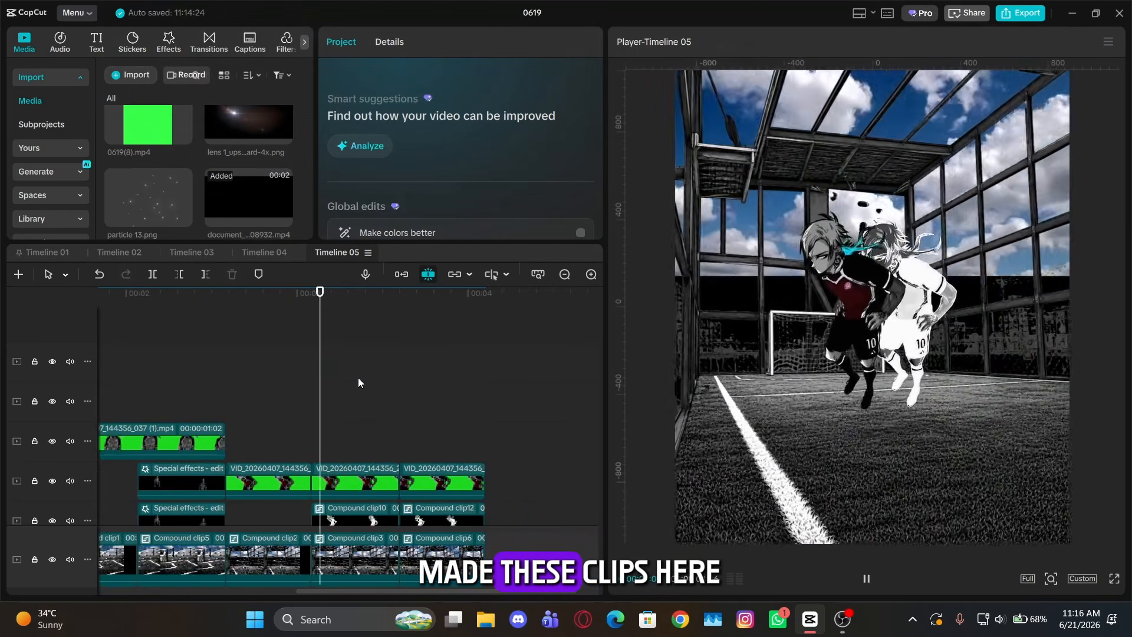
{"action": "scroll", "coordinate": [358, 377], "scroll_direction": "down", "scroll_amount": 3}
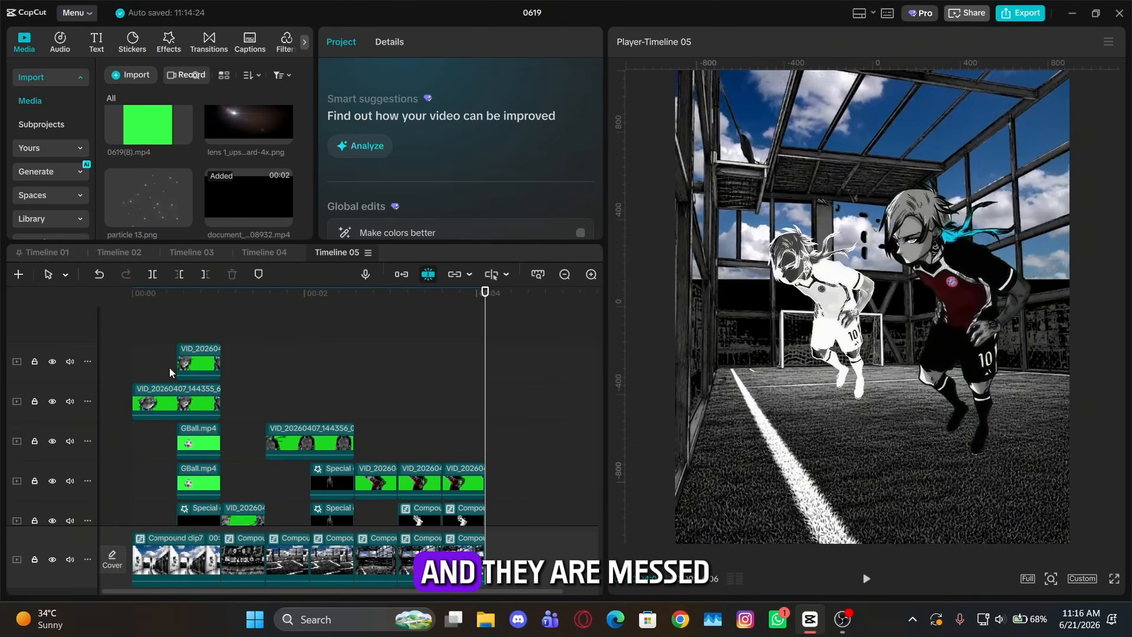
{"action": "scroll", "coordinate": [448, 381], "scroll_direction": "down", "scroll_amount": 1}
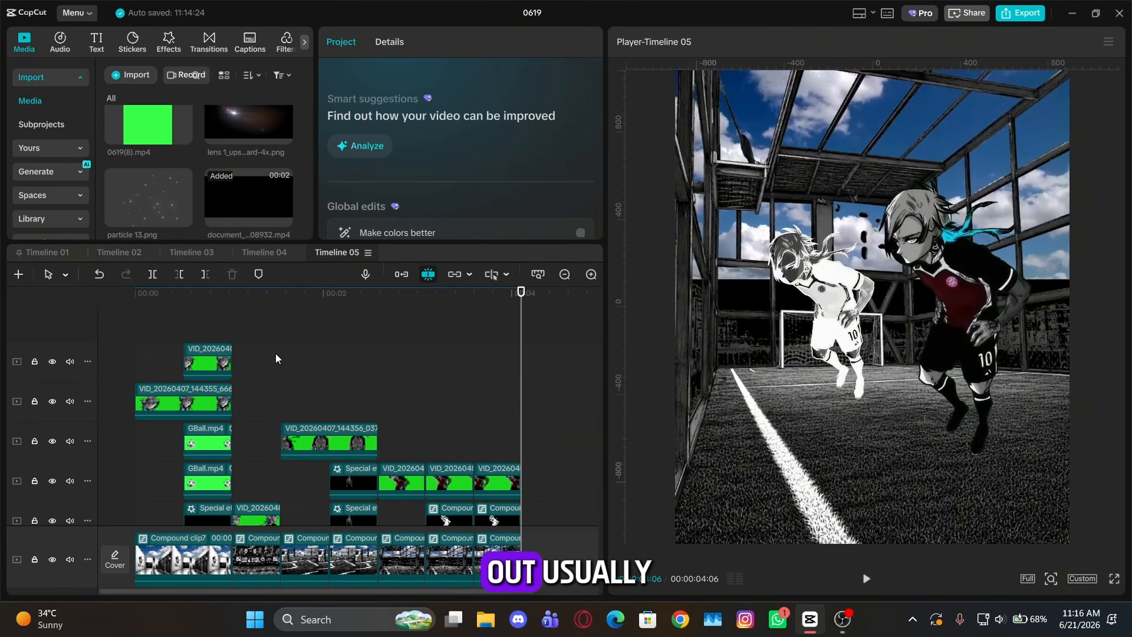
Return to the start of the timeline, select the long opening character clip and play its first frames
{"action": "scroll", "coordinate": [275, 352], "scroll_direction": "up", "scroll_amount": 2}
{"action": "left_click", "coordinate": [135, 333]}
{"action": "scroll", "coordinate": [161, 333], "scroll_direction": "up", "scroll_amount": 2}
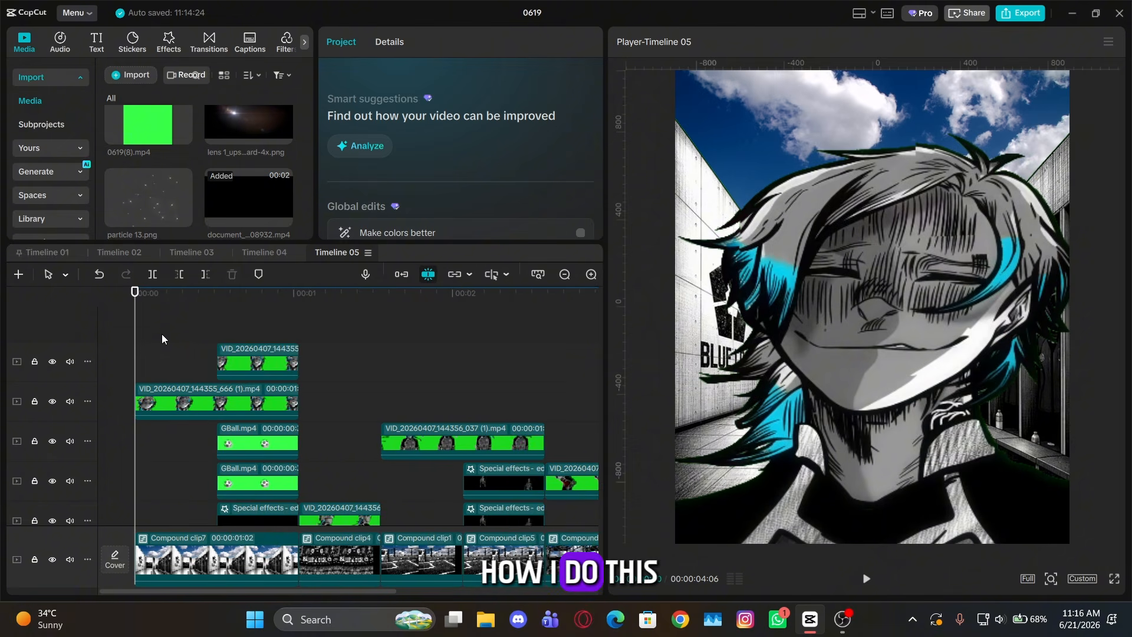
{"action": "left_click", "coordinate": [161, 359]}
{"action": "scroll", "coordinate": [176, 409], "scroll_direction": "up", "scroll_amount": 1}
{"action": "left_click", "coordinate": [177, 409]}
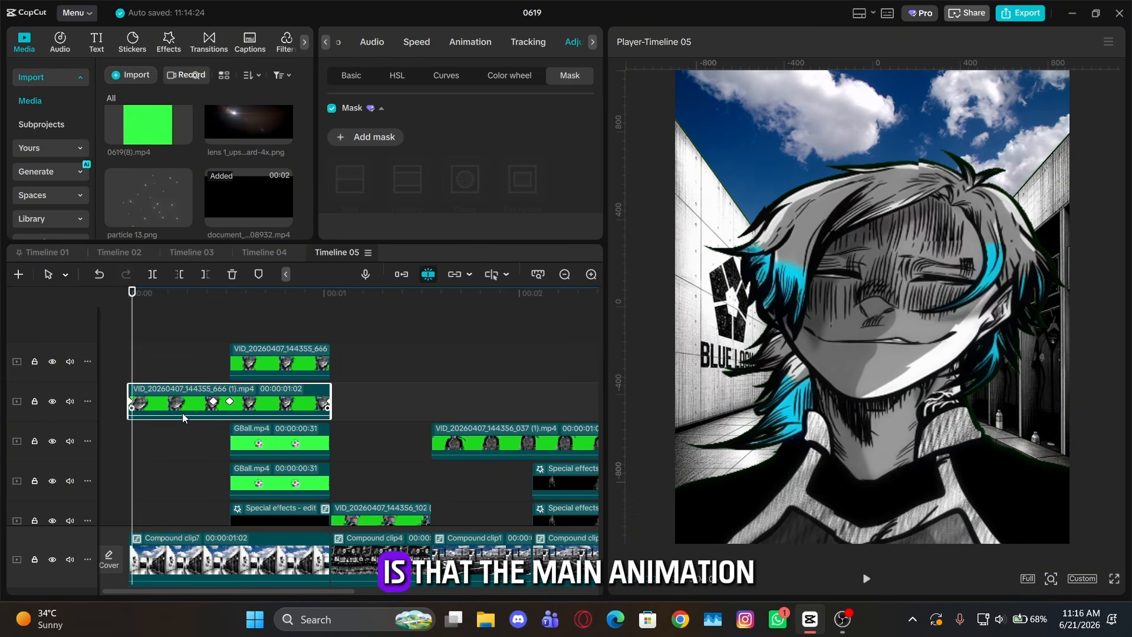
{"action": "key", "text": "space"}
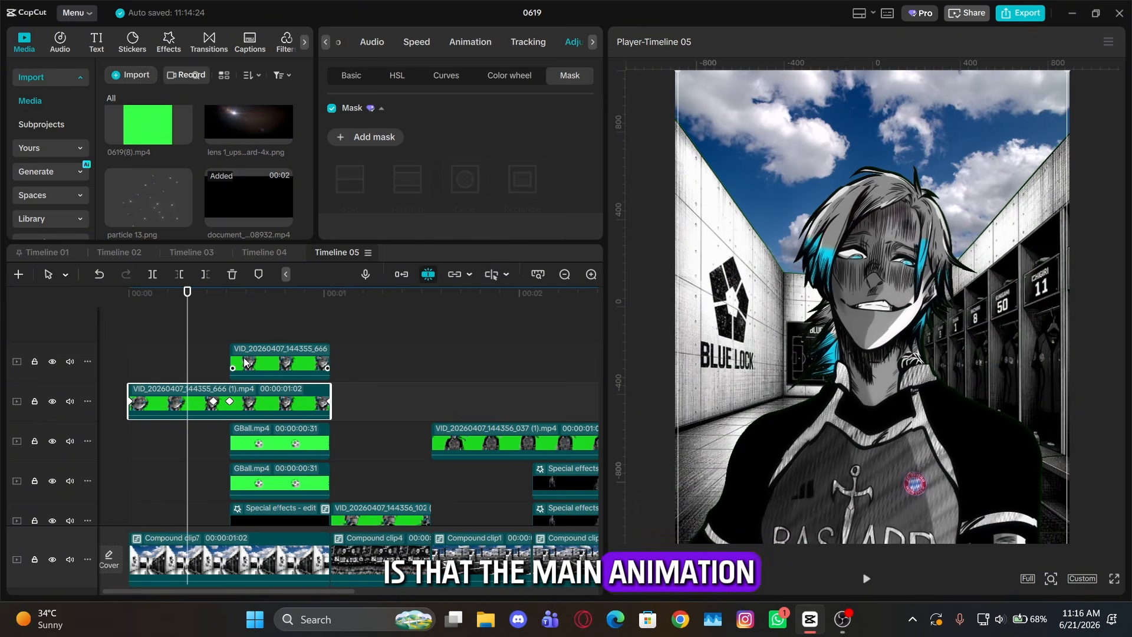
Open the opening background's compound clip and examine the mask and curves adjustments on its locker-room layer
{"action": "scroll", "coordinate": [153, 513], "scroll_direction": "down", "scroll_amount": 1}
{"action": "double_click", "coordinate": [161, 512]}
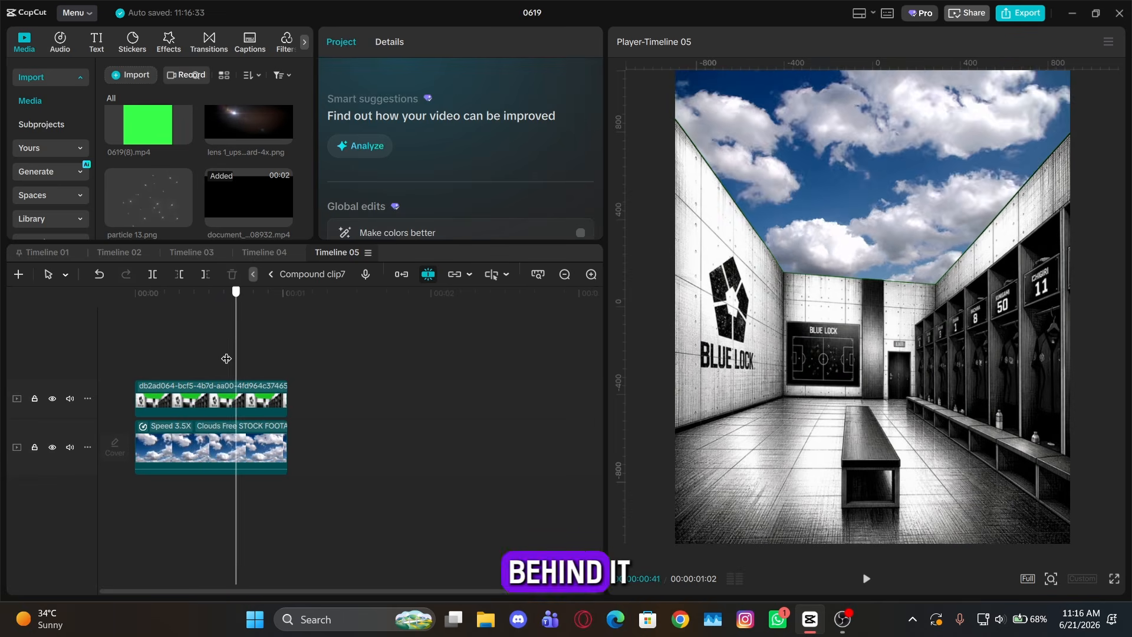
{"action": "left_click", "coordinate": [173, 389]}
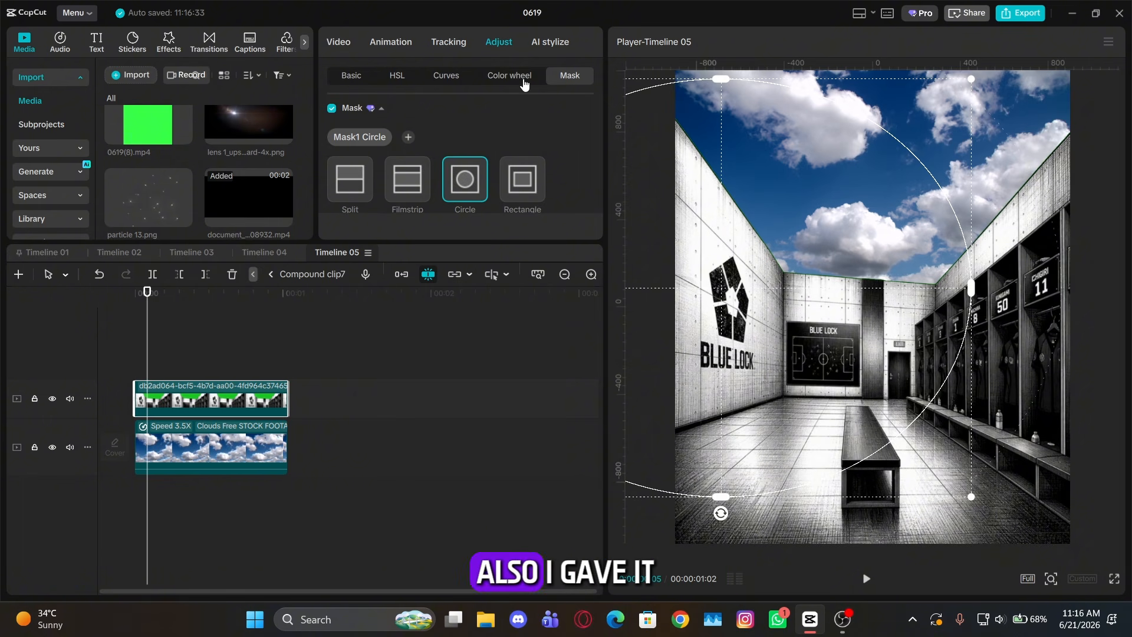
{"action": "left_click", "coordinate": [457, 72]}
{"action": "scroll", "coordinate": [471, 147], "scroll_direction": "down", "scroll_amount": 3}
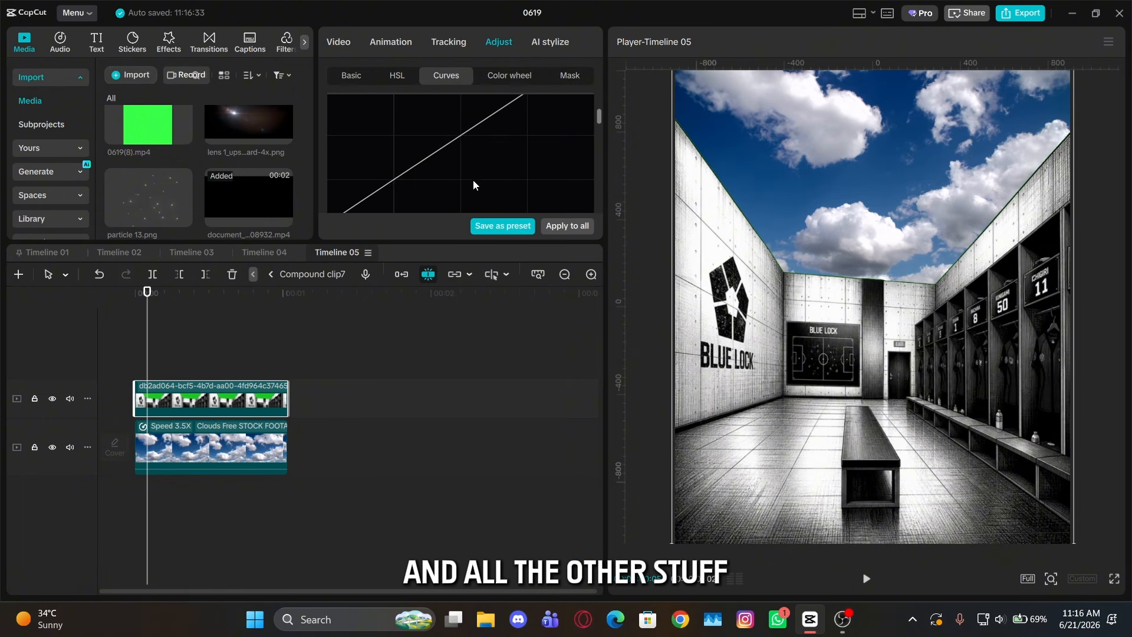
{"action": "left_click_drag", "start_coordinate": [448, 140], "coordinate": [496, 181]}
{"action": "left_click", "coordinate": [200, 361]}
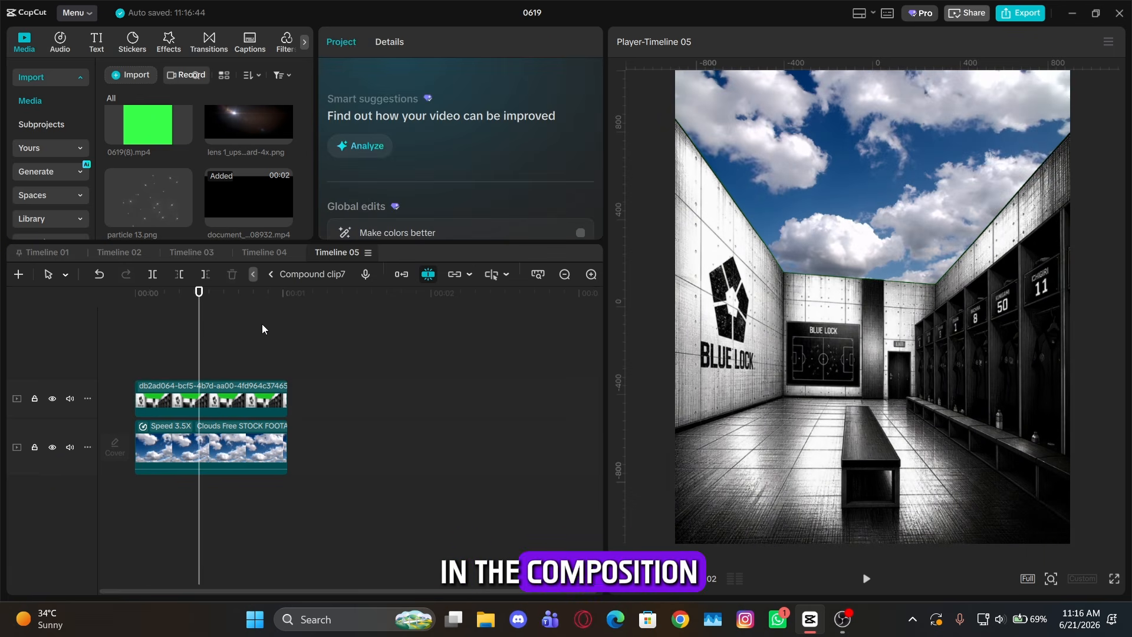
{"action": "key", "text": "ctrl+z"}
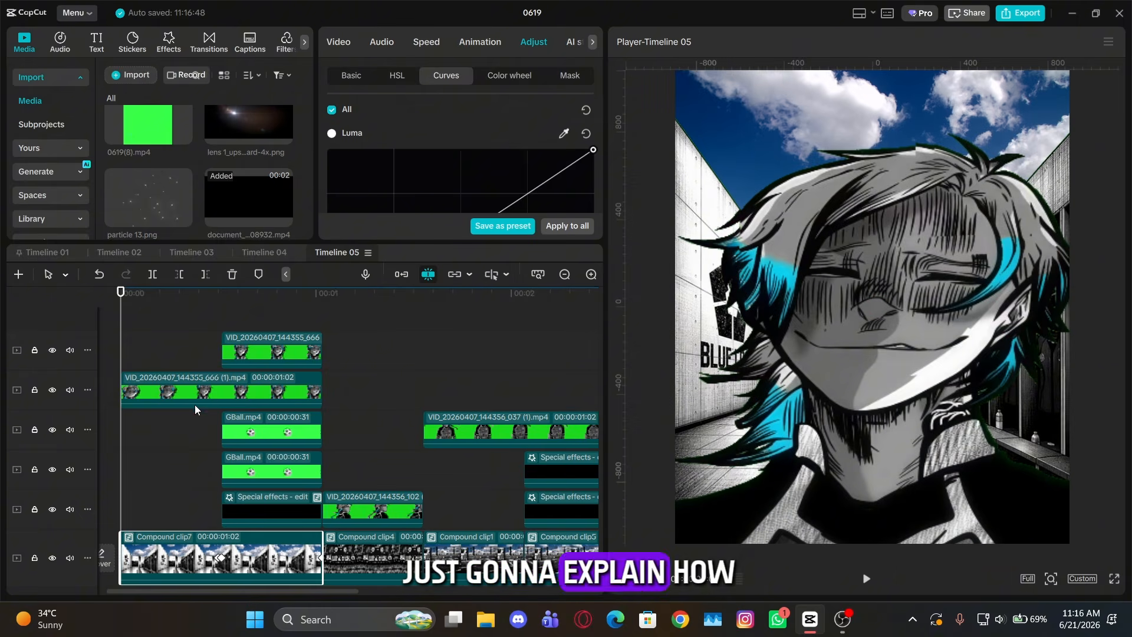
Examine the Scale keyframe curve of the long opening character clip and play its zoom-out
{"action": "left_click", "coordinate": [195, 404]}
{"action": "scroll", "coordinate": [157, 515], "scroll_direction": "up", "scroll_amount": 1}
{"action": "key", "text": "alt+k"}
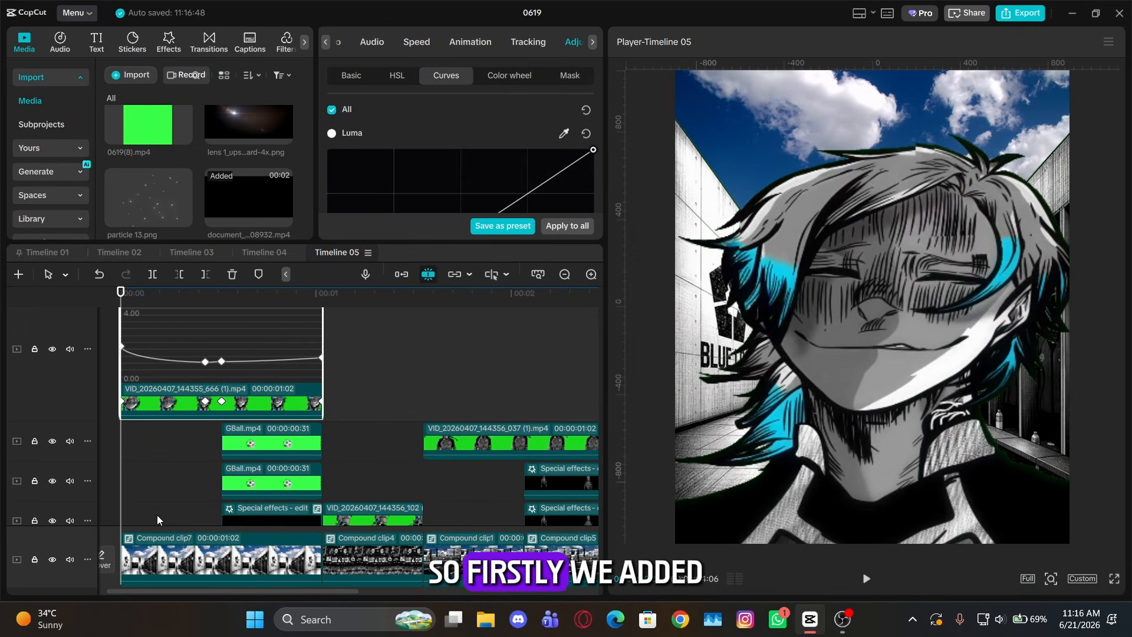
{"action": "scroll", "coordinate": [157, 516], "scroll_direction": "up", "scroll_amount": 1}
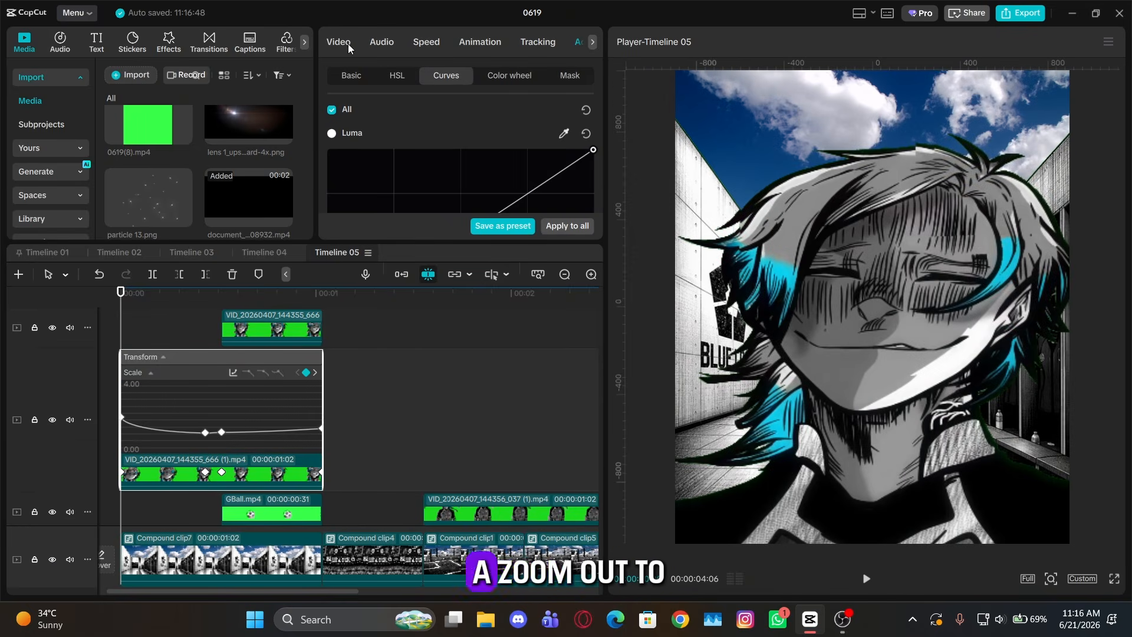
{"action": "left_click", "coordinate": [348, 44]}
{"action": "key", "text": "space"}
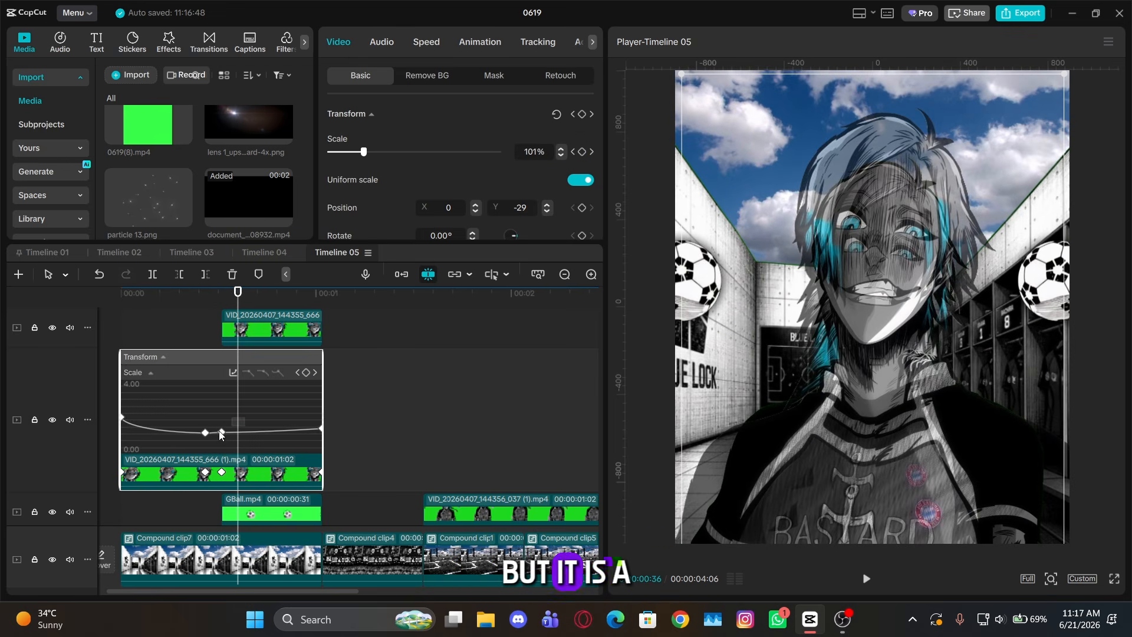
{"action": "left_click", "coordinate": [221, 433]}
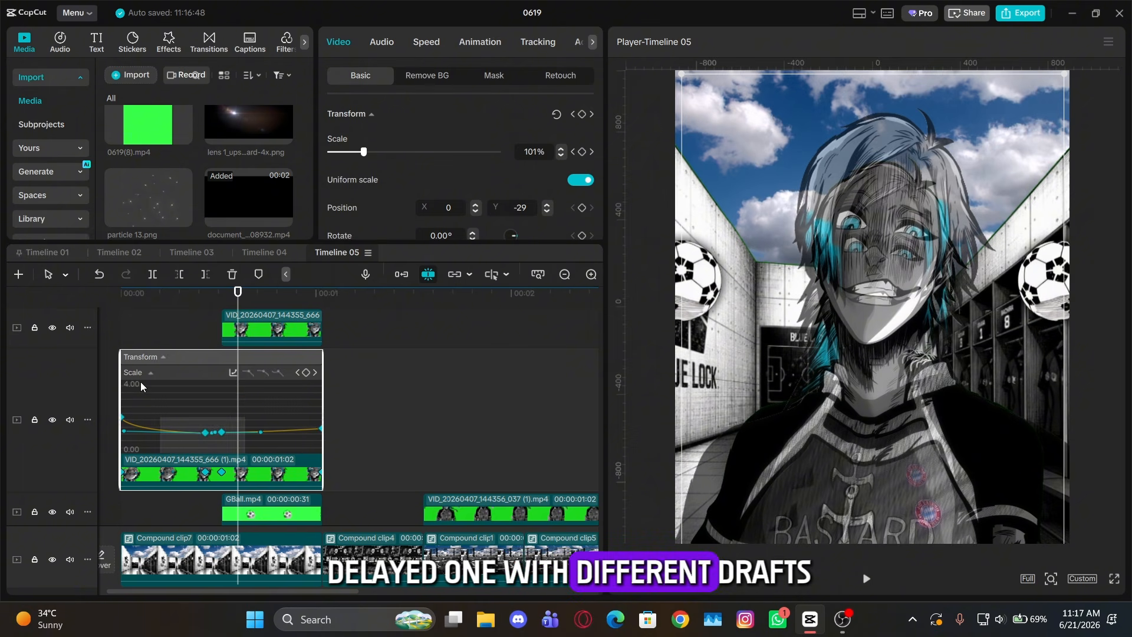
{"action": "scroll", "coordinate": [406, 420], "scroll_direction": "down", "scroll_amount": 2}
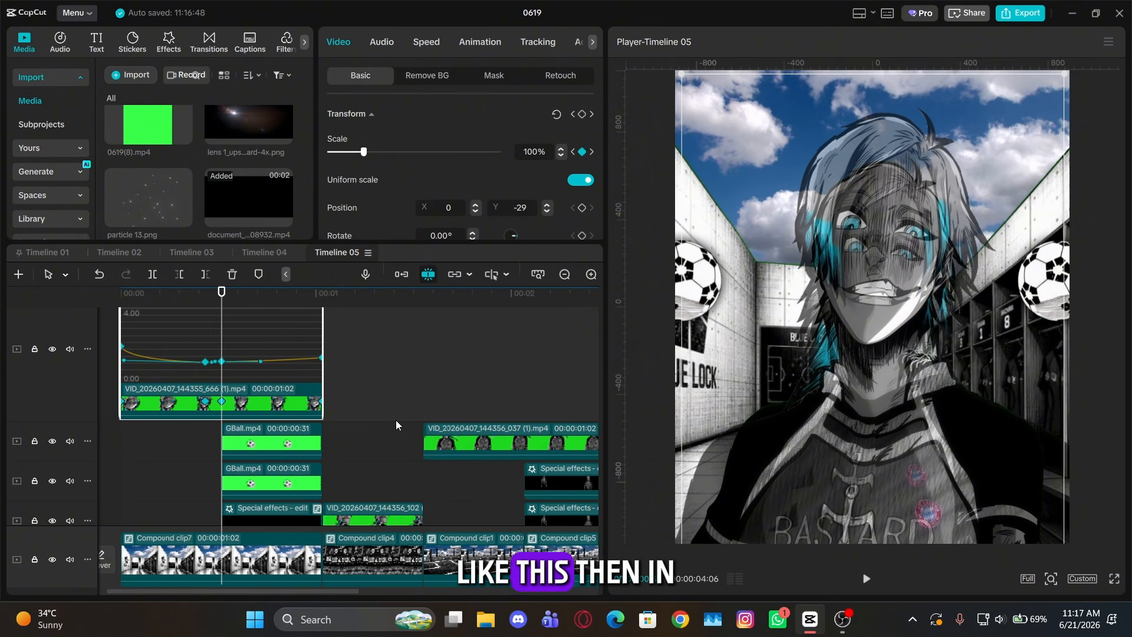
{"action": "key", "text": "alt+k"}
Select both GBall.mp4 clips and step through their frames to check how the balls move
{"action": "scroll", "coordinate": [395, 419], "scroll_direction": "down", "scroll_amount": 1}
{"action": "key", "text": "Right"}
{"action": "left_click_drag", "start_coordinate": [363, 436], "coordinate": [273, 465]}
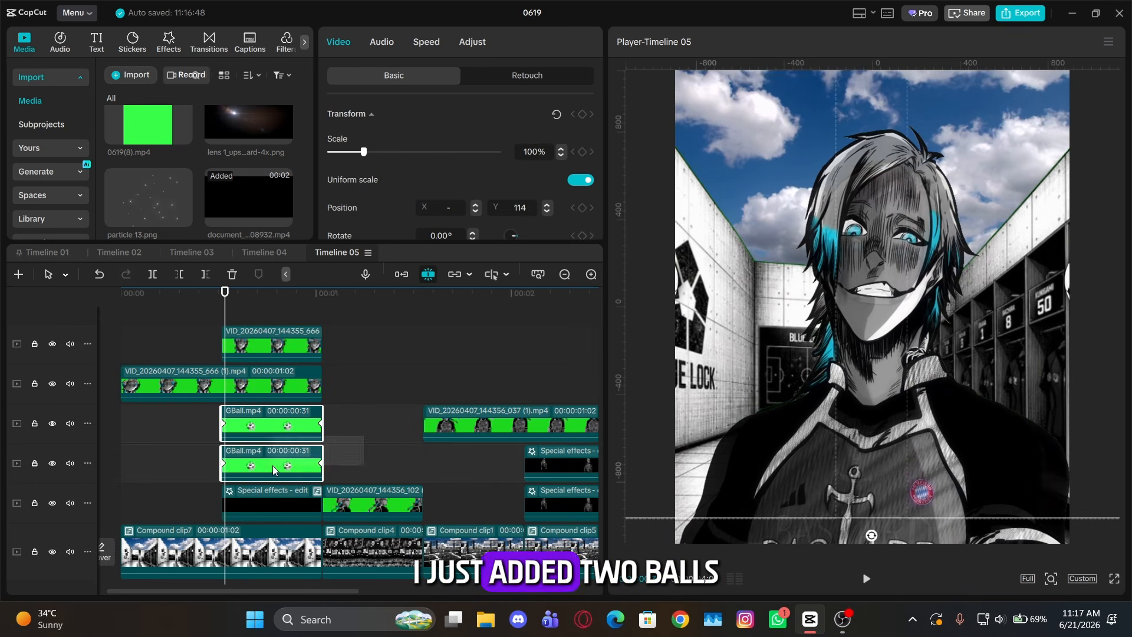
{"action": "key", "text": "Right"}
{"action": "key", "text": "Right"}
{"action": "key", "text": "Right"}
{"action": "key", "text": "Right"}
{"action": "key", "text": "Right"}
{"action": "key", "text": "Right"}
{"action": "key", "text": "Right"}
{"action": "key", "text": "Right"}
{"action": "key", "text": "Right"}
{"action": "key", "text": "Right"}
{"action": "key", "text": "Right"}
{"action": "key", "text": "Right"}
{"action": "key", "text": "Right"}
{"action": "key", "text": "Right"}
{"action": "key", "text": "Right"}
{"action": "key", "text": "Right"}
{"action": "key", "text": "Right"}
{"action": "key", "text": "Right"}
{"action": "key", "text": "Right"}
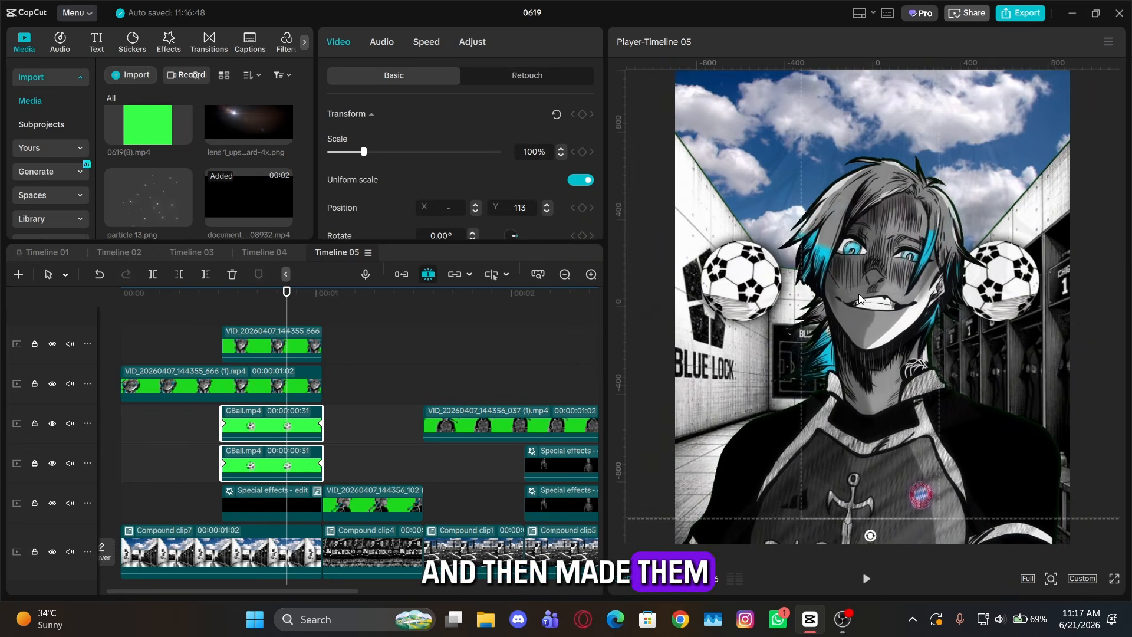
{"action": "key", "text": "Right"}
{"action": "key", "text": "Up"}
{"action": "key", "text": "Right"}
{"action": "key", "text": "Right"}
{"action": "key", "text": "Right"}
{"action": "key", "text": "Right"}
{"action": "key", "text": "Right"}
{"action": "key", "text": "Right"}
{"action": "key", "text": "Right"}
{"action": "key", "text": "Right"}
{"action": "key", "text": "Right"}
{"action": "key", "text": "Right"}
{"action": "key", "text": "Right"}
{"action": "key", "text": "Right"}
{"action": "key", "text": "Right"}
{"action": "key", "text": "Right"}
{"action": "key", "text": "Right"}
{"action": "key", "text": "Right"}
{"action": "key", "text": "Right"}
{"action": "key", "text": "Right"}
{"action": "key", "text": "Right"}
{"action": "key", "text": "Right"}
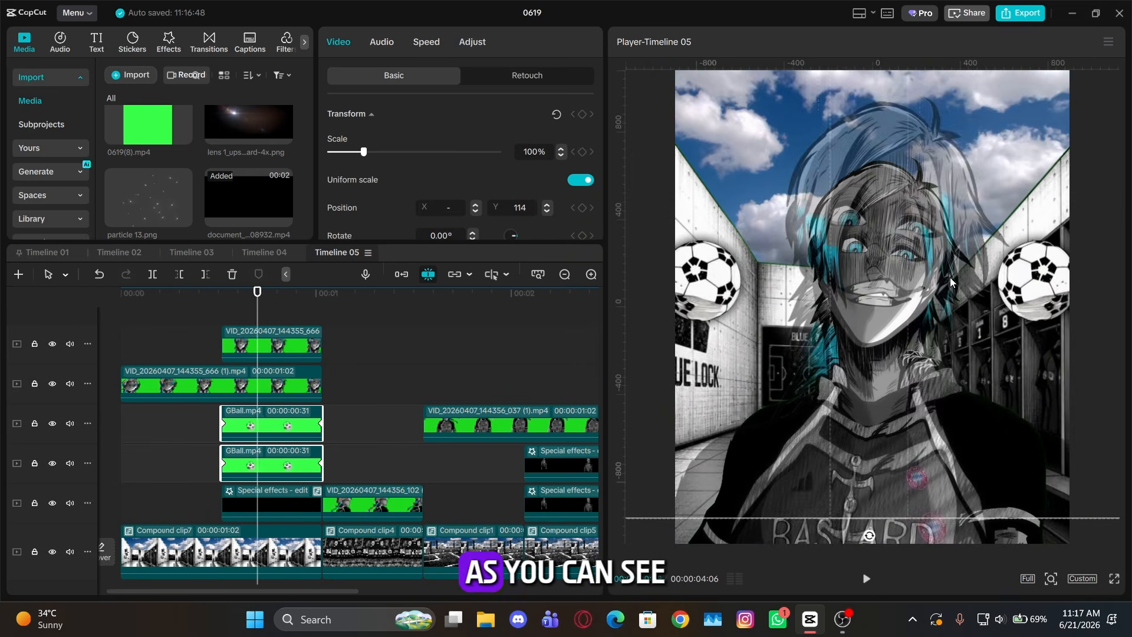
Select the short duplicate character clip on the uppermost track and step through its frames to review its zoom
{"action": "scroll", "coordinate": [292, 376], "scroll_direction": "up", "scroll_amount": 1}
{"action": "left_click", "coordinate": [284, 366]}
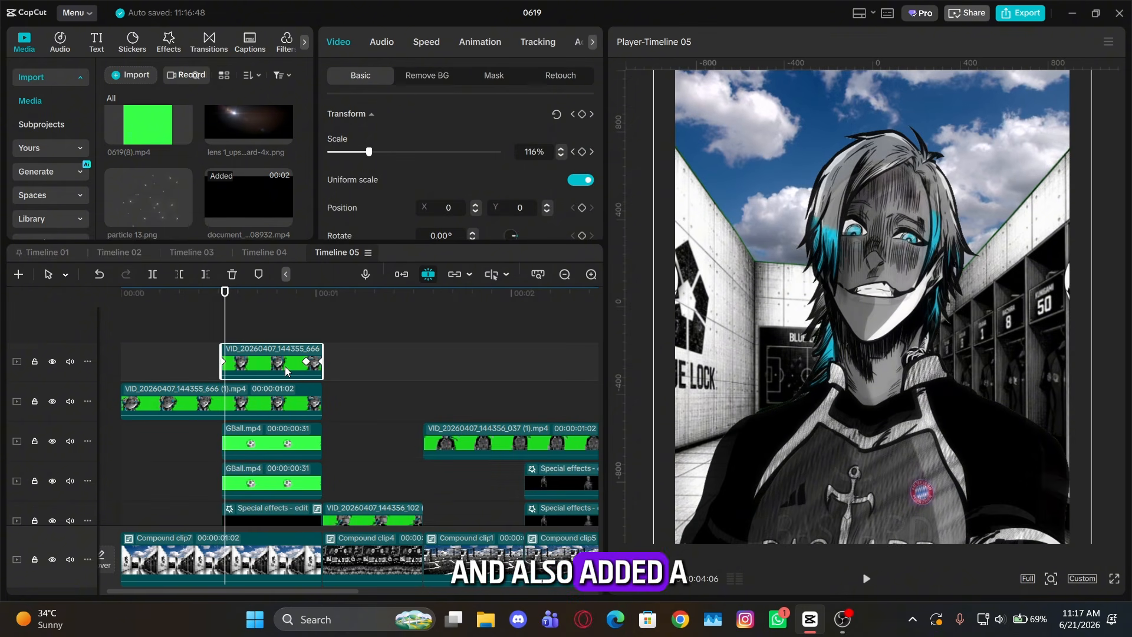
{"action": "key", "text": "Right"}
{"action": "key", "text": "Right"}
{"action": "key", "text": "Right"}
{"action": "key", "text": "Right"}
{"action": "key", "text": "Right"}
{"action": "key", "text": "Right"}
{"action": "key", "text": "Right"}
{"action": "key", "text": "Right"}
{"action": "key", "text": "Right"}
{"action": "key", "text": "Right"}
{"action": "key", "text": "Right"}
{"action": "key", "text": "Right"}
{"action": "key", "text": "Right"}
{"action": "key", "text": "Right"}
{"action": "key", "text": "Right"}
{"action": "key", "text": "Right"}
{"action": "key", "text": "Right"}
{"action": "key", "text": "Right"}
{"action": "key", "text": "Right"}
{"action": "key", "text": "Right"}
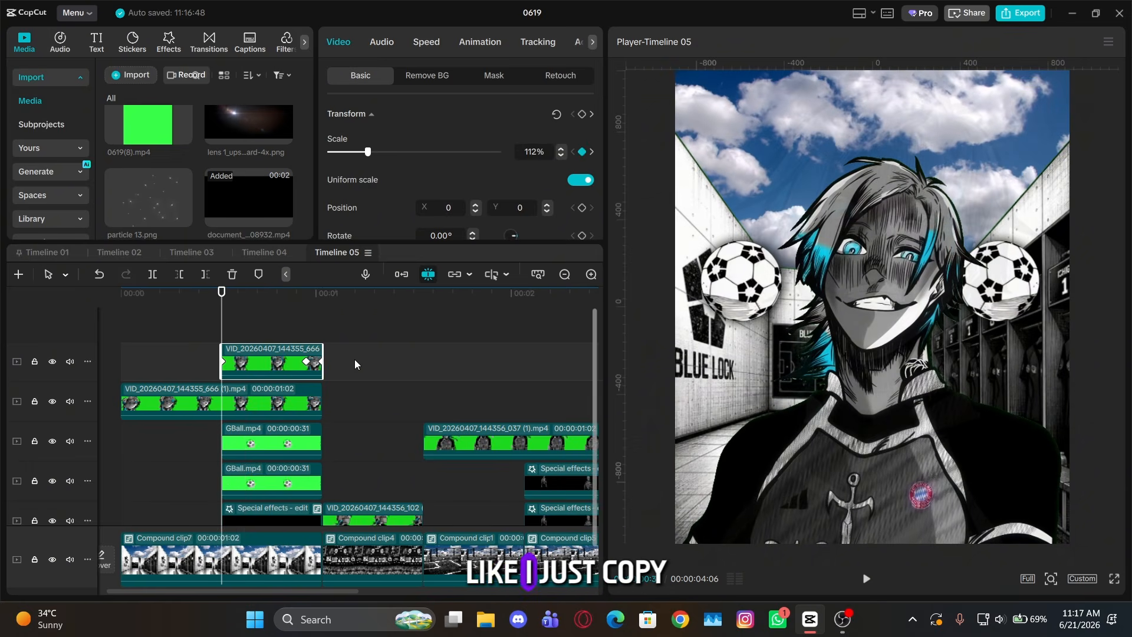
{"action": "key", "text": "Right"}
{"action": "key", "text": "Right"}
{"action": "key", "text": "Right"}
{"action": "key", "text": "Right"}
{"action": "key", "text": "Right"}
{"action": "key", "text": "Right"}
{"action": "key", "text": "Right"}
{"action": "key", "text": "Right"}
{"action": "key", "text": "Right"}
{"action": "key", "text": "Right"}
{"action": "key", "text": "Right"}
{"action": "key", "text": "Right"}
{"action": "key", "text": "Right"}
{"action": "key", "text": "Right"}
{"action": "key", "text": "Right"}
{"action": "key", "text": "Right"}
{"action": "key", "text": "Right"}
{"action": "key", "text": "Right"}
{"action": "key", "text": "Right"}
{"action": "key", "text": "Right"}
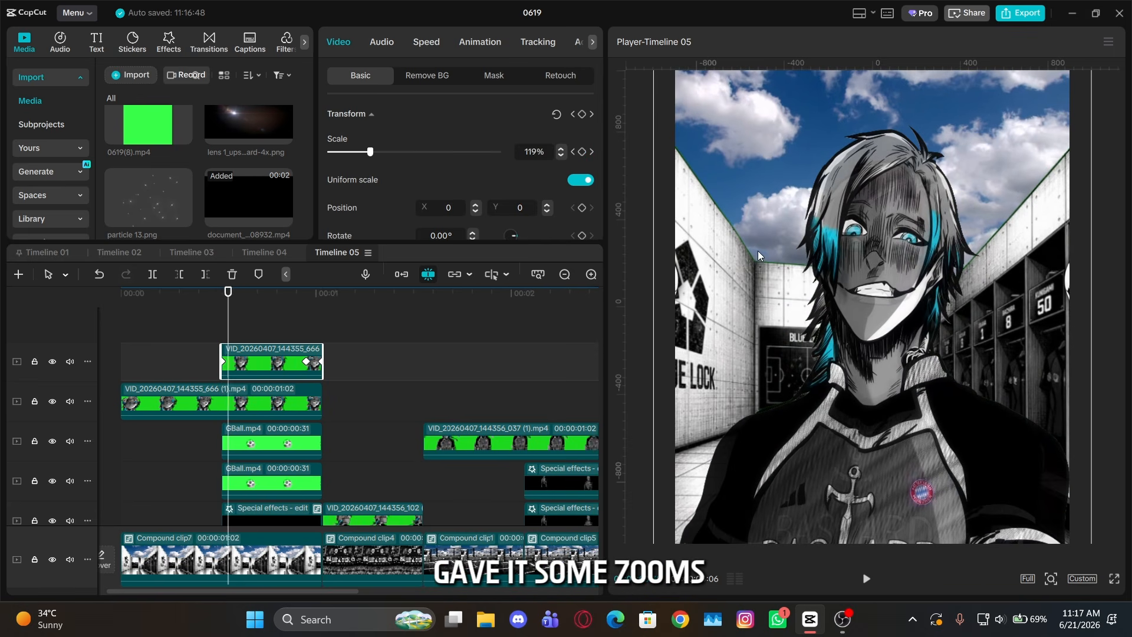
Examine the Scale and Opacity keyframe curves of the short duplicate character clip and step through its fade
{"action": "key", "text": "alt+k"}
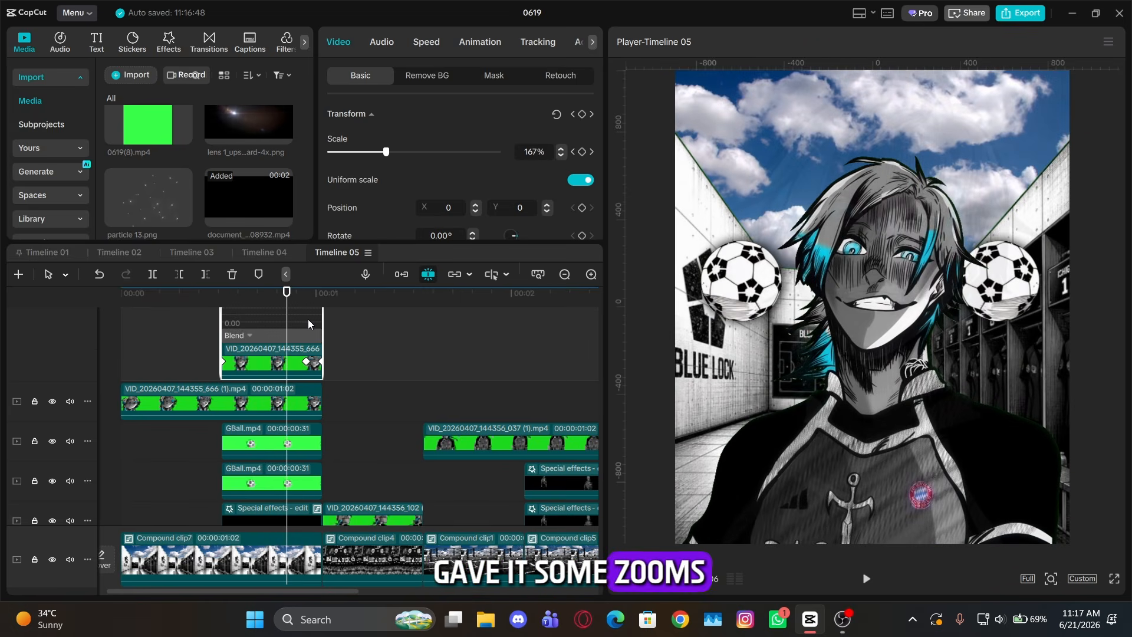
{"action": "left_click", "coordinate": [308, 320]}
{"action": "left_click", "coordinate": [271, 369]}
{"action": "scroll", "coordinate": [277, 375], "scroll_direction": "up", "scroll_amount": 1}
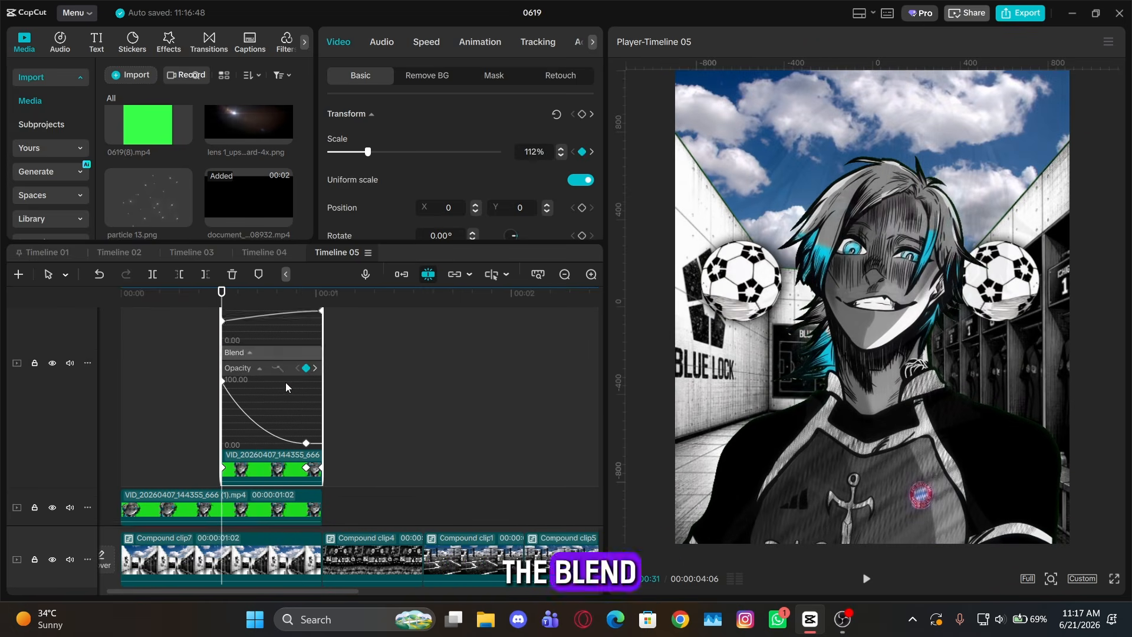
{"action": "left_click_drag", "start_coordinate": [282, 389], "coordinate": [313, 455]}
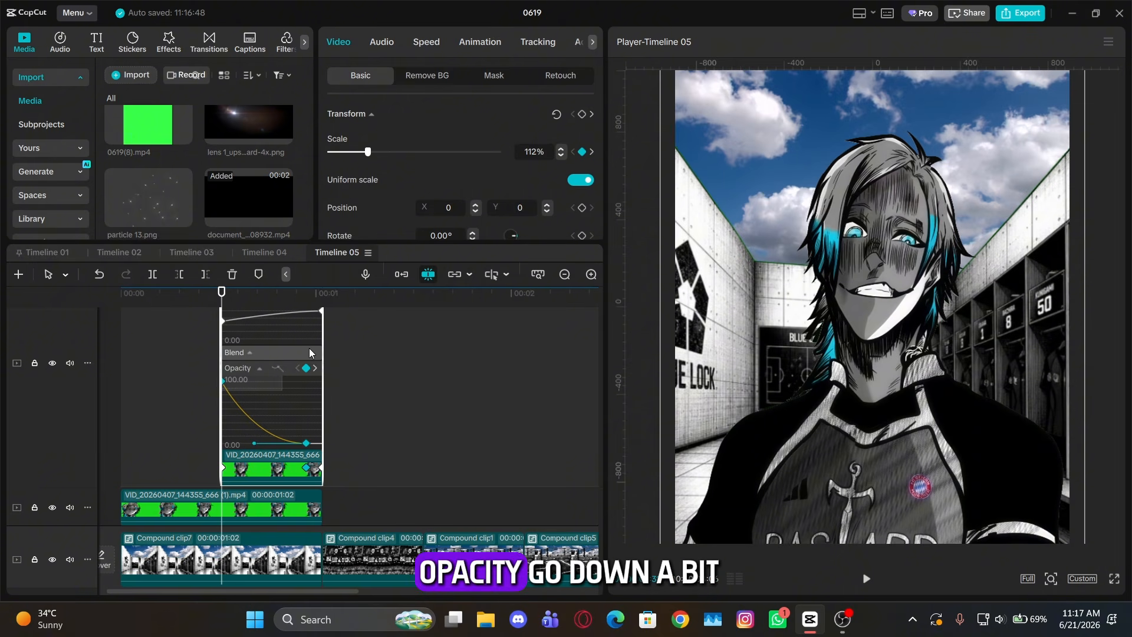
{"action": "key", "text": "Right"}
{"action": "key", "text": "Right"}
{"action": "key", "text": "Right"}
{"action": "key", "text": "Right"}
{"action": "key", "text": "Right"}
{"action": "key", "text": "Right"}
{"action": "key", "text": "Right"}
{"action": "key", "text": "Right"}
{"action": "key", "text": "Right"}
{"action": "key", "text": "Right"}
{"action": "key", "text": "Right"}
{"action": "key", "text": "Right"}
{"action": "key", "text": "Right"}
{"action": "key", "text": "Right"}
{"action": "key", "text": "Right"}
{"action": "key", "text": "Right"}
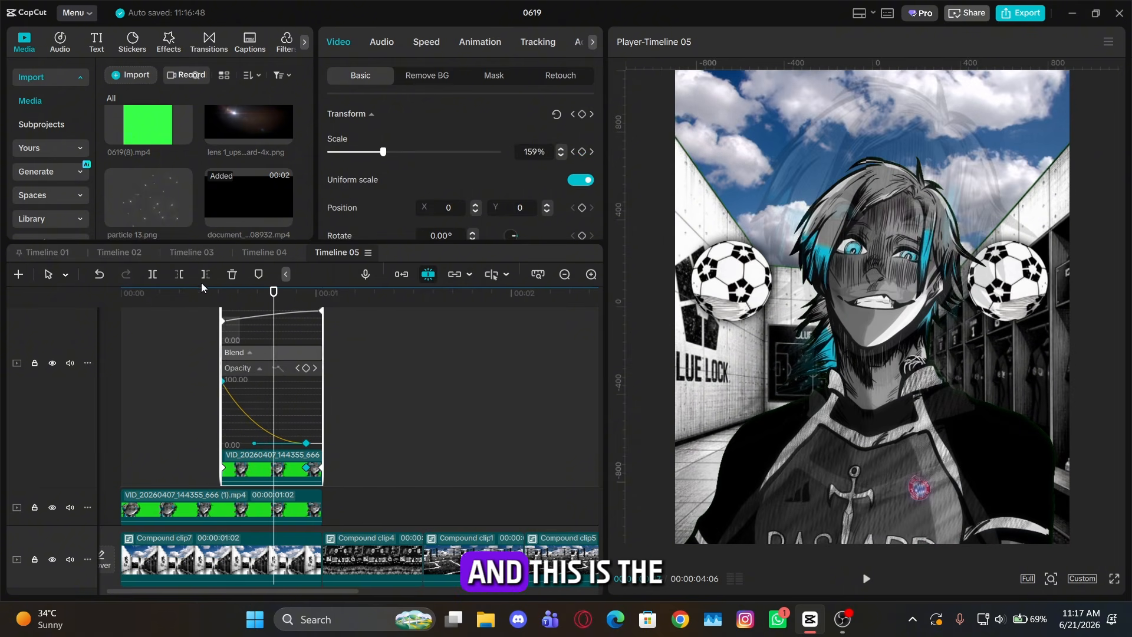
Inspect the Blur effect beneath the two ball clips and view the GBall.mp4 layers inside its compound clip
{"action": "scroll", "coordinate": [264, 312], "scroll_direction": "up", "scroll_amount": 1}
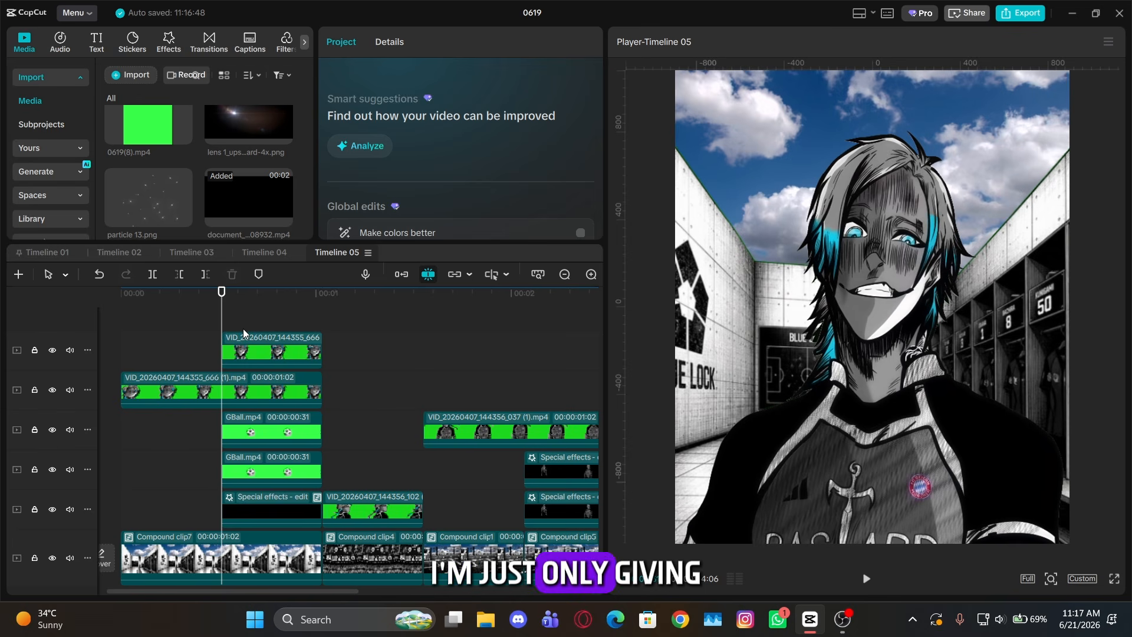
{"action": "left_click", "coordinate": [257, 351]}
{"action": "scroll", "coordinate": [316, 379], "scroll_direction": "down", "scroll_amount": 1}
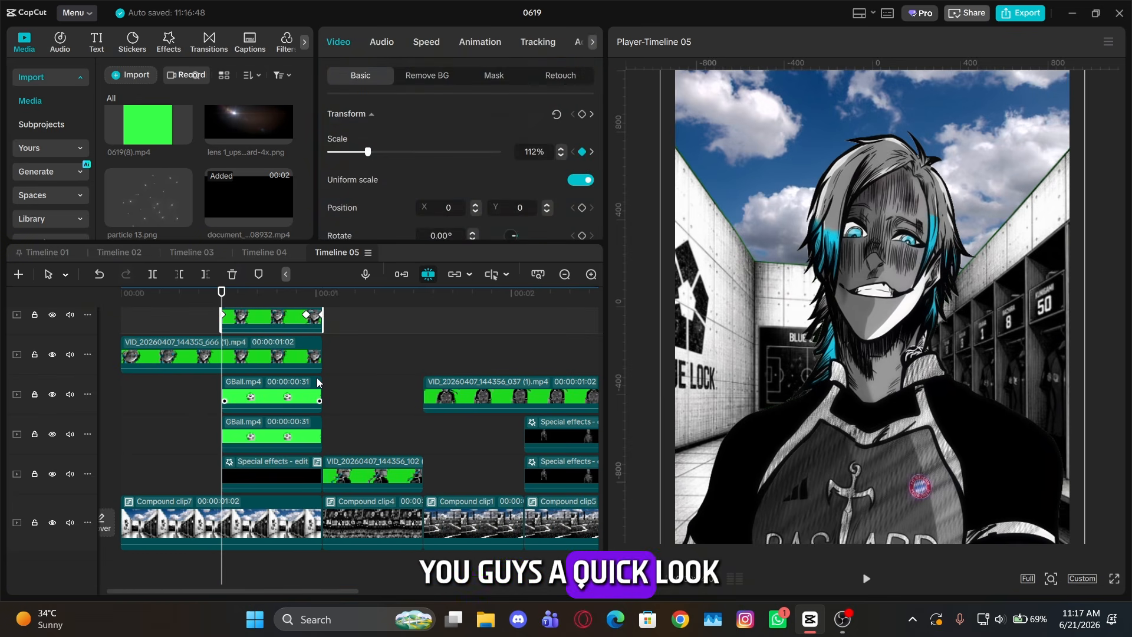
{"action": "left_click", "coordinate": [268, 471]}
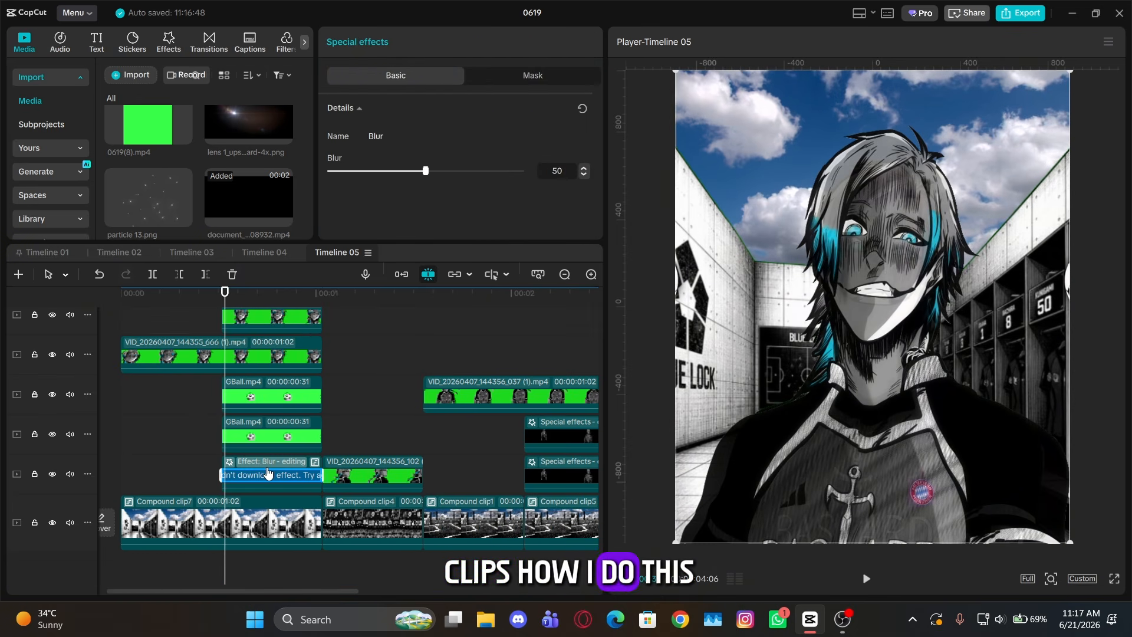
{"action": "double_click", "coordinate": [263, 483]}
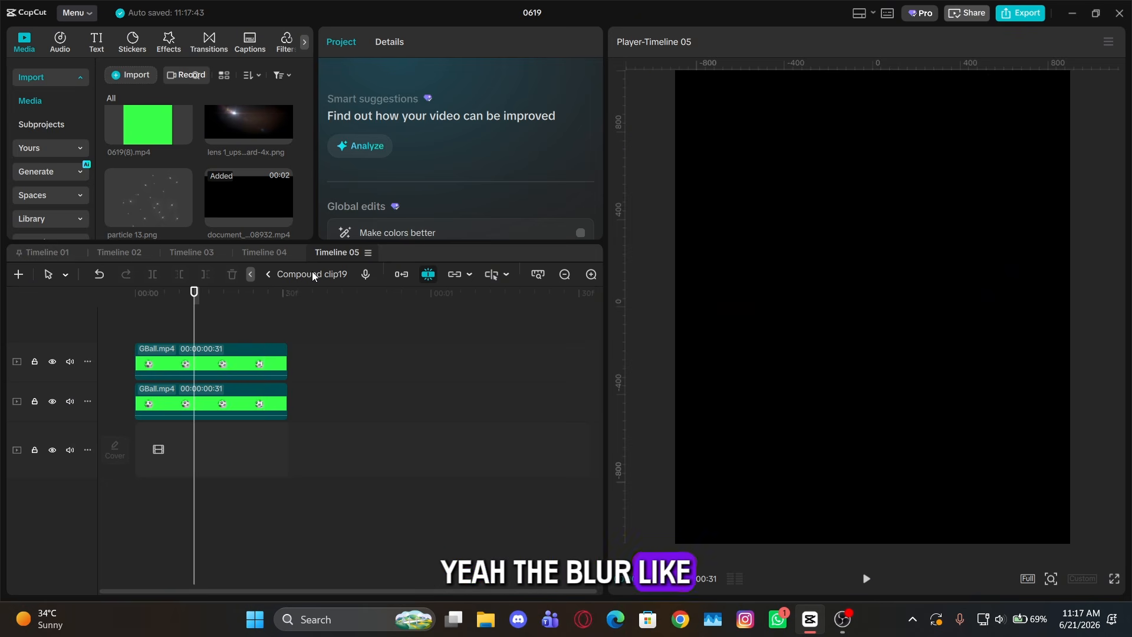
{"action": "left_click", "coordinate": [313, 274]}
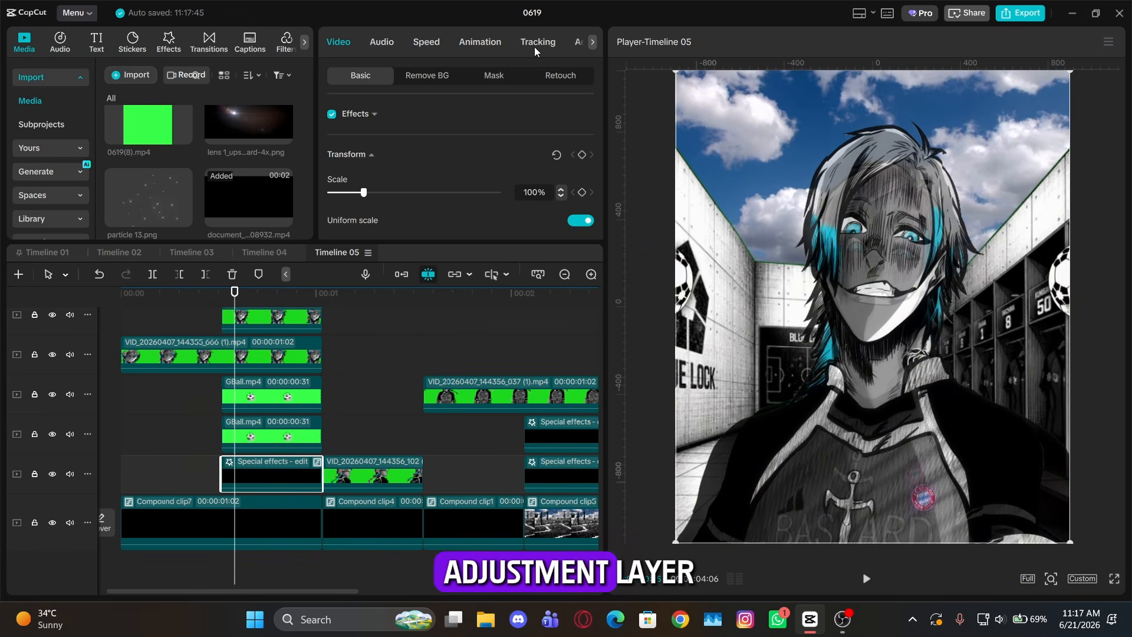
Examine the Curves adjustment on the special effects compound clip and inspect the blur behind the ball up close in the preview
{"action": "scroll", "coordinate": [536, 46], "scroll_direction": "down", "scroll_amount": 2}
{"action": "left_click", "coordinate": [533, 43]}
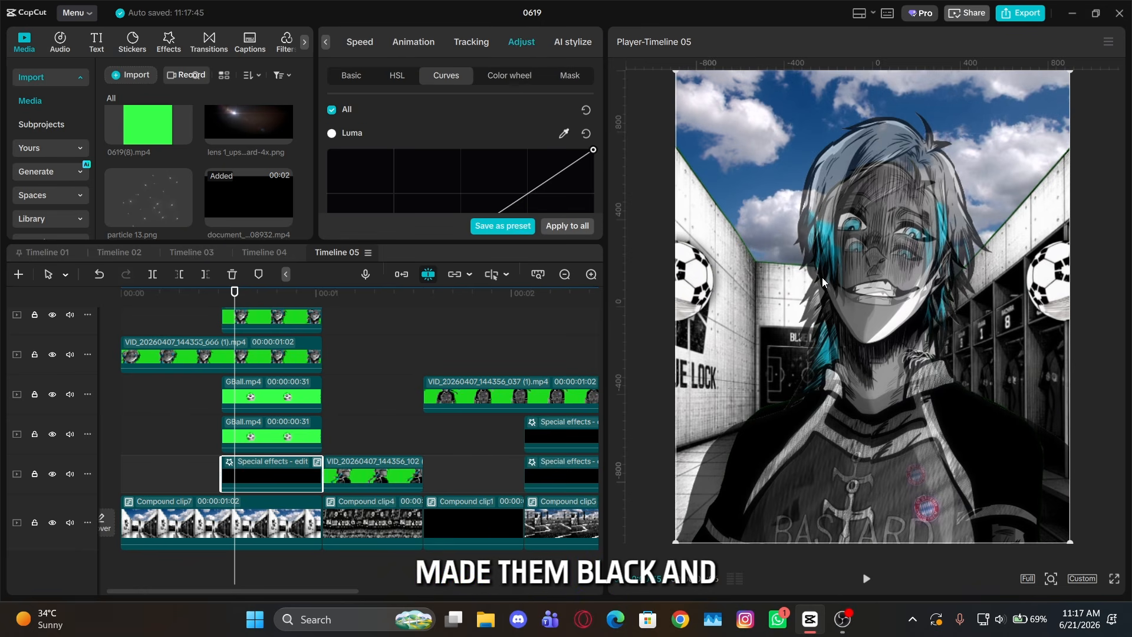
{"action": "scroll", "coordinate": [721, 259], "scroll_direction": "up", "scroll_amount": 5}
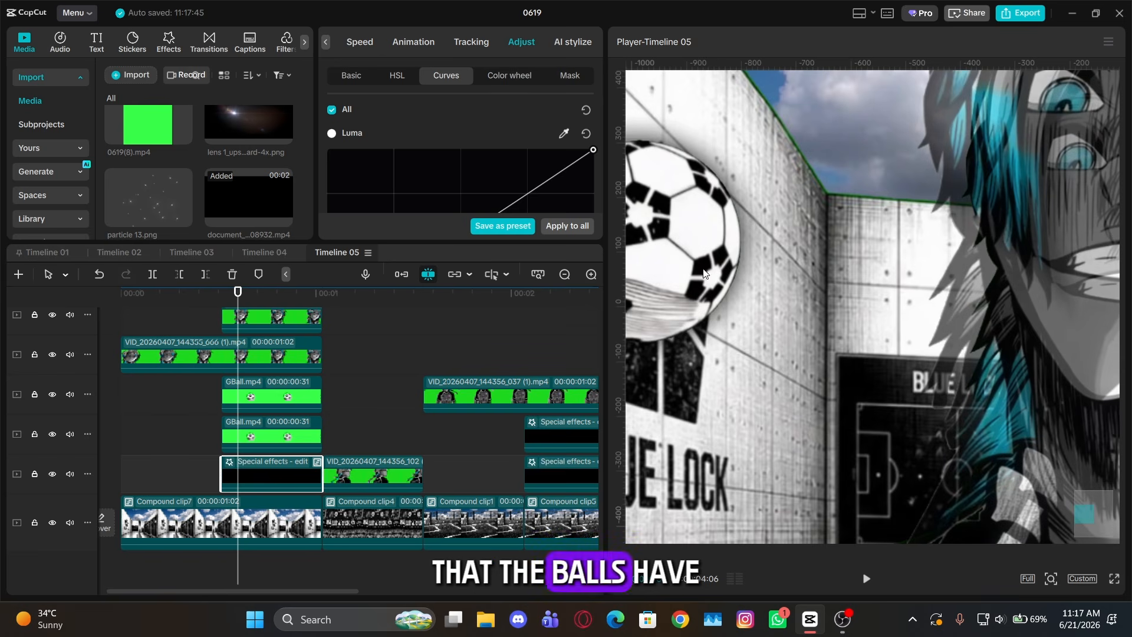
{"action": "left_click", "coordinate": [736, 234]}
{"action": "left_click", "coordinate": [717, 248]}
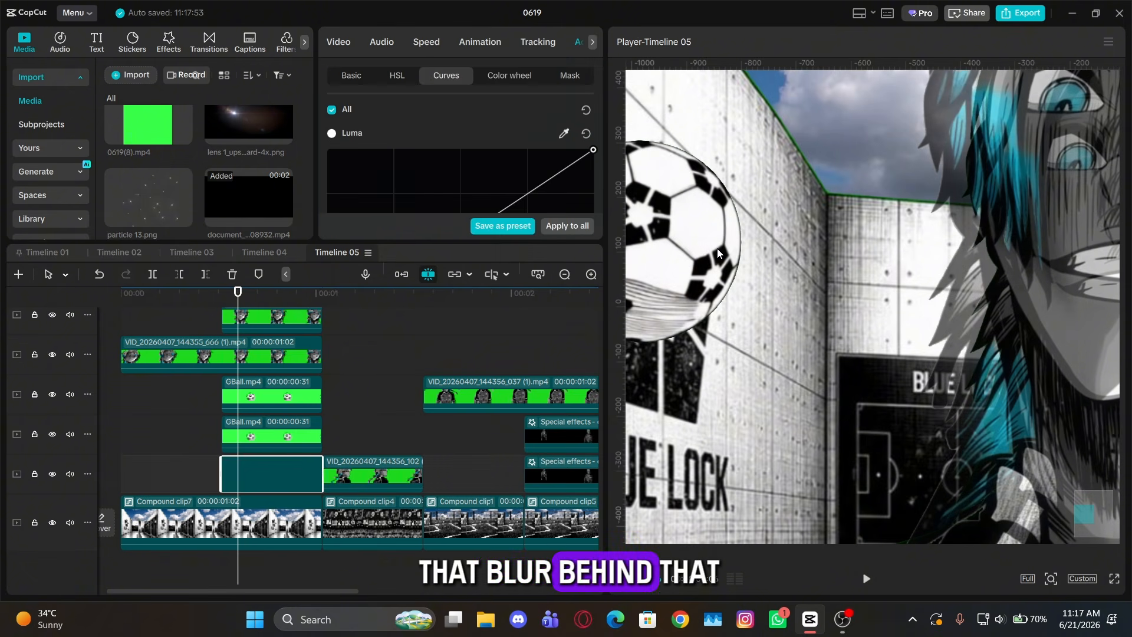
{"action": "scroll", "coordinate": [951, 289], "scroll_direction": "down", "scroll_amount": 3}
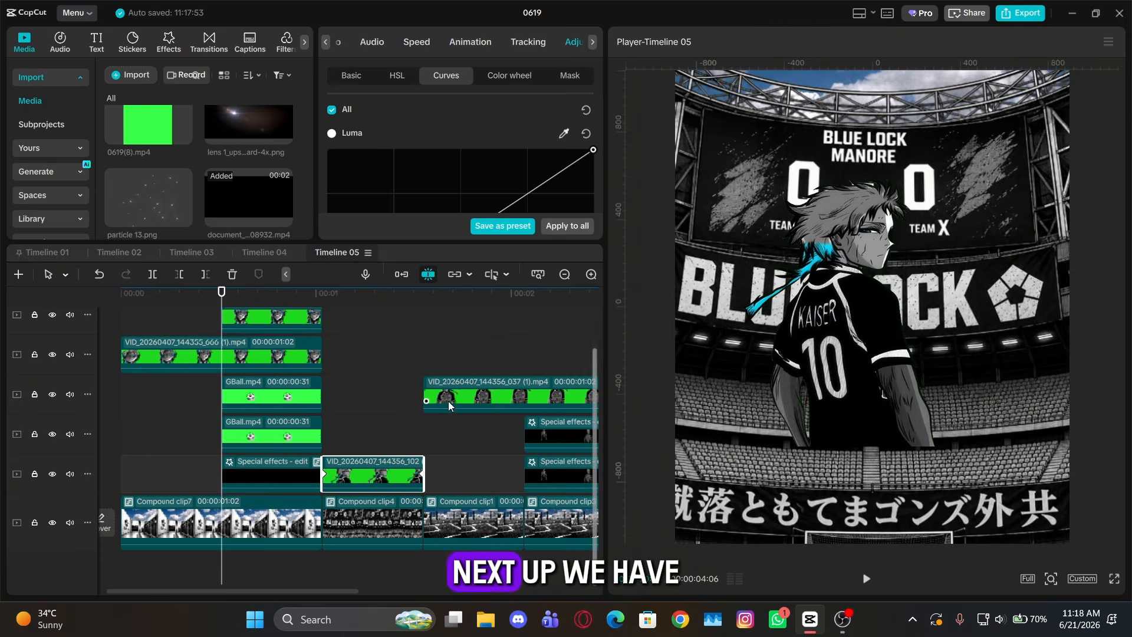
Select the back-view character clip above Compound clip4 and step through its frames to review its zoom-in
{"action": "key", "text": "Down"}
{"action": "left_click", "coordinate": [356, 432]}
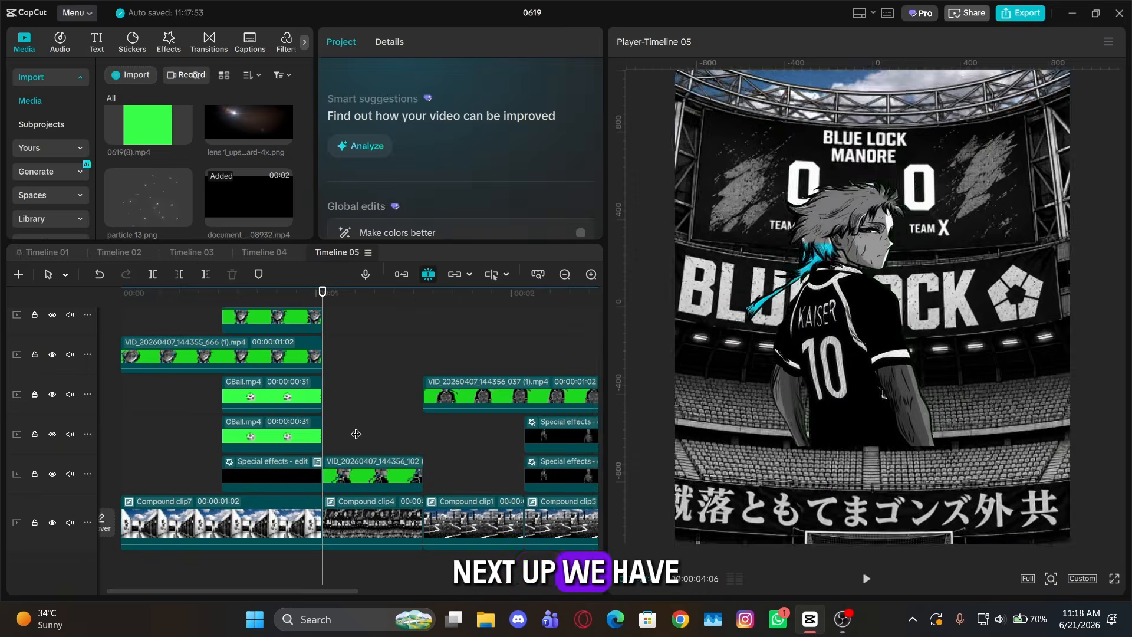
{"action": "key", "text": "Right"}
{"action": "key", "text": "Right"}
{"action": "key", "text": "Right"}
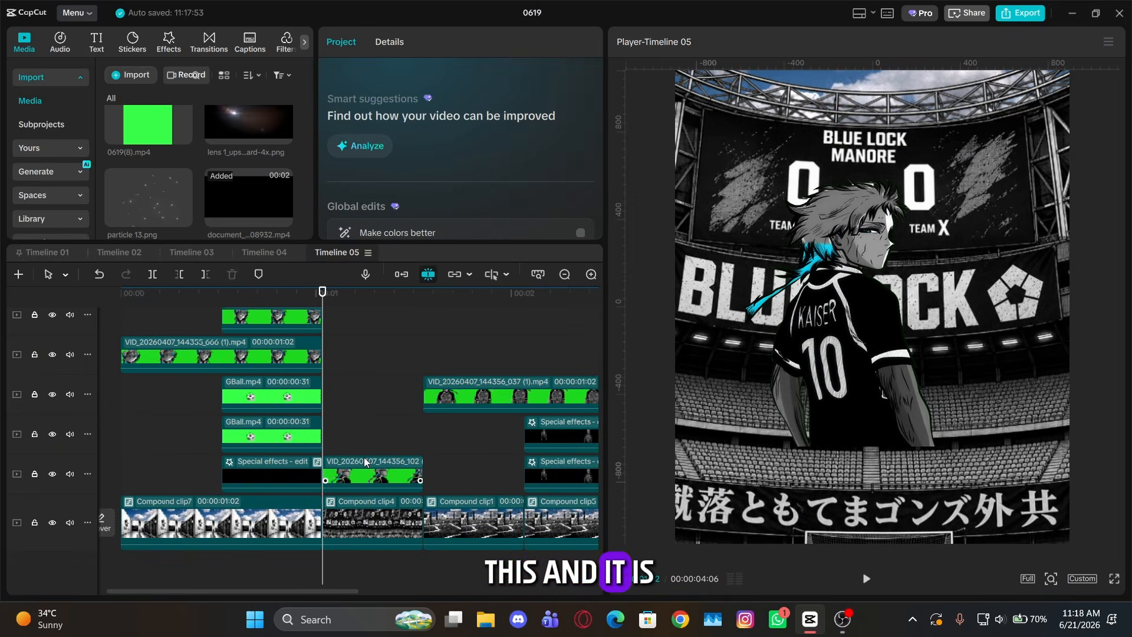
{"action": "left_click", "coordinate": [363, 465]}
{"action": "key", "text": "Right"}
{"action": "key", "text": "Right"}
{"action": "key", "text": "Right"}
{"action": "key", "text": "Right"}
{"action": "key", "text": "Right"}
{"action": "key", "text": "Right"}
{"action": "key", "text": "Right"}
{"action": "key", "text": "Right"}
{"action": "key", "text": "Right"}
{"action": "key", "text": "Right"}
{"action": "key", "text": "Right"}
{"action": "key", "text": "Right"}
{"action": "key", "text": "Right"}
{"action": "key", "text": "Right"}
{"action": "key", "text": "Right"}
{"action": "key", "text": "Right"}
{"action": "key", "text": "Right"}
{"action": "key", "text": "Right"}
{"action": "key", "text": "Right"}
{"action": "key", "text": "Right"}
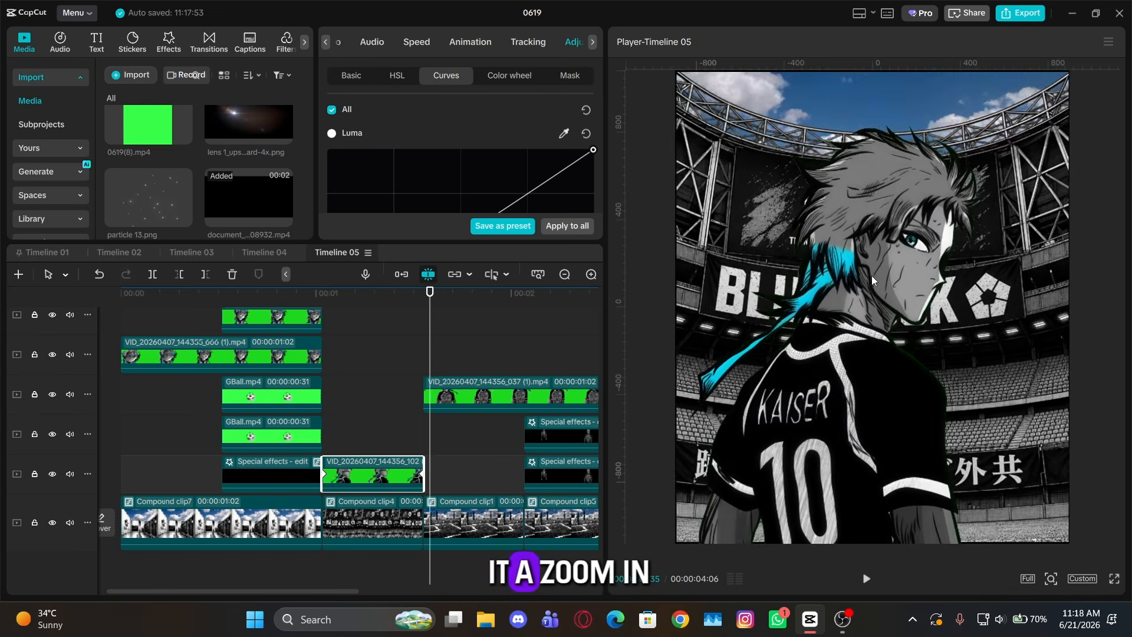
Show the keyframe curves of the back-view character clip and examine its Scale curve across the scene
{"action": "key", "text": "Up"}
{"action": "key", "text": "Up"}
{"action": "key", "text": "alt+k"}
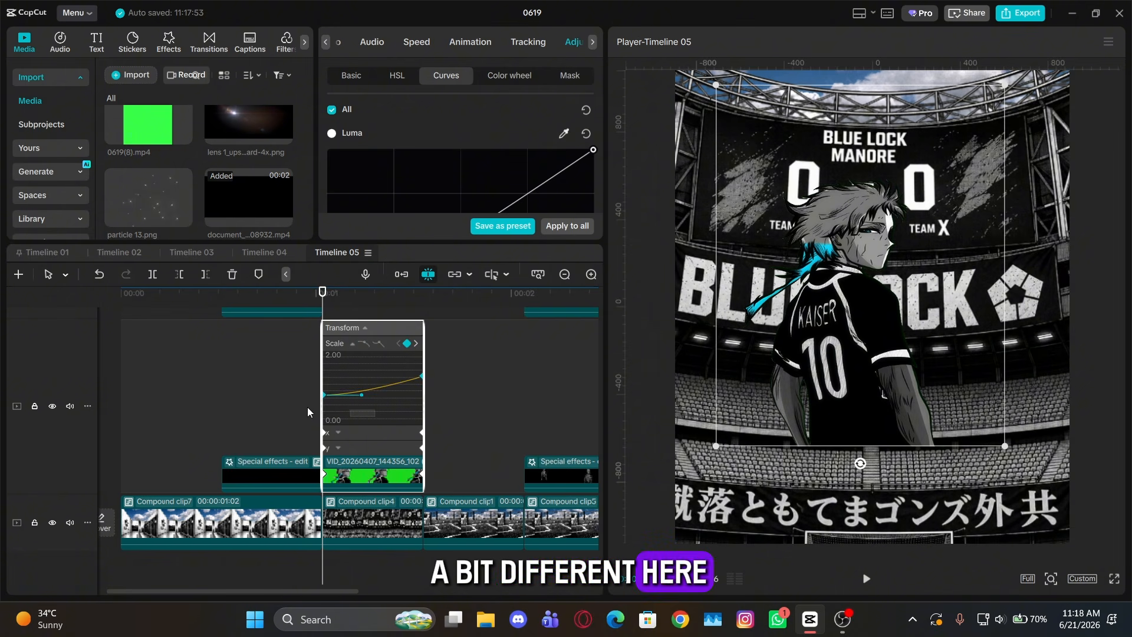
{"action": "key", "text": "space"}
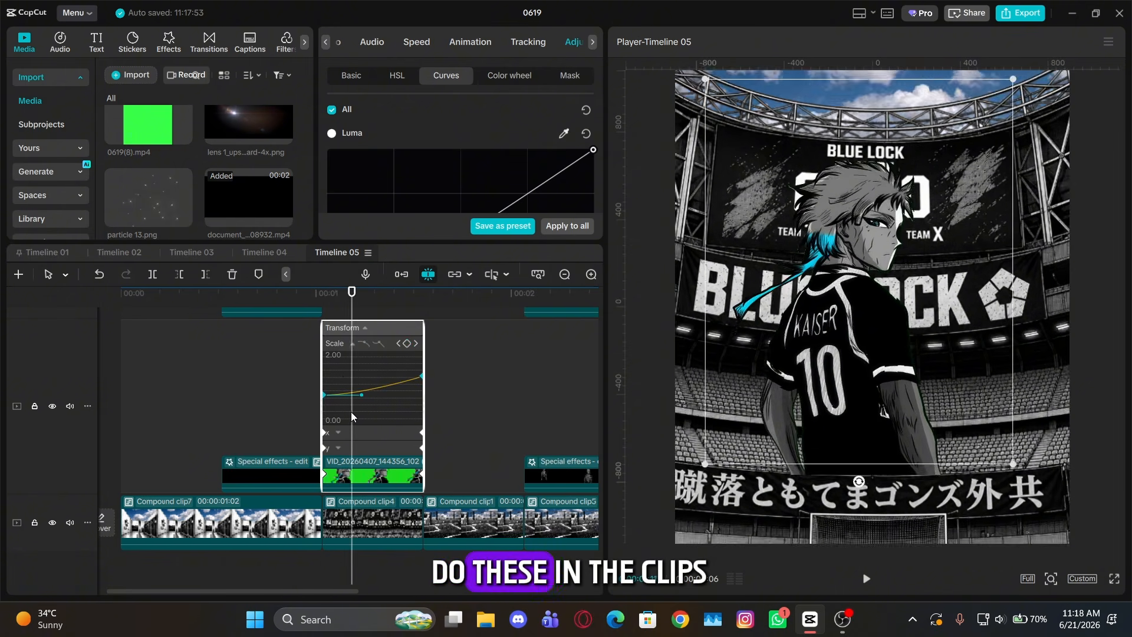
{"action": "key", "text": "Left"}
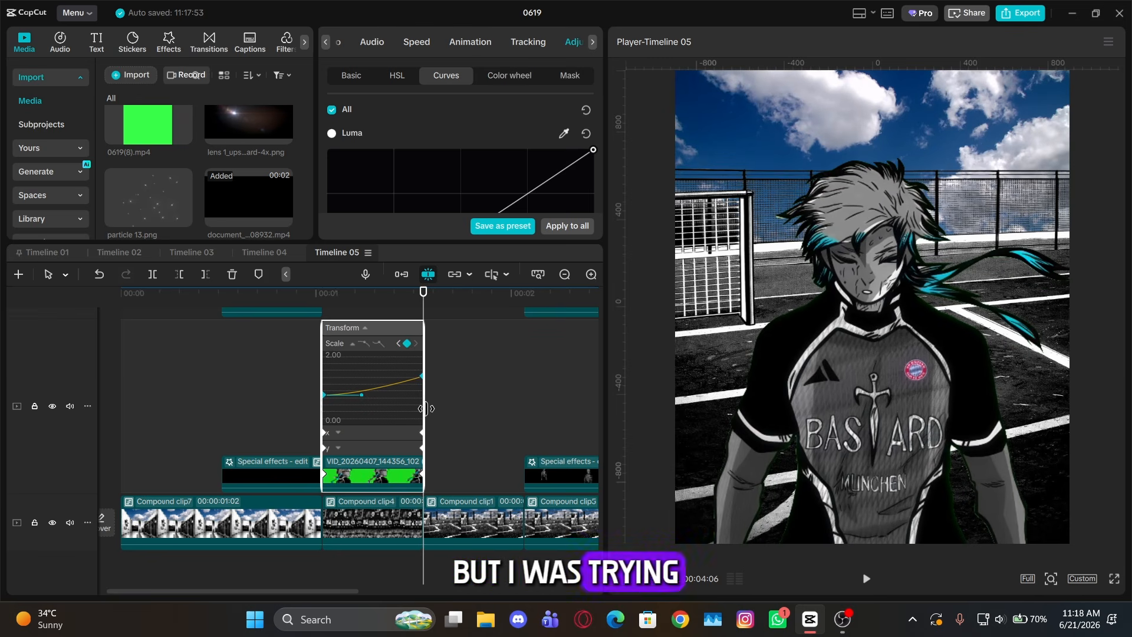
Expand the back-view character clip's X keyframe curve and step through its frames from the clip's start
{"action": "key", "text": "Up"}
{"action": "left_click", "coordinate": [373, 433]}
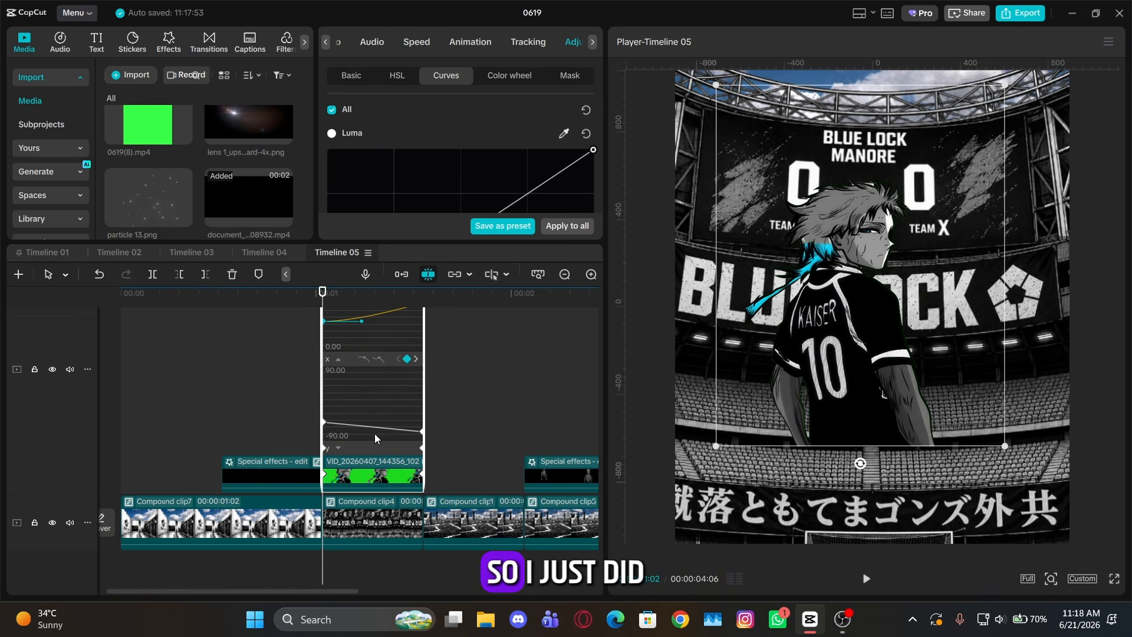
{"action": "key", "text": "Right"}
{"action": "key", "text": "Right"}
{"action": "key", "text": "Right"}
{"action": "key", "text": "Right"}
{"action": "key", "text": "Right"}
{"action": "key", "text": "Right"}
{"action": "key", "text": "Right"}
{"action": "key", "text": "Right"}
{"action": "key", "text": "Right"}
{"action": "key", "text": "Right"}
{"action": "key", "text": "Right"}
{"action": "key", "text": "Right"}
{"action": "key", "text": "Right"}
{"action": "key", "text": "Right"}
{"action": "key", "text": "Right"}
{"action": "key", "text": "Right"}
{"action": "key", "text": "Right"}
{"action": "key", "text": "Right"}
{"action": "key", "text": "Right"}
{"action": "key", "text": "Right"}
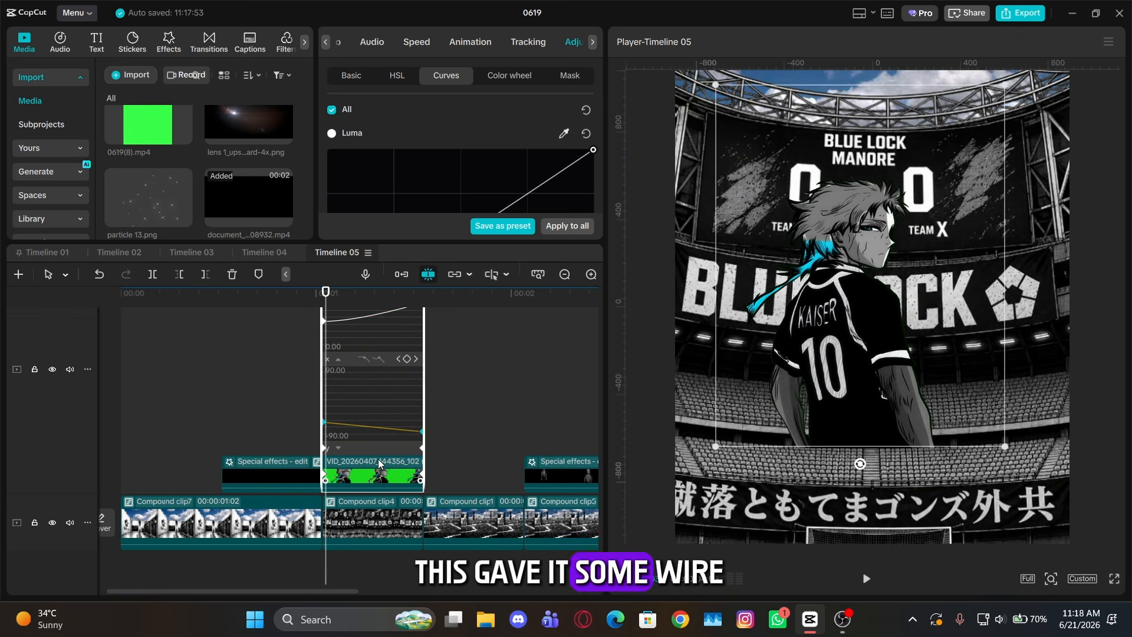
Expand the back-view character clip's Y keyframe curve and step through its frames to examine the vertical movement
{"action": "left_click", "coordinate": [380, 448]}
{"action": "left_click_drag", "start_coordinate": [381, 449], "coordinate": [507, 387]}
{"action": "key", "text": "Up"}
{"action": "key", "text": "Right"}
{"action": "key", "text": "Right"}
{"action": "key", "text": "Right"}
{"action": "key", "text": "Right"}
{"action": "key", "text": "Right"}
{"action": "key", "text": "Right"}
{"action": "key", "text": "Right"}
{"action": "key", "text": "Right"}
{"action": "key", "text": "Right"}
{"action": "key", "text": "Right"}
{"action": "key", "text": "Right"}
{"action": "key", "text": "Right"}
{"action": "key", "text": "Right"}
{"action": "key", "text": "Right"}
{"action": "key", "text": "Right"}
{"action": "key", "text": "Right"}
{"action": "key", "text": "Right"}
{"action": "key", "text": "Right"}
{"action": "key", "text": "Right"}
{"action": "key", "text": "Right"}
{"action": "key", "text": "Right"}
{"action": "key", "text": "Right"}
{"action": "key", "text": "Right"}
{"action": "key", "text": "Right"}
{"action": "key", "text": "Right"}
{"action": "key", "text": "Right"}
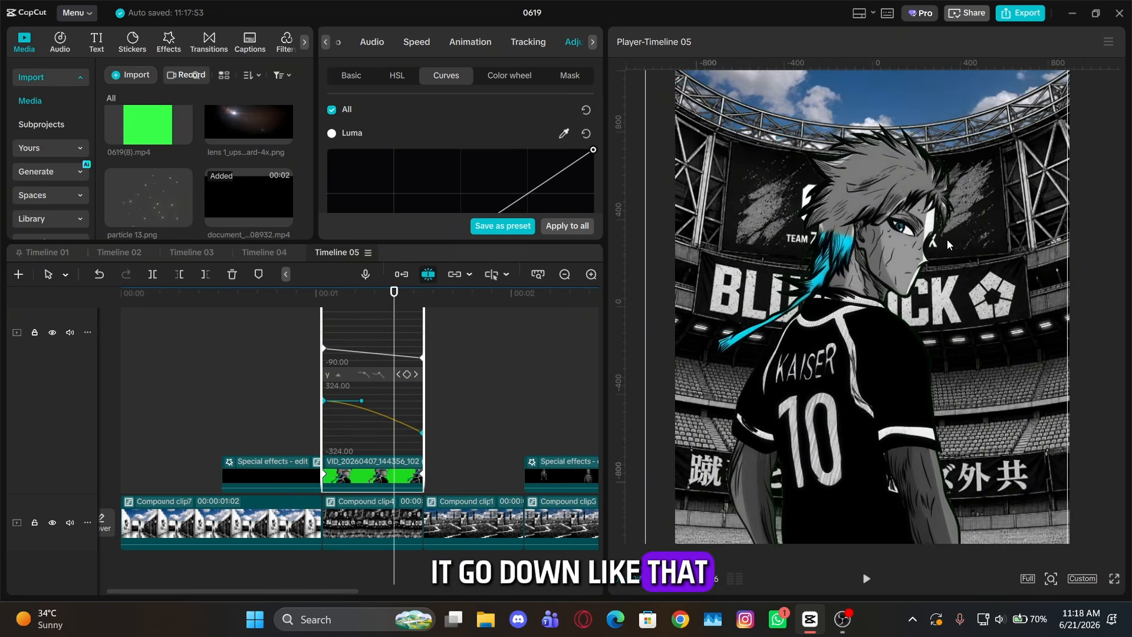
Open Compound clip4, step through its stadium and clouds layers, and return to the main timeline
{"action": "key", "text": "Up"}
{"action": "key", "text": "Up"}
{"action": "left_click", "coordinate": [361, 513]}
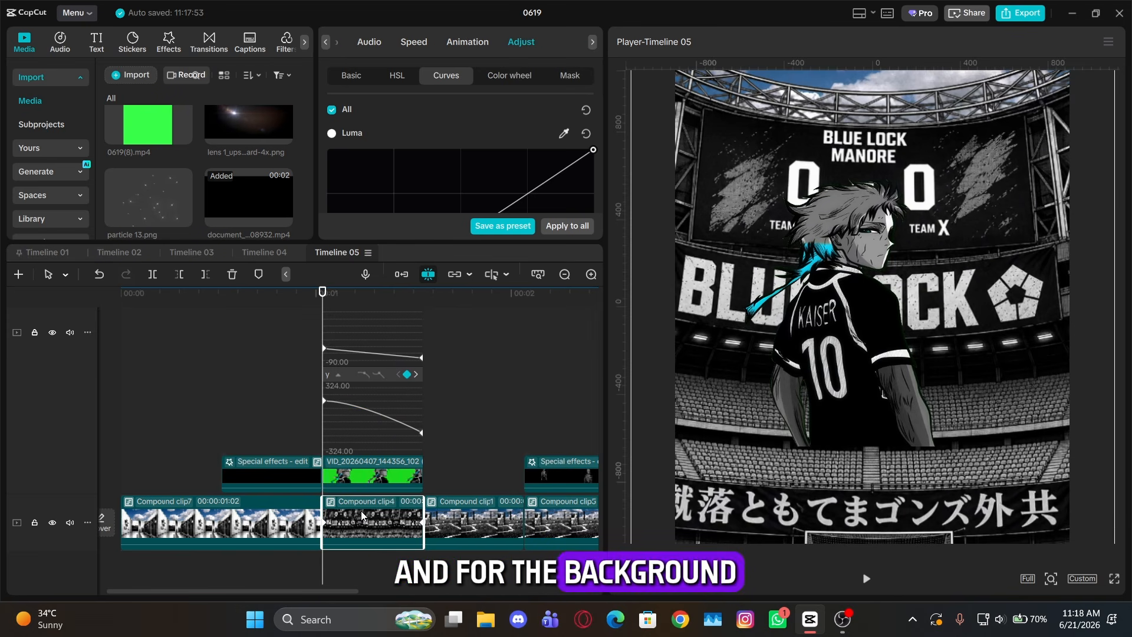
{"action": "double_click", "coordinate": [361, 512]}
{"action": "left_click", "coordinate": [221, 345]}
{"action": "key", "text": "Right"}
{"action": "key", "text": "Right"}
{"action": "key", "text": "Right"}
{"action": "key", "text": "Right"}
{"action": "key", "text": "Right"}
{"action": "key", "text": "Right"}
{"action": "key", "text": "Right"}
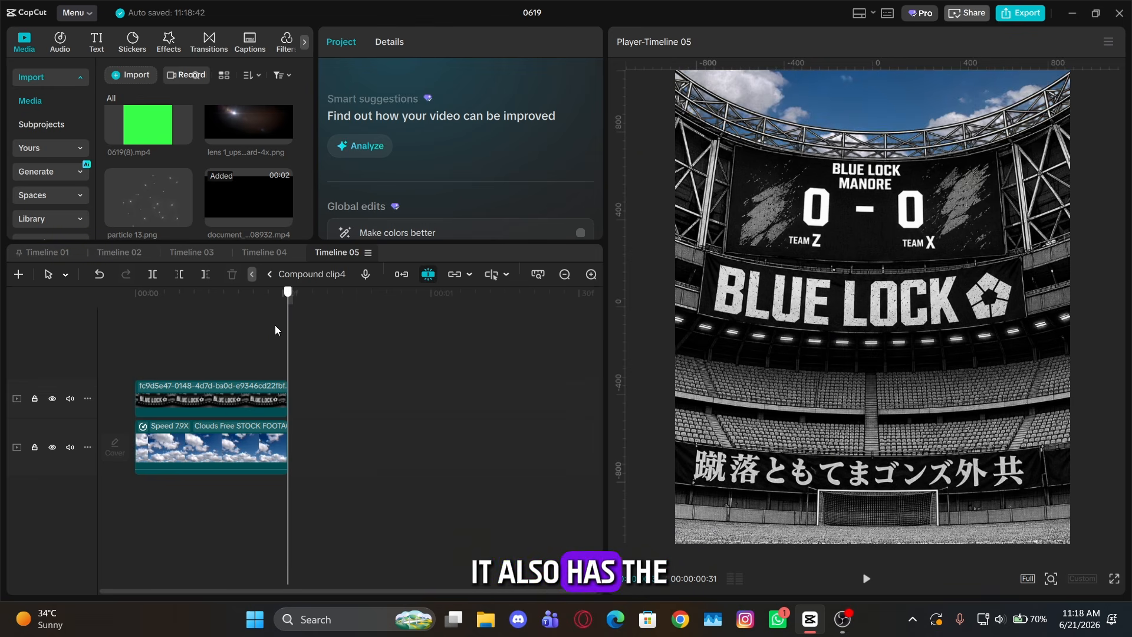
{"action": "key", "text": "Left"}
{"action": "key", "text": "Left"}
{"action": "key", "text": "Left"}
{"action": "key", "text": "Left"}
{"action": "key", "text": "Left"}
{"action": "key", "text": "Left"}
{"action": "key", "text": "Left"}
{"action": "key", "text": "Left"}
{"action": "key", "text": "Left"}
{"action": "left_click", "coordinate": [312, 273]}
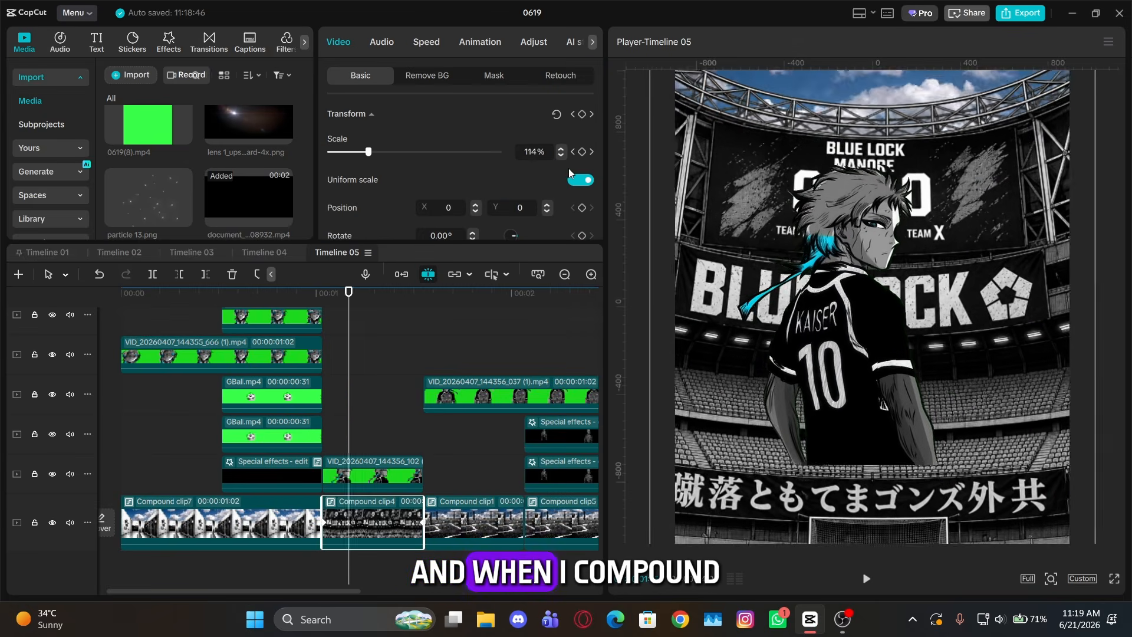
Step through the frames of Compound clip4 to examine the background's Scale keyframes against the character's movement
{"action": "key", "text": "Right"}
{"action": "key", "text": "Right"}
{"action": "key", "text": "Right"}
{"action": "key", "text": "Right"}
{"action": "key", "text": "Right"}
{"action": "key", "text": "Right"}
{"action": "key", "text": "Right"}
{"action": "key", "text": "Right"}
{"action": "key", "text": "Right"}
{"action": "key", "text": "Right"}
{"action": "key", "text": "Right"}
{"action": "key", "text": "Right"}
{"action": "key", "text": "Right"}
{"action": "key", "text": "Right"}
{"action": "key", "text": "Right"}
{"action": "key", "text": "Right"}
{"action": "key", "text": "Right"}
{"action": "key", "text": "Right"}
{"action": "key", "text": "Right"}
{"action": "key", "text": "Right"}
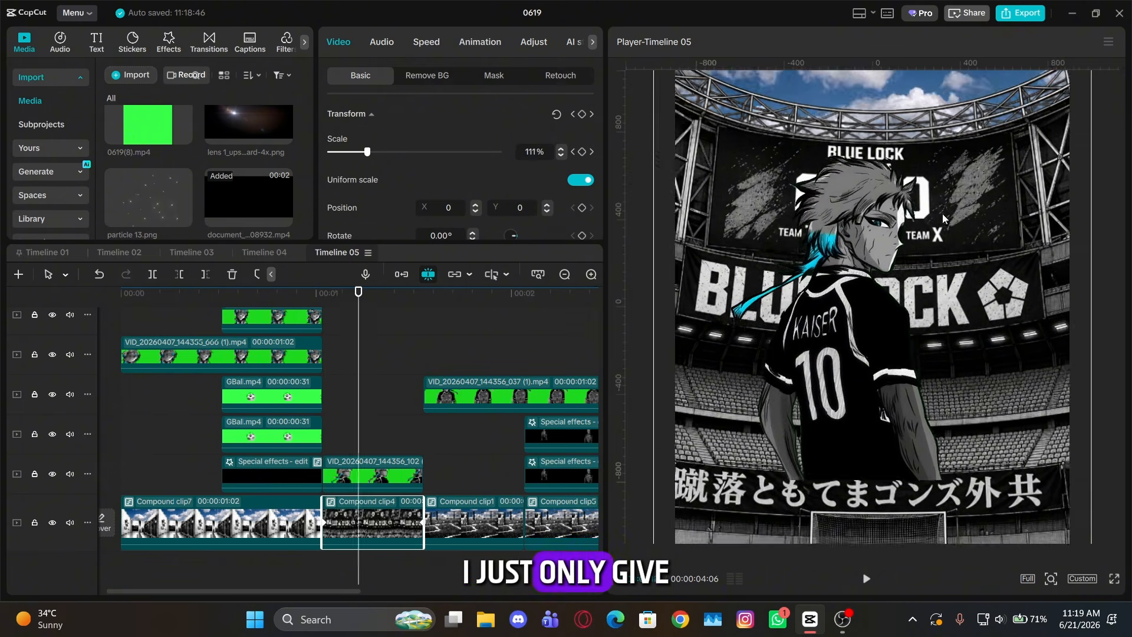
{"action": "key", "text": "Up"}
{"action": "key", "text": "Right"}
{"action": "key", "text": "Right"}
{"action": "key", "text": "Right"}
{"action": "key", "text": "Right"}
{"action": "key", "text": "Right"}
{"action": "key", "text": "Right"}
{"action": "key", "text": "Right"}
{"action": "key", "text": "Right"}
{"action": "key", "text": "Right"}
{"action": "key", "text": "Right"}
{"action": "key", "text": "Right"}
{"action": "key", "text": "Right"}
{"action": "key", "text": "Right"}
{"action": "key", "text": "Right"}
{"action": "key", "text": "Right"}
{"action": "key", "text": "Right"}
{"action": "key", "text": "Right"}
{"action": "key", "text": "Right"}
{"action": "key", "text": "Right"}
{"action": "key", "text": "Right"}
{"action": "key", "text": "Right"}
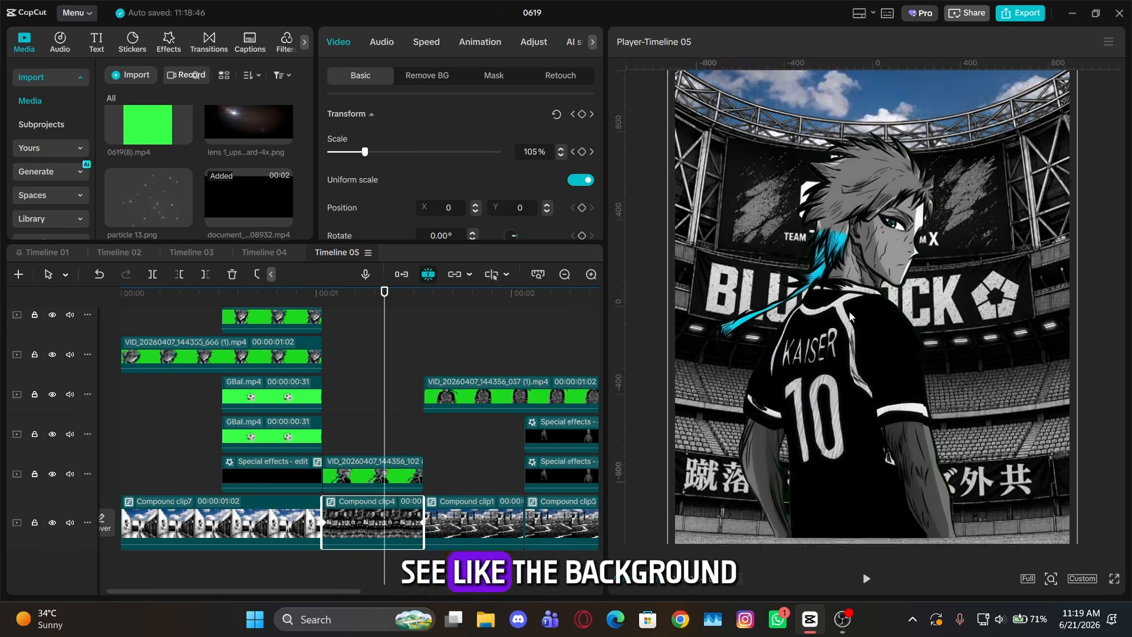
Step through Compound clip4 from its start frame by frame to examine how the background zooms in
{"action": "key", "text": "Up"}
{"action": "key", "text": "Right"}
{"action": "key", "text": "Right"}
{"action": "key", "text": "Right"}
{"action": "key", "text": "Right"}
{"action": "key", "text": "Right"}
{"action": "key", "text": "Right"}
{"action": "key", "text": "Right"}
{"action": "key", "text": "Right"}
{"action": "key", "text": "Right"}
{"action": "key", "text": "Right"}
{"action": "key", "text": "Right"}
{"action": "key", "text": "Right"}
{"action": "key", "text": "Right"}
{"action": "key", "text": "Right"}
{"action": "key", "text": "Right"}
{"action": "key", "text": "Right"}
{"action": "key", "text": "Right"}
{"action": "key", "text": "Right"}
{"action": "key", "text": "Right"}
{"action": "key", "text": "Right"}
{"action": "key", "text": "Right"}
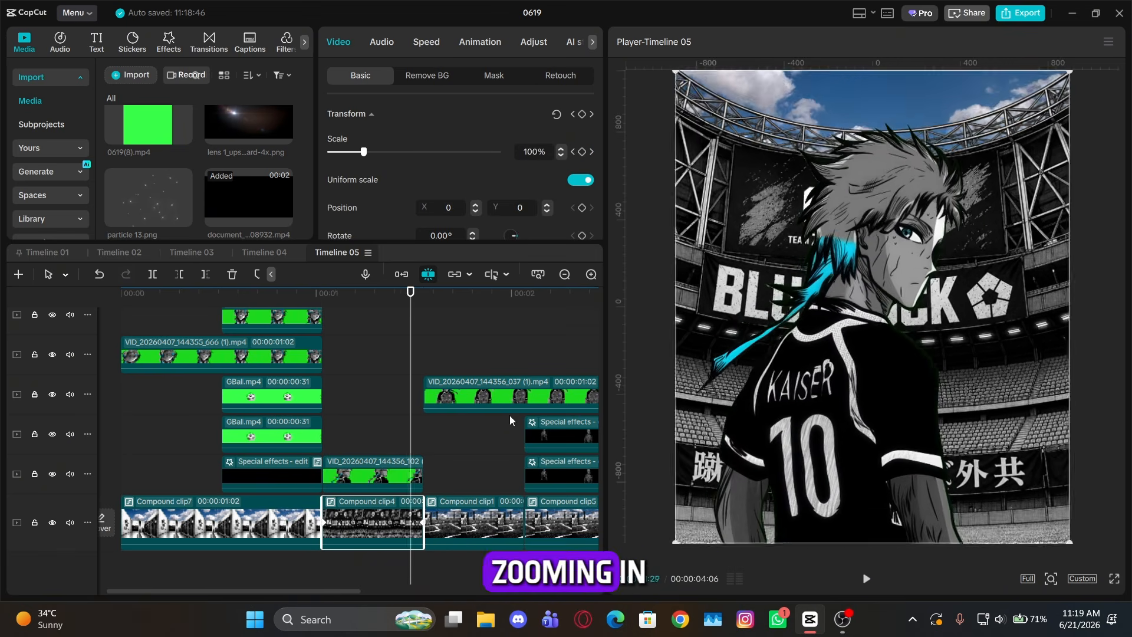
Play the front-view character shot over Compound clip1 from its start to examine its zoom and the clones' entrance
{"action": "scroll", "coordinate": [453, 455], "scroll_direction": "right", "scroll_amount": 5}
{"action": "left_click", "coordinate": [223, 442]}
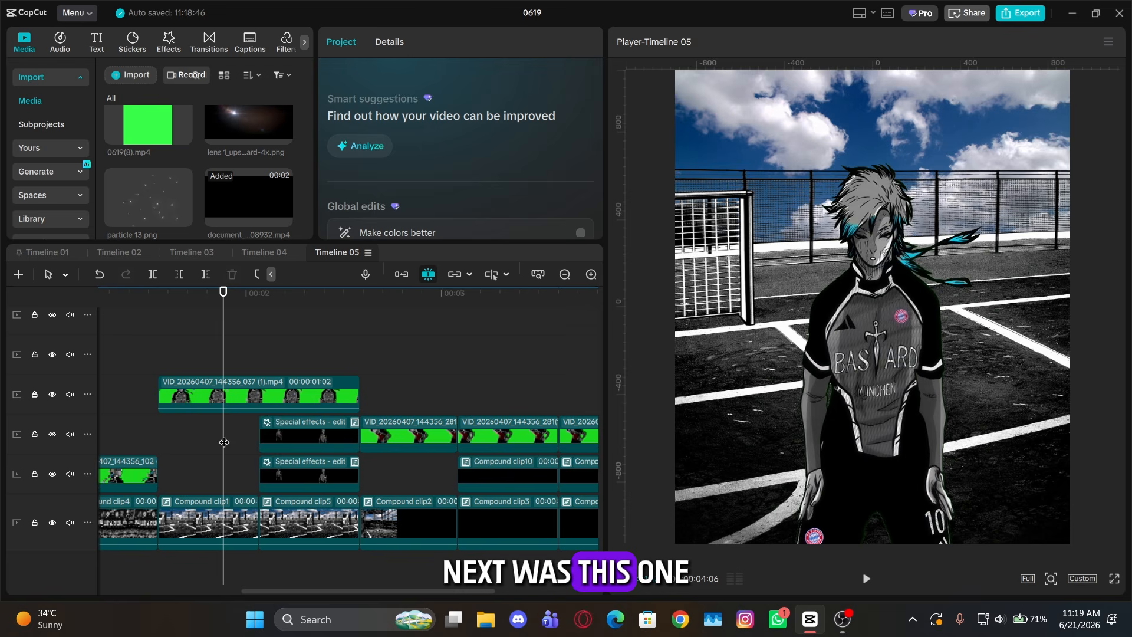
{"action": "left_click_drag", "start_coordinate": [223, 442], "coordinate": [249, 440]}
{"action": "key", "text": "Up"}
{"action": "key", "text": "Up"}
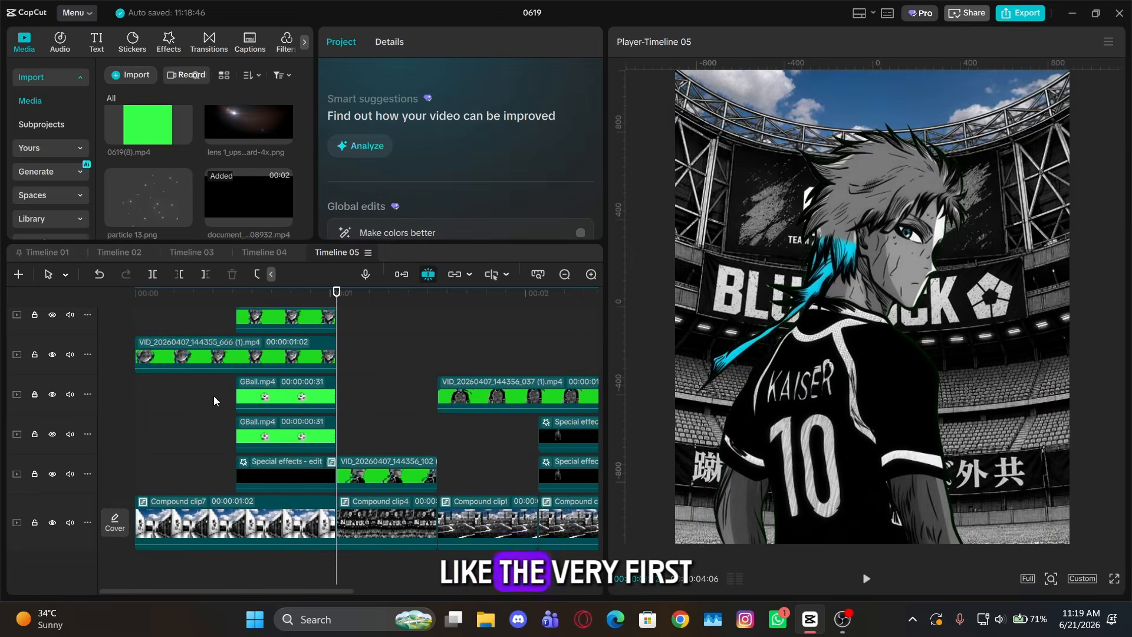
{"action": "key", "text": "Down"}
{"action": "key", "text": "Down"}
{"action": "key", "text": "Up"}
{"action": "key", "text": "space"}
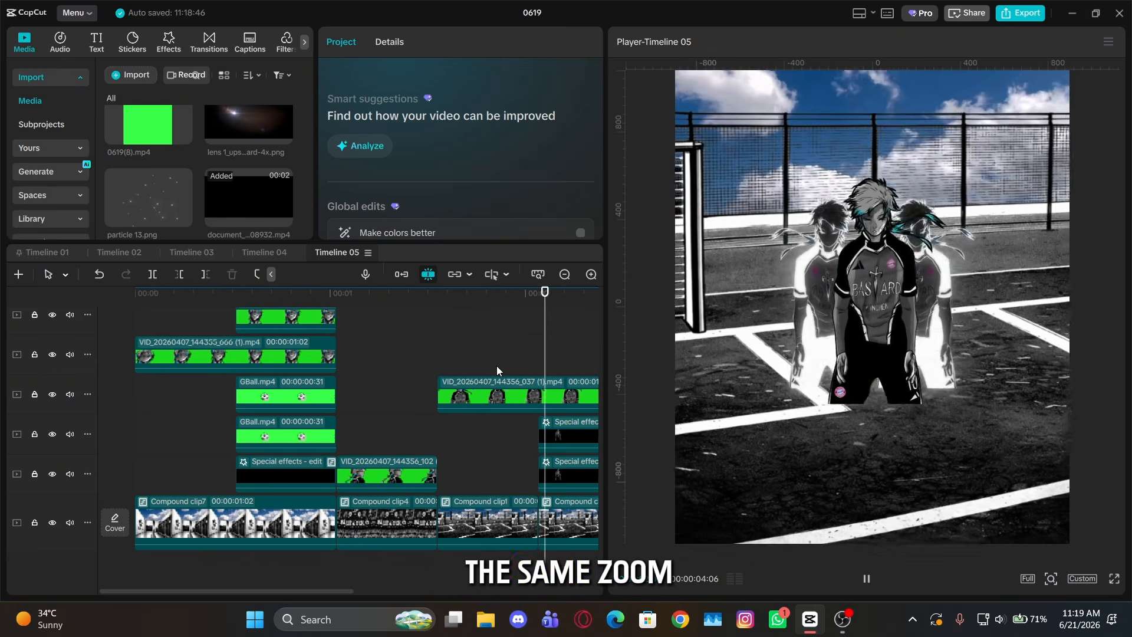
{"action": "key", "text": "Up"}
{"action": "key", "text": "space"}
{"action": "key", "text": "space"}
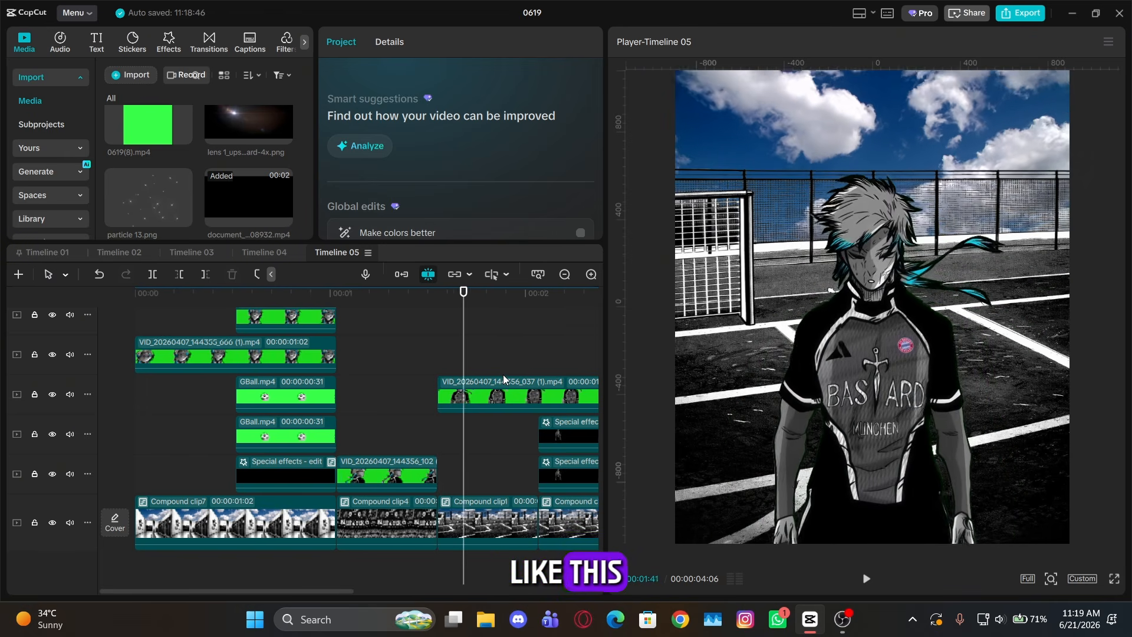
{"action": "key", "text": "space"}
{"action": "scroll", "coordinate": [502, 375], "scroll_direction": "right", "scroll_amount": 5}
{"action": "scroll", "coordinate": [387, 380], "scroll_direction": "up", "scroll_amount": 3}
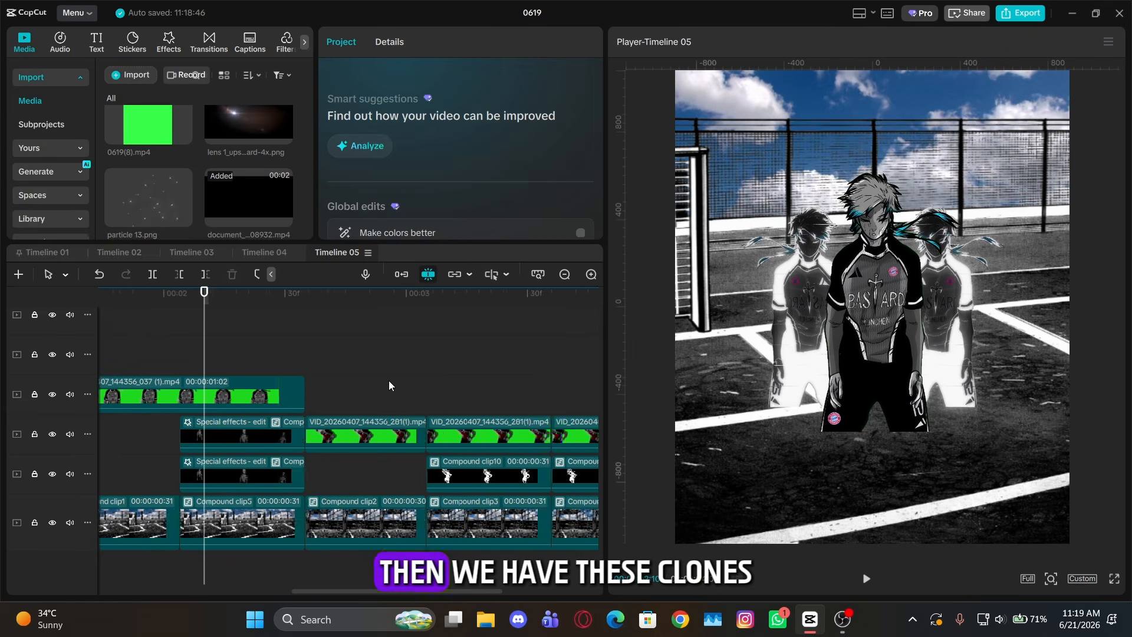
Open Compound clip15 and play its character clip from the start to examine the clone's movement
{"action": "scroll", "coordinate": [288, 434], "scroll_direction": "left", "scroll_amount": 2}
{"action": "left_click", "coordinate": [288, 435]}
{"action": "double_click", "coordinate": [287, 435]}
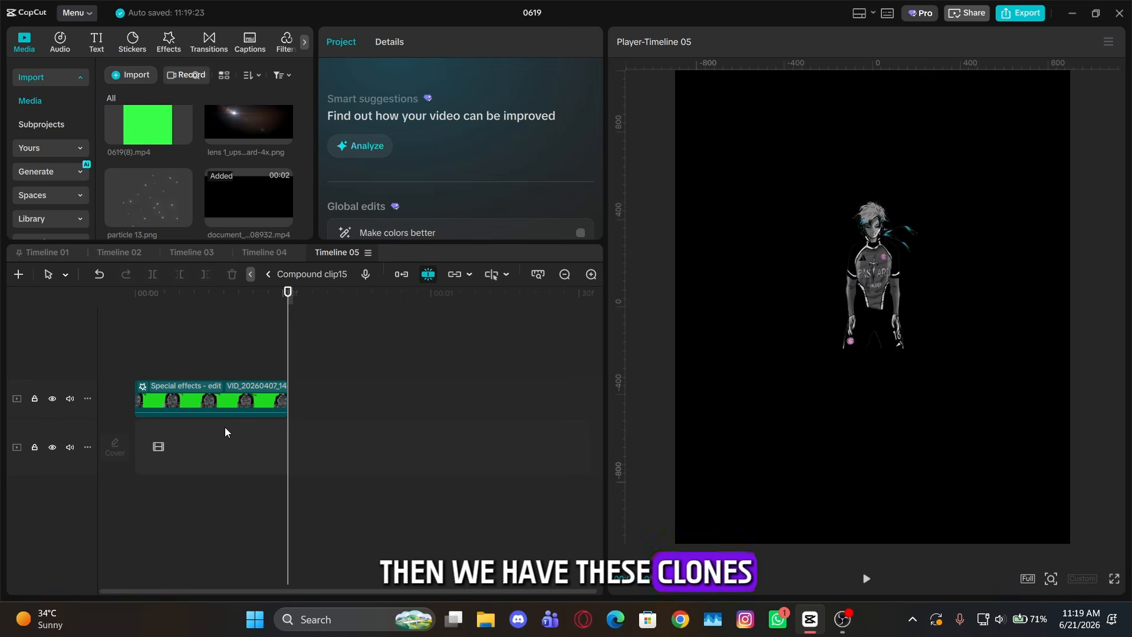
{"action": "key", "text": "Down"}
{"action": "key", "text": "Up"}
{"action": "key", "text": "Right"}
{"action": "key", "text": "Left"}
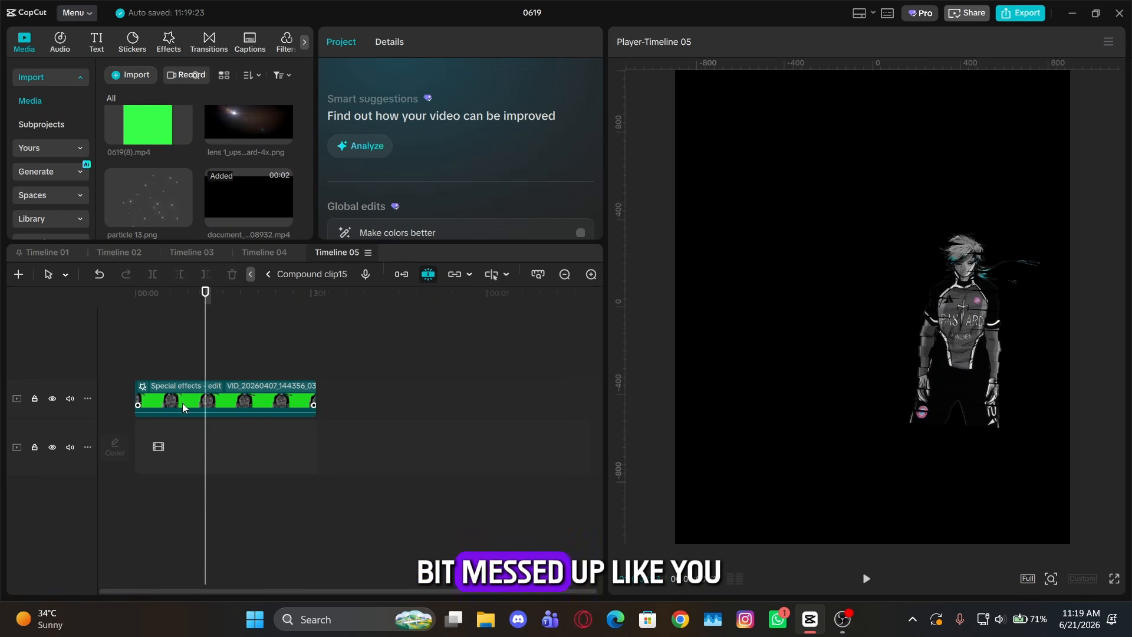
{"action": "left_click", "coordinate": [182, 402]}
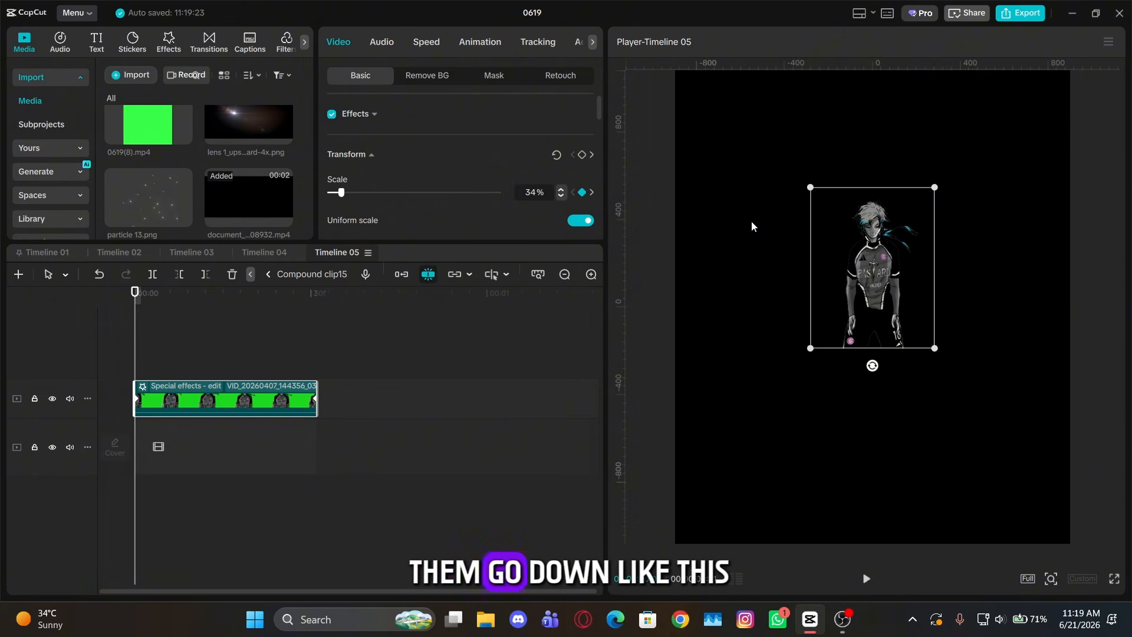
{"action": "key", "text": "space"}
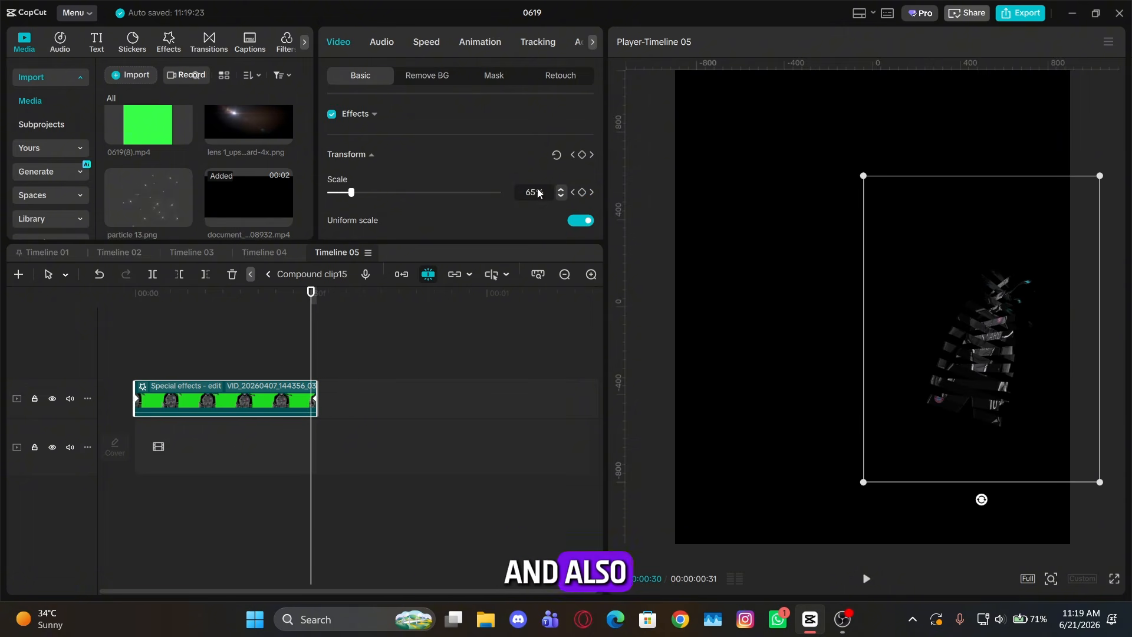
Show the clone clip's keyframe curves and examine its Scale curve from the clip's start
{"action": "key", "text": "Up"}
{"action": "key", "text": "alt+k"}
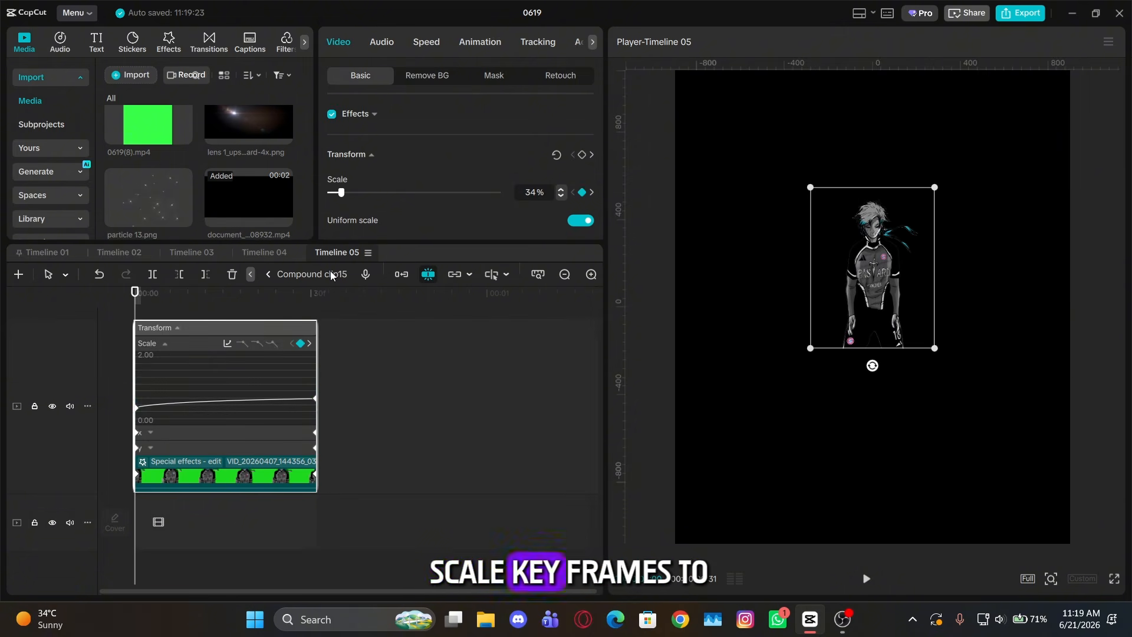
{"action": "scroll", "coordinate": [243, 357], "scroll_direction": "up", "scroll_amount": 2}
{"action": "left_click_drag", "start_coordinate": [200, 370], "coordinate": [451, 462]}
{"action": "key", "text": "space"}
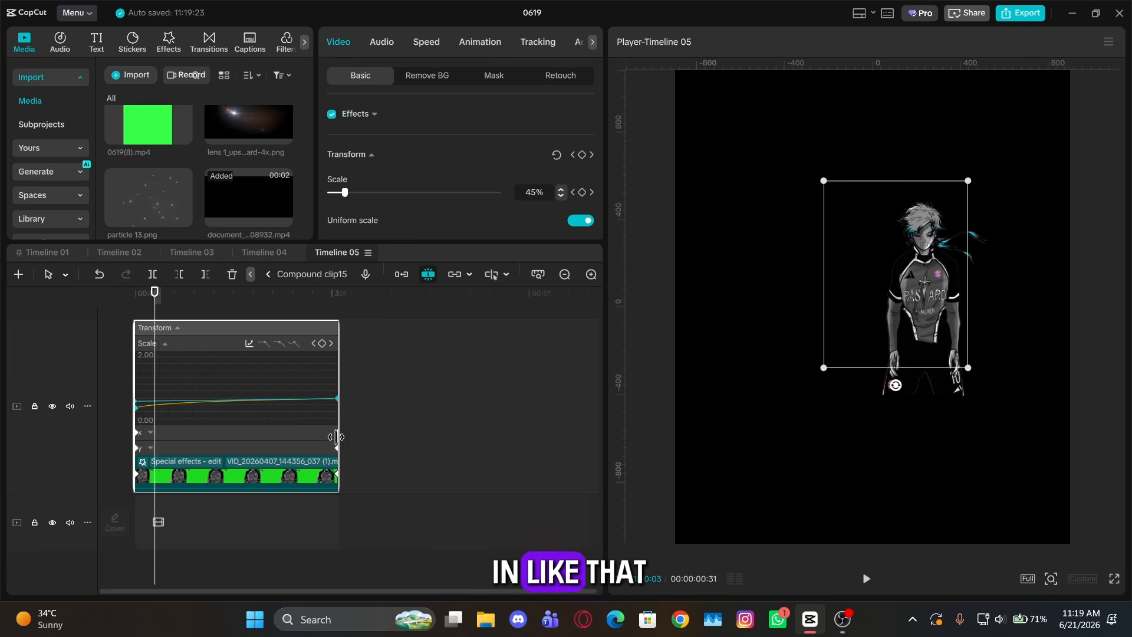
Expand the clone clip's X keyframe curve and play the clip from the start to examine the sideways exit
{"action": "scroll", "coordinate": [253, 436], "scroll_direction": "down", "scroll_amount": 2}
{"action": "left_click_drag", "start_coordinate": [356, 369], "coordinate": [43, 465]}
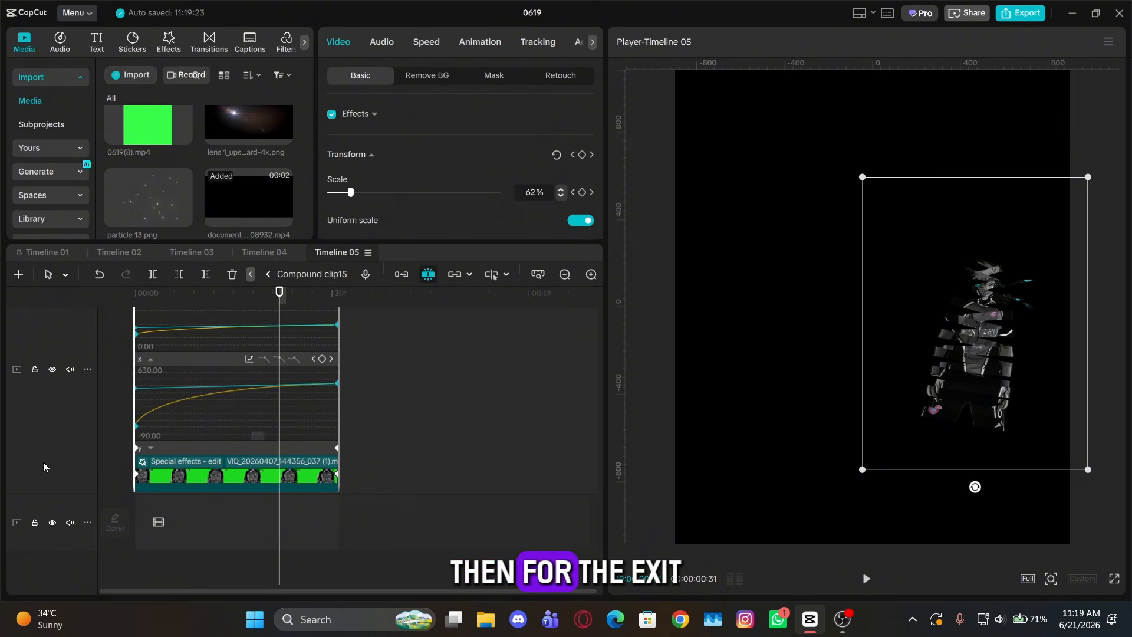
{"action": "key", "text": "Home"}
{"action": "key", "text": "space"}
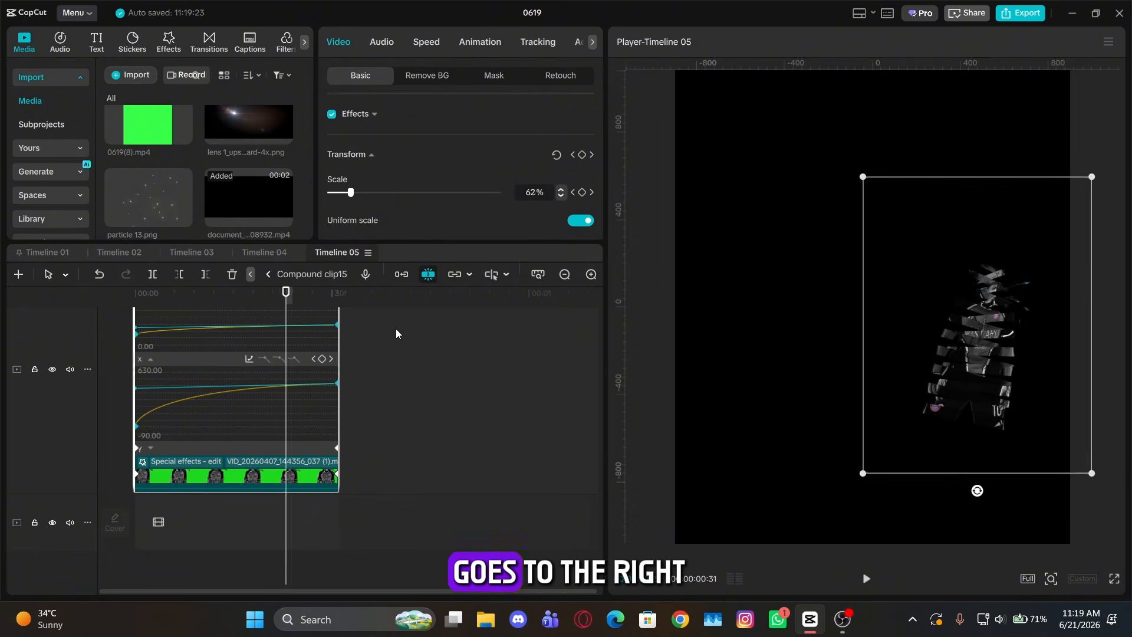
{"action": "key", "text": "space"}
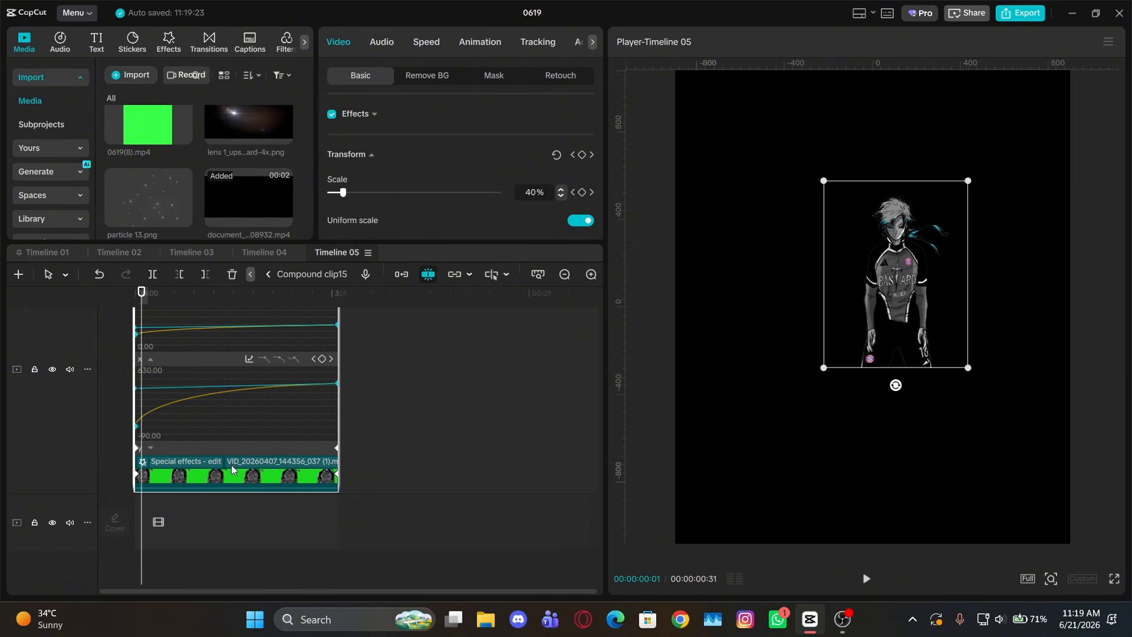
Expand the clone clip's Y keyframe curve, play it from the start, and hide the keyframe curves again
{"action": "left_click", "coordinate": [151, 448]}
{"action": "left_click_drag", "start_coordinate": [357, 386], "coordinate": [10, 528]}
{"action": "key", "text": "Home"}
{"action": "key", "text": "space"}
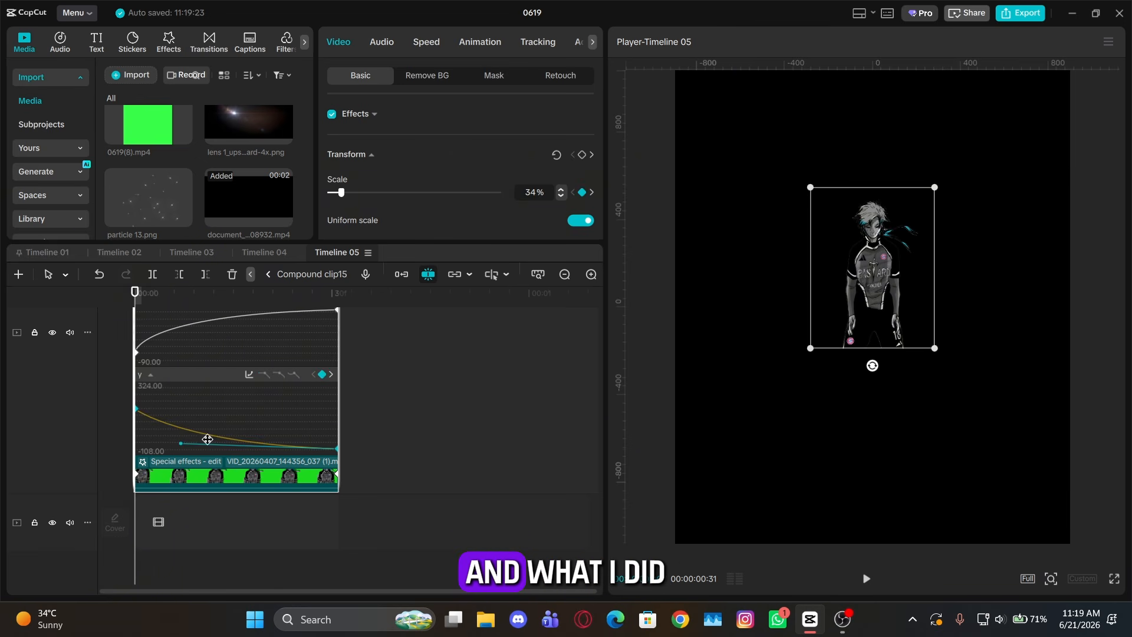
{"action": "key", "text": "alt+k"}
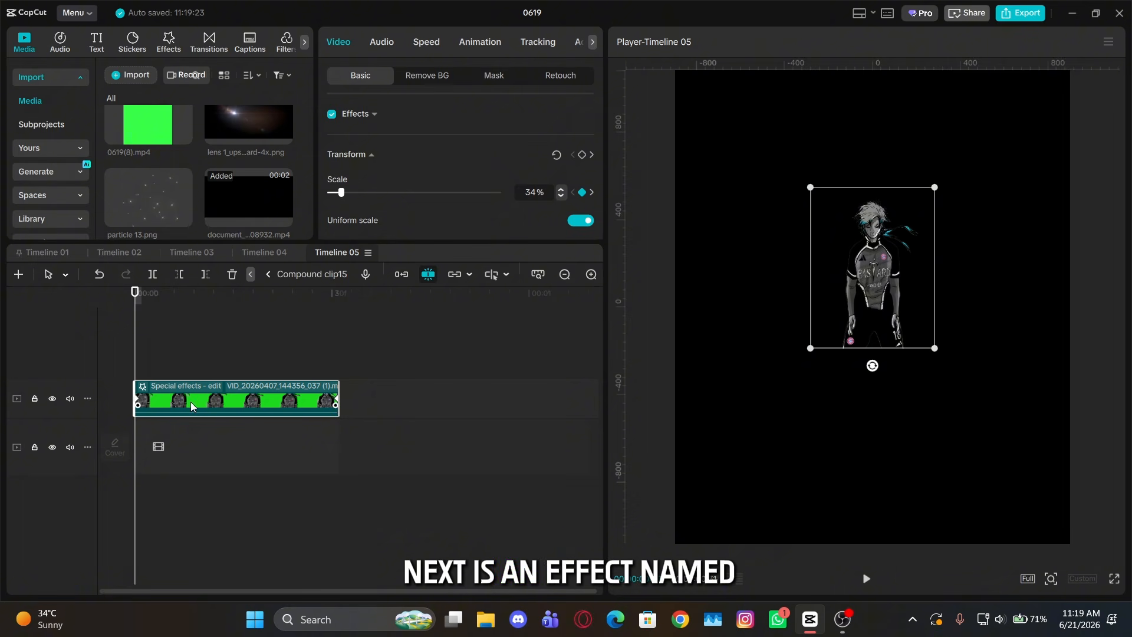
Open the clone clip's Shredder Twirl effect and step through the frames to examine its Speed, Strength, Atmosphere and Texture settings
{"action": "left_click", "coordinate": [178, 386]}
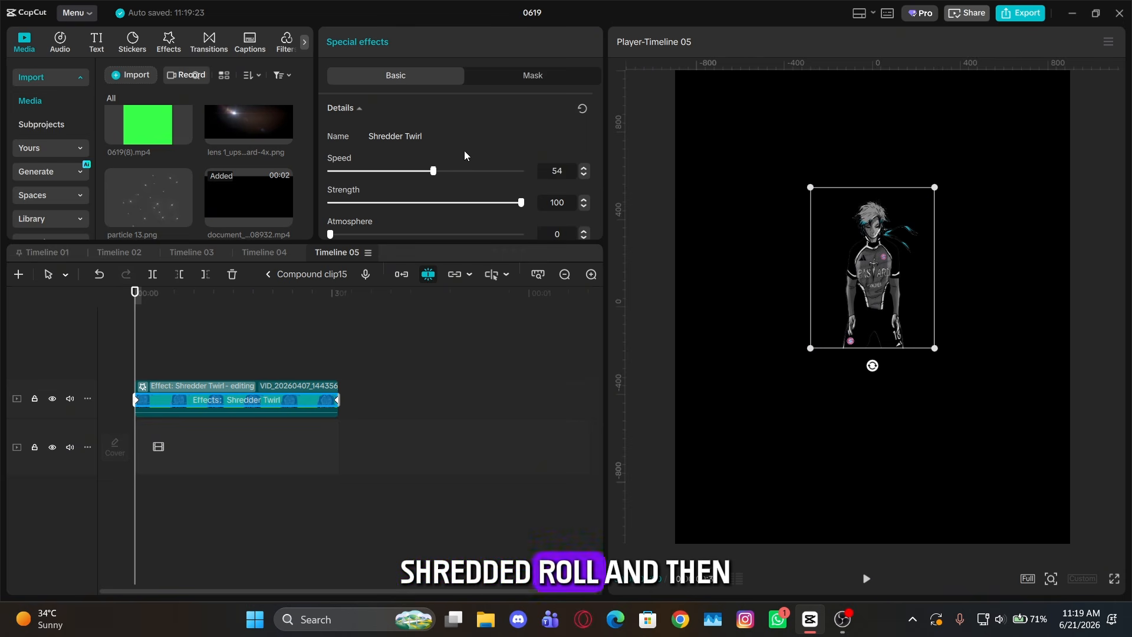
{"action": "key", "text": "Right"}
{"action": "key", "text": "Right"}
{"action": "key", "text": "Right"}
{"action": "key", "text": "Right"}
{"action": "key", "text": "Right"}
{"action": "key", "text": "Right"}
{"action": "key", "text": "Right"}
{"action": "key", "text": "Right"}
{"action": "key", "text": "Right"}
{"action": "key", "text": "Right"}
{"action": "key", "text": "Right"}
{"action": "key", "text": "Right"}
{"action": "key", "text": "Right"}
{"action": "key", "text": "Right"}
{"action": "key", "text": "Right"}
{"action": "key", "text": "Right"}
{"action": "key", "text": "Right"}
{"action": "key", "text": "Right"}
{"action": "key", "text": "Right"}
{"action": "key", "text": "Right"}
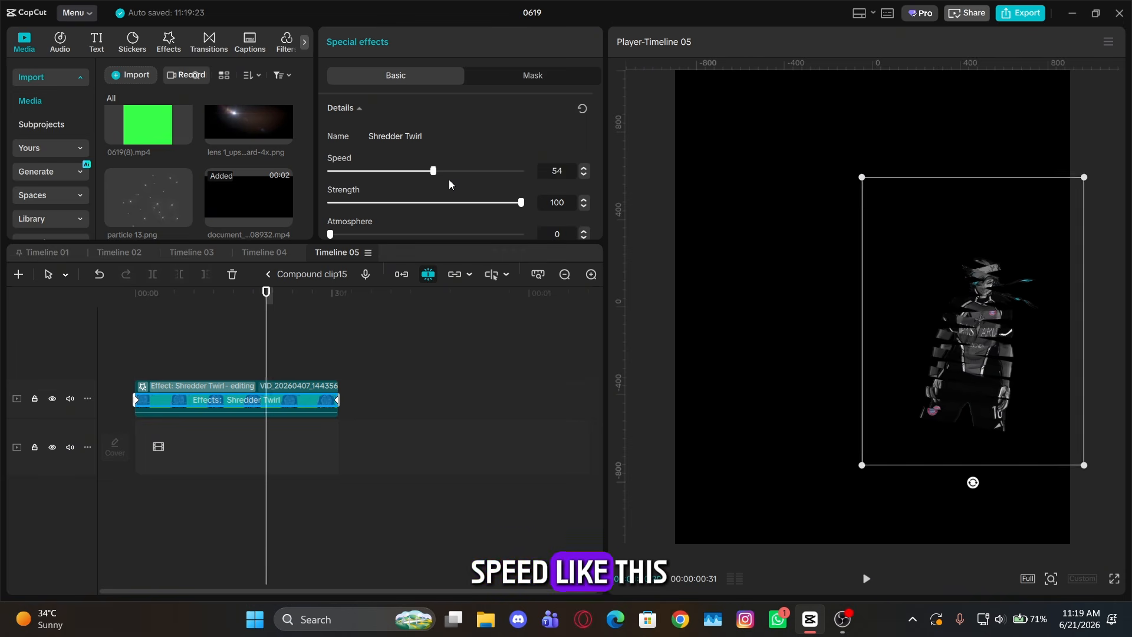
{"action": "key", "text": "Right"}
{"action": "key", "text": "Right"}
{"action": "key", "text": "Right"}
{"action": "key", "text": "Right"}
{"action": "key", "text": "Right"}
{"action": "scroll", "coordinate": [419, 198], "scroll_direction": "down", "scroll_amount": 1}
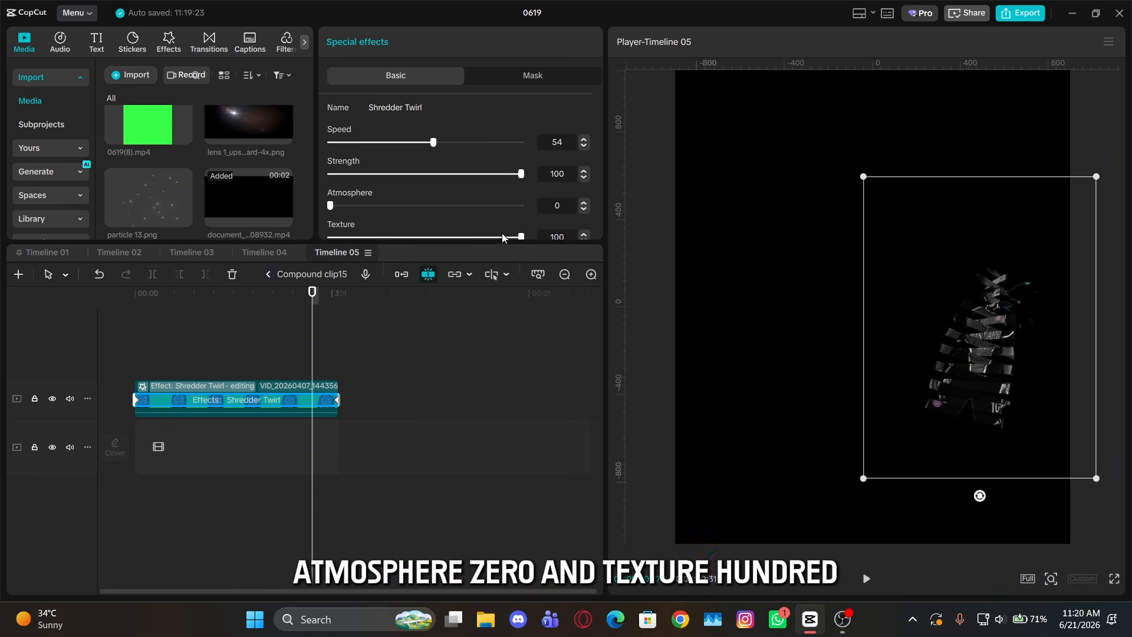
{"action": "key", "text": "Home"}
{"action": "key", "text": "Right"}
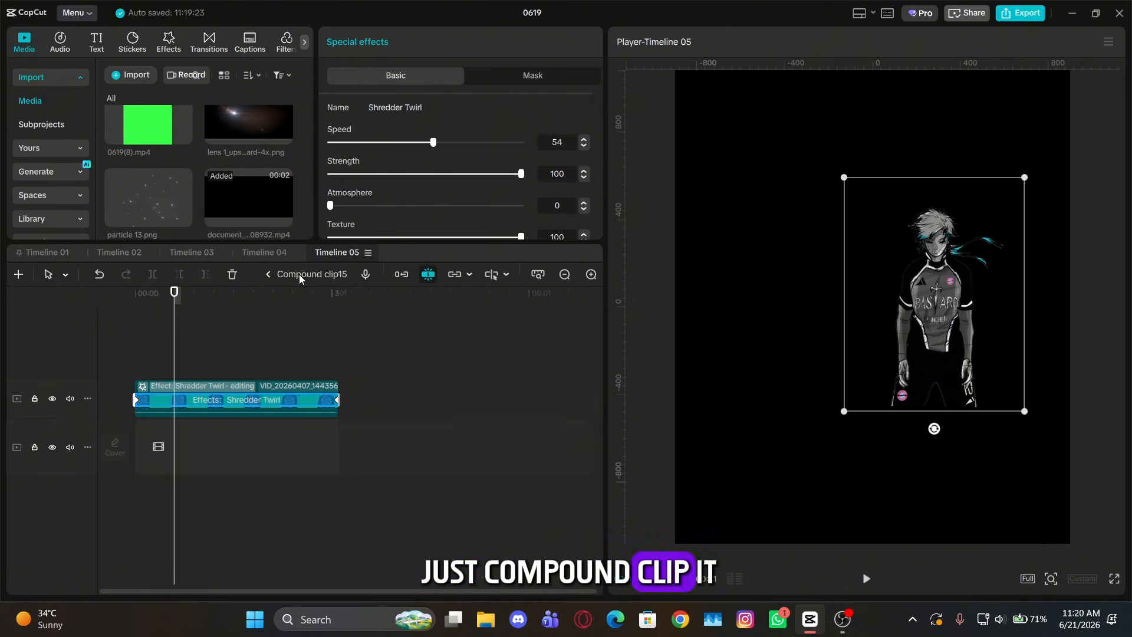
Return to the main timeline, delete the upper clone clip, Compound clip15, and scrub over the remaining clone
{"action": "left_click", "coordinate": [299, 274]}
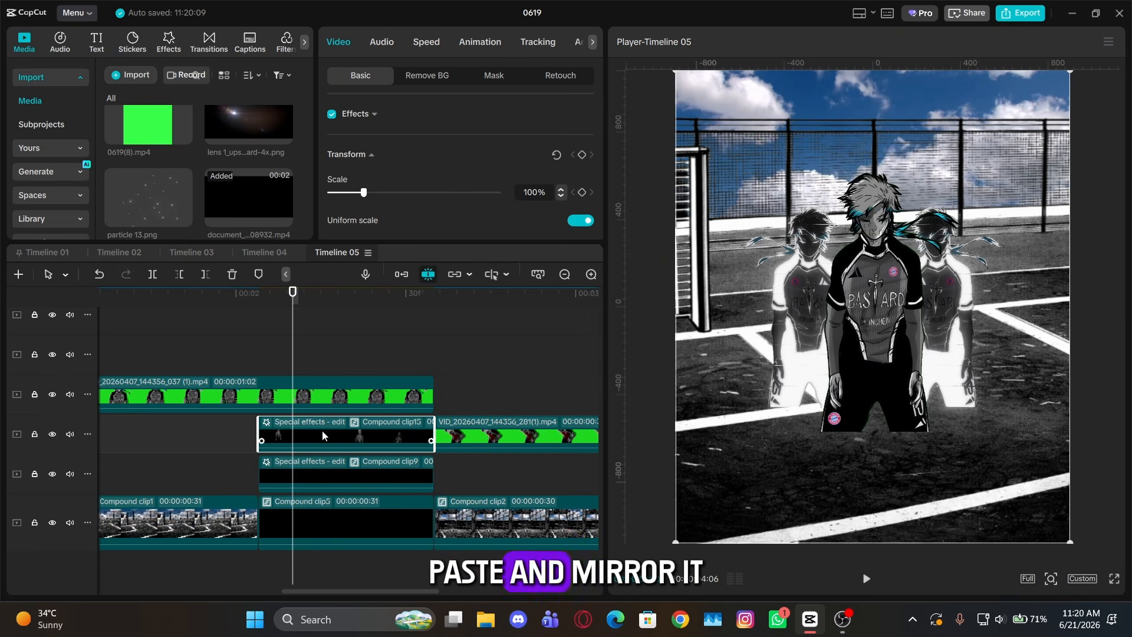
{"action": "key", "text": "Delete"}
{"action": "left_click", "coordinate": [310, 474]}
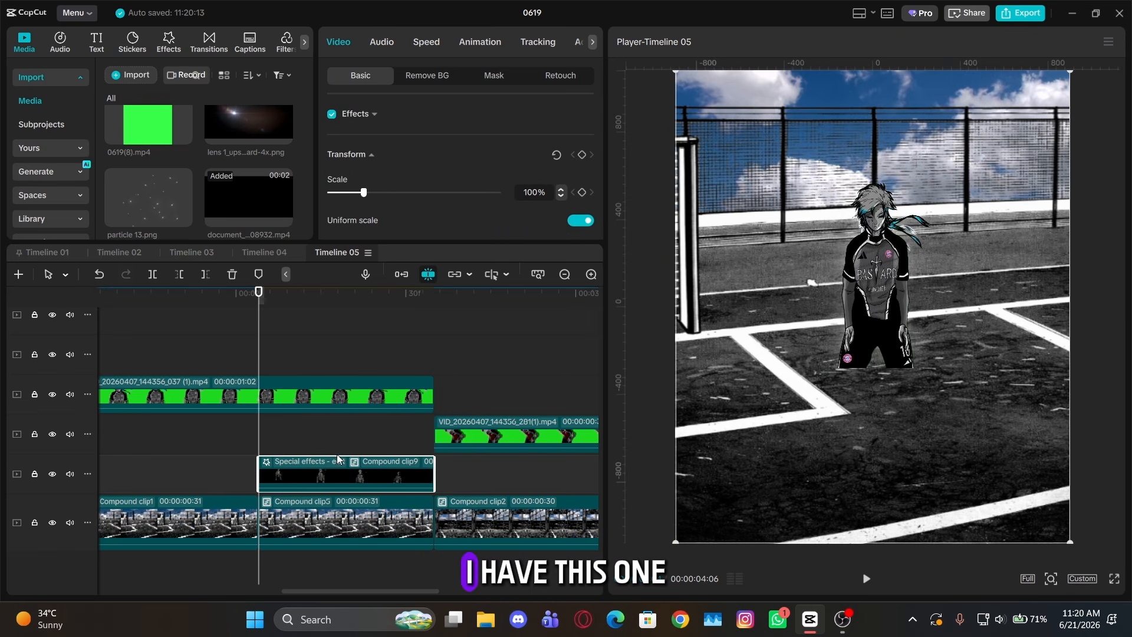
{"action": "left_click_drag", "start_coordinate": [335, 441], "coordinate": [377, 436]}
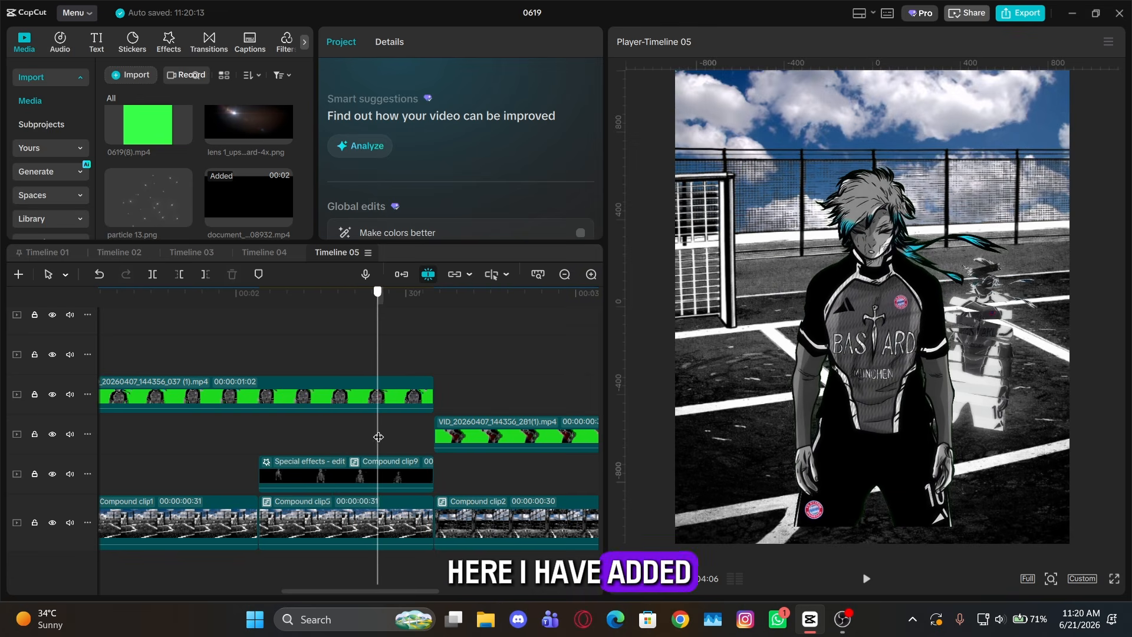
Examine the Glow 2 effect settings and the inverted Luma curve on the remaining clone, Compound clip9
{"action": "left_click", "coordinate": [291, 470]}
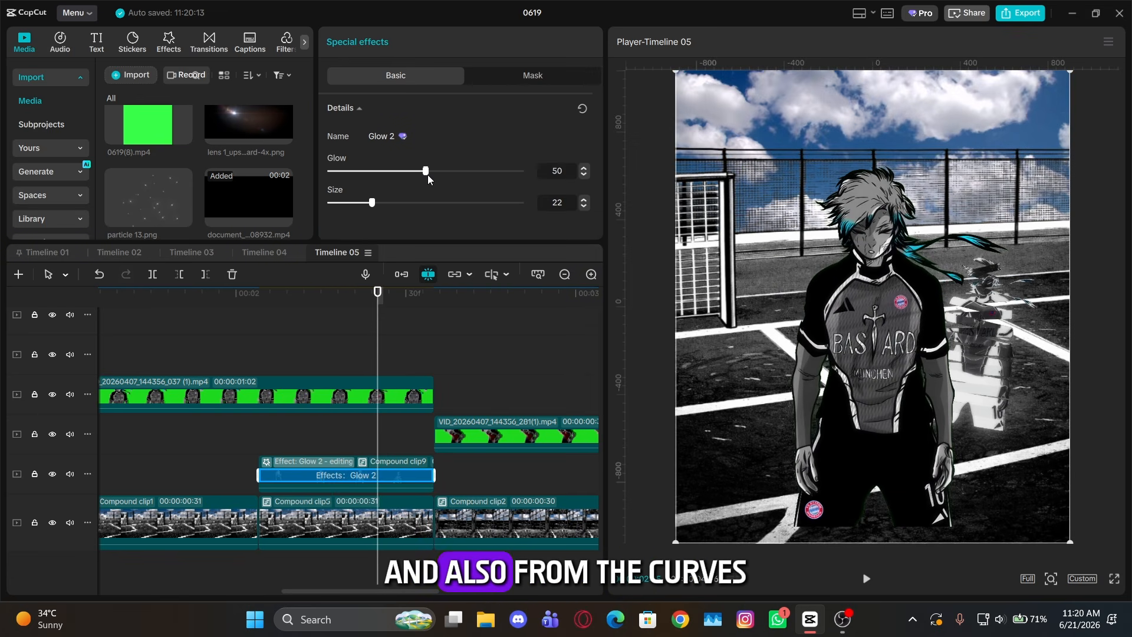
{"action": "left_click", "coordinate": [353, 463]}
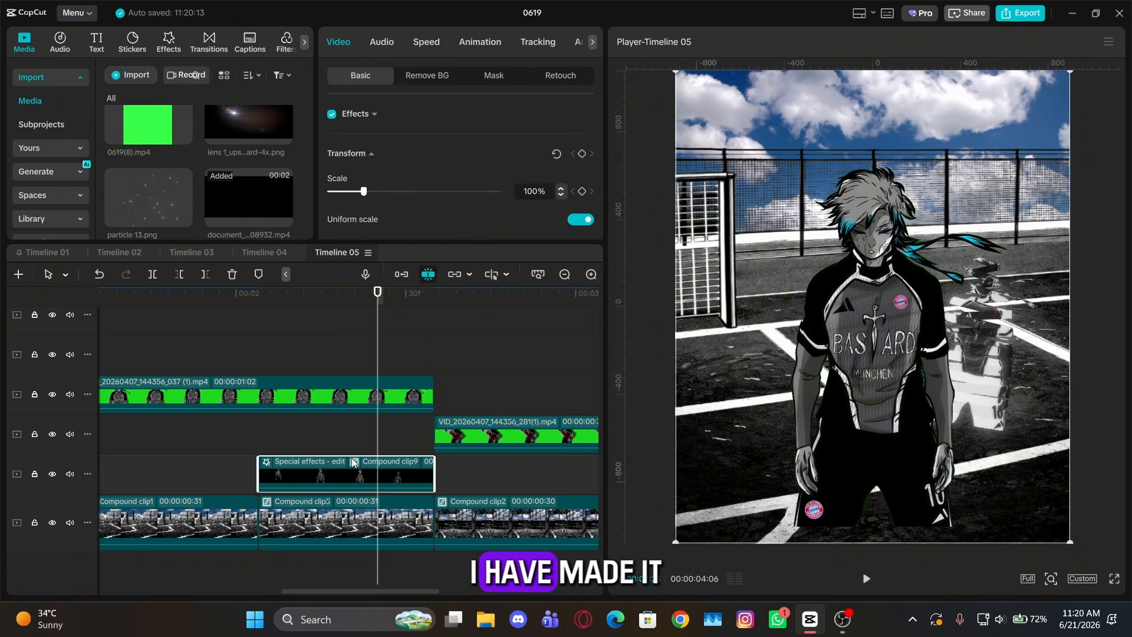
{"action": "left_click", "coordinate": [525, 44]}
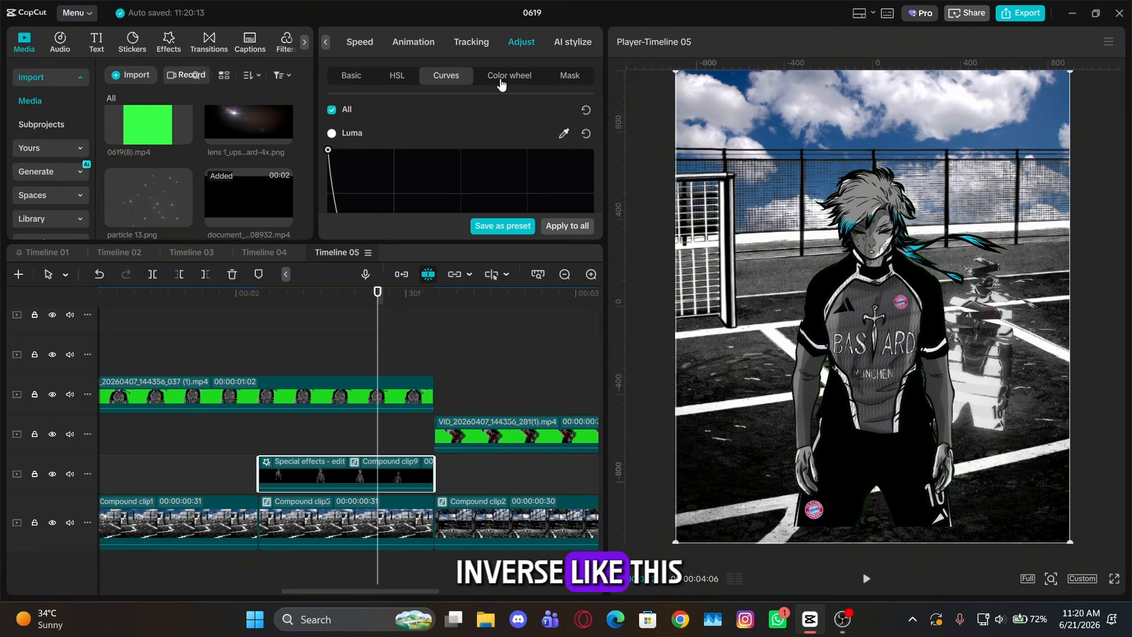
{"action": "scroll", "coordinate": [498, 147], "scroll_direction": "down", "scroll_amount": 3}
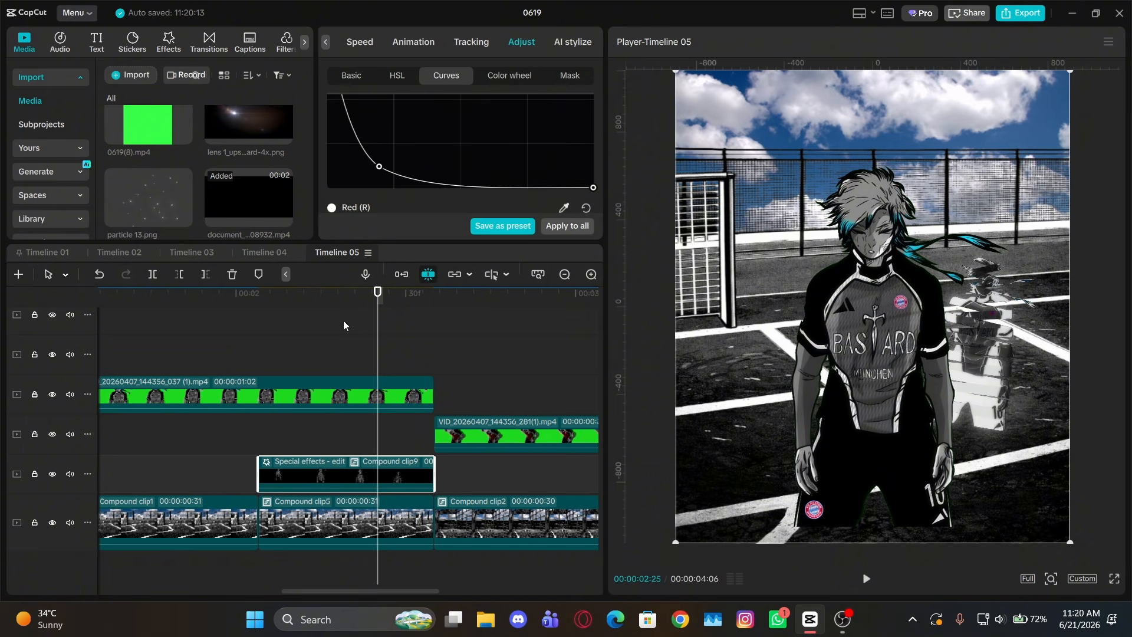
Duplicate Compound clip9 onto the track above at the clip's start and mirror the copy
{"action": "key", "text": "Up"}
{"action": "key", "text": "ctrl+c"}
{"action": "key", "text": "ctrl+v"}
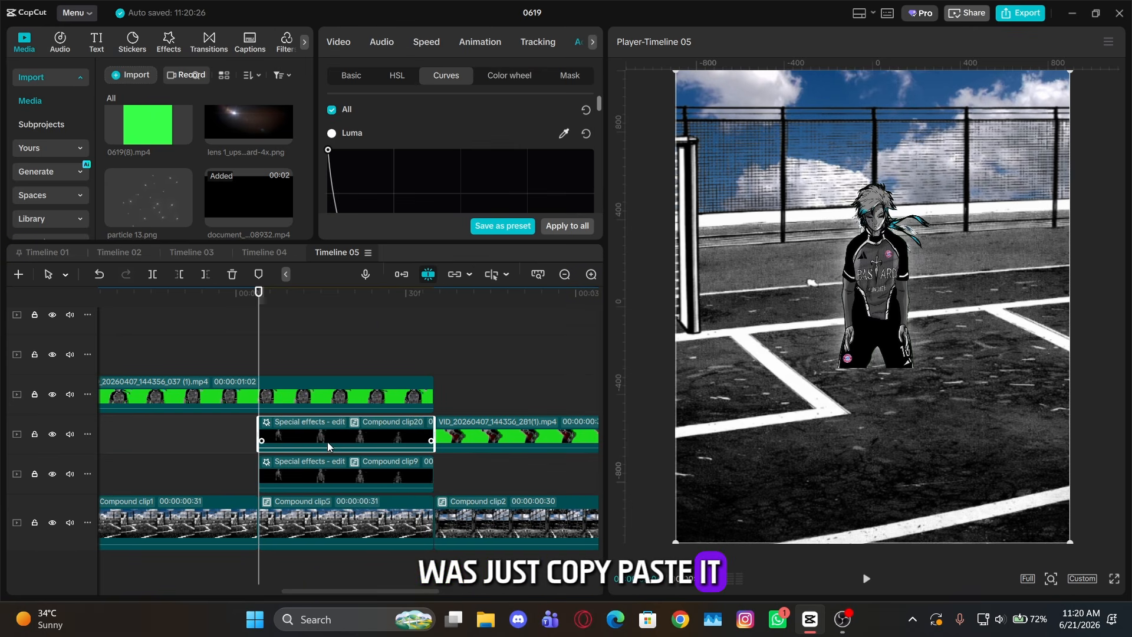
{"action": "left_click", "coordinate": [349, 341]}
{"action": "left_click", "coordinate": [358, 439]}
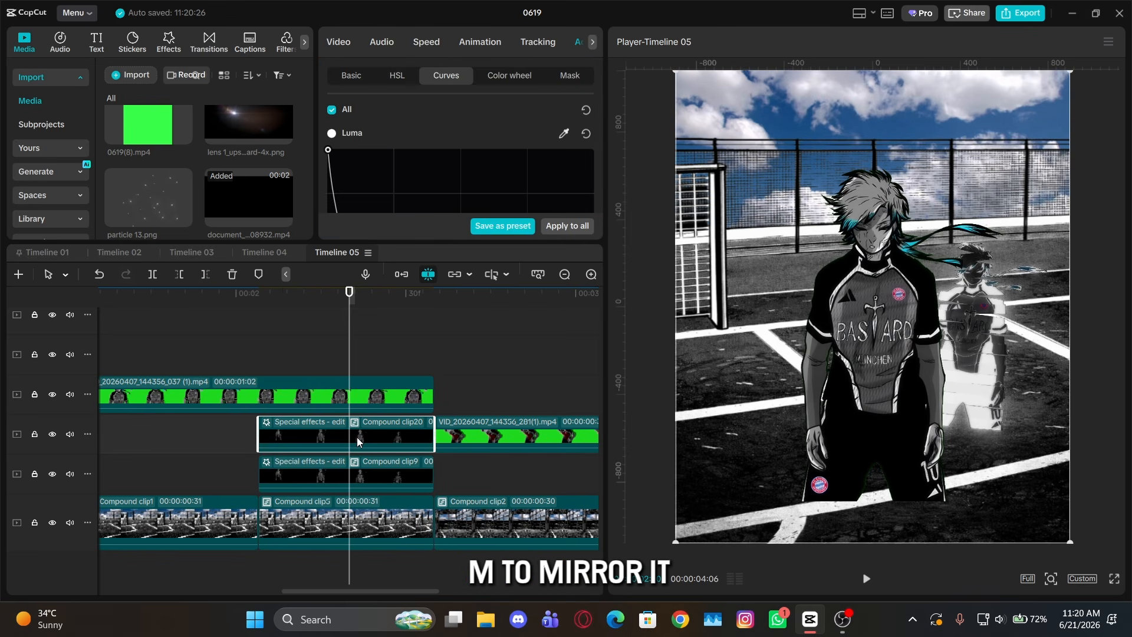
{"action": "key", "text": "m"}
Step through the frames of the mirrored clone to check both clones moving beside the character
{"action": "key", "text": "Right"}
{"action": "key", "text": "Right"}
{"action": "key", "text": "Right"}
{"action": "key", "text": "Right"}
{"action": "key", "text": "Right"}
{"action": "key", "text": "Right"}
{"action": "key", "text": "Right"}
{"action": "key", "text": "Right"}
{"action": "key", "text": "Right"}
{"action": "key", "text": "Right"}
{"action": "key", "text": "Right"}
{"action": "key", "text": "Right"}
{"action": "key", "text": "Right"}
{"action": "key", "text": "Right"}
{"action": "key", "text": "Right"}
{"action": "key", "text": "Right"}
{"action": "key", "text": "Right"}
{"action": "key", "text": "Right"}
{"action": "key", "text": "Right"}
{"action": "key", "text": "Right"}
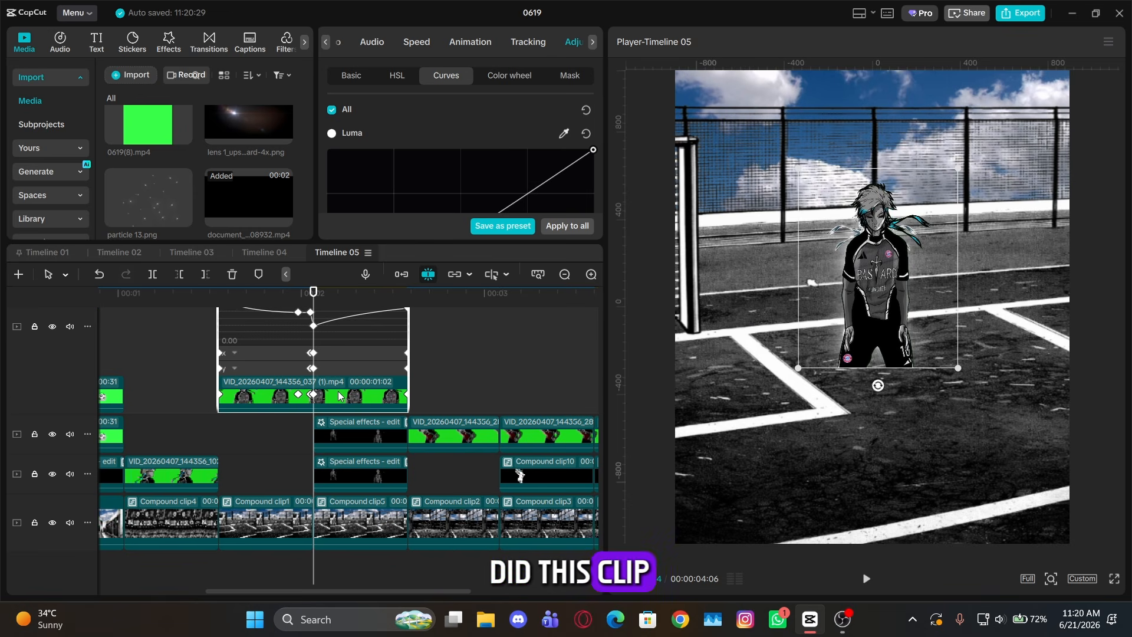
Examine the Scale, X and Y keyframe curves of the front-view character clip VID_20260407_144356_037 (1).mp4
{"action": "scroll", "coordinate": [339, 397], "scroll_direction": "up", "scroll_amount": 2}
{"action": "scroll", "coordinate": [377, 368], "scroll_direction": "up", "scroll_amount": 3}
{"action": "left_click_drag", "start_coordinate": [378, 363], "coordinate": [242, 523]}
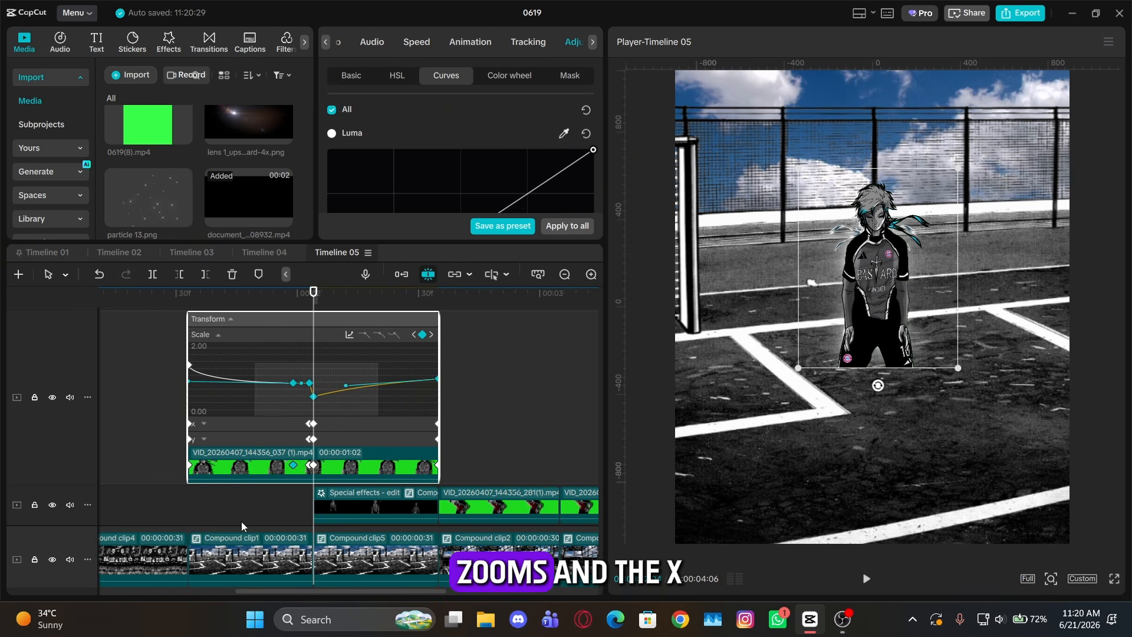
{"action": "left_click", "coordinate": [366, 425]}
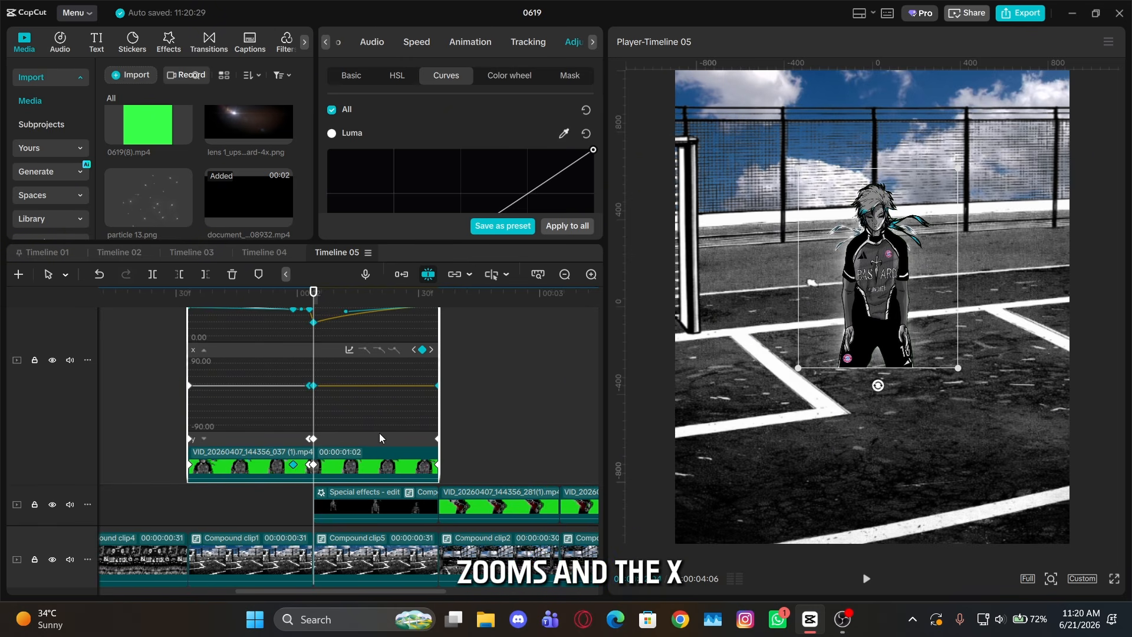
{"action": "left_click", "coordinate": [380, 437]}
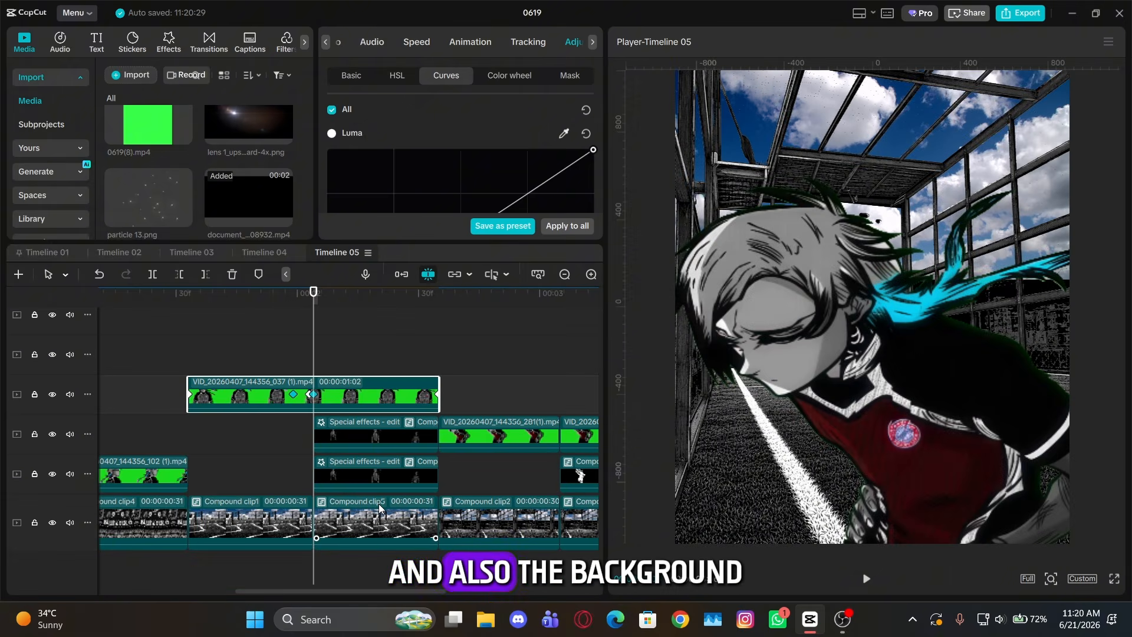
Step through the frames of Compound clip5 and return to its start to examine the background's movement behind the clones
{"action": "key", "text": "Right"}
{"action": "key", "text": "Right"}
{"action": "key", "text": "Right"}
{"action": "key", "text": "Right"}
{"action": "key", "text": "Right"}
{"action": "key", "text": "Right"}
{"action": "key", "text": "Right"}
{"action": "key", "text": "Right"}
{"action": "key", "text": "Right"}
{"action": "key", "text": "Right"}
{"action": "key", "text": "Right"}
{"action": "key", "text": "Right"}
{"action": "key", "text": "Right"}
{"action": "key", "text": "Right"}
{"action": "key", "text": "Right"}
{"action": "key", "text": "Right"}
{"action": "key", "text": "Right"}
{"action": "key", "text": "Right"}
{"action": "key", "text": "Right"}
{"action": "key", "text": "Right"}
{"action": "key", "text": "Up"}
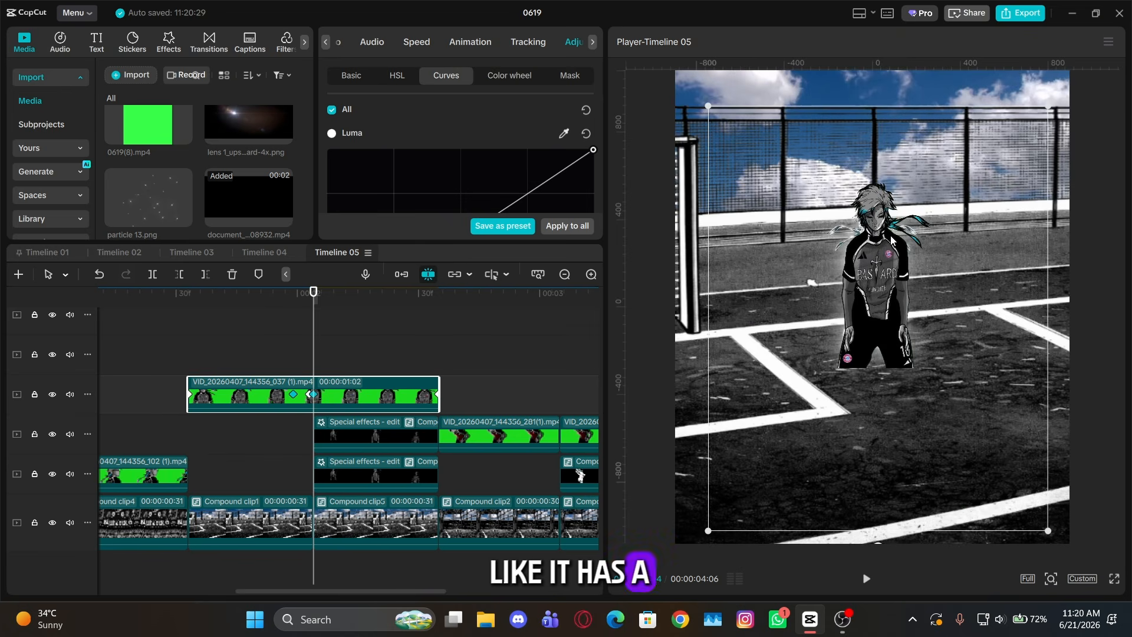
Examine the Scale keyframe curve of the background Compound clip5 and step through its frames to check the zoom behind the clones
{"action": "left_click", "coordinate": [398, 518]}
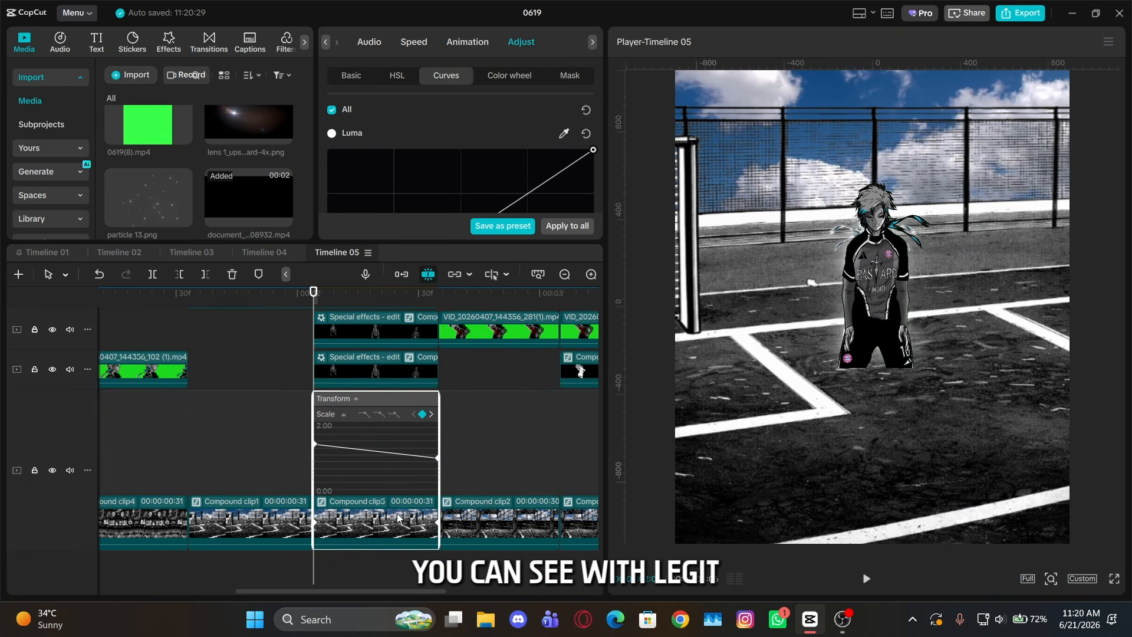
{"action": "key", "text": "Up"}
{"action": "key", "text": "Down"}
{"action": "left_click_drag", "start_coordinate": [351, 472], "coordinate": [177, 460]}
{"action": "key", "text": "Right"}
{"action": "key", "text": "Right"}
{"action": "key", "text": "Right"}
{"action": "key", "text": "Right"}
{"action": "key", "text": "Right"}
{"action": "key", "text": "Right"}
{"action": "key", "text": "Right"}
{"action": "key", "text": "Right"}
{"action": "key", "text": "Right"}
{"action": "key", "text": "Right"}
{"action": "key", "text": "Right"}
{"action": "key", "text": "Right"}
{"action": "key", "text": "Right"}
{"action": "key", "text": "Right"}
{"action": "key", "text": "Right"}
{"action": "key", "text": "Right"}
{"action": "key", "text": "Right"}
{"action": "key", "text": "Right"}
{"action": "key", "text": "Right"}
{"action": "key", "text": "Right"}
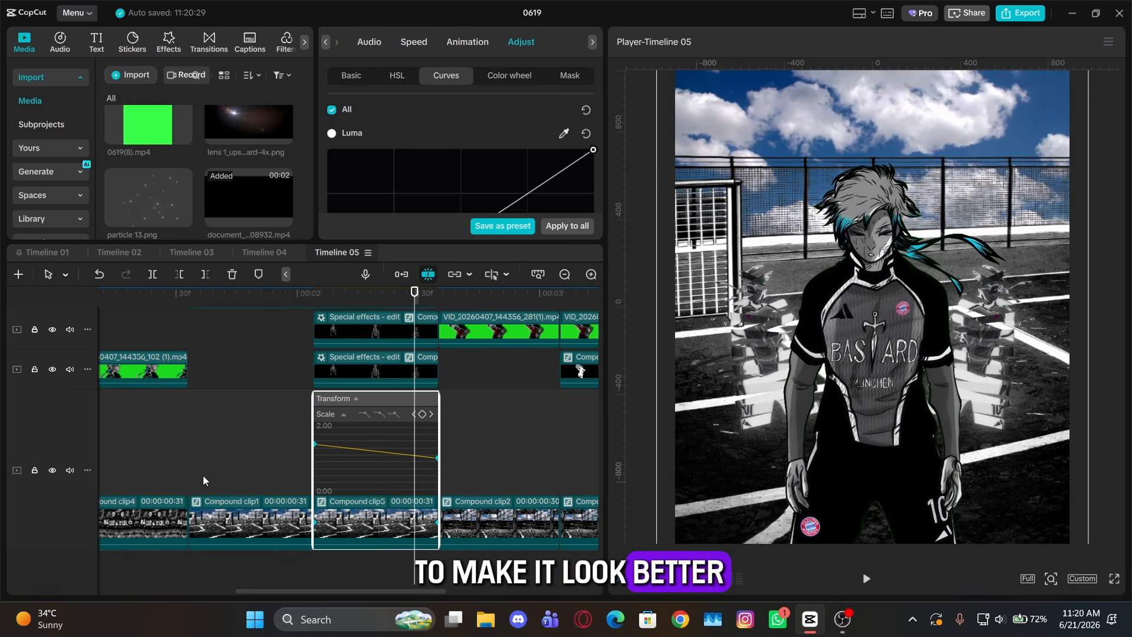
{"action": "key", "text": "alt+k"}
Step through the first VID_20260407_144356_281(1).mp4 clip from its start to check the zoom-out on the side-view character
{"action": "scroll", "coordinate": [204, 475], "scroll_direction": "right", "scroll_amount": 5}
{"action": "left_click", "coordinate": [203, 414]}
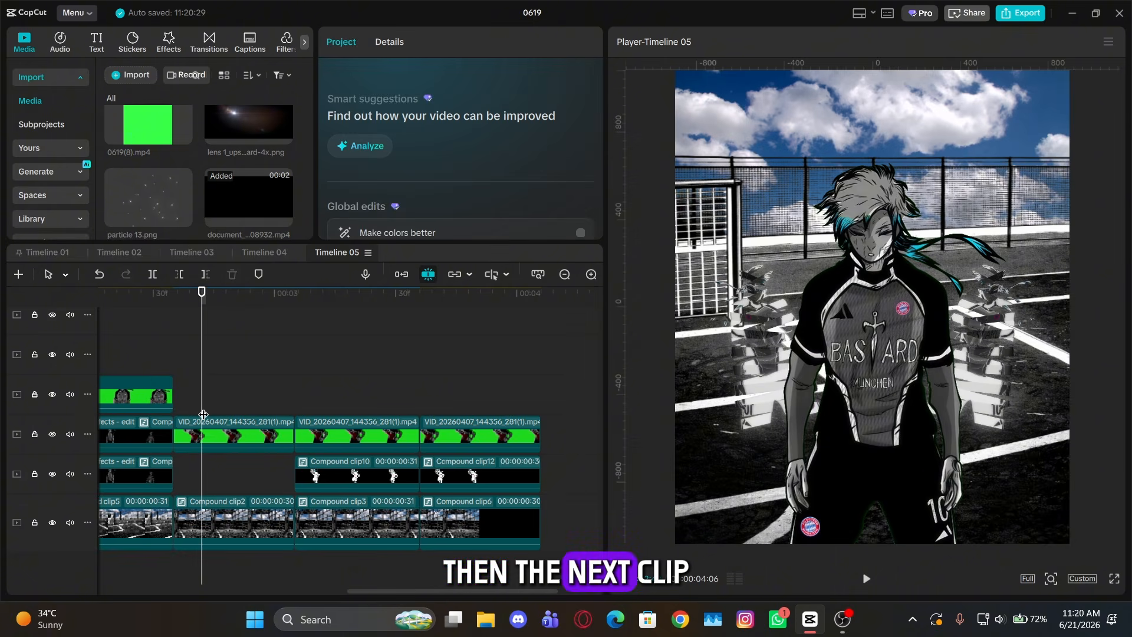
{"action": "key", "text": "Up"}
{"action": "left_click", "coordinate": [235, 475]}
{"action": "left_click", "coordinate": [227, 436]}
{"action": "key", "text": "Up"}
{"action": "key", "text": "Right"}
{"action": "key", "text": "Right"}
{"action": "key", "text": "Right"}
{"action": "key", "text": "Right"}
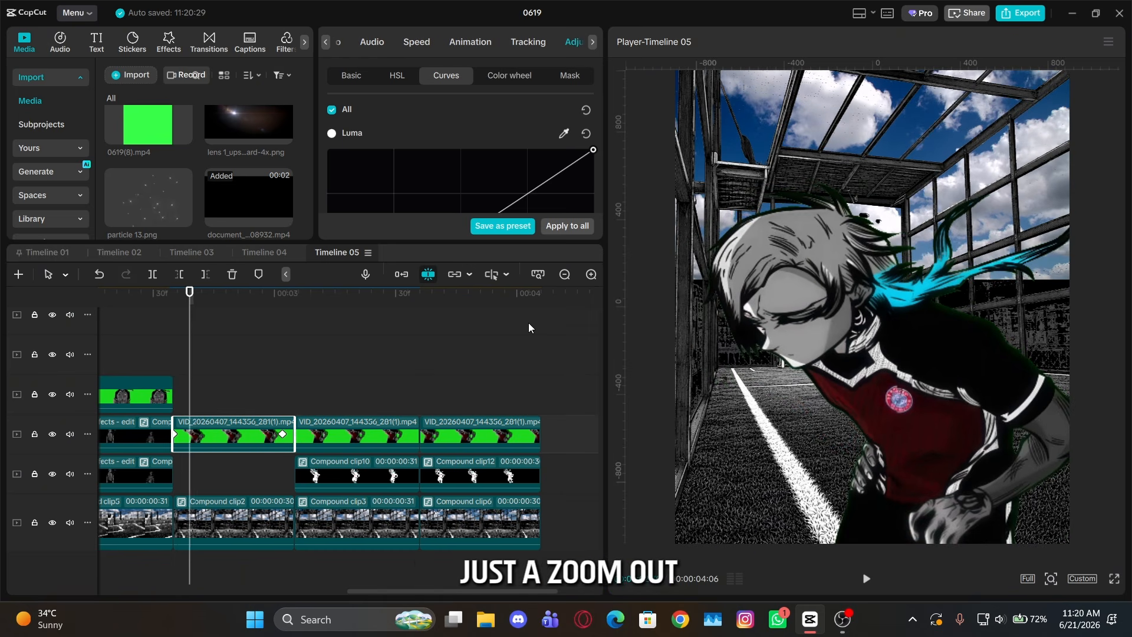
{"action": "key", "text": "Right"}
{"action": "key", "text": "Right"}
{"action": "key", "text": "Right"}
{"action": "key", "text": "Right"}
{"action": "key", "text": "Right"}
{"action": "key", "text": "Right"}
{"action": "key", "text": "Right"}
{"action": "key", "text": "Right"}
{"action": "key", "text": "Right"}
{"action": "key", "text": "Right"}
{"action": "key", "text": "Right"}
{"action": "key", "text": "Right"}
{"action": "key", "text": "Right"}
{"action": "key", "text": "Right"}
{"action": "key", "text": "Right"}
{"action": "key", "text": "Right"}
{"action": "key", "text": "Right"}
{"action": "key", "text": "Right"}
Return to the start of the side-view clip and step forward into the next clip to compare their backgrounds
{"action": "key", "text": "Up"}
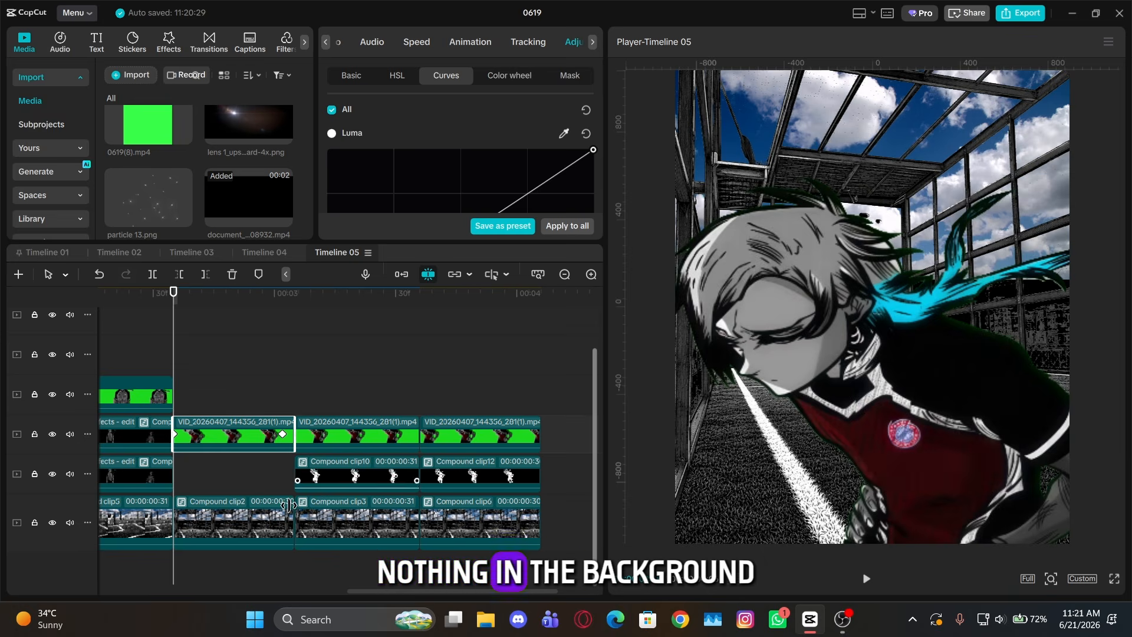
{"action": "key", "text": "Right"}
{"action": "key", "text": "Right"}
{"action": "key", "text": "Right"}
{"action": "key", "text": "Right"}
{"action": "key", "text": "Right"}
{"action": "key", "text": "Right"}
{"action": "key", "text": "Right"}
{"action": "key", "text": "Right"}
{"action": "key", "text": "Right"}
{"action": "key", "text": "Right"}
{"action": "key", "text": "Right"}
{"action": "key", "text": "Right"}
{"action": "key", "text": "Right"}
{"action": "key", "text": "Right"}
{"action": "key", "text": "Right"}
{"action": "key", "text": "Right"}
{"action": "key", "text": "Right"}
{"action": "key", "text": "Right"}
{"action": "key", "text": "Right"}
{"action": "key", "text": "Right"}
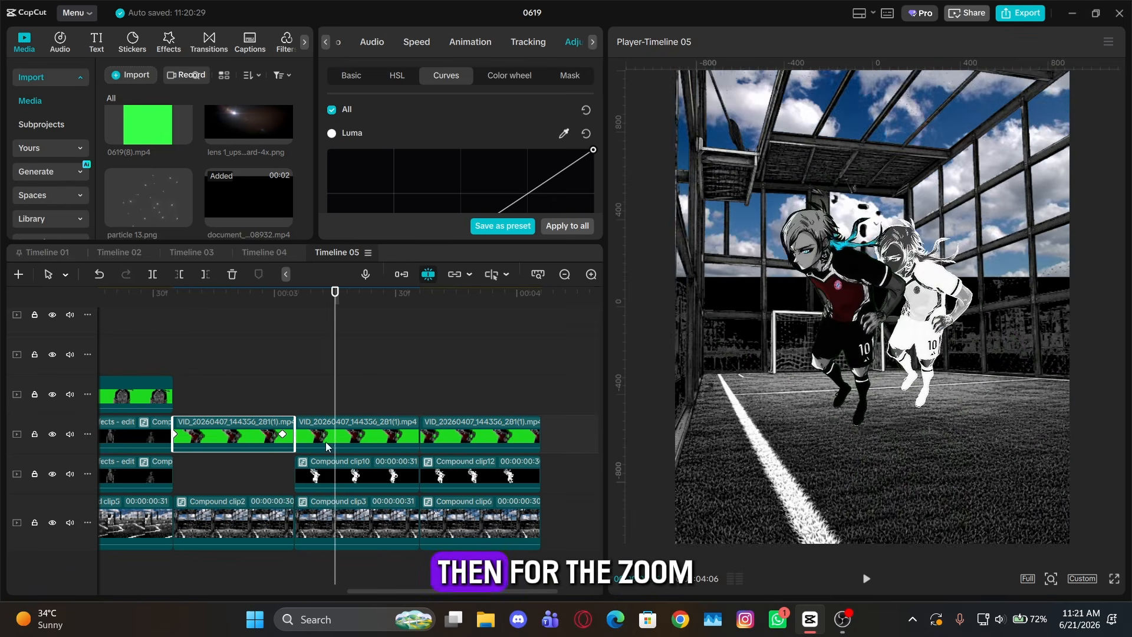
Step through the second VID_20260407_144356_281(1).mp4 clip from its start to check the character and the white clone of Compound clip10
{"action": "key", "text": "Up"}
{"action": "left_click", "coordinate": [349, 433]}
{"action": "key", "text": "Right"}
{"action": "key", "text": "Right"}
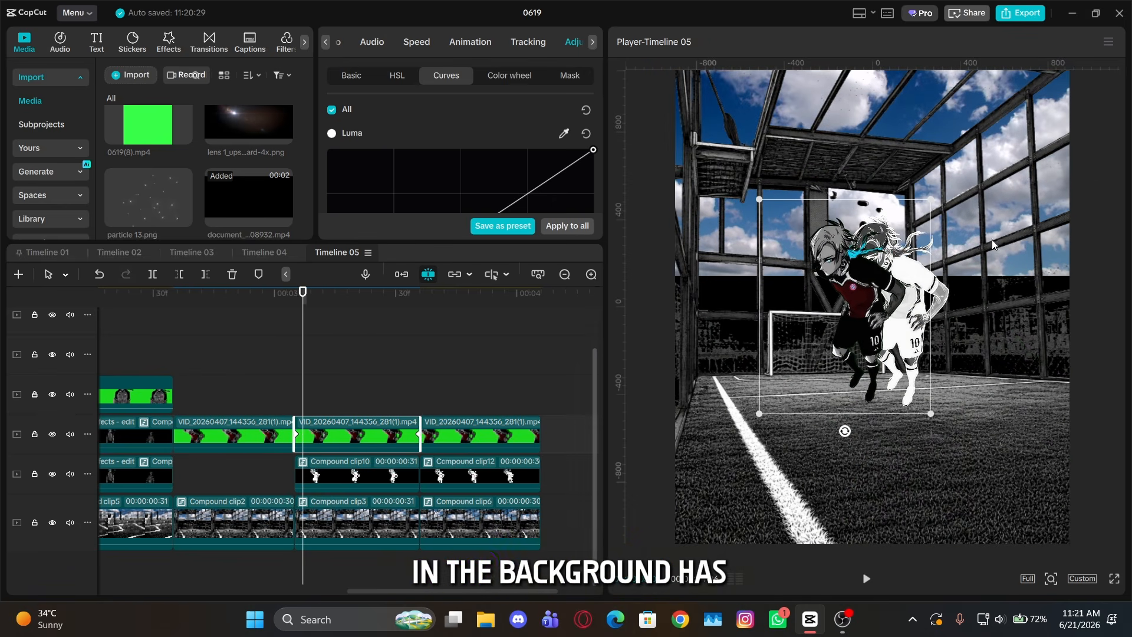
{"action": "key", "text": "Right"}
{"action": "key", "text": "Right"}
{"action": "key", "text": "Right"}
{"action": "key", "text": "Right"}
{"action": "key", "text": "Right"}
{"action": "key", "text": "Right"}
{"action": "key", "text": "Right"}
{"action": "key", "text": "Right"}
{"action": "key", "text": "Right"}
{"action": "key", "text": "Right"}
{"action": "key", "text": "Right"}
{"action": "key", "text": "Right"}
{"action": "key", "text": "Right"}
{"action": "key", "text": "Right"}
{"action": "key", "text": "Right"}
{"action": "key", "text": "Right"}
{"action": "key", "text": "Right"}
{"action": "key", "text": "Right"}
{"action": "key", "text": "Right"}
{"action": "key", "text": "Right"}
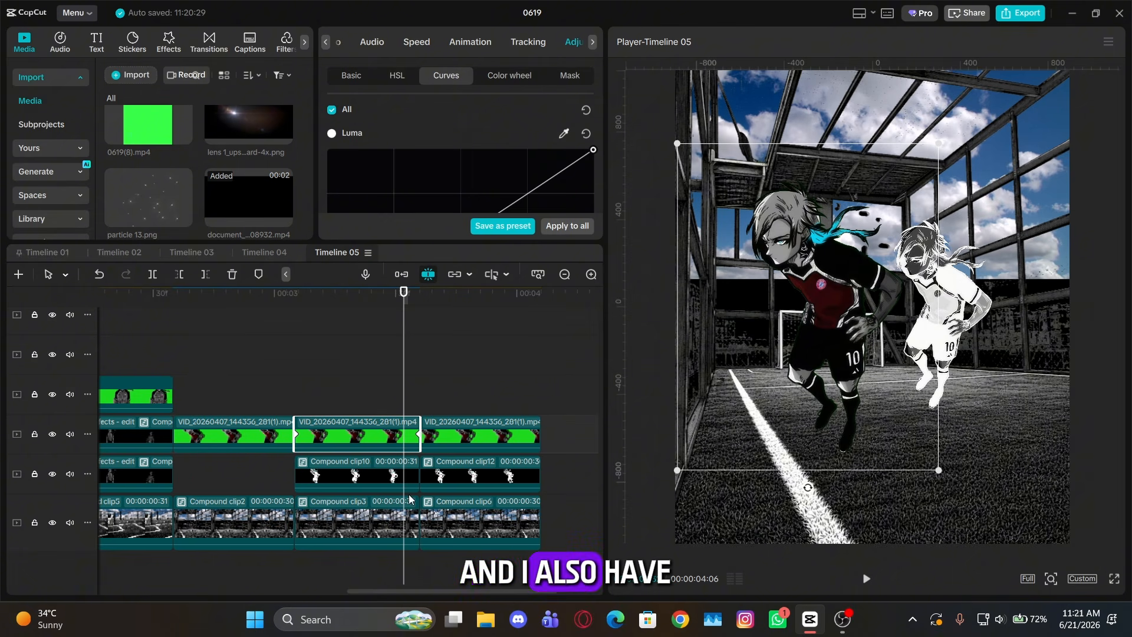
Examine the Scale and X keyframe curves of the second VID_20260407_144356_281(1).mp4 clip to see its zoom and sideways movement
{"action": "left_click", "coordinate": [390, 479]}
{"action": "key", "text": "Up"}
{"action": "key", "text": "alt+k"}
{"action": "key", "text": "Right"}
{"action": "key", "text": "Right"}
{"action": "key", "text": "Right"}
{"action": "key", "text": "Right"}
{"action": "key", "text": "Right"}
{"action": "key", "text": "Right"}
{"action": "key", "text": "Right"}
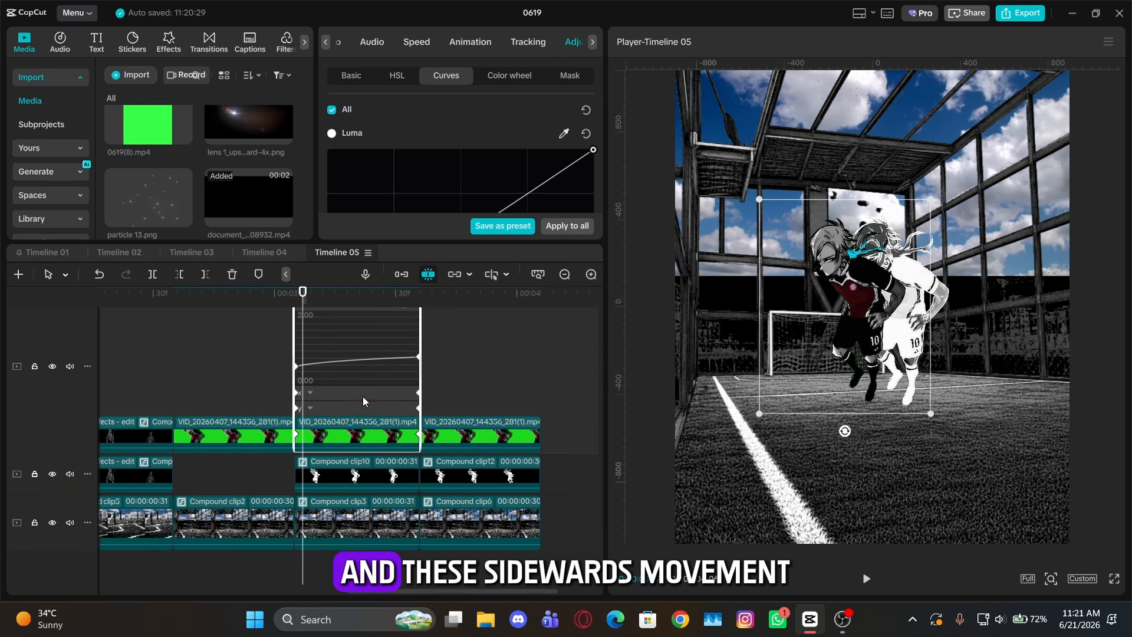
{"action": "left_click", "coordinate": [365, 393]}
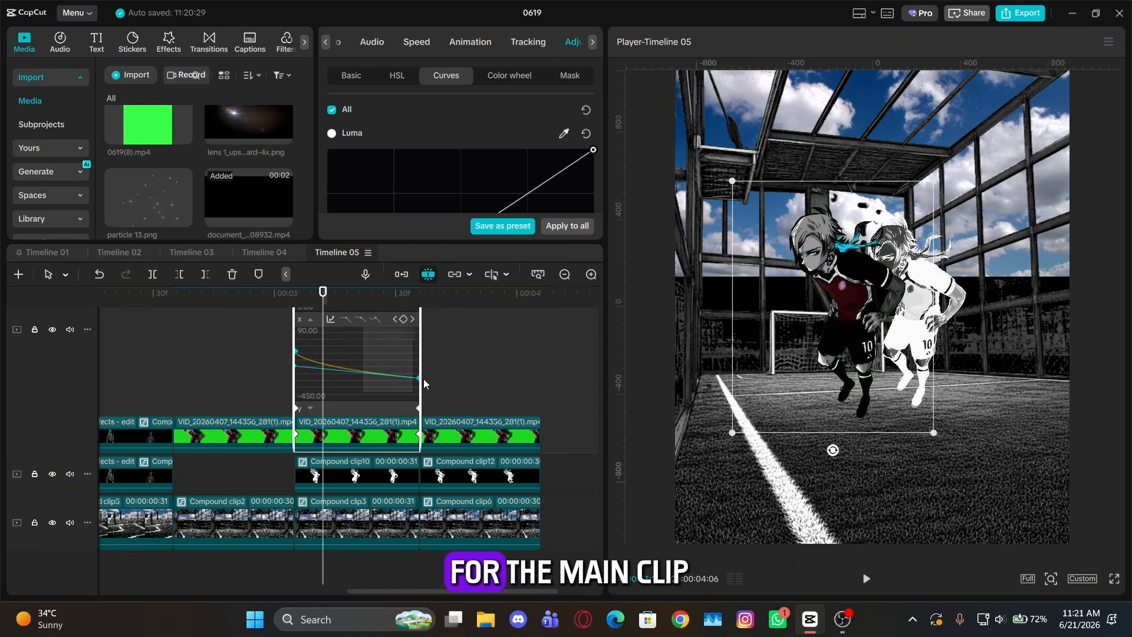
Step from the second side-view clip's start into the third one with Compound clip12 to check both sideways clone movements
{"action": "key", "text": "Up"}
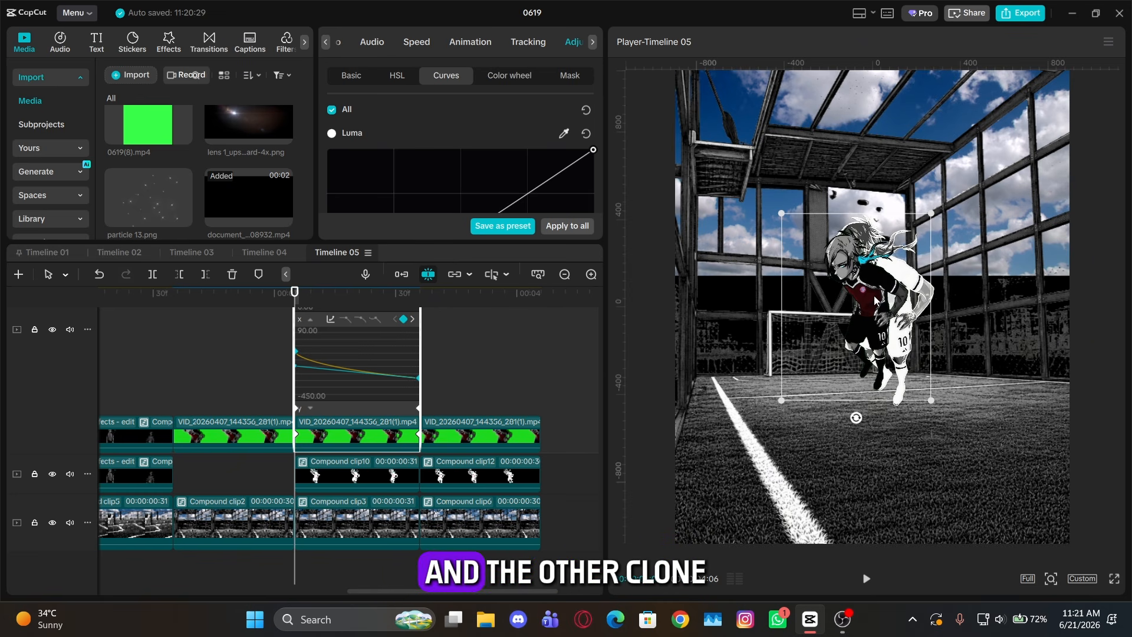
{"action": "key", "text": "Right"}
{"action": "key", "text": "Right"}
{"action": "key", "text": "Right"}
{"action": "key", "text": "Right"}
{"action": "key", "text": "Right"}
{"action": "key", "text": "Right"}
{"action": "key", "text": "Right"}
{"action": "key", "text": "Right"}
{"action": "key", "text": "Right"}
{"action": "key", "text": "Right"}
{"action": "key", "text": "Right"}
{"action": "key", "text": "Right"}
{"action": "key", "text": "Right"}
{"action": "key", "text": "Right"}
{"action": "key", "text": "Right"}
{"action": "key", "text": "Right"}
{"action": "key", "text": "Right"}
{"action": "key", "text": "Right"}
{"action": "key", "text": "Right"}
{"action": "key", "text": "Right"}
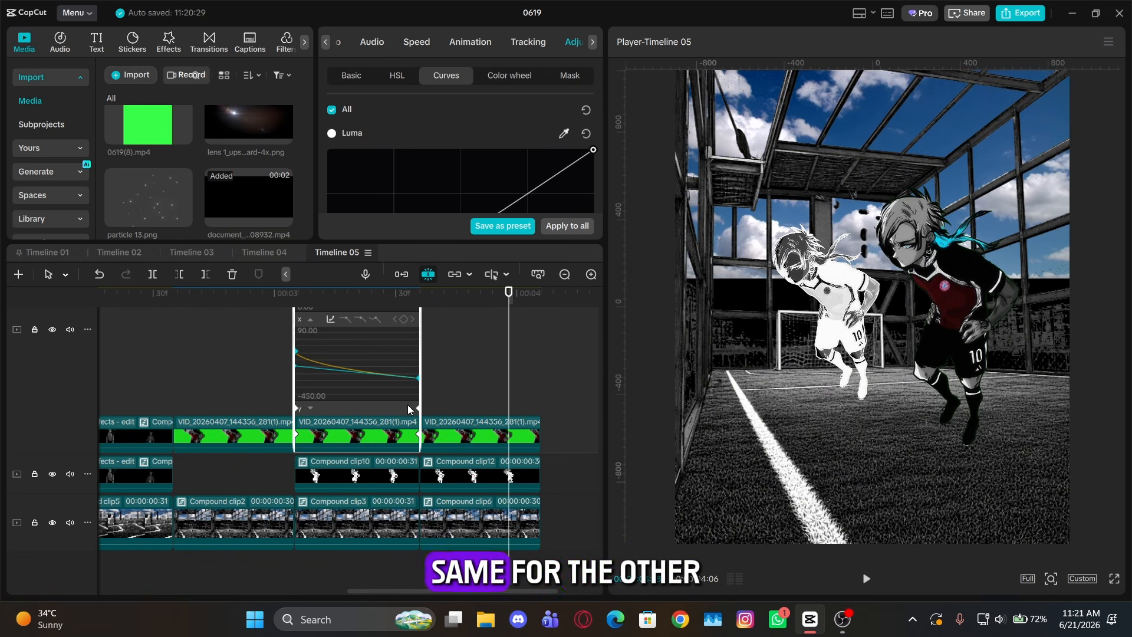
{"action": "key", "text": "Up"}
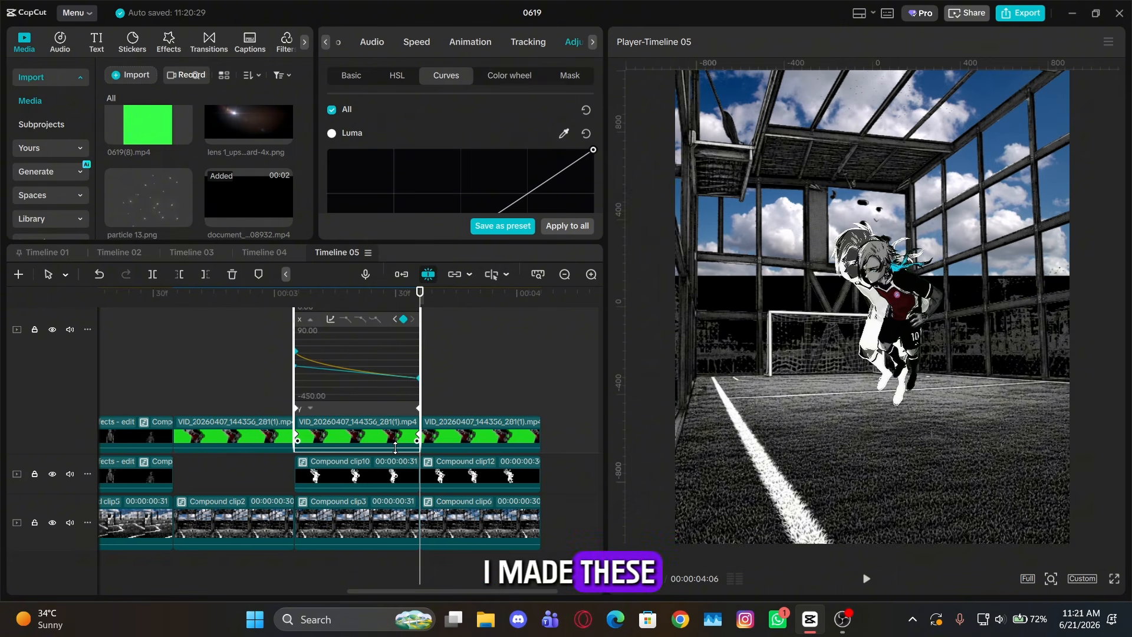
Hide the keyframe curves of the second side-view clip and render the preview of Timeline 05
{"action": "double_click", "coordinate": [396, 446]}
{"action": "scroll", "coordinate": [392, 449], "scroll_direction": "down", "scroll_amount": 5}
{"action": "scroll", "coordinate": [370, 463], "scroll_direction": "down", "scroll_amount": 2}
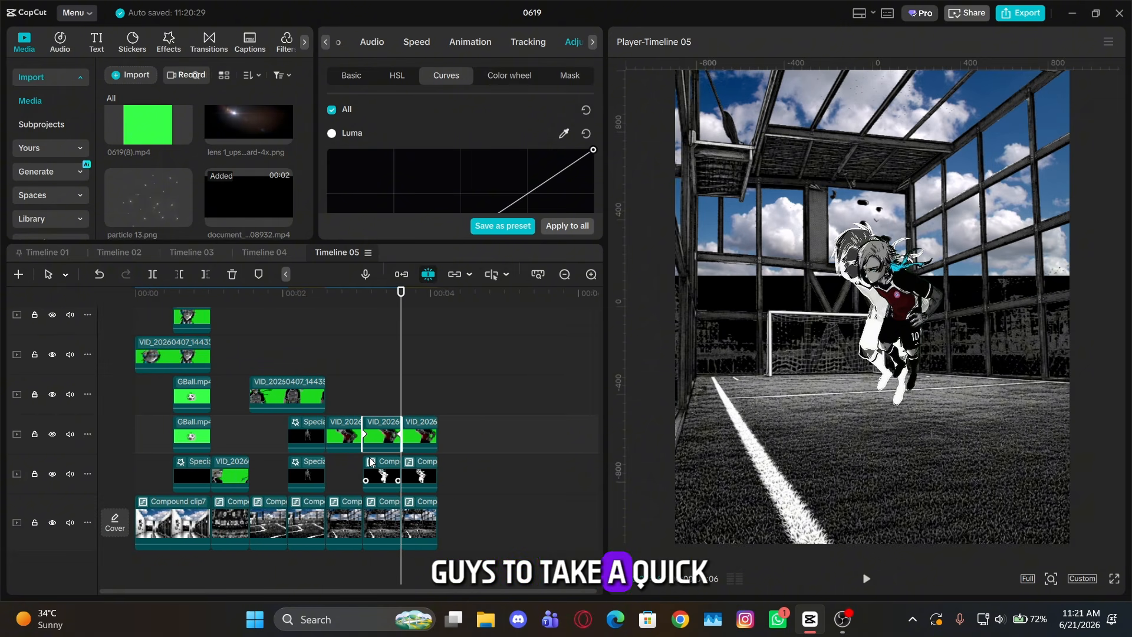
{"action": "right_click", "coordinate": [356, 370]}
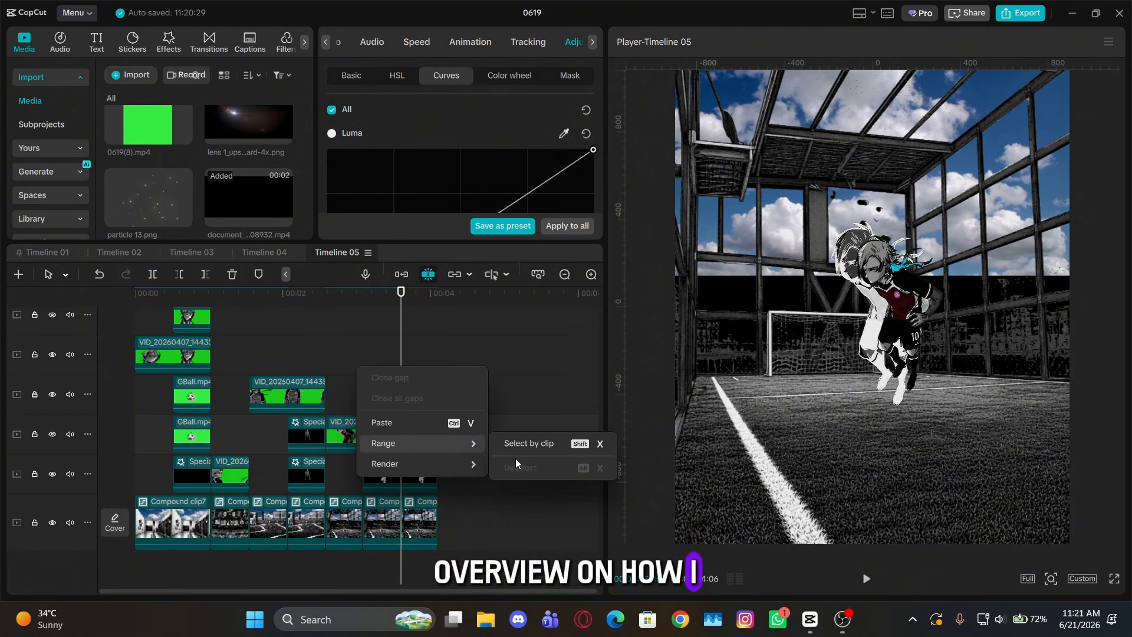
{"action": "left_click", "coordinate": [524, 469]}
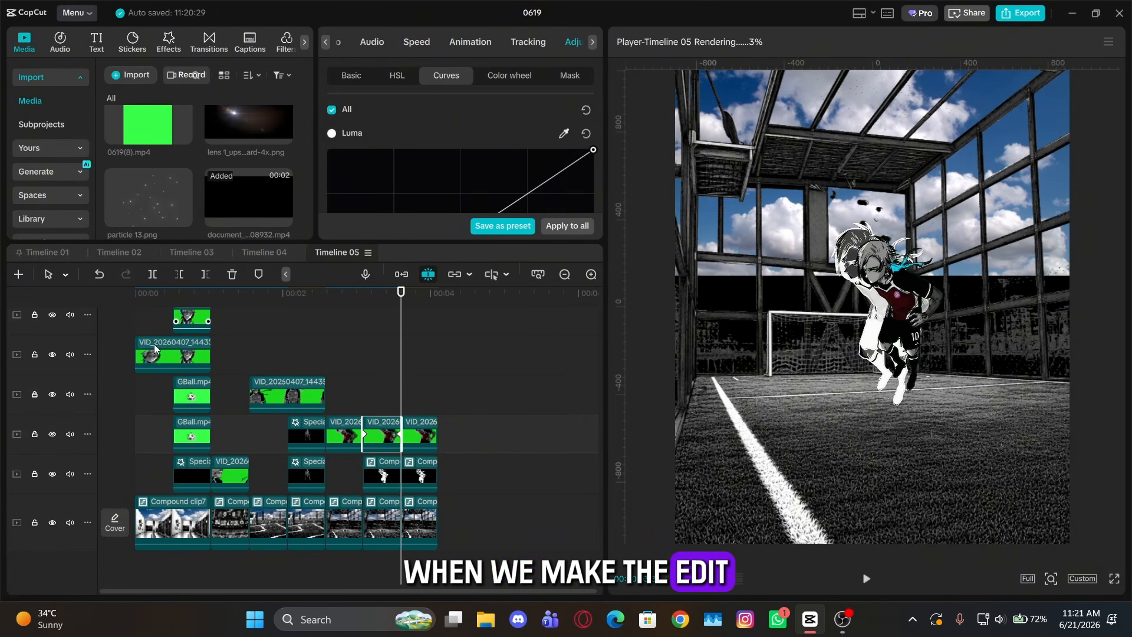
{"action": "scroll", "coordinate": [411, 451], "scroll_direction": "up", "scroll_amount": 2}
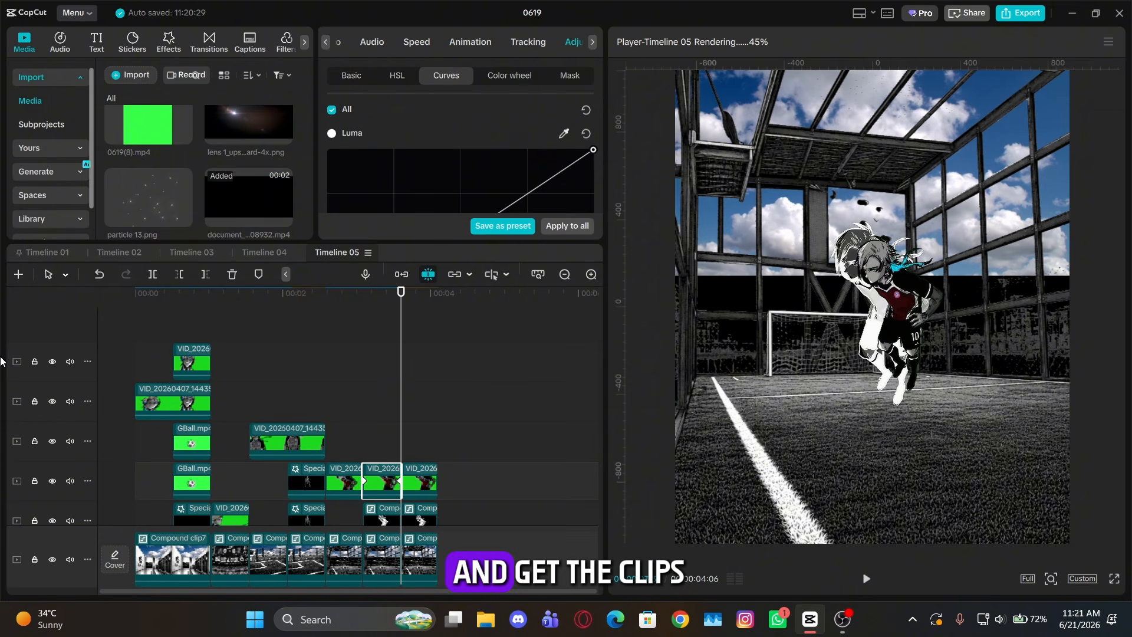
Open Timeline 01 and play the finished clips from the start of 0619(16).mp4
{"action": "left_click", "coordinate": [45, 254]}
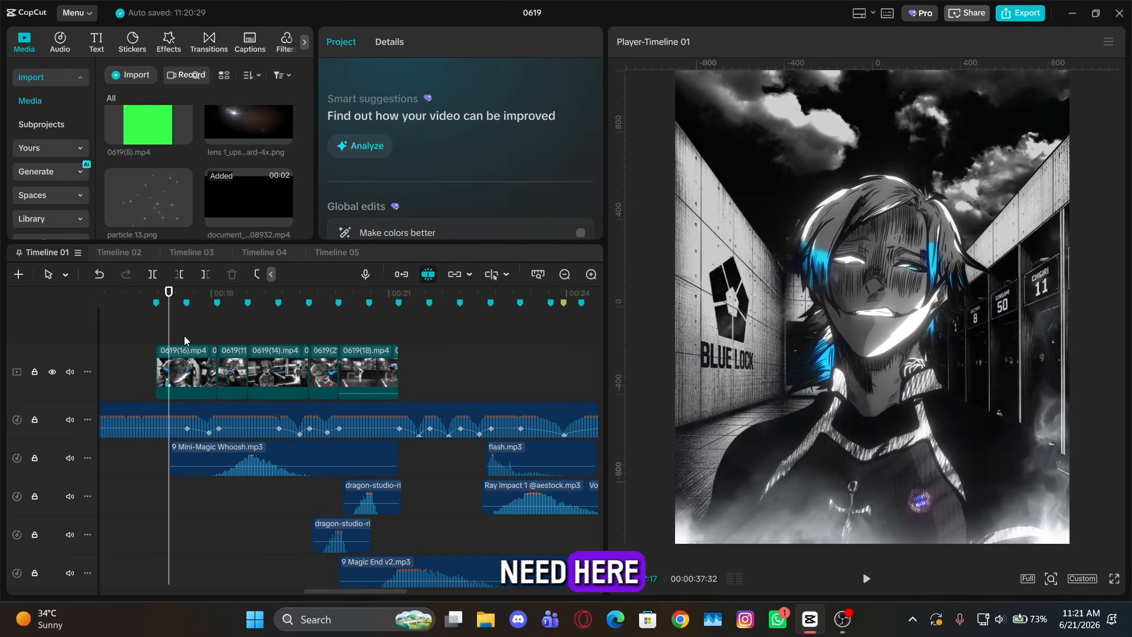
{"action": "left_click_drag", "start_coordinate": [183, 336], "coordinate": [161, 342]}
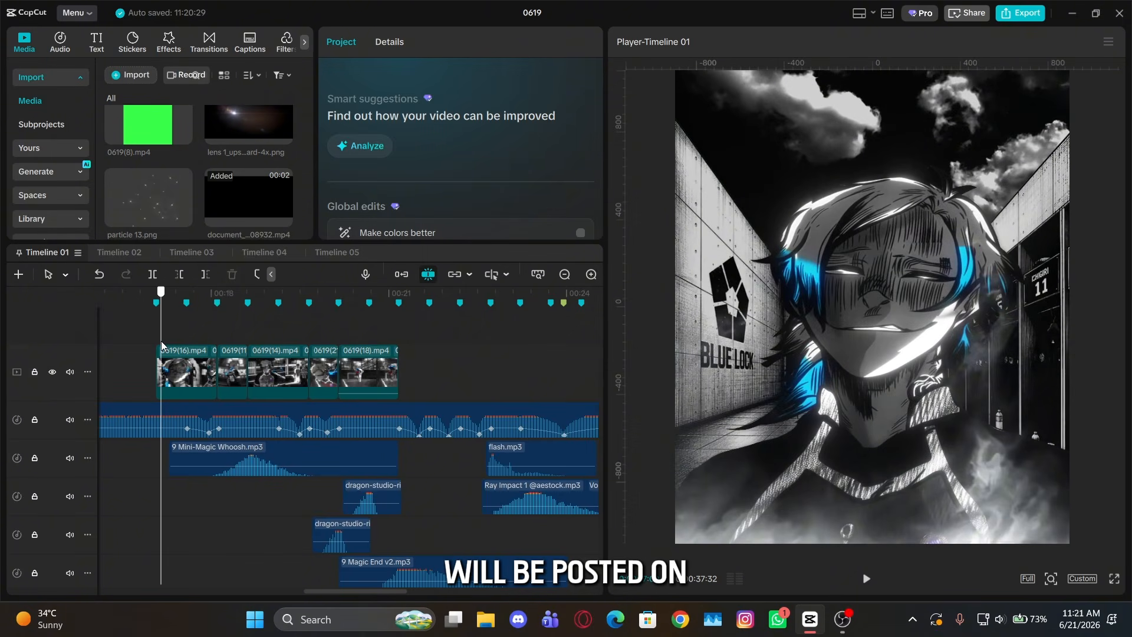
{"action": "key", "text": "space"}
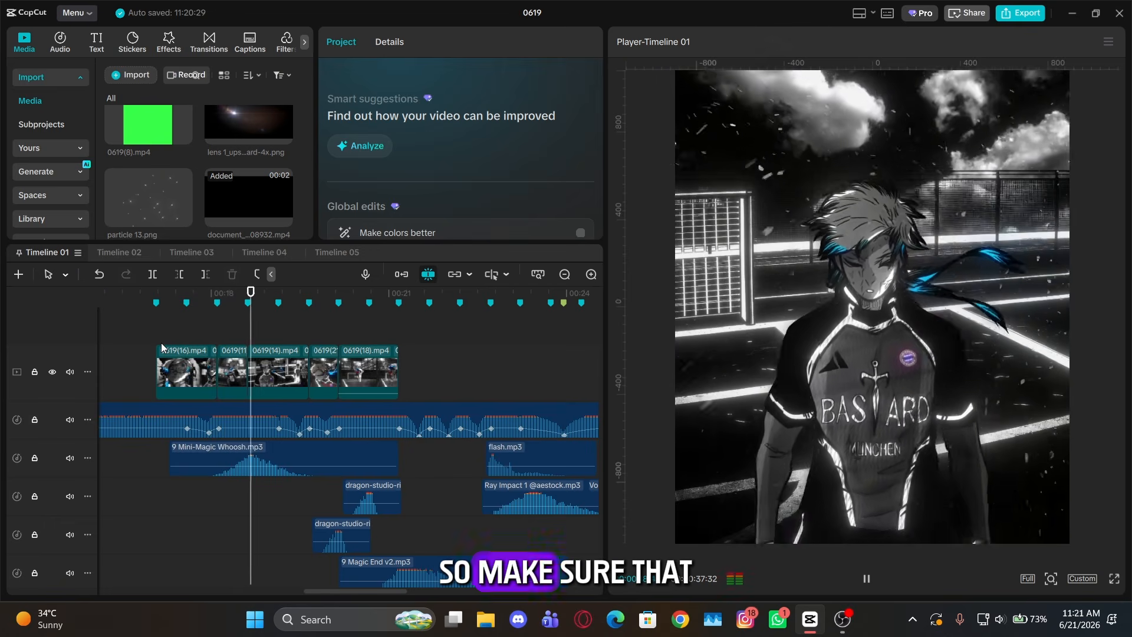
{"action": "left_click", "coordinate": [160, 341]}
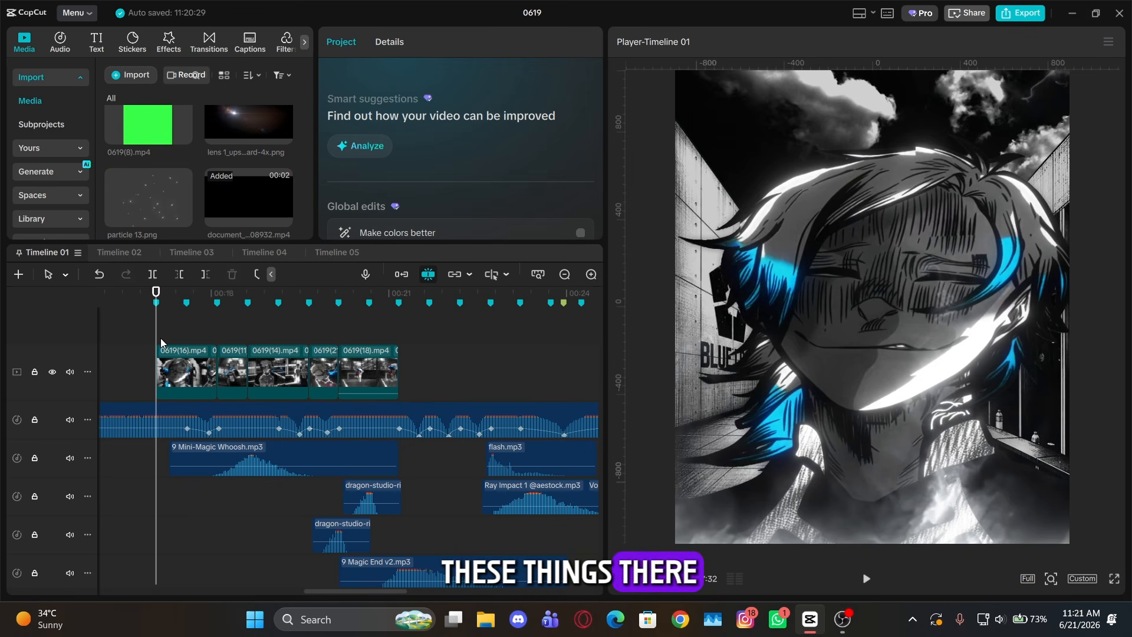
Play the zoom-out in 0619(16).mp4 and compare the frames just before and at the clip's second beat marker
{"action": "scroll", "coordinate": [161, 337], "scroll_direction": "up", "scroll_amount": 5, "text": "ctrl"}
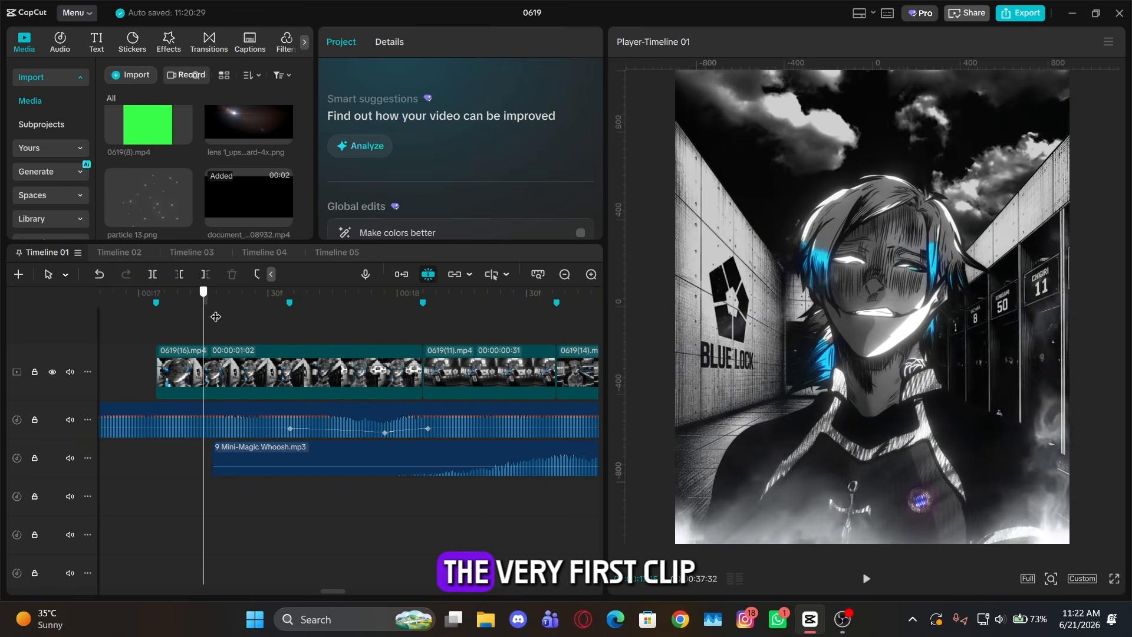
{"action": "left_click", "coordinate": [285, 348]}
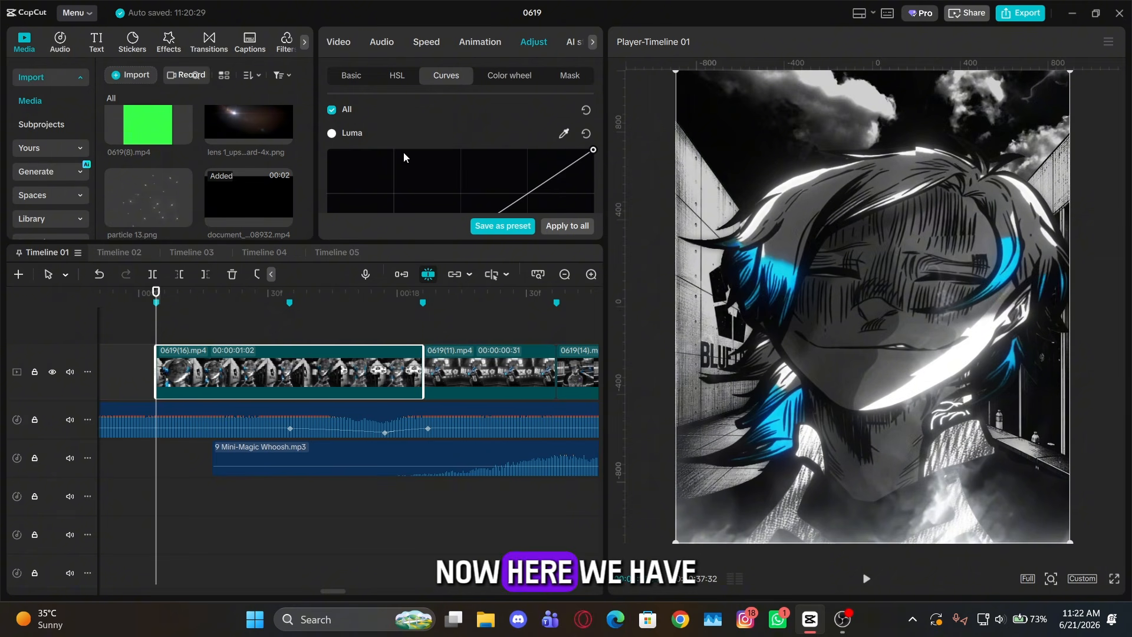
{"action": "key", "text": "space"}
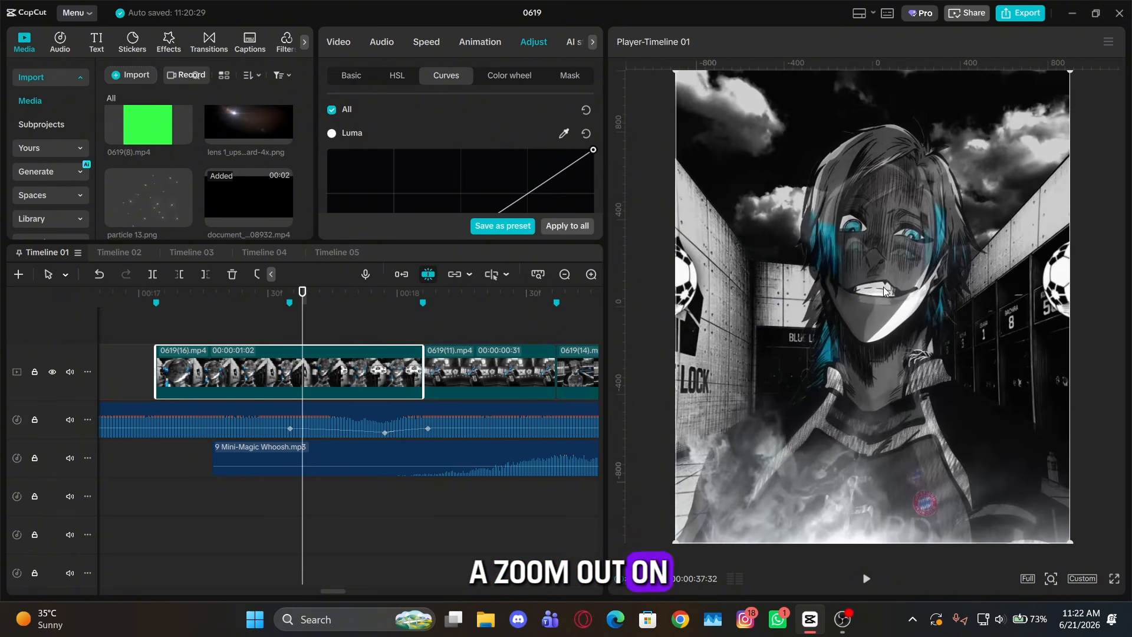
{"action": "left_click", "coordinate": [291, 319]}
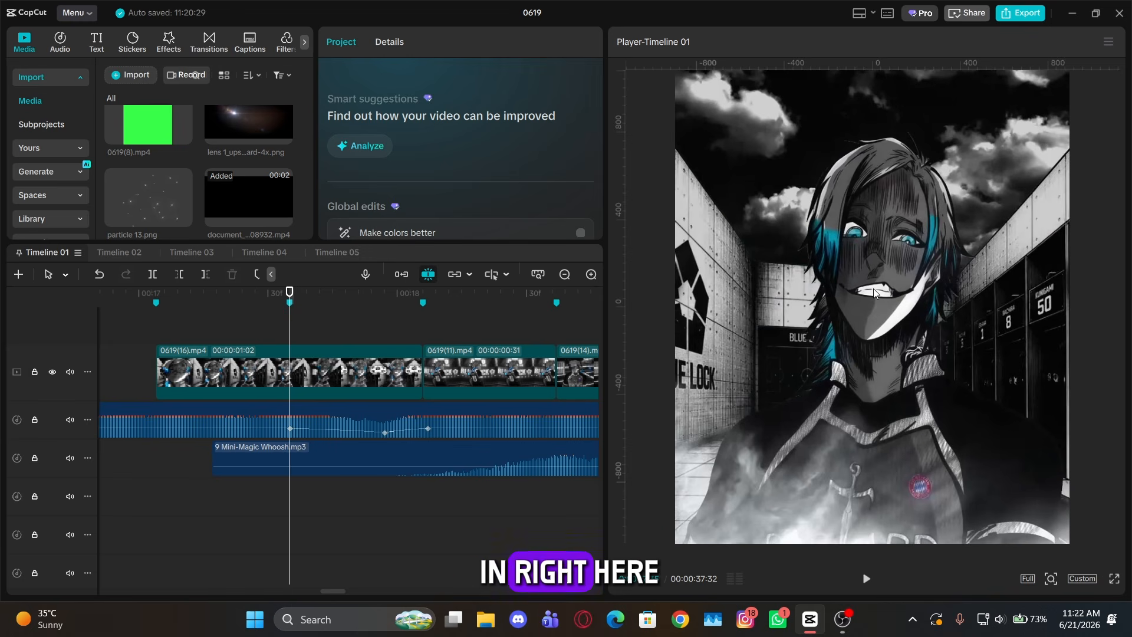
{"action": "key", "text": "Left"}
{"action": "key", "text": "Right"}
{"action": "key", "text": "Left"}
{"action": "key", "text": "Right"}
{"action": "key", "text": "Left"}
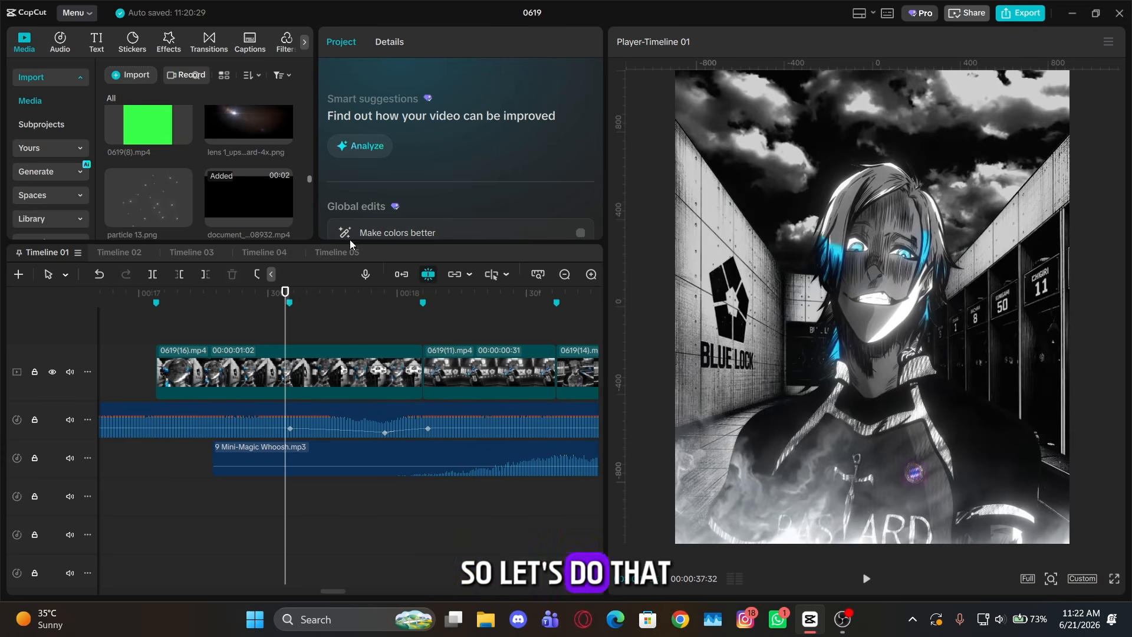
Keyframe 0619(16).mp4 at its start with Scale 100% and Position 0, 0, and add a 100% Scale keyframe at the next beat marker
{"action": "left_click", "coordinate": [282, 345]}
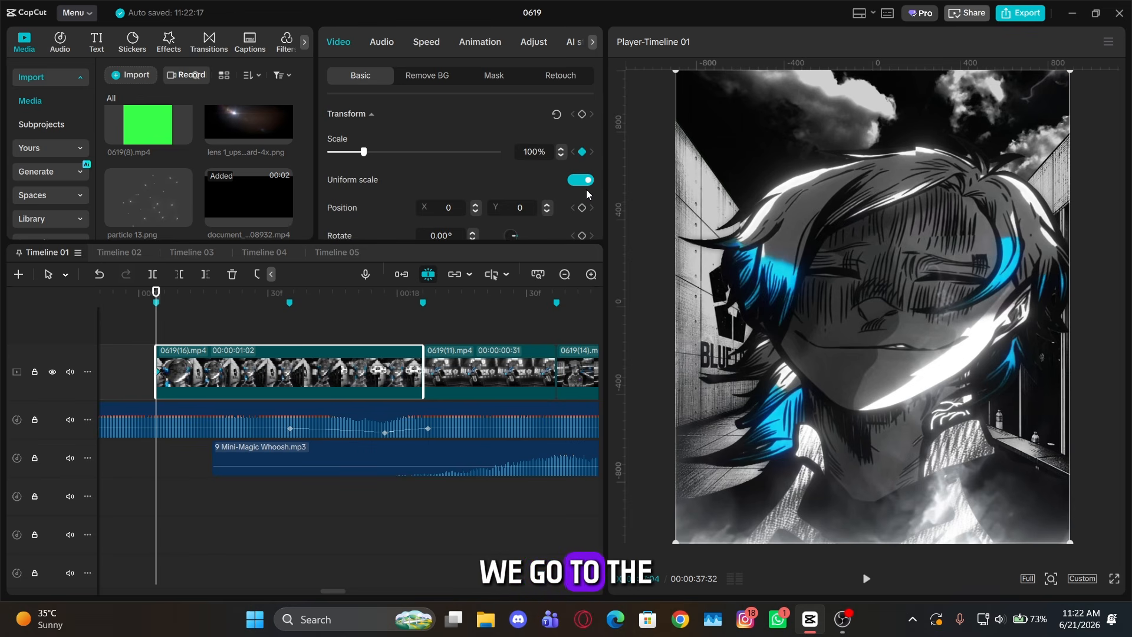
{"action": "left_click", "coordinate": [586, 210]}
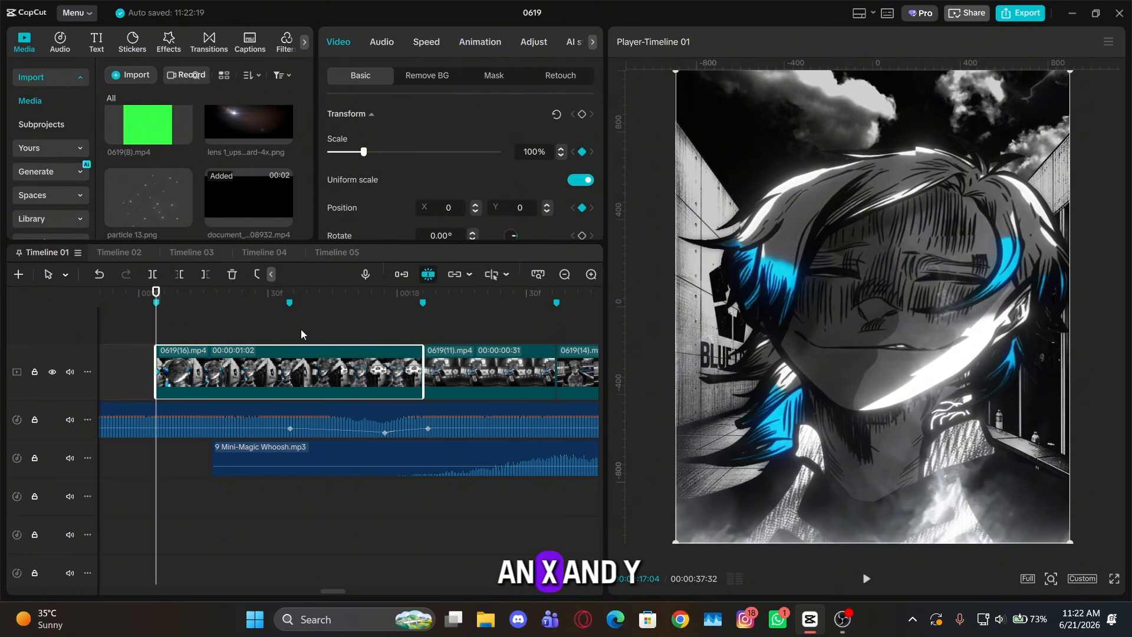
{"action": "left_click", "coordinate": [289, 294]}
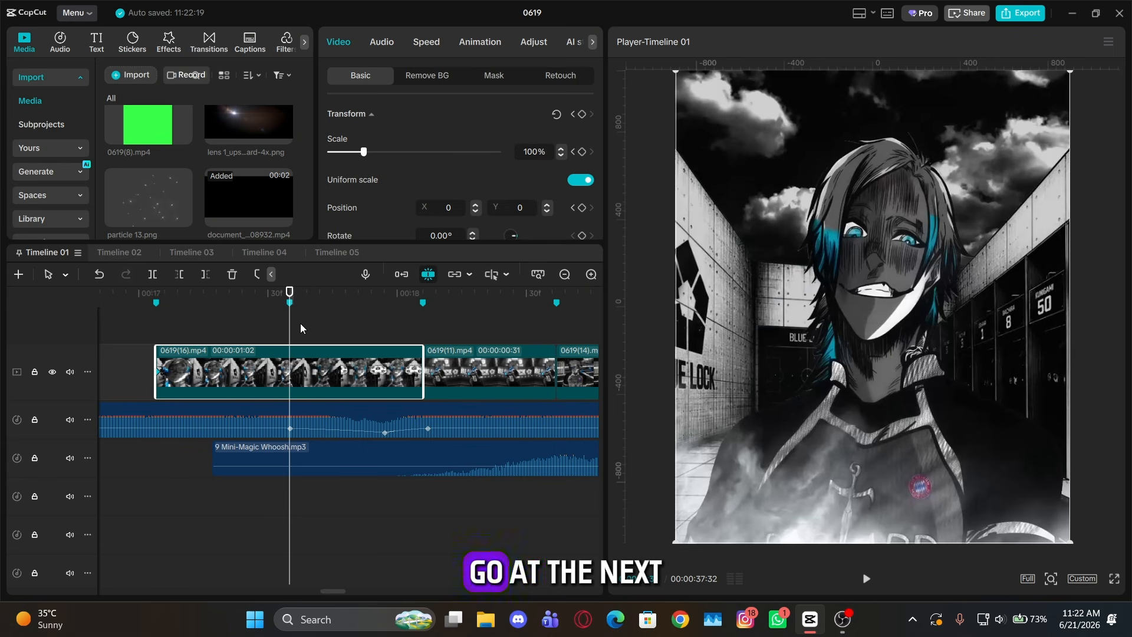
{"action": "left_click", "coordinate": [584, 156]}
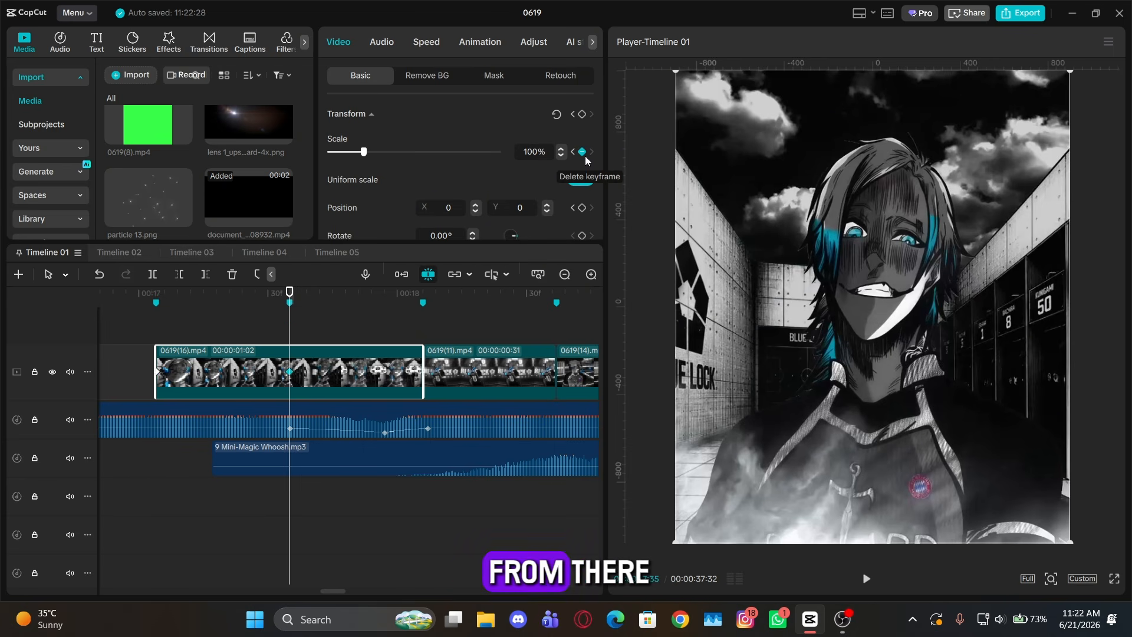
Add a 100% Scale keyframe to 0619(16).mp4 one frame before its second beat marker
{"action": "key", "text": "Left"}
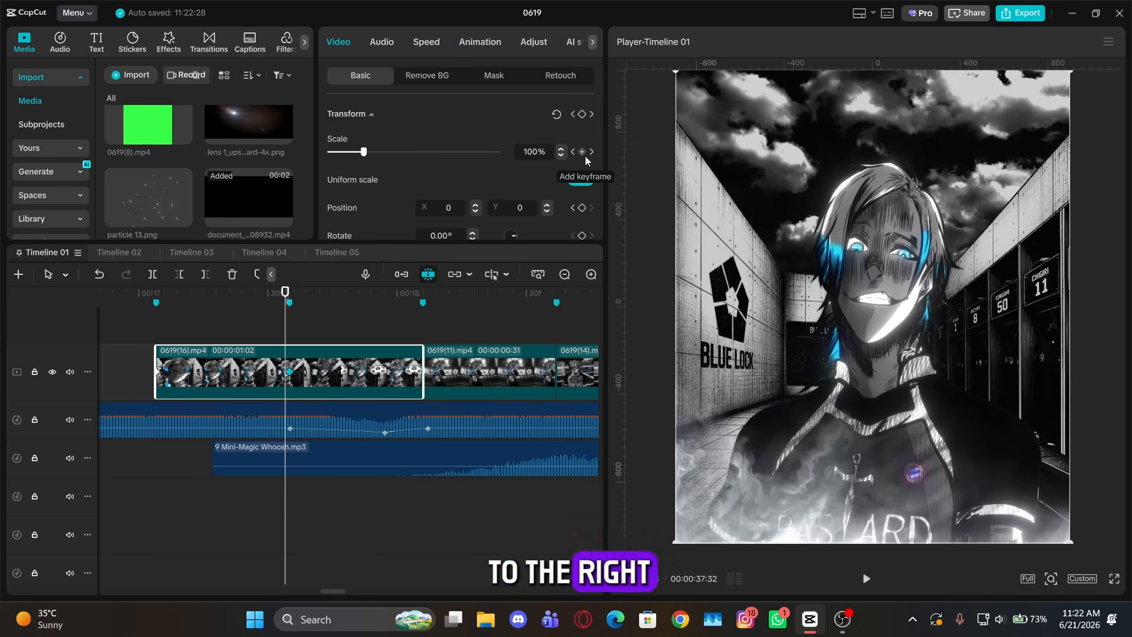
{"action": "key", "text": "Left"}
{"action": "key", "text": "Left"}
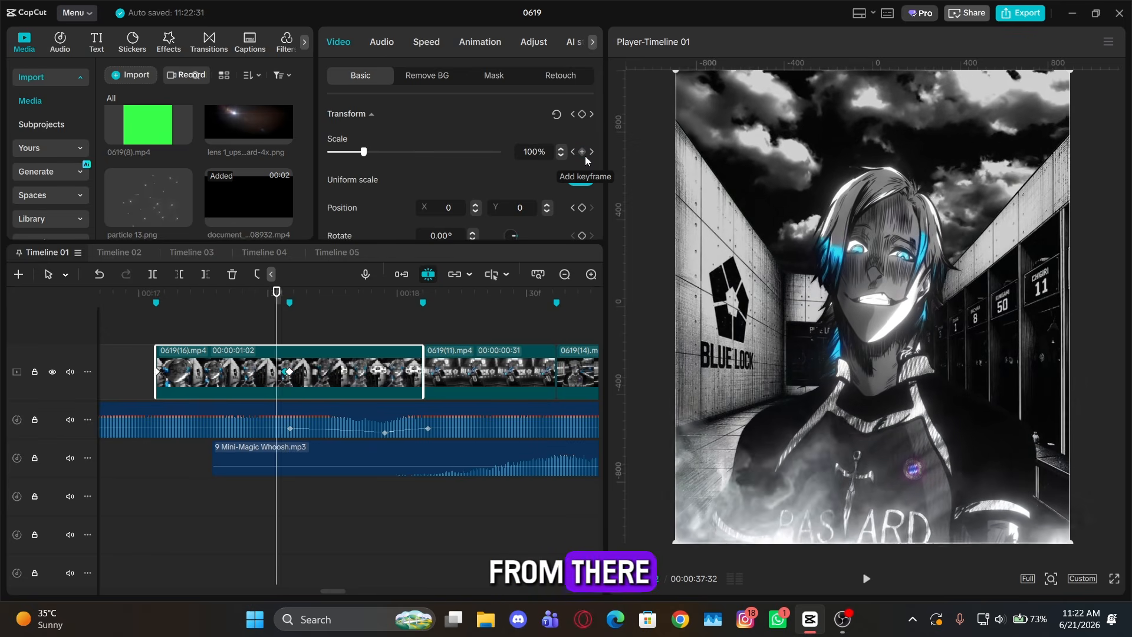
Keyframe Scale 105% on 0619(16).mp4 about midway between its start and the second beat marker
{"action": "key", "text": "Left"}
{"action": "key", "text": "Left"}
{"action": "key", "text": "Left"}
{"action": "key", "text": "Left"}
{"action": "key", "text": "Left"}
{"action": "key", "text": "Left"}
{"action": "key", "text": "Left"}
{"action": "key", "text": "Left"}
{"action": "key", "text": "Left"}
{"action": "key", "text": "Left"}
{"action": "key", "text": "Left"}
{"action": "key", "text": "Left"}
{"action": "key", "text": "Right"}
{"action": "key", "text": "Right"}
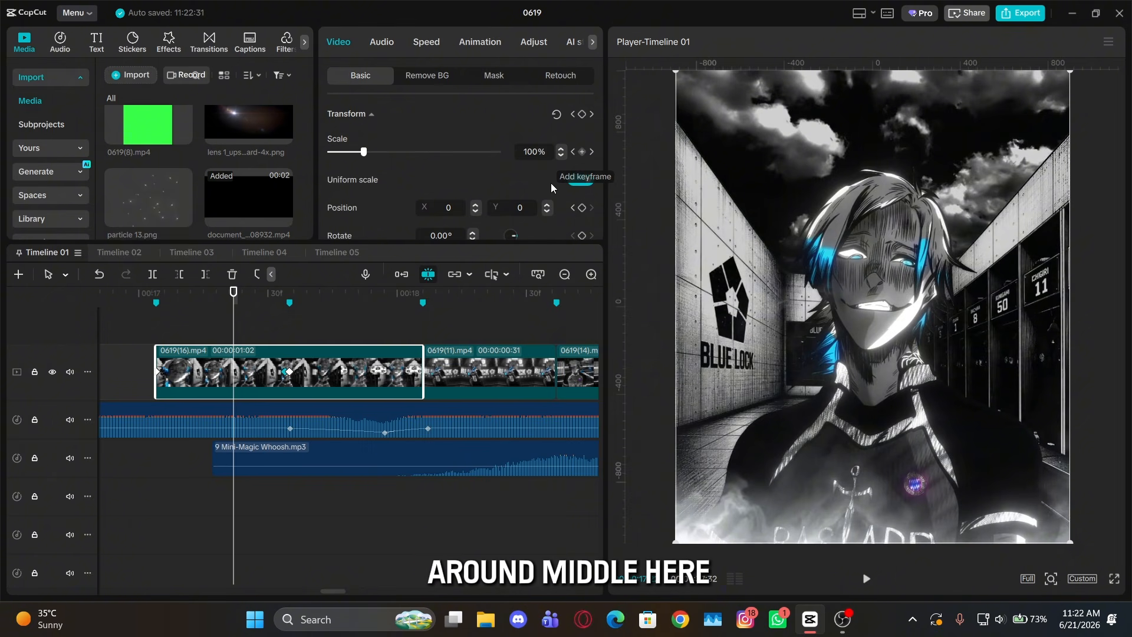
{"action": "key", "text": "Left"}
{"action": "key", "text": "Right"}
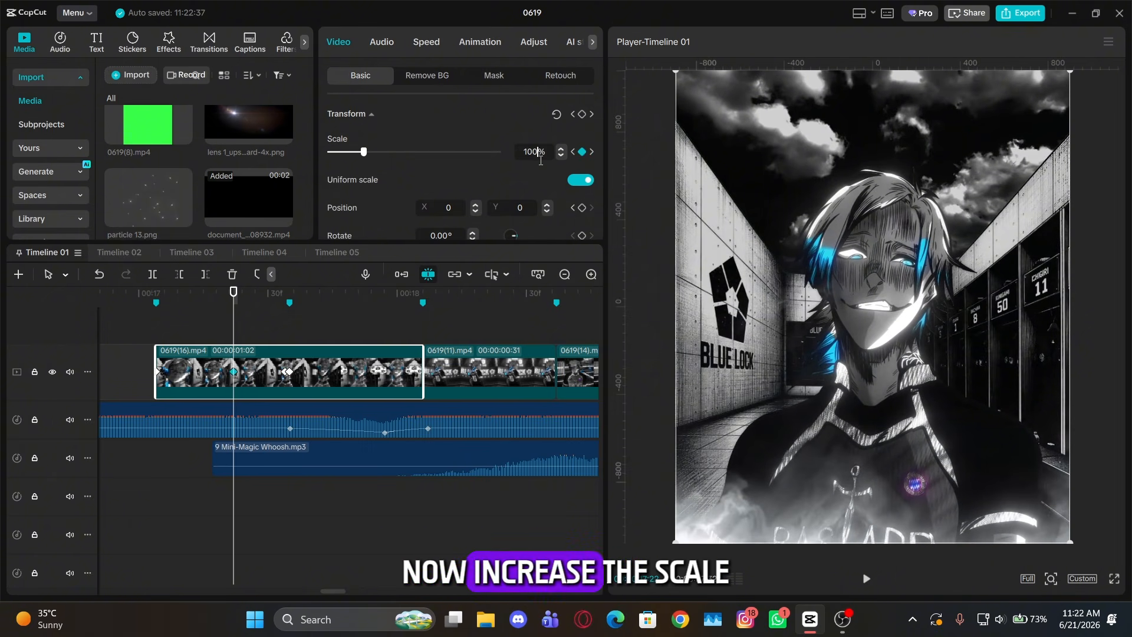
{"action": "key", "text": "Up"}
{"action": "key", "text": "Up"}
{"action": "key", "text": "Up"}
{"action": "key", "text": "Up"}
{"action": "key", "text": "Up"}
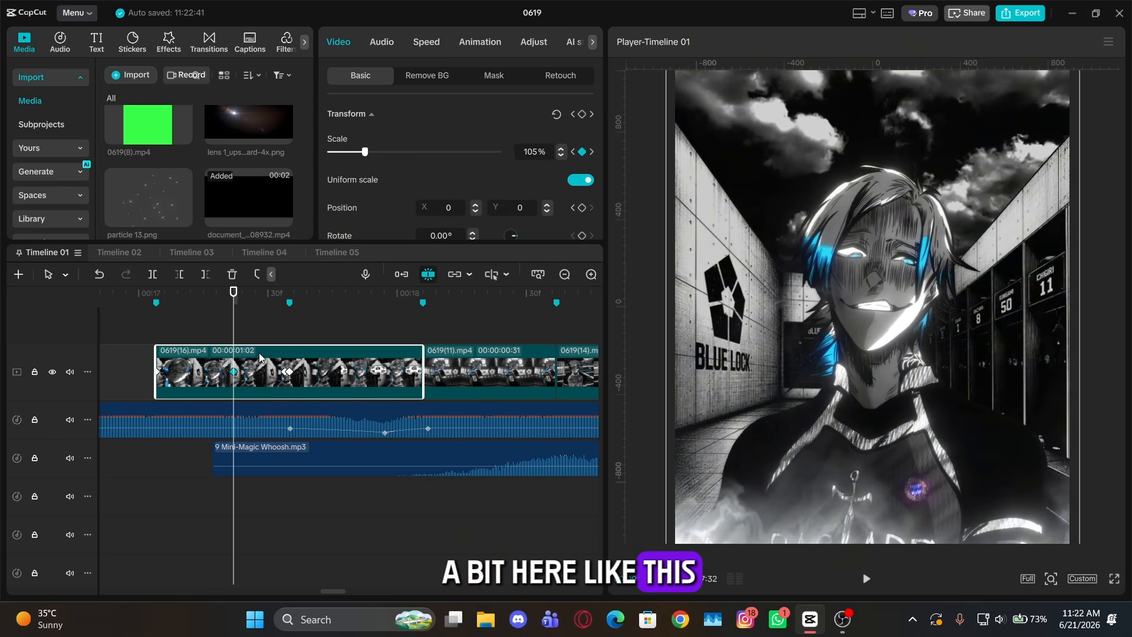
Set the Scale keyframe at the start of 0619(16).mp4 to 1000%
{"action": "key", "text": "Left"}
{"action": "key", "text": "Left"}
{"action": "key", "text": "Left"}
{"action": "key", "text": "Left"}
{"action": "key", "text": "Left"}
{"action": "key", "text": "Up"}
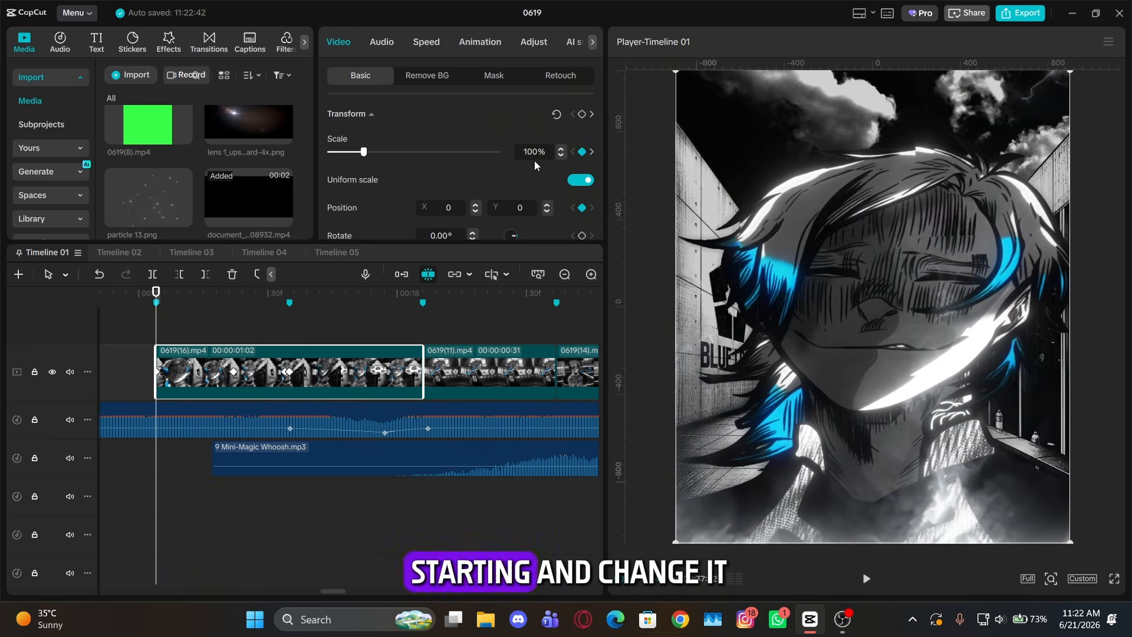
{"action": "left_click", "coordinate": [538, 152]}
{"action": "type", "text": "1000"}
{"action": "key", "text": "Return"}
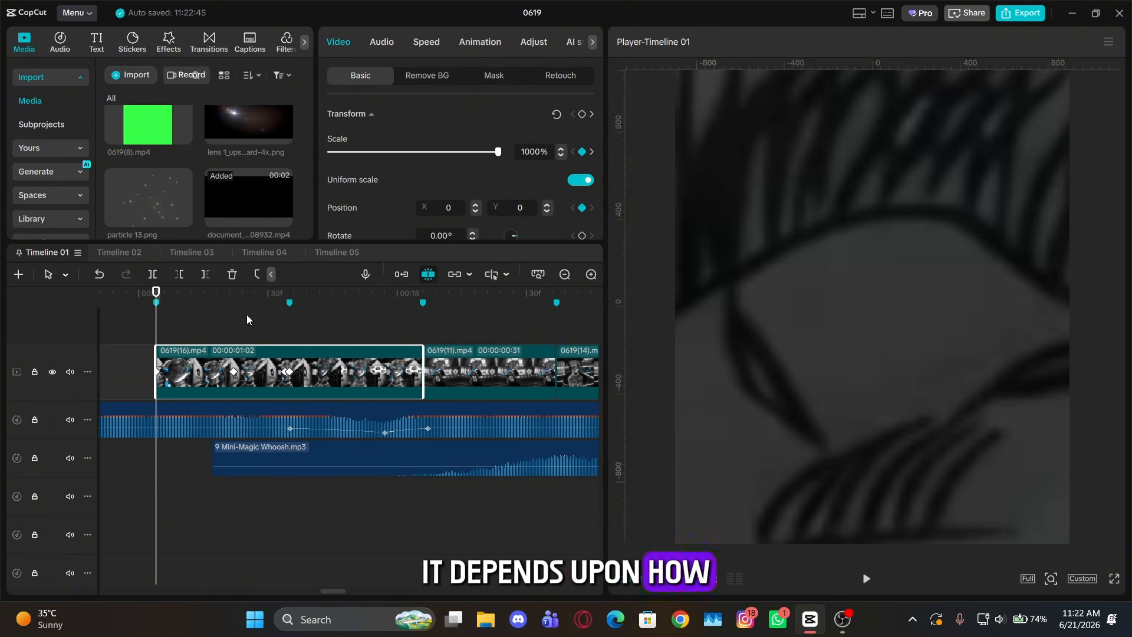
Set the Scale keyframes of 0619(16).mp4 to 500% one frame before the second beat marker and 34% at the marker
{"action": "left_click_drag", "start_coordinate": [228, 293], "coordinate": [285, 291]}
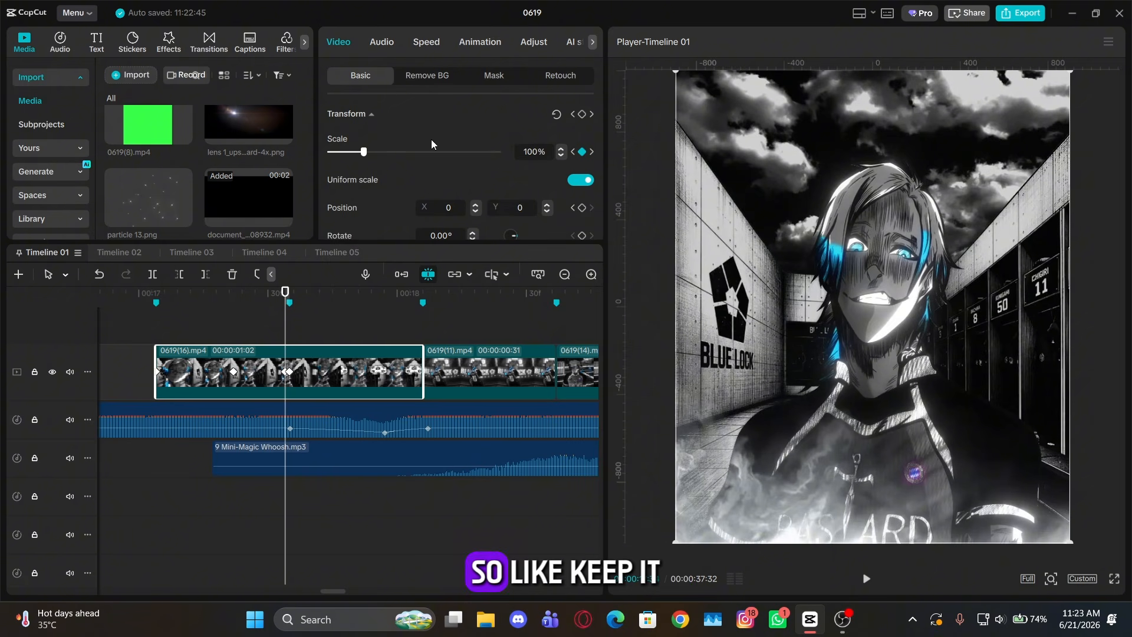
{"action": "left_click_drag", "start_coordinate": [383, 148], "coordinate": [758, 288]}
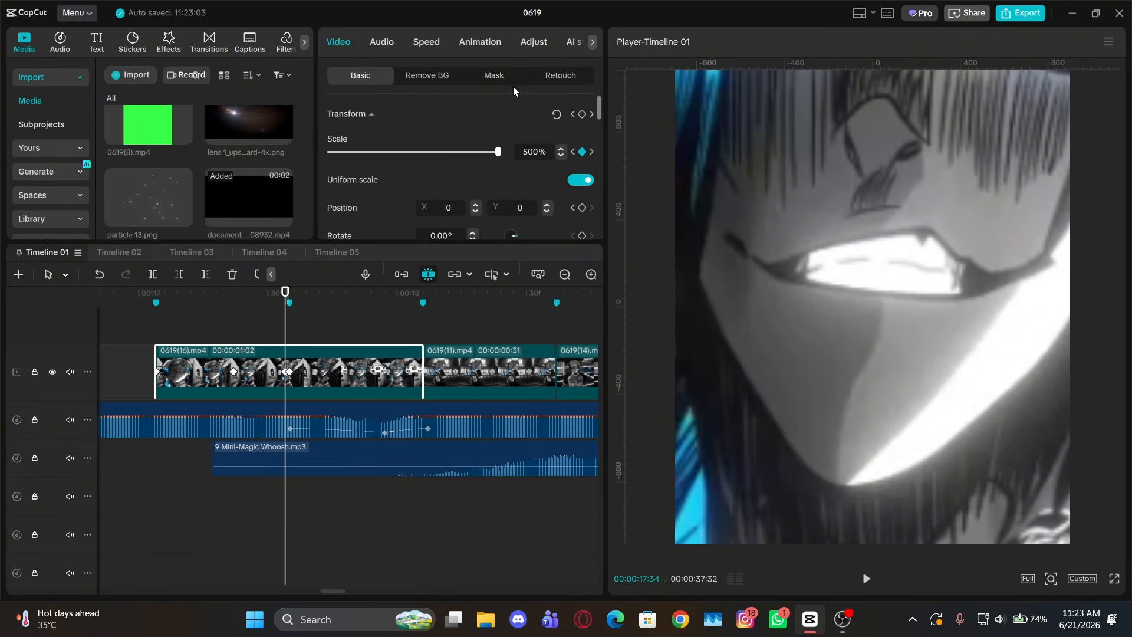
{"action": "key", "text": "Right"}
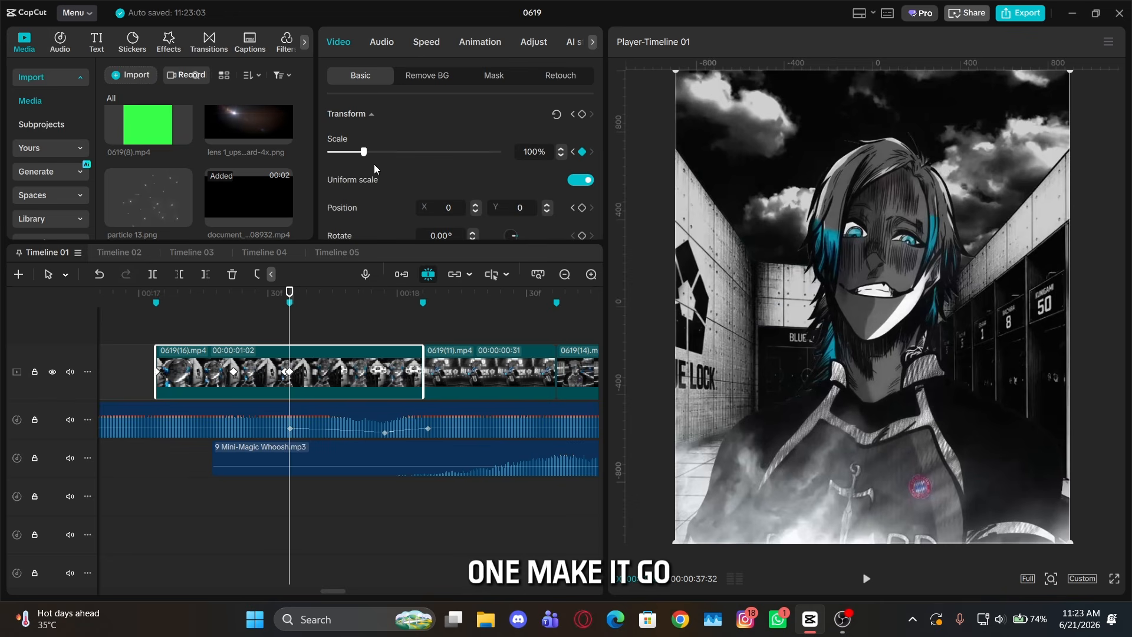
{"action": "left_click_drag", "start_coordinate": [353, 152], "coordinate": [341, 152]}
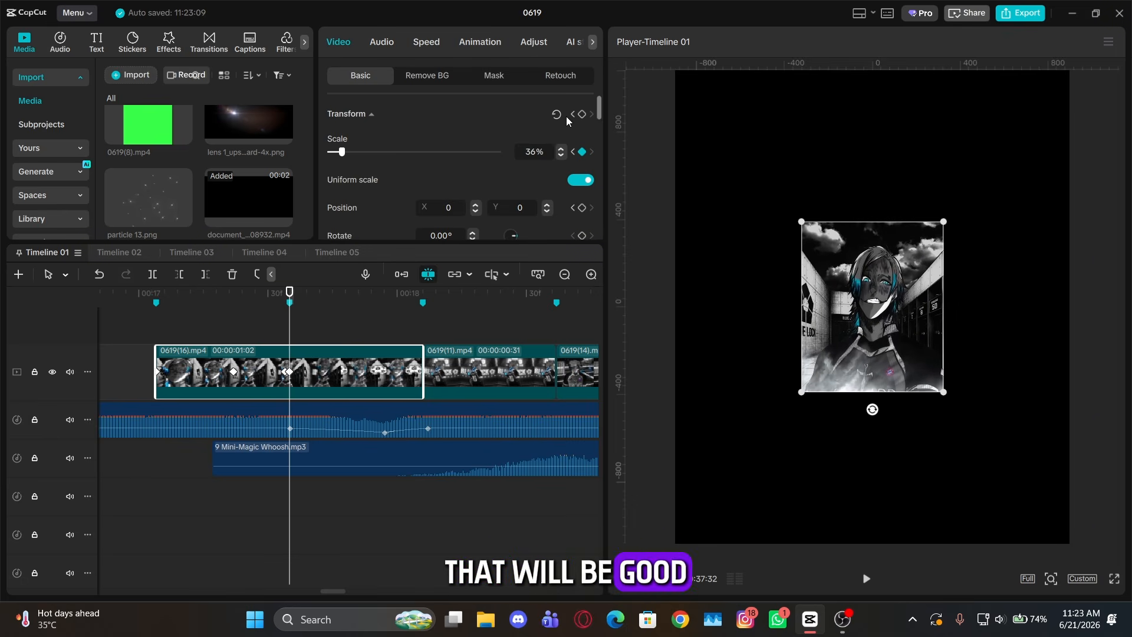
{"action": "left_click", "coordinate": [561, 155]}
{"action": "left_click", "coordinate": [560, 155]}
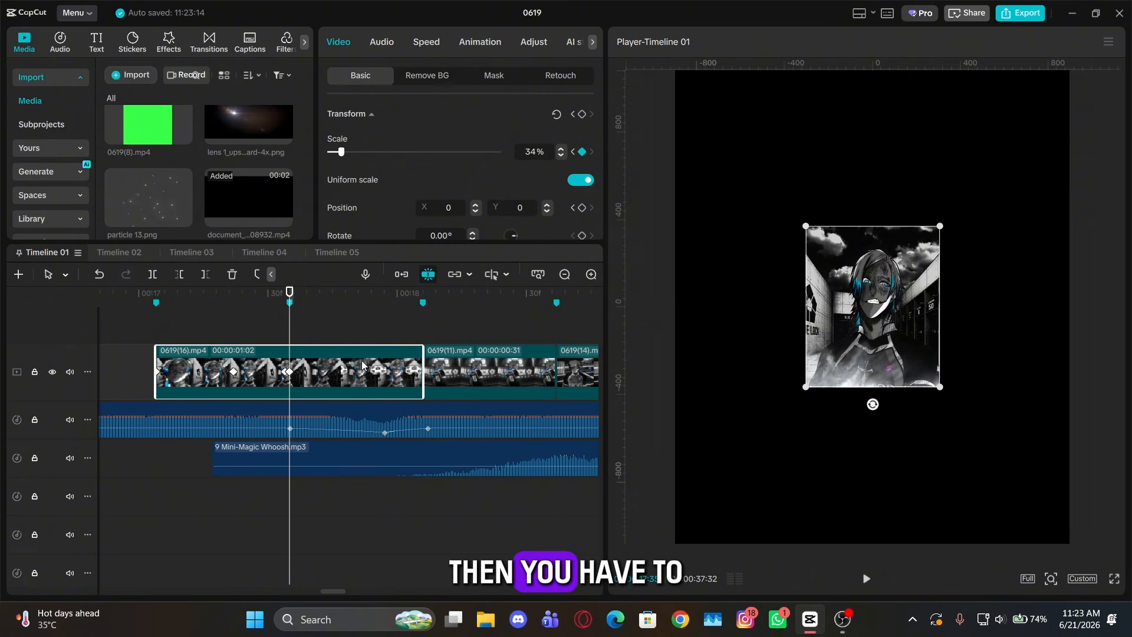
{"action": "key", "text": "Down"}
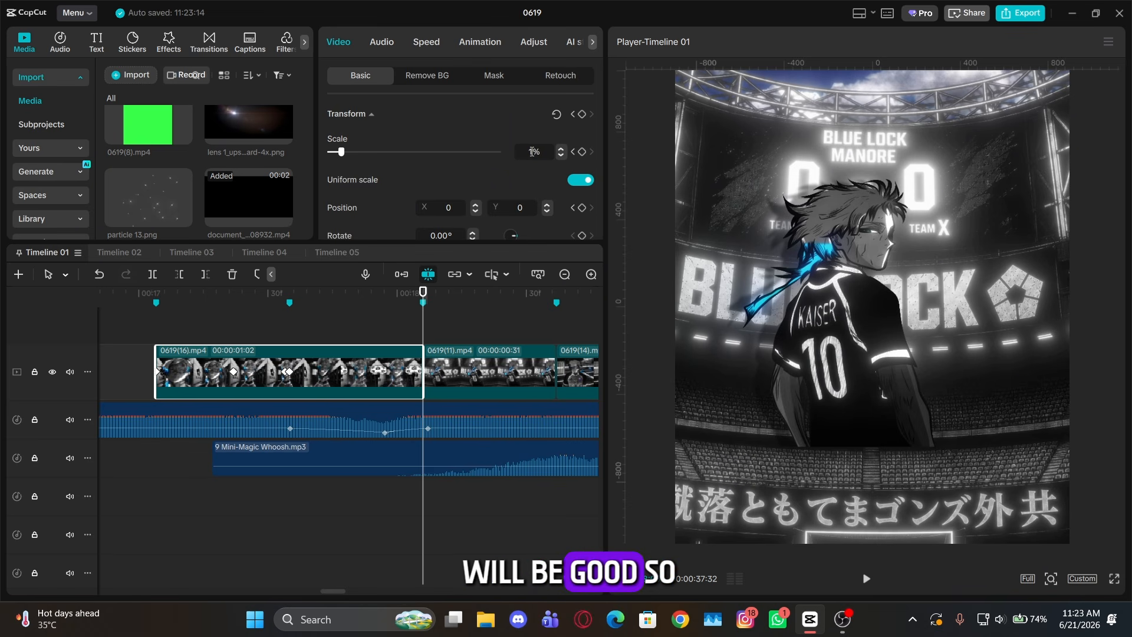
{"action": "left_click", "coordinate": [327, 327]}
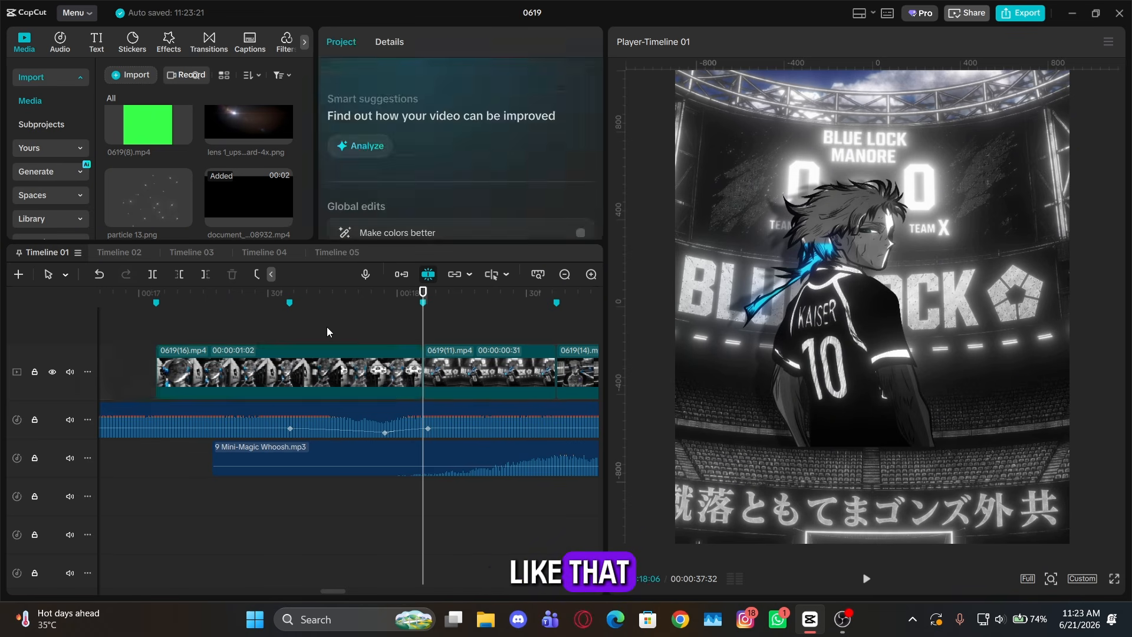
Select all five clips on the main video track and give them a Blur canvas background with the lightest blur
{"action": "left_click_drag", "start_coordinate": [329, 326], "coordinate": [290, 327]}
{"action": "left_click", "coordinate": [328, 349]}
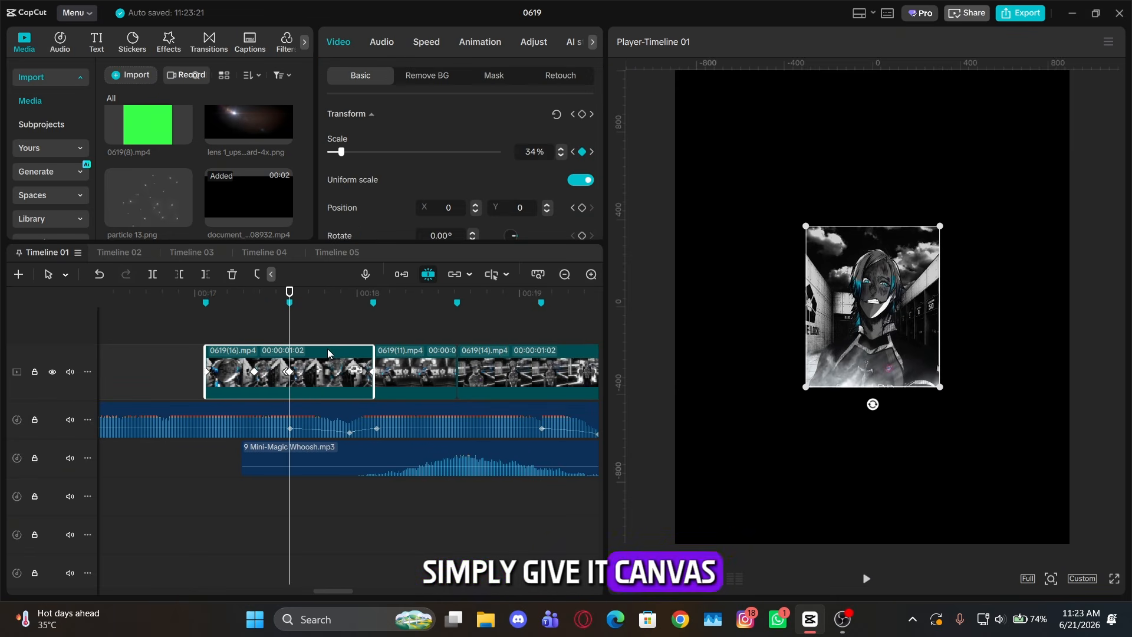
{"action": "scroll", "coordinate": [519, 207], "scroll_direction": "down", "scroll_amount": 2}
{"action": "scroll", "coordinate": [458, 346], "scroll_direction": "down", "scroll_amount": 4}
{"action": "key", "text": "ctrl+a"}
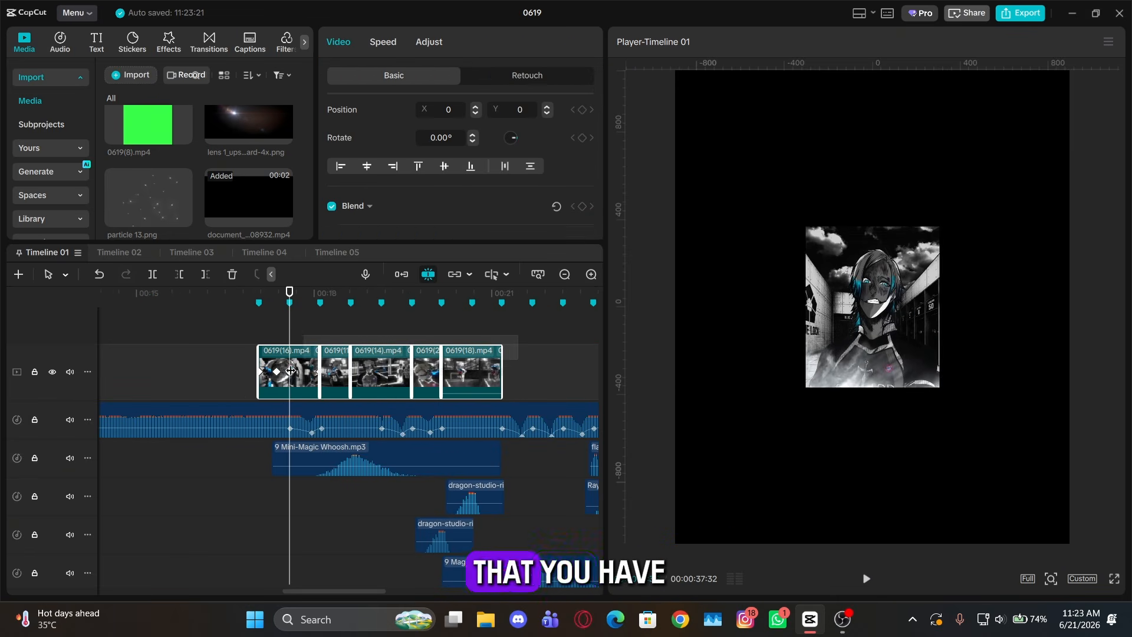
{"action": "scroll", "coordinate": [451, 224], "scroll_direction": "down", "scroll_amount": 5}
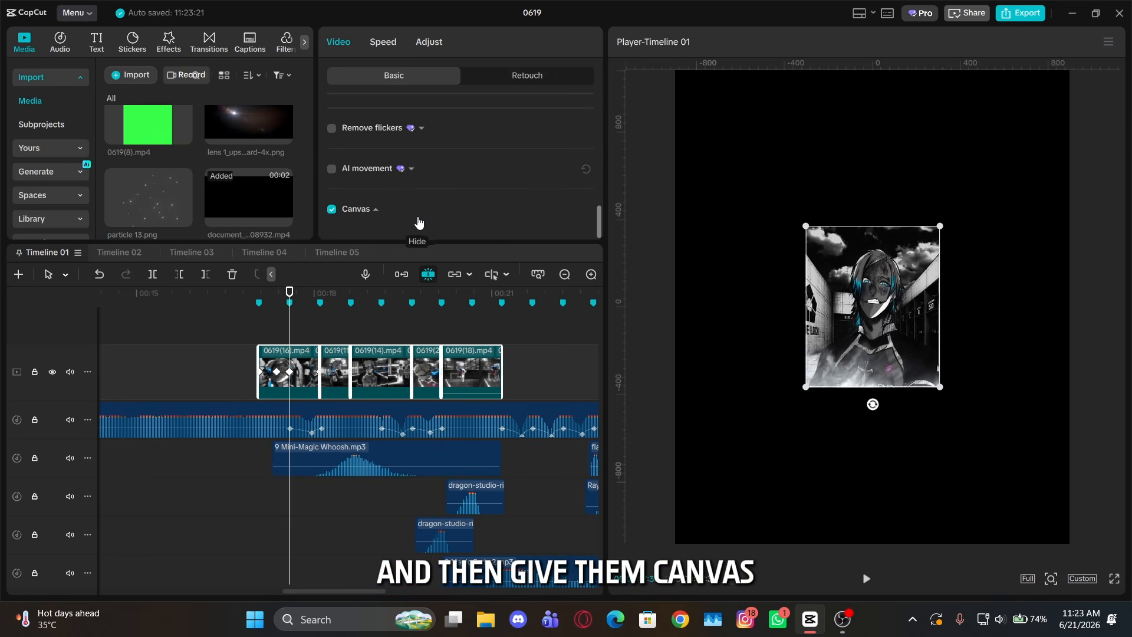
{"action": "left_click", "coordinate": [414, 220]}
{"action": "left_click", "coordinate": [399, 216]}
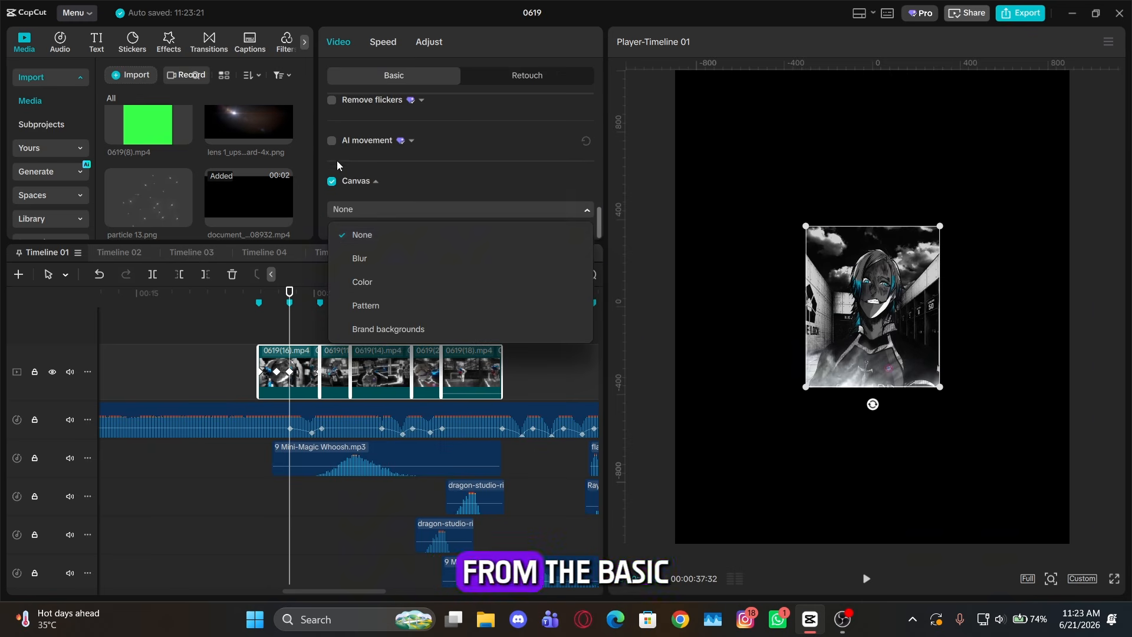
{"action": "left_click", "coordinate": [360, 257]}
{"action": "scroll", "coordinate": [352, 189], "scroll_direction": "down", "scroll_amount": 1}
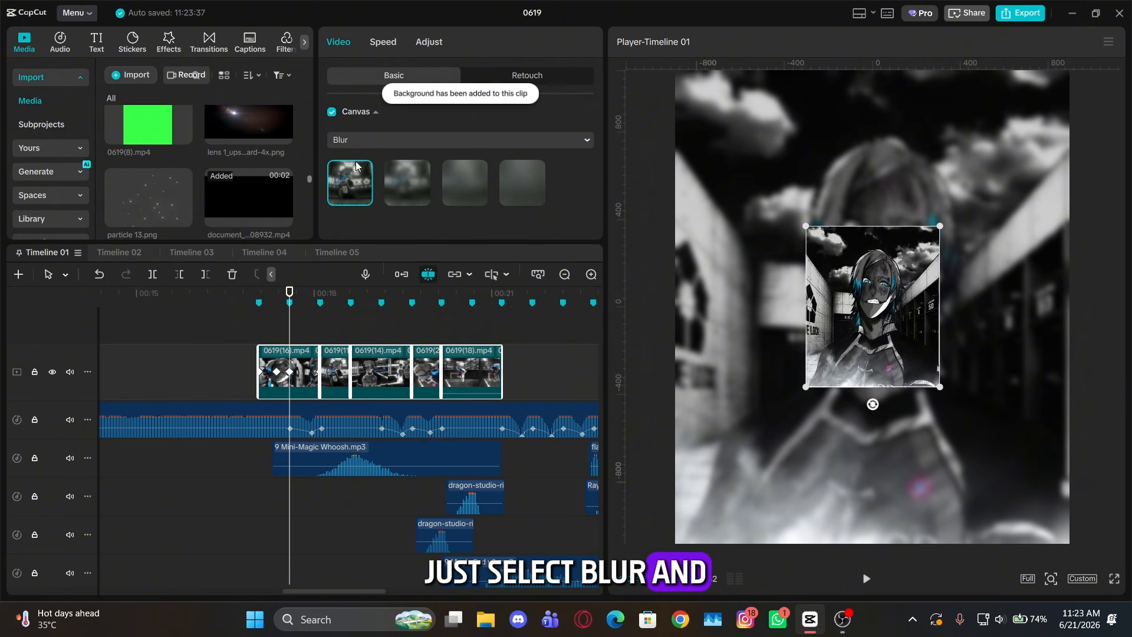
Review the zoom keyframes of 0619(16).mp4 from its start to just past the second beat marker
{"action": "scroll", "coordinate": [256, 330], "scroll_direction": "up", "scroll_amount": 3}
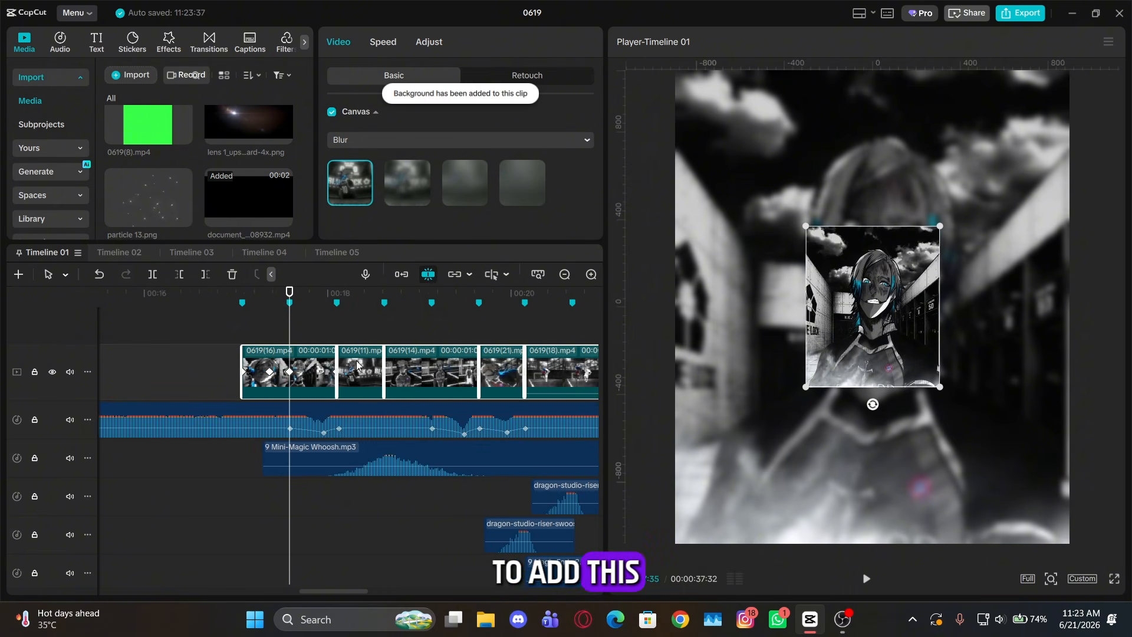
{"action": "left_click", "coordinate": [262, 327]}
{"action": "key", "text": "Up"}
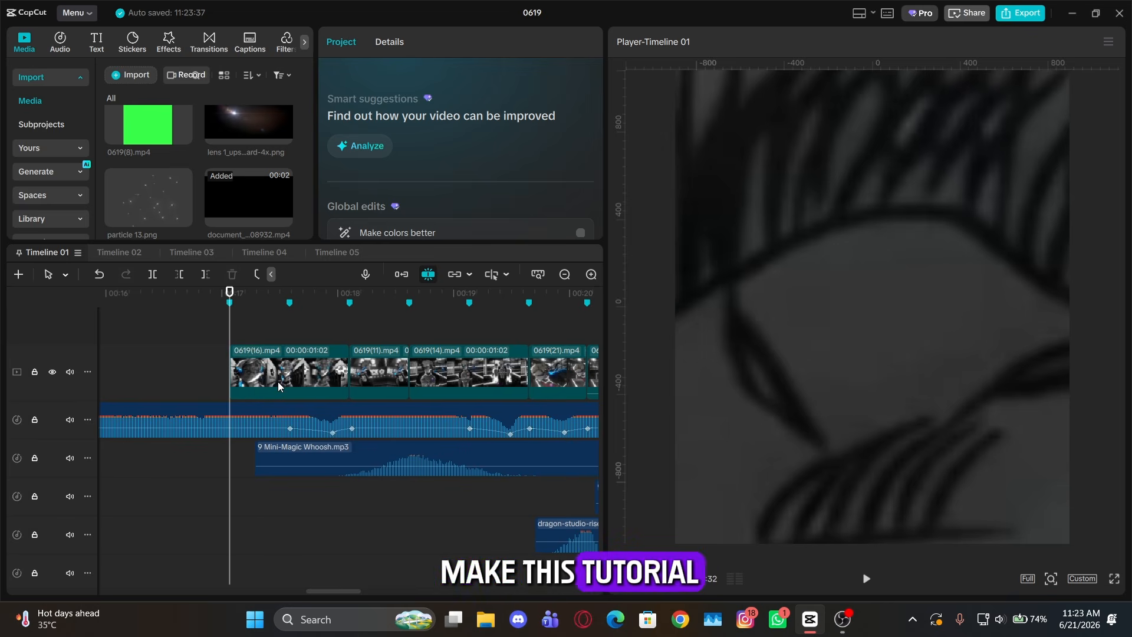
{"action": "left_click", "coordinate": [278, 384]}
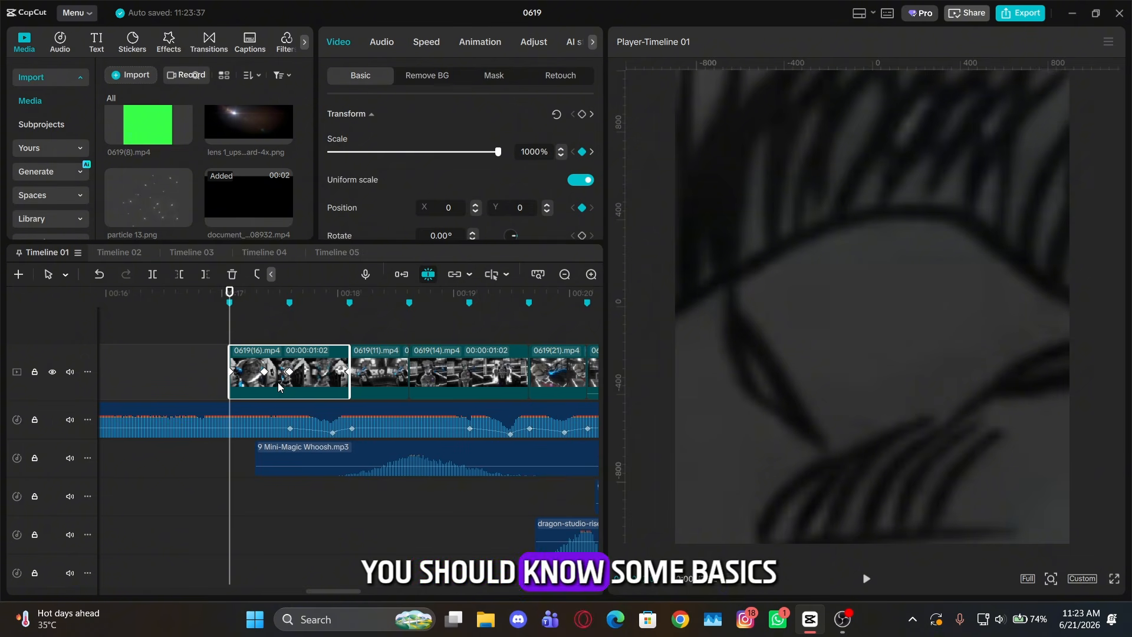
{"action": "left_click_drag", "start_coordinate": [234, 317], "coordinate": [295, 310]}
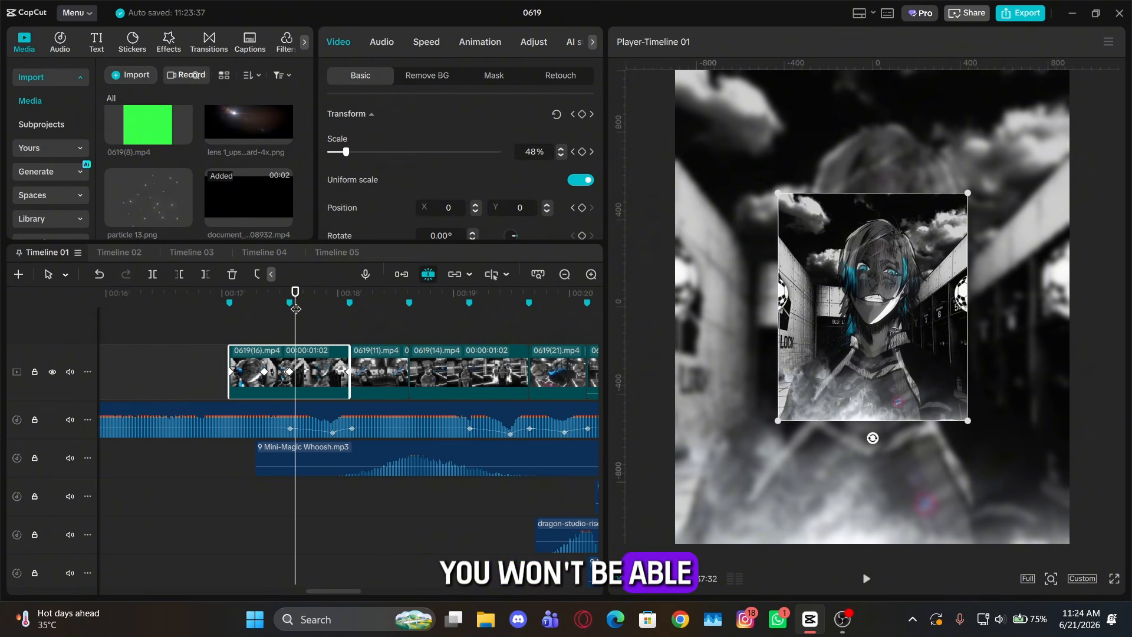
{"action": "left_click", "coordinate": [224, 336]}
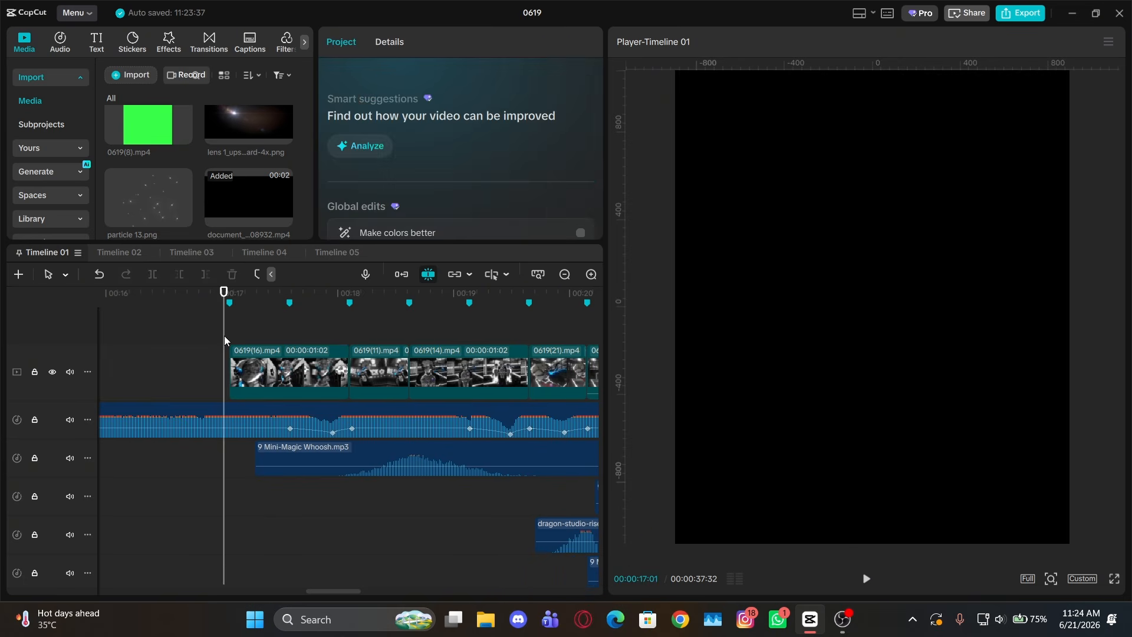
Keyframe the Scale of 0619(11).mp4 at 26% on its first frame
{"action": "left_click_drag", "start_coordinate": [224, 337], "coordinate": [349, 329]}
{"action": "left_click", "coordinate": [389, 389]}
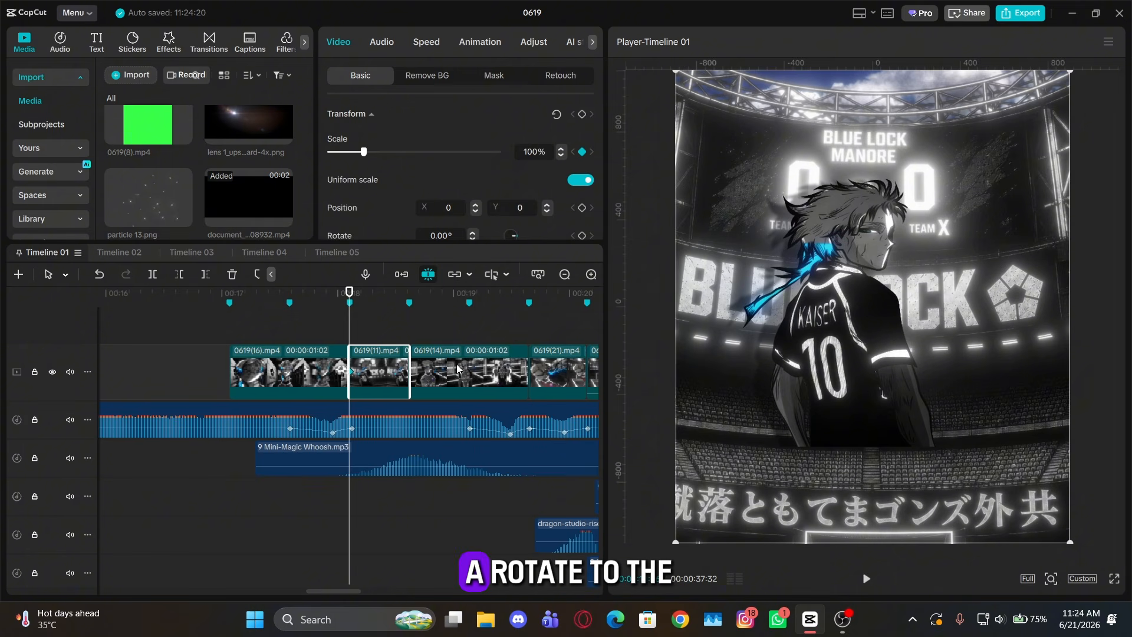
{"action": "left_click_drag", "start_coordinate": [446, 329], "coordinate": [349, 337]}
{"action": "left_click", "coordinate": [369, 365]}
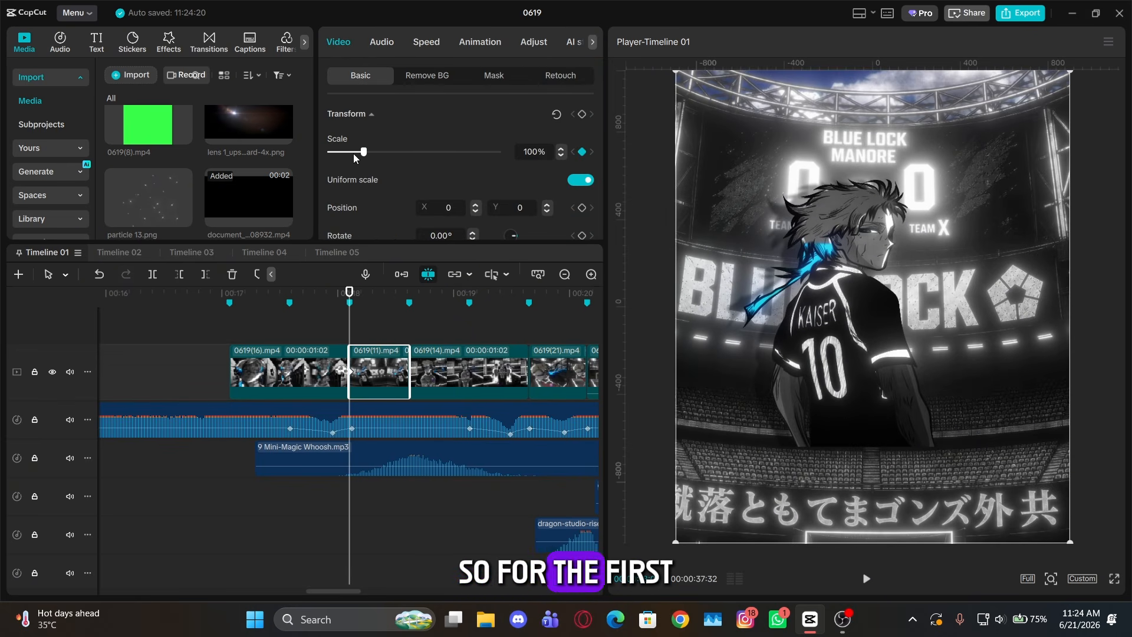
{"action": "left_click_drag", "start_coordinate": [363, 153], "coordinate": [338, 158]}
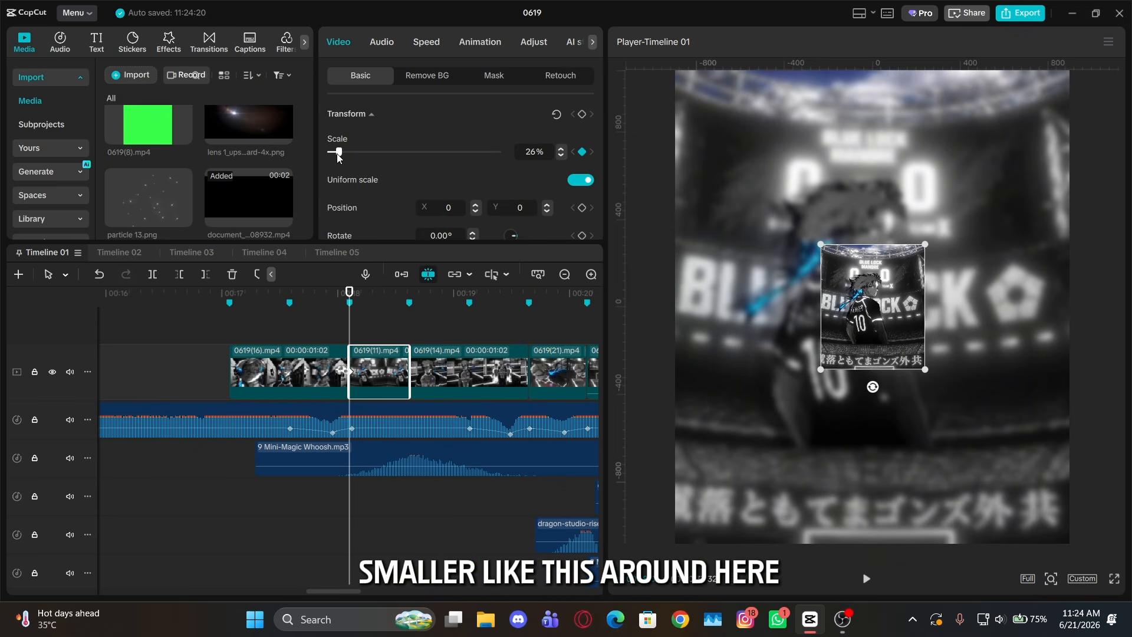
Add a 170% Scale keyframe near the end of 0619(11).mp4 and move it to the clip's end
{"action": "key", "text": "Down"}
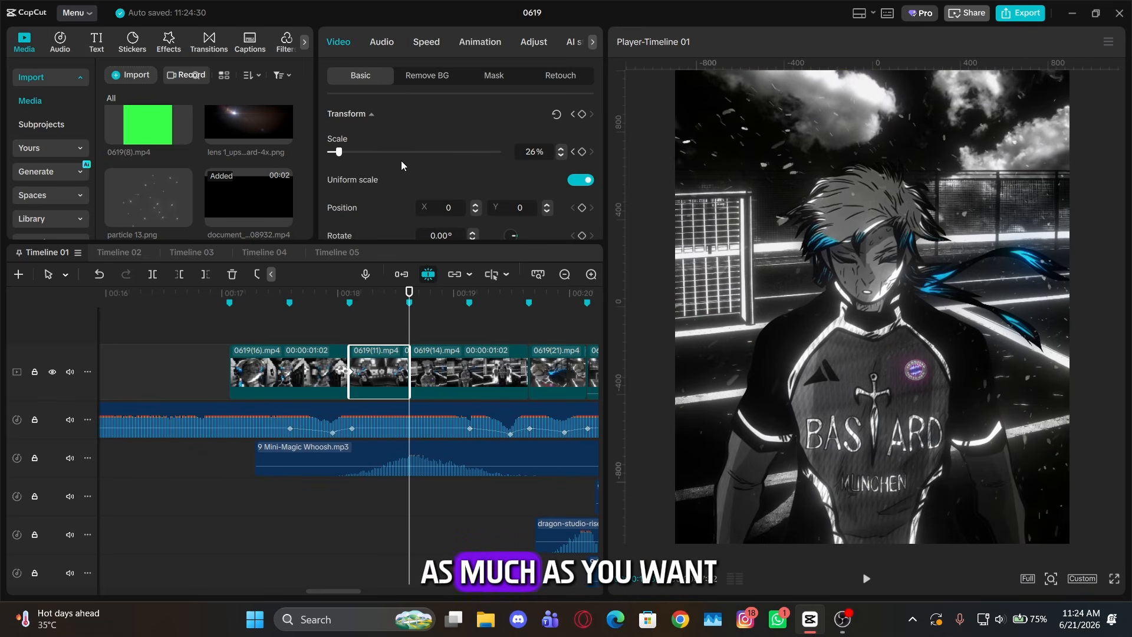
{"action": "key", "text": "Left"}
{"action": "left_click_drag", "start_coordinate": [395, 155], "coordinate": [386, 154]}
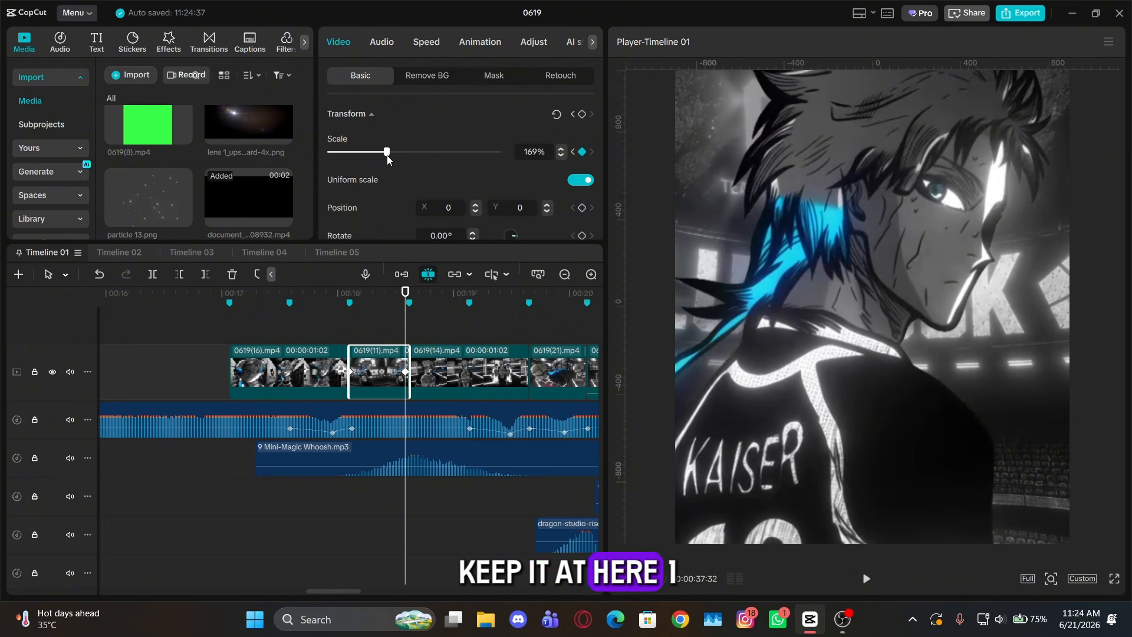
{"action": "left_click", "coordinate": [528, 150]}
{"action": "key", "text": "Up"}
{"action": "left_click_drag", "start_coordinate": [404, 371], "coordinate": [408, 372]}
Keyframe the rotation of 0619(11).mp4 from 0° at its start to 65° at its end
{"action": "key", "text": "Up"}
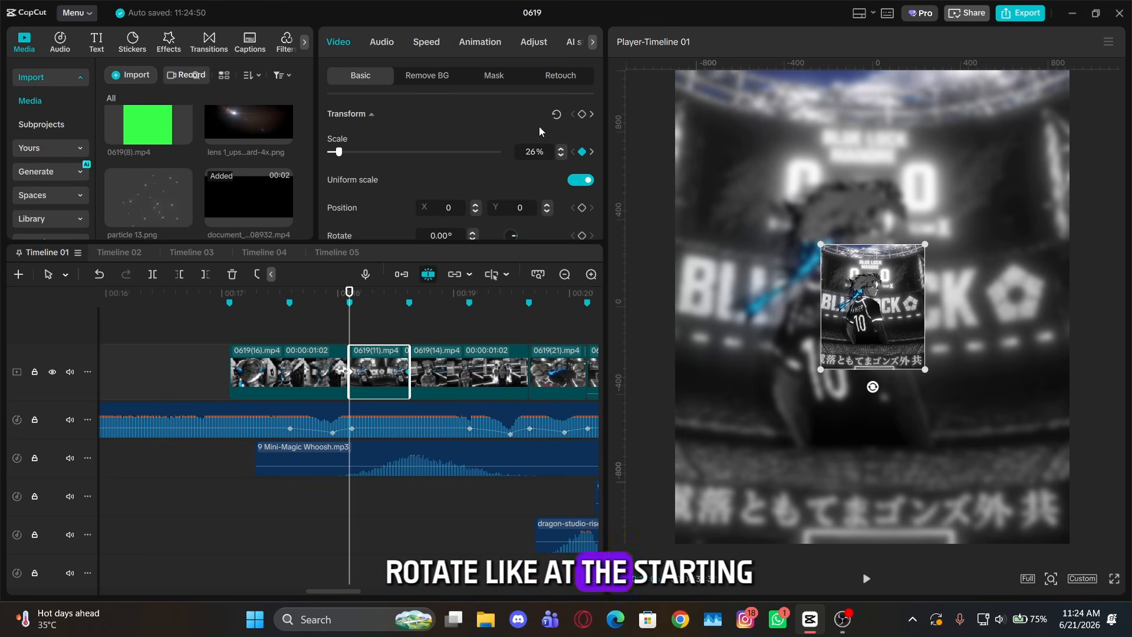
{"action": "scroll", "coordinate": [539, 126], "scroll_direction": "down", "scroll_amount": 2}
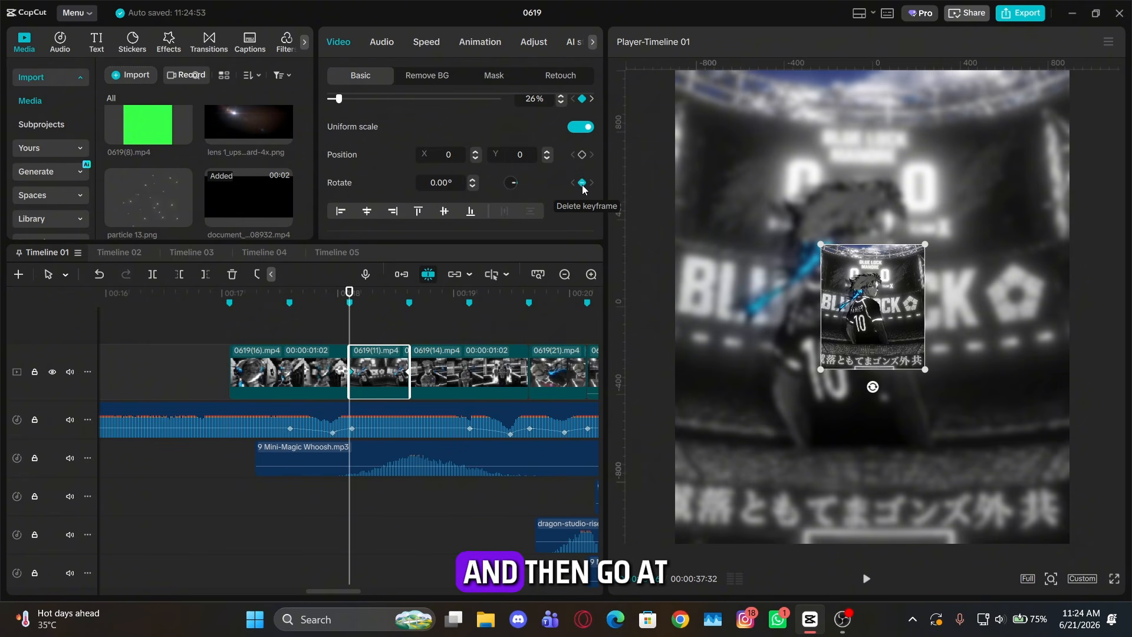
{"action": "key", "text": "Down"}
{"action": "left_click", "coordinate": [583, 183]}
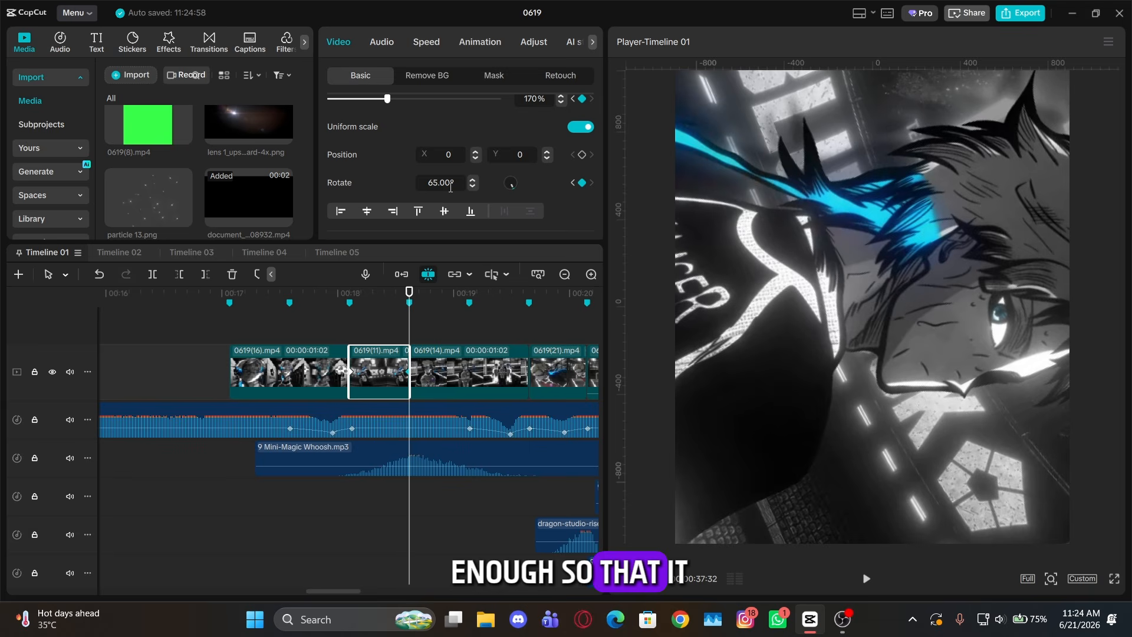
Step through 0619(11).mp4 frame by frame from its start to check the combined zoom and rotation
{"action": "key", "text": "Up"}
{"action": "key", "text": "Right"}
{"action": "key", "text": "Right"}
{"action": "key", "text": "Right"}
{"action": "key", "text": "Right"}
{"action": "key", "text": "Right"}
{"action": "key", "text": "Right"}
{"action": "key", "text": "Right"}
{"action": "key", "text": "Right"}
{"action": "key", "text": "Right"}
{"action": "key", "text": "Right"}
{"action": "key", "text": "Right"}
{"action": "key", "text": "Right"}
{"action": "key", "text": "Right"}
{"action": "key", "text": "Right"}
{"action": "key", "text": "Right"}
{"action": "key", "text": "Right"}
{"action": "key", "text": "Right"}
{"action": "key", "text": "Right"}
{"action": "key", "text": "Right"}
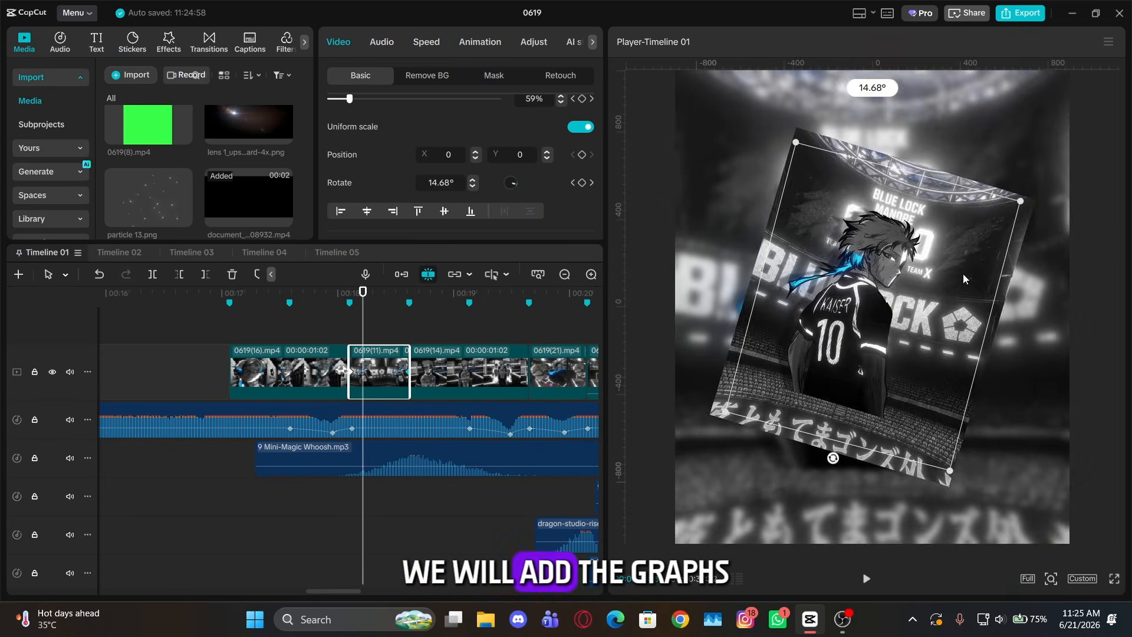
{"action": "key", "text": "Up"}
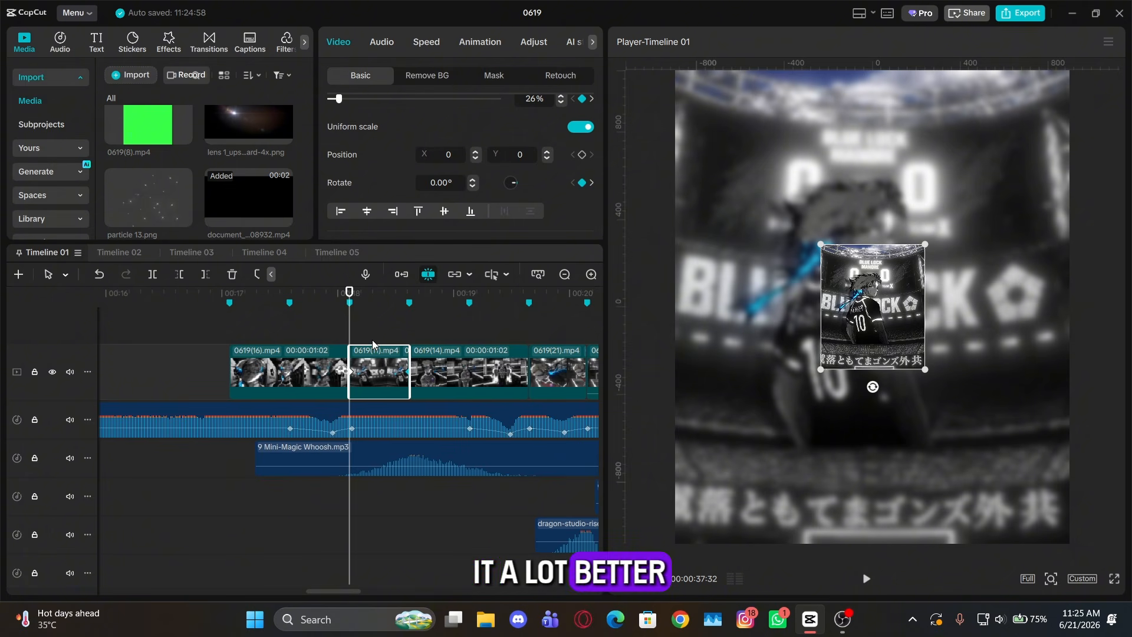
Keyframe the Scale of 0619(14).mp4 at 1000% on its first frame
{"action": "key", "text": "Down"}
{"action": "left_click", "coordinate": [434, 377]}
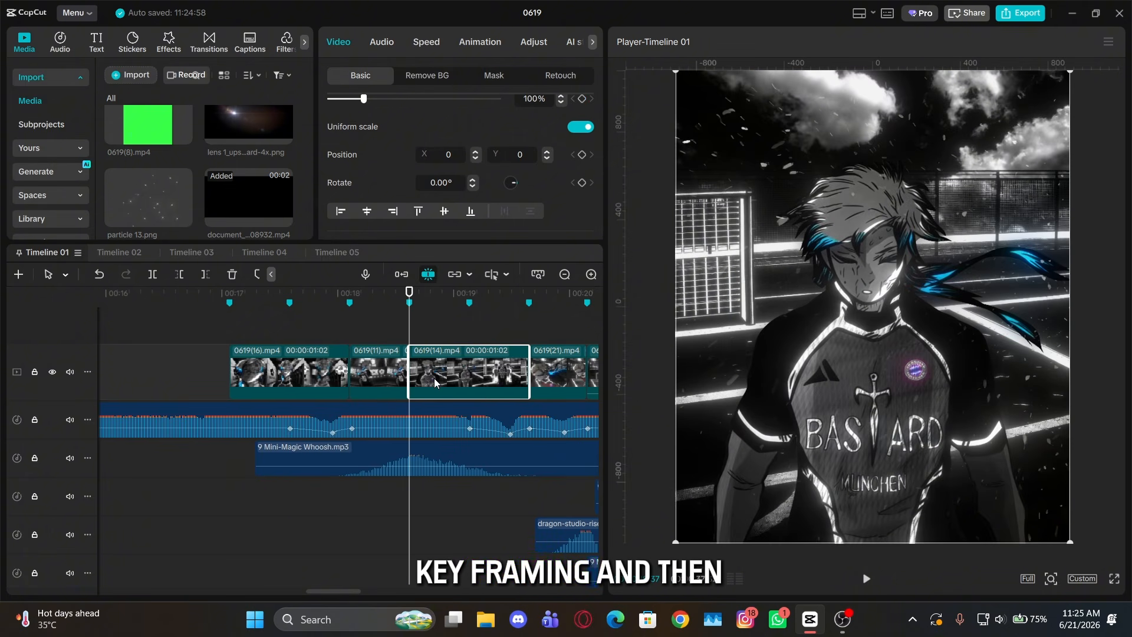
{"action": "scroll", "coordinate": [440, 330], "scroll_direction": "up", "scroll_amount": 1}
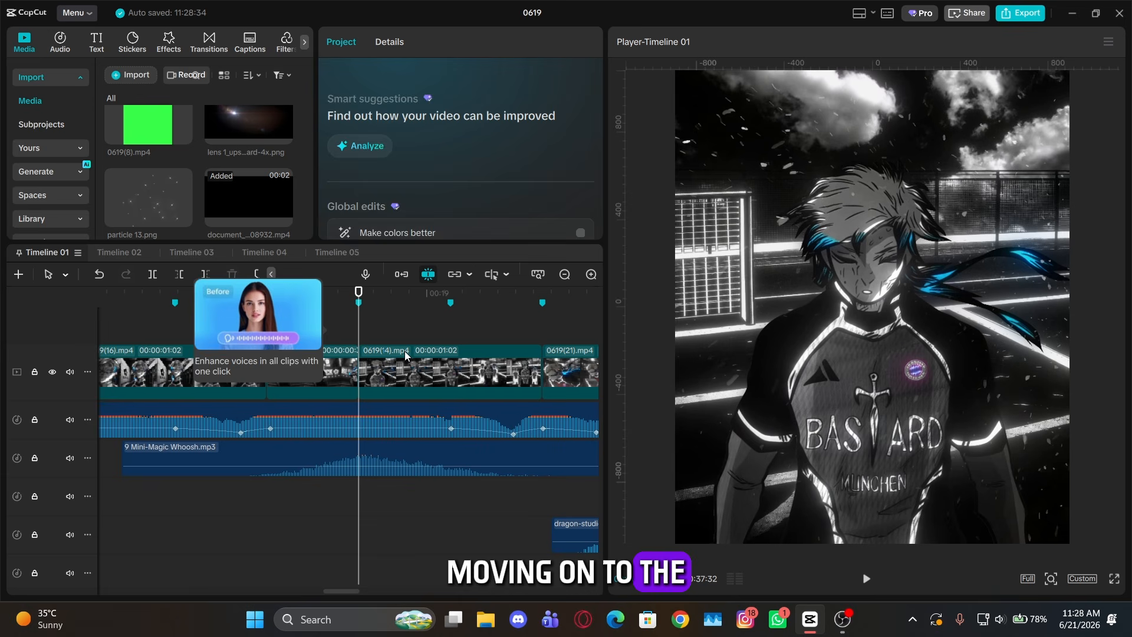
{"action": "left_click", "coordinate": [404, 351]}
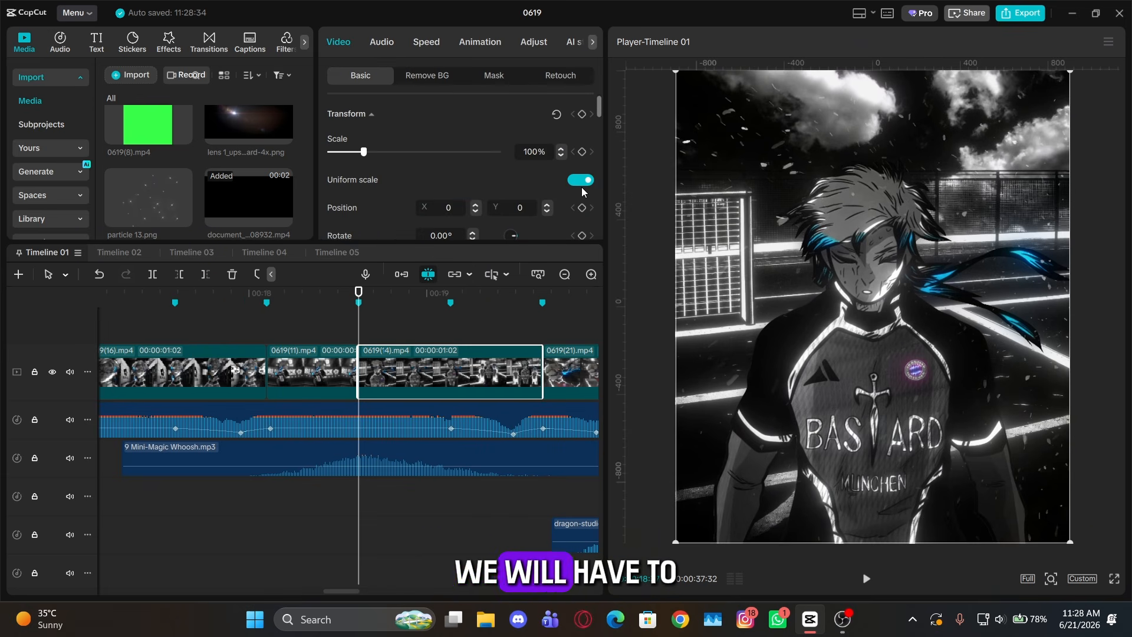
{"action": "left_click", "coordinate": [581, 152]}
{"action": "left_click_drag", "start_coordinate": [363, 152], "coordinate": [488, 152]}
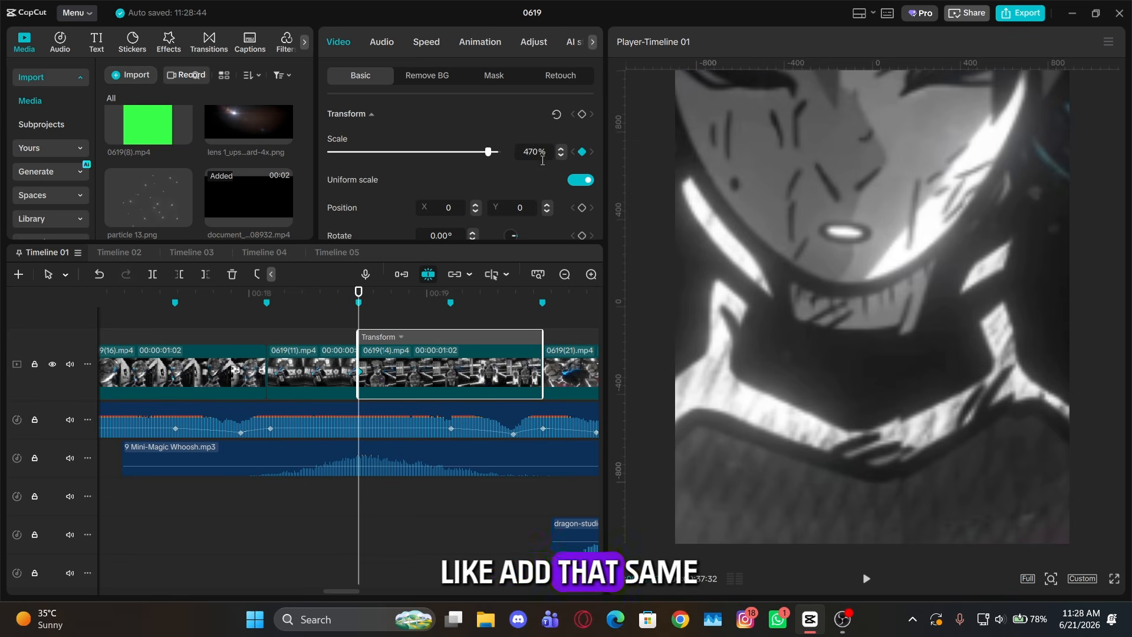
{"action": "double_click", "coordinate": [542, 155]}
{"action": "type", "text": "1"}
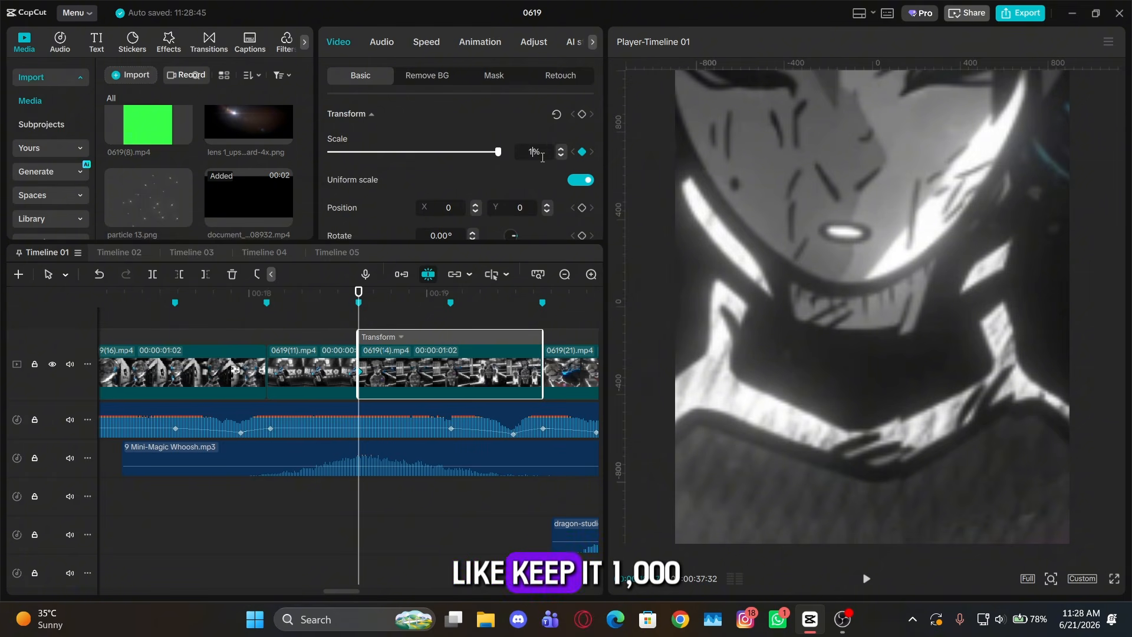
{"action": "type", "text": "00"}
{"action": "key", "text": "Return"}
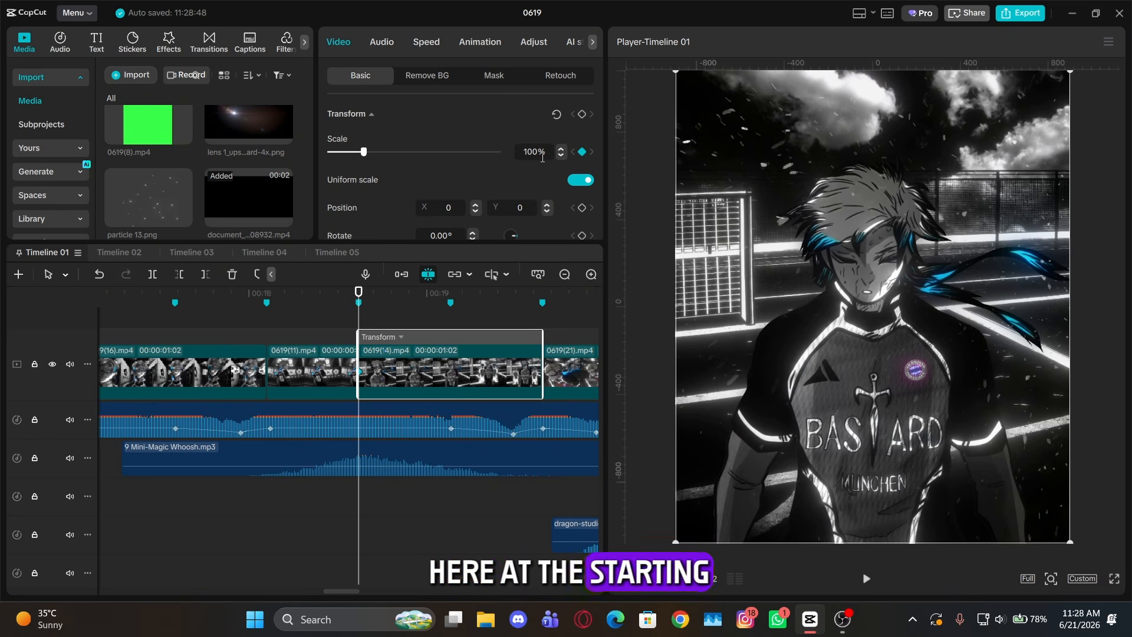
{"action": "type", "text": "0"}
{"action": "key", "text": "Return"}
Add a 105% Scale keyframe to 0619(14).mp4 between its start and its middle beat marker
{"action": "mouse_move", "coordinate": [403, 293]}
{"action": "left_mouse_down"}
{"action": "mouse_move", "coordinate": [424, 293]}
{"action": "mouse_move", "coordinate": [412, 293]}
{"action": "left_mouse_up"}
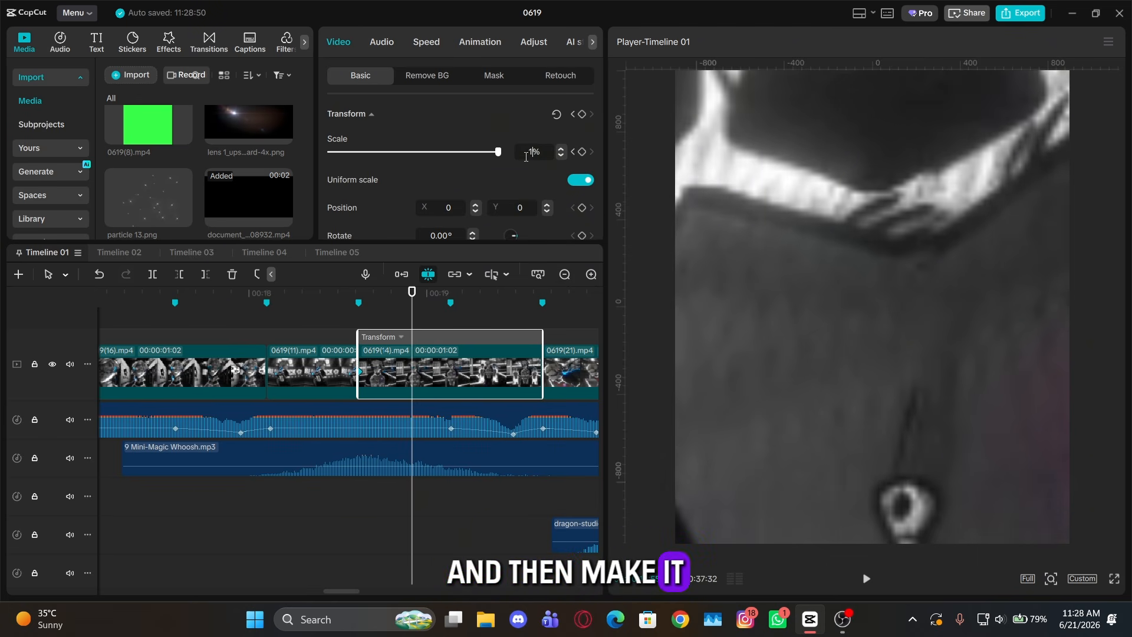
{"action": "left_click", "coordinate": [525, 157]}
{"action": "type", "text": "105"}
{"action": "key", "text": "Return"}
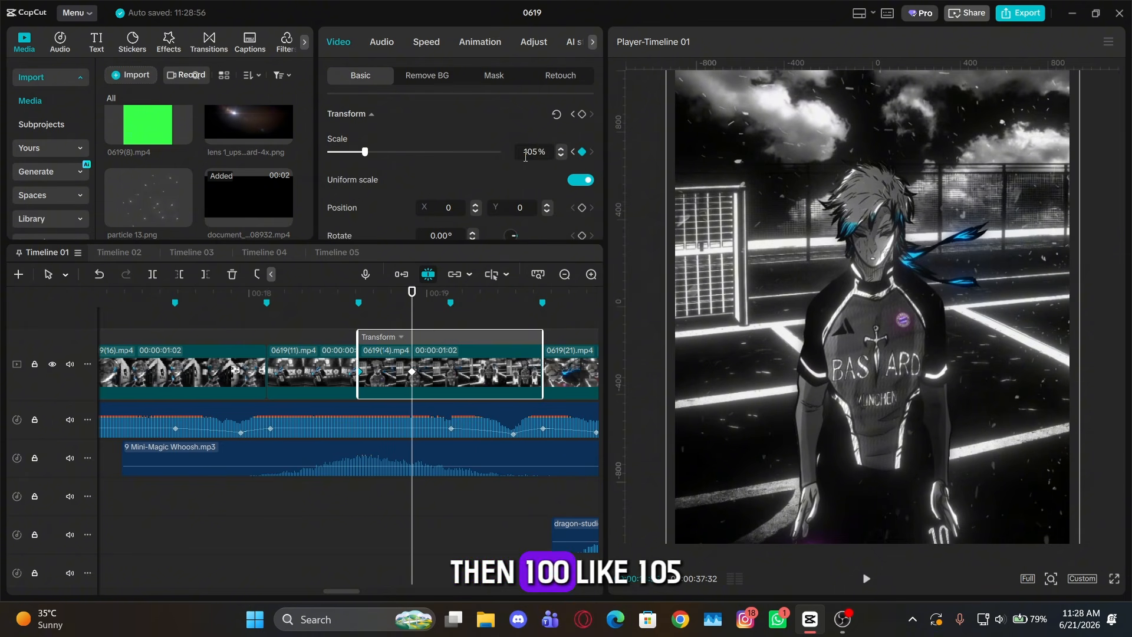
Add a Scale keyframe to 0619(14).mp4 on its middle beat marker and a 500% one on the frame just before it
{"action": "left_click_drag", "start_coordinate": [438, 309], "coordinate": [450, 303]}
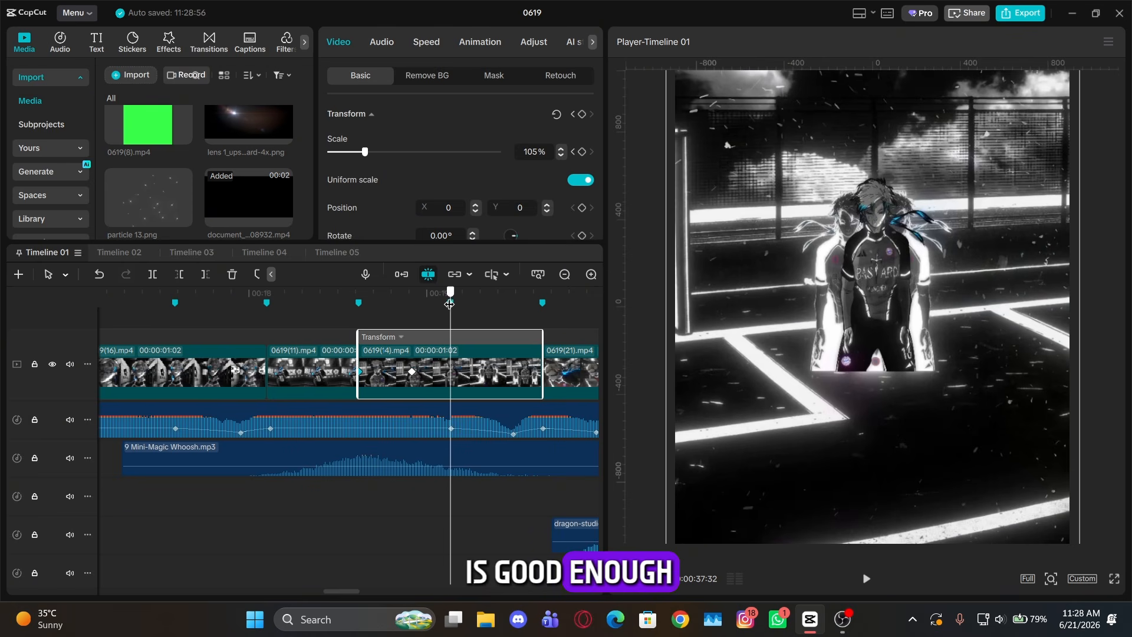
{"action": "left_click", "coordinate": [584, 156]}
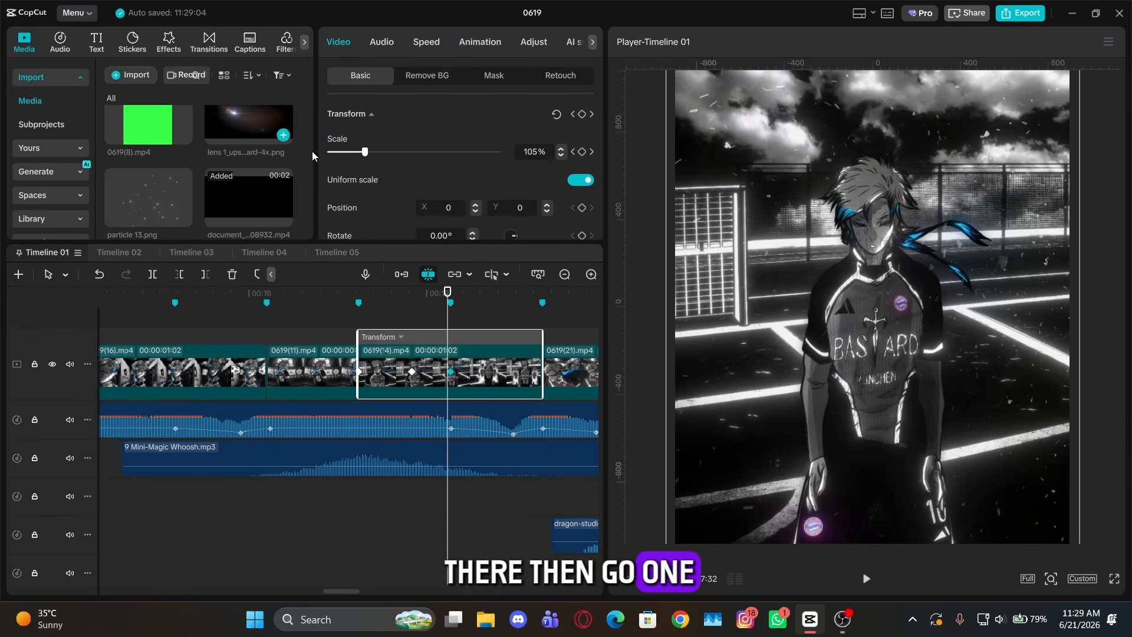
{"action": "left_click_drag", "start_coordinate": [406, 152], "coordinate": [705, 197]}
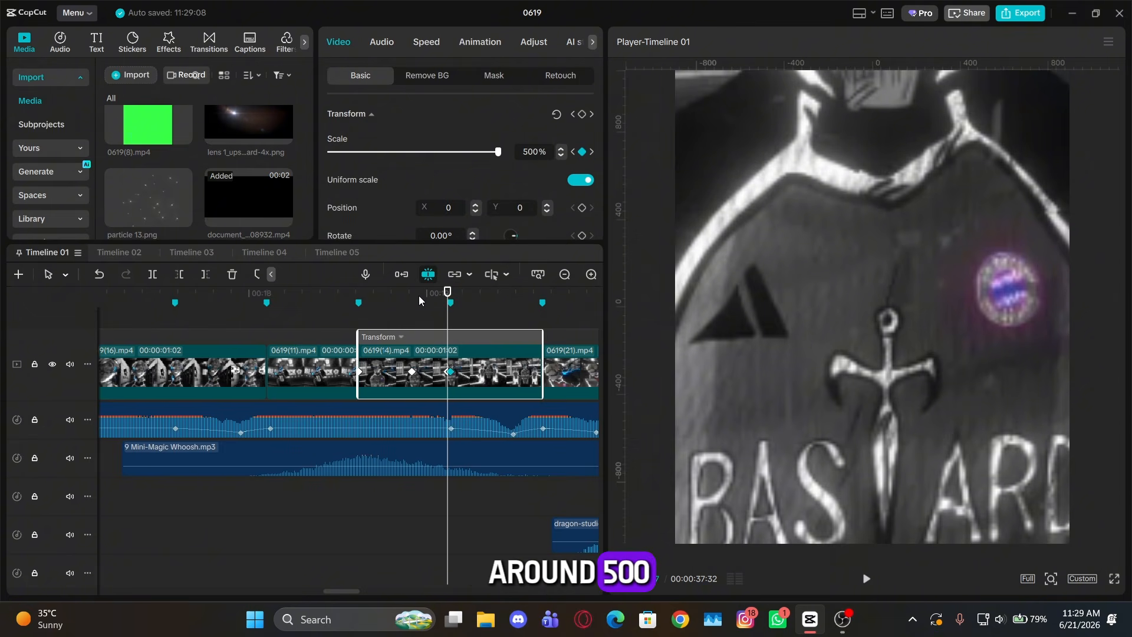
Reduce the Scale keyframe on the middle beat marker of 0619(14).mp4 to 37%
{"action": "left_click", "coordinate": [419, 295]}
{"action": "left_click", "coordinate": [451, 293]}
{"action": "left_click_drag", "start_coordinate": [498, 152], "coordinate": [343, 157]}
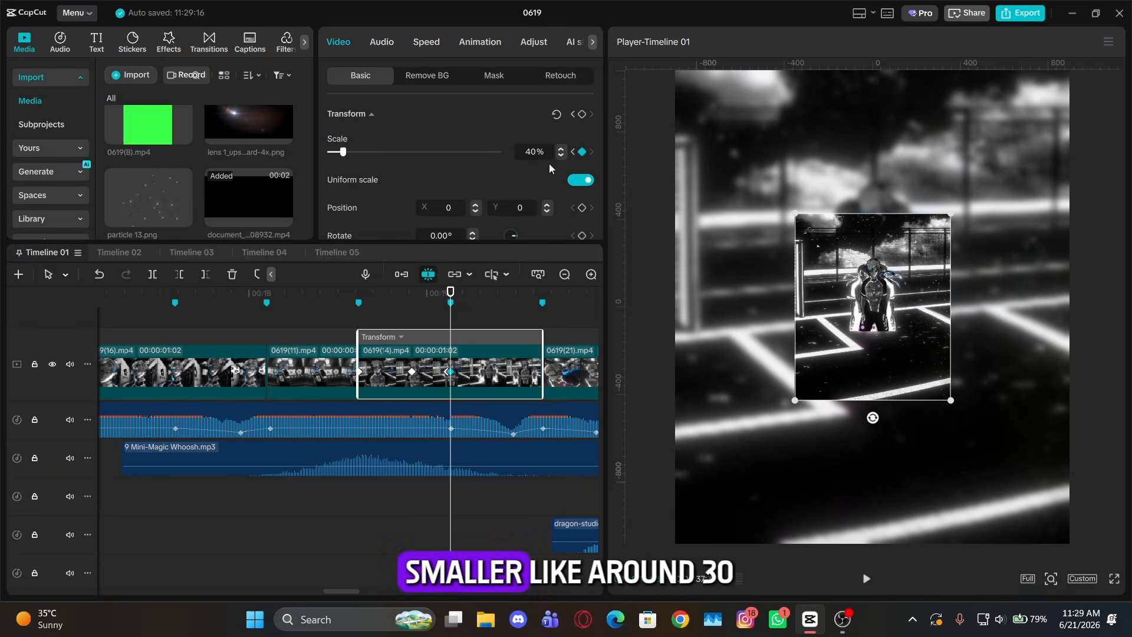
{"action": "left_click_drag", "start_coordinate": [541, 153], "coordinate": [533, 153]}
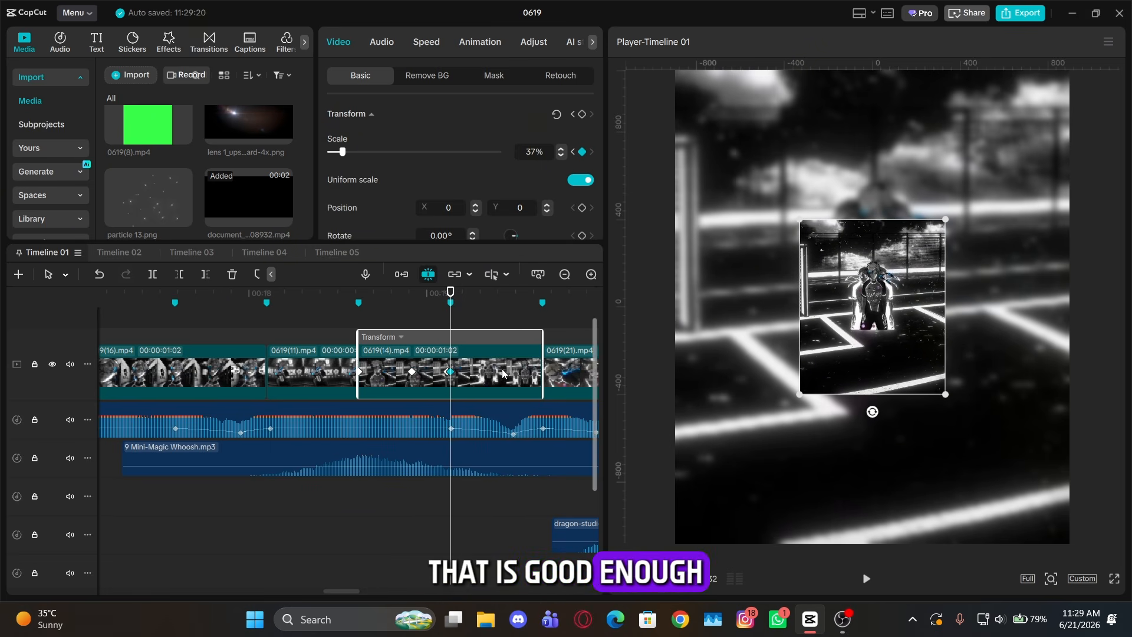
Keyframe the Scale of 0619(14).mp4 at 209% on its last frame
{"action": "key", "text": "Down"}
{"action": "key", "text": "Left"}
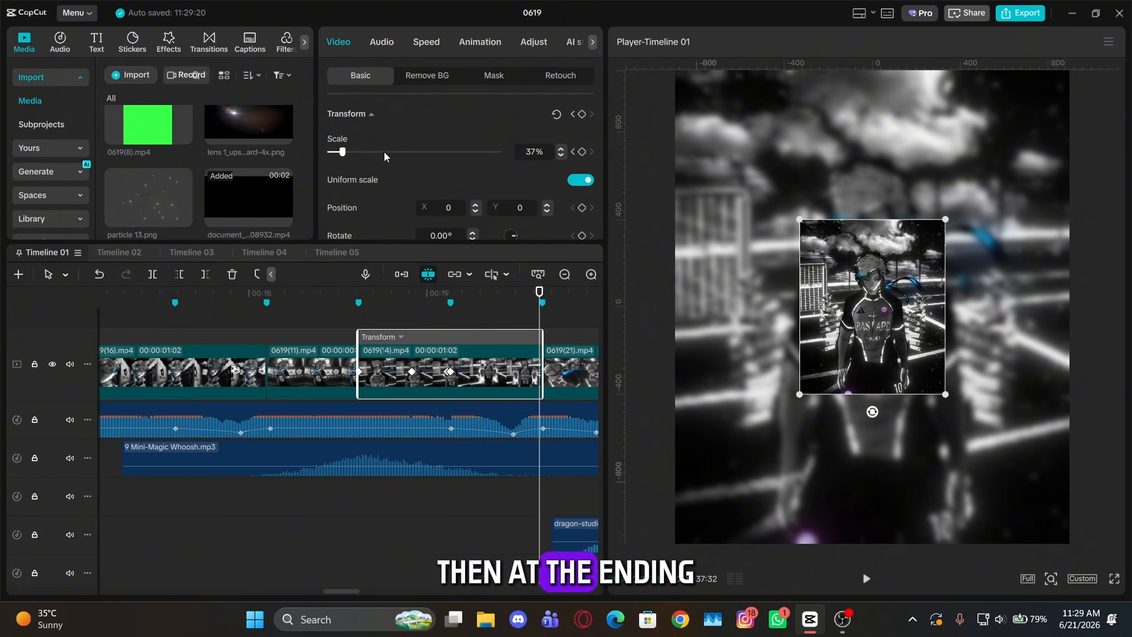
{"action": "left_click_drag", "start_coordinate": [353, 150], "coordinate": [401, 155]}
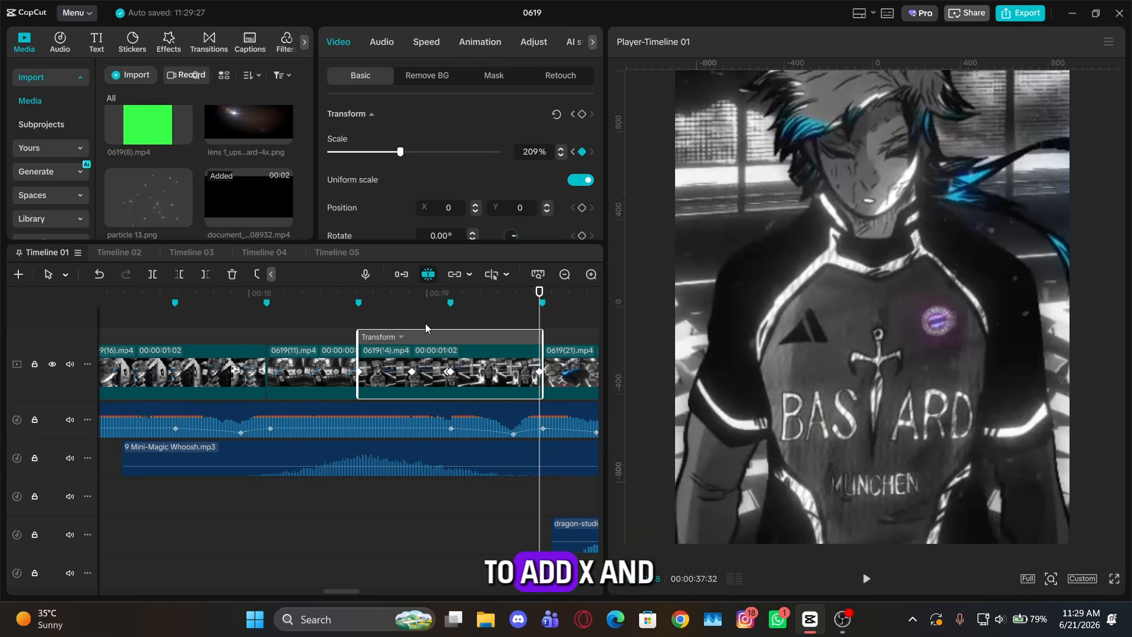
Add a Position keyframe at X 0, Y 0 on the first 105% Scale keyframe of 0619(14).mp4
{"action": "left_click", "coordinate": [408, 318]}
{"action": "left_click", "coordinate": [358, 316]}
{"action": "left_click", "coordinate": [362, 371]}
{"action": "left_click", "coordinate": [370, 372]}
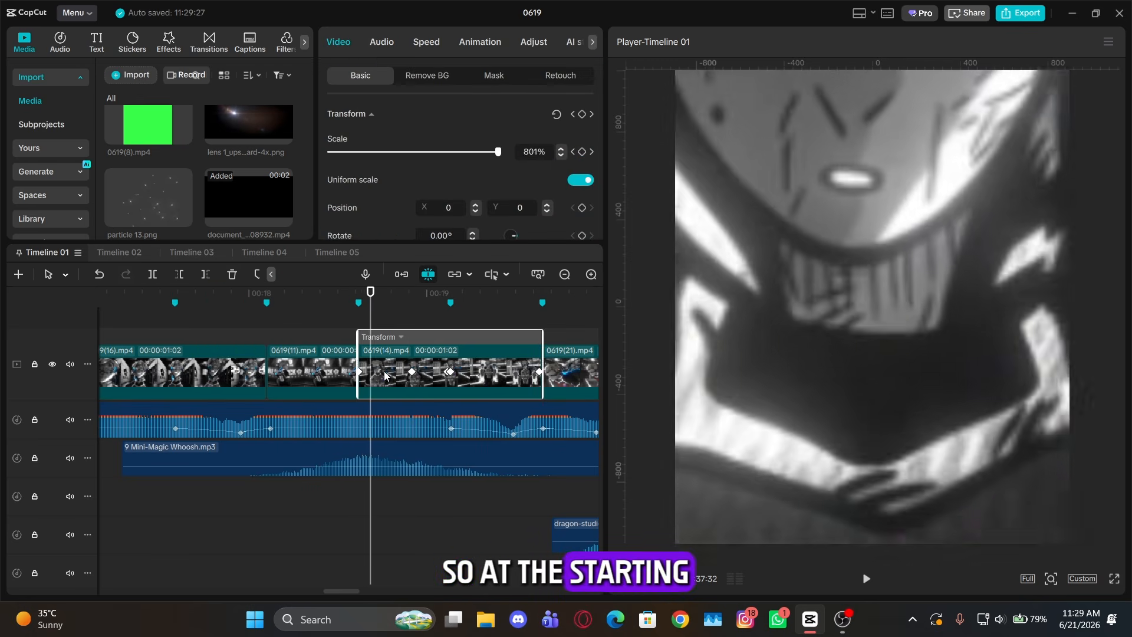
{"action": "left_click", "coordinate": [408, 307]}
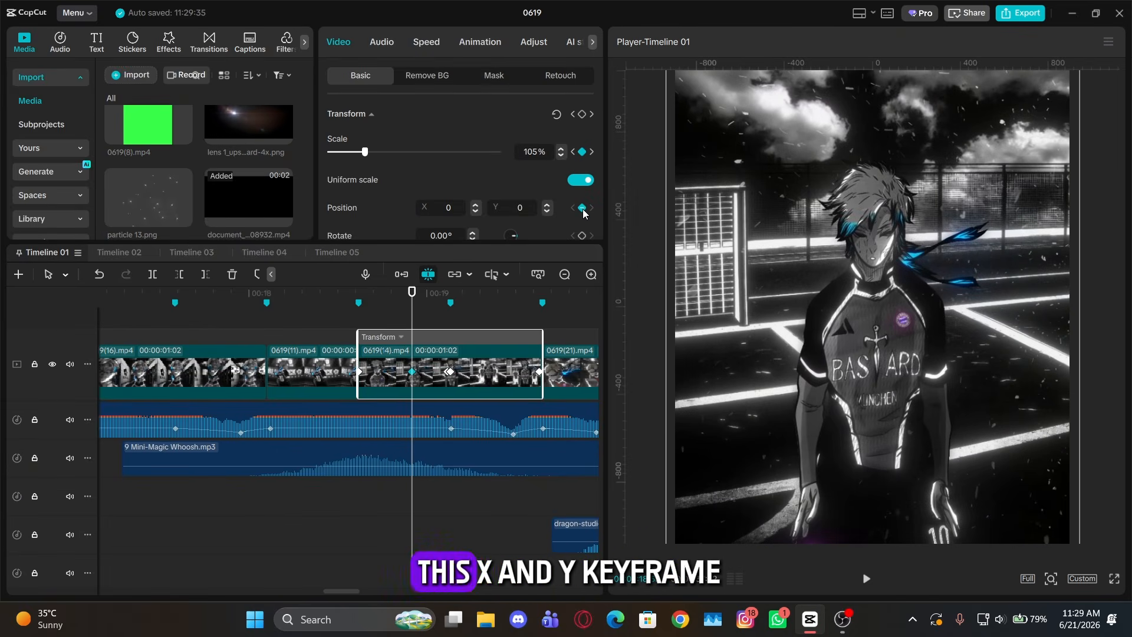
Move the picture of 0619(14).mp4 down to Y -2017 on the 500% Scale keyframe
{"action": "key", "text": "Right"}
{"action": "key", "text": "Right"}
{"action": "key", "text": "Right"}
{"action": "key", "text": "Right"}
{"action": "key", "text": "Right"}
{"action": "key", "text": "Right"}
{"action": "key", "text": "Right"}
{"action": "key", "text": "Right"}
{"action": "key", "text": "Right"}
{"action": "key", "text": "Right"}
{"action": "key", "text": "Right"}
{"action": "key", "text": "Right"}
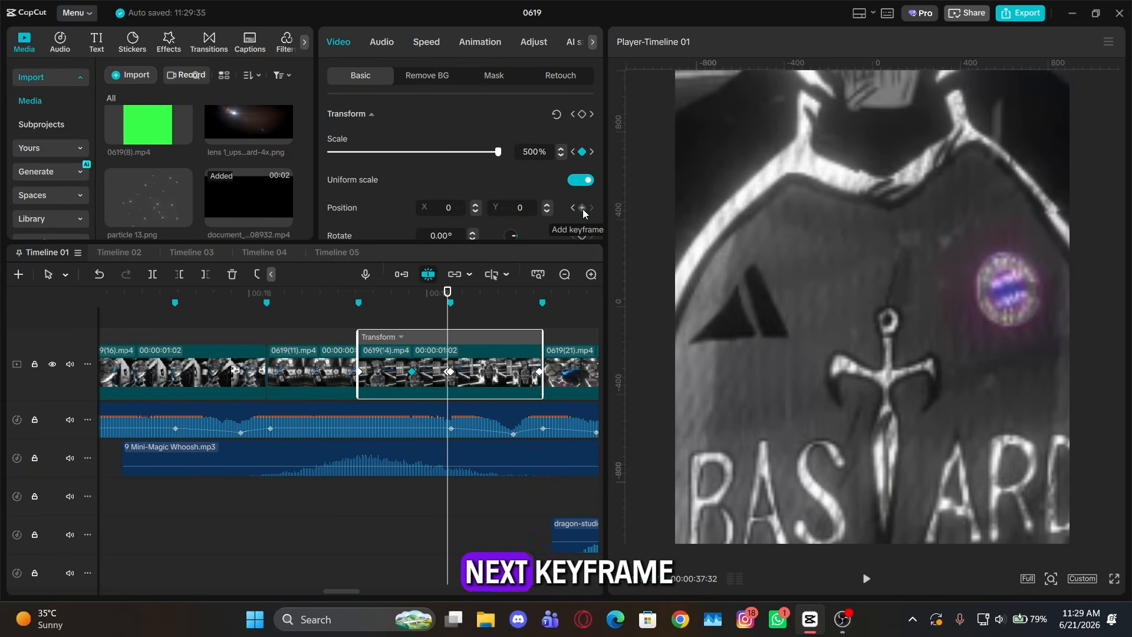
{"action": "left_click_drag", "start_coordinate": [871, 203], "coordinate": [888, 491]}
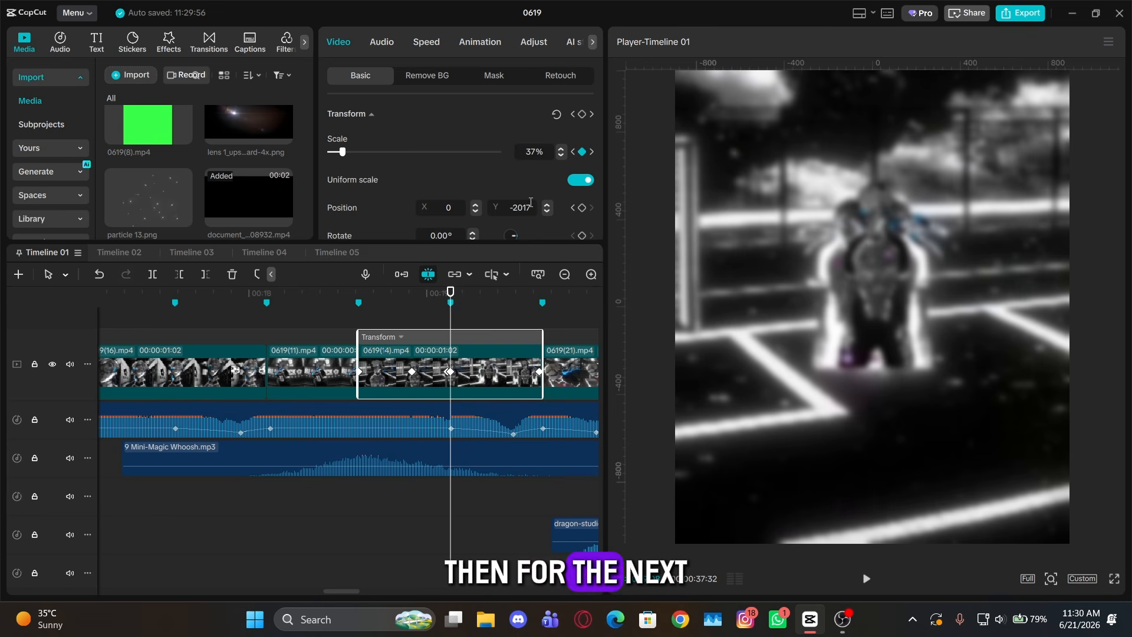
Reset the Y position at the middle beat marker of 0619(14).mp4 and raise the picture to Y 219
{"action": "left_click", "coordinate": [530, 204]}
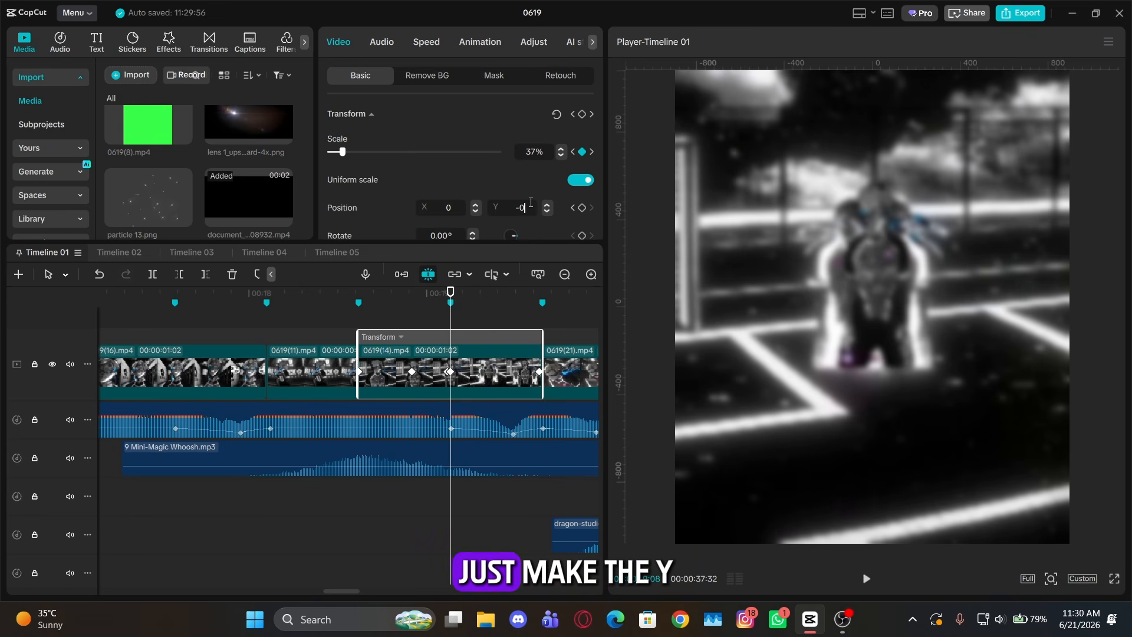
{"action": "key", "text": "Return"}
{"action": "left_click_drag", "start_coordinate": [882, 296], "coordinate": [882, 248]}
Step through 0619(14).mp4 frame by frame from the middle beat marker to check the zoom-in and picture position
{"action": "key", "text": "Right"}
{"action": "key", "text": "Right"}
{"action": "key", "text": "Right"}
{"action": "key", "text": "Right"}
{"action": "key", "text": "Right"}
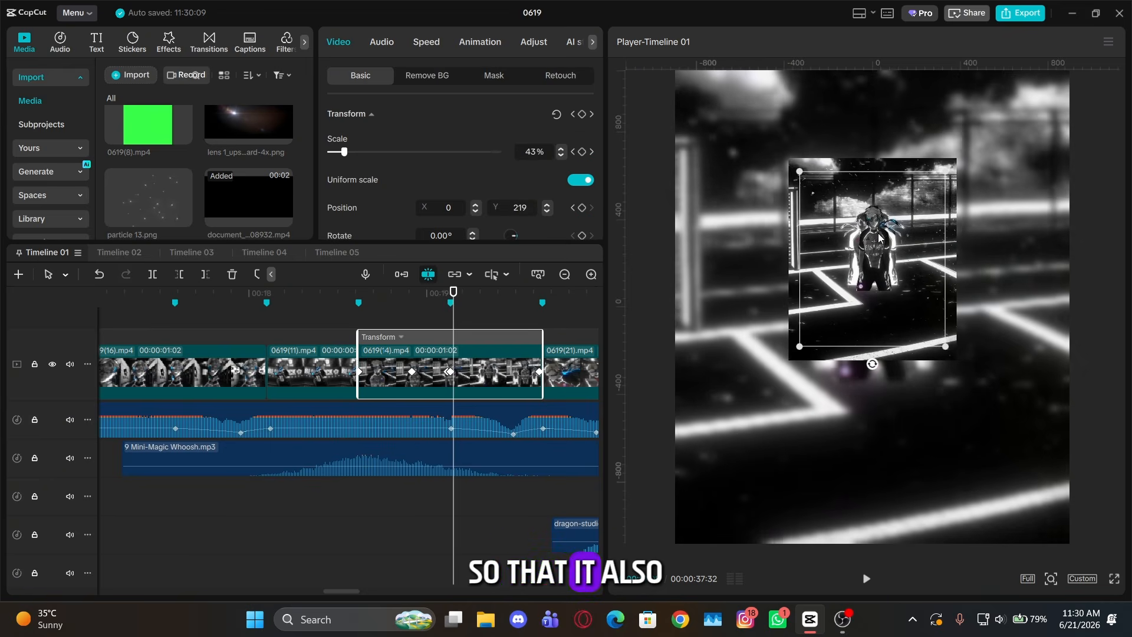
{"action": "key", "text": "Right"}
{"action": "key", "text": "Right"}
{"action": "key", "text": "Right"}
{"action": "key", "text": "Right"}
{"action": "key", "text": "Right"}
{"action": "key", "text": "Right"}
{"action": "key", "text": "Right"}
{"action": "key", "text": "Right"}
{"action": "key", "text": "Right"}
{"action": "key", "text": "Right"}
{"action": "key", "text": "Right"}
{"action": "key", "text": "Right"}
{"action": "key", "text": "Right"}
{"action": "key", "text": "Right"}
{"action": "key", "text": "Right"}
{"action": "key", "text": "Right"}
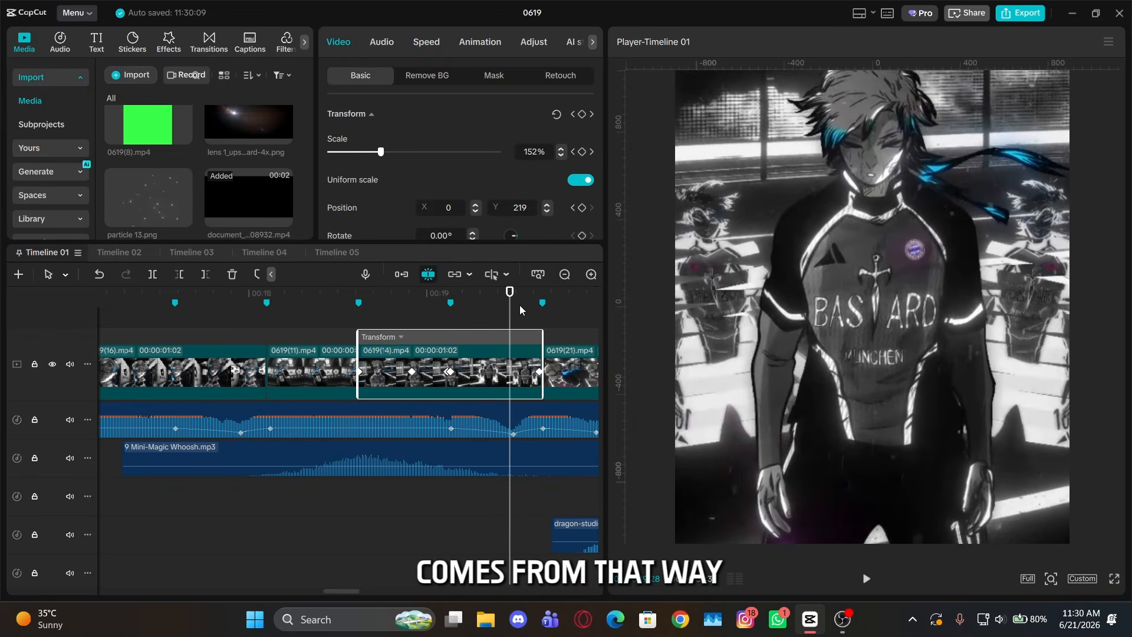
Move the picture of 0619(14).mp4 down to Y -506 on its last frame
{"action": "key", "text": "Down"}
{"action": "key", "text": "Left"}
{"action": "left_click_drag", "start_coordinate": [858, 248], "coordinate": [891, 378]}
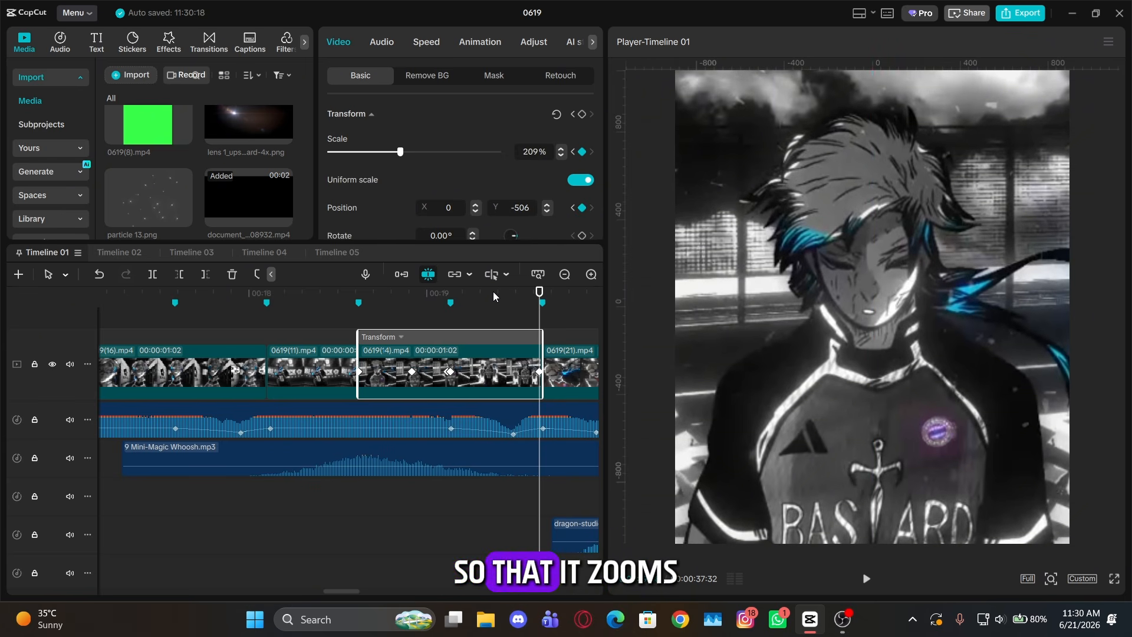
Keyframe the rotation of 0619(14).mp4 from -108.10° on its first frame to 0° at the middle beat marker
{"action": "left_click_drag", "start_coordinate": [457, 293], "coordinate": [530, 293]}
{"action": "left_click", "coordinate": [357, 303]}
{"action": "scroll", "coordinate": [514, 187], "scroll_direction": "down", "scroll_amount": 3}
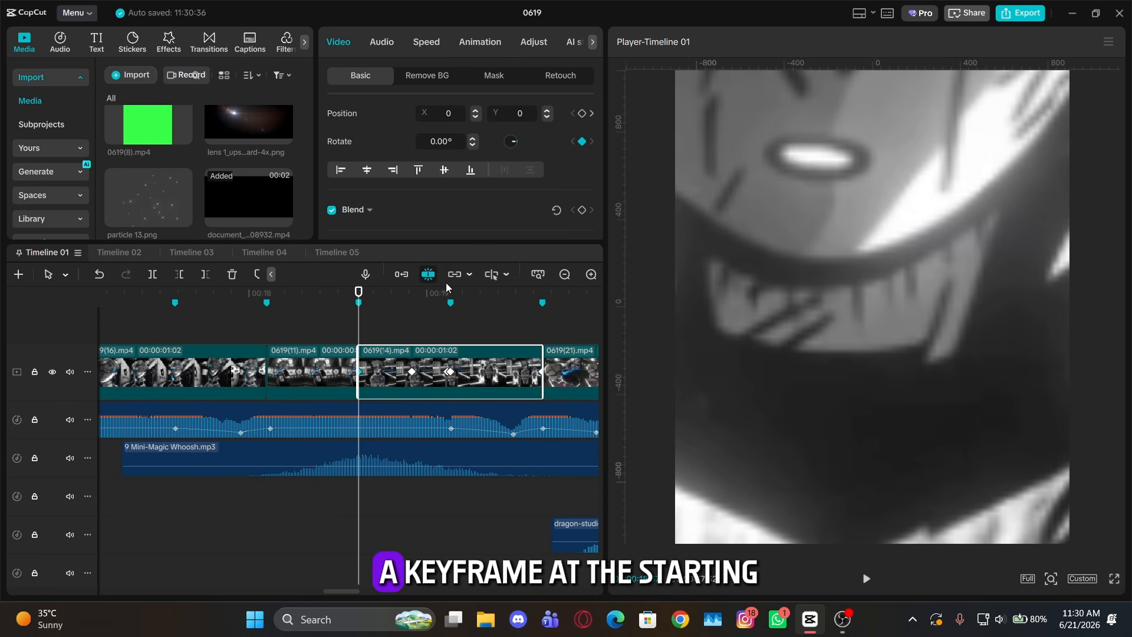
{"action": "left_click_drag", "start_coordinate": [446, 293], "coordinate": [448, 290]}
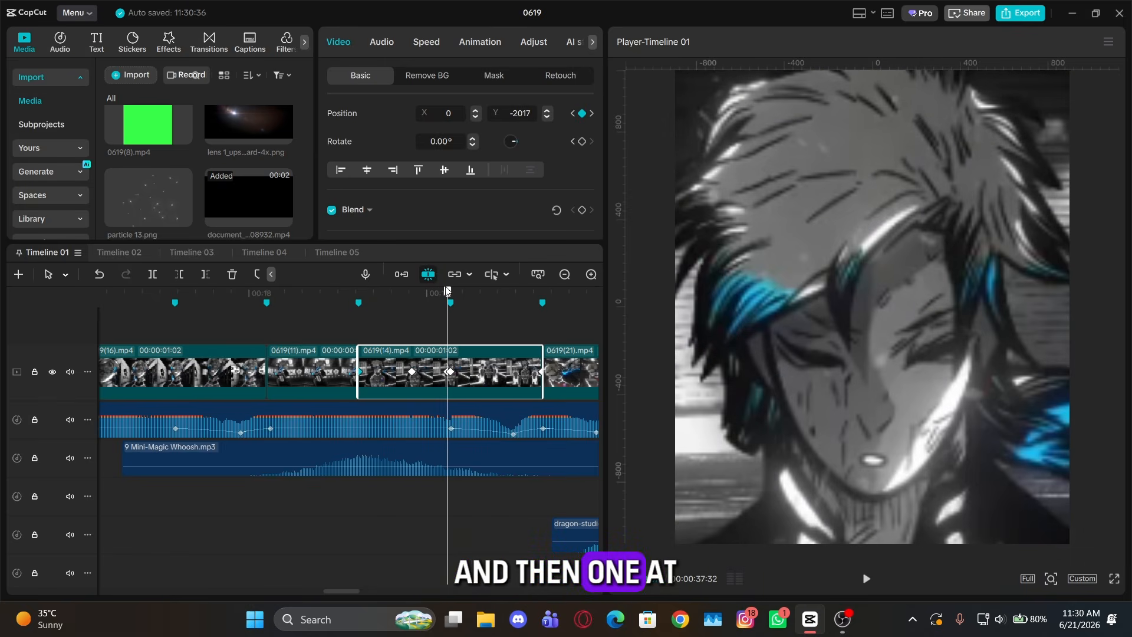
{"action": "left_click", "coordinate": [573, 141]}
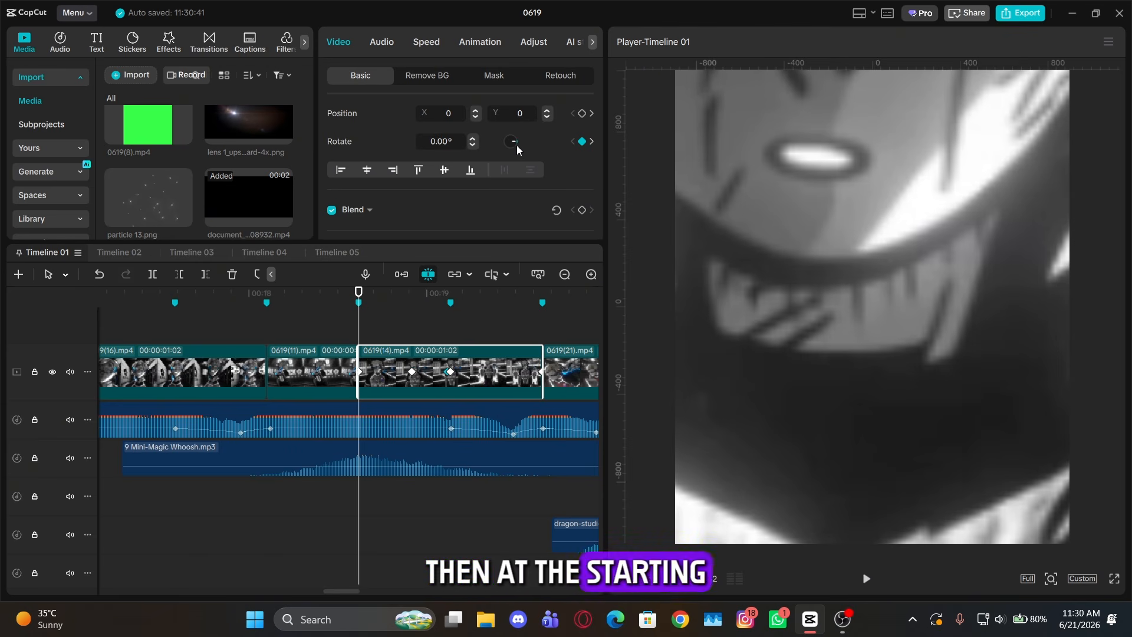
{"action": "left_click_drag", "start_coordinate": [518, 143], "coordinate": [508, 133]}
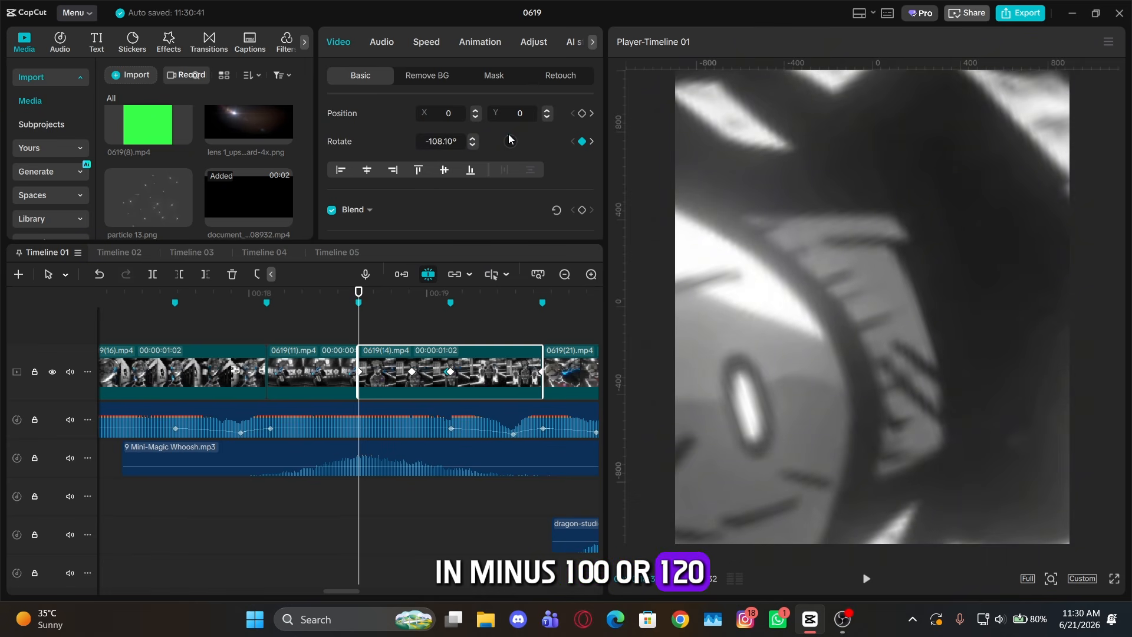
Step and scrub through 0619(14).mp4 from its start to check the combined rotation, zoom and movement
{"action": "key", "text": "Right"}
{"action": "key", "text": "Right"}
{"action": "key", "text": "Right"}
{"action": "key", "text": "Right"}
{"action": "key", "text": "Right"}
{"action": "key", "text": "Right"}
{"action": "key", "text": "Right"}
{"action": "key", "text": "Right"}
{"action": "key", "text": "Right"}
{"action": "key", "text": "Right"}
{"action": "key", "text": "Right"}
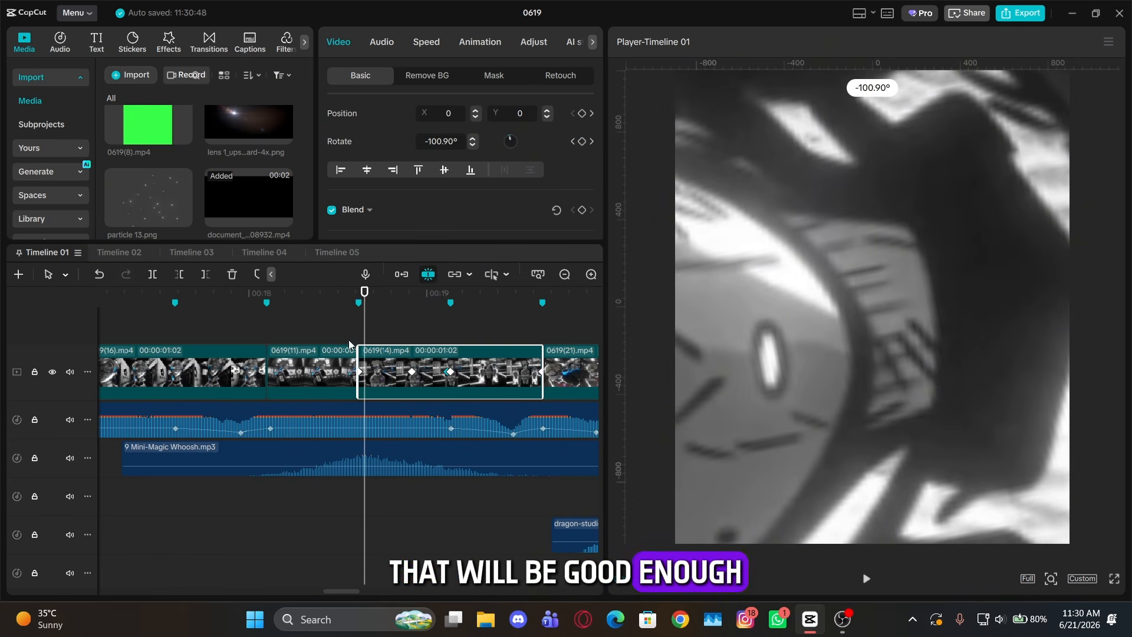
{"action": "left_click_drag", "start_coordinate": [394, 331], "coordinate": [465, 329]}
{"action": "scroll", "coordinate": [465, 328], "scroll_direction": "right", "scroll_amount": 3}
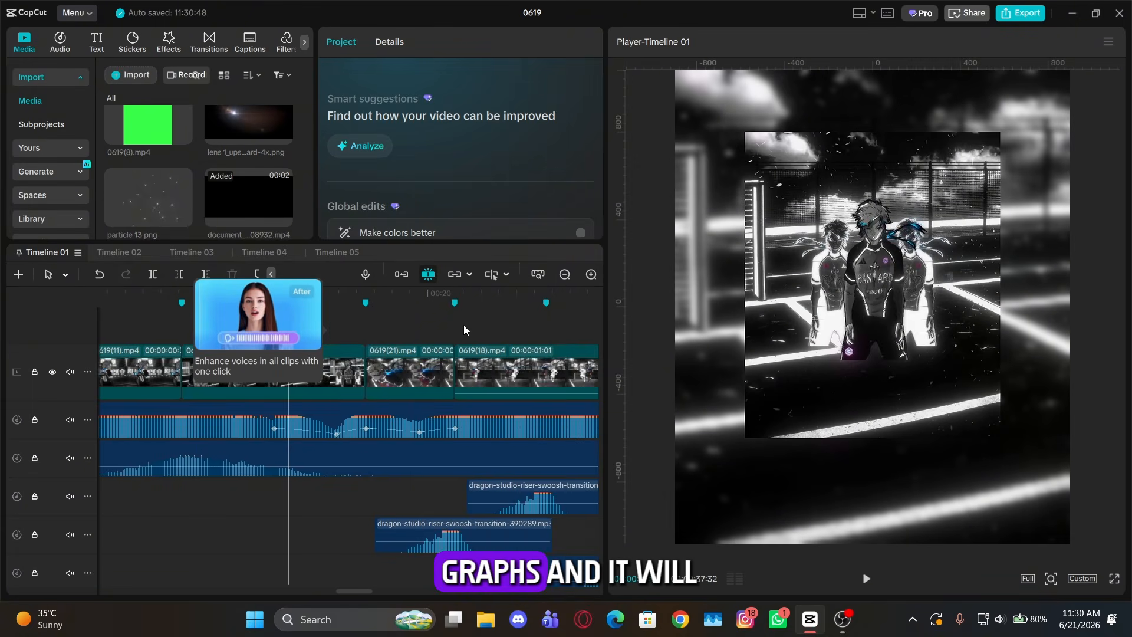
{"action": "key", "text": "Down"}
{"action": "left_click", "coordinate": [324, 384]}
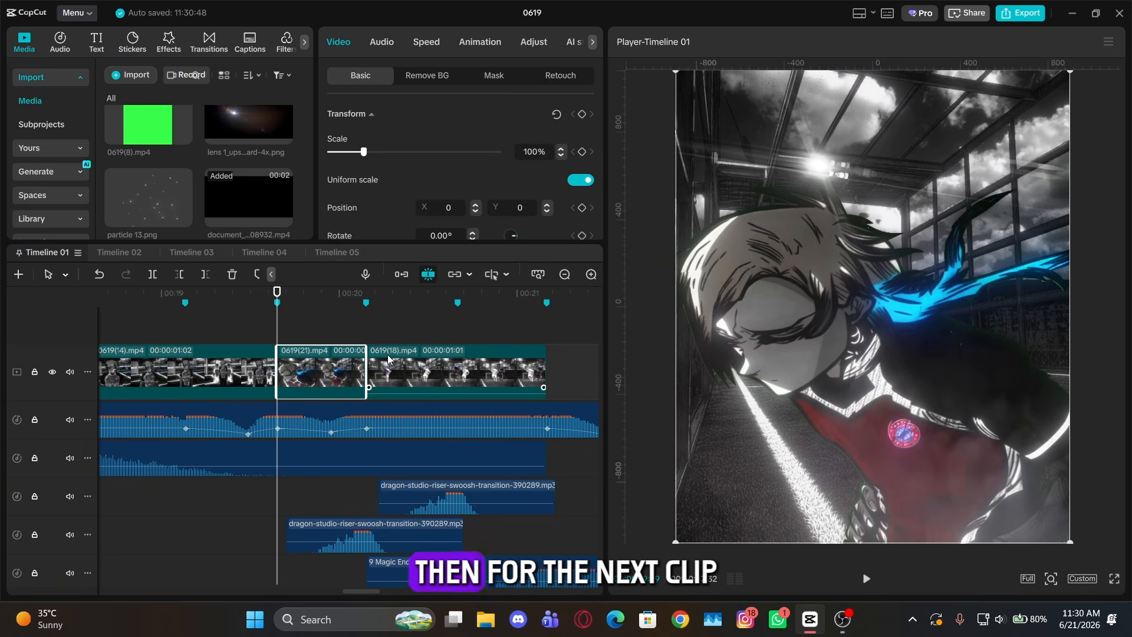
{"action": "scroll", "coordinate": [360, 411], "scroll_direction": "down", "scroll_amount": 3, "text": "ctrl"}
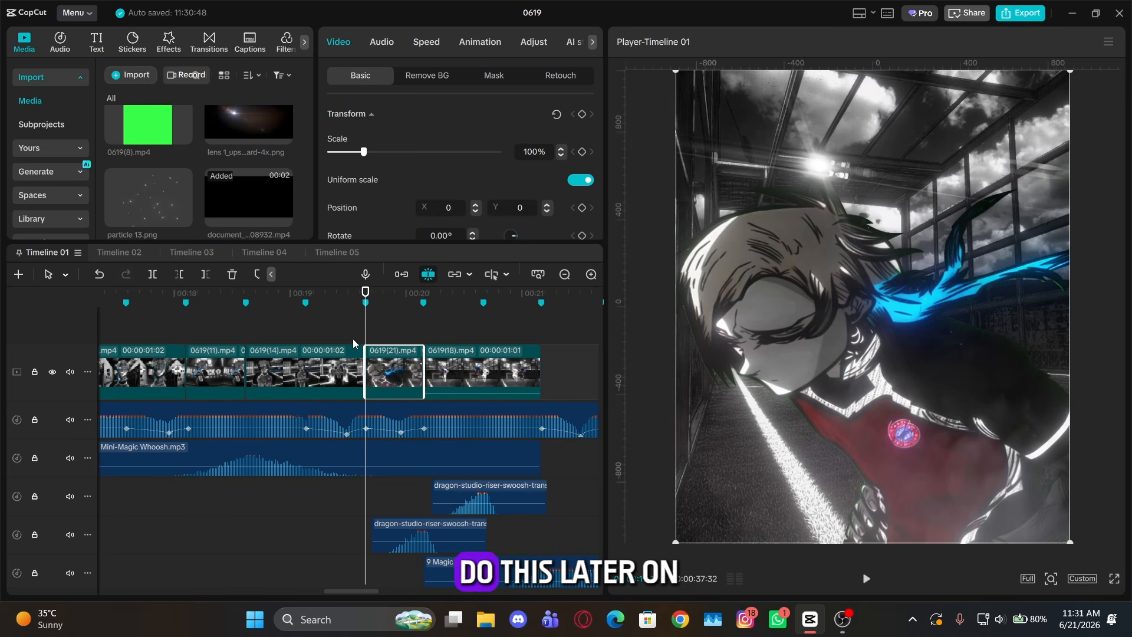
Return to 0619(16).mp4 and open its keyframe graph for the Scale property
{"action": "left_click", "coordinate": [246, 339]}
{"action": "key", "text": "Up"}
{"action": "key", "text": "Up"}
{"action": "key", "text": "Up"}
{"action": "key", "text": "Up"}
{"action": "key", "text": "Down"}
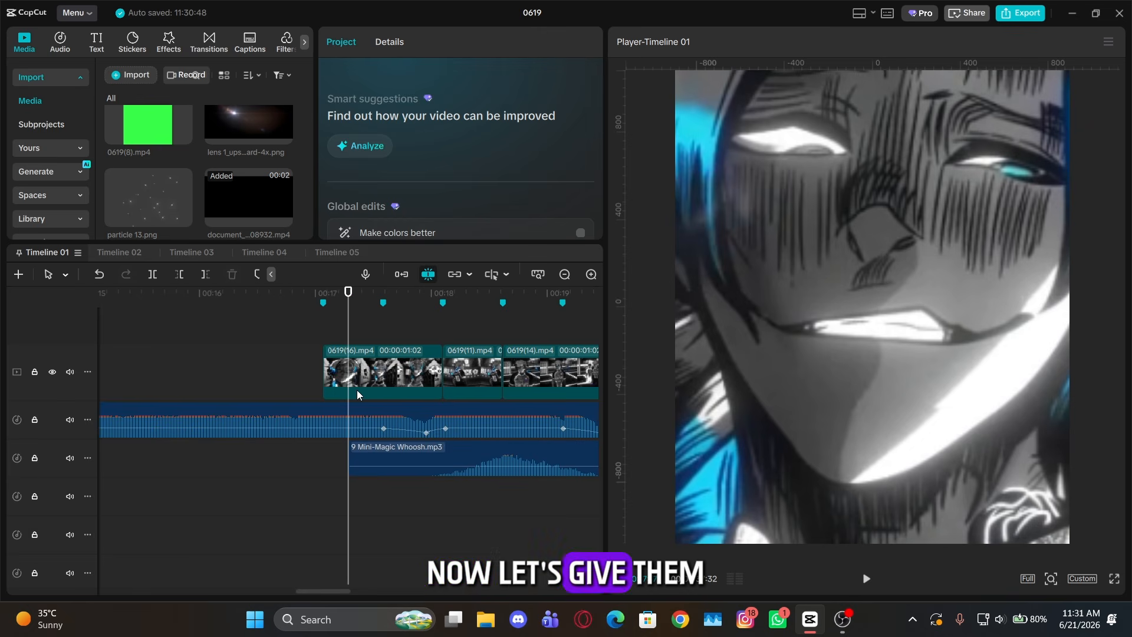
{"action": "left_click", "coordinate": [356, 391]}
{"action": "key", "text": "alt+k"}
{"action": "scroll", "coordinate": [386, 401], "scroll_direction": "up", "scroll_amount": 3}
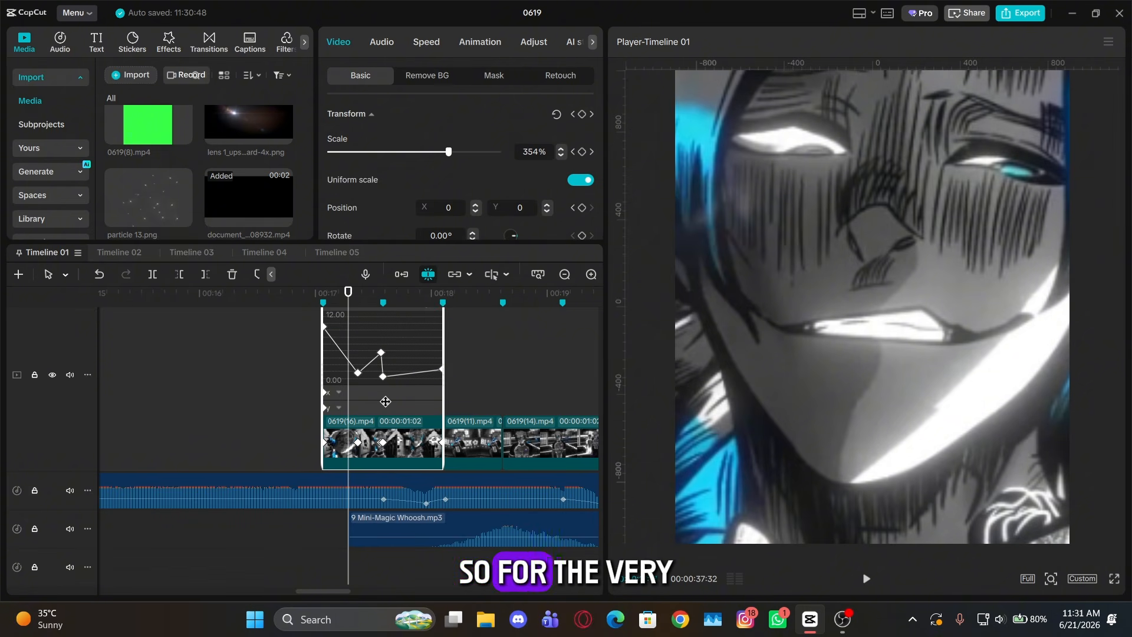
Curve the second Scale keyframe of 0619(16).mp4 and stretch its handles outward on both sides, keeping them nearly flat
{"action": "scroll", "coordinate": [385, 400], "scroll_direction": "up", "scroll_amount": 3, "text": "ctrl"}
{"action": "scroll", "coordinate": [385, 400], "scroll_direction": "up", "scroll_amount": 4, "text": "ctrl"}
{"action": "scroll", "coordinate": [400, 393], "scroll_direction": "down", "scroll_amount": 1, "text": "ctrl"}
{"action": "left_click_drag", "start_coordinate": [414, 367], "coordinate": [349, 433]}
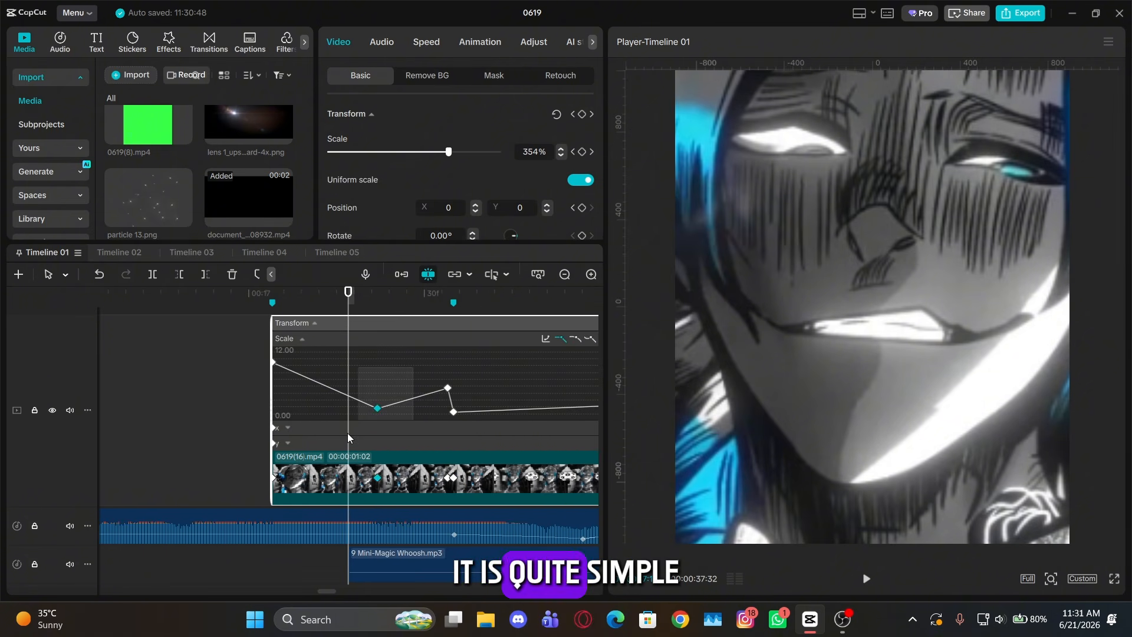
{"action": "scroll", "coordinate": [355, 419], "scroll_direction": "down", "scroll_amount": 2, "text": "ctrl"}
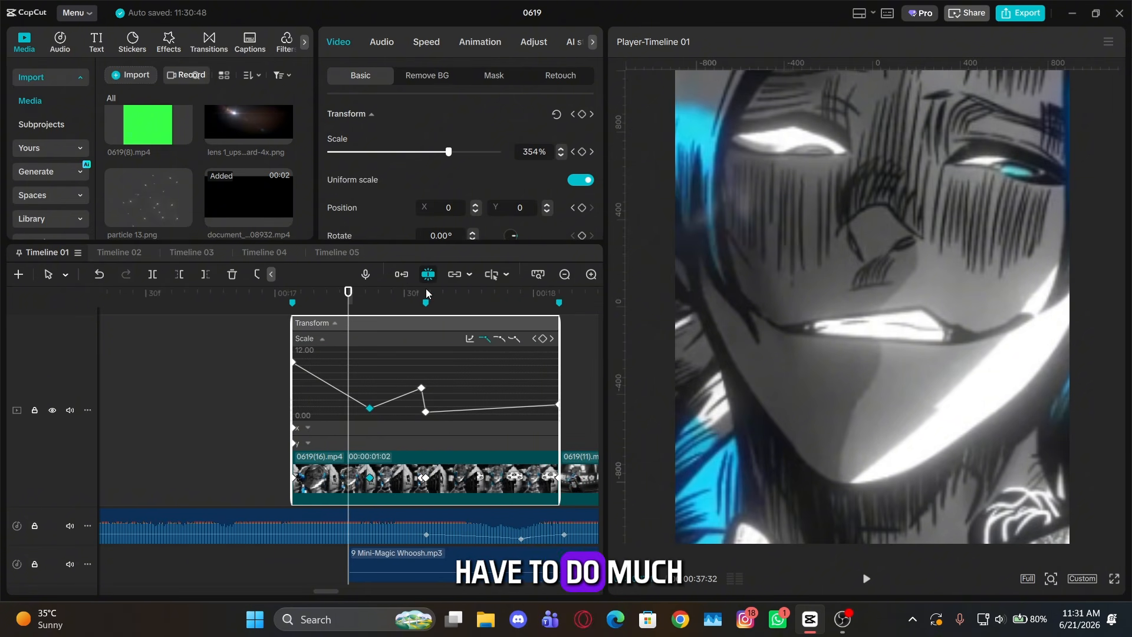
{"action": "left_click", "coordinate": [499, 339]}
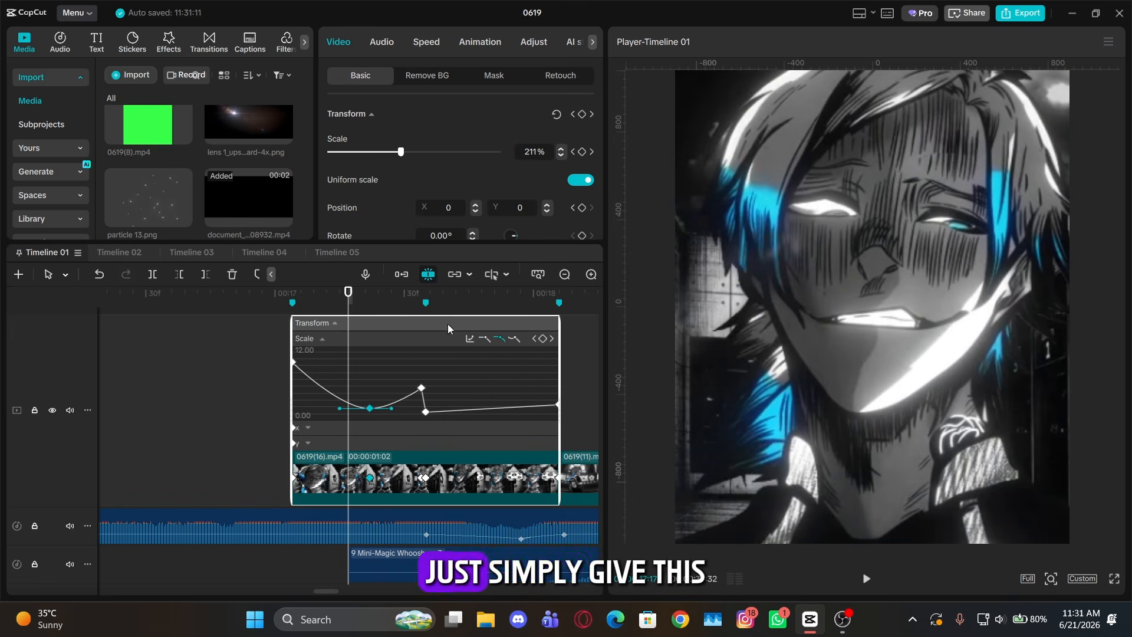
{"action": "left_click", "coordinate": [499, 332]}
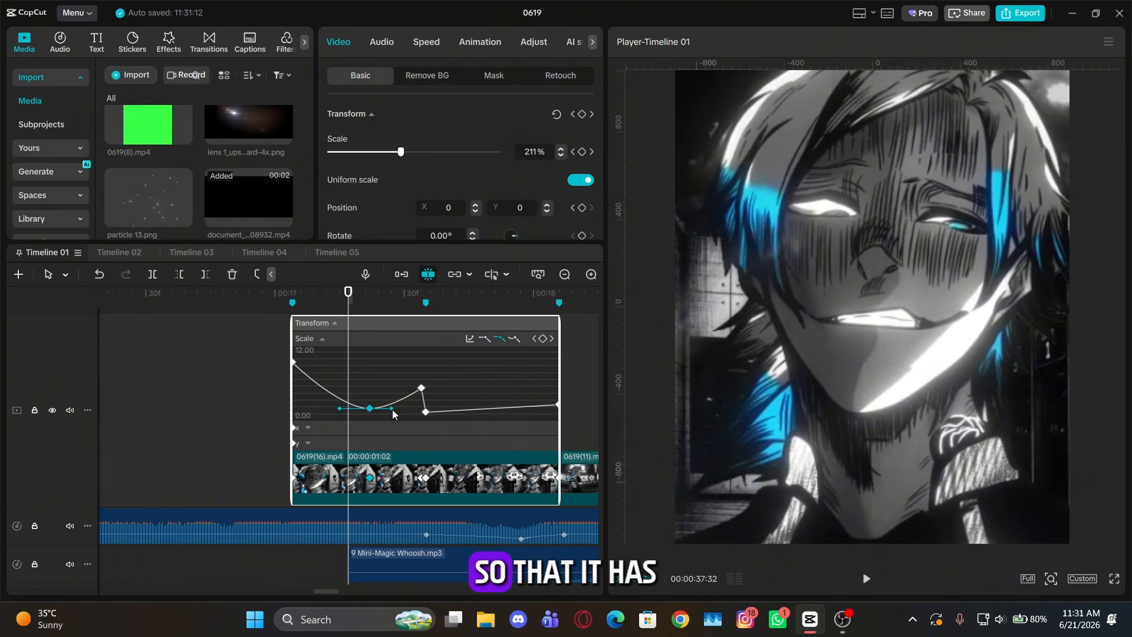
{"action": "left_click", "coordinate": [370, 408]}
{"action": "left_click_drag", "start_coordinate": [386, 389], "coordinate": [409, 415]}
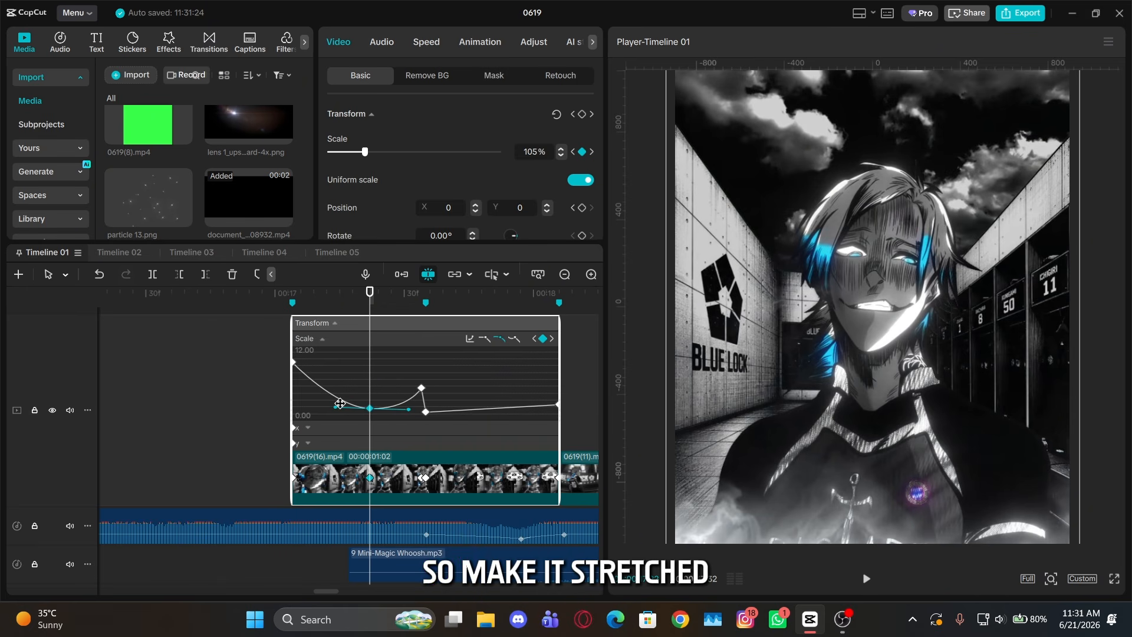
{"action": "left_click_drag", "start_coordinate": [340, 403], "coordinate": [308, 412]}
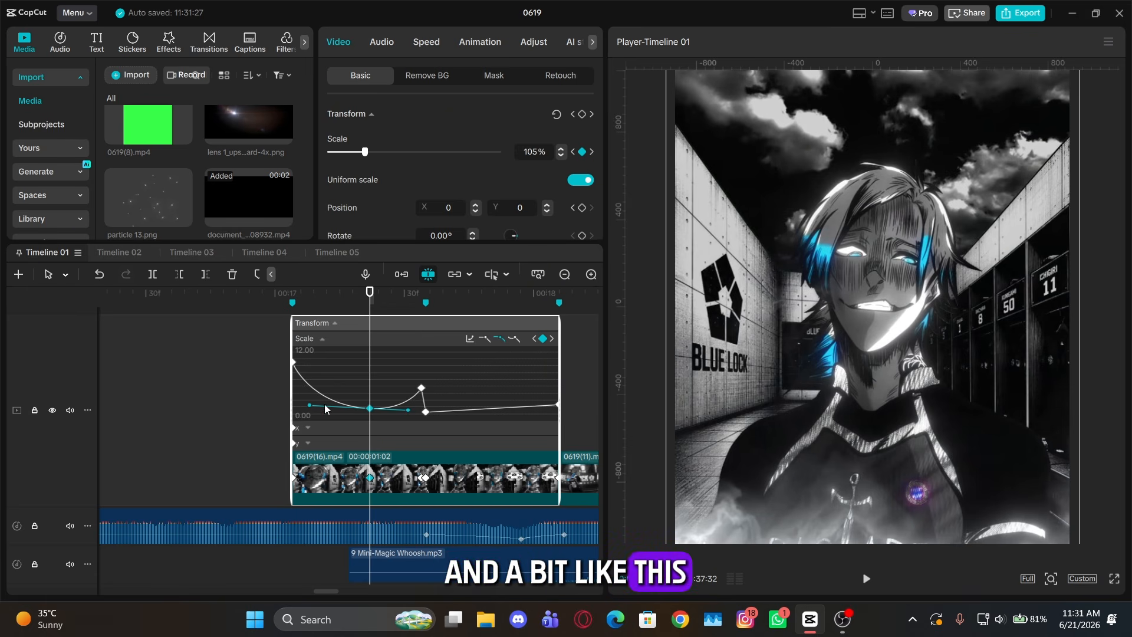
Bend the curve steeply downward at the first Scale keyframe of 0619(16).mp4 and make it rise sharply into the 500% keyframe
{"action": "left_click", "coordinate": [293, 361]}
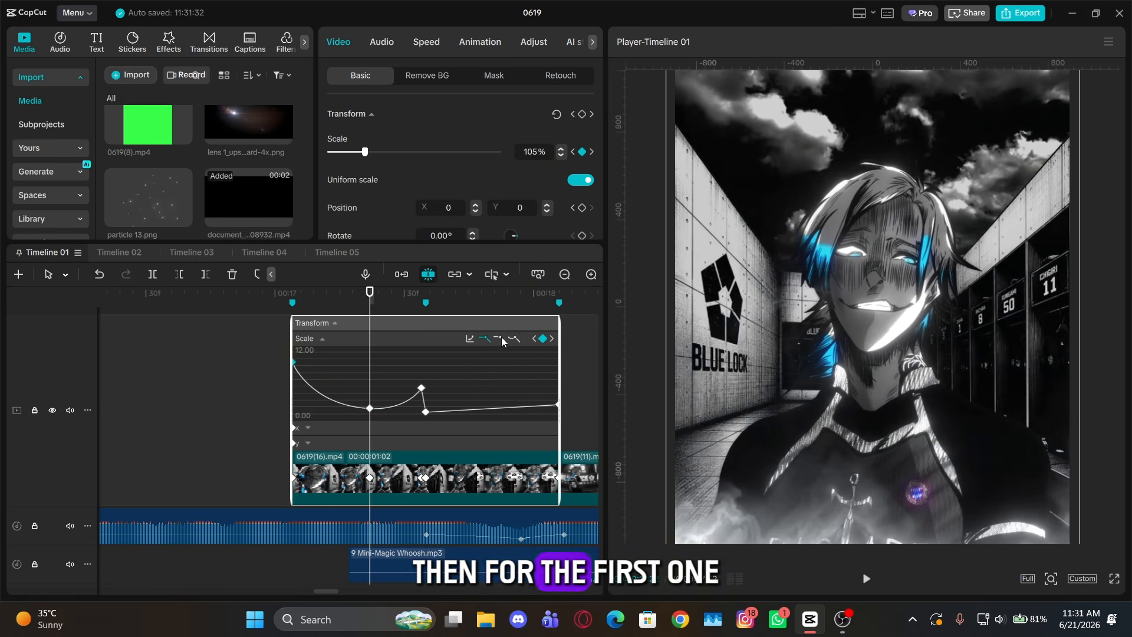
{"action": "left_click_drag", "start_coordinate": [322, 366], "coordinate": [304, 403]}
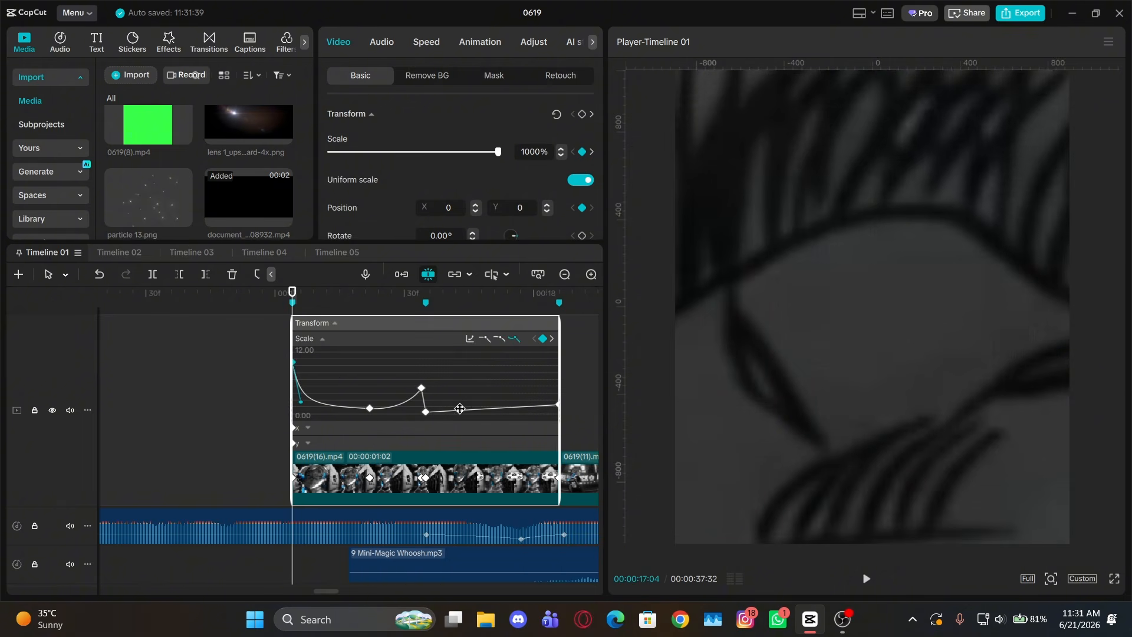
{"action": "left_click", "coordinate": [510, 339]}
{"action": "left_click_drag", "start_coordinate": [399, 388], "coordinate": [416, 405]}
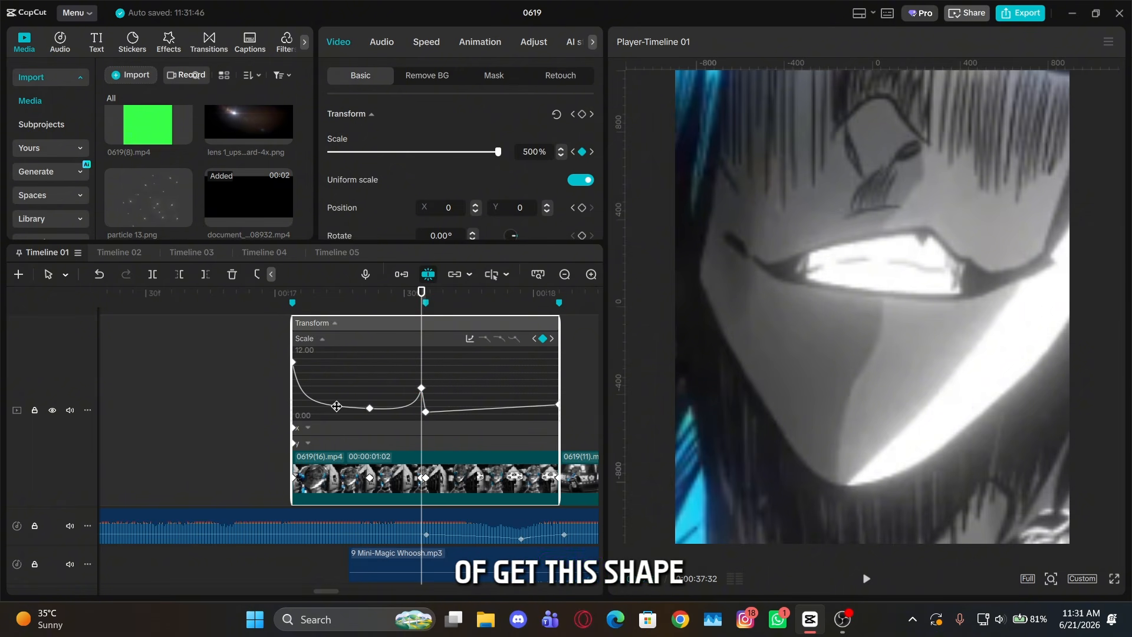
Curve the last Scale keyframe of 0619(16).mp4 and extend its handle back toward the middle beat marker
{"action": "key", "text": "Up"}
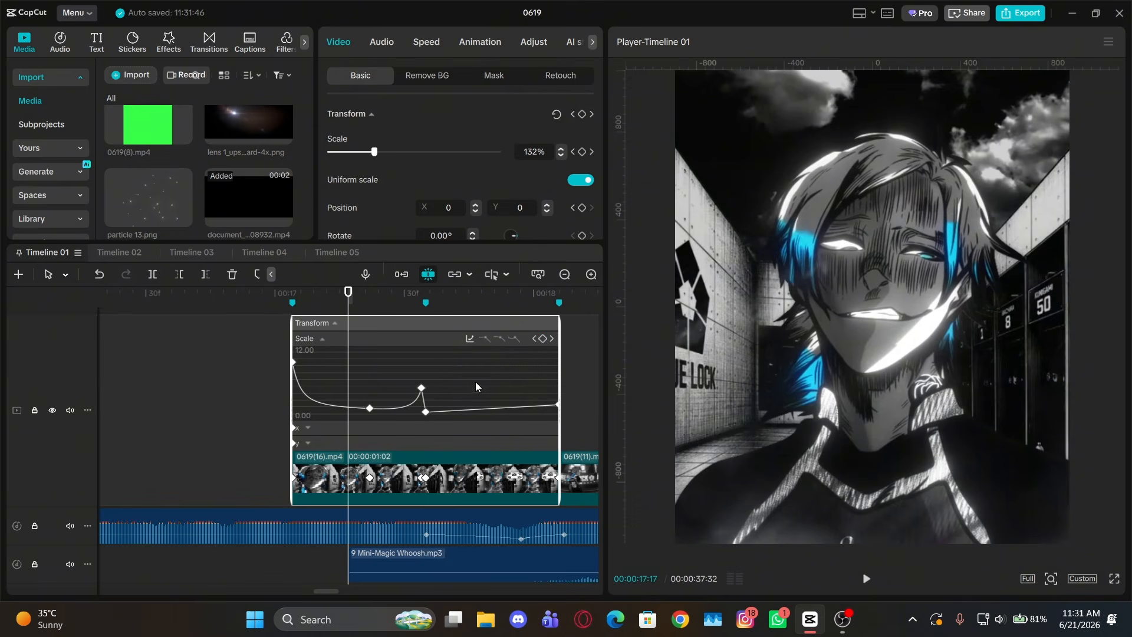
{"action": "left_click_drag", "start_coordinate": [476, 382], "coordinate": [599, 434]}
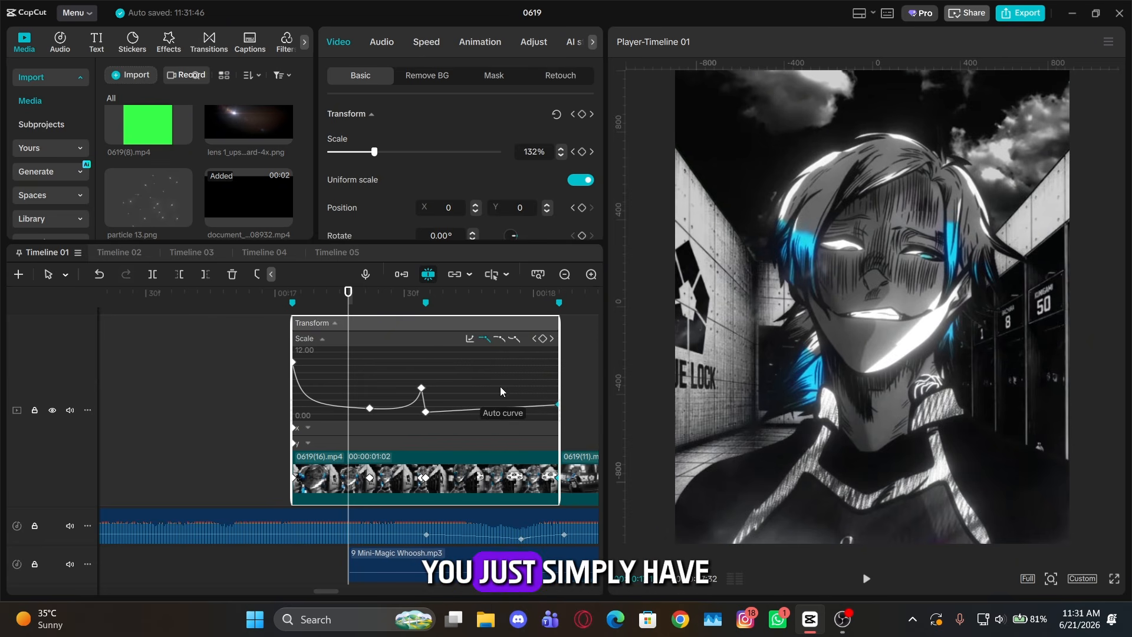
{"action": "key", "text": "Down"}
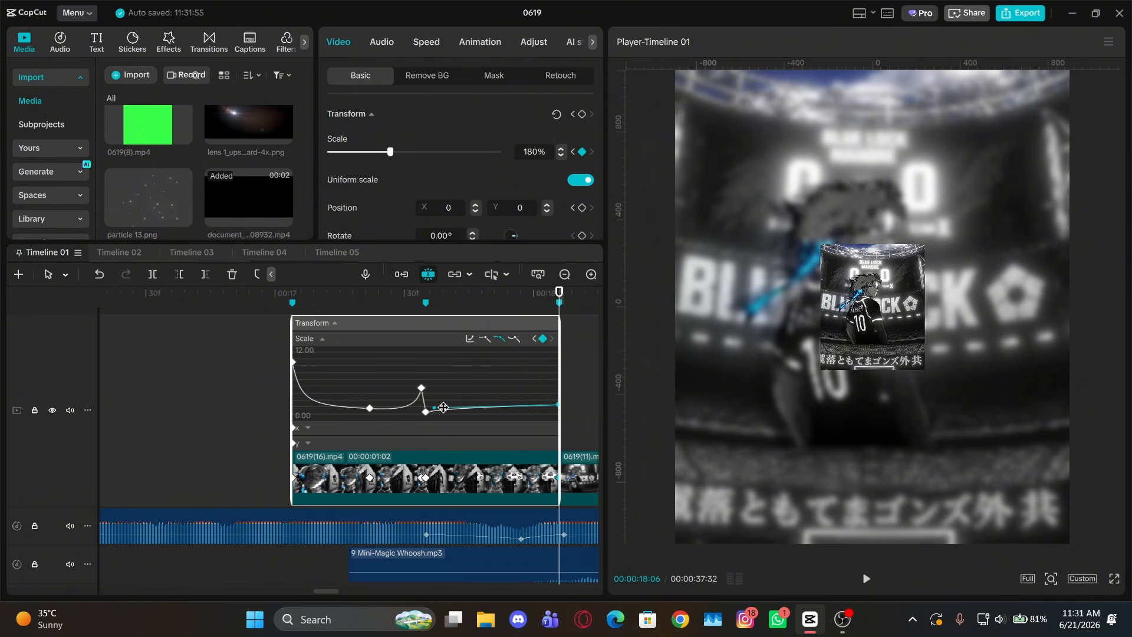
Select all Scale keyframes of 0619(16).mp4 to examine the overall shape of the graph
{"action": "scroll", "coordinate": [541, 370], "scroll_direction": "down", "scroll_amount": 5}
{"action": "left_click_drag", "start_coordinate": [541, 369], "coordinate": [196, 419]}
{"action": "scroll", "coordinate": [689, 320], "scroll_direction": "up", "scroll_amount": 3}
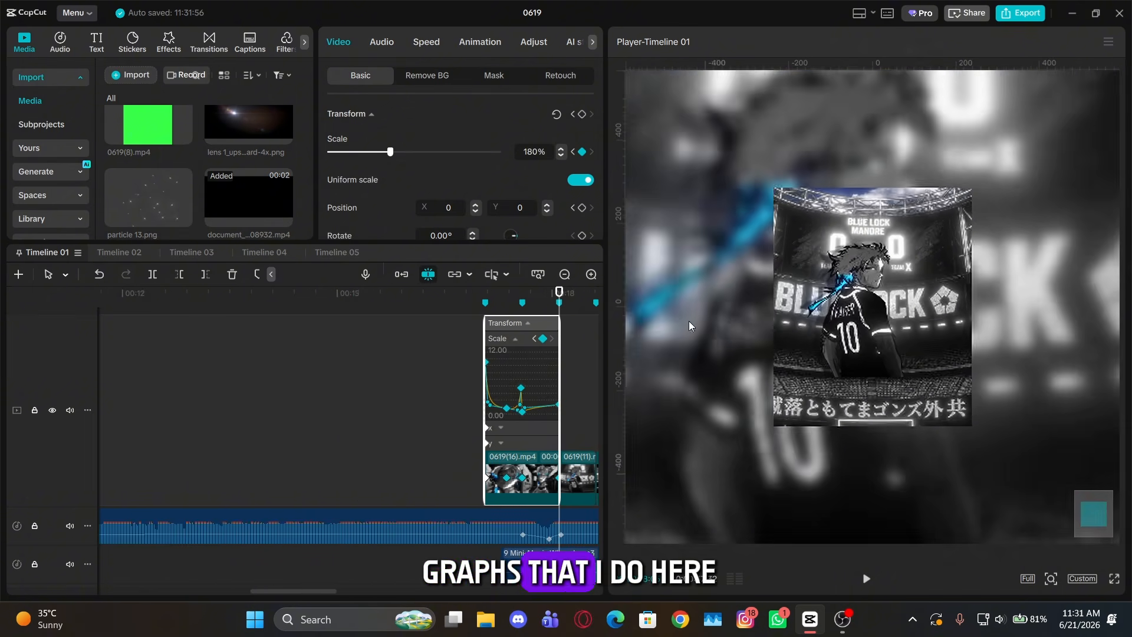
{"action": "scroll", "coordinate": [747, 332], "scroll_direction": "down", "scroll_amount": 5}
{"action": "scroll", "coordinate": [929, 321], "scroll_direction": "up", "scroll_amount": 2}
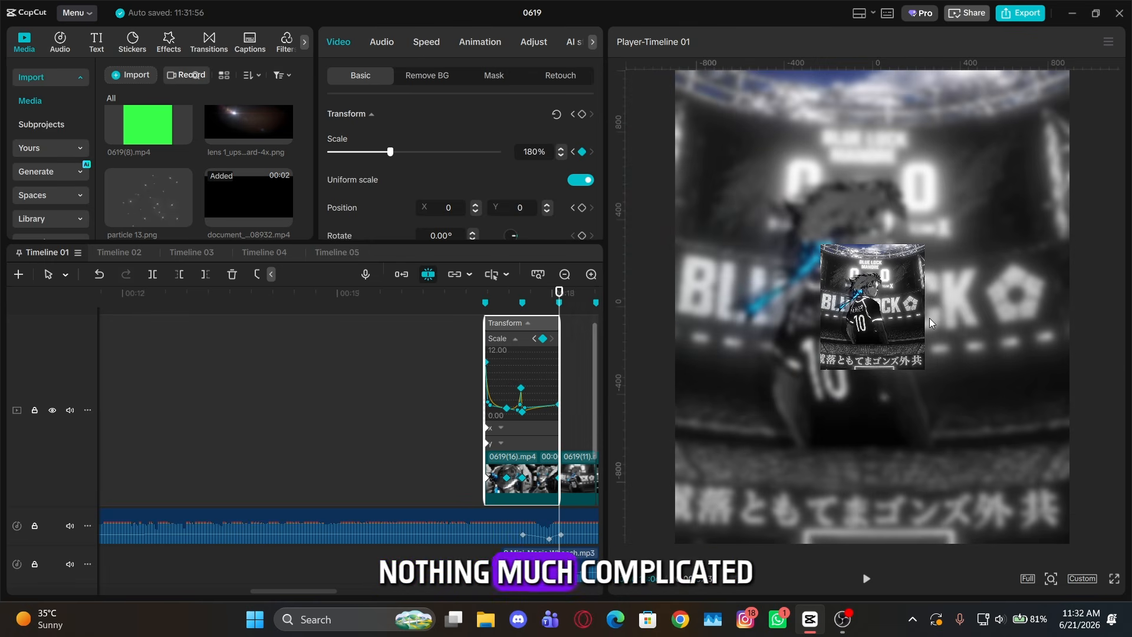
{"action": "scroll", "coordinate": [531, 382], "scroll_direction": "up", "scroll_amount": 4}
{"action": "scroll", "coordinate": [526, 383], "scroll_direction": "up", "scroll_amount": 2}
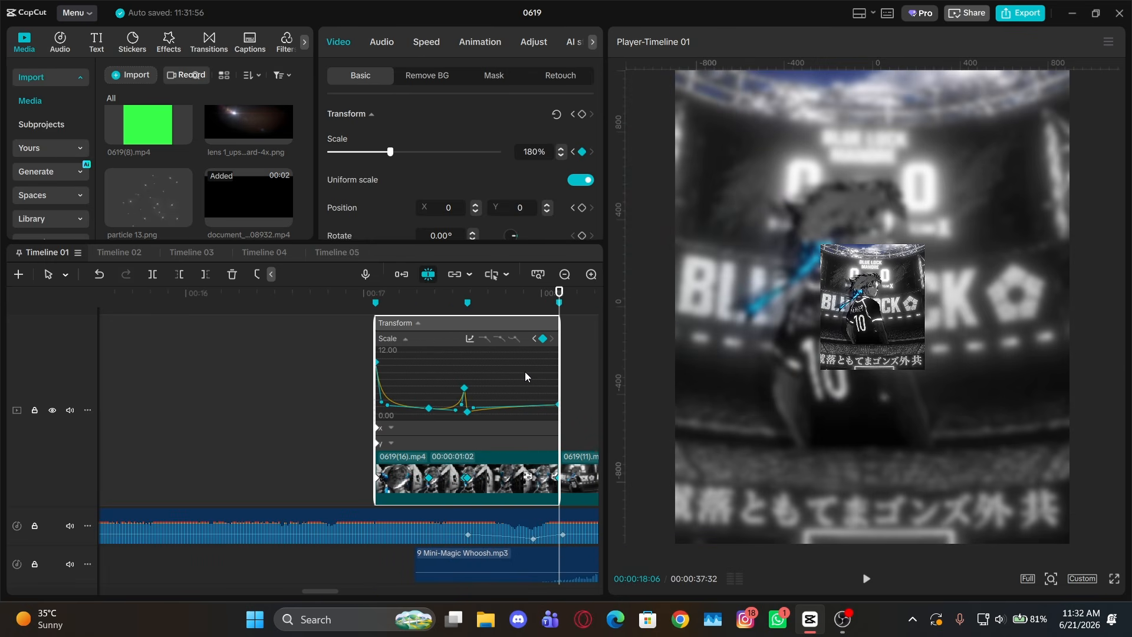
Close the keyframe graph and play 0619(16).mp4 from just before its start to check the smoothed zoom
{"action": "key", "text": "alt+k"}
{"action": "left_click", "coordinate": [360, 345]}
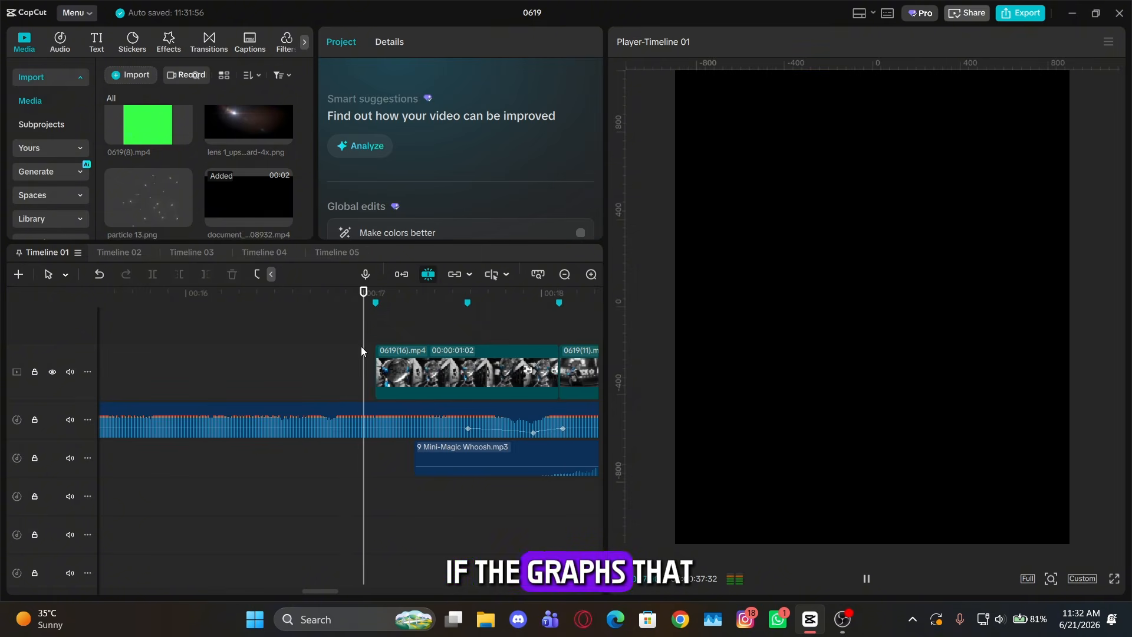
{"action": "key", "text": "space"}
{"action": "left_click", "coordinate": [361, 352]}
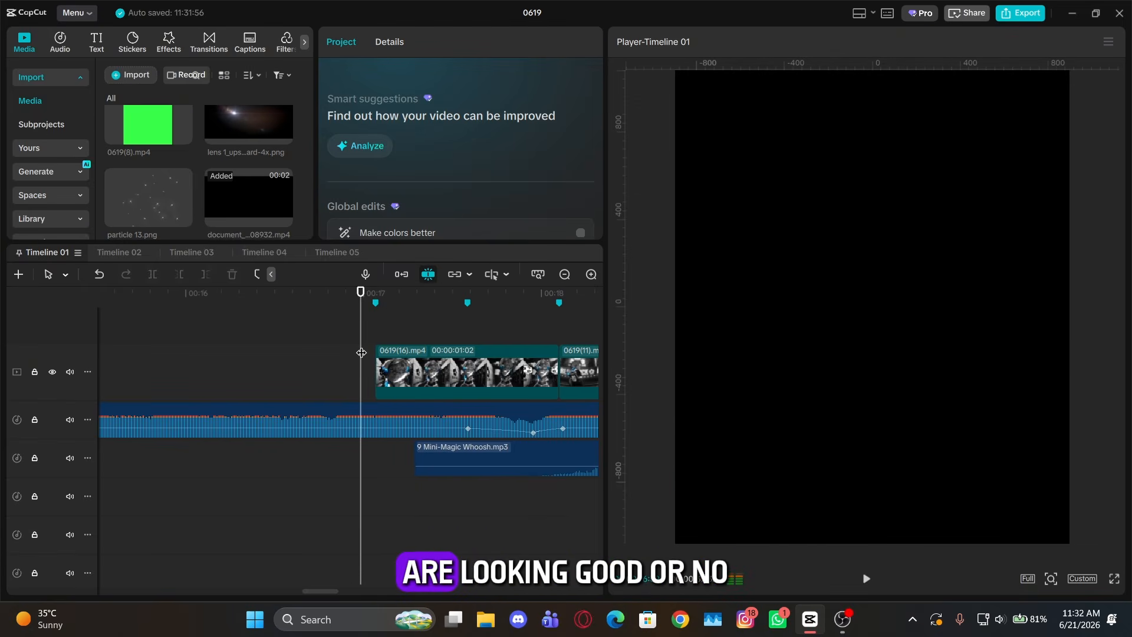
{"action": "left_click", "coordinate": [362, 352]}
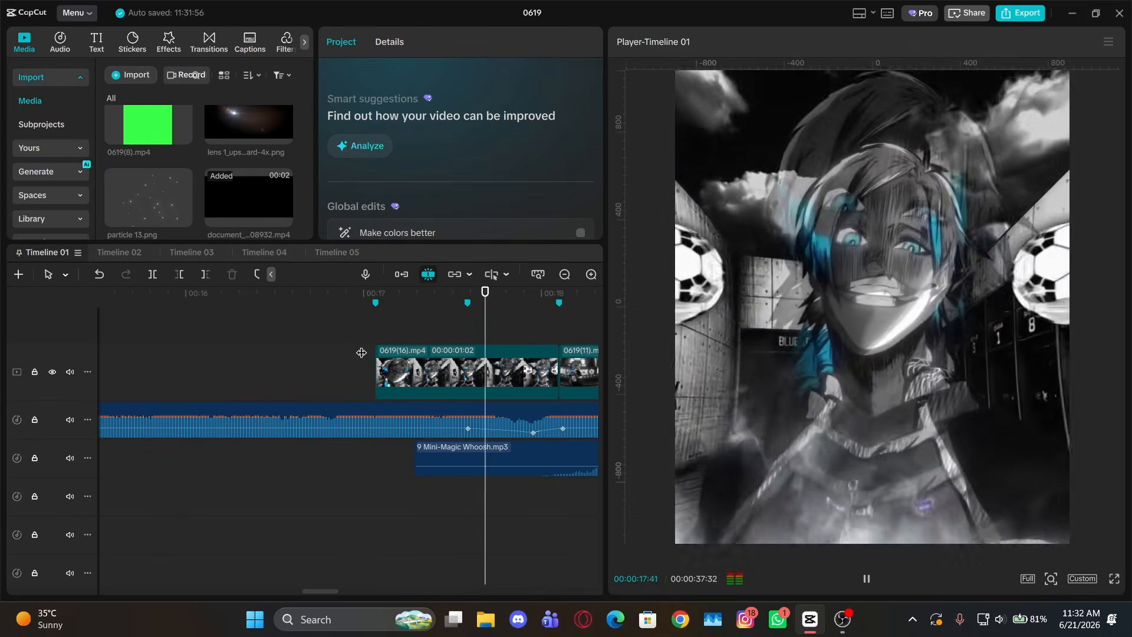
{"action": "key", "text": "space"}
Open the Scale graph of 0619(11).mp4, curve its last keyframe and stretch the handle back almost to the clip's start
{"action": "scroll", "coordinate": [183, 371], "scroll_direction": "right", "scroll_amount": 3}
{"action": "left_click", "coordinate": [198, 339]}
{"action": "scroll", "coordinate": [235, 349], "scroll_direction": "right", "scroll_amount": 3}
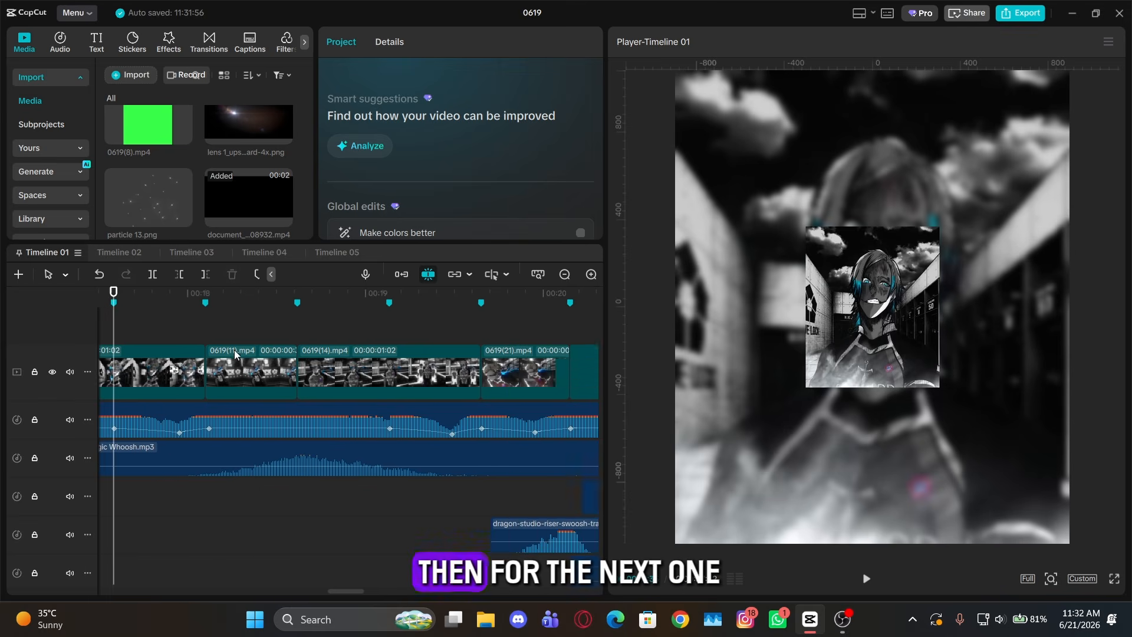
{"action": "left_click", "coordinate": [234, 352]}
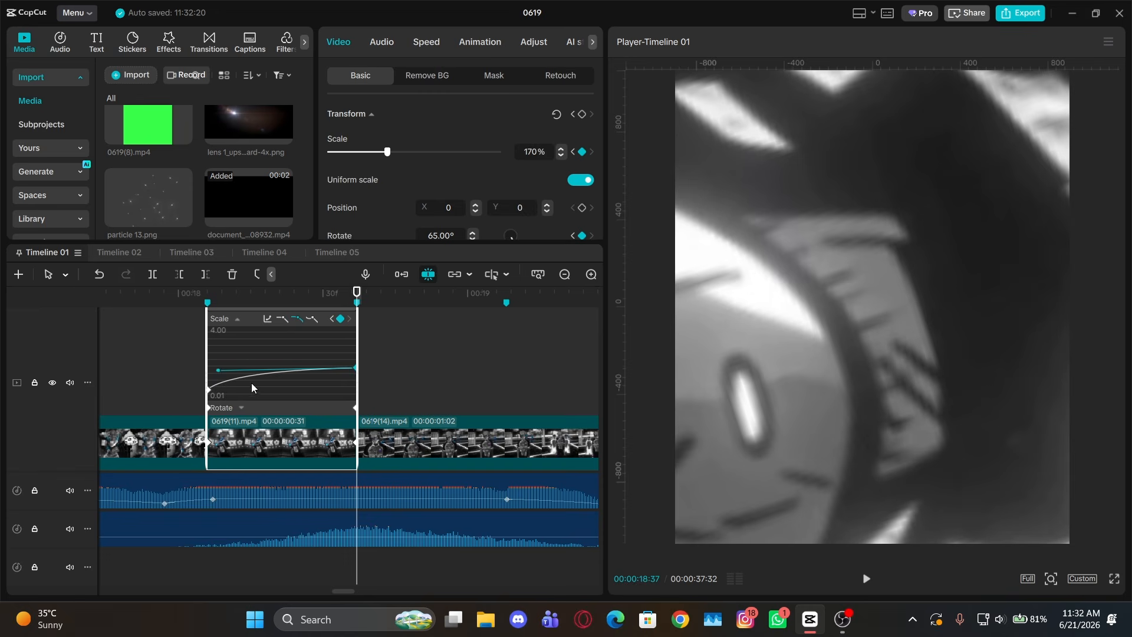
{"action": "left_click", "coordinate": [297, 318]}
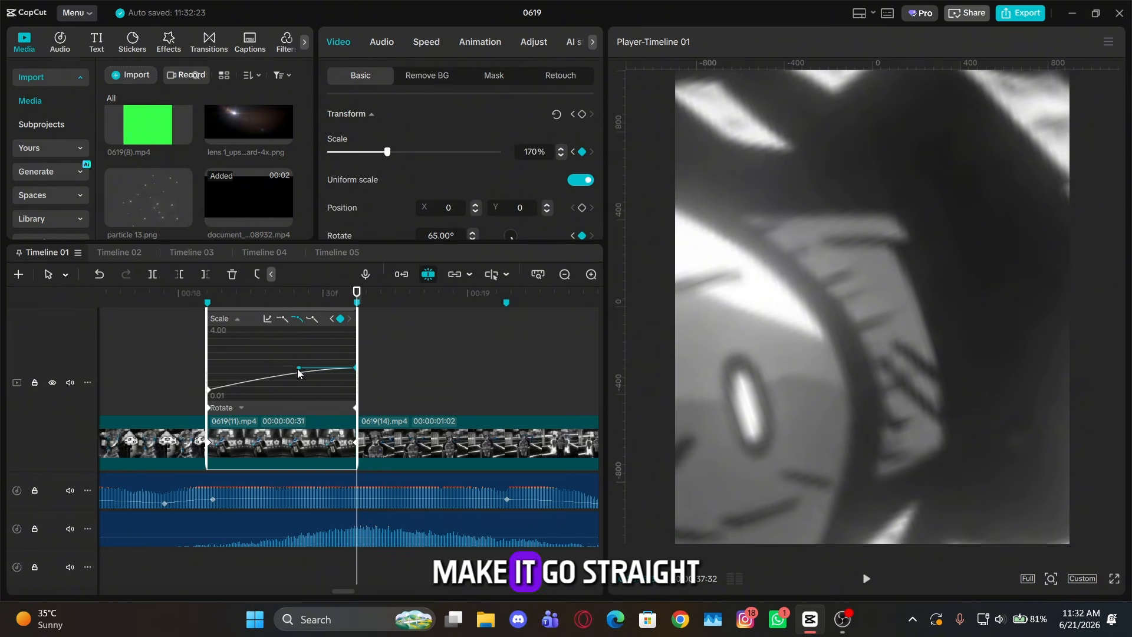
{"action": "left_click_drag", "start_coordinate": [297, 372], "coordinate": [221, 376]}
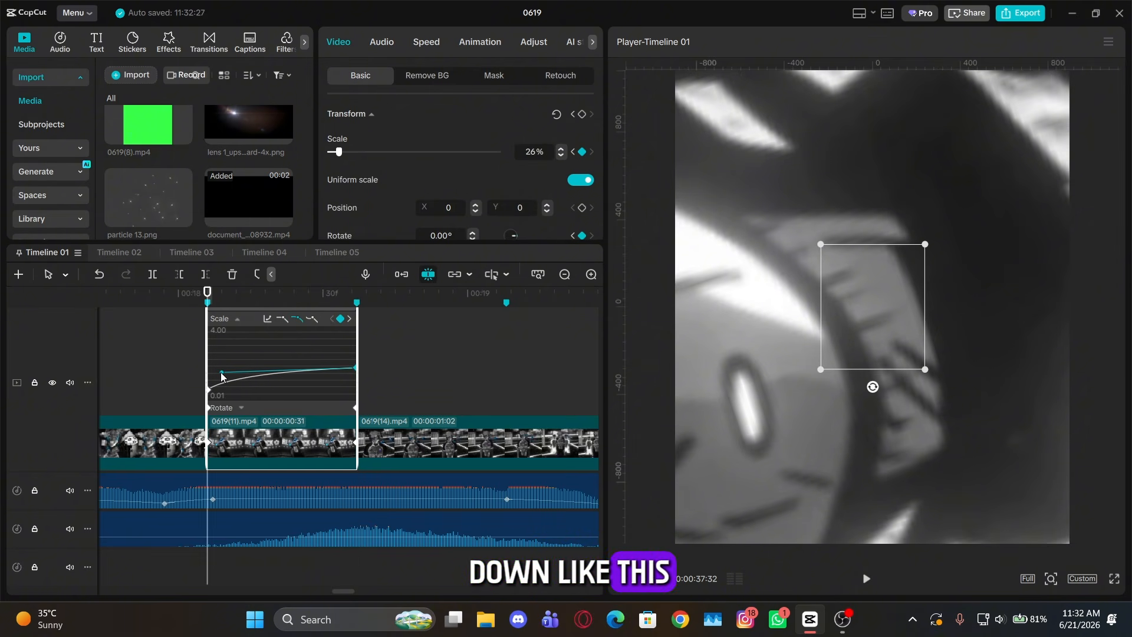
Open the Rotate graph of 0619(11).mp4, curve its first keyframe and stretch the handle flat toward the clip's end
{"action": "left_click", "coordinate": [269, 406]}
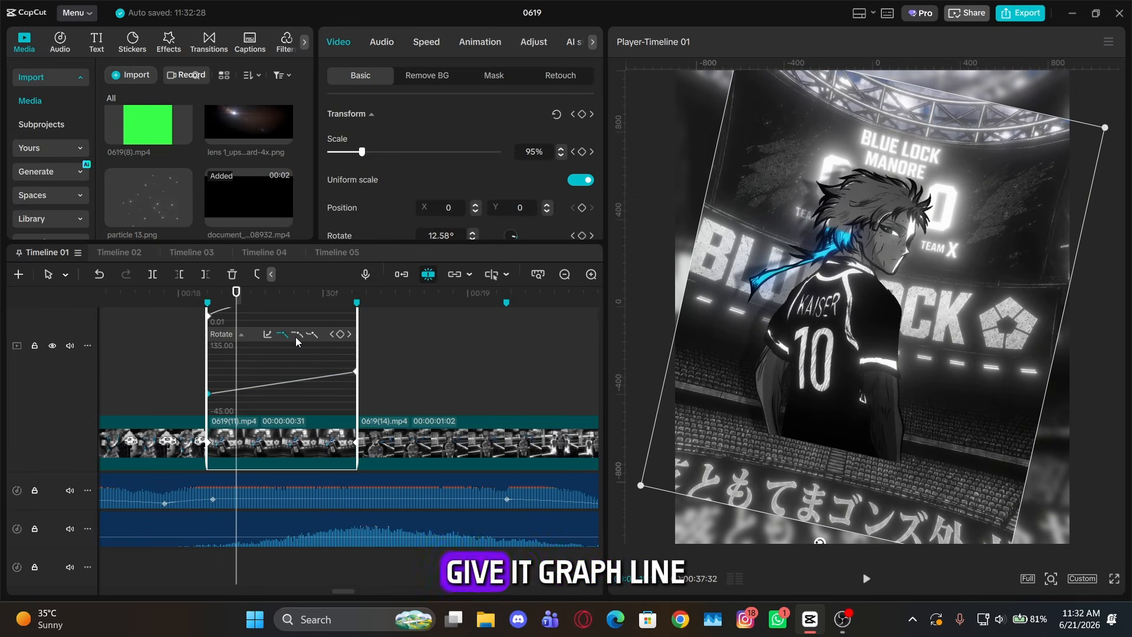
{"action": "left_click", "coordinate": [303, 321]}
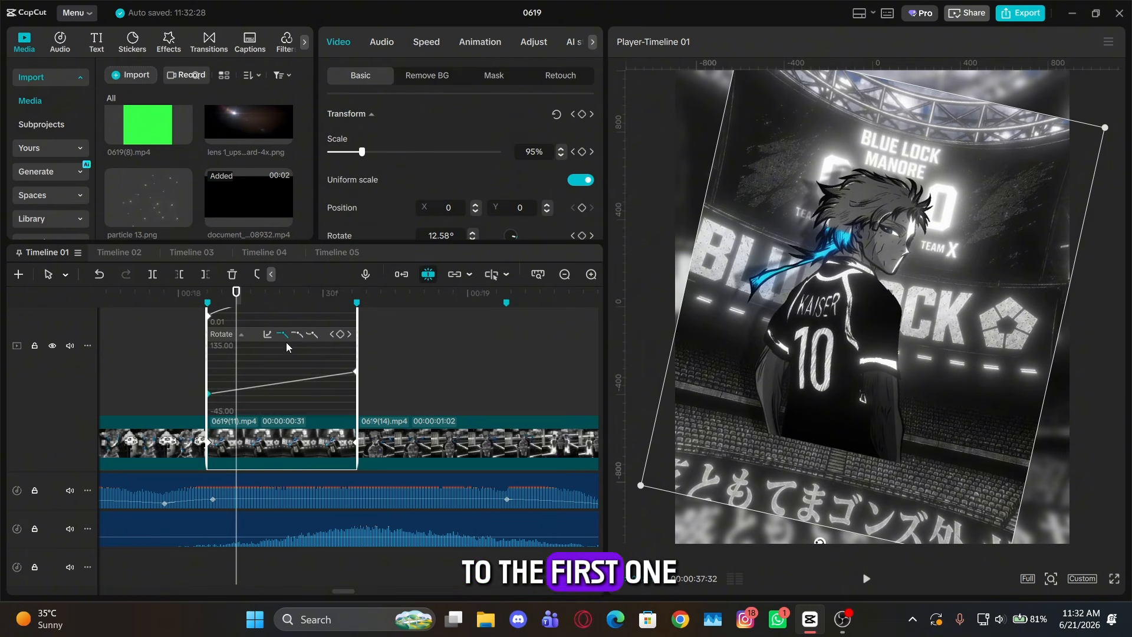
{"action": "left_click", "coordinate": [299, 334]}
{"action": "left_click_drag", "start_coordinate": [263, 395], "coordinate": [321, 396]}
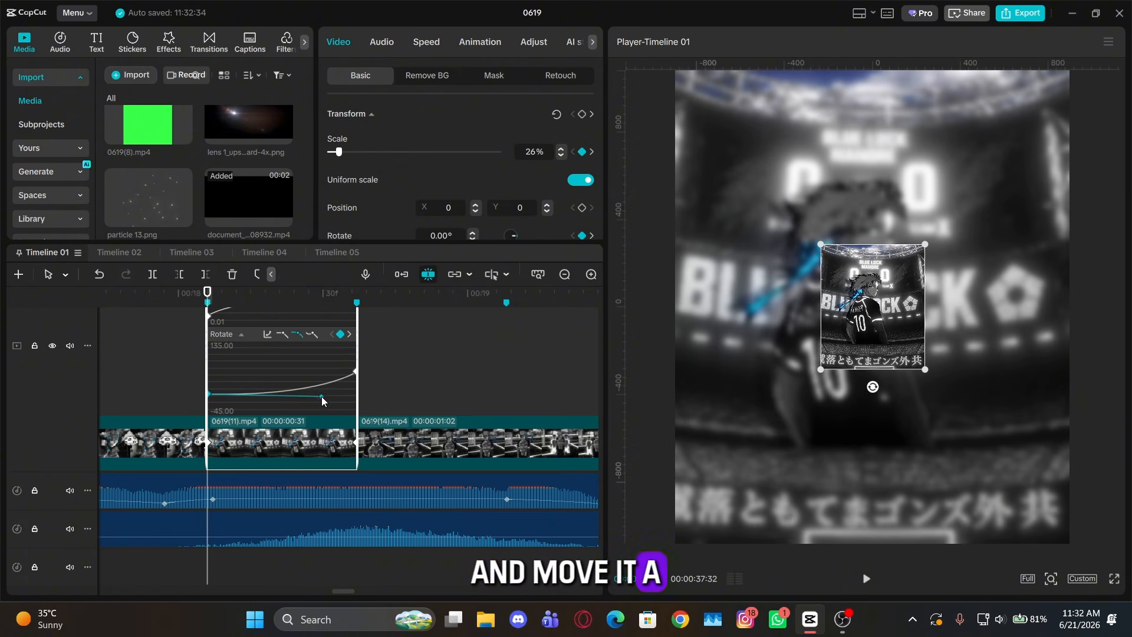
Step frame by frame through 0619(11).mp4 from its start to check how the rotation builds up
{"action": "left_click", "coordinate": [331, 334]}
{"action": "key", "text": "Right"}
{"action": "key", "text": "Right"}
{"action": "key", "text": "Right"}
{"action": "key", "text": "Right"}
{"action": "key", "text": "Right"}
{"action": "key", "text": "Right"}
{"action": "key", "text": "Right"}
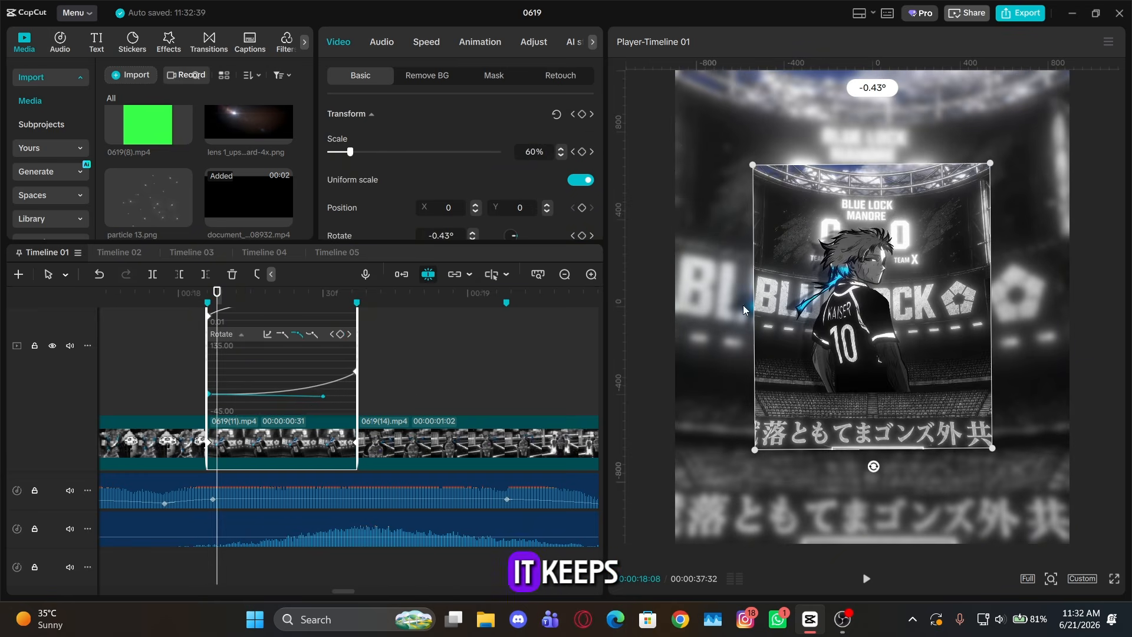
{"action": "left_click", "coordinate": [324, 397]}
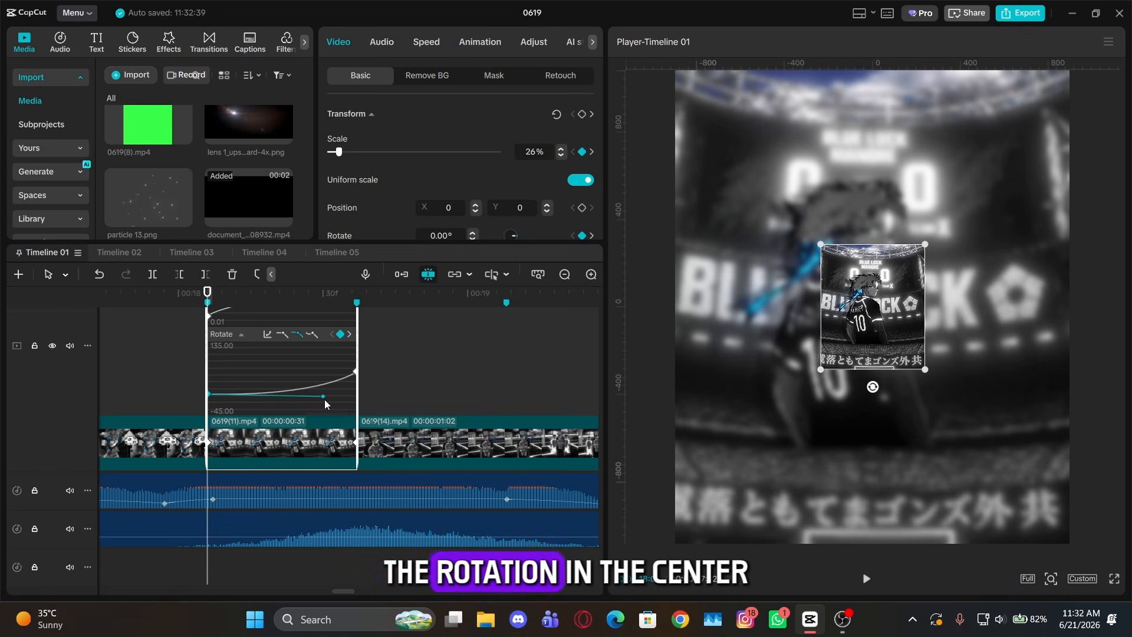
{"action": "key", "text": "Right"}
{"action": "key", "text": "Right"}
{"action": "key", "text": "Right"}
{"action": "key", "text": "Right"}
{"action": "key", "text": "Right"}
{"action": "key", "text": "Right"}
{"action": "key", "text": "Right"}
{"action": "key", "text": "Right"}
{"action": "key", "text": "Right"}
{"action": "key", "text": "Right"}
{"action": "key", "text": "Right"}
{"action": "key", "text": "Right"}
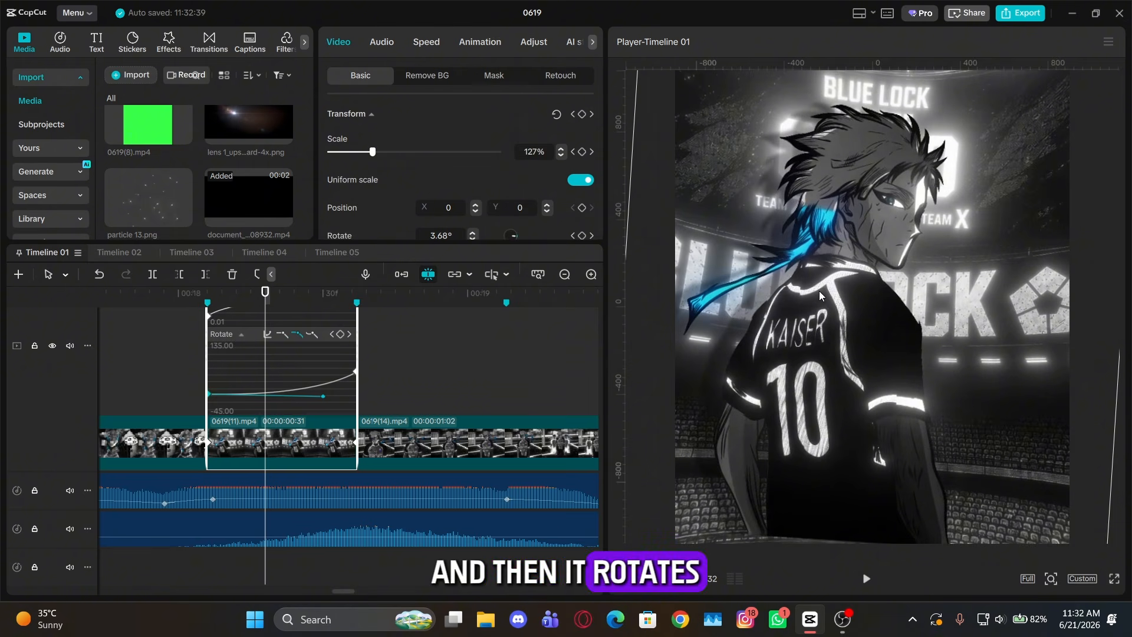
{"action": "key", "text": "Right"}
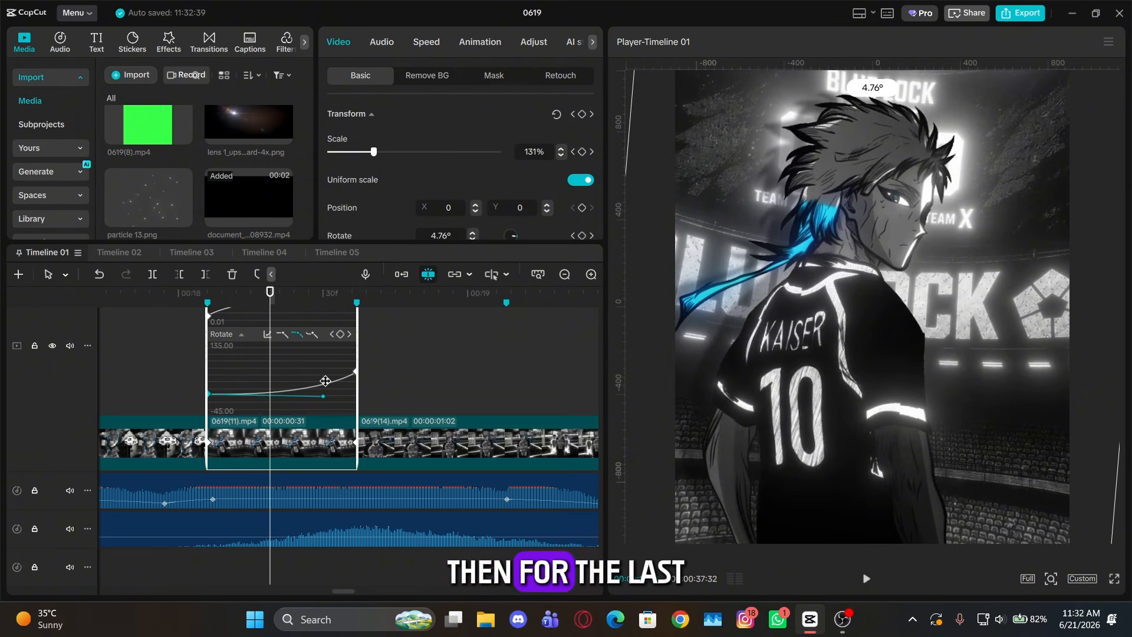
{"action": "key", "text": "Right"}
{"action": "key", "text": "Right"}
{"action": "key", "text": "Right"}
{"action": "key", "text": "Right"}
{"action": "key", "text": "Right"}
{"action": "key", "text": "Right"}
{"action": "key", "text": "Right"}
{"action": "key", "text": "Right"}
{"action": "key", "text": "Right"}
{"action": "key", "text": "Right"}
{"action": "key", "text": "Right"}
{"action": "key", "text": "Right"}
{"action": "key", "text": "Right"}
{"action": "key", "text": "Right"}
{"action": "key", "text": "Right"}
{"action": "key", "text": "Right"}
{"action": "key", "text": "Right"}
{"action": "key", "text": "Right"}
{"action": "key", "text": "Right"}
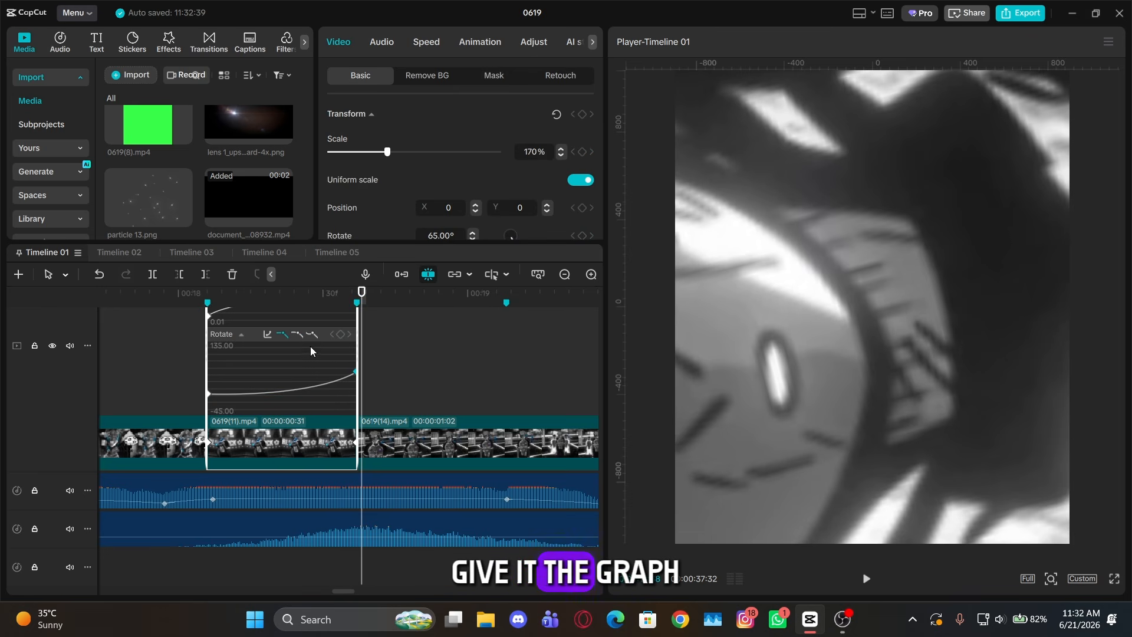
Curve the last Rotate keyframe of 0619(11).mp4 and pull its handle down so the rotation rises steeply near the end
{"action": "left_click", "coordinate": [298, 335]}
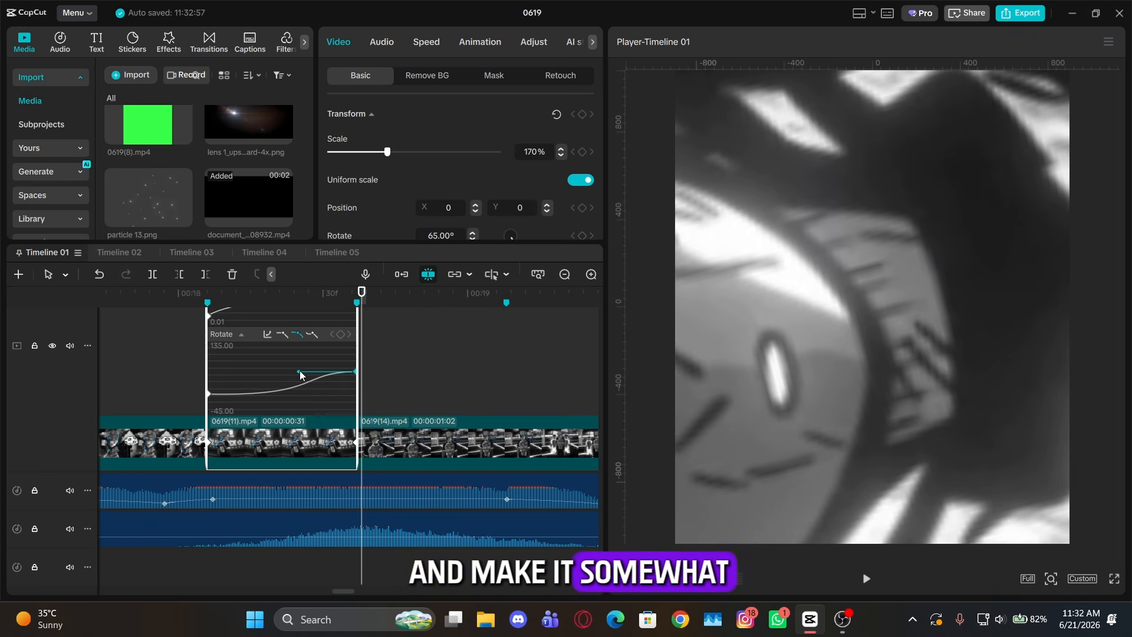
{"action": "left_click_drag", "start_coordinate": [301, 373], "coordinate": [337, 396]}
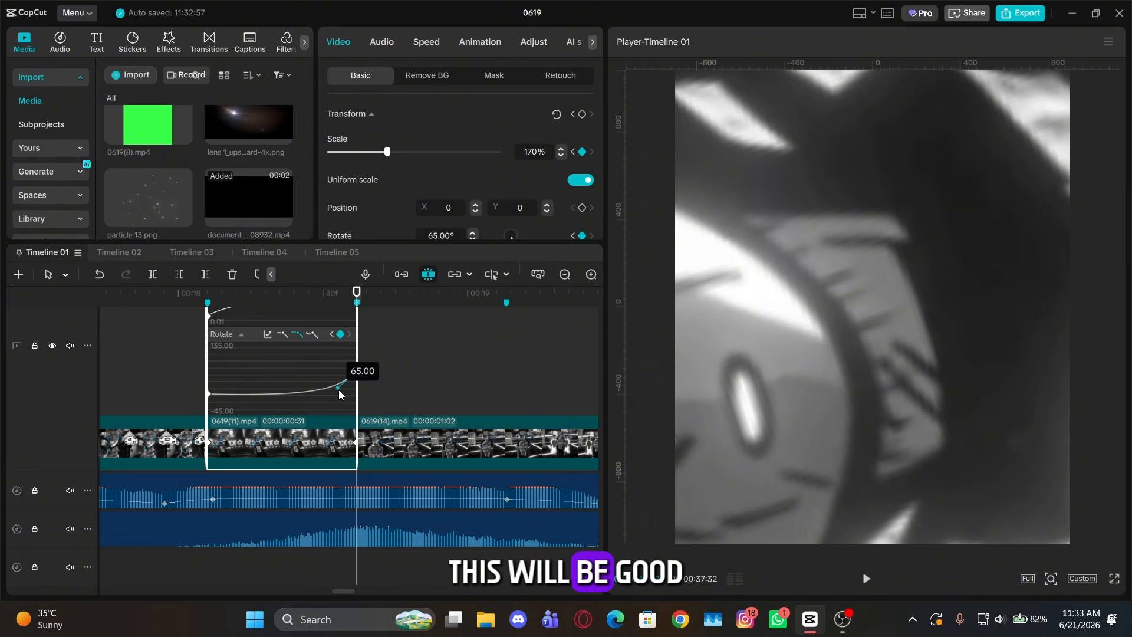
{"action": "left_click_drag", "start_coordinate": [338, 391], "coordinate": [330, 394]}
Play 0619(11).mp4 from its start, and again from the end of 0619(16).mp4, to check the smoothed zoom and rotation
{"action": "key", "text": "Up"}
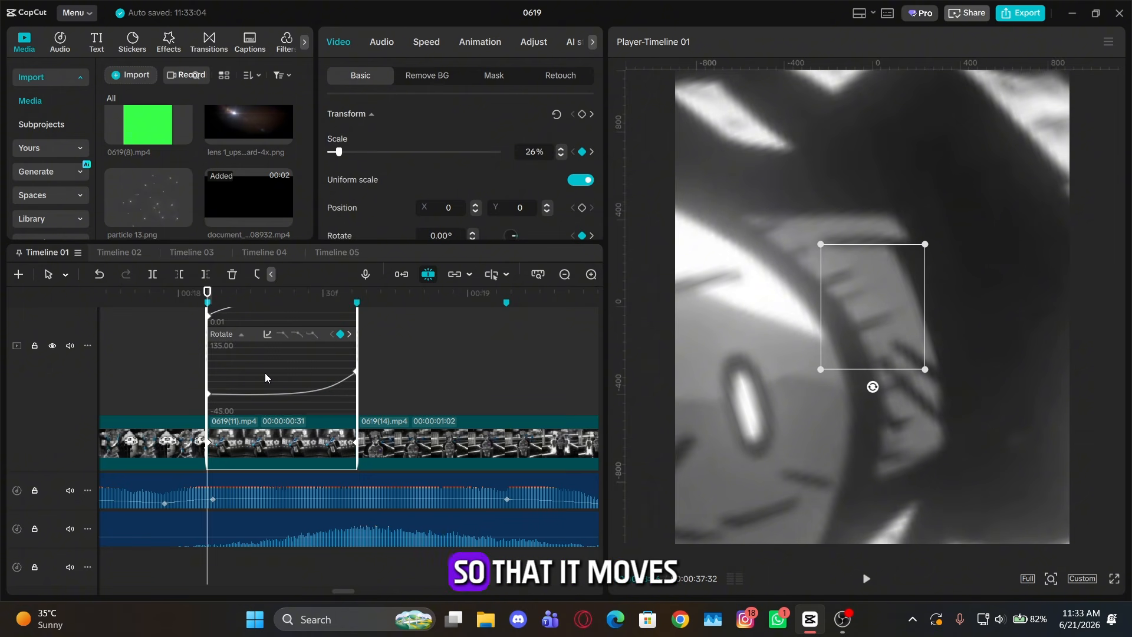
{"action": "key", "text": "space"}
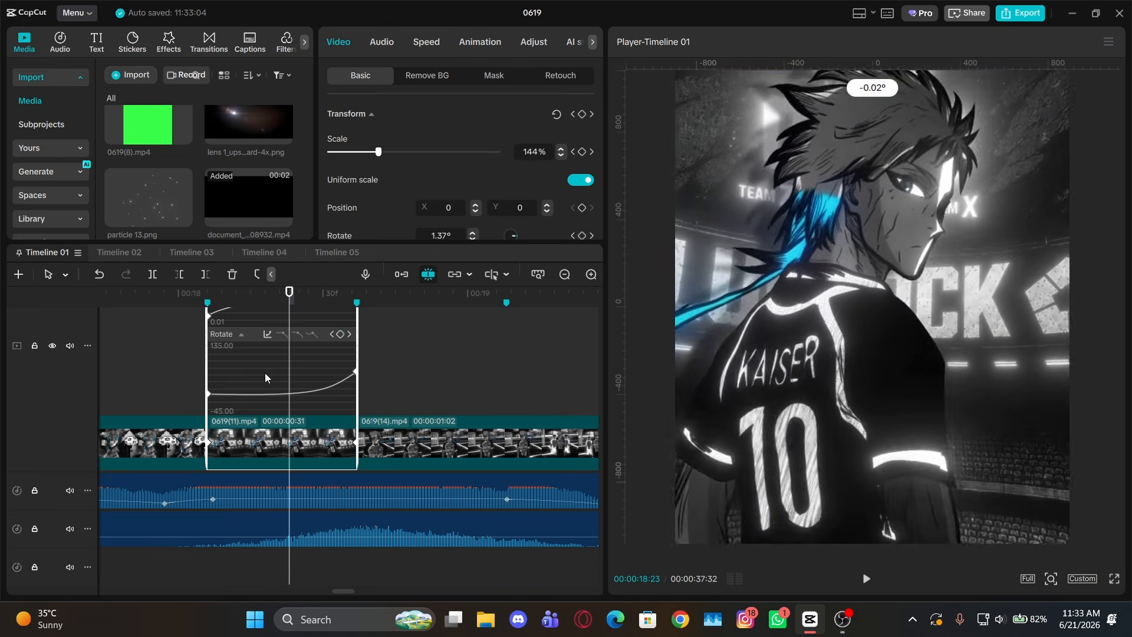
{"action": "left_click", "coordinate": [105, 360]}
{"action": "key", "text": "space"}
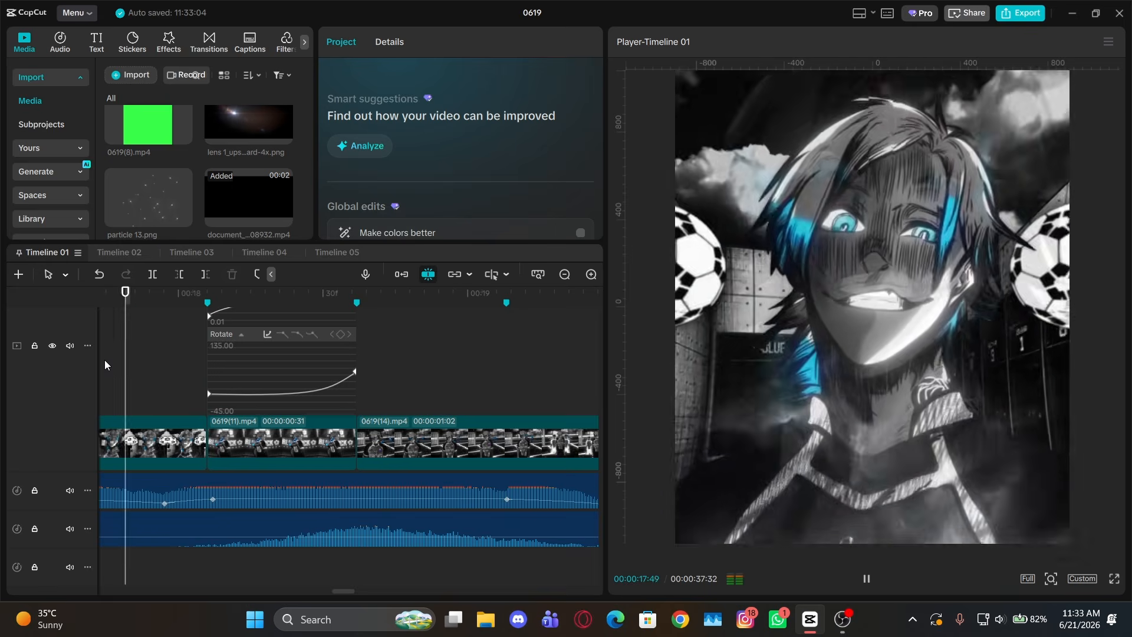
Play the second half of 0619(16).mp4 up to the start of 0619(11).mp4 to check the zoom
{"action": "left_click", "coordinate": [104, 359]}
{"action": "key", "text": "space"}
{"action": "key", "text": "space"}
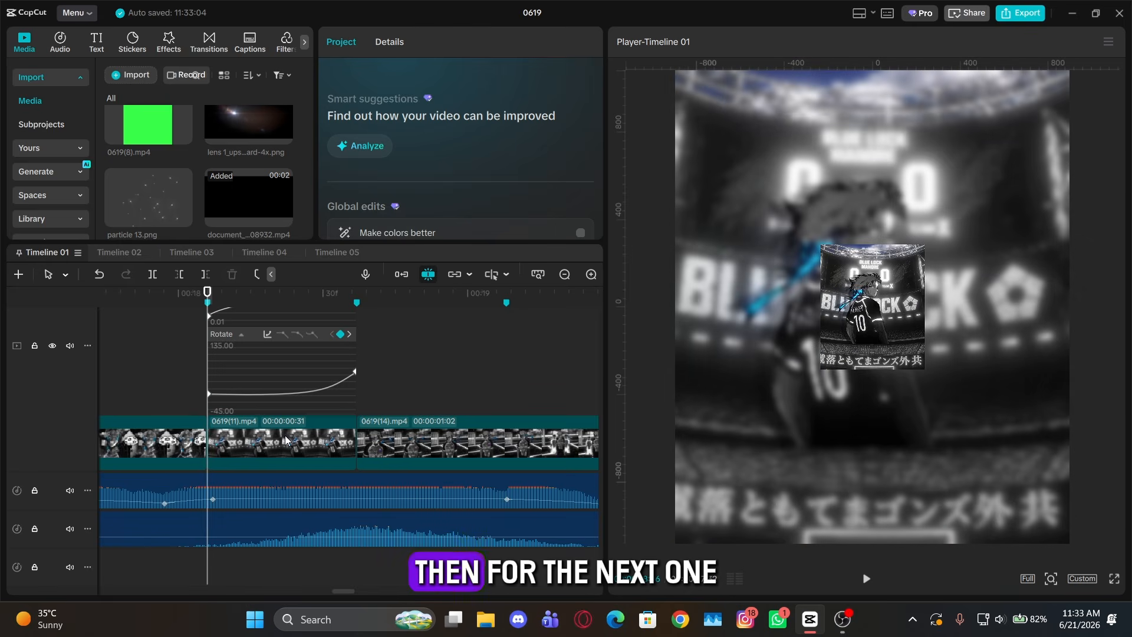
Open the Scale graph of 0619(14).mp4 from its keyframes
{"action": "left_click", "coordinate": [288, 426]}
{"action": "key", "text": "Down"}
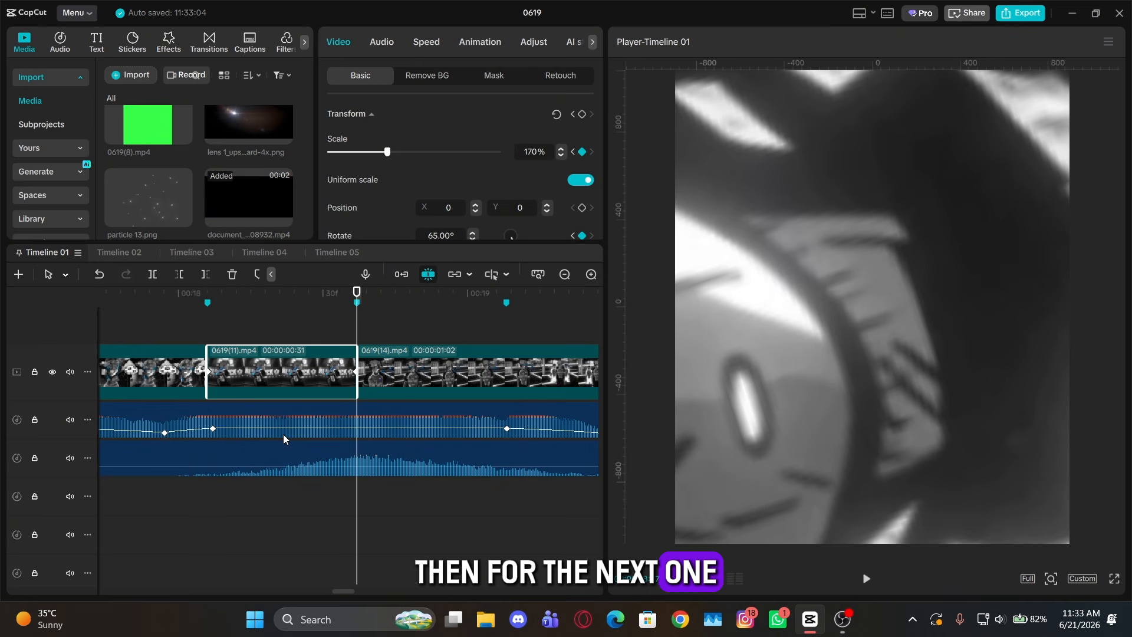
{"action": "left_click", "coordinate": [410, 385]}
{"action": "scroll", "coordinate": [411, 384], "scroll_direction": "right", "scroll_amount": 2}
{"action": "scroll", "coordinate": [412, 384], "scroll_direction": "down", "scroll_amount": 3}
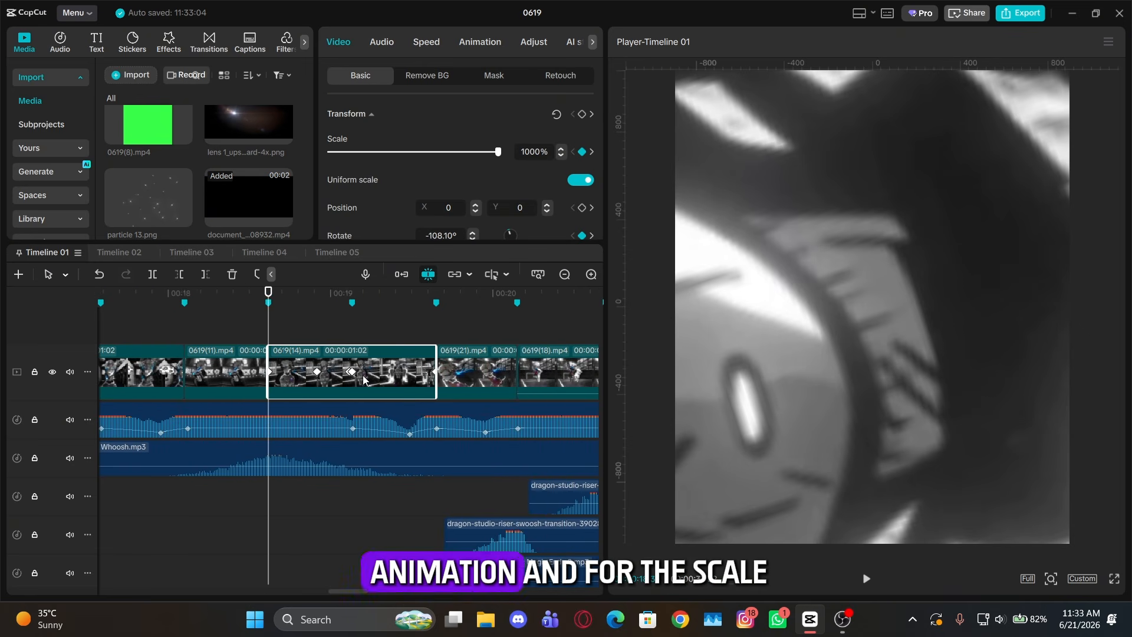
{"action": "double_click", "coordinate": [351, 372]}
{"action": "left_click", "coordinate": [311, 322]}
{"action": "left_click", "coordinate": [298, 337]}
{"action": "scroll", "coordinate": [329, 382], "scroll_direction": "up", "scroll_amount": 3}
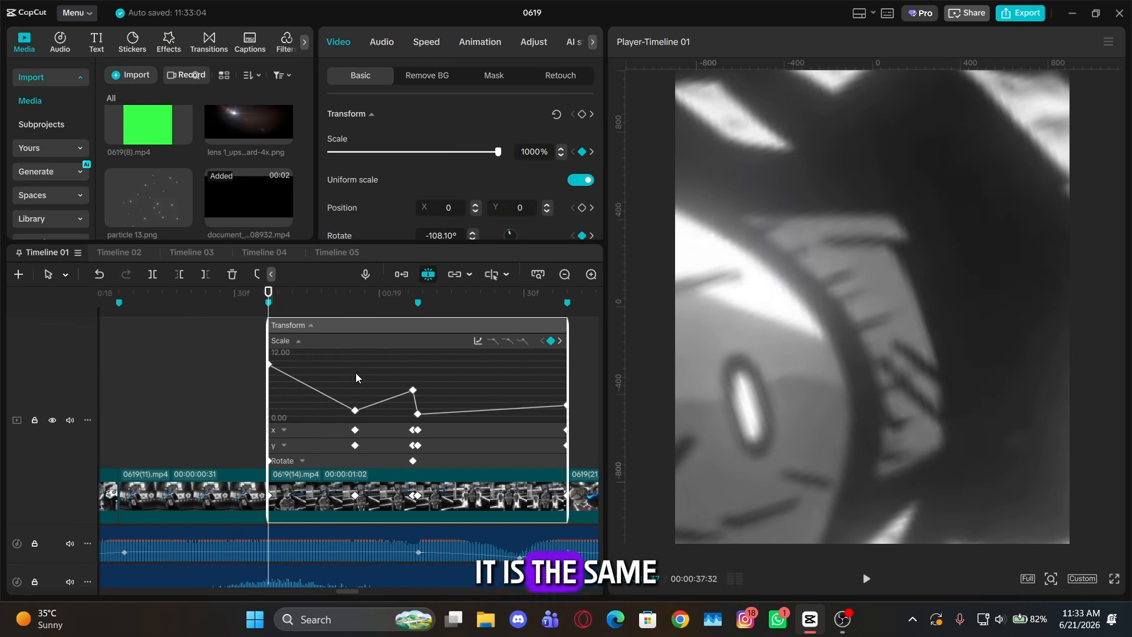
Curve the second Scale keyframe of 0619(14).mp4 and stretch its flat handles outward on both sides
{"action": "left_click_drag", "start_coordinate": [369, 383], "coordinate": [304, 450]}
{"action": "left_click", "coordinate": [509, 341]}
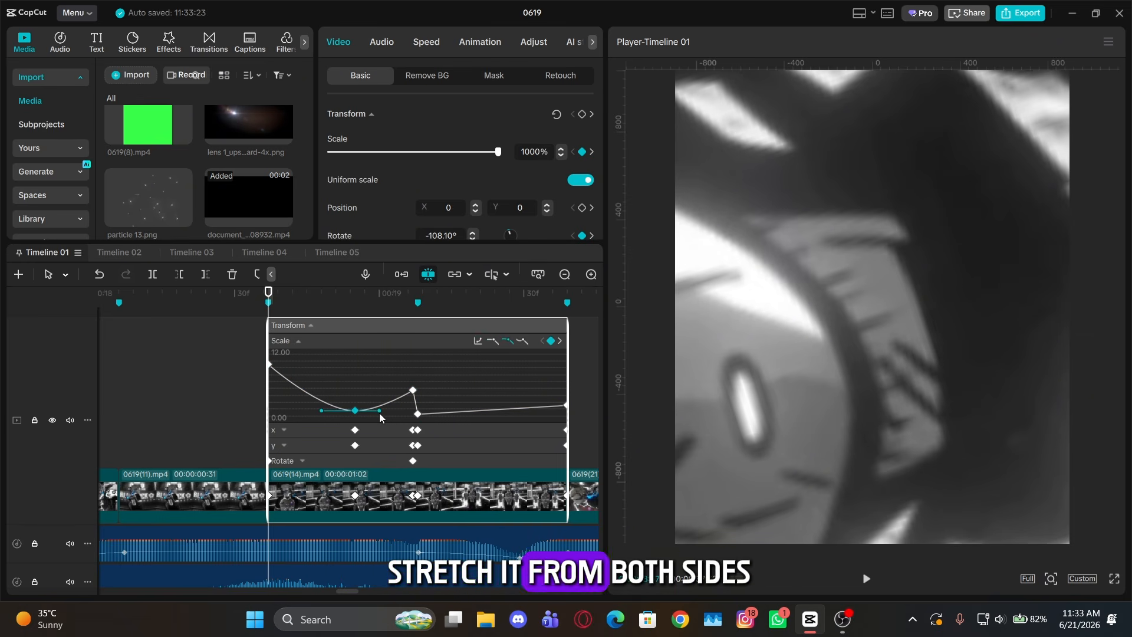
{"action": "left_click_drag", "start_coordinate": [378, 411], "coordinate": [400, 410]}
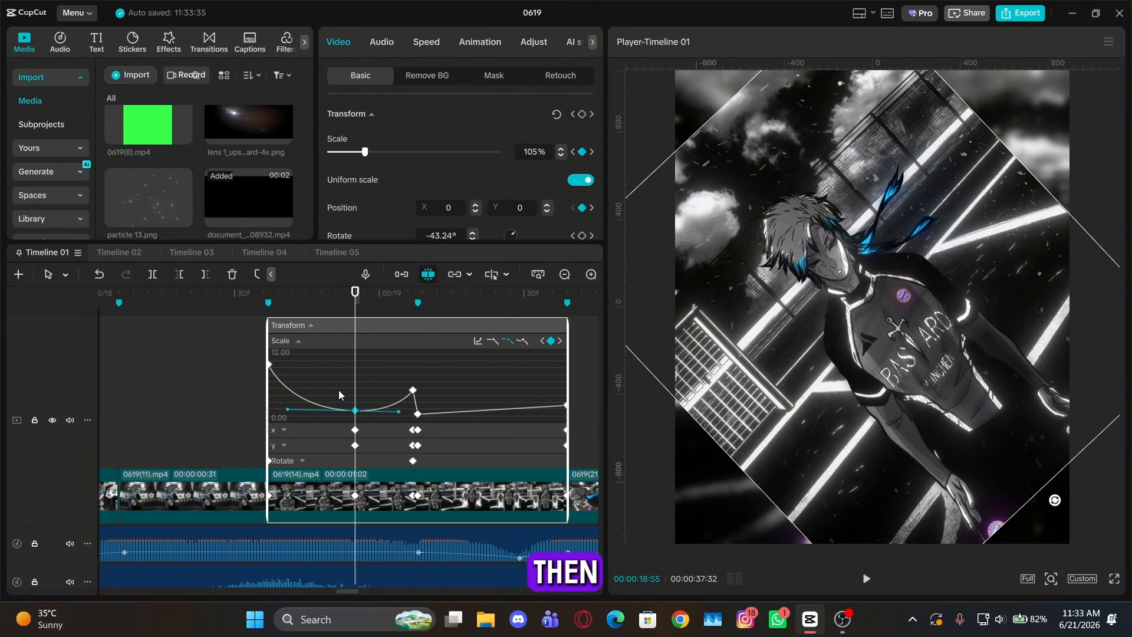
Curve the first and third Scale keyframes of 0619(14).mp4 and pull their handles down for a steep drop and a steep rise
{"action": "left_click_drag", "start_coordinate": [339, 390], "coordinate": [278, 404]}
{"action": "left_click", "coordinate": [523, 340]}
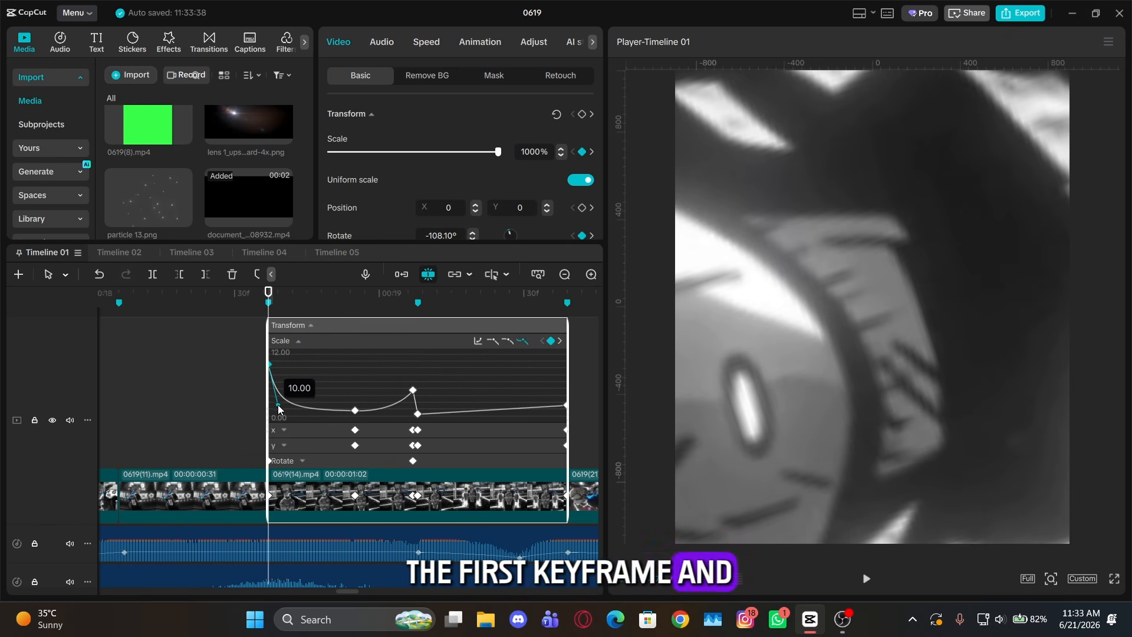
{"action": "left_click_drag", "start_coordinate": [419, 376], "coordinate": [406, 406]}
{"action": "left_click", "coordinate": [523, 341]}
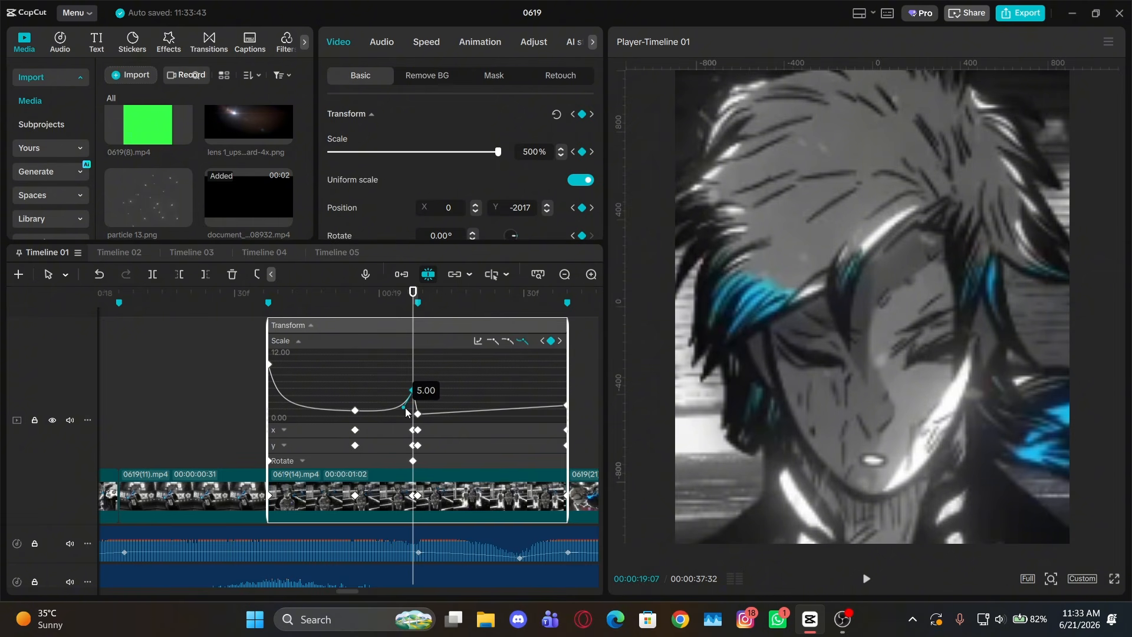
Curve the last Scale segment of 0619(14).mp4 and give the final segment of its Y position graph the same curve
{"action": "left_click", "coordinate": [507, 341]}
{"action": "left_click_drag", "start_coordinate": [513, 400], "coordinate": [430, 411]}
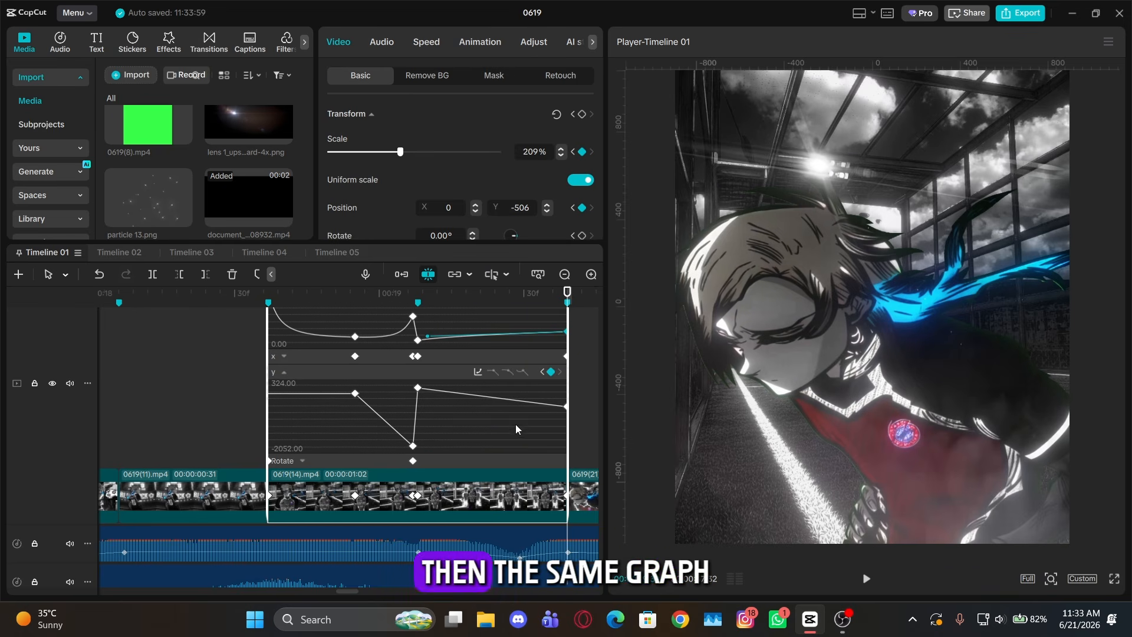
{"action": "left_click", "coordinate": [418, 340]}
{"action": "left_click_drag", "start_coordinate": [440, 321], "coordinate": [429, 402]}
{"action": "left_click", "coordinate": [508, 371]}
Curve the second Y position keyframe of 0619(14).mp4 with a long flat handle, and the third with its handle pulled up steeply
{"action": "left_click_drag", "start_coordinate": [343, 423], "coordinate": [387, 369]}
{"action": "left_click", "coordinate": [355, 393]}
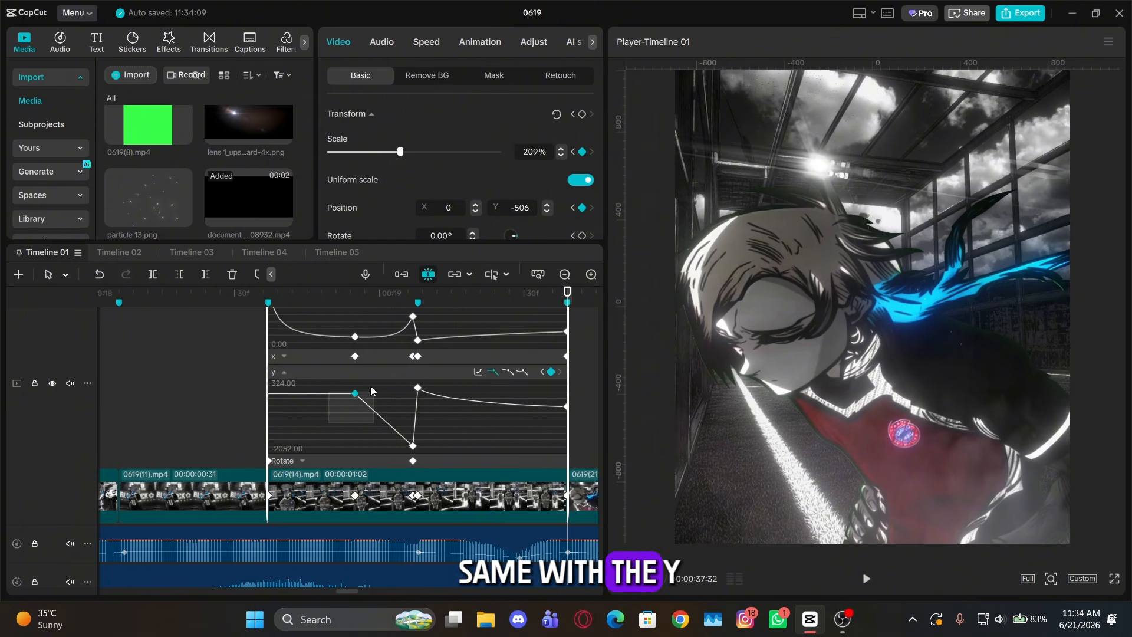
{"action": "left_click", "coordinate": [355, 337]}
{"action": "left_click_drag", "start_coordinate": [370, 322], "coordinate": [422, 312]}
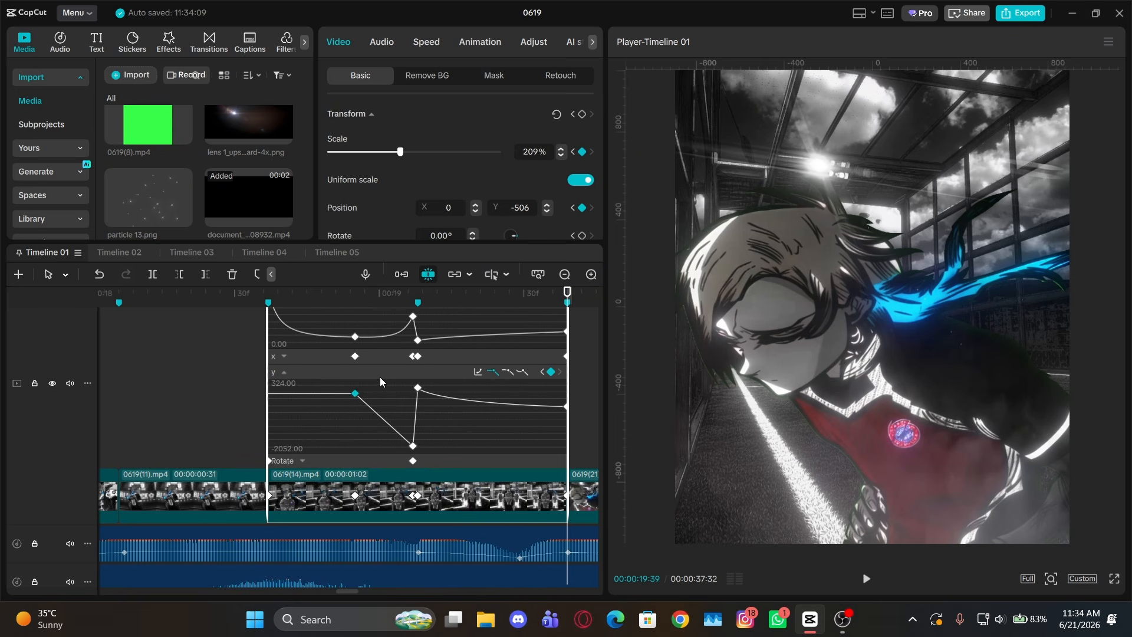
{"action": "left_click", "coordinate": [355, 336]}
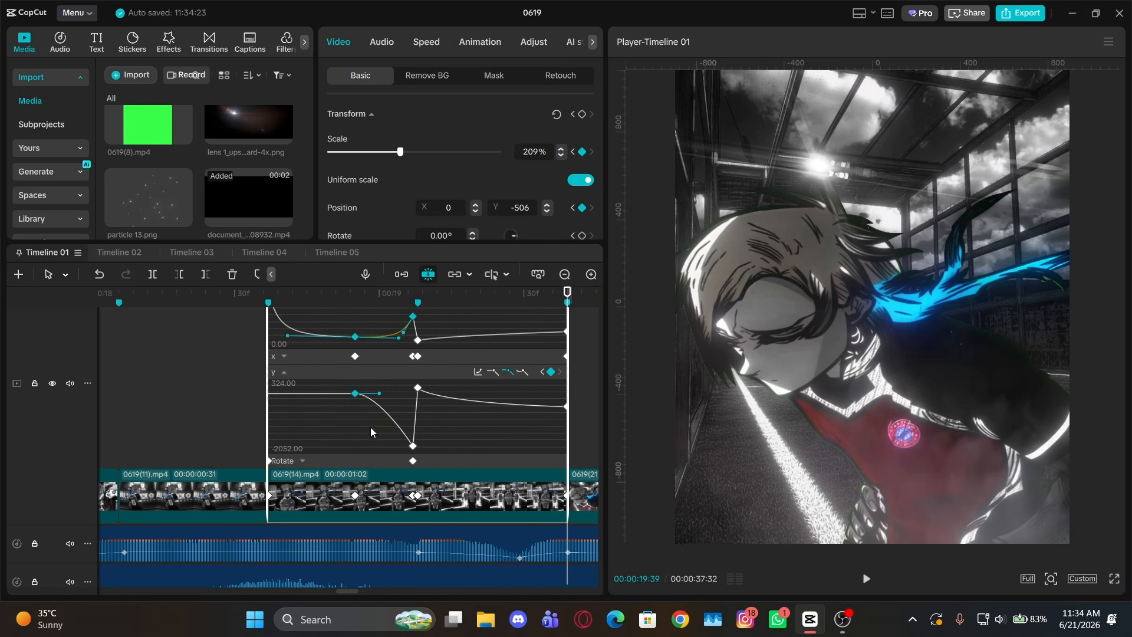
{"action": "left_click_drag", "start_coordinate": [379, 393], "coordinate": [394, 391]}
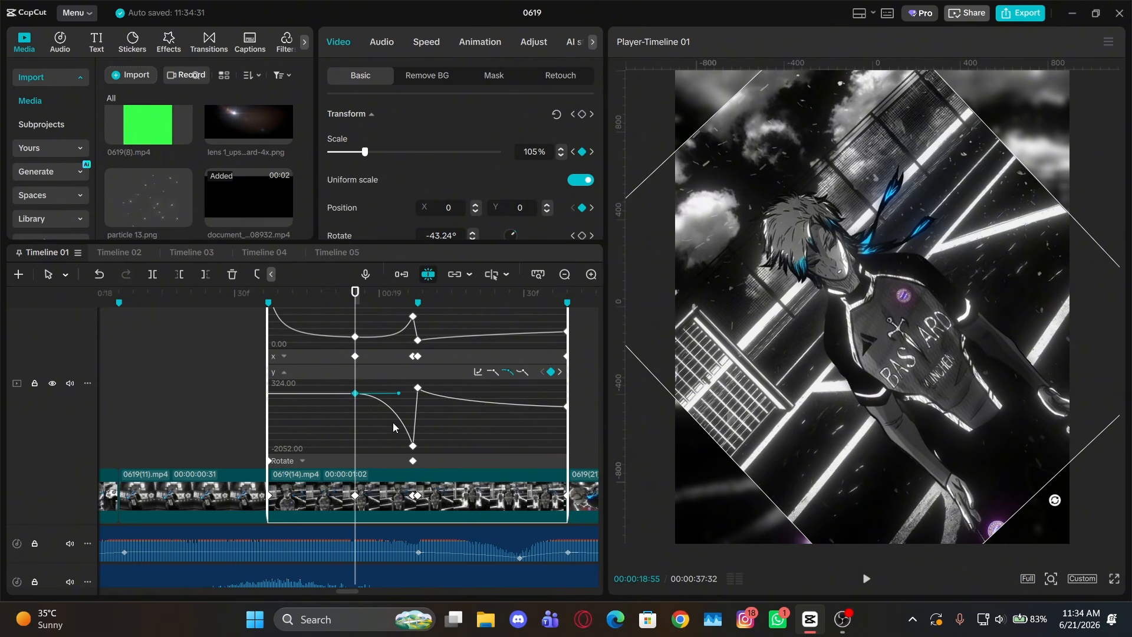
{"action": "left_click", "coordinate": [413, 446]}
{"action": "left_click_drag", "start_coordinate": [391, 442], "coordinate": [401, 428]}
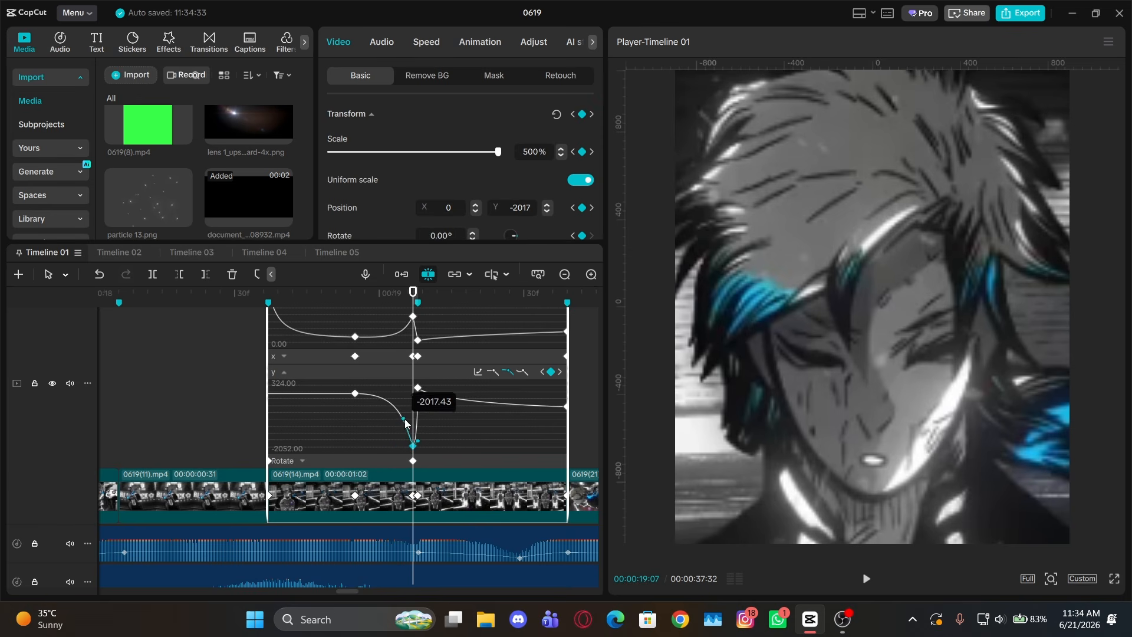
Open the Rotate graph of 0619(14).mp4, curve its second keyframe and stretch the handle flat toward the clip's start
{"action": "left_click", "coordinate": [270, 461]}
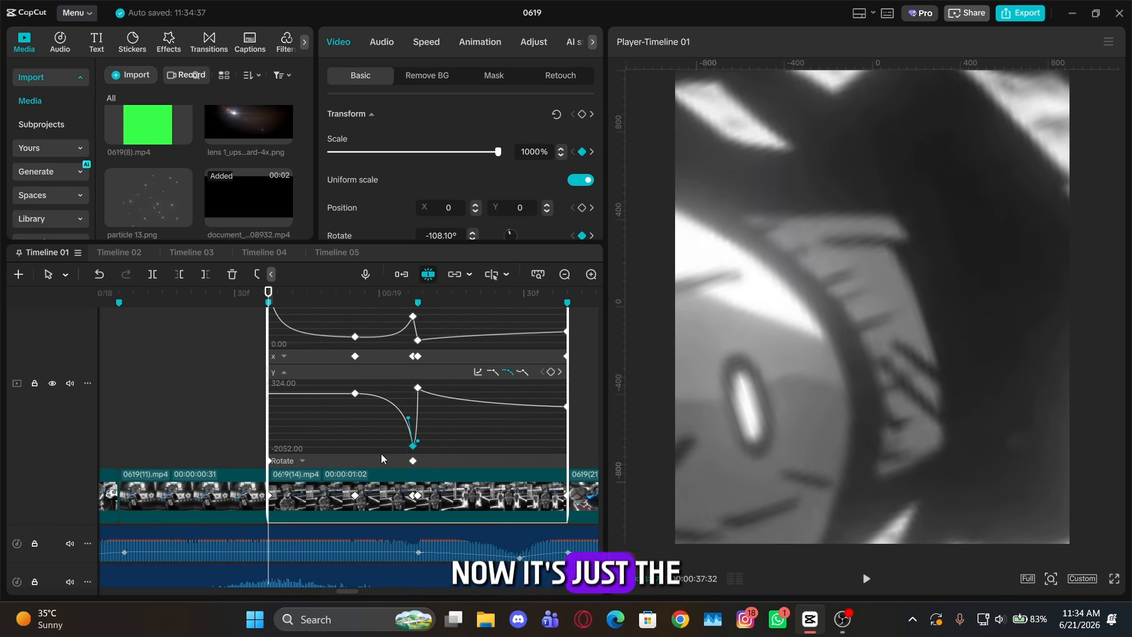
{"action": "left_click", "coordinate": [302, 461]}
{"action": "left_click", "coordinate": [412, 416]}
{"action": "left_click", "coordinate": [508, 387]}
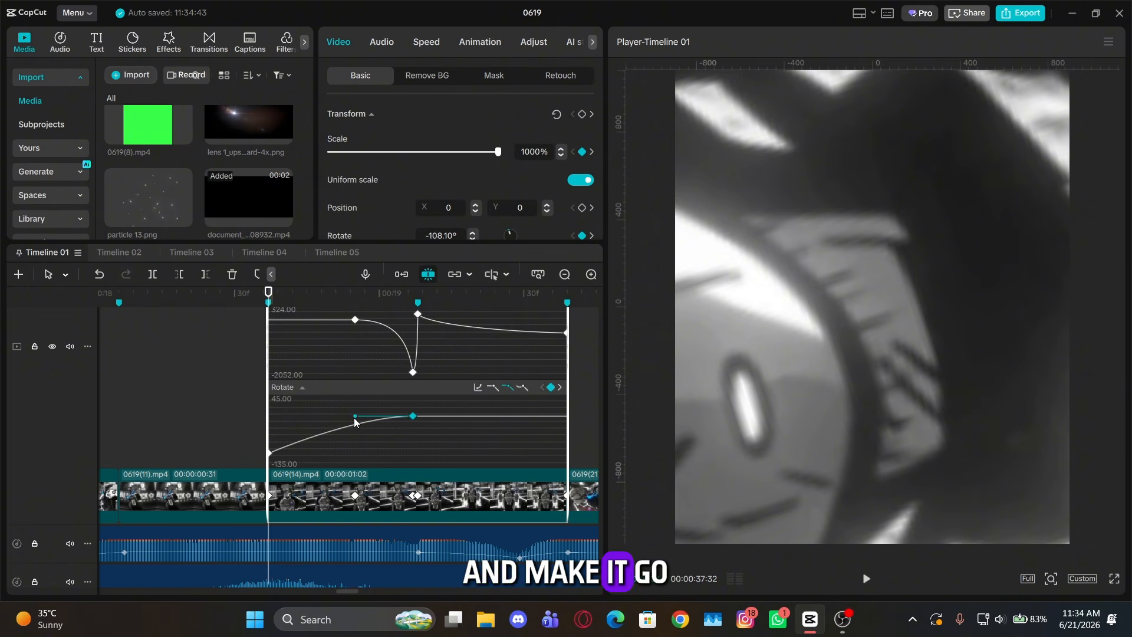
{"action": "left_click_drag", "start_coordinate": [353, 416], "coordinate": [288, 412]}
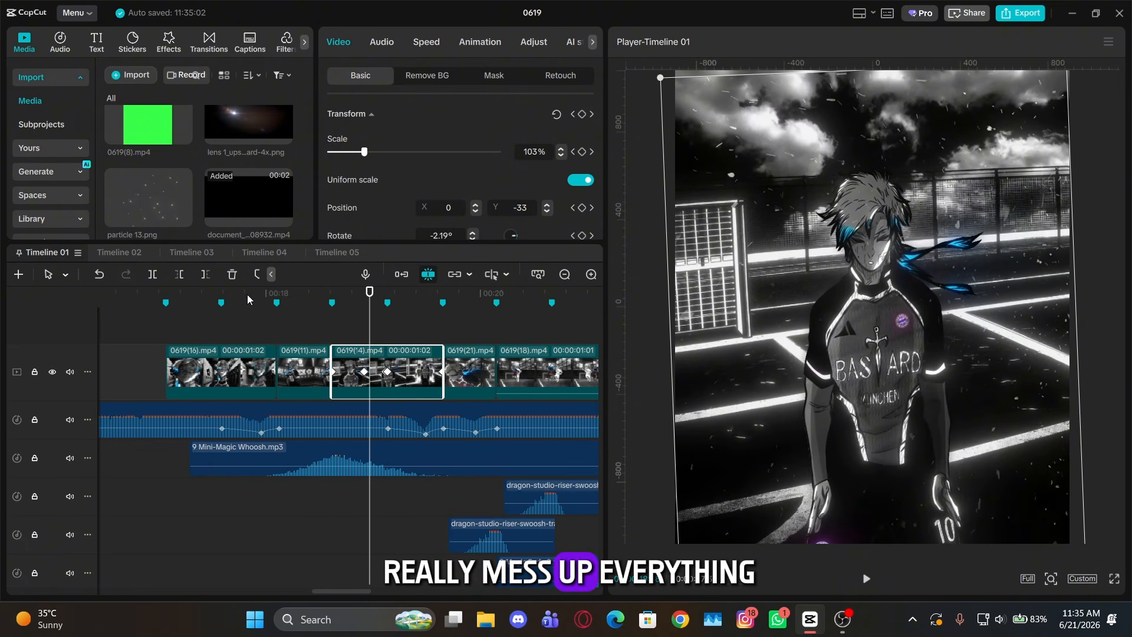
Render the timeline clips for smoother preview playback
{"action": "right_click", "coordinate": [248, 321]}
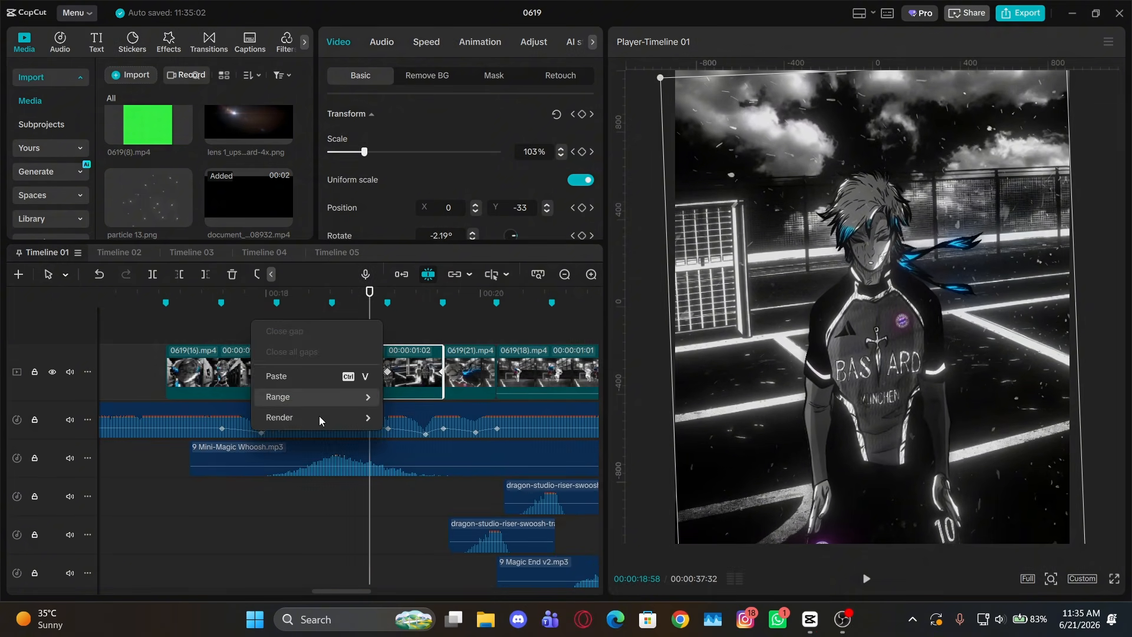
{"action": "left_click", "coordinate": [319, 417]}
{"action": "scroll", "coordinate": [204, 317], "scroll_direction": "down", "scroll_amount": 1}
Play the edit from before 0619(16).mp4 into 0619(14).mp4 to check the smoothed movement
{"action": "left_click", "coordinate": [204, 319]}
{"action": "key", "text": "space"}
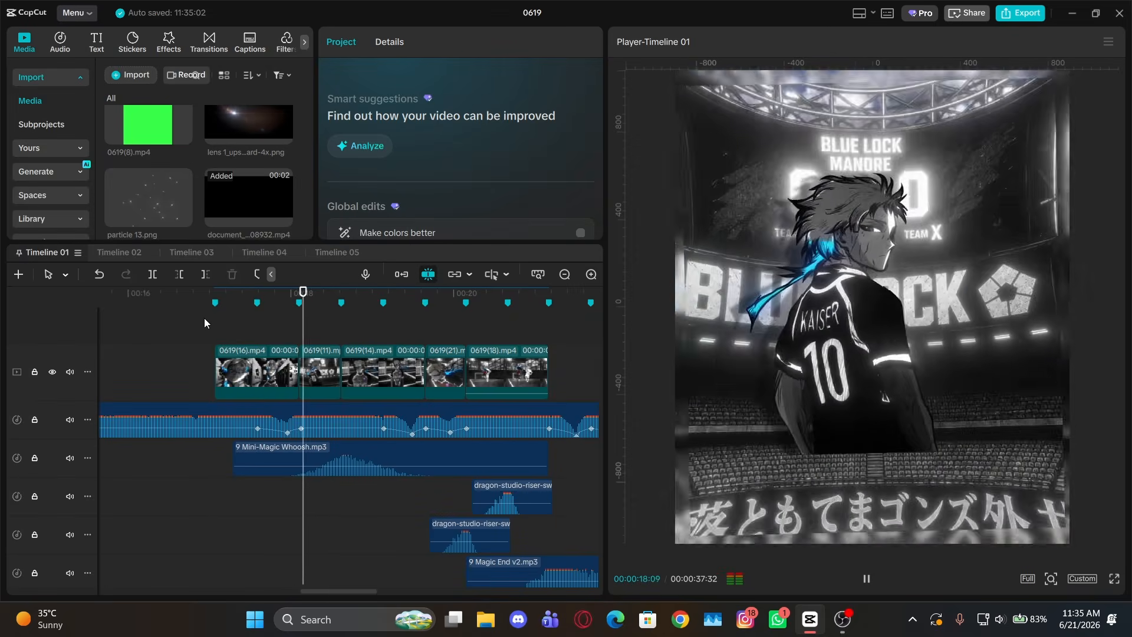
{"action": "left_click", "coordinate": [203, 318]}
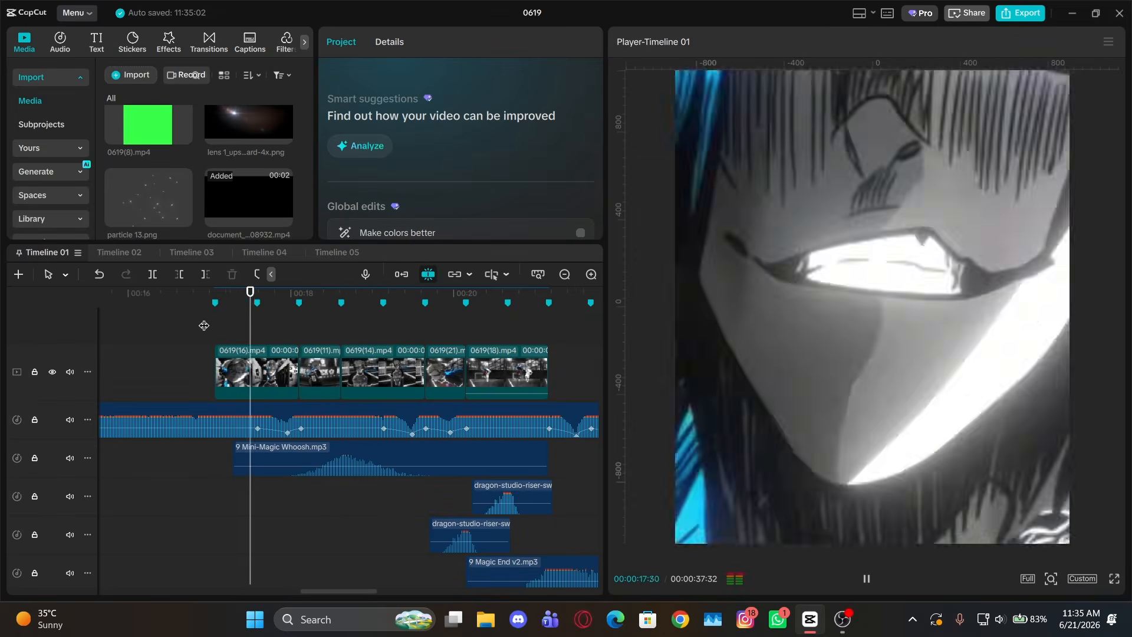
{"action": "left_click", "coordinate": [205, 323]}
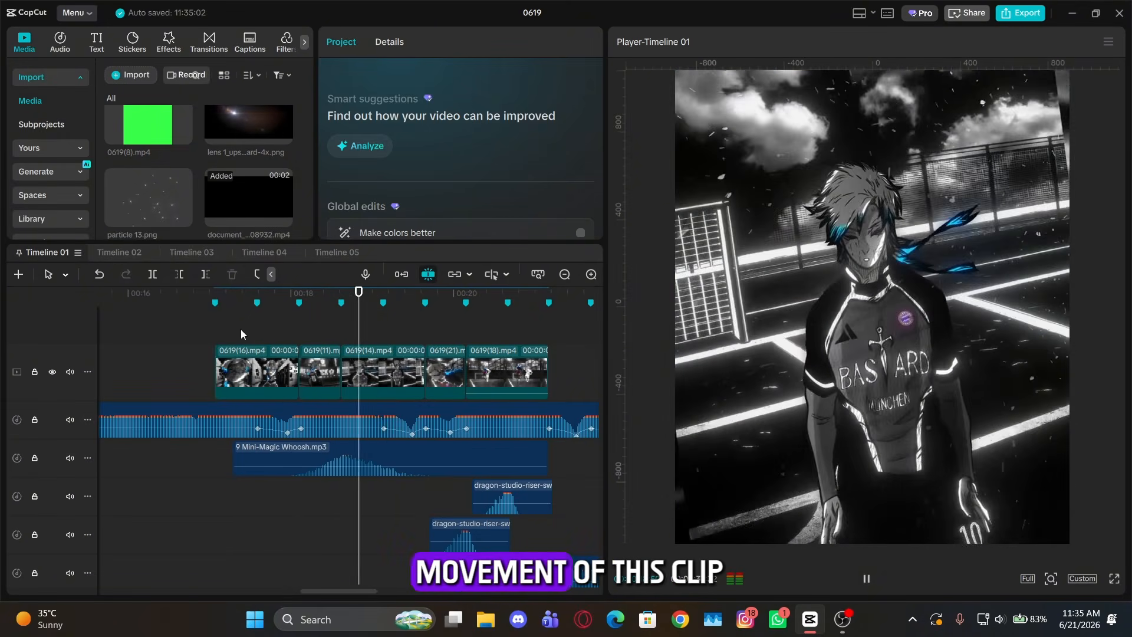
{"action": "key", "text": "space"}
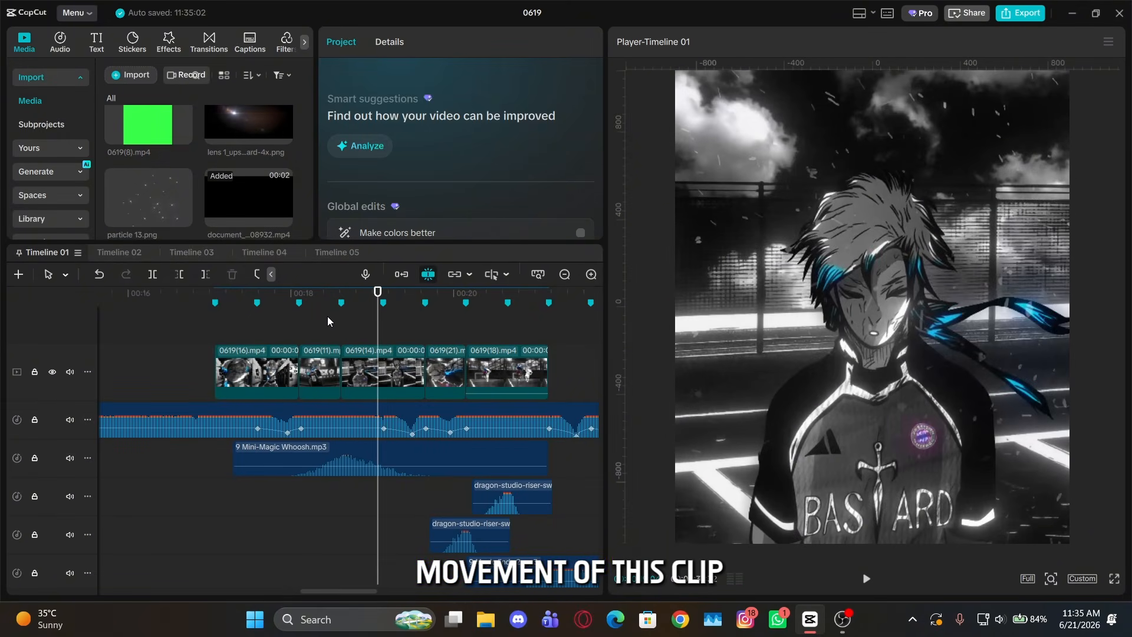
At the 500% scale keyframe of 0619(14).mp4, move the picture up so the zoom centres on the face
{"action": "key", "text": "Right"}
{"action": "key", "text": "Right"}
{"action": "key", "text": "Right"}
{"action": "key", "text": "Right"}
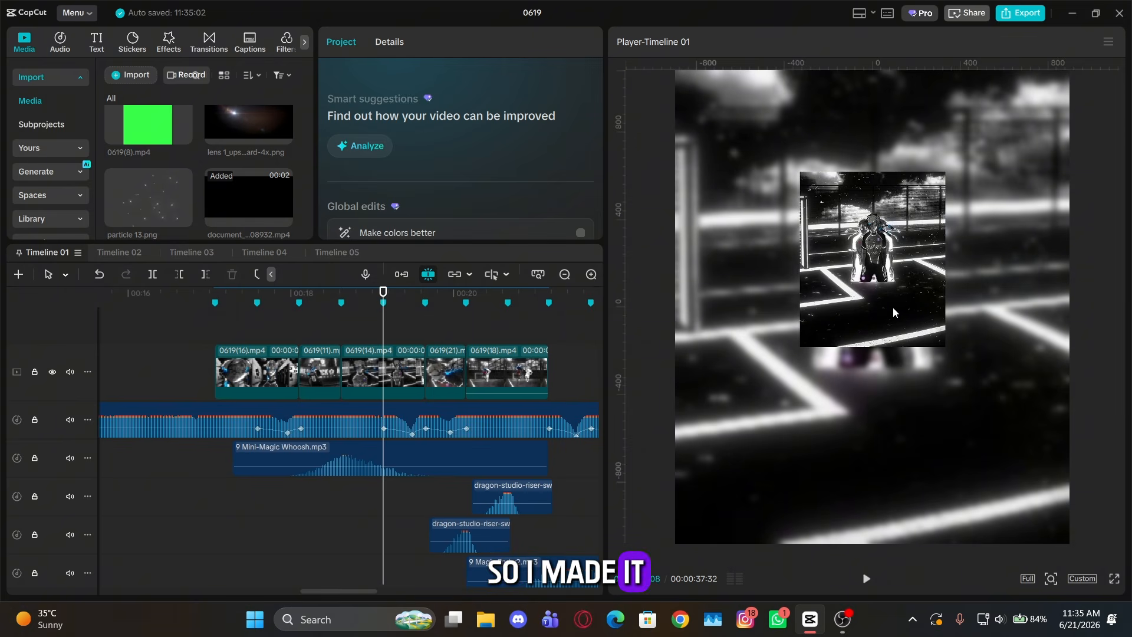
{"action": "left_click", "coordinate": [380, 366]}
{"action": "scroll", "coordinate": [394, 337], "scroll_direction": "up", "scroll_amount": 1}
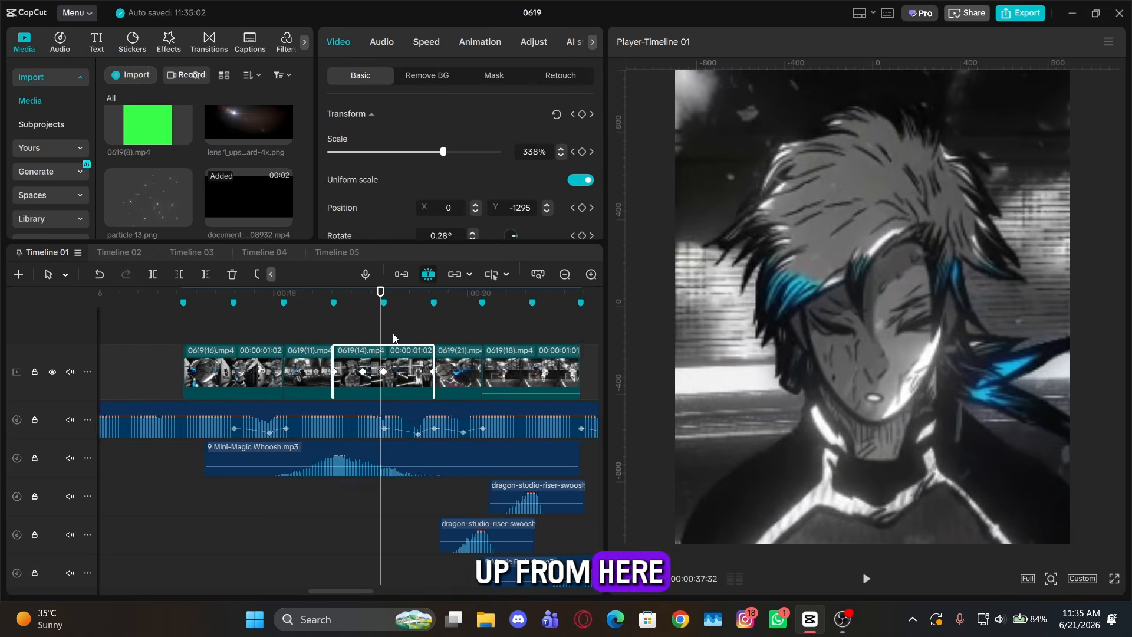
{"action": "scroll", "coordinate": [393, 331], "scroll_direction": "up", "scroll_amount": 2}
{"action": "key", "text": "Right"}
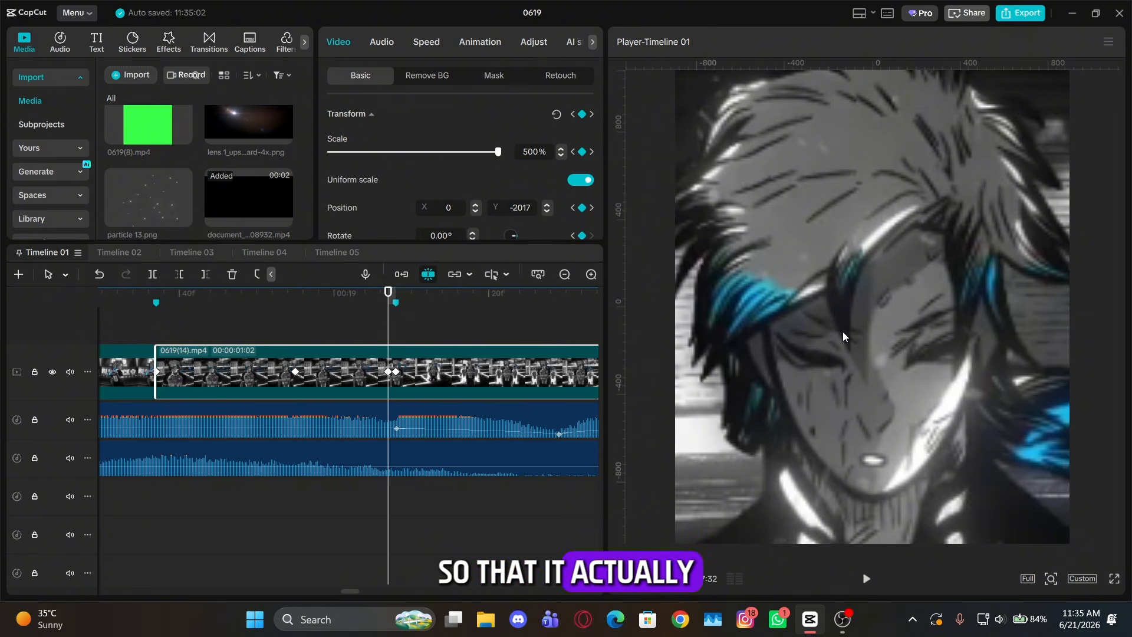
{"action": "left_click_drag", "start_coordinate": [842, 332], "coordinate": [843, 243]}
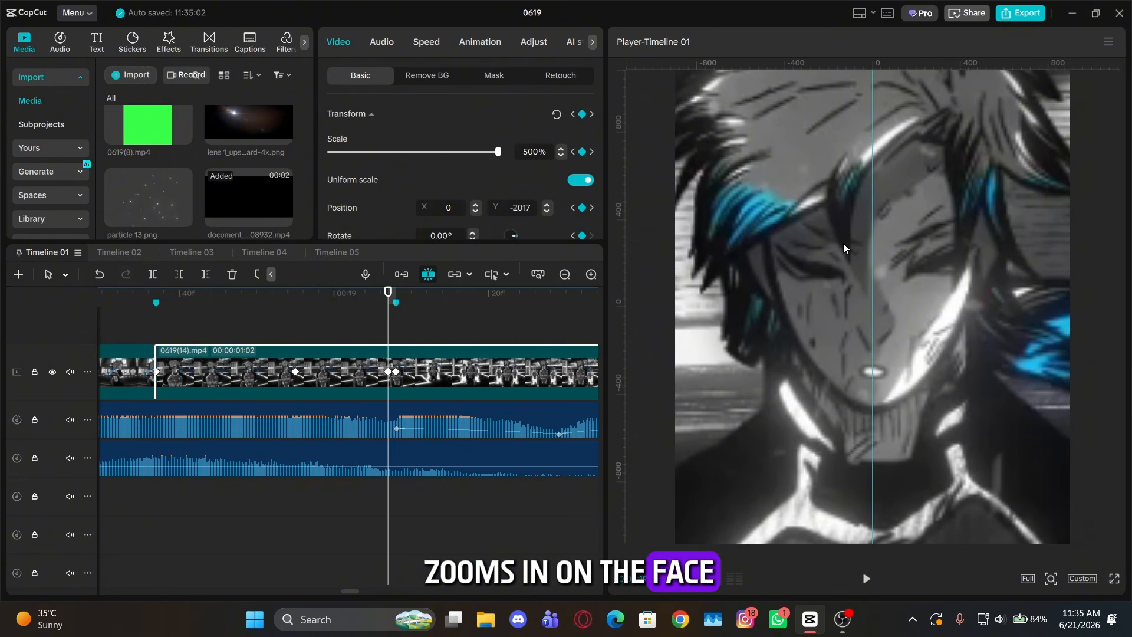
Step frame by frame through 0619(14).mp4 past its zoom keyframes to check the adjusted framing
{"action": "key", "text": "Right"}
{"action": "key", "text": "Right"}
{"action": "key", "text": "Right"}
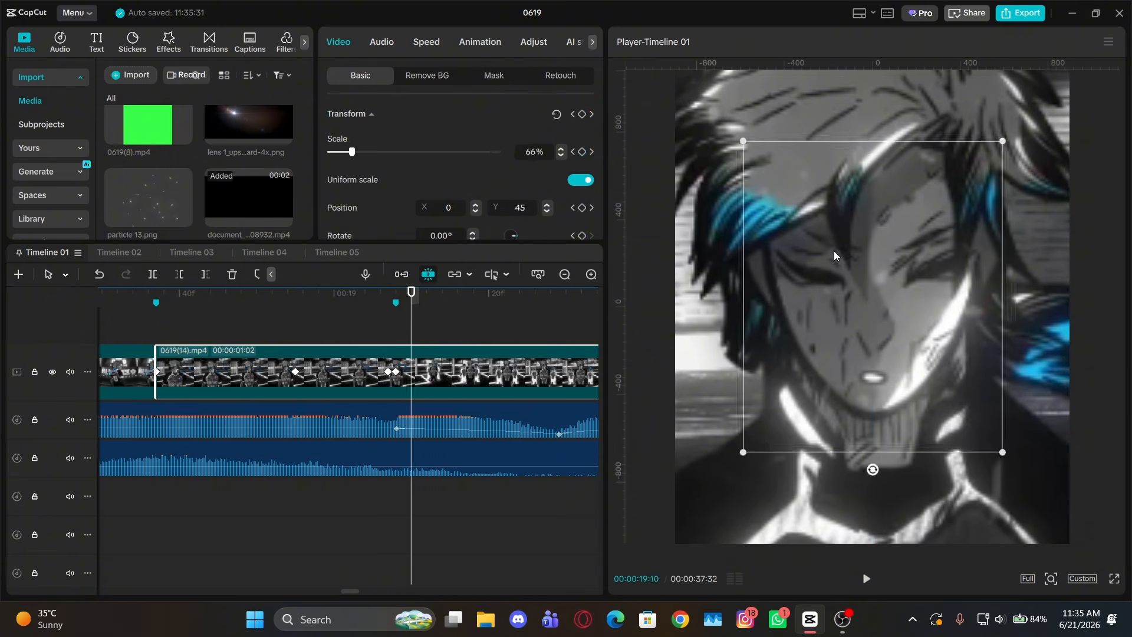
{"action": "key", "text": "Right"}
{"action": "key", "text": "Right"}
{"action": "key", "text": "Right"}
{"action": "key", "text": "Right"}
{"action": "key", "text": "Right"}
{"action": "key", "text": "Right"}
{"action": "key", "text": "Right"}
{"action": "key", "text": "Right"}
{"action": "key", "text": "Right"}
{"action": "key", "text": "Right"}
{"action": "key", "text": "Right"}
{"action": "key", "text": "Right"}
{"action": "key", "text": "Right"}
{"action": "key", "text": "Right"}
{"action": "key", "text": "Right"}
{"action": "key", "text": "Right"}
{"action": "key", "text": "Right"}
{"action": "key", "text": "Right"}
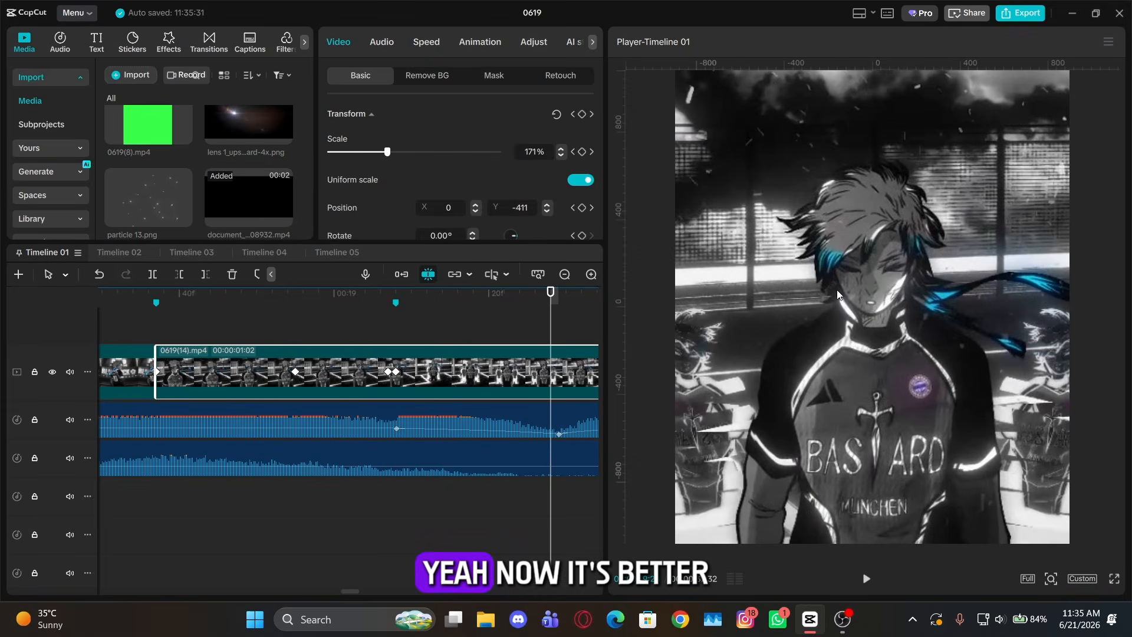
{"action": "key", "text": "Right"}
{"action": "key", "text": "Right"}
{"action": "key", "text": "Right"}
Replay 0619(16).mp4, 0619(11).mp4 and 0619(14).mp4 in sections to check how the movement flows
{"action": "scroll", "coordinate": [255, 331], "scroll_direction": "down", "scroll_amount": 5}
{"action": "left_click", "coordinate": [257, 331]}
{"action": "key", "text": "space"}
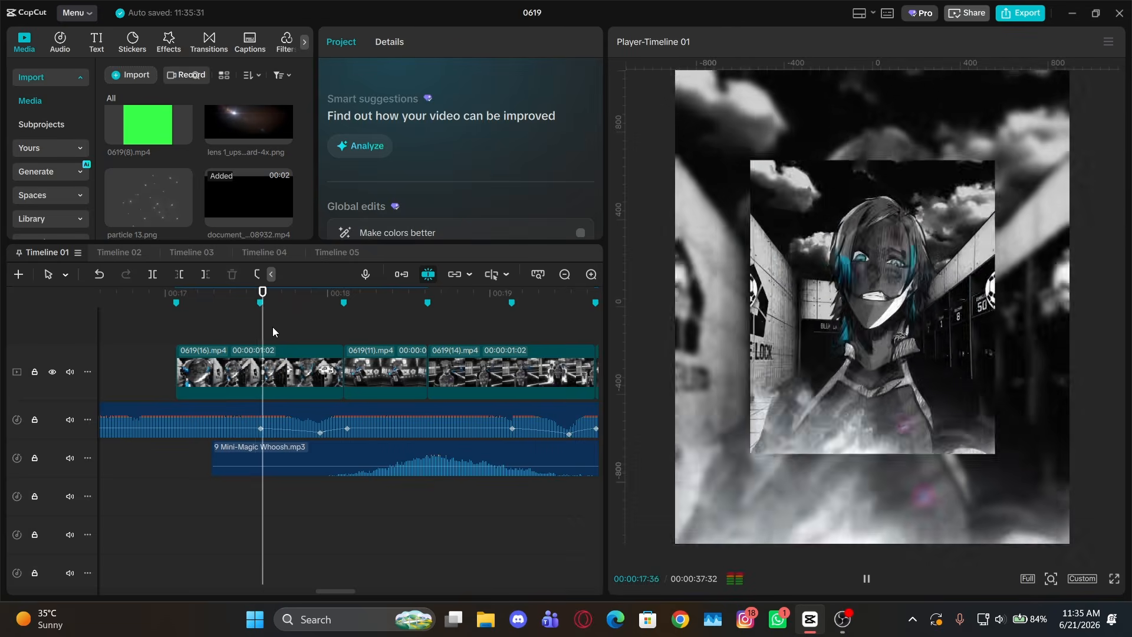
{"action": "left_click", "coordinate": [340, 325]}
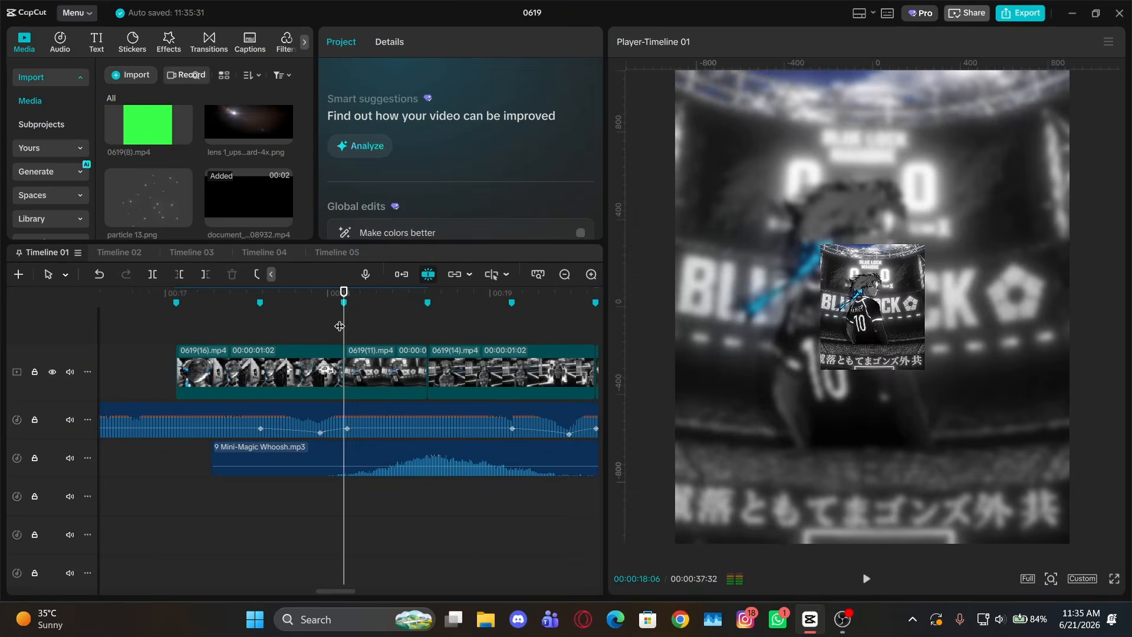
{"action": "key", "text": "space"}
{"action": "left_click", "coordinate": [358, 325]}
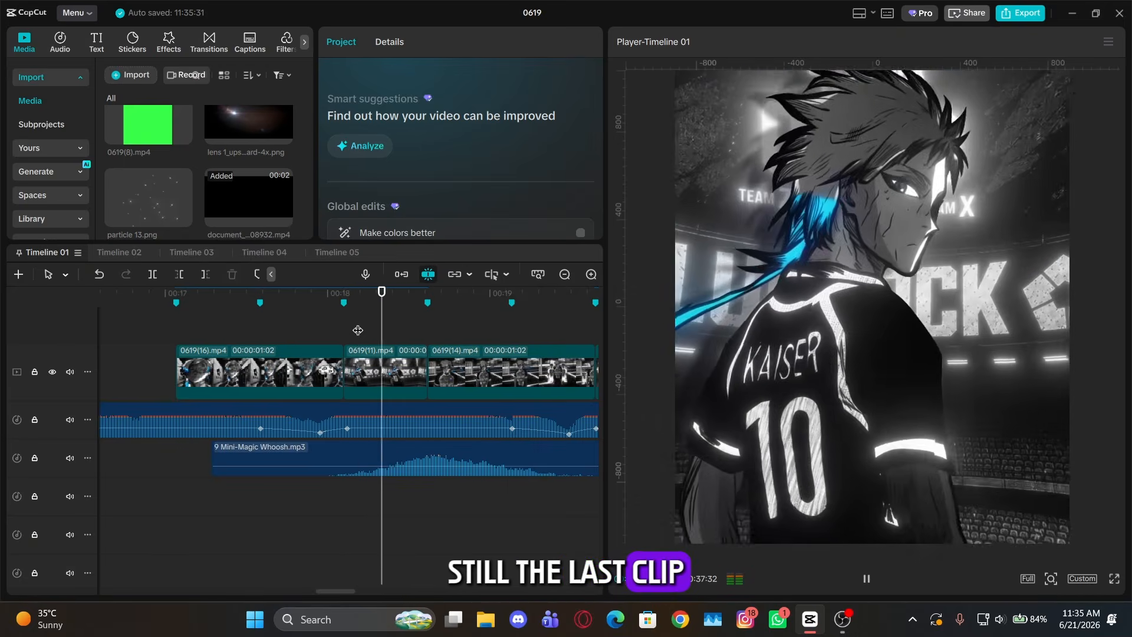
{"action": "left_click", "coordinate": [357, 330]}
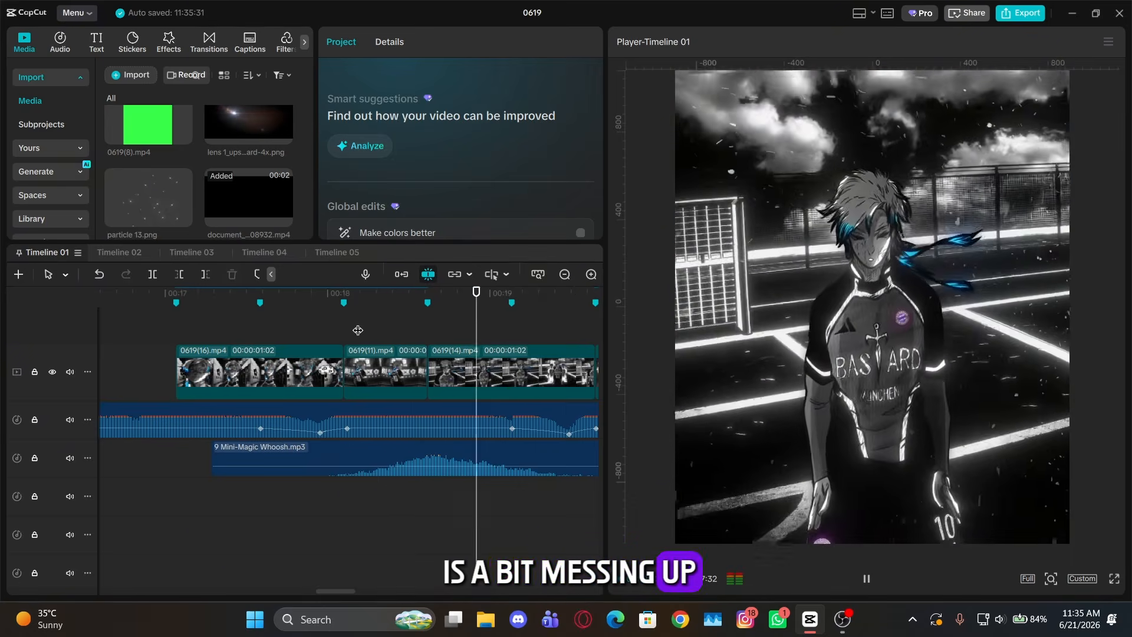
{"action": "key", "text": "space"}
At the 37% scale keyframe of 0619(14).mp4 at 00:00:19:08, move the small picture slightly up while keeping it horizontally centred
{"action": "scroll", "coordinate": [472, 356], "scroll_direction": "up", "scroll_amount": 2}
{"action": "left_click", "coordinate": [494, 332]}
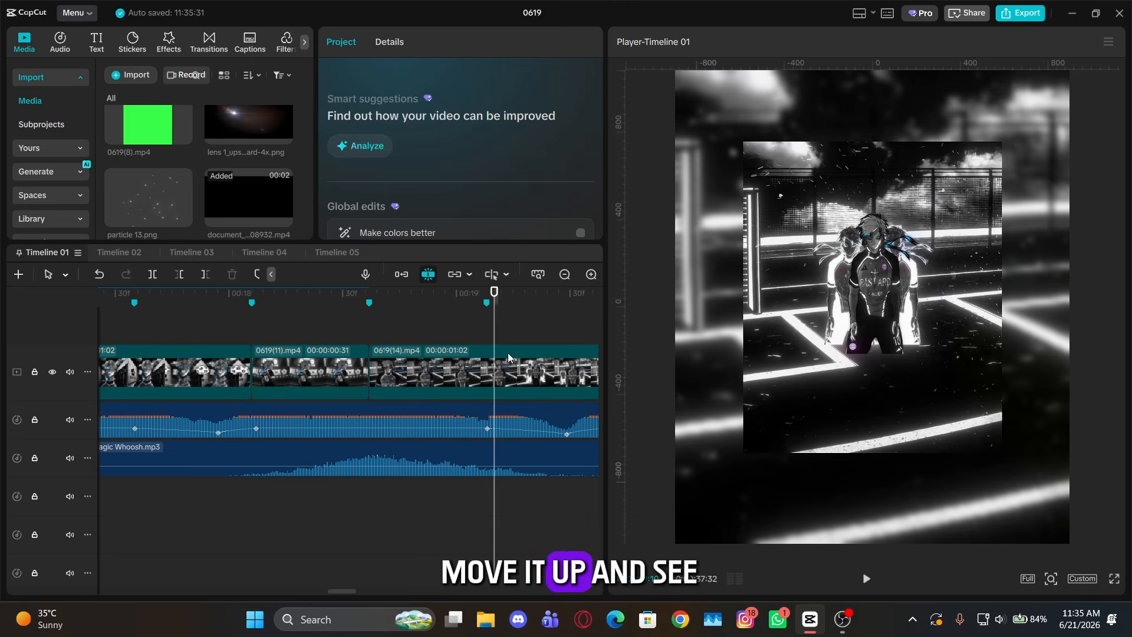
{"action": "left_click", "coordinate": [508, 354]}
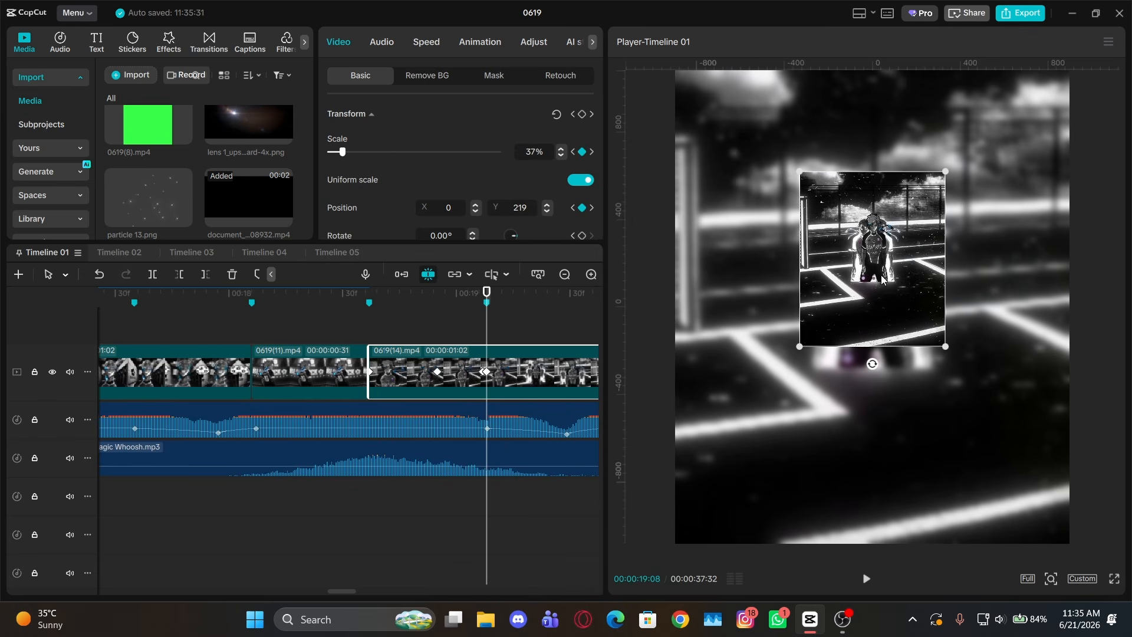
{"action": "left_click_drag", "start_coordinate": [883, 280], "coordinate": [884, 268]}
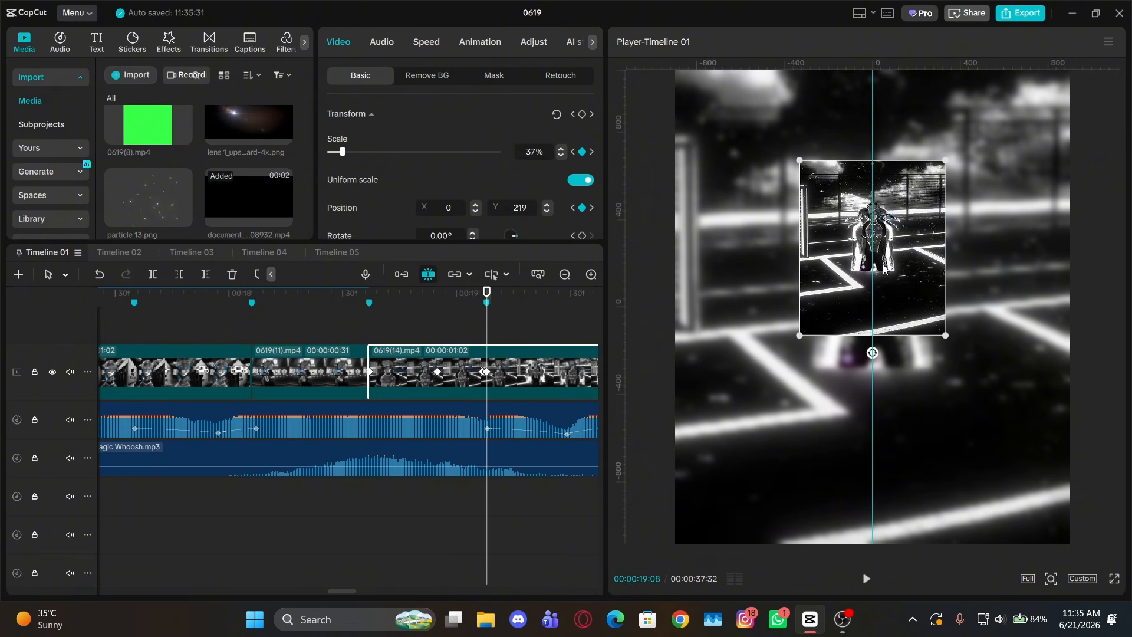
Play back 0619(11).mp4 and 0619(14).mp4 to check how the zooms flow into 0619(21).mp4
{"action": "left_click", "coordinate": [257, 328]}
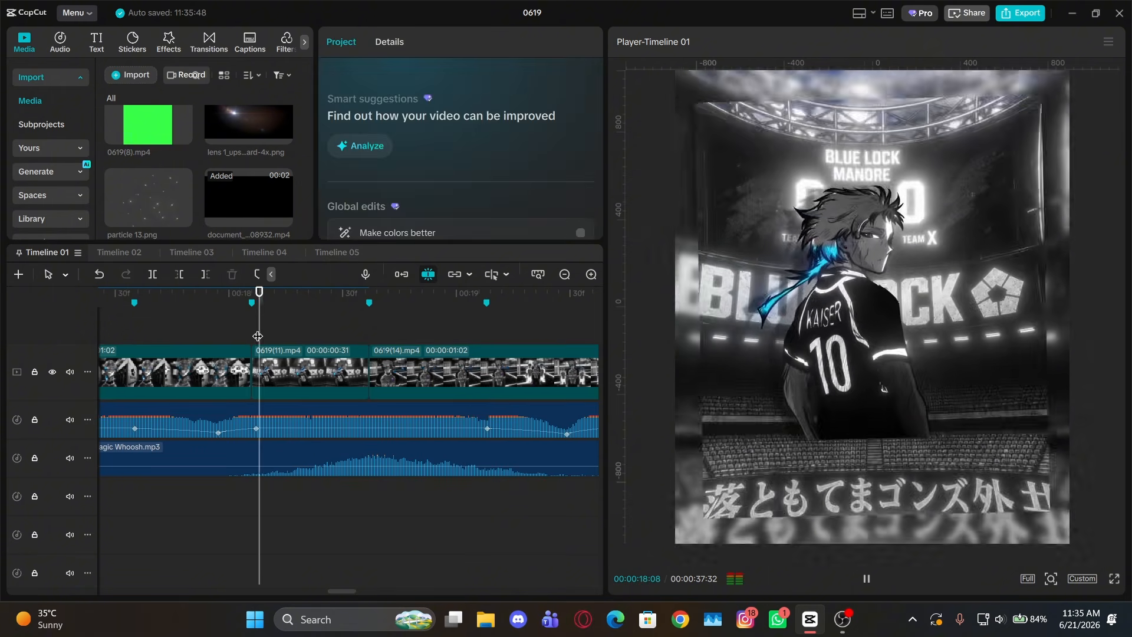
{"action": "key", "text": "space"}
{"action": "left_click", "coordinate": [258, 336]}
{"action": "key", "text": "space"}
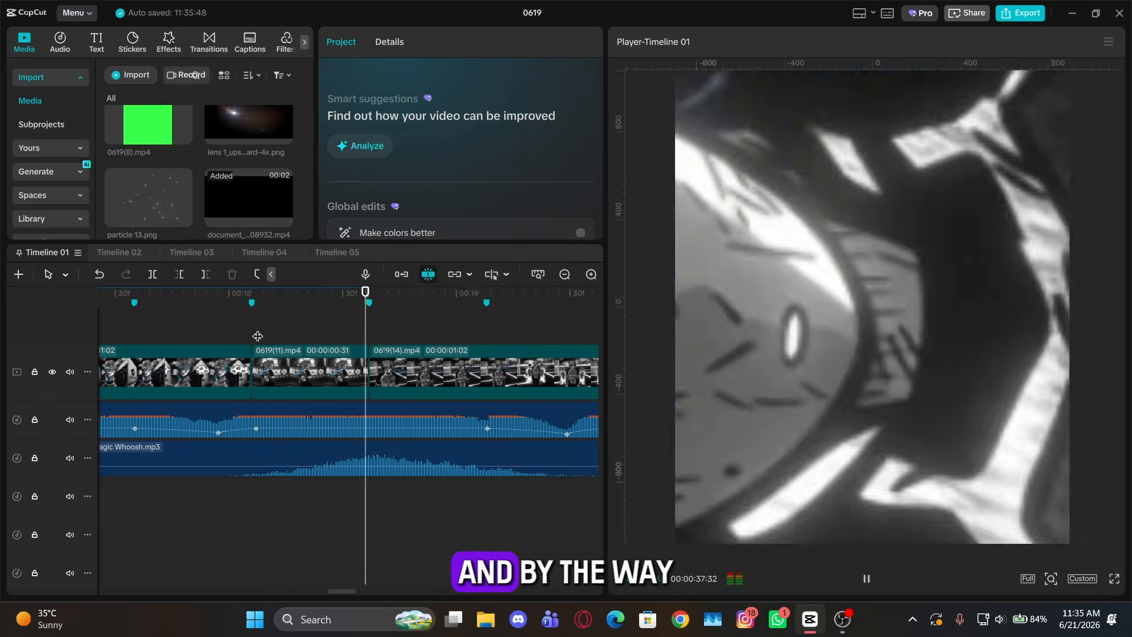
{"action": "left_click", "coordinate": [258, 336]}
{"action": "key", "text": "space"}
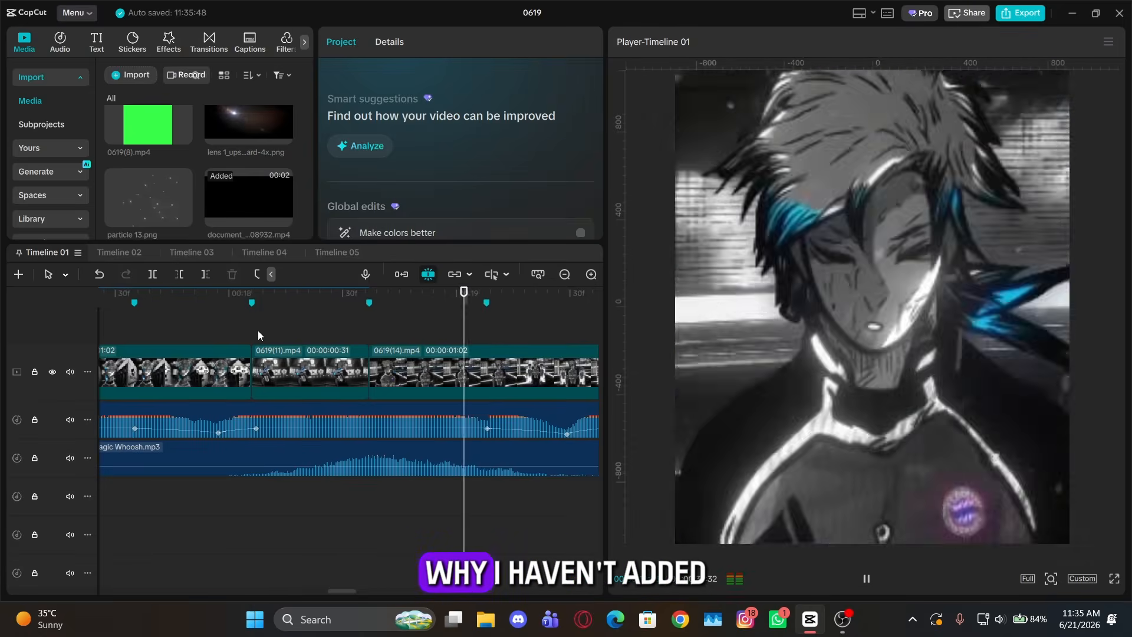
{"action": "scroll", "coordinate": [395, 387], "scroll_direction": "down", "scroll_amount": 10}
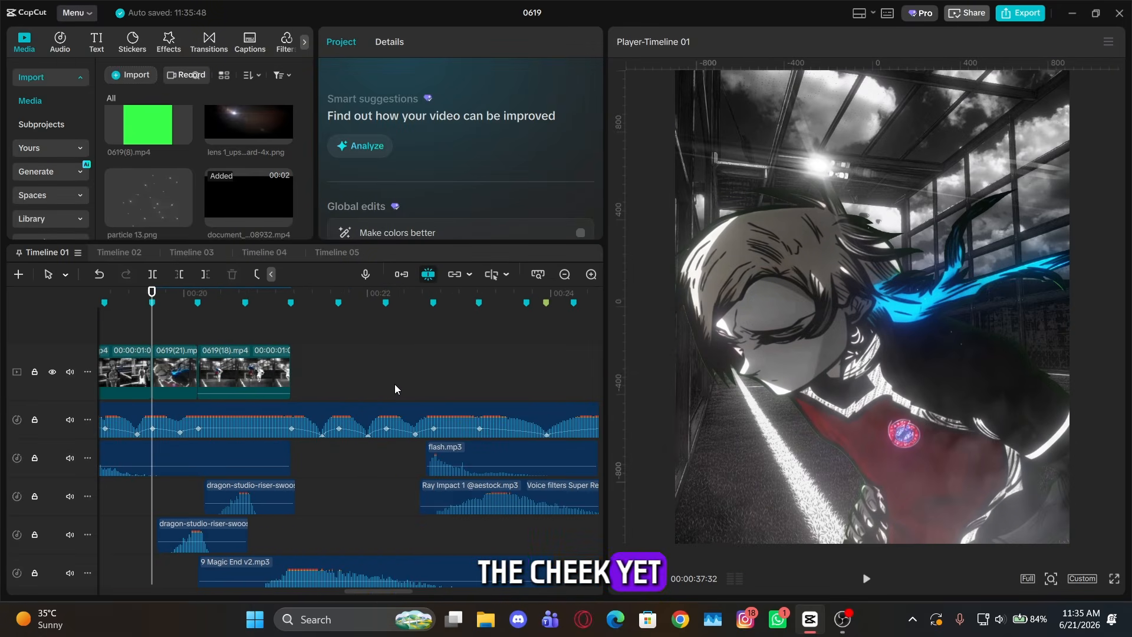
{"action": "scroll", "coordinate": [395, 387], "scroll_direction": "left", "scroll_amount": 3}
{"action": "scroll", "coordinate": [378, 386], "scroll_direction": "down", "scroll_amount": 2}
{"action": "scroll", "coordinate": [268, 337], "scroll_direction": "up", "scroll_amount": 1}
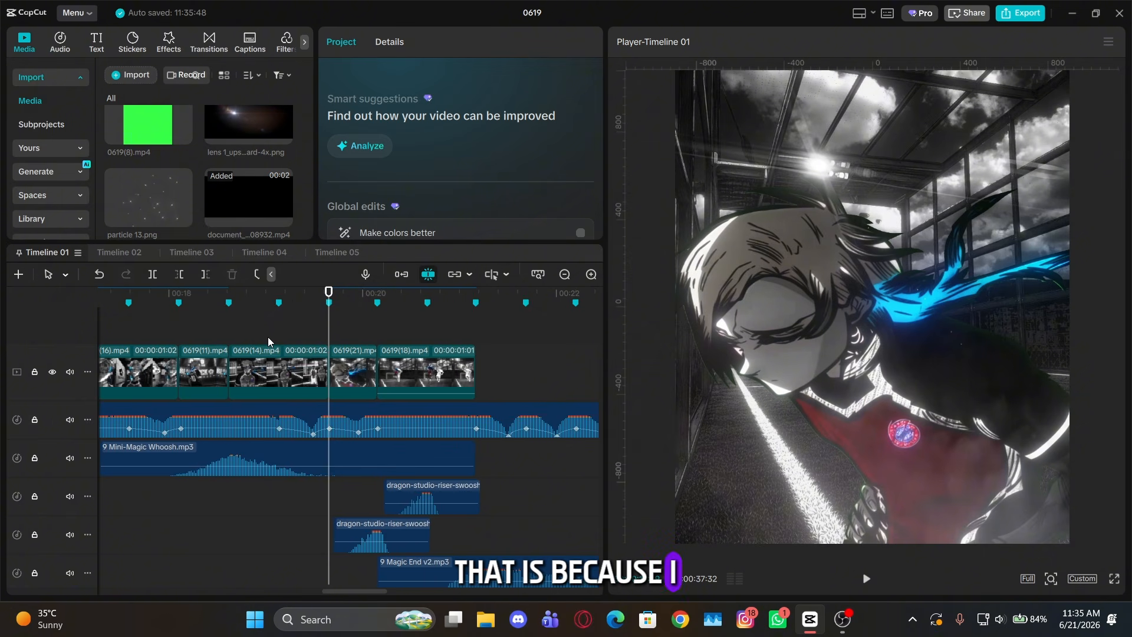
Step frame by frame through the zoom-in on the face in 0619(14).mp4, ending at the start of 0619(21).mp4
{"action": "left_click", "coordinate": [264, 350]}
{"action": "key", "text": "Right"}
{"action": "key", "text": "Right"}
{"action": "key", "text": "Right"}
{"action": "key", "text": "Right"}
{"action": "key", "text": "Right"}
{"action": "key", "text": "Right"}
{"action": "key", "text": "Right"}
{"action": "key", "text": "Right"}
{"action": "key", "text": "Right"}
{"action": "key", "text": "Right"}
{"action": "key", "text": "Right"}
{"action": "key", "text": "Right"}
{"action": "key", "text": "Right"}
{"action": "key", "text": "Right"}
{"action": "key", "text": "Right"}
{"action": "key", "text": "Right"}
{"action": "key", "text": "Right"}
{"action": "key", "text": "Right"}
{"action": "key", "text": "Right"}
{"action": "key", "text": "Right"}
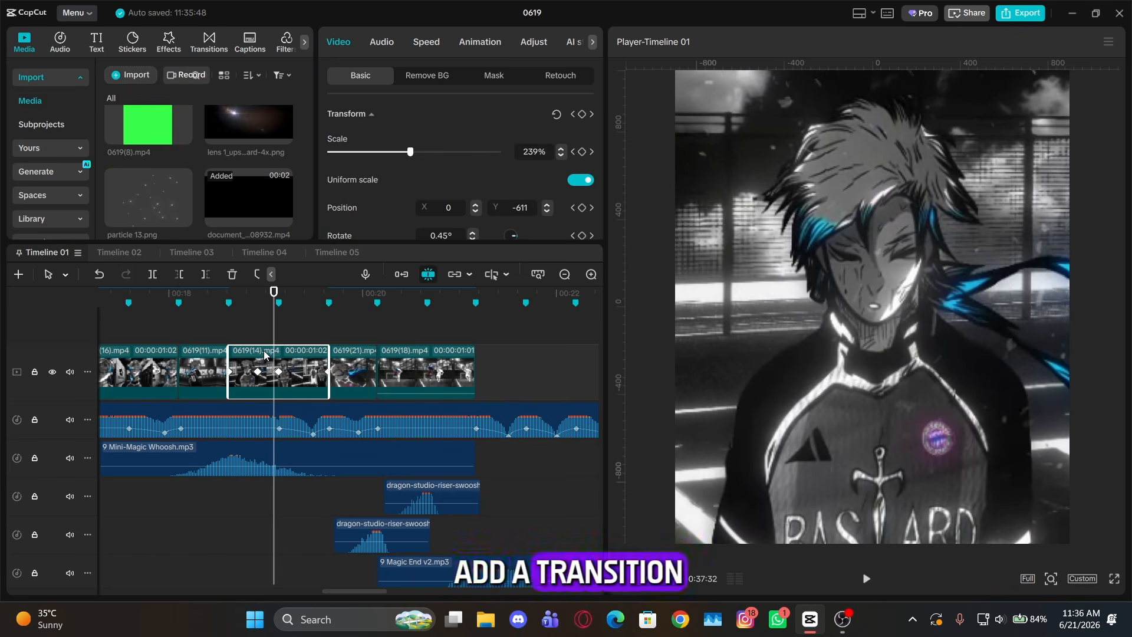
{"action": "key", "text": "Down"}
{"action": "scroll", "coordinate": [366, 340], "scroll_direction": "up", "scroll_amount": 2}
Select 0619(21).mp4 and step through its frames to examine the running player's motion
{"action": "left_click", "coordinate": [361, 352]}
{"action": "scroll", "coordinate": [361, 352], "scroll_direction": "up", "scroll_amount": 1}
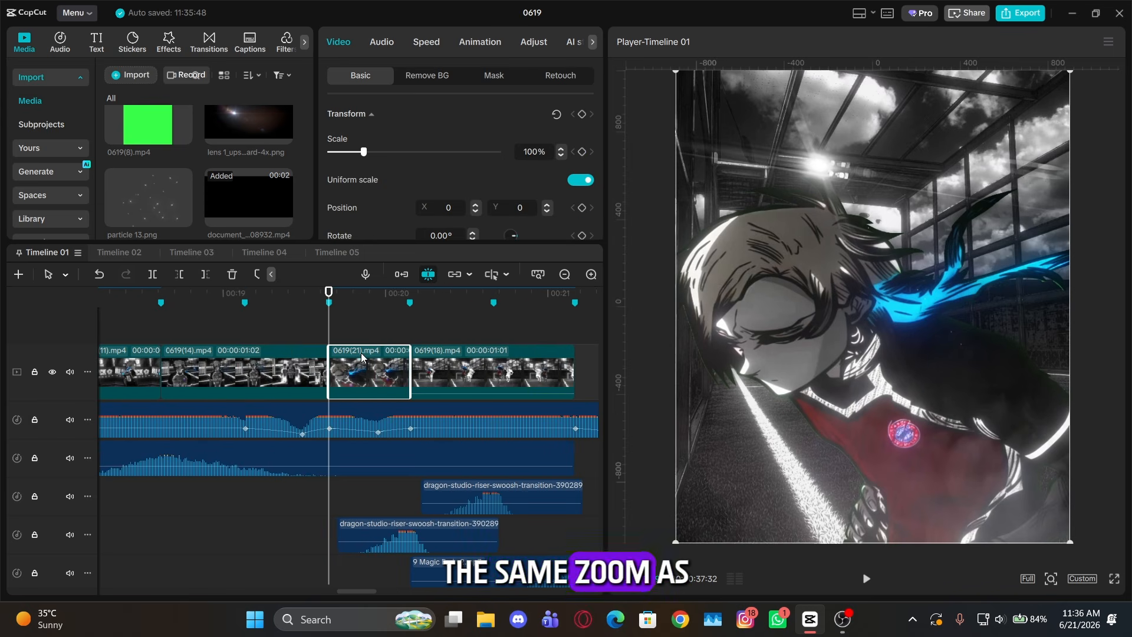
{"action": "key", "text": "Right"}
{"action": "key", "text": "Right"}
{"action": "key", "text": "Right"}
{"action": "key", "text": "Right"}
{"action": "key", "text": "Right"}
{"action": "key", "text": "Right"}
{"action": "key", "text": "Right"}
{"action": "key", "text": "Right"}
{"action": "key", "text": "Right"}
{"action": "key", "text": "Right"}
{"action": "key", "text": "Right"}
{"action": "key", "text": "Right"}
{"action": "key", "text": "Right"}
{"action": "key", "text": "Right"}
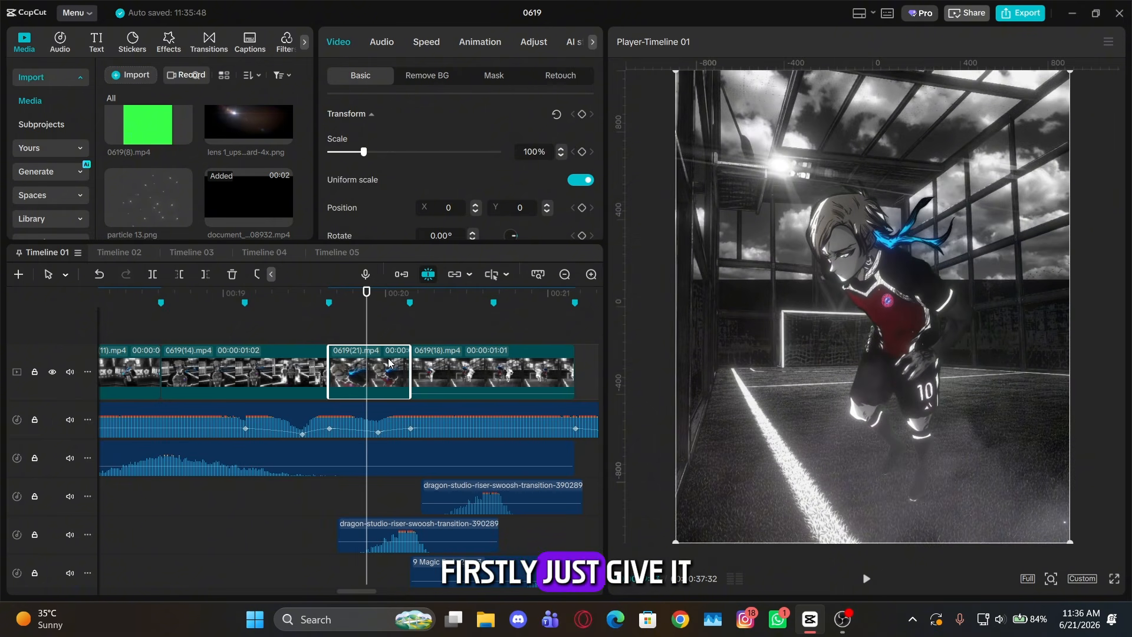
Keyframe the Scale of 0619(21).mp4 at 1000% near its start and 500% at its end
{"action": "left_click", "coordinate": [583, 154]}
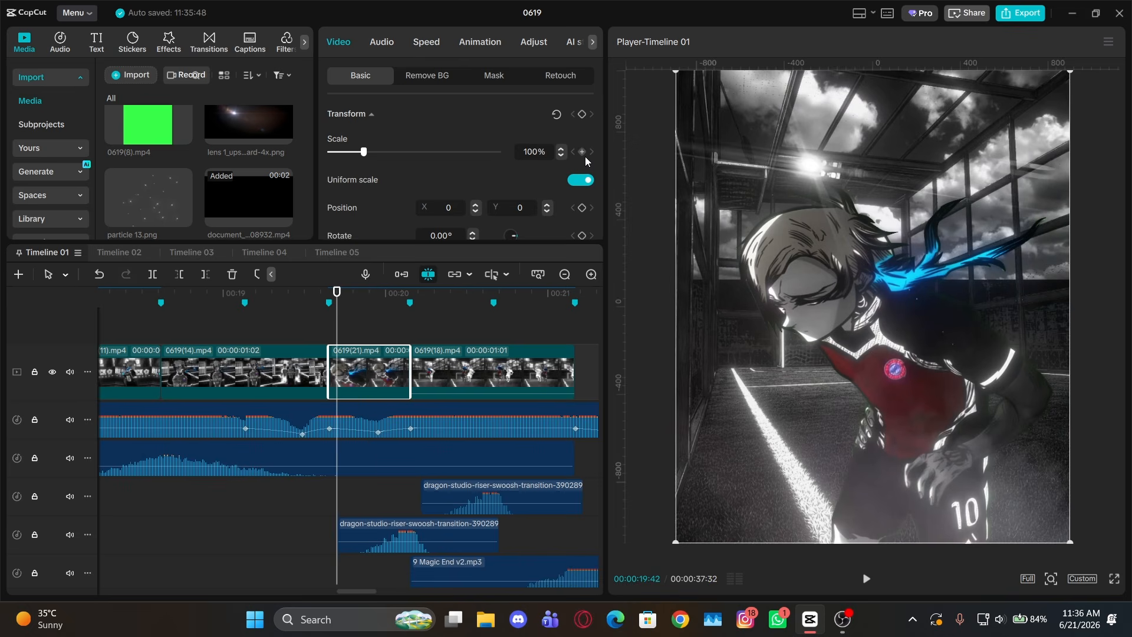
{"action": "left_click", "coordinate": [533, 154]}
{"action": "type", "text": "10"}
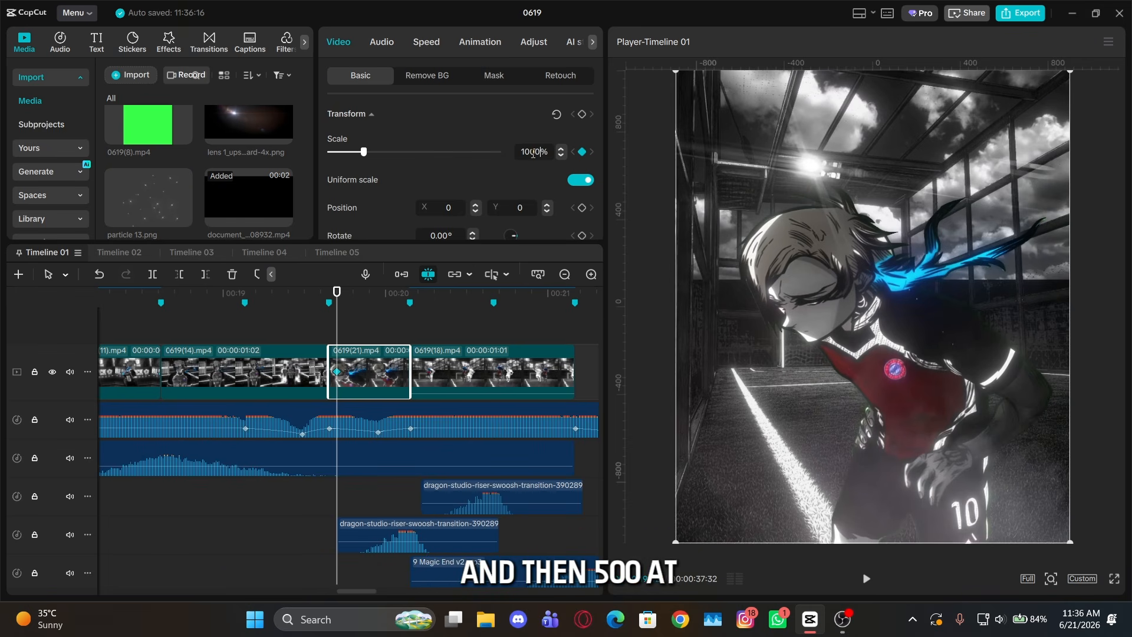
{"action": "type", "text": "00"}
{"action": "key", "text": "Return"}
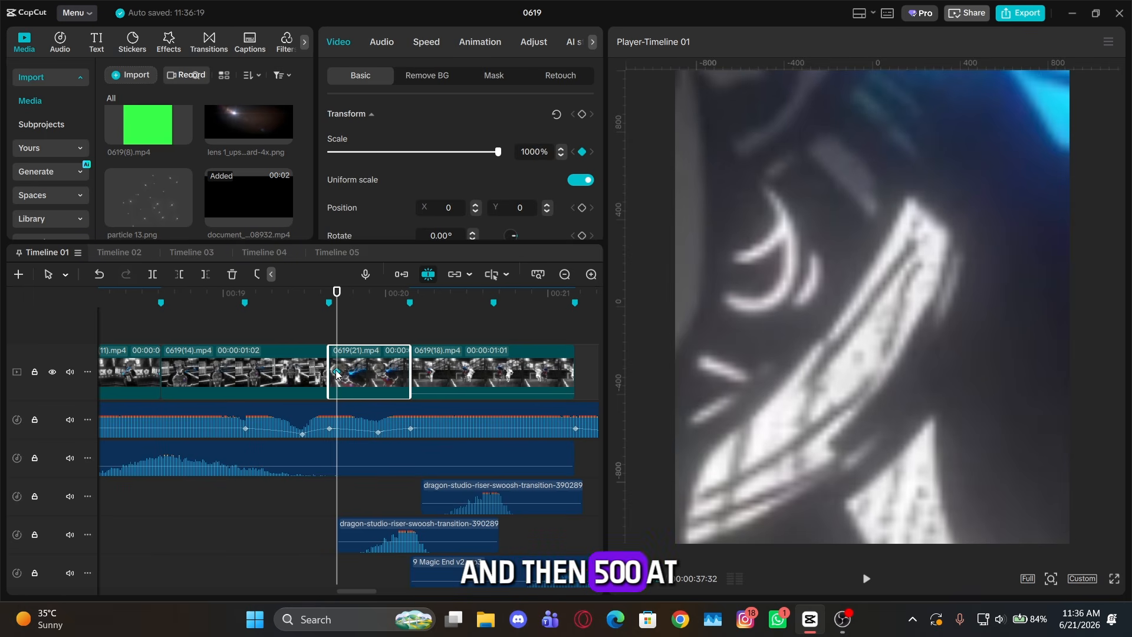
{"action": "left_click_drag", "start_coordinate": [469, 152], "coordinate": [430, 152]}
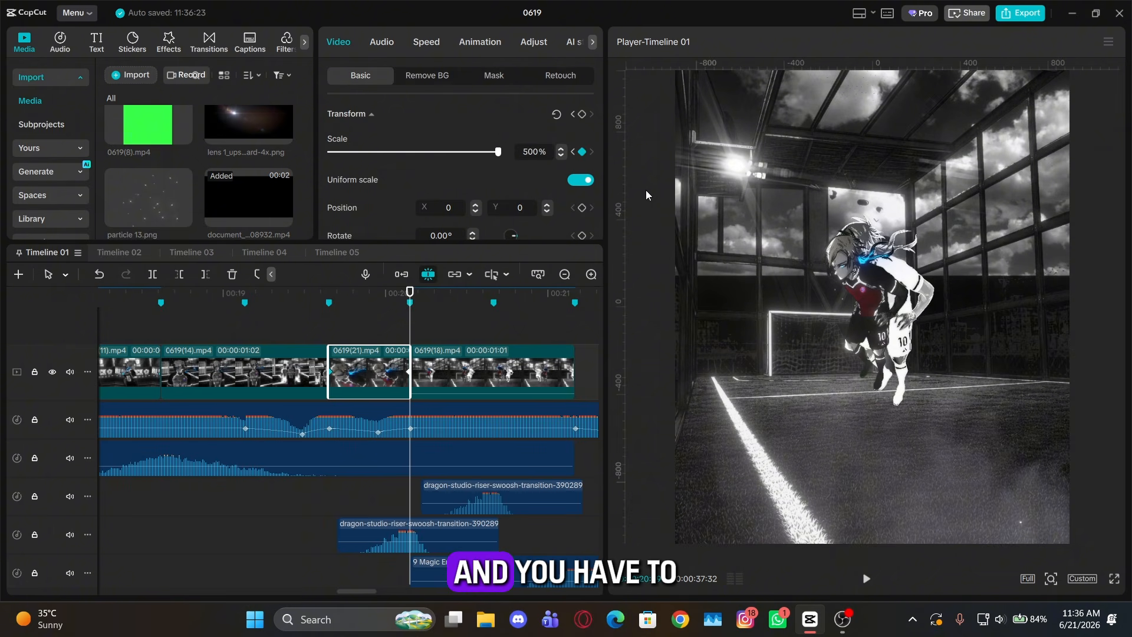
Add a middle Scale keyframe to 0619(21).mp4 at 00:00:19:56 and set it to 104%
{"action": "key", "text": "Left"}
{"action": "key", "text": "Left"}
{"action": "key", "text": "Left"}
{"action": "key", "text": "Left"}
{"action": "key", "text": "Left"}
{"action": "key", "text": "Left"}
{"action": "key", "text": "Left"}
{"action": "key", "text": "Left"}
{"action": "key", "text": "Left"}
{"action": "key", "text": "Left"}
{"action": "key", "text": "Left"}
{"action": "key", "text": "Left"}
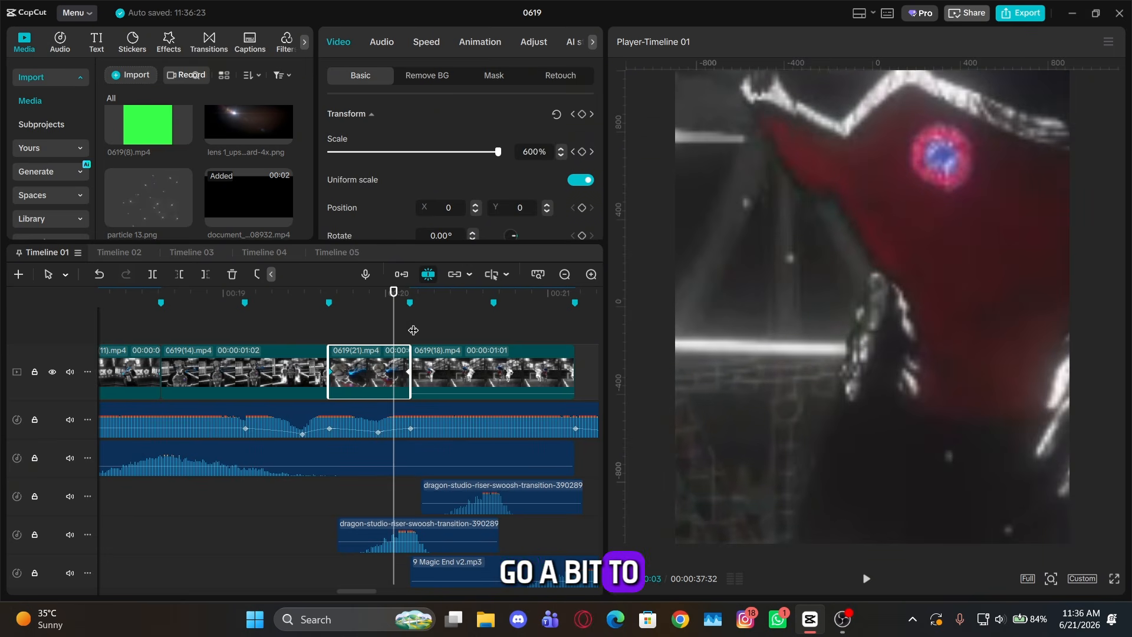
{"action": "key", "text": "Left"}
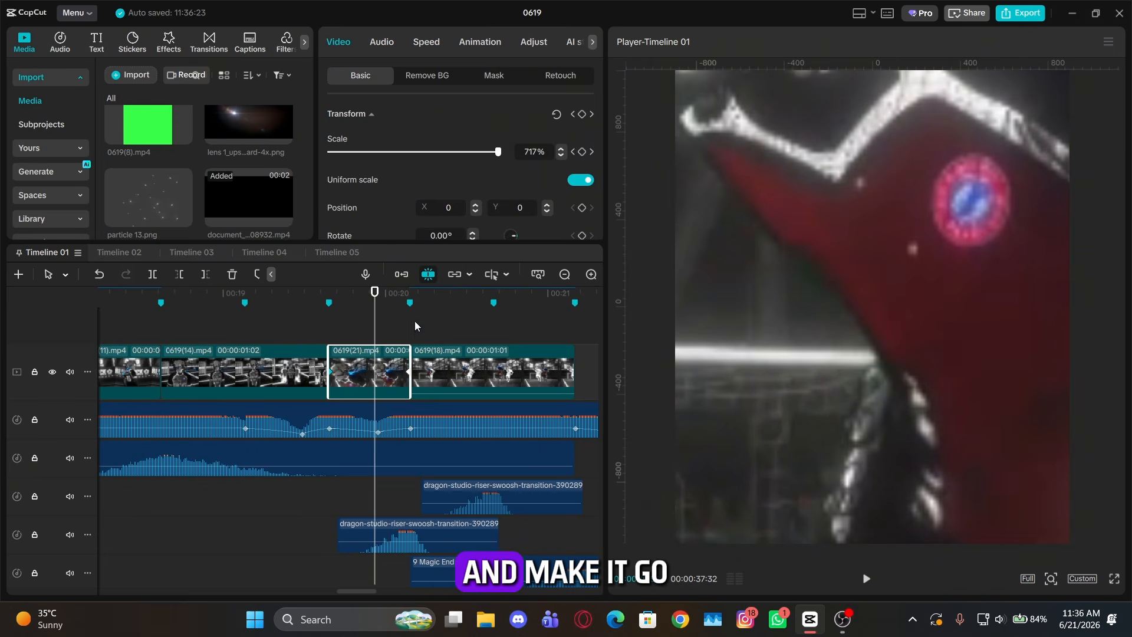
{"action": "left_click_drag", "start_coordinate": [445, 155], "coordinate": [366, 166]}
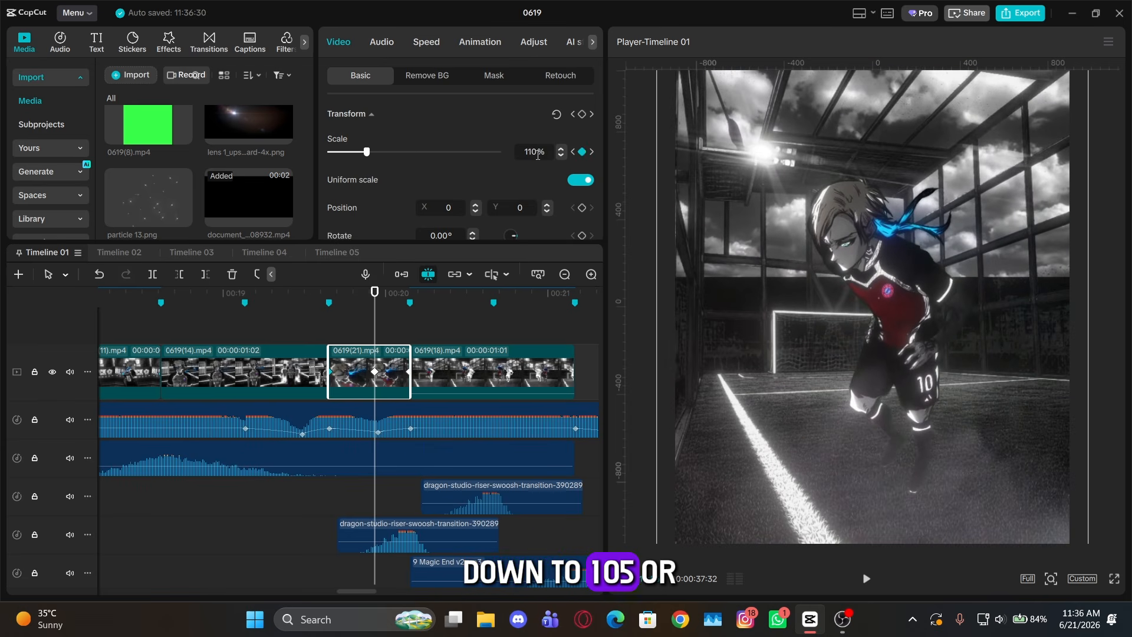
{"action": "type", "text": "1"}
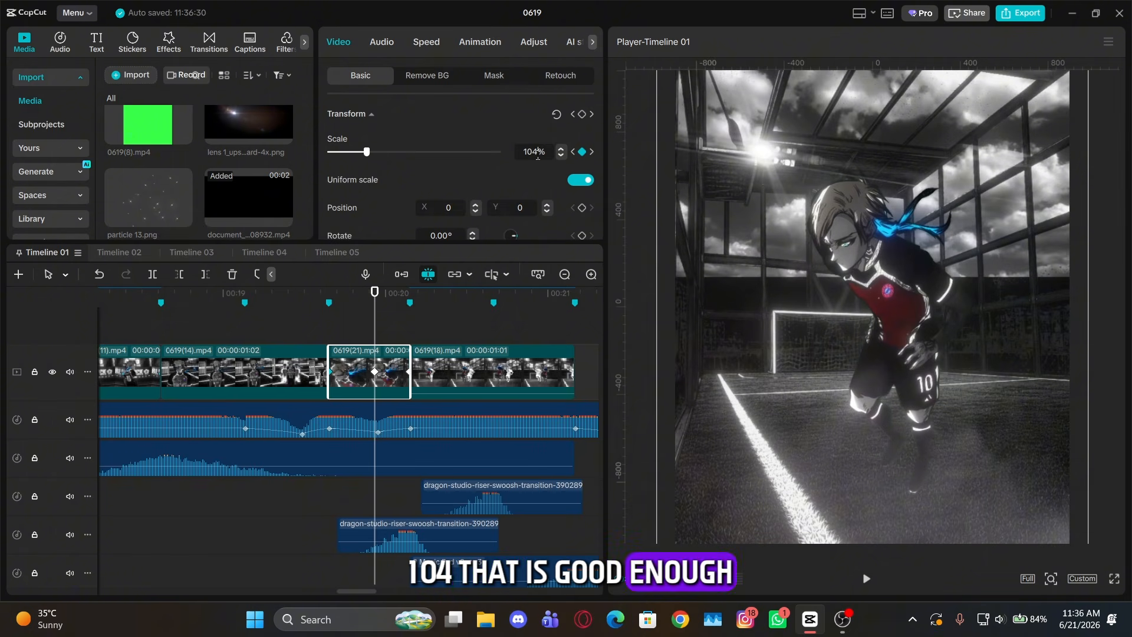
{"action": "key", "text": "Return"}
{"action": "scroll", "coordinate": [457, 396], "scroll_direction": "up", "scroll_amount": 2}
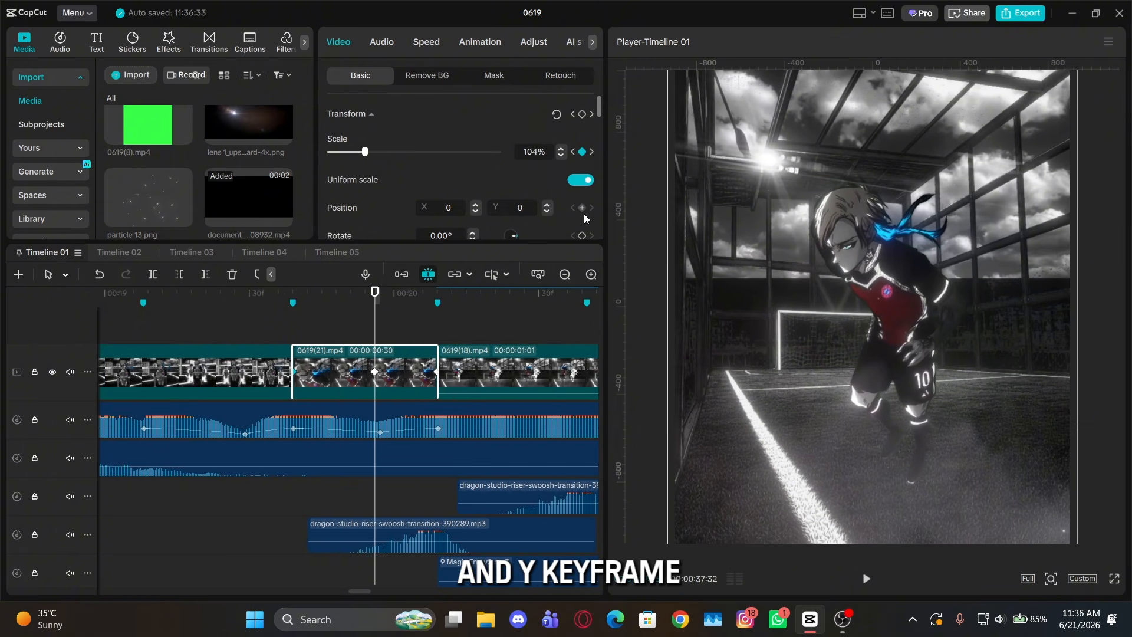
Add Position keyframes to 0619(21).mp4 at its 104% and 500% zoom points, shifting the picture to X -1414 at the end
{"action": "left_click", "coordinate": [439, 377]}
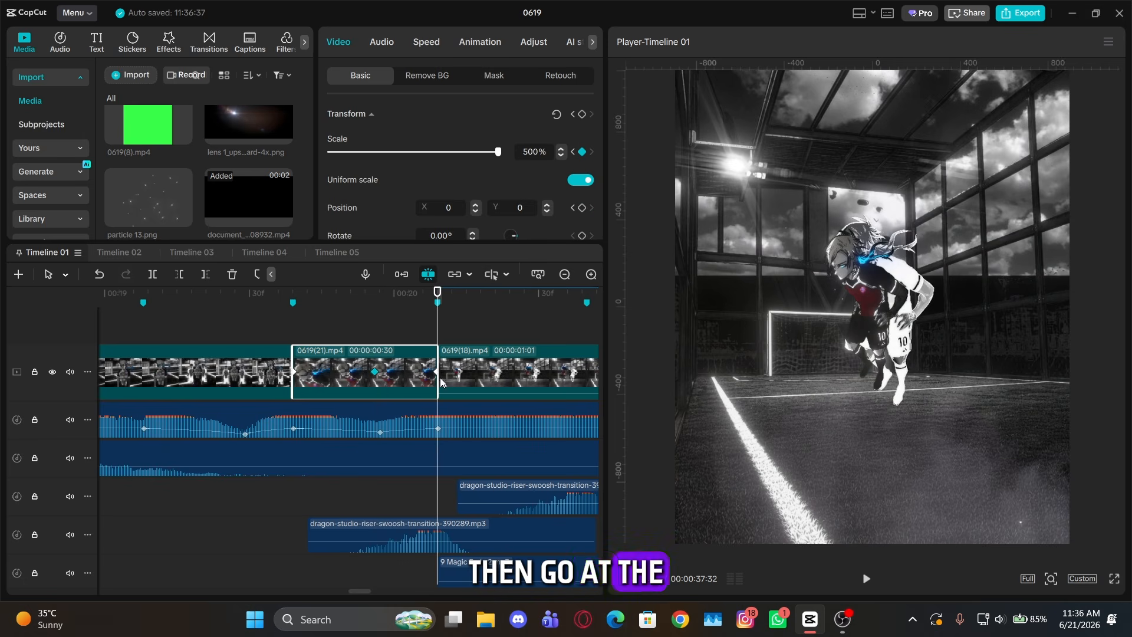
{"action": "left_click", "coordinate": [424, 373]}
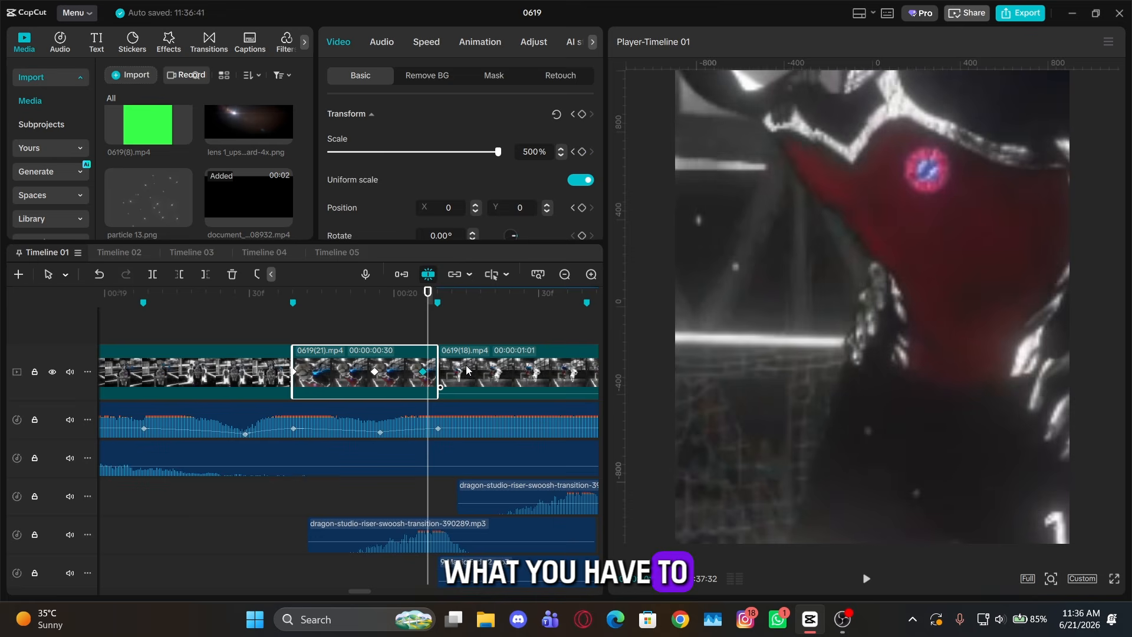
{"action": "left_click_drag", "start_coordinate": [909, 312], "coordinate": [640, 308]}
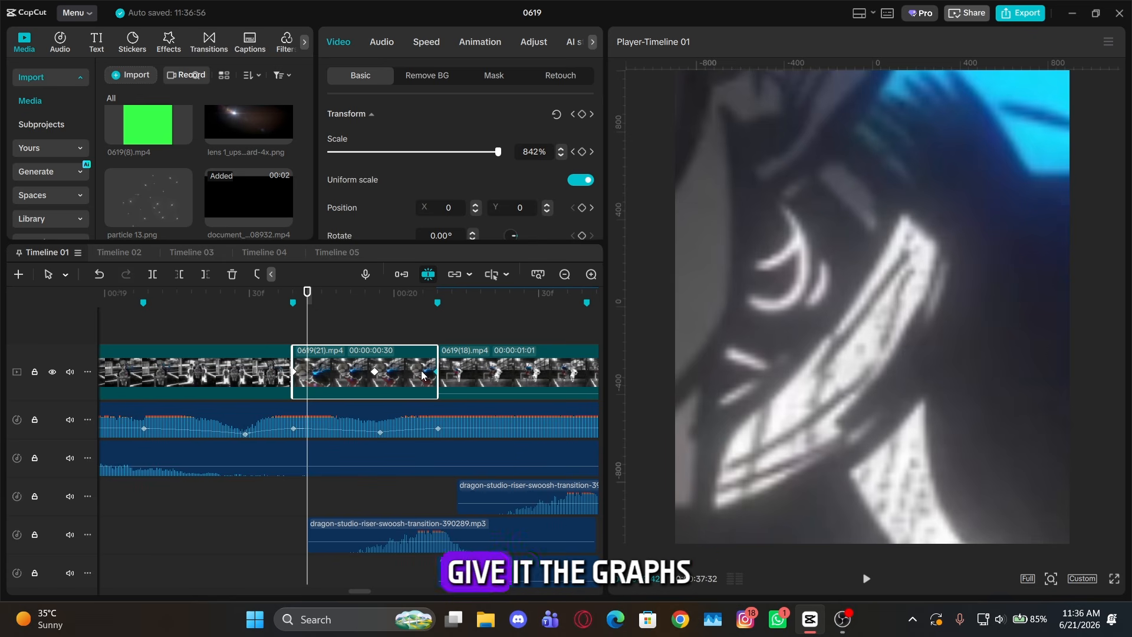
Curve the Scale graph of 0619(21).mp4 into a smooth valley, steep at both ends and flat around the 104% keyframe
{"action": "key", "text": "alt+k"}
{"action": "left_click", "coordinate": [294, 327]}
{"action": "scroll", "coordinate": [346, 382], "scroll_direction": "up", "scroll_amount": 1}
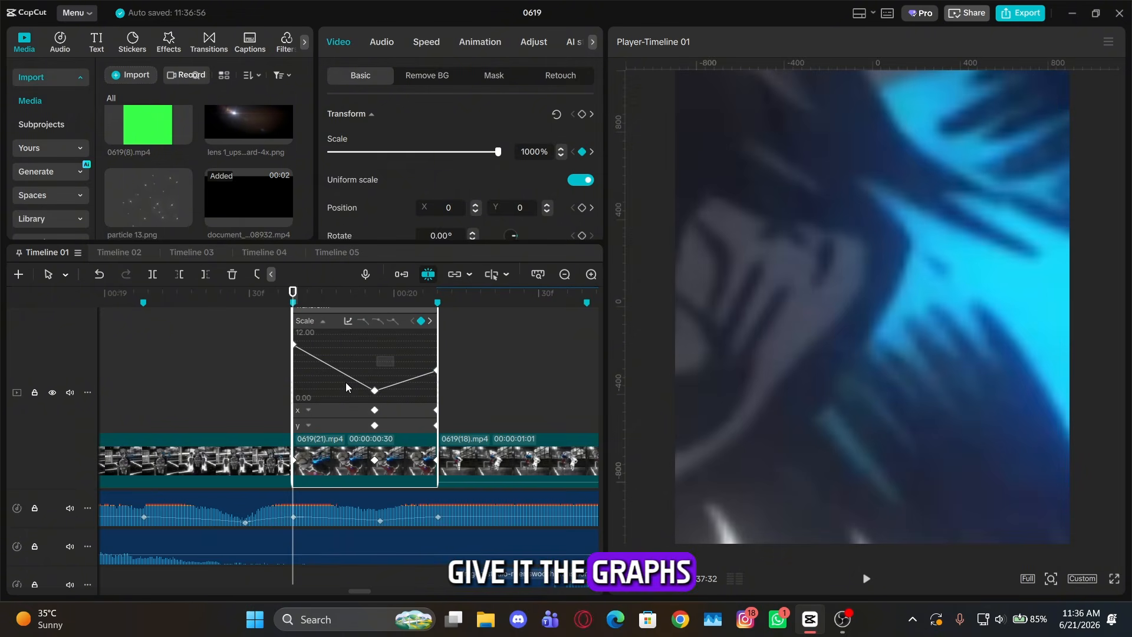
{"action": "left_click", "coordinate": [375, 389]}
{"action": "left_click_drag", "start_coordinate": [396, 389], "coordinate": [425, 391]}
{"action": "left_click_drag", "start_coordinate": [344, 389], "coordinate": [332, 392]}
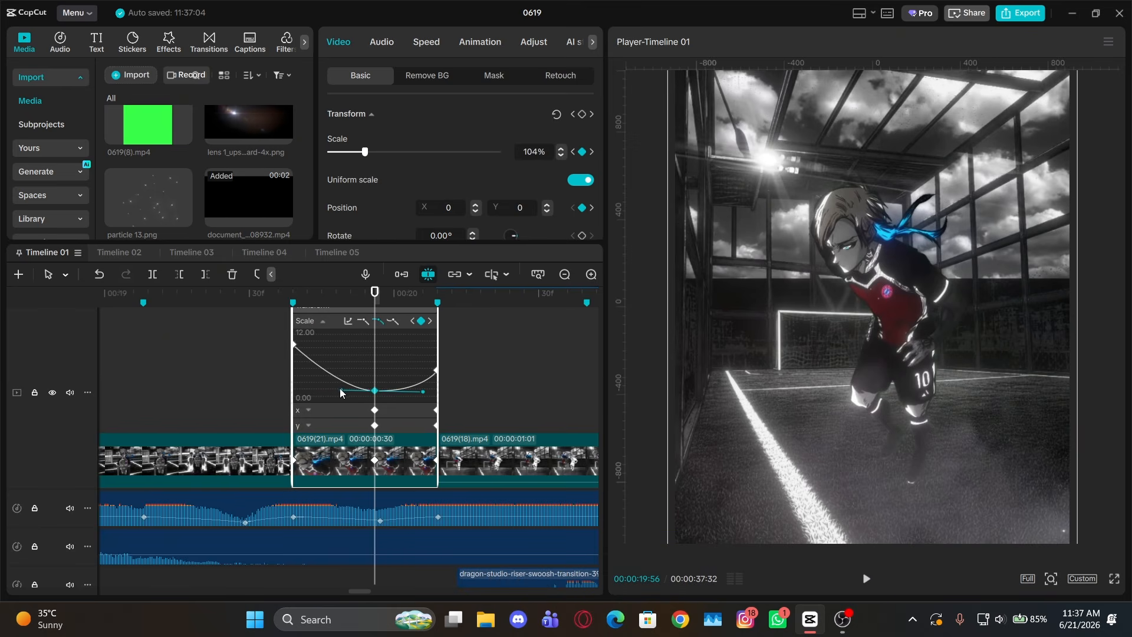
{"action": "left_click_drag", "start_coordinate": [422, 389], "coordinate": [422, 393]}
{"action": "left_click_drag", "start_coordinate": [338, 364], "coordinate": [260, 316]}
{"action": "left_click", "coordinate": [395, 322]}
{"action": "left_click_drag", "start_coordinate": [324, 344], "coordinate": [301, 383]}
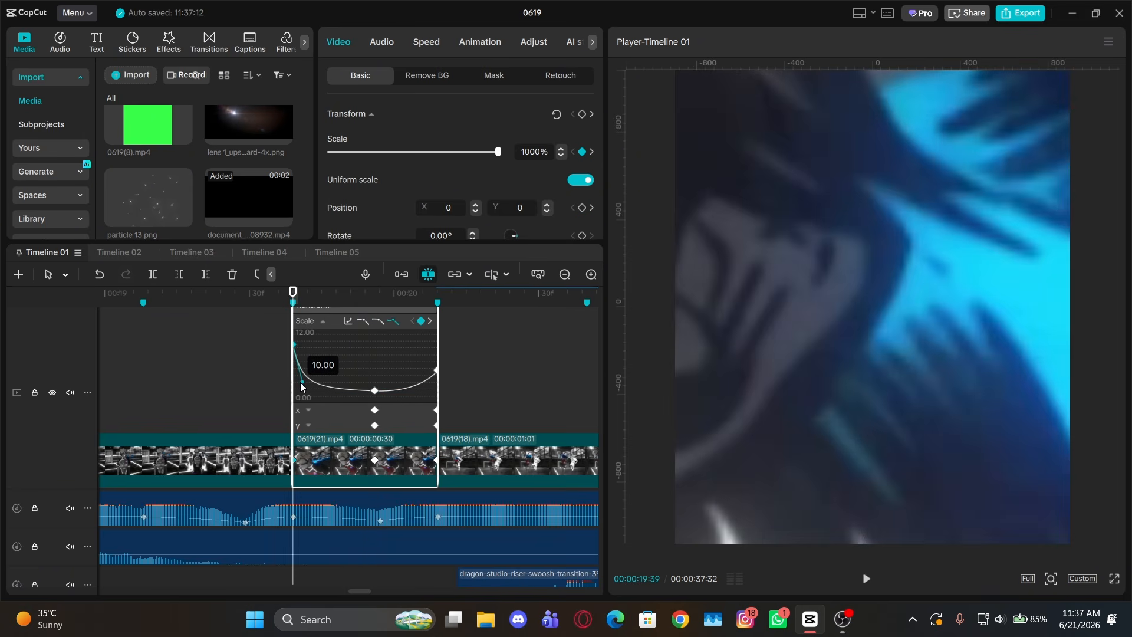
{"action": "left_click_drag", "start_coordinate": [414, 373], "coordinate": [431, 384]}
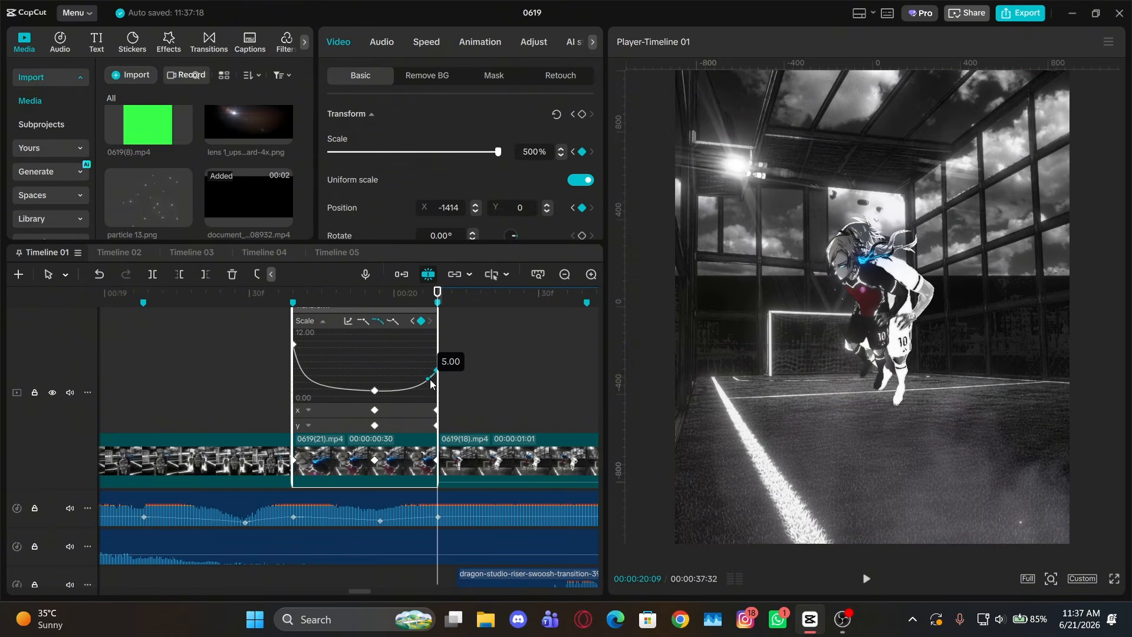
Curve the X position graph of 0619(21).mp4 so it leaves the middle keyframe gently and drops steeply at the end, then close the graphs
{"action": "left_click", "coordinate": [412, 410]}
{"action": "left_click", "coordinate": [374, 353]}
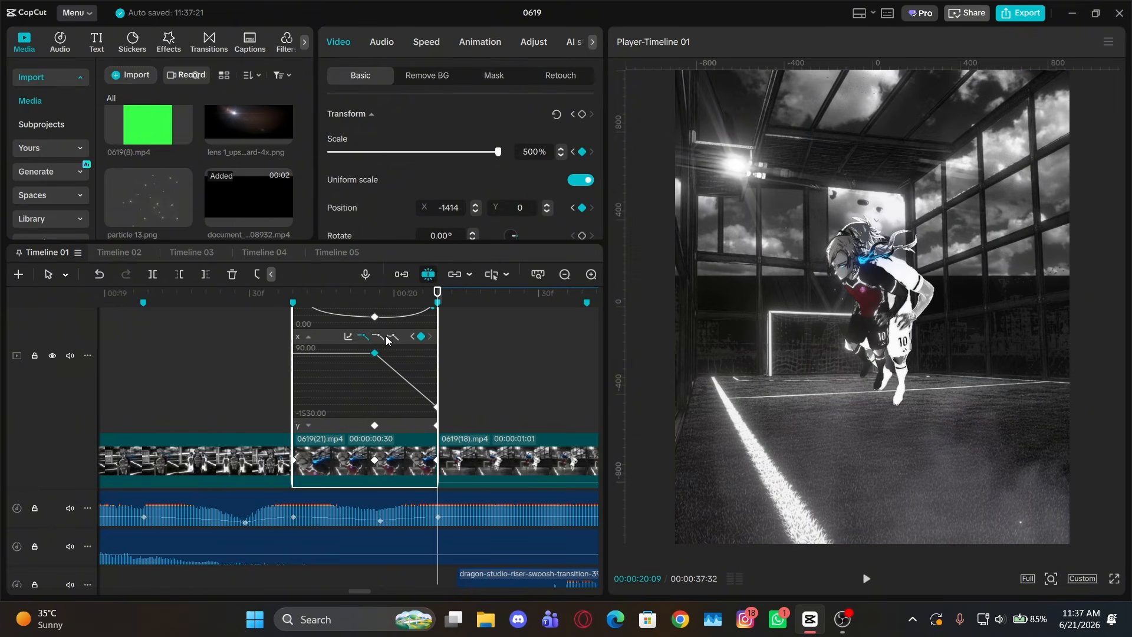
{"action": "left_click", "coordinate": [381, 336]}
{"action": "left_click_drag", "start_coordinate": [397, 353], "coordinate": [419, 352]}
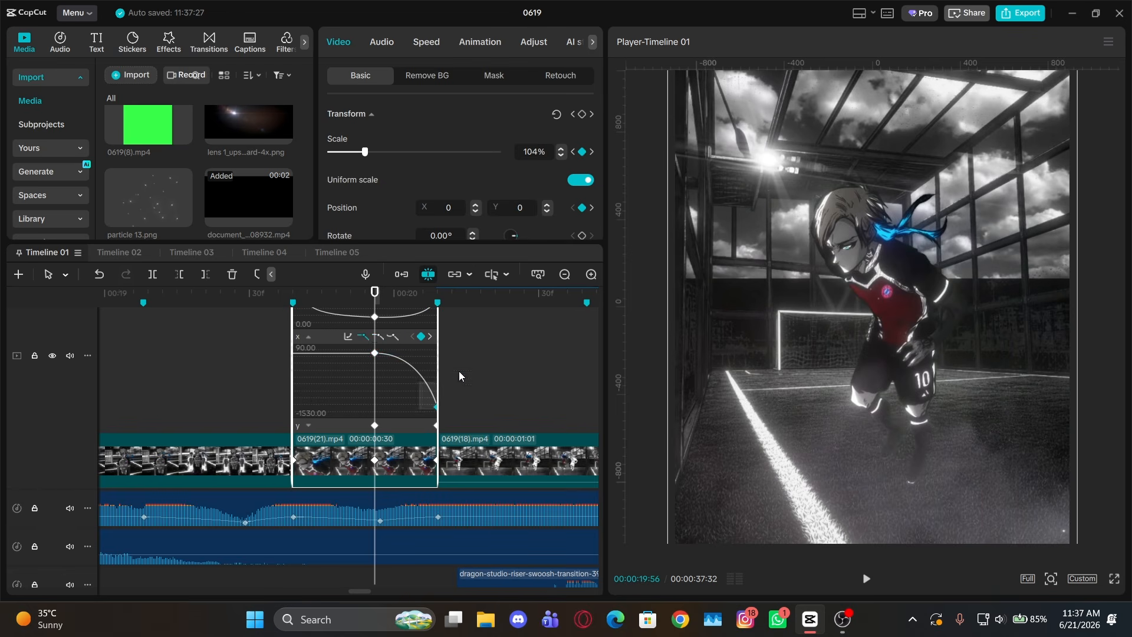
{"action": "left_click_drag", "start_coordinate": [412, 407], "coordinate": [434, 382]}
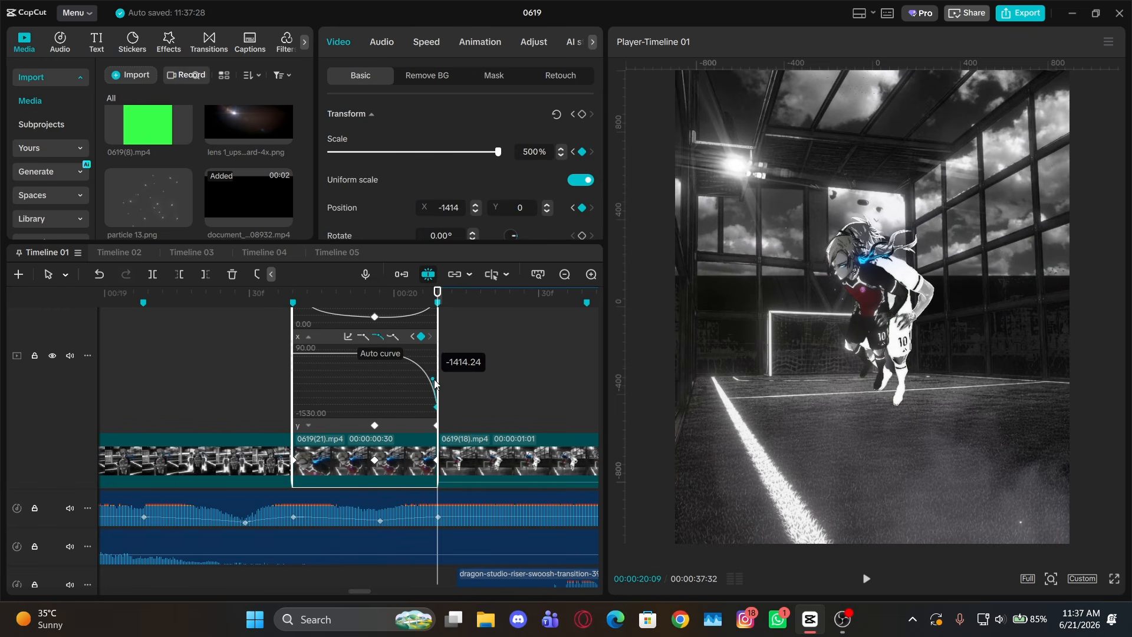
{"action": "left_click", "coordinate": [307, 293]}
{"action": "key", "text": "alt+k"}
Play back 0619(21).mp4 into 0619(18).mp4 to check the smoothed zoom
{"action": "key", "text": "space"}
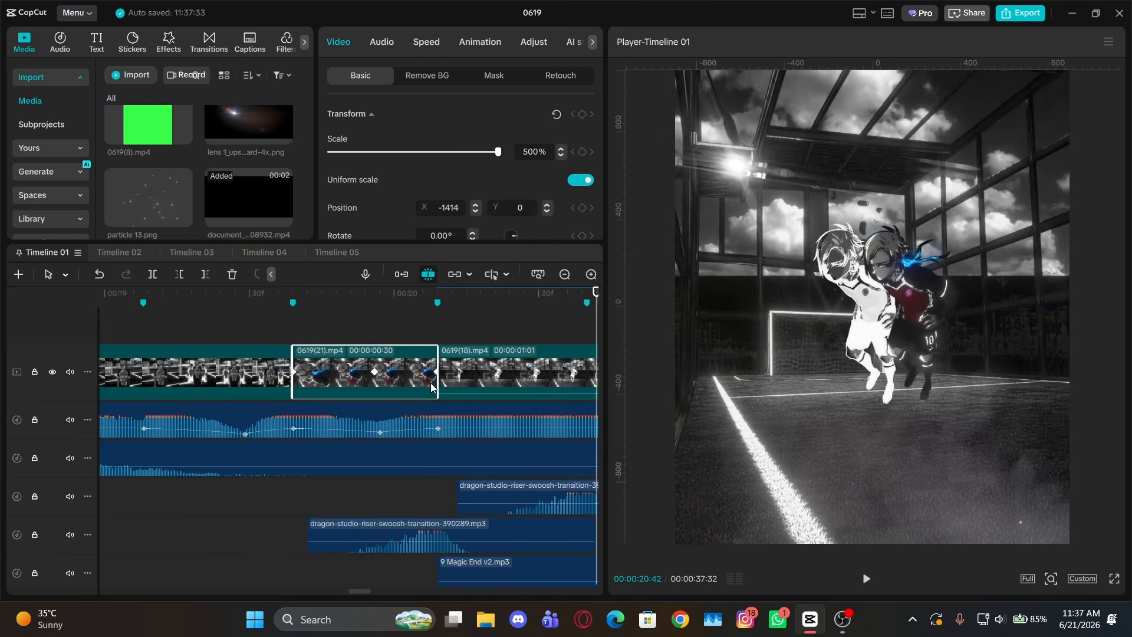
{"action": "key", "text": "Up"}
{"action": "key", "text": "space"}
{"action": "key", "text": "Up"}
{"action": "key", "text": "Up"}
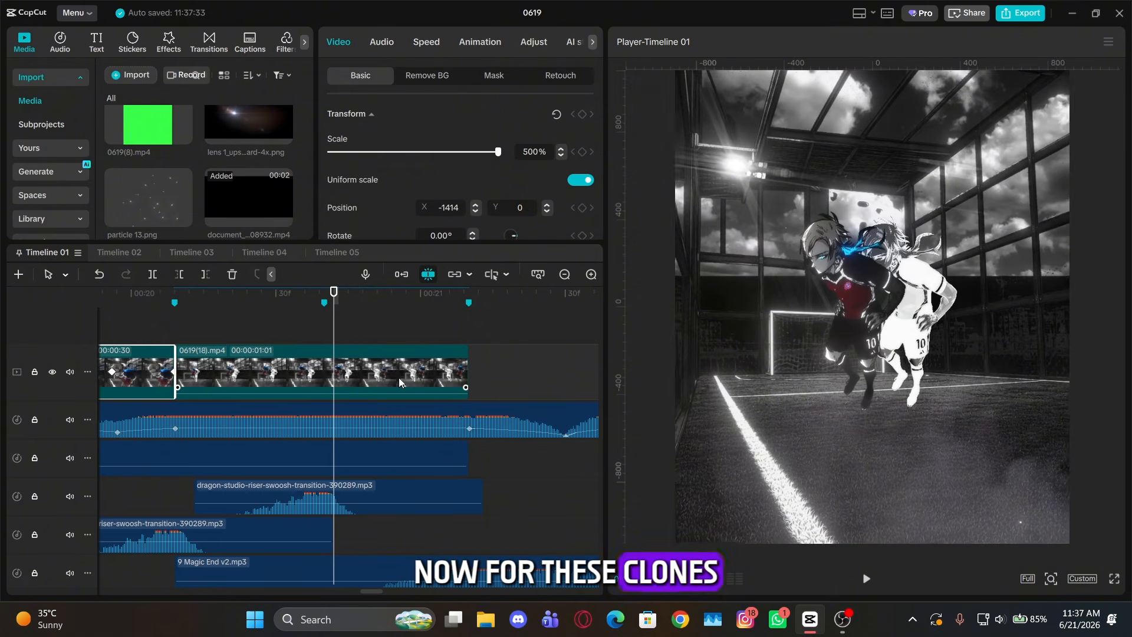
At the start of 0619(18).mp4, add Scale and Position keyframes and shrink the picture to 34%
{"action": "left_click", "coordinate": [399, 378]}
{"action": "key", "text": "Up"}
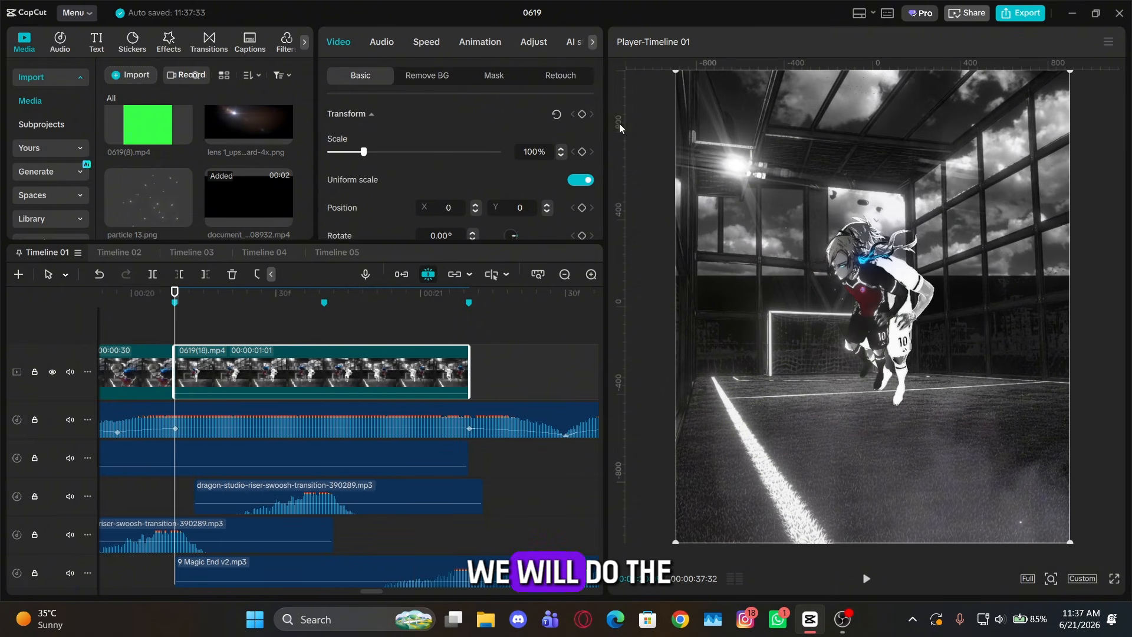
{"action": "left_click", "coordinate": [581, 151]}
{"action": "left_click_drag", "start_coordinate": [360, 153], "coordinate": [344, 156]}
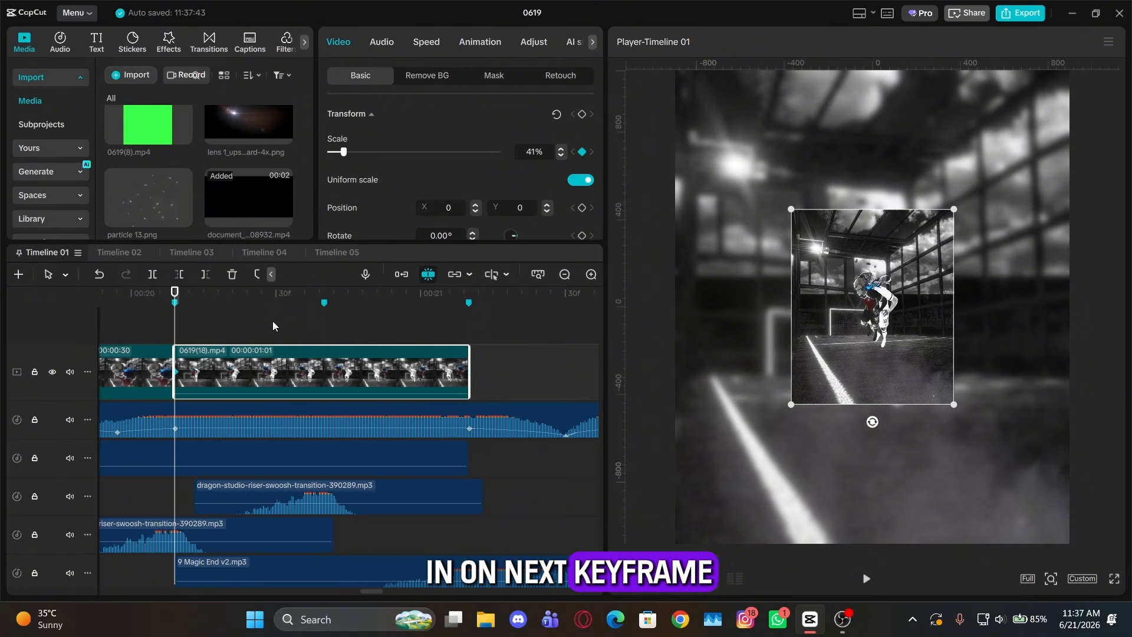
{"action": "left_click", "coordinate": [582, 208]}
{"action": "left_click", "coordinate": [529, 152]}
{"action": "type", "text": "40"}
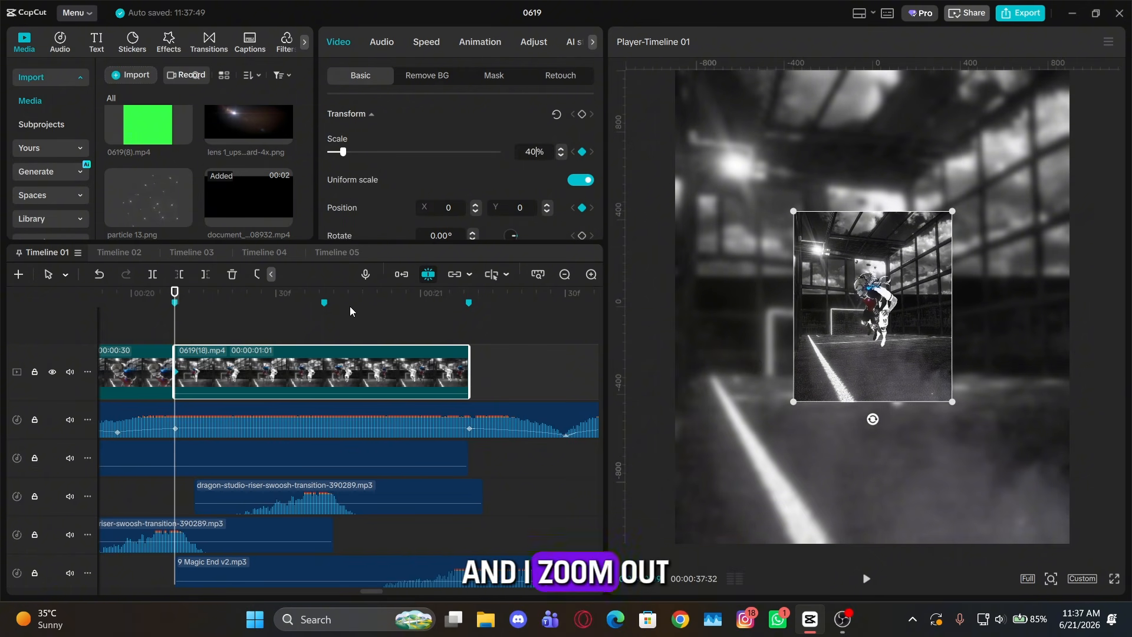
Split 0619(18).mp4 at the beat marker halfway through the clip, and go to the end of its first half
{"action": "left_click", "coordinate": [266, 298]}
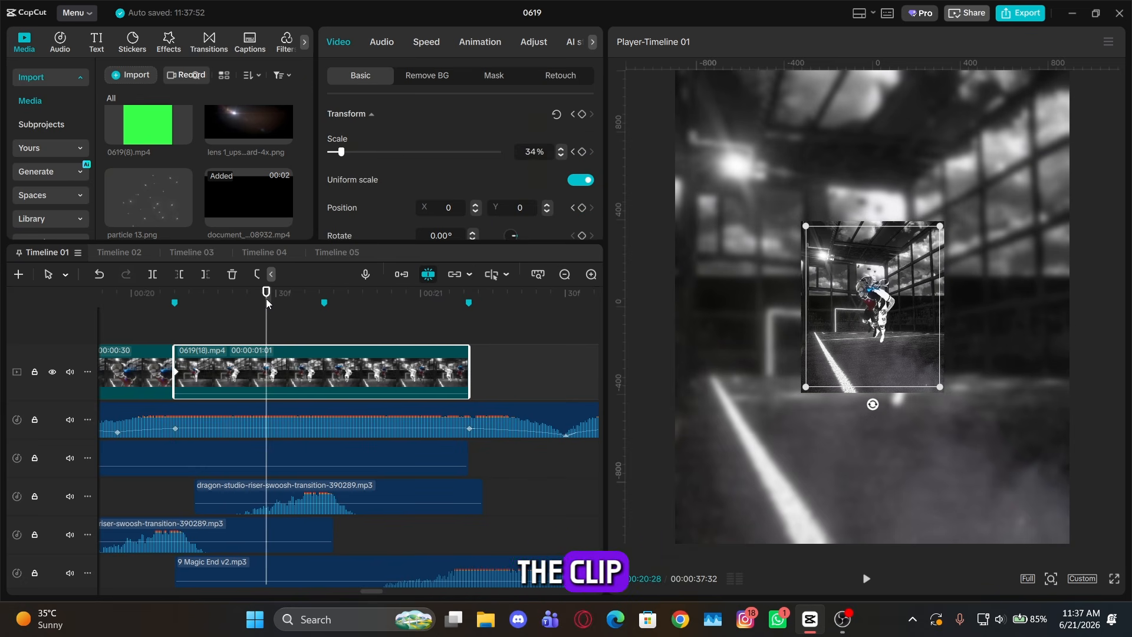
{"action": "left_click_drag", "start_coordinate": [267, 298], "coordinate": [321, 294]}
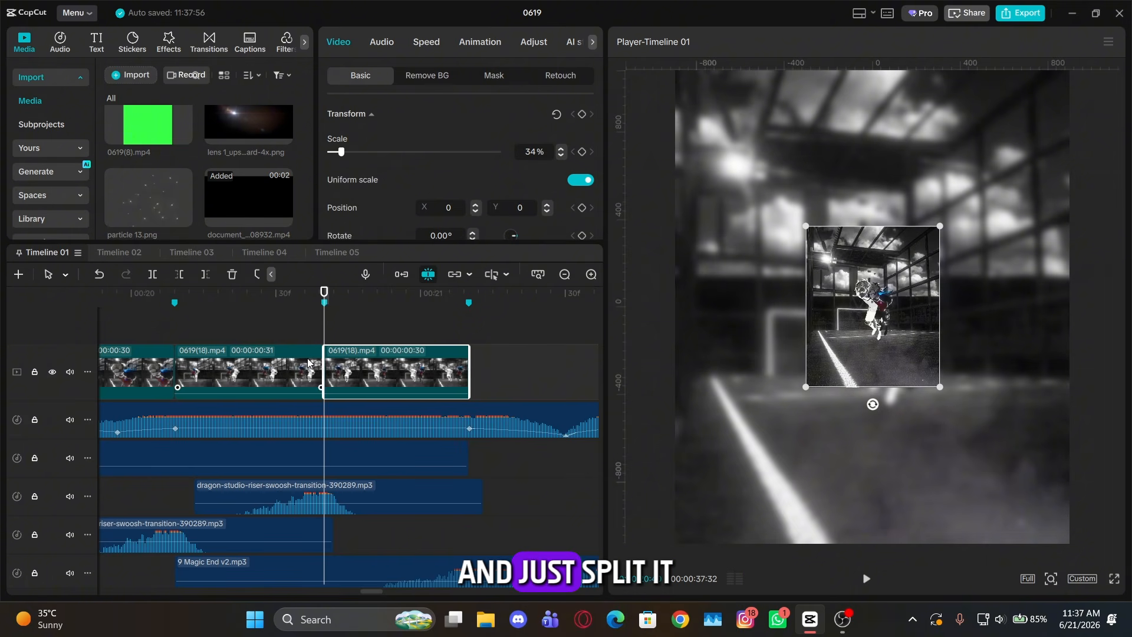
{"action": "key", "text": "ctrl+b"}
{"action": "key", "text": "Left"}
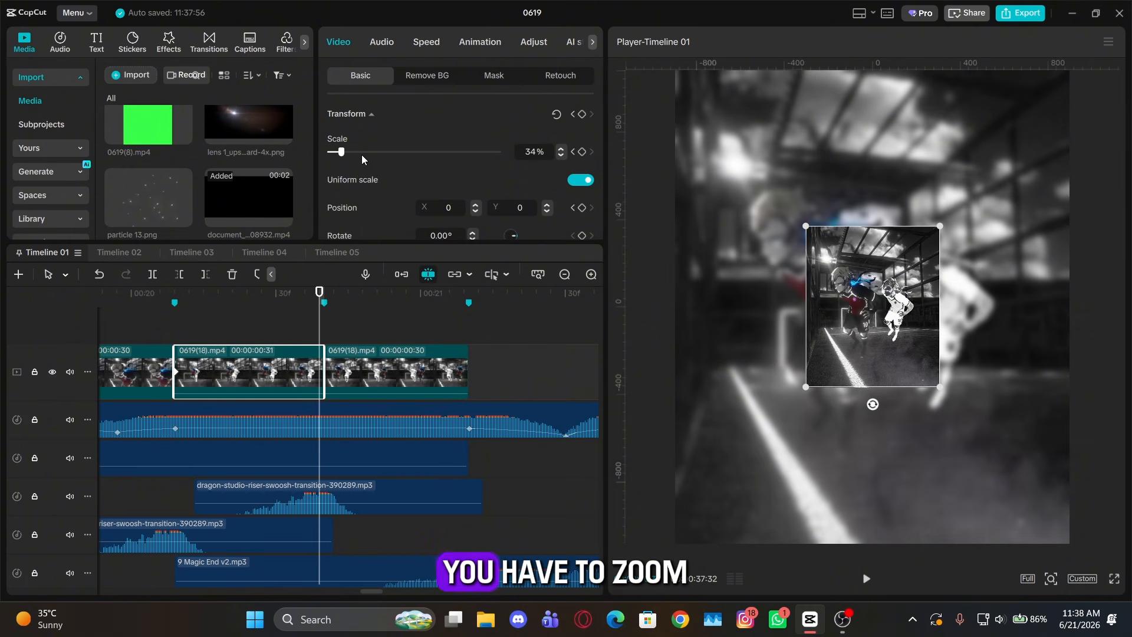
At the end of the first half of 0619(18).mp4, keyframe Scale at 225% and Position X at -619 to centre the white player
{"action": "left_click_drag", "start_coordinate": [362, 154], "coordinate": [406, 154]}
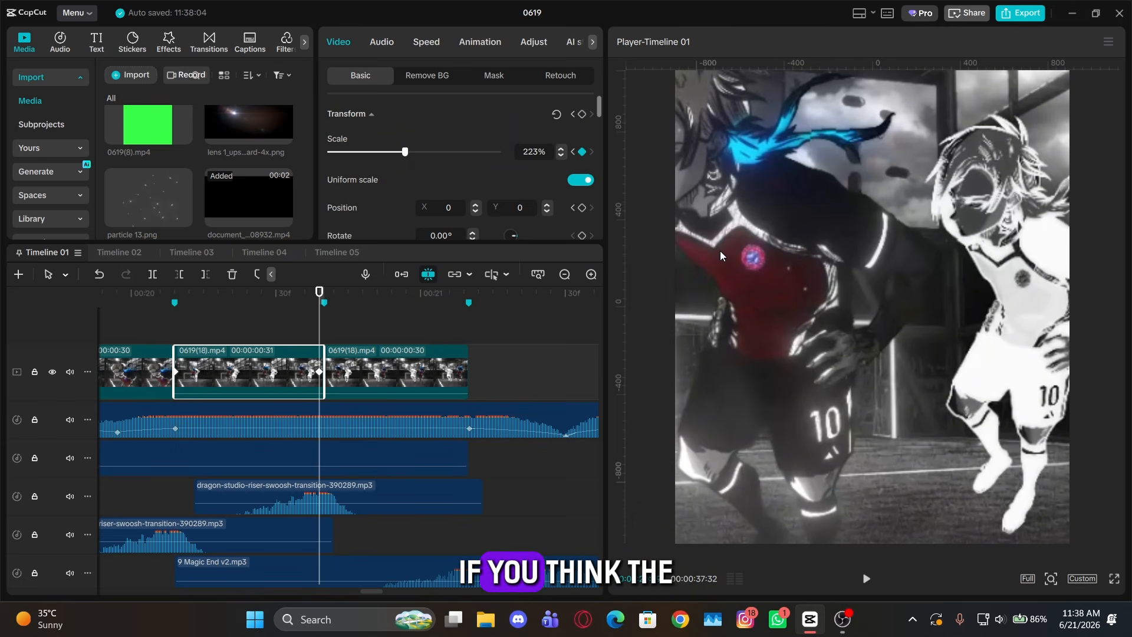
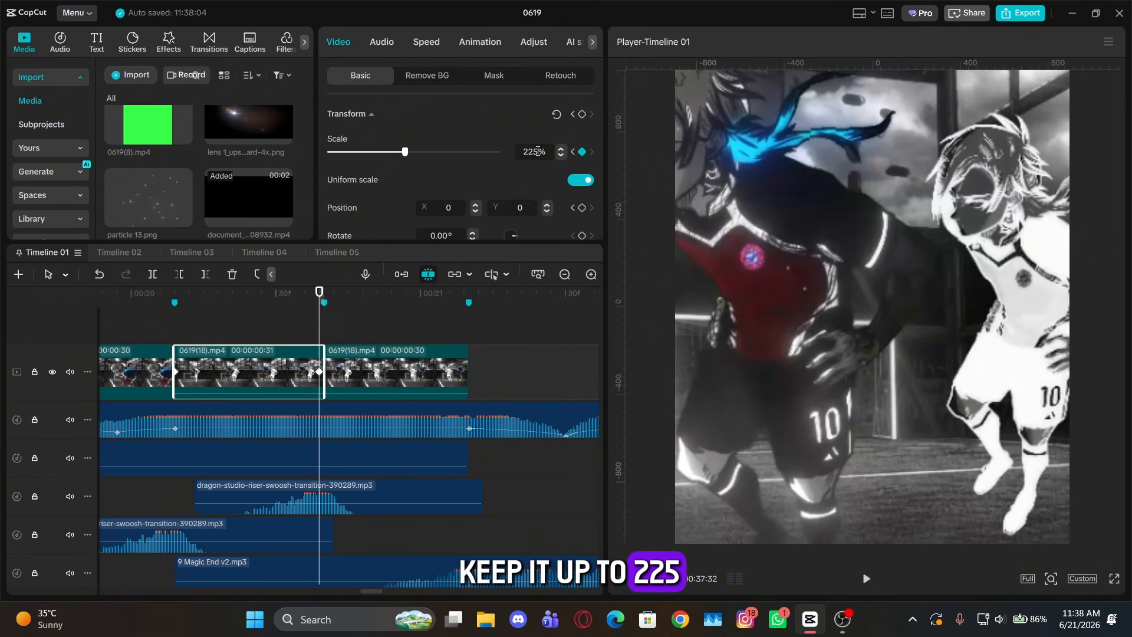
{"action": "left_click_drag", "start_coordinate": [933, 262], "coordinate": [800, 261]}
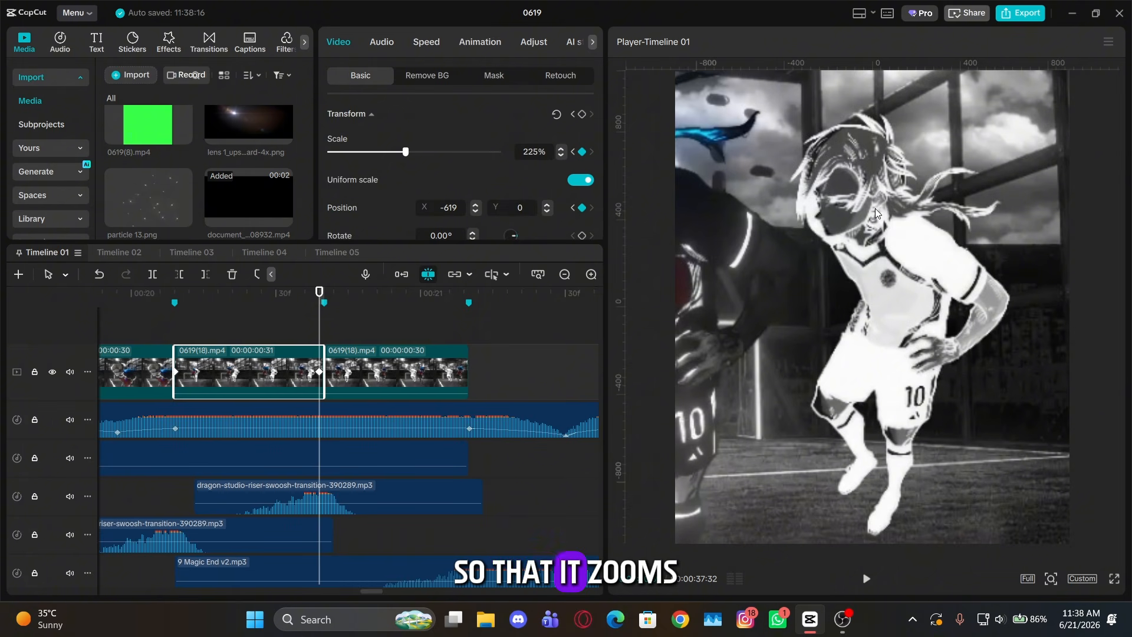
Add Scale and Position keyframes at the start of the second half of 0619(18).mp4, keeping the picture at 34% and centred
{"action": "left_click", "coordinate": [326, 378]}
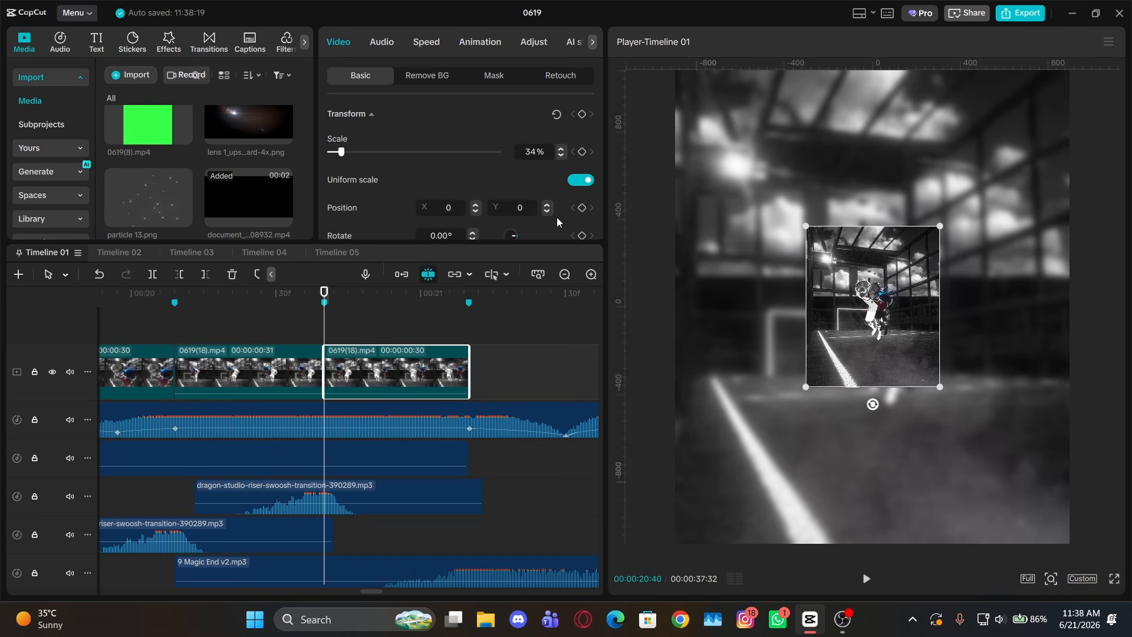
{"action": "left_click", "coordinate": [297, 371]}
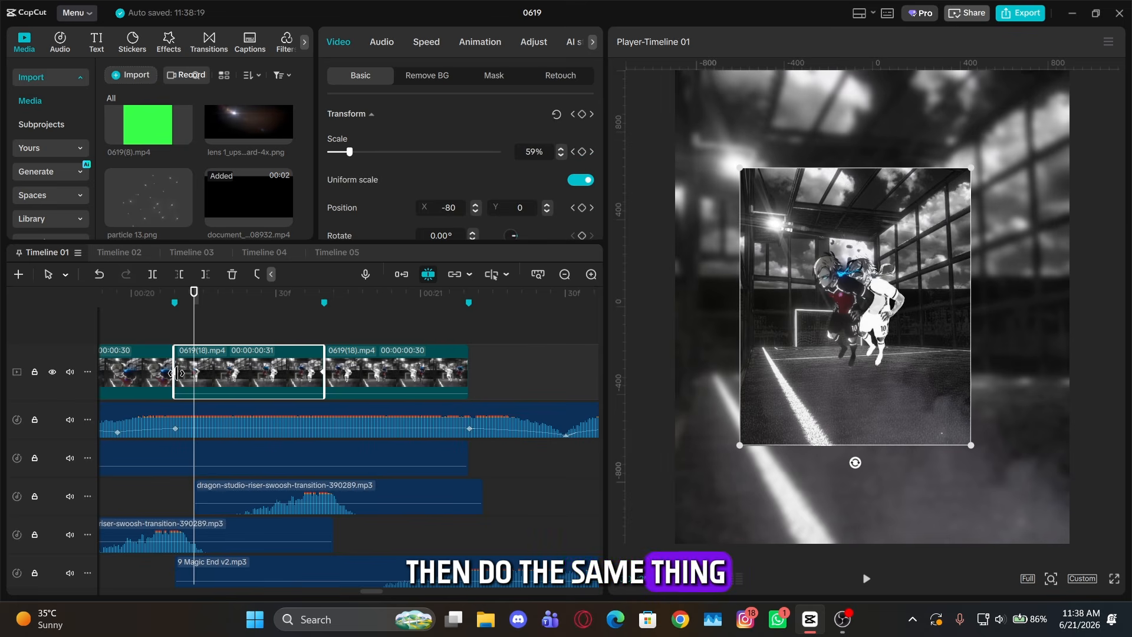
{"action": "left_click", "coordinate": [324, 327]}
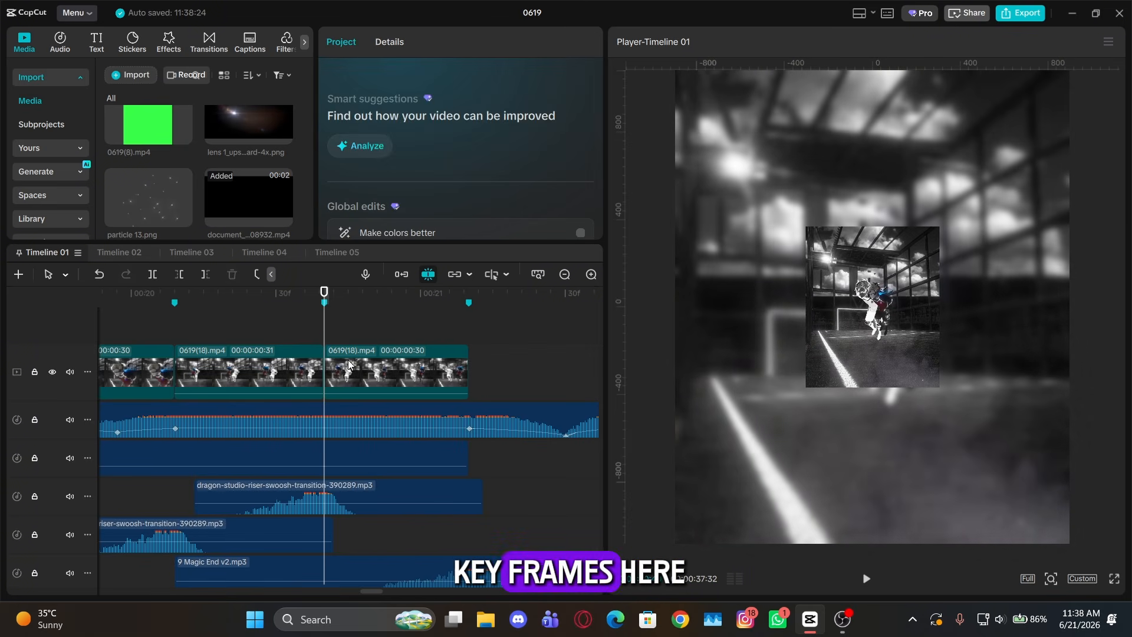
{"action": "left_click", "coordinate": [330, 375]}
{"action": "left_click", "coordinate": [312, 378]}
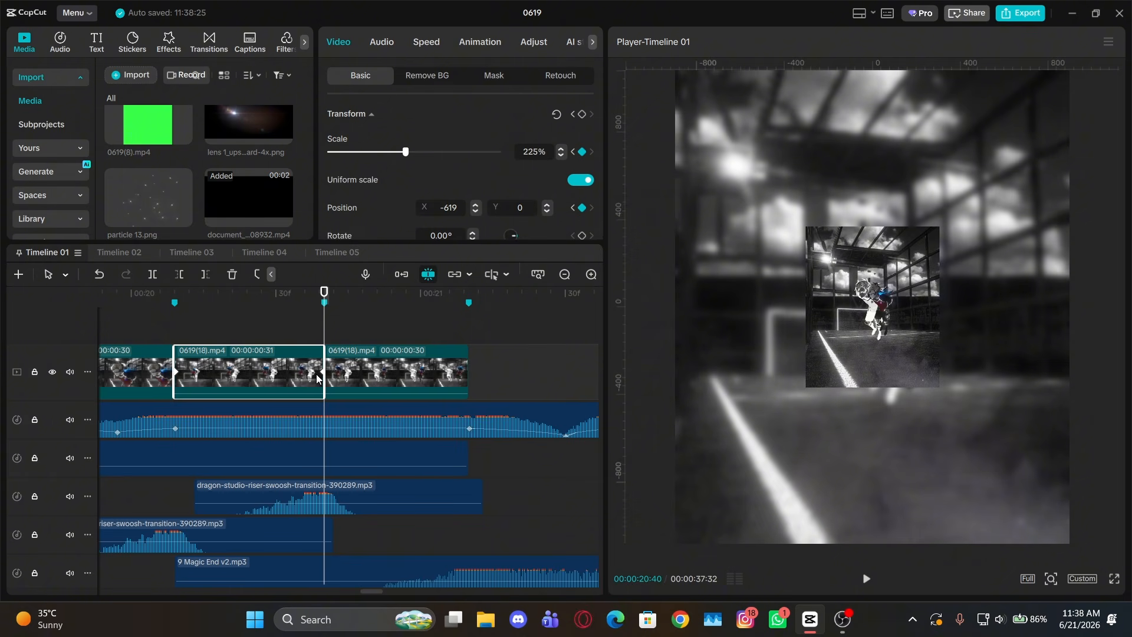
{"action": "left_click", "coordinate": [379, 386]}
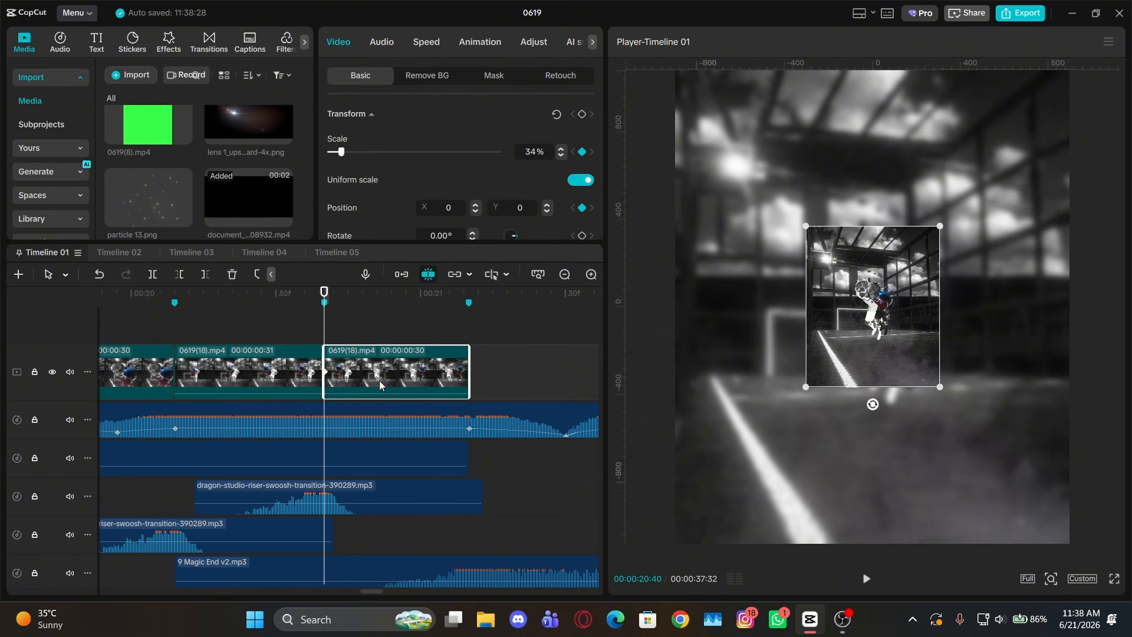
At the end of the second half of 0619(18).mp4, keyframe Scale at 225% and Position X at 619, and scrub through it
{"action": "key", "text": "Right"}
{"action": "key", "text": "Right"}
{"action": "key", "text": "Right"}
{"action": "key", "text": "Right"}
{"action": "key", "text": "Right"}
{"action": "key", "text": "Down"}
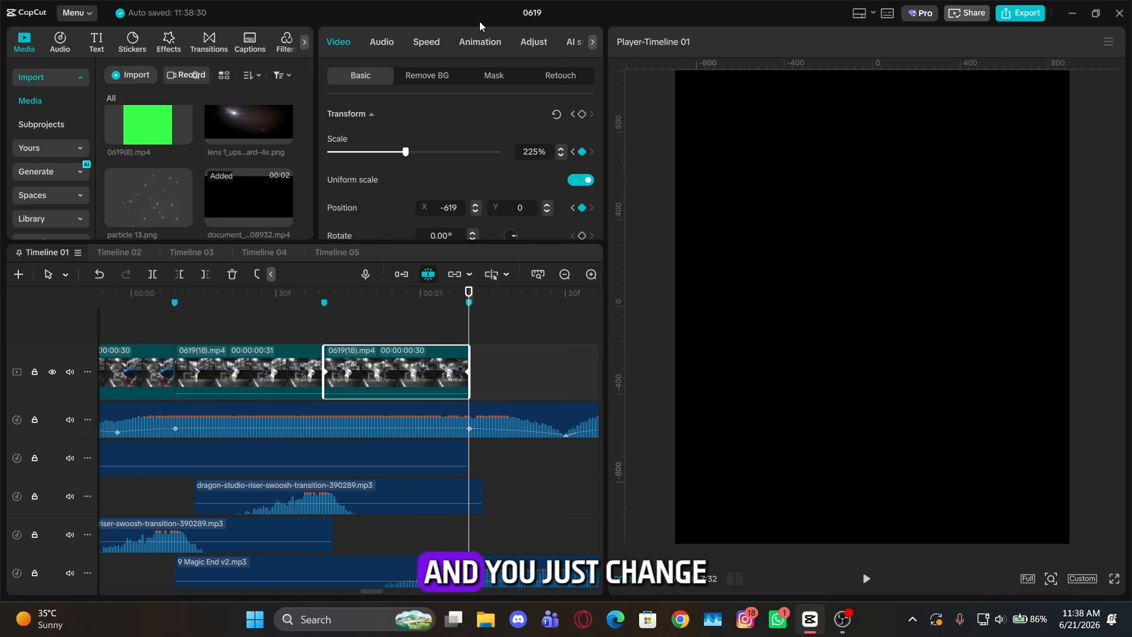
{"action": "left_click", "coordinate": [441, 208]}
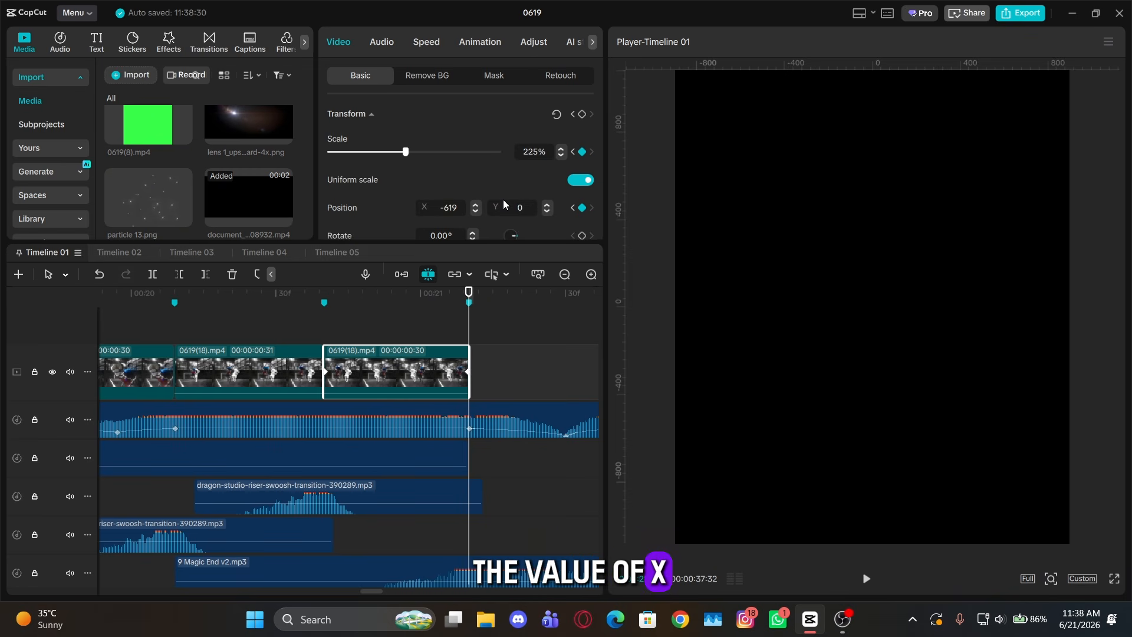
{"action": "left_click", "coordinate": [324, 334]}
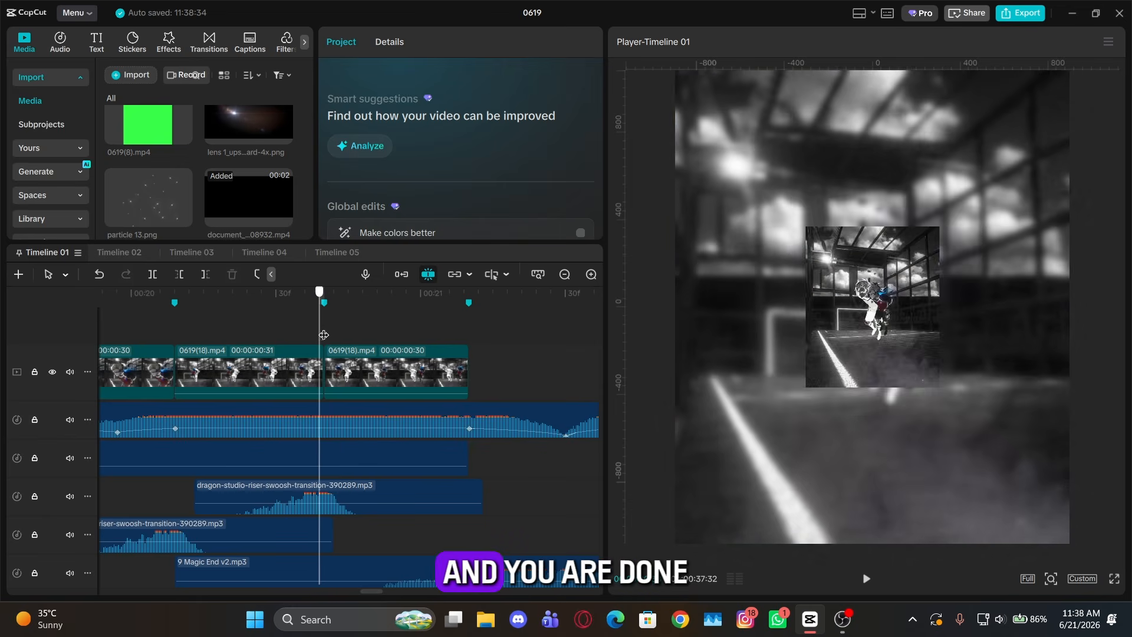
{"action": "left_click_drag", "start_coordinate": [323, 334], "coordinate": [437, 346]}
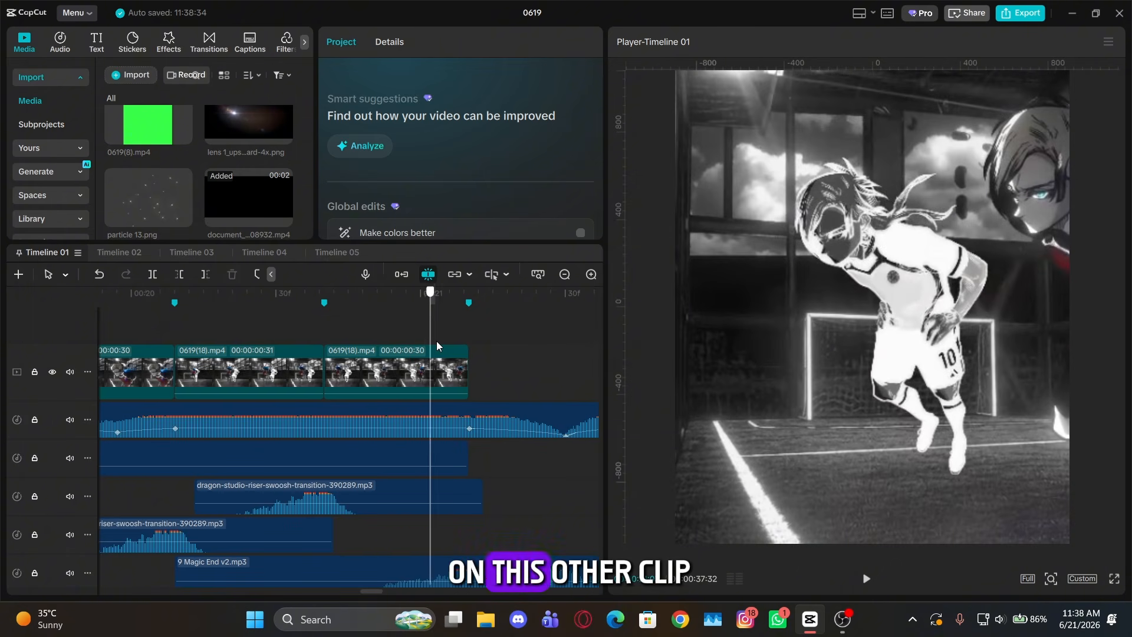
On 0619(21).mp4, add a Rotate keyframe at the middle keyframe and set the rotation at the clip's end to 22°
{"action": "scroll", "coordinate": [436, 340], "scroll_direction": "down", "scroll_amount": 5}
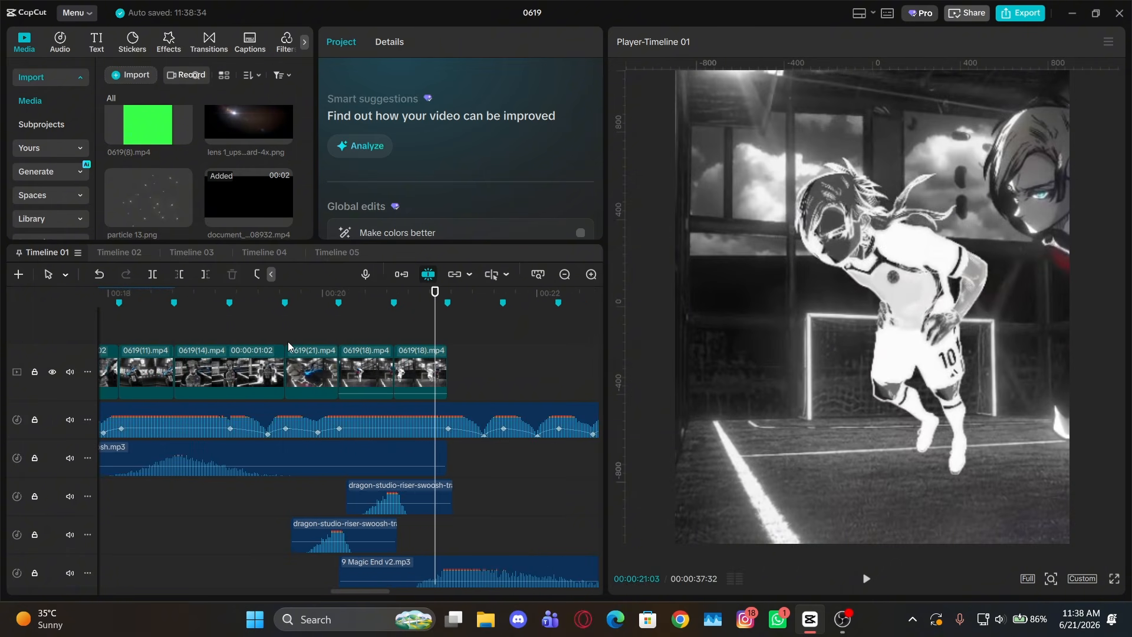
{"action": "left_click", "coordinate": [288, 341]}
{"action": "scroll", "coordinate": [289, 345], "scroll_direction": "up", "scroll_amount": 5}
{"action": "left_click", "coordinate": [375, 371]}
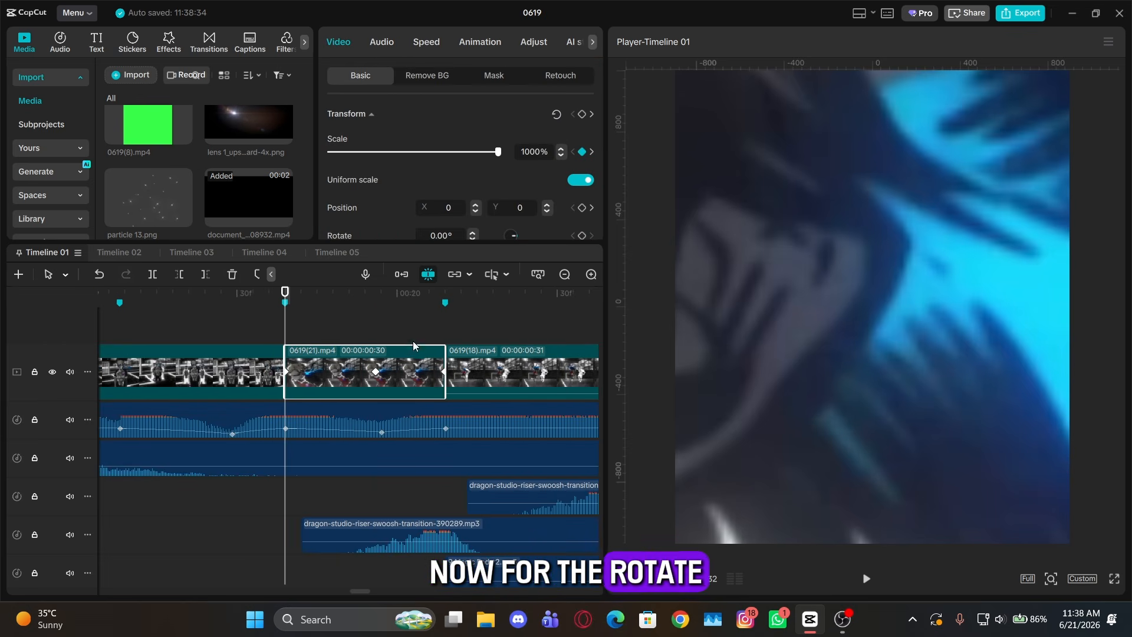
{"action": "left_click", "coordinate": [376, 298]}
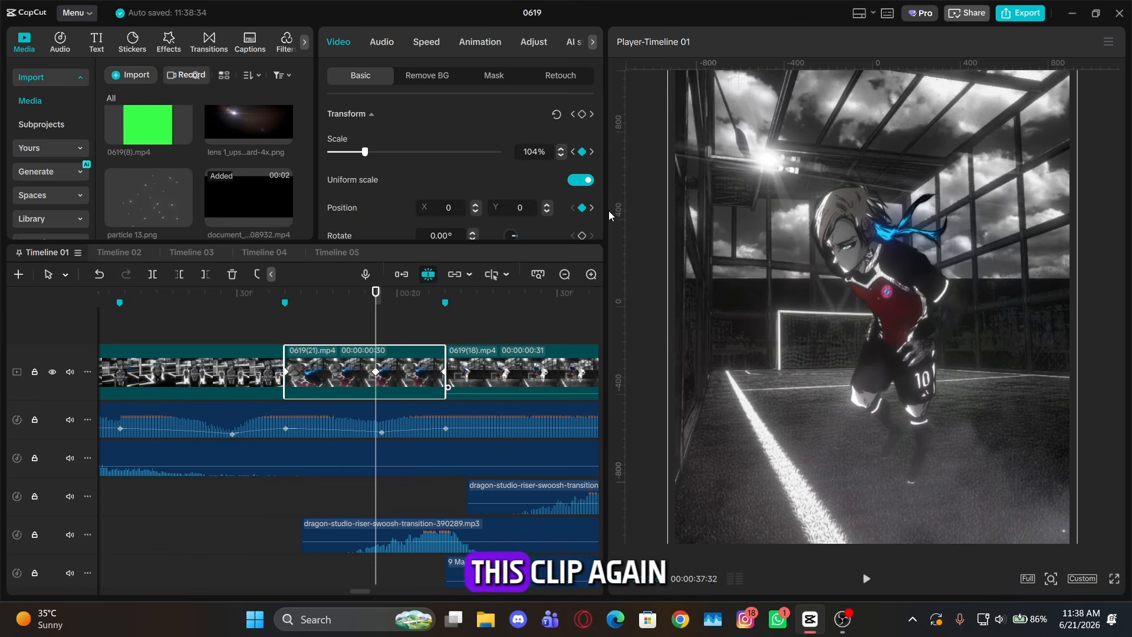
{"action": "left_click", "coordinate": [580, 235]}
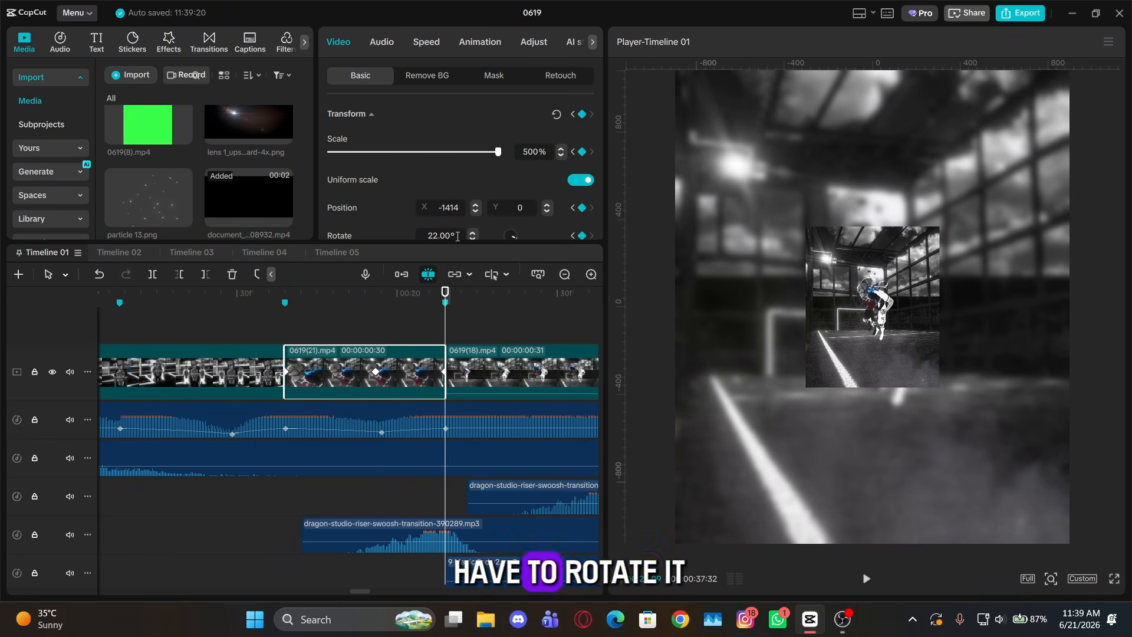
{"action": "left_click_drag", "start_coordinate": [462, 236], "coordinate": [411, 248]}
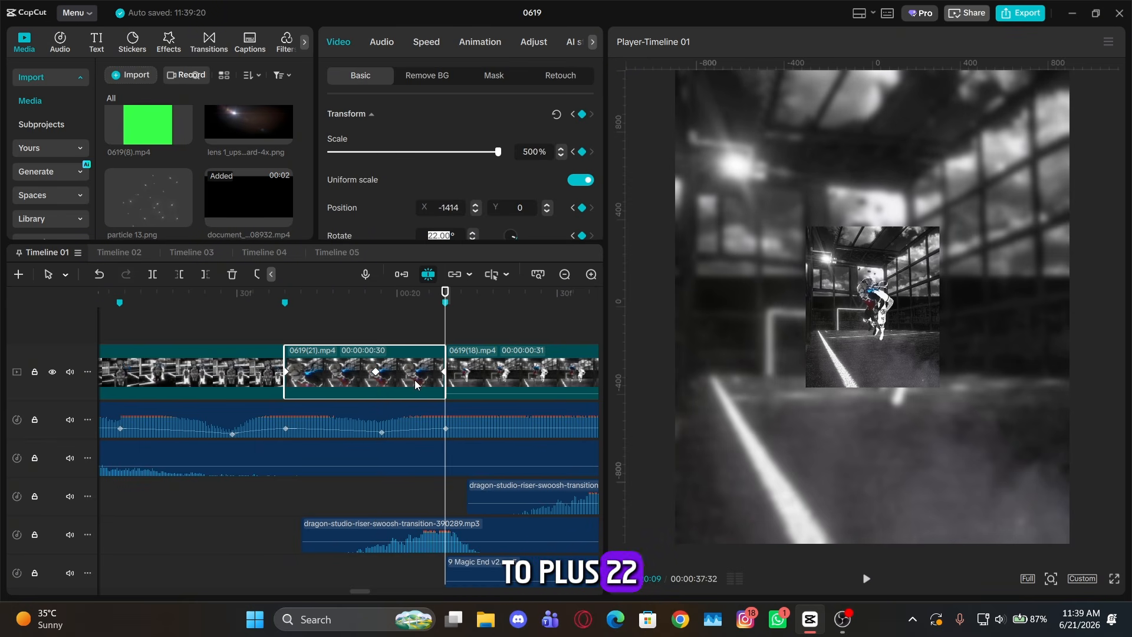
{"action": "left_click", "coordinate": [404, 327]}
{"action": "key", "text": "space"}
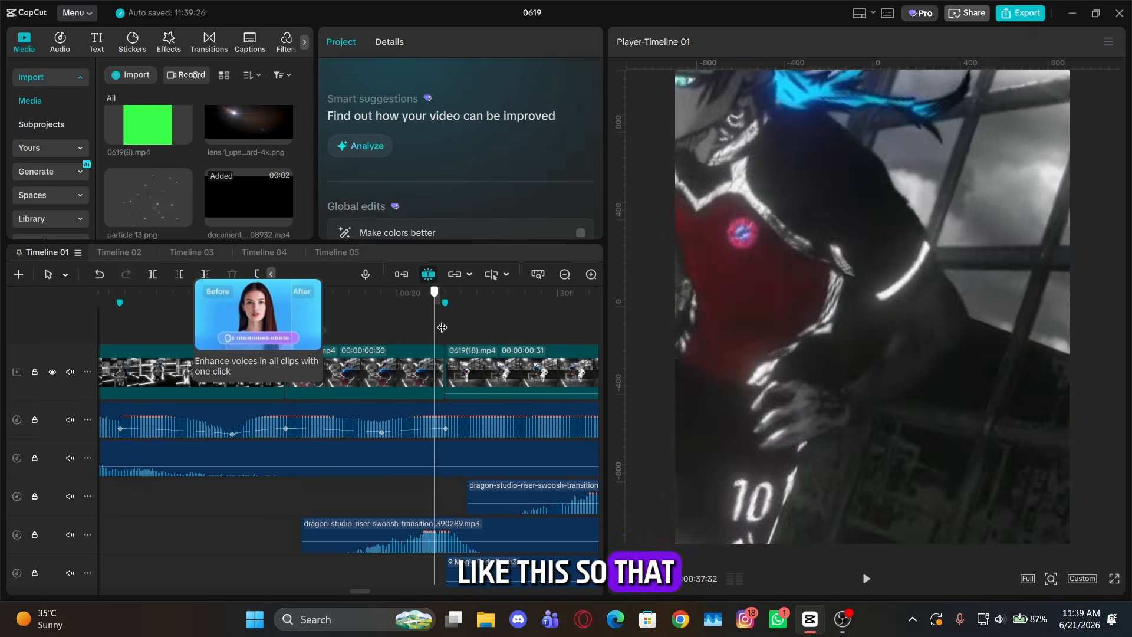
At the start of the first half of 0619(18).mp4, add a Rotate keyframe and set the rotation to -30°
{"action": "left_click", "coordinate": [495, 379]}
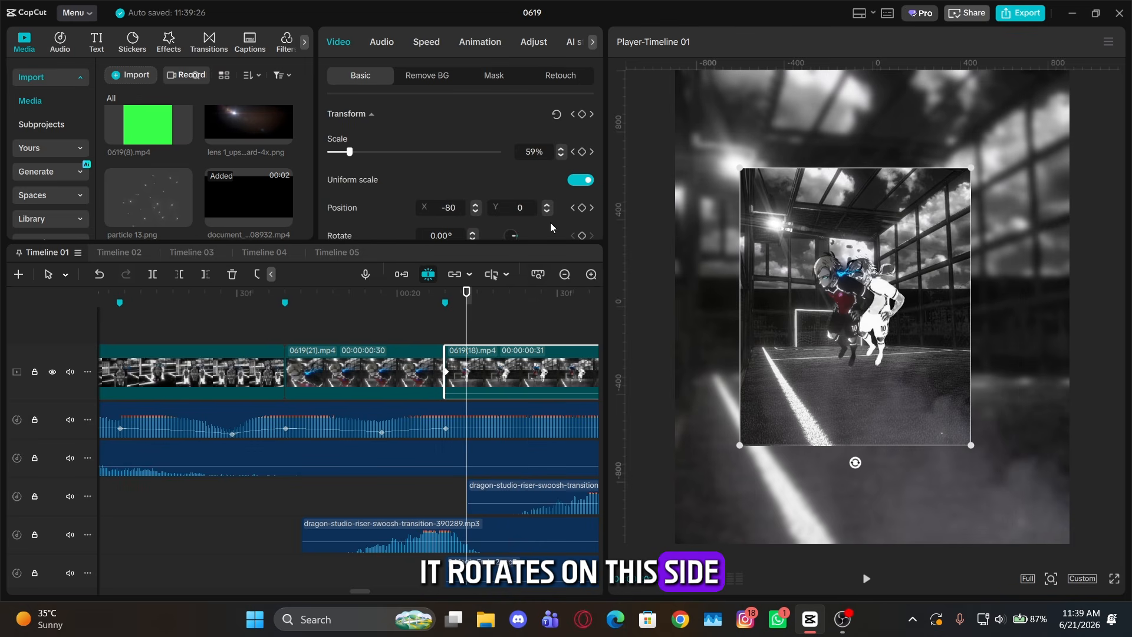
{"action": "scroll", "coordinate": [574, 212], "scroll_direction": "down", "scroll_amount": 3}
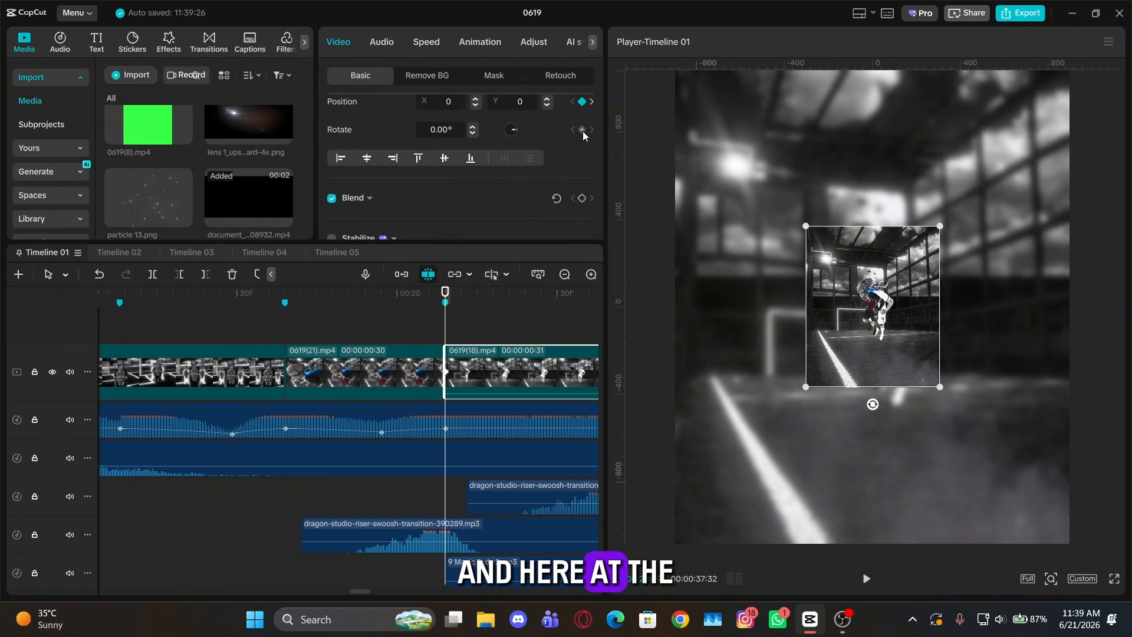
{"action": "left_click", "coordinate": [583, 131]}
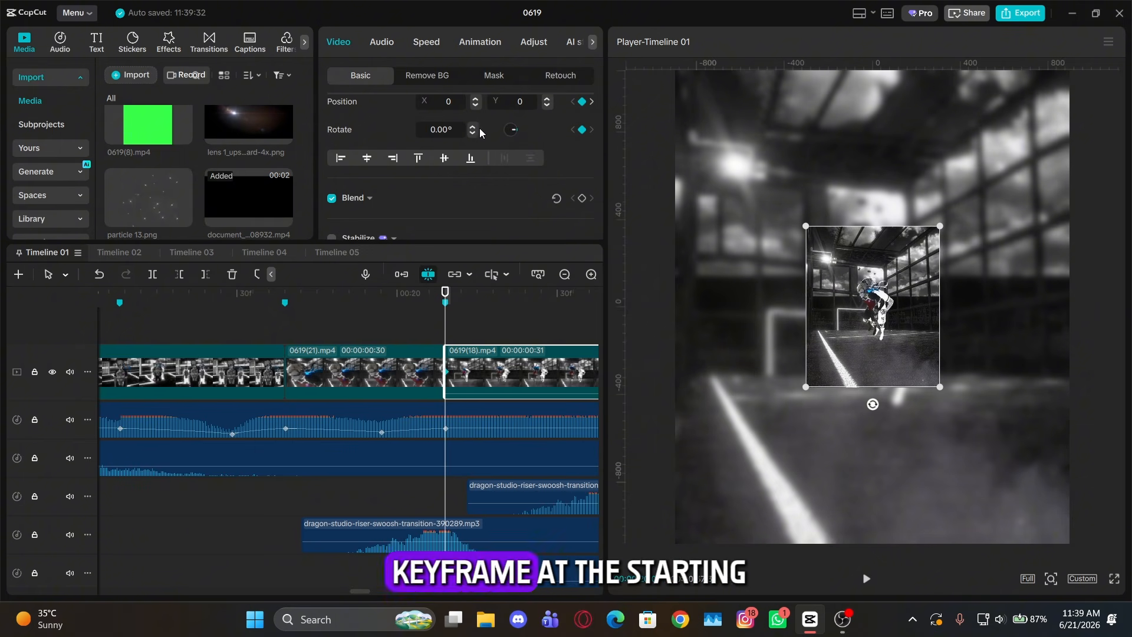
{"action": "left_click_drag", "start_coordinate": [472, 130], "coordinate": [480, 156]}
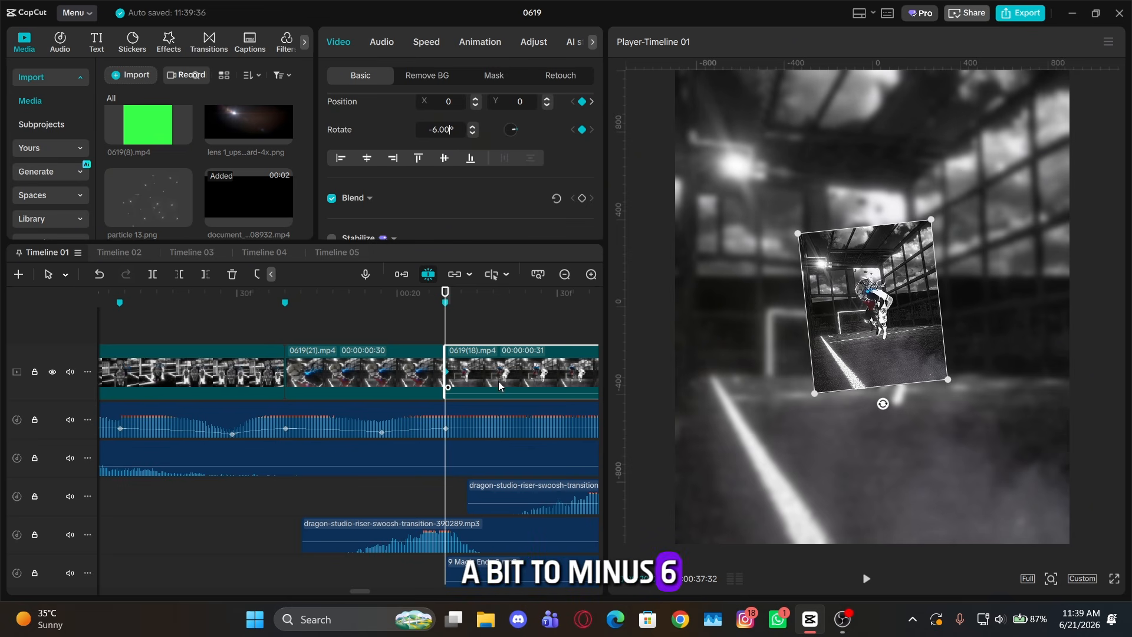
{"action": "key", "text": "Down"}
{"action": "key", "text": "Down"}
{"action": "key", "text": "Down"}
{"action": "key", "text": "Down"}
{"action": "key", "text": "Down"}
{"action": "key", "text": "Down"}
{"action": "key", "text": "Down"}
{"action": "key", "text": "Down"}
{"action": "key", "text": "Down"}
{"action": "key", "text": "Down"}
{"action": "key", "text": "Down"}
{"action": "key", "text": "Down"}
{"action": "key", "text": "Down"}
{"action": "key", "text": "Down"}
{"action": "key", "text": "Down"}
{"action": "key", "text": "Down"}
{"action": "key", "text": "Down"}
{"action": "key", "text": "Down"}
{"action": "key", "text": "Down"}
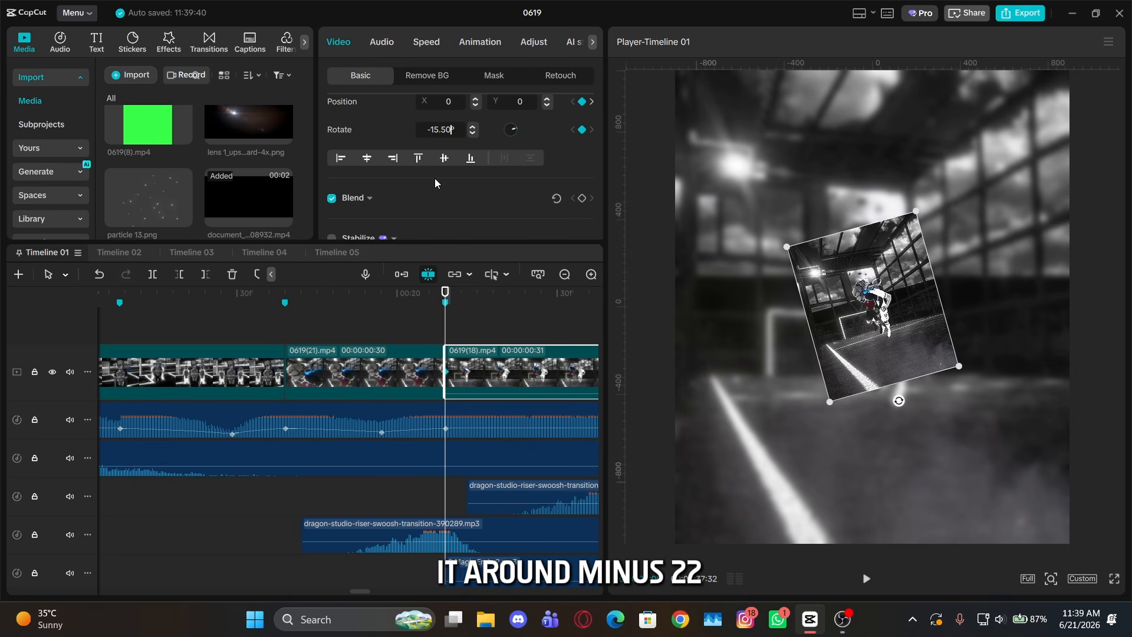
{"action": "key", "text": "Down"}
{"action": "key", "text": "Down"}
{"action": "key", "text": "Down"}
{"action": "key", "text": "Down"}
{"action": "key", "text": "Down"}
{"action": "key", "text": "Down"}
{"action": "key", "text": "Down"}
{"action": "key", "text": "Down"}
{"action": "key", "text": "Down"}
{"action": "key", "text": "Down"}
{"action": "key", "text": "Down"}
{"action": "key", "text": "Down"}
{"action": "key", "text": "Down"}
{"action": "key", "text": "Down"}
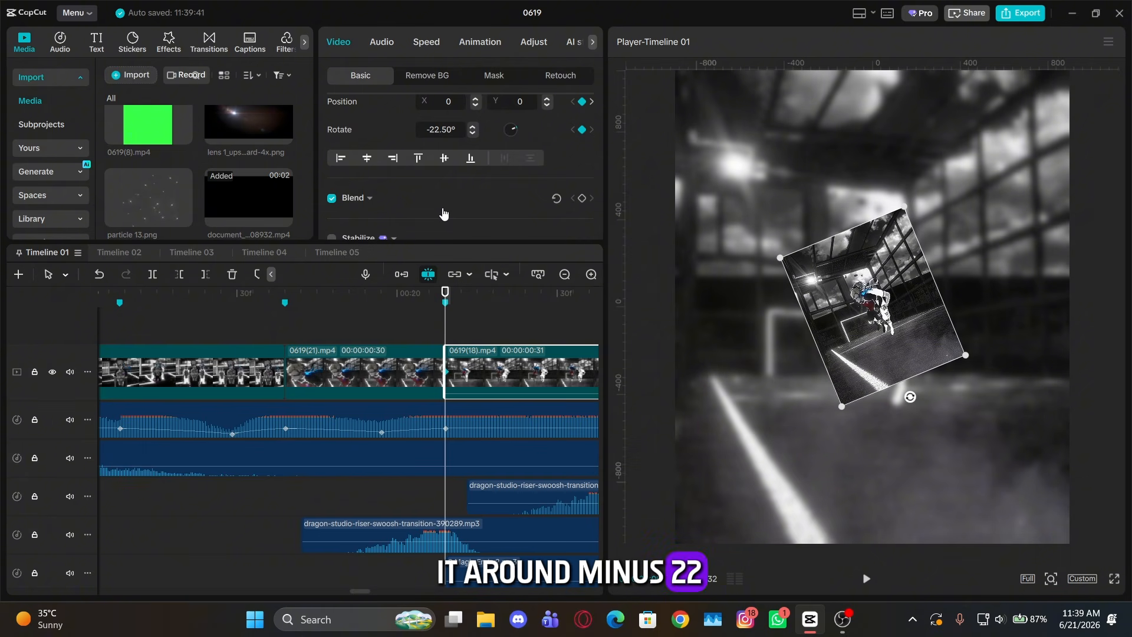
{"action": "key", "text": "Down"}
{"action": "key", "text": "Down"}
{"action": "key", "text": "Down"}
{"action": "key", "text": "Down"}
{"action": "key", "text": "Down"}
{"action": "key", "text": "Down"}
{"action": "key", "text": "Down"}
{"action": "key", "text": "Down"}
{"action": "key", "text": "Down"}
{"action": "key", "text": "Down"}
{"action": "key", "text": "Down"}
{"action": "key", "text": "Down"}
{"action": "key", "text": "Down"}
{"action": "key", "text": "Down"}
{"action": "key", "text": "Down"}
{"action": "key", "text": "Down"}
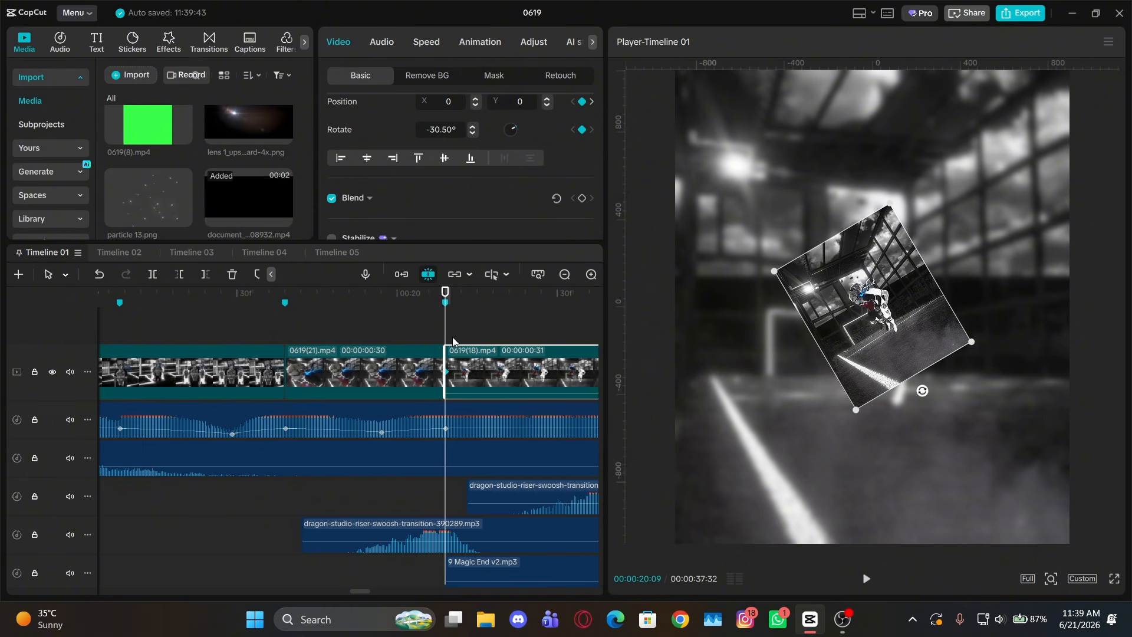
{"action": "key", "text": "Up"}
At the end of the first half of 0619(18).mp4, keyframe the rotation back up to about -3°
{"action": "left_click", "coordinate": [468, 374]}
{"action": "key", "text": "Down"}
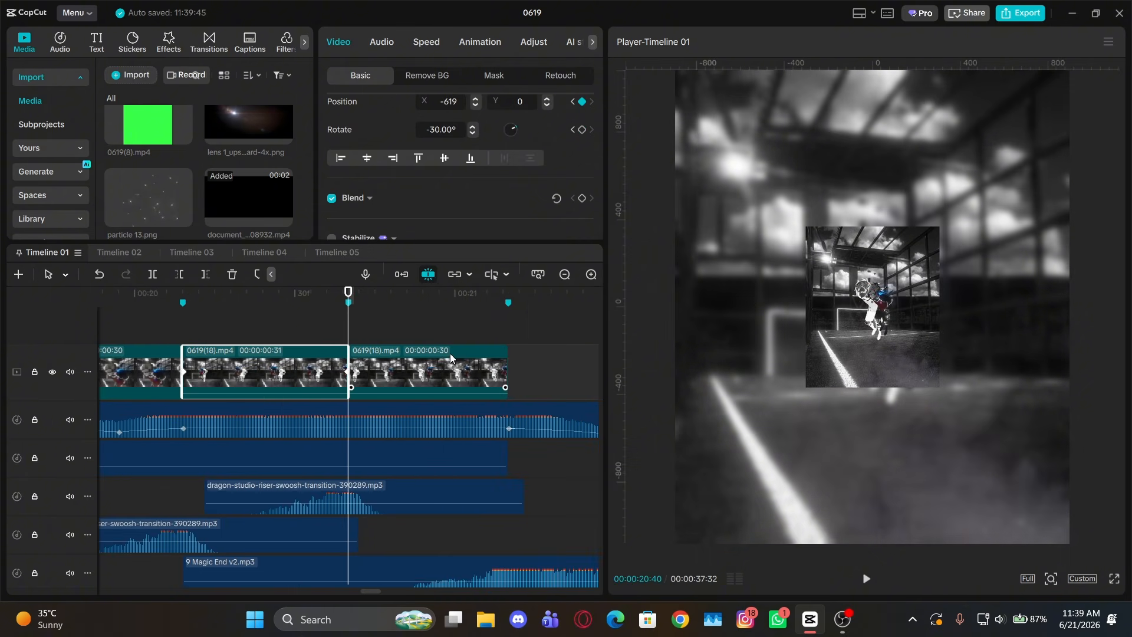
{"action": "left_click", "coordinate": [453, 129]}
{"action": "key", "text": "Up"}
{"action": "key", "text": "Up"}
{"action": "key", "text": "Up"}
{"action": "key", "text": "Up"}
{"action": "key", "text": "Up"}
{"action": "key", "text": "Up"}
{"action": "key", "text": "Up"}
{"action": "key", "text": "Up"}
{"action": "key", "text": "Up"}
{"action": "key", "text": "Up"}
{"action": "key", "text": "Up"}
{"action": "key", "text": "Up"}
{"action": "key", "text": "Up"}
{"action": "key", "text": "Up"}
{"action": "key", "text": "Up"}
{"action": "key", "text": "Up"}
{"action": "key", "text": "Up"}
{"action": "key", "text": "Up"}
{"action": "key", "text": "Up"}
{"action": "key", "text": "Up"}
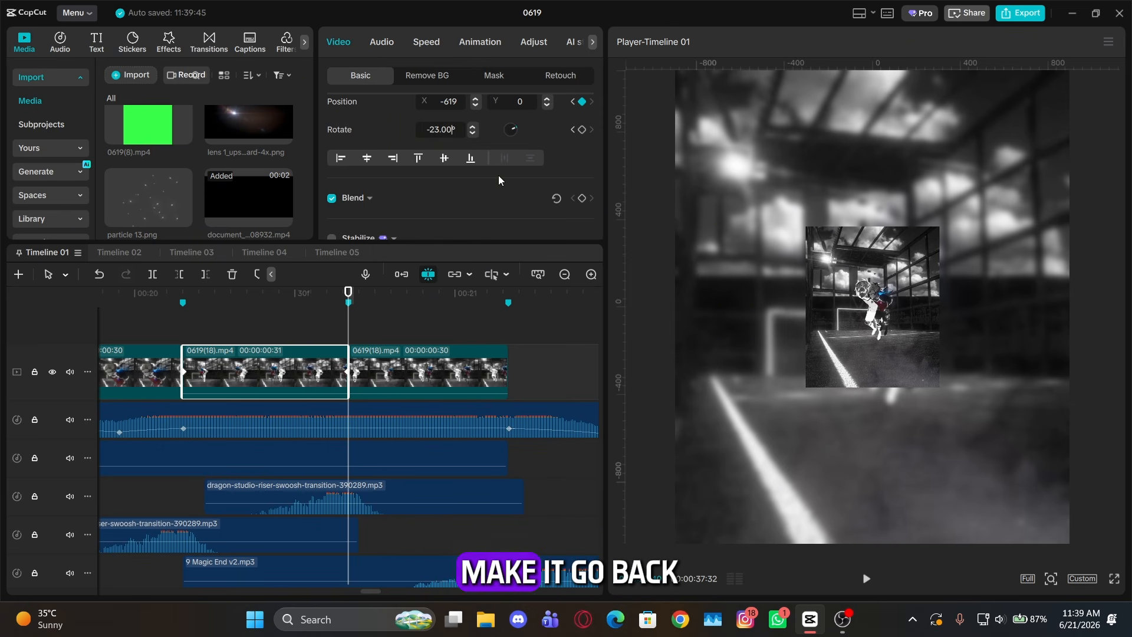
{"action": "key", "text": "Up"}
{"action": "key", "text": "Up"}
{"action": "key", "text": "Up"}
{"action": "key", "text": "Up"}
{"action": "key", "text": "Up"}
{"action": "key", "text": "Up"}
{"action": "key", "text": "Up"}
{"action": "key", "text": "Up"}
{"action": "key", "text": "Up"}
{"action": "key", "text": "Up"}
{"action": "key", "text": "Up"}
{"action": "key", "text": "Up"}
{"action": "key", "text": "Up"}
{"action": "key", "text": "Up"}
{"action": "key", "text": "Up"}
{"action": "key", "text": "Up"}
{"action": "key", "text": "Up"}
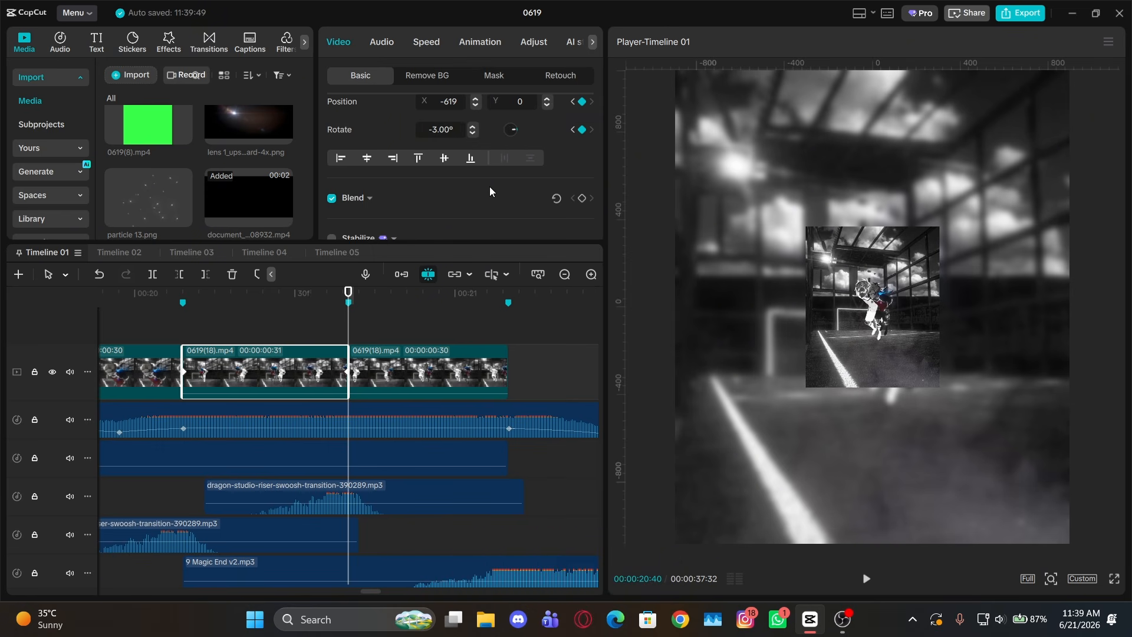
Step through the first half of 0619(18).mp4 frame by frame to check its rotation
{"action": "left_click", "coordinate": [204, 319]}
{"action": "key", "text": "Up"}
{"action": "key", "text": "Right"}
{"action": "key", "text": "Right"}
{"action": "key", "text": "Right"}
{"action": "key", "text": "Right"}
{"action": "key", "text": "Right"}
{"action": "key", "text": "Right"}
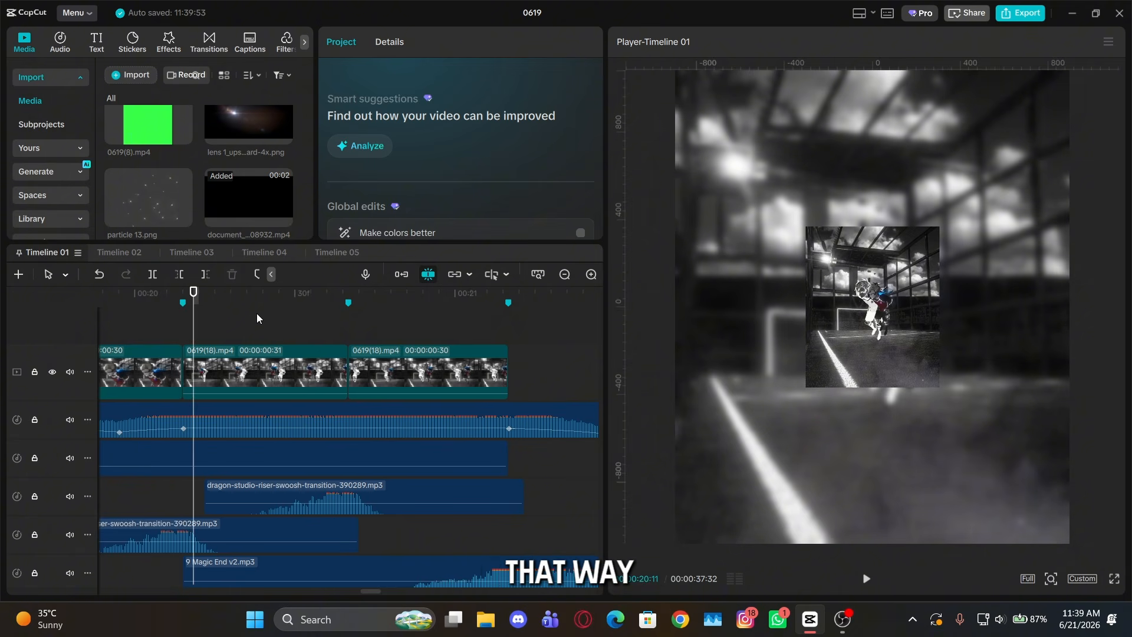
{"action": "key", "text": "Right"}
{"action": "key", "text": "Right"}
{"action": "key", "text": "Right"}
{"action": "key", "text": "Right"}
{"action": "key", "text": "Right"}
{"action": "key", "text": "Right"}
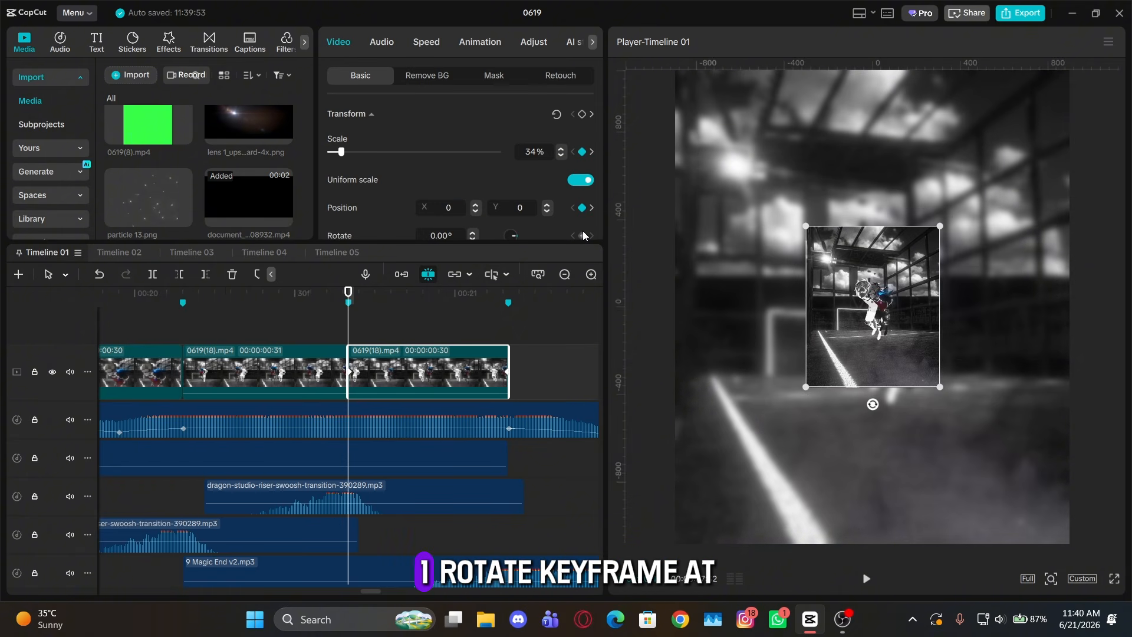
On the second half of 0619(18).mp4, keyframe Rotate at 30° at the start and add another Rotate keyframe at the end
{"action": "left_click", "coordinate": [582, 234]}
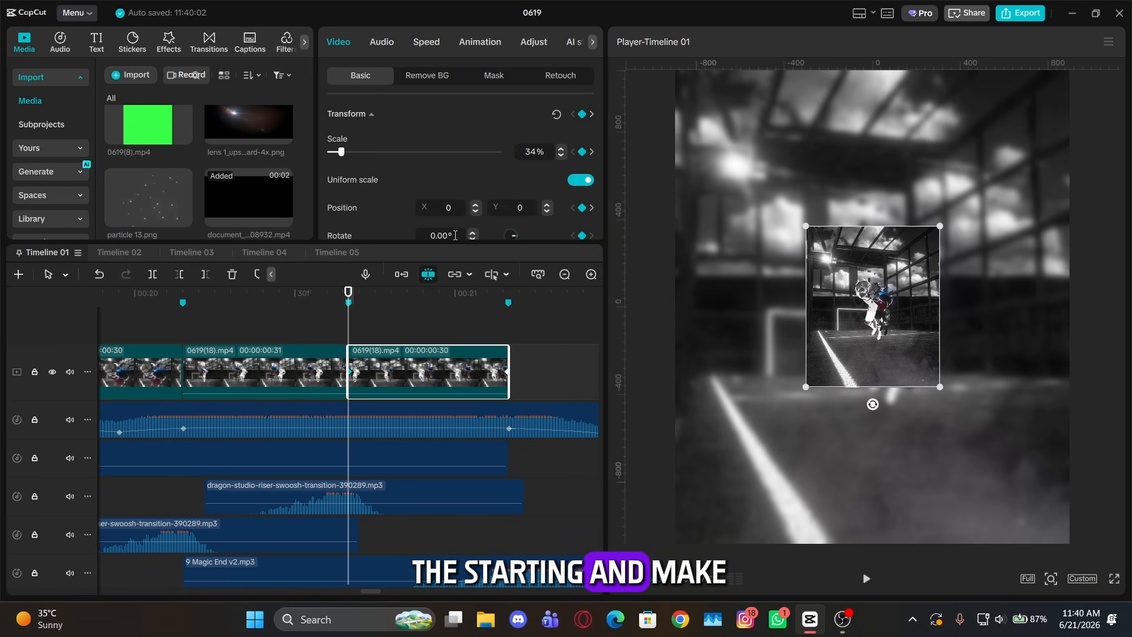
{"action": "left_click_drag", "start_coordinate": [455, 236], "coordinate": [465, 249]}
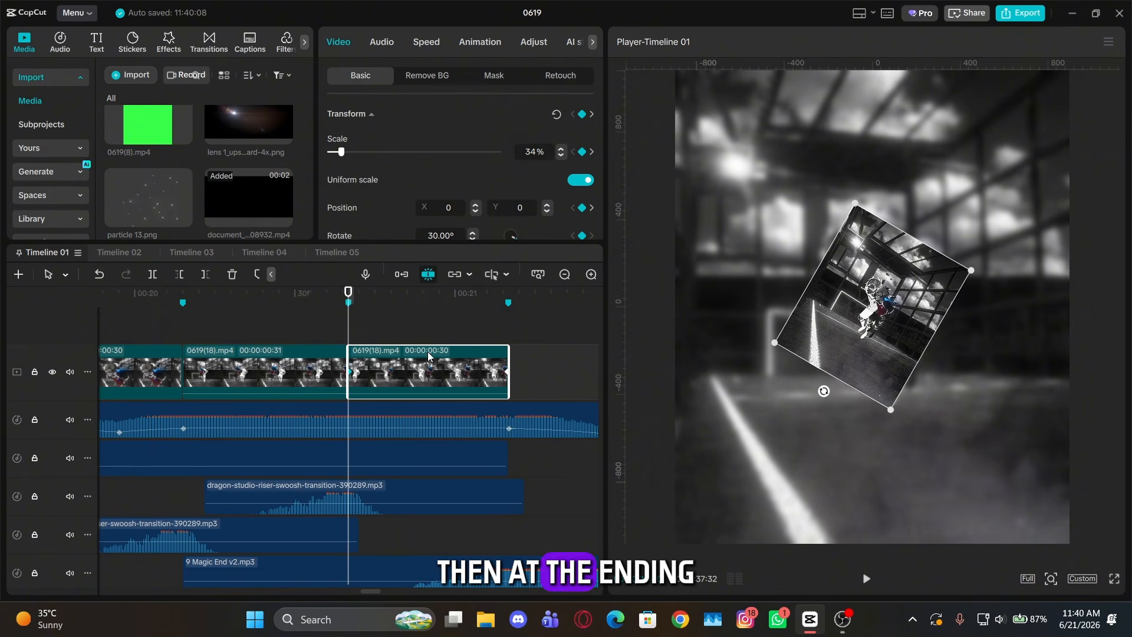
{"action": "key", "text": "Right"}
{"action": "key", "text": "Right"}
{"action": "key", "text": "Right"}
{"action": "key", "text": "Right"}
{"action": "key", "text": "Right"}
{"action": "key", "text": "Right"}
{"action": "key", "text": "Right"}
{"action": "key", "text": "Right"}
{"action": "key", "text": "Right"}
{"action": "key", "text": "Right"}
{"action": "key", "text": "Right"}
{"action": "key", "text": "Right"}
{"action": "key", "text": "Right"}
{"action": "key", "text": "Right"}
{"action": "key", "text": "Right"}
{"action": "key", "text": "Right"}
{"action": "key", "text": "Right"}
{"action": "key", "text": "Right"}
{"action": "key", "text": "Right"}
{"action": "key", "text": "Right"}
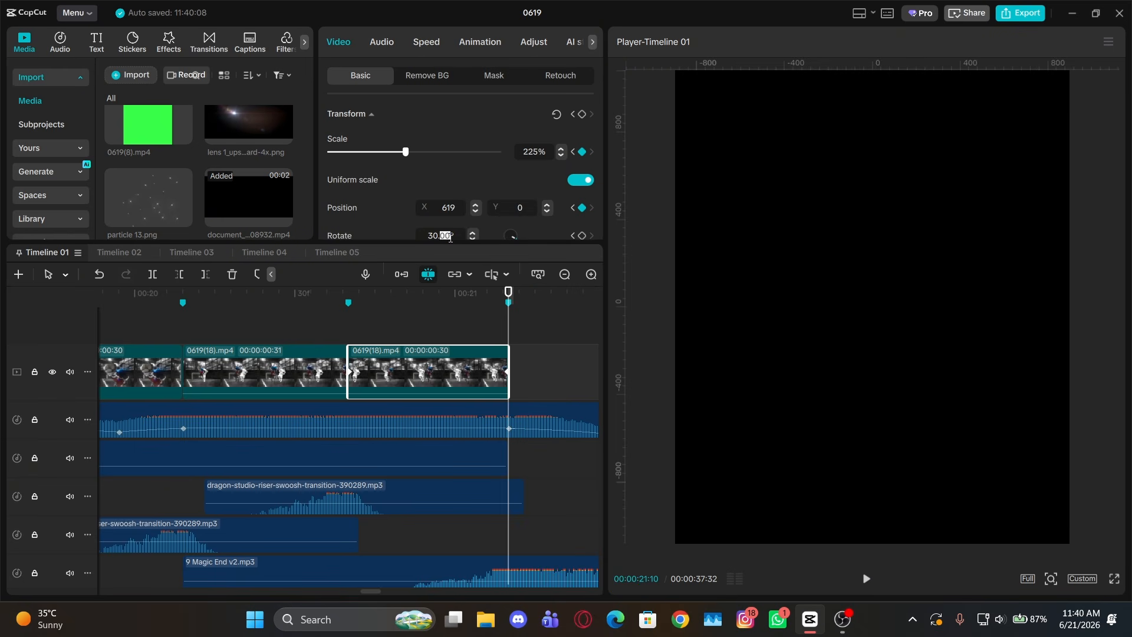
On 0619(21).mp4, give the Rotate graph a smooth ease-in curve after its middle keyframe, then close the keyframe graphs
{"action": "scroll", "coordinate": [425, 350], "scroll_direction": "down", "scroll_amount": 3}
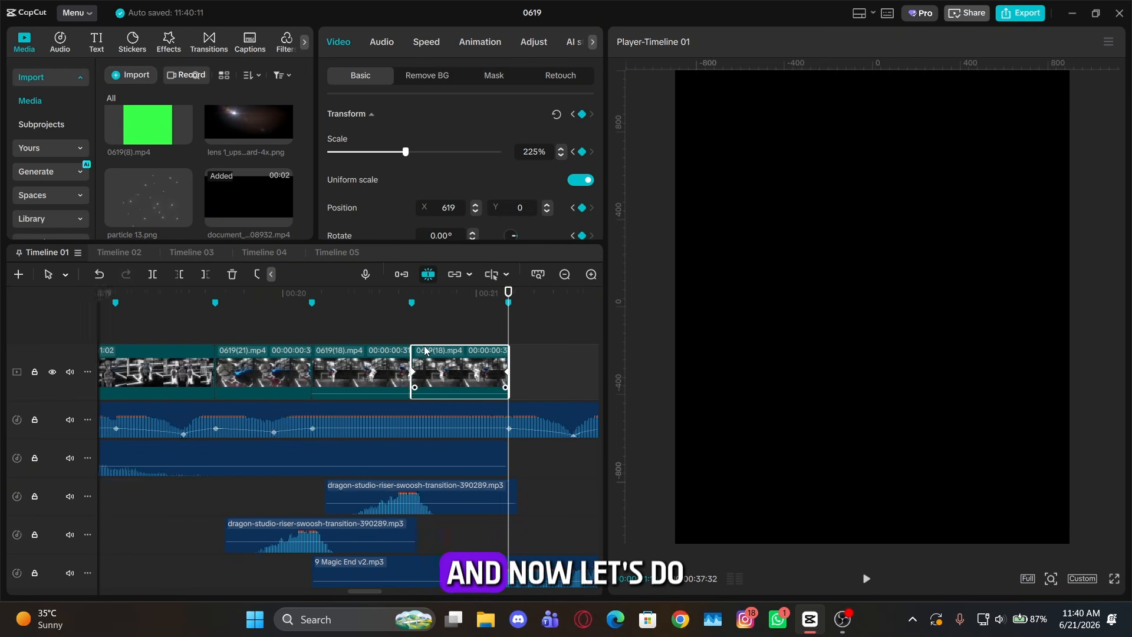
{"action": "left_click", "coordinate": [286, 338]}
{"action": "left_click", "coordinate": [297, 372]}
{"action": "key", "text": "alt+k"}
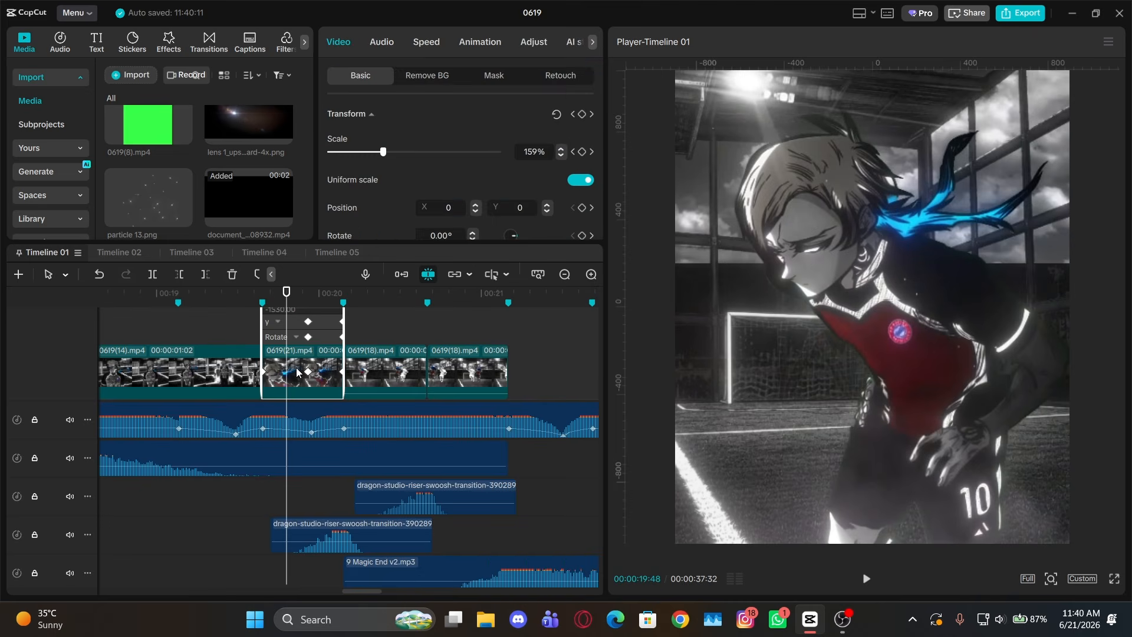
{"action": "scroll", "coordinate": [294, 359], "scroll_direction": "up", "scroll_amount": 1}
{"action": "left_click", "coordinate": [277, 322]}
{"action": "scroll", "coordinate": [296, 368], "scroll_direction": "up", "scroll_amount": 1}
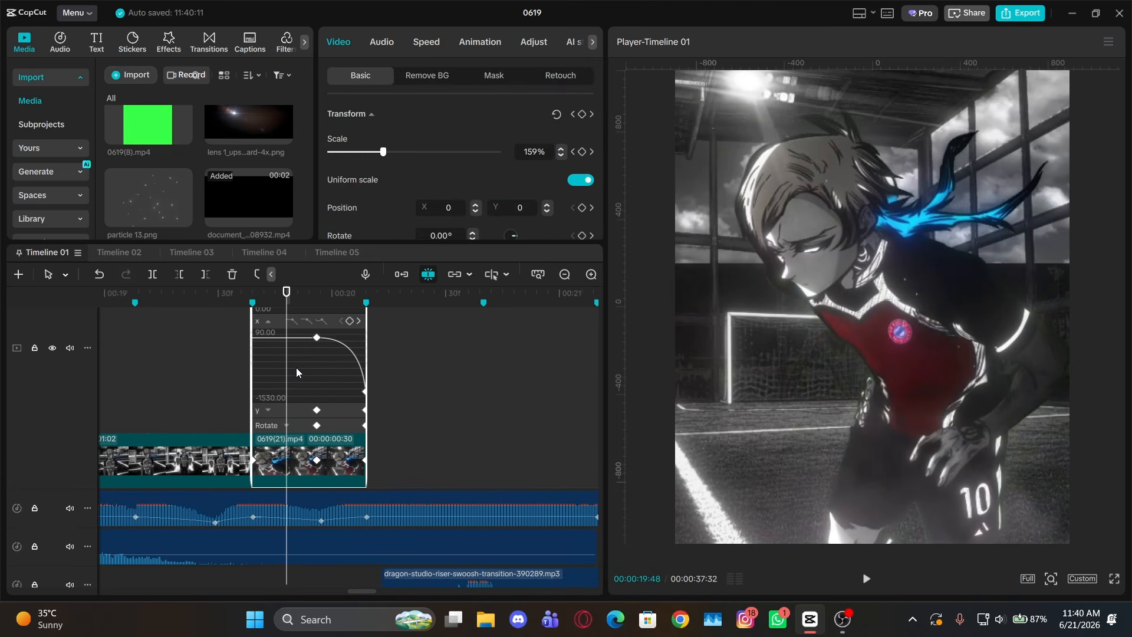
{"action": "left_click", "coordinate": [336, 419]}
{"action": "scroll", "coordinate": [336, 420], "scroll_direction": "up", "scroll_amount": 1}
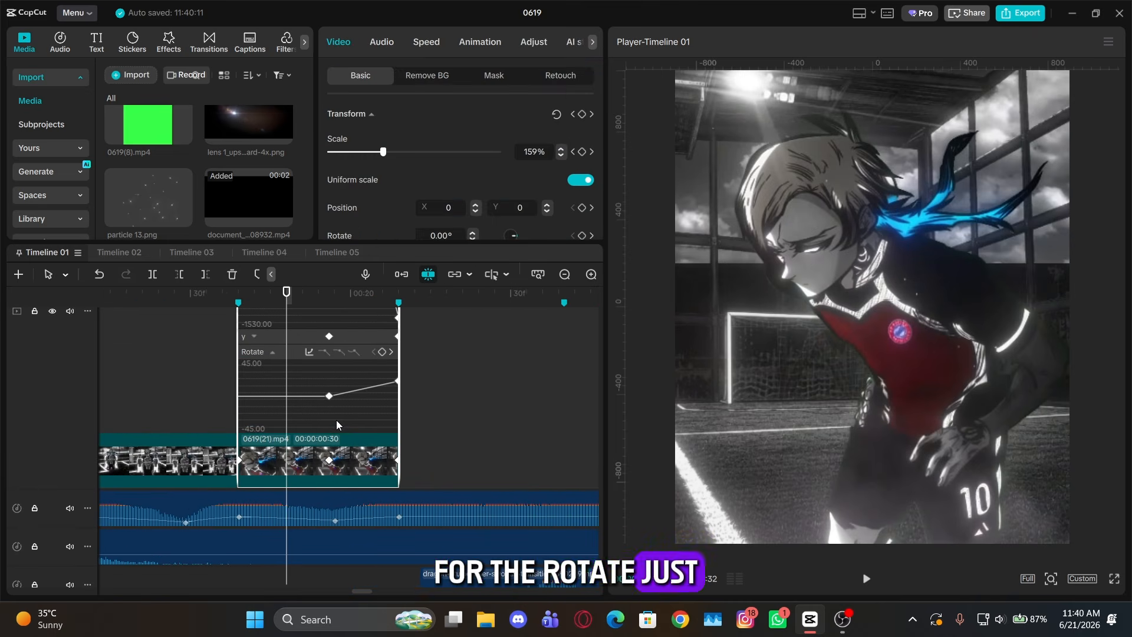
{"action": "left_click", "coordinate": [341, 354]}
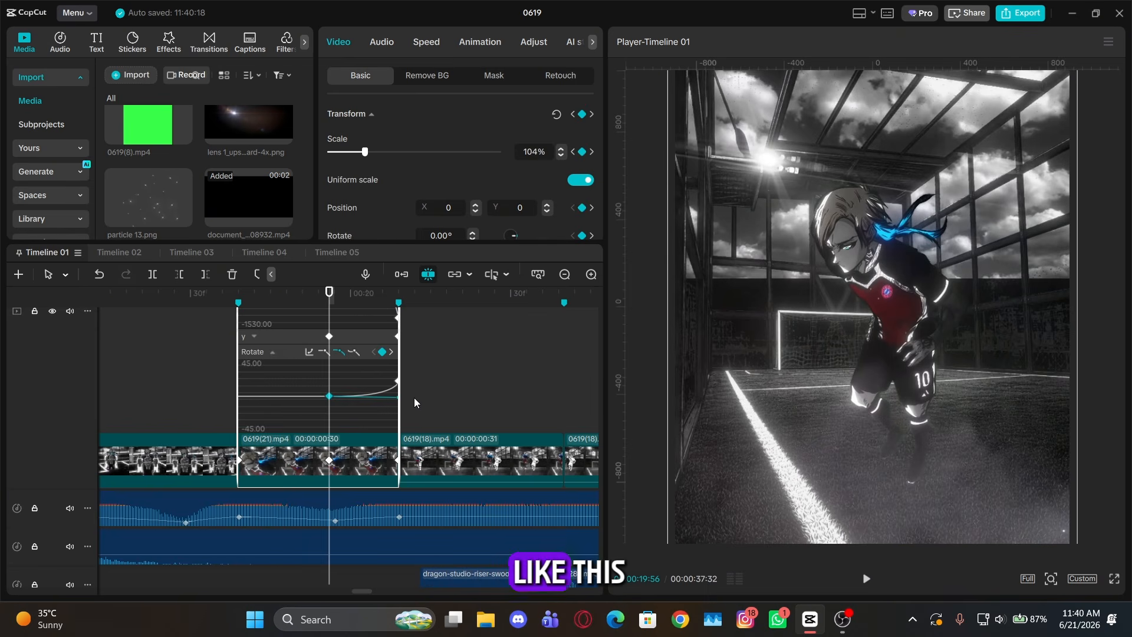
{"action": "key", "text": "alt+k"}
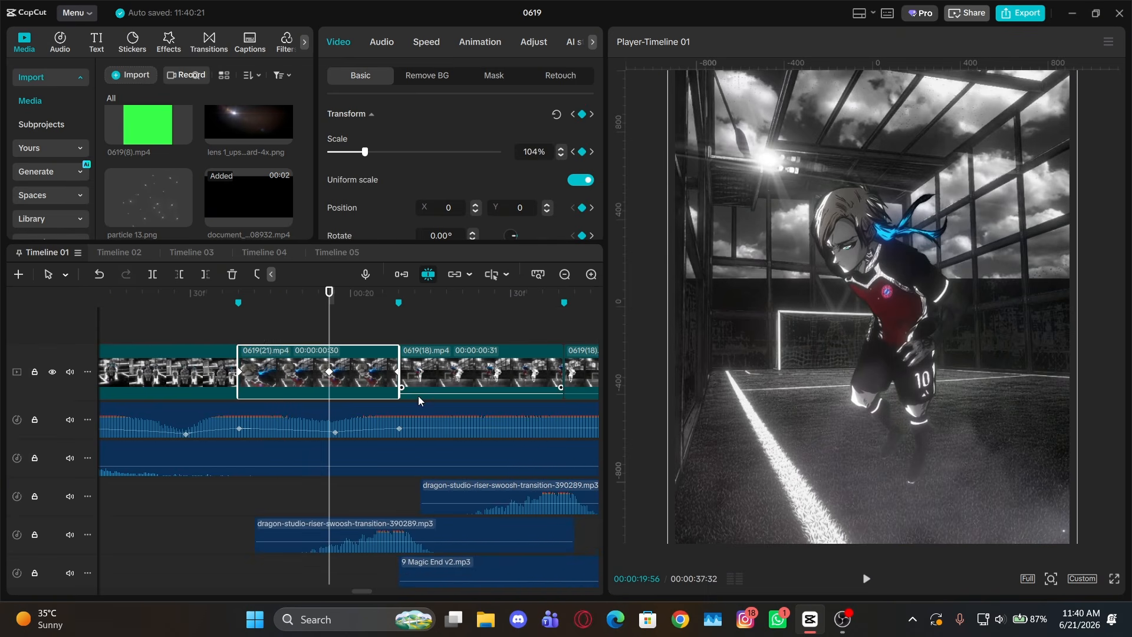
On the first half of 0619(18).mp4, curve the Scale graph so it rises fast and eases into the last keyframe
{"action": "key", "text": "Down"}
{"action": "left_click", "coordinate": [419, 396]}
{"action": "key", "text": "alt+k"}
{"action": "scroll", "coordinate": [419, 396], "scroll_direction": "up", "scroll_amount": 3}
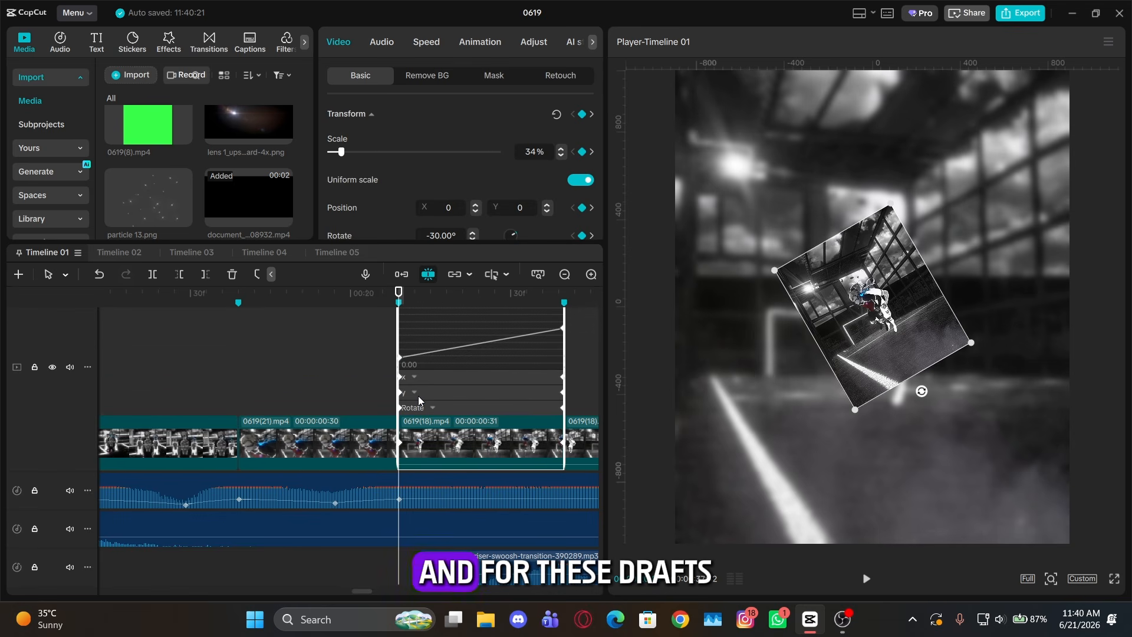
{"action": "scroll", "coordinate": [422, 397], "scroll_direction": "right", "scroll_amount": 1}
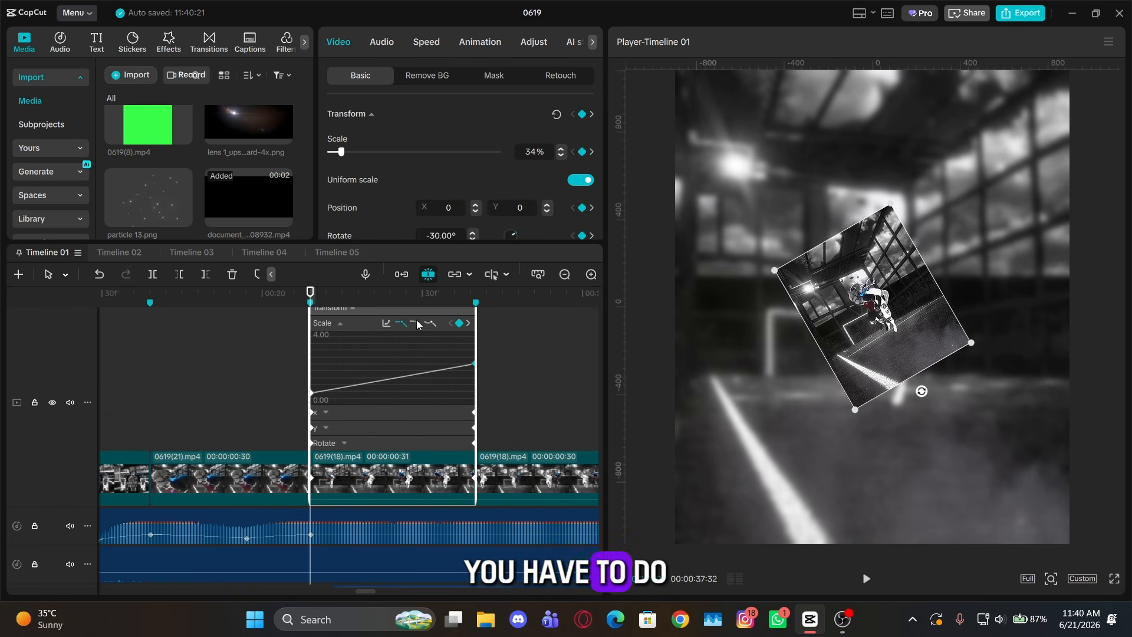
{"action": "left_click", "coordinate": [416, 323]}
{"action": "left_click_drag", "start_coordinate": [413, 367], "coordinate": [329, 371]}
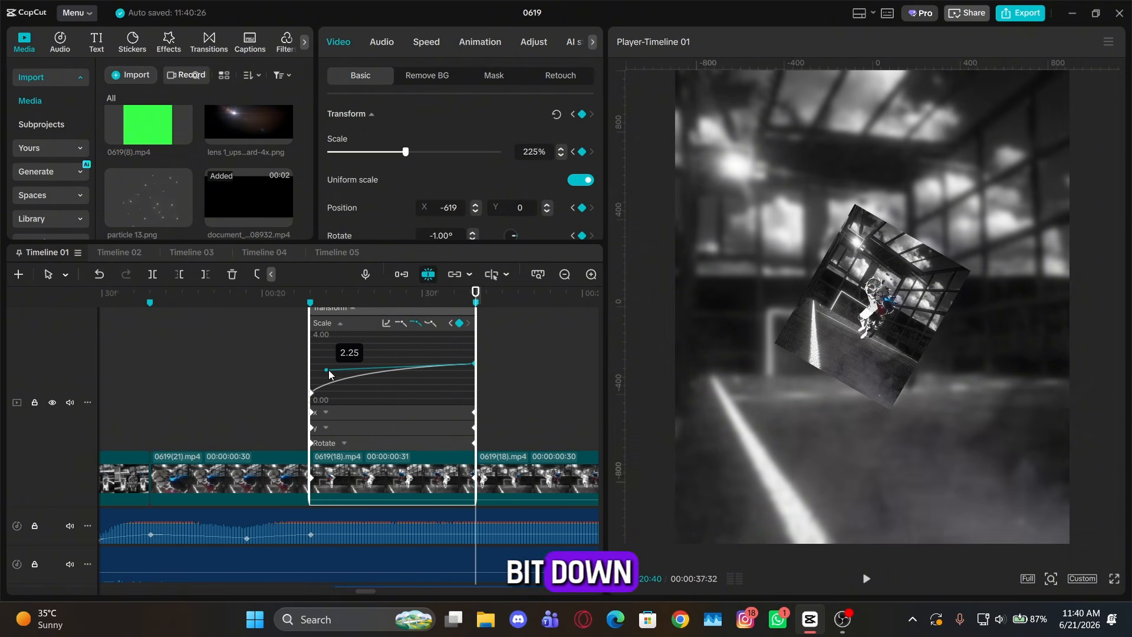
On the first half of 0619(18).mp4, ease the X position and Rotate graphs into their end keyframes
{"action": "left_click", "coordinate": [406, 416]}
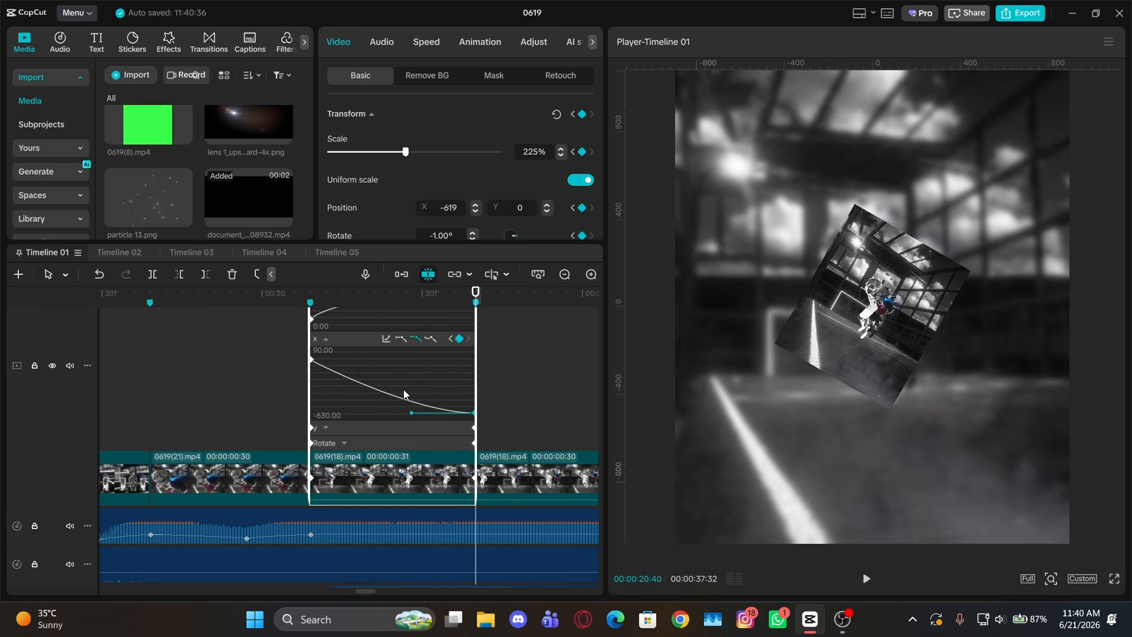
{"action": "left_click_drag", "start_coordinate": [411, 413], "coordinate": [326, 408]}
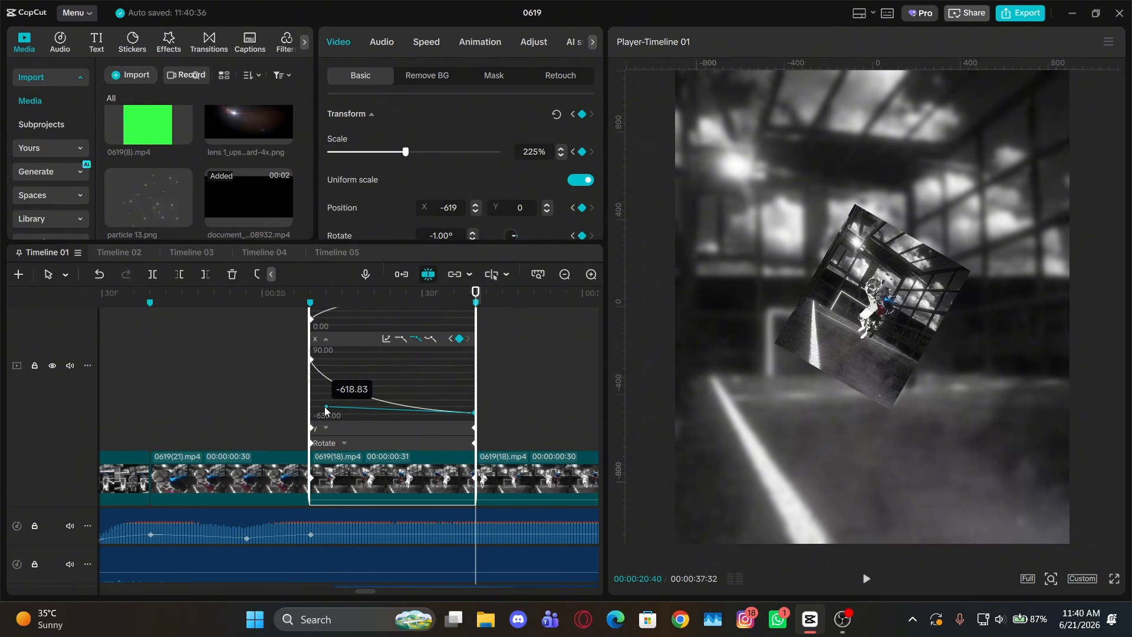
{"action": "left_click", "coordinate": [407, 443]}
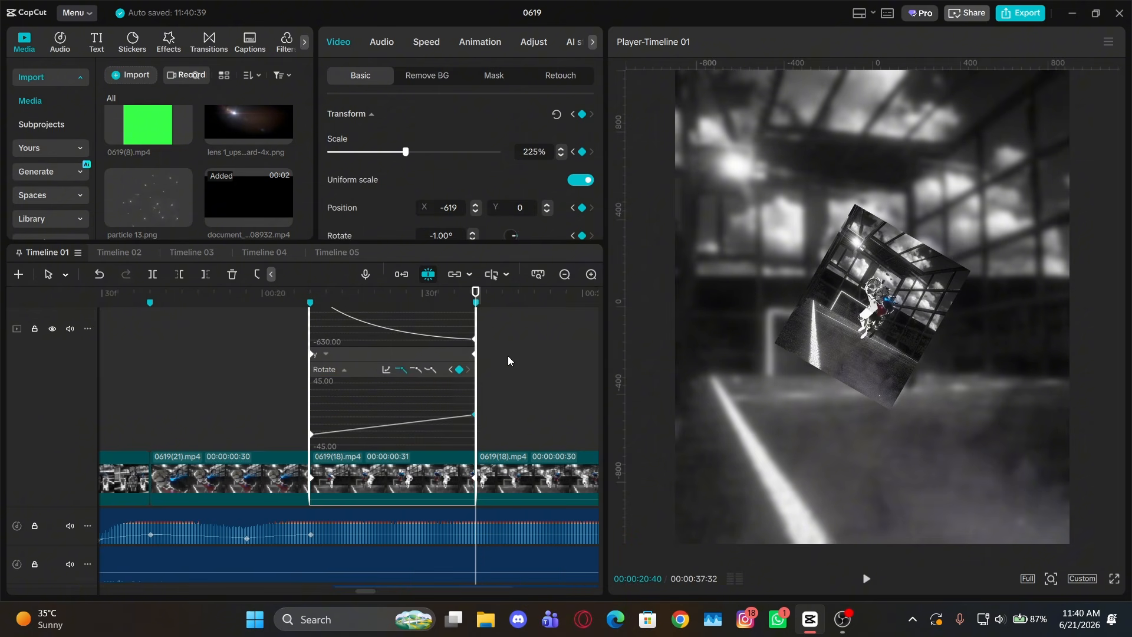
{"action": "left_click", "coordinate": [415, 370]}
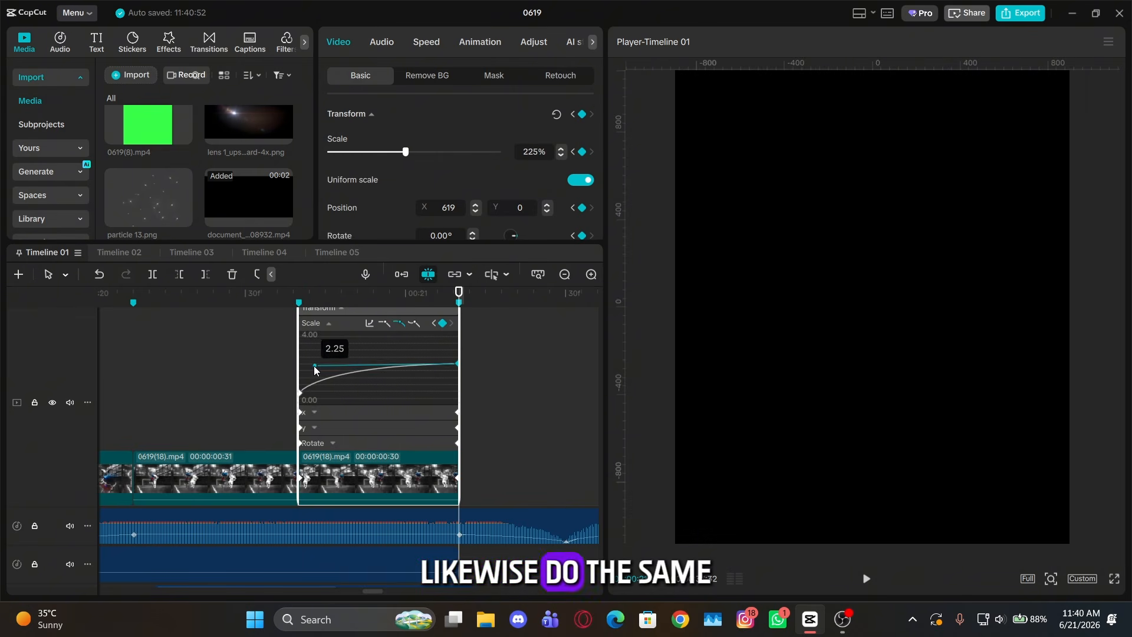
On the second half of 0619(18).mp4, curve the X position and Rotate graphs for a fast start and soft end
{"action": "left_click", "coordinate": [411, 414]}
{"action": "left_click_drag", "start_coordinate": [392, 354], "coordinate": [318, 359]}
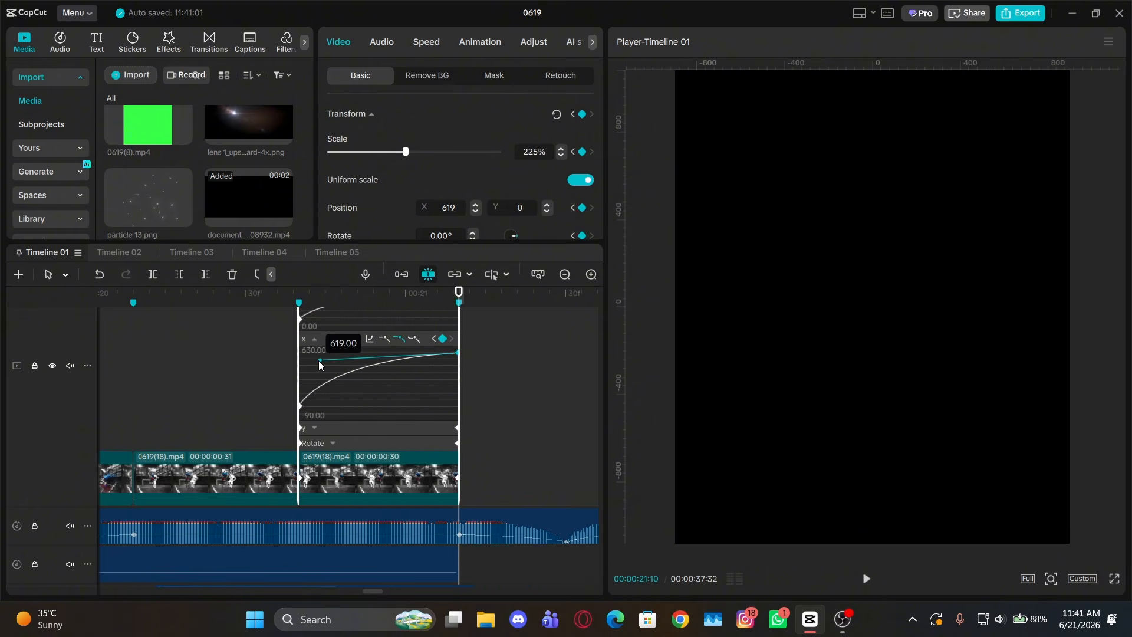
{"action": "left_click", "coordinate": [422, 441]}
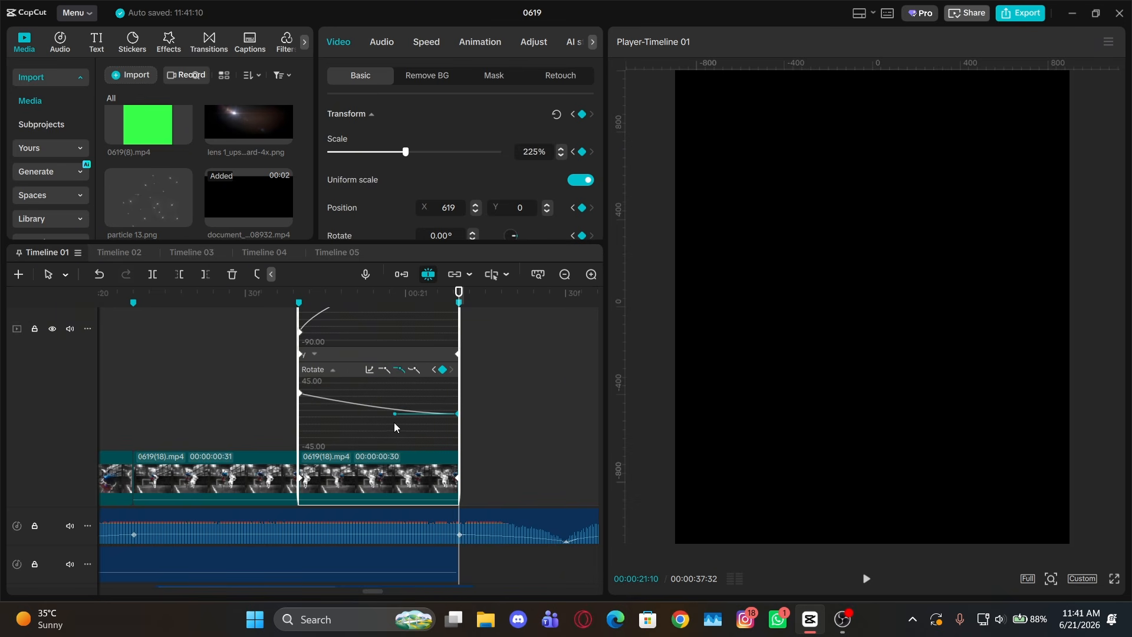
{"action": "left_click_drag", "start_coordinate": [320, 415], "coordinate": [317, 409]}
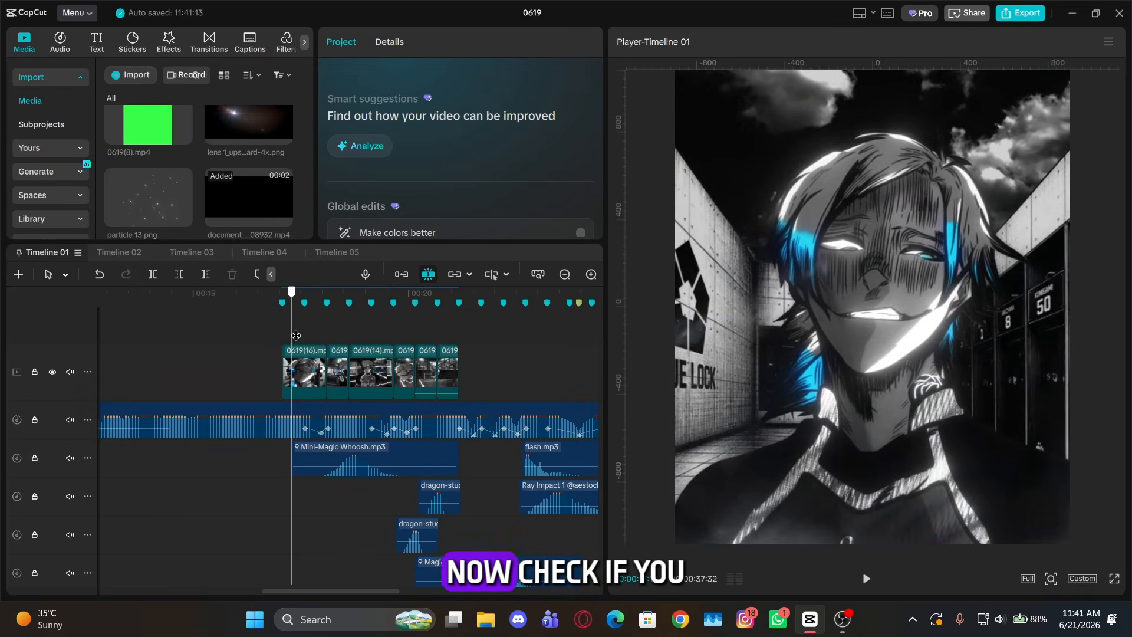
Play back the keyframed clips from before 0619(16).mp4 through 0619(18).mp4 to check the motion graphs
{"action": "left_click_drag", "start_coordinate": [296, 335], "coordinate": [278, 339]}
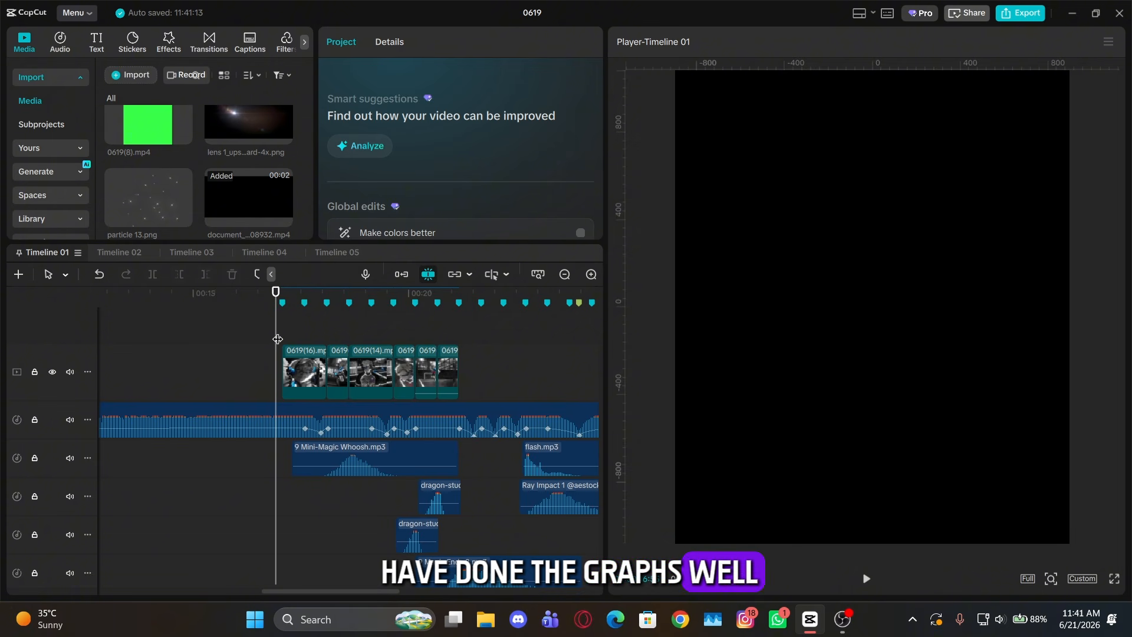
{"action": "key", "text": "space"}
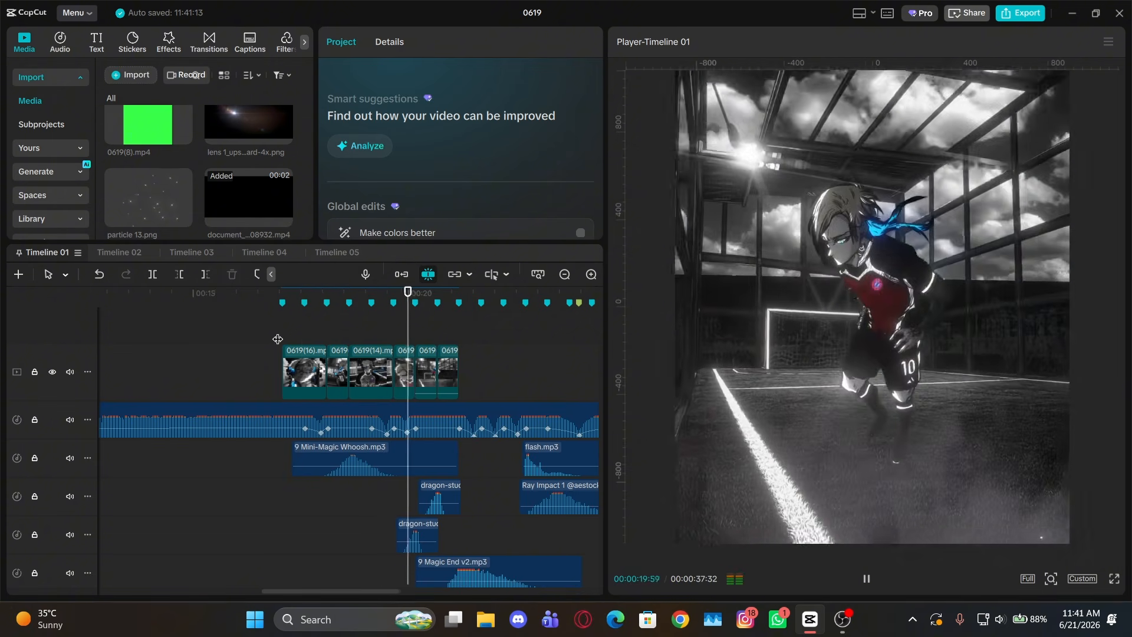
{"action": "left_click", "coordinate": [384, 335]}
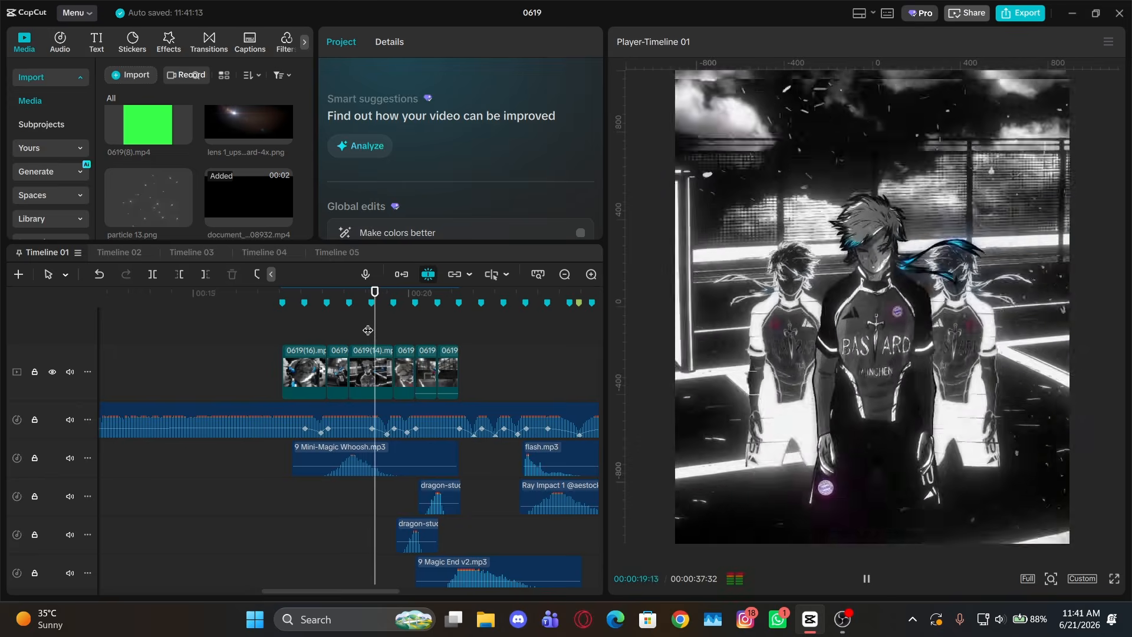
{"action": "left_click", "coordinate": [388, 340]}
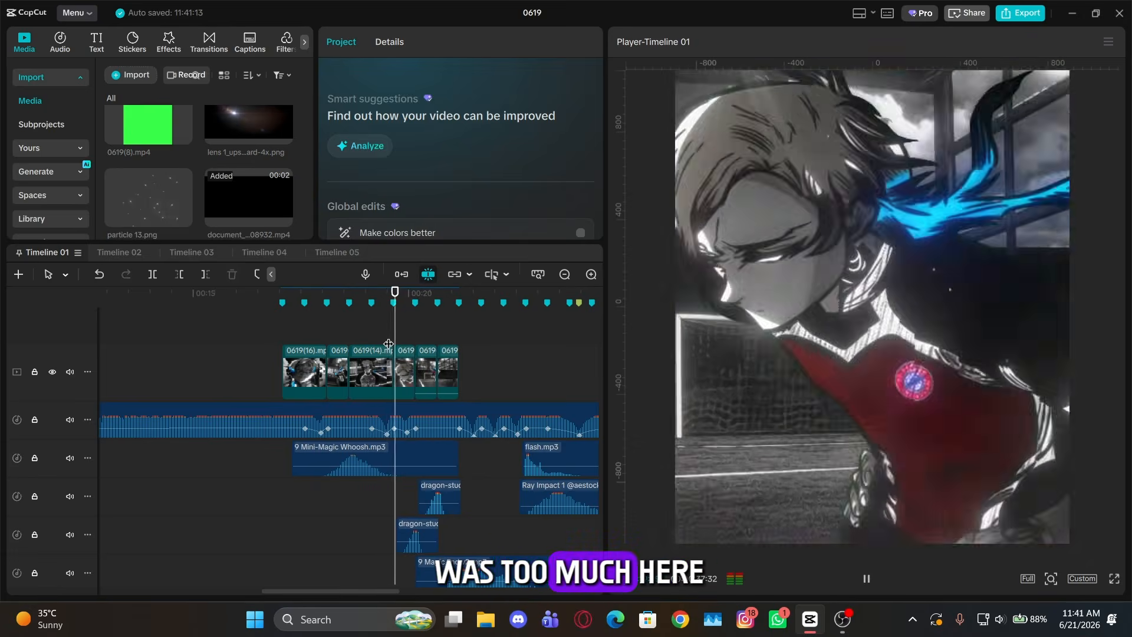
{"action": "left_click", "coordinate": [388, 343]}
{"action": "key", "text": "space"}
Set the rotation at the first keyframe of the first half of 0619(18).mp4 to -20°
{"action": "scroll", "coordinate": [448, 346], "scroll_direction": "up", "scroll_amount": 3}
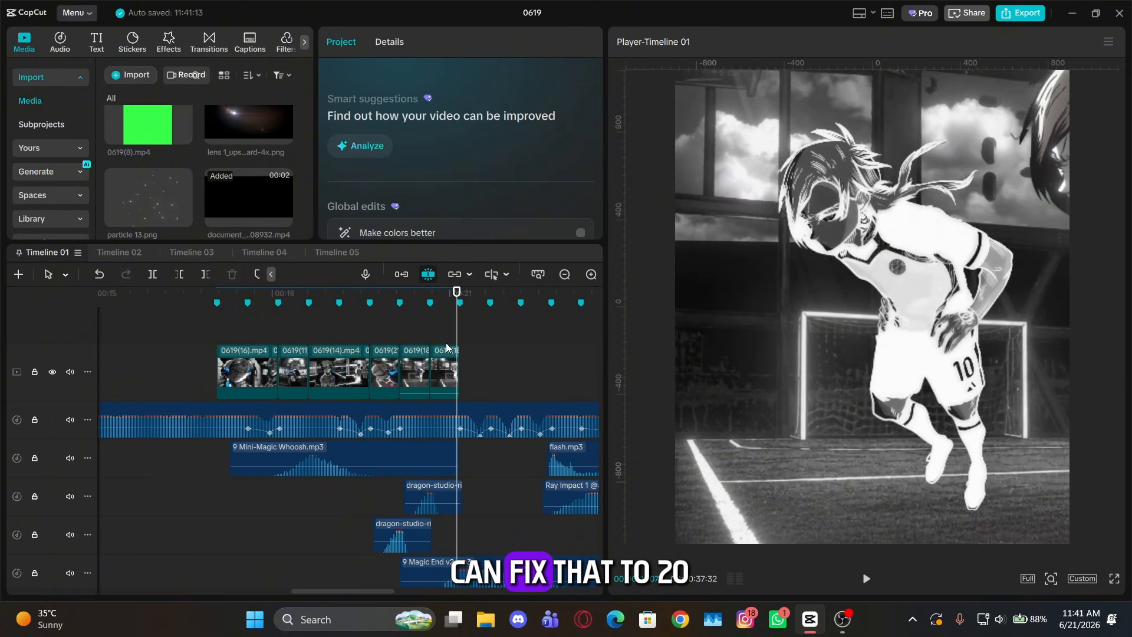
{"action": "left_click", "coordinate": [376, 328]}
{"action": "left_click", "coordinate": [377, 370]}
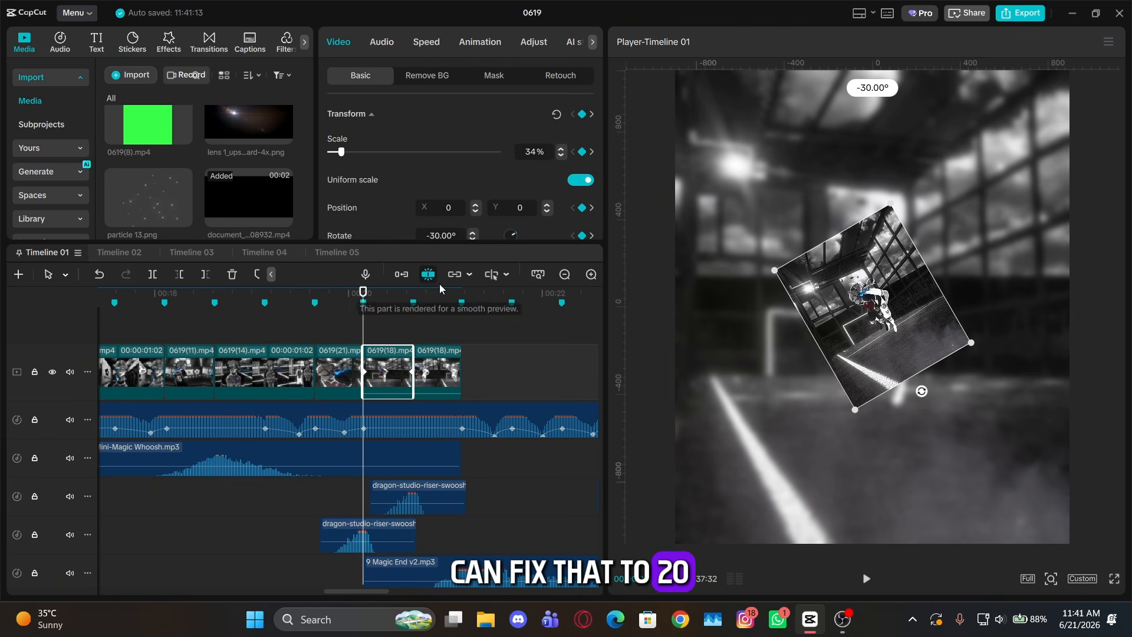
{"action": "left_click", "coordinate": [437, 236]}
{"action": "key", "text": "BackSpace"}
{"action": "type", "text": "2"}
{"action": "key", "text": "Return"}
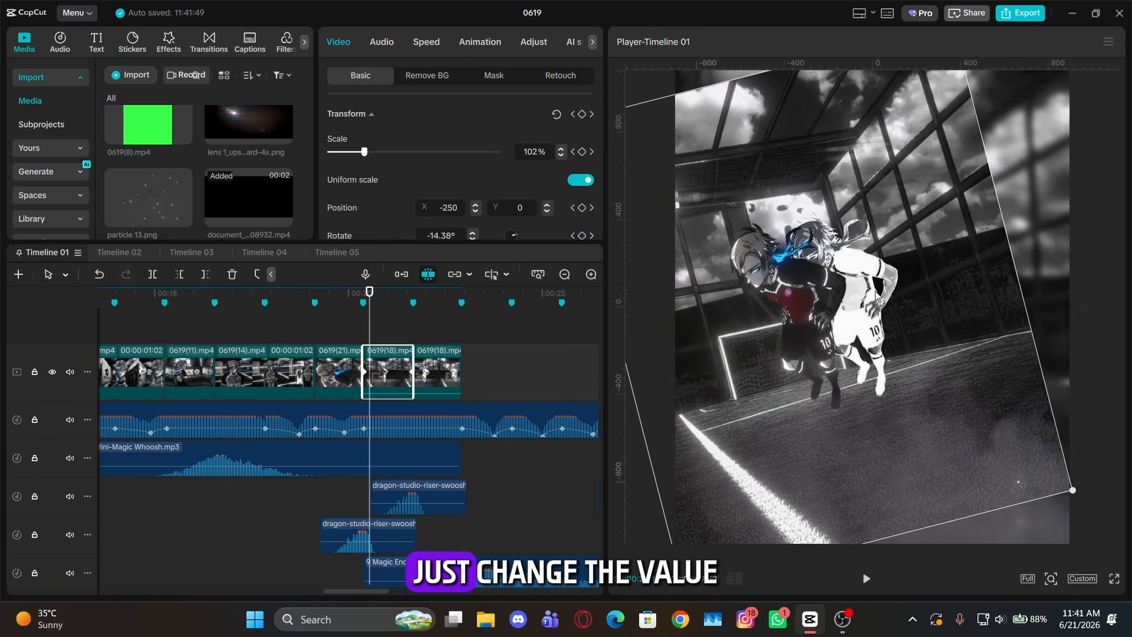
Set the starting rotation of the second half of 0619(18).mp4 to 20° and check the frames that follow
{"action": "left_click", "coordinate": [591, 114]}
{"action": "left_click", "coordinate": [431, 388]}
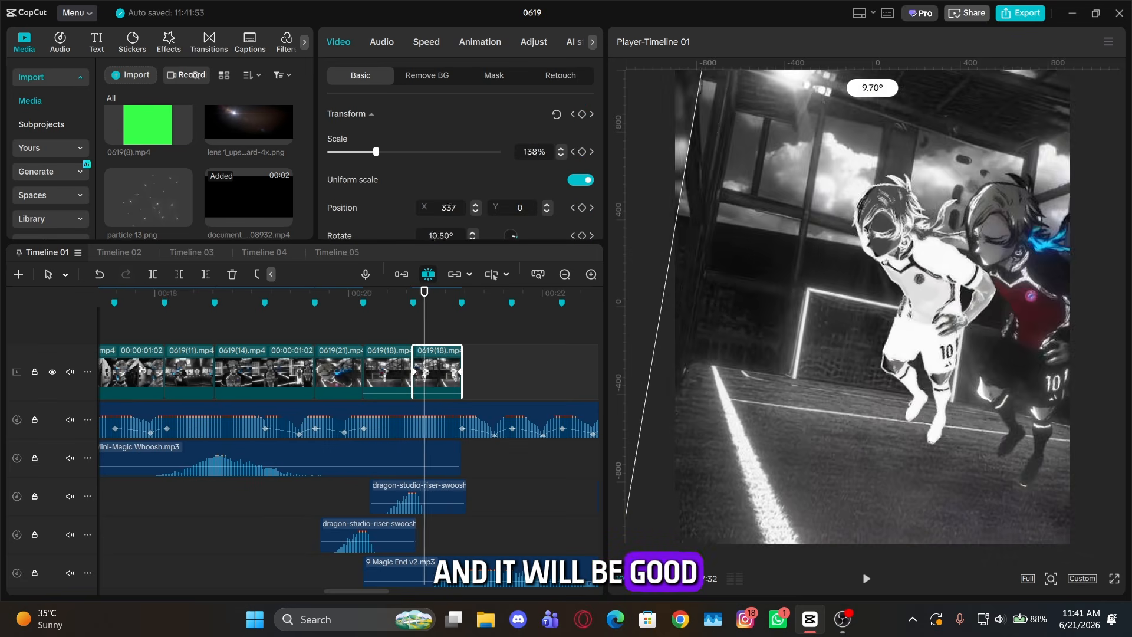
{"action": "key", "text": "Right"}
{"action": "key", "text": "Right"}
{"action": "key", "text": "Right"}
Play back from just before 0619(21).mp4 to check the reduced rotation on both halves of 0619(18).mp4
{"action": "left_click", "coordinate": [305, 321]}
{"action": "key", "text": "space"}
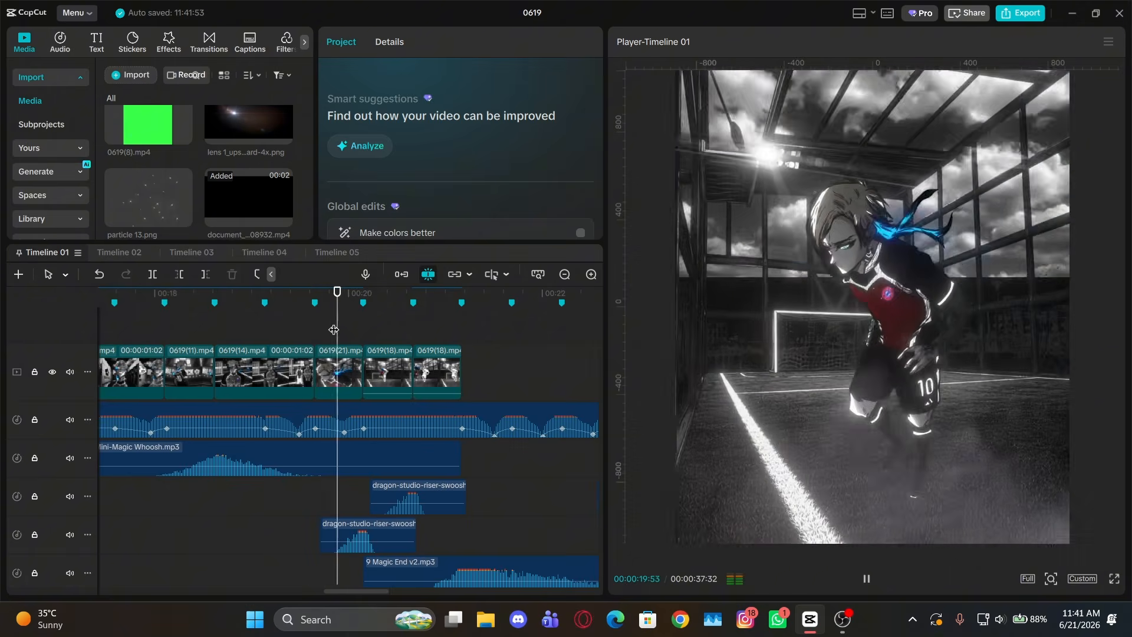
{"action": "key", "text": "space"}
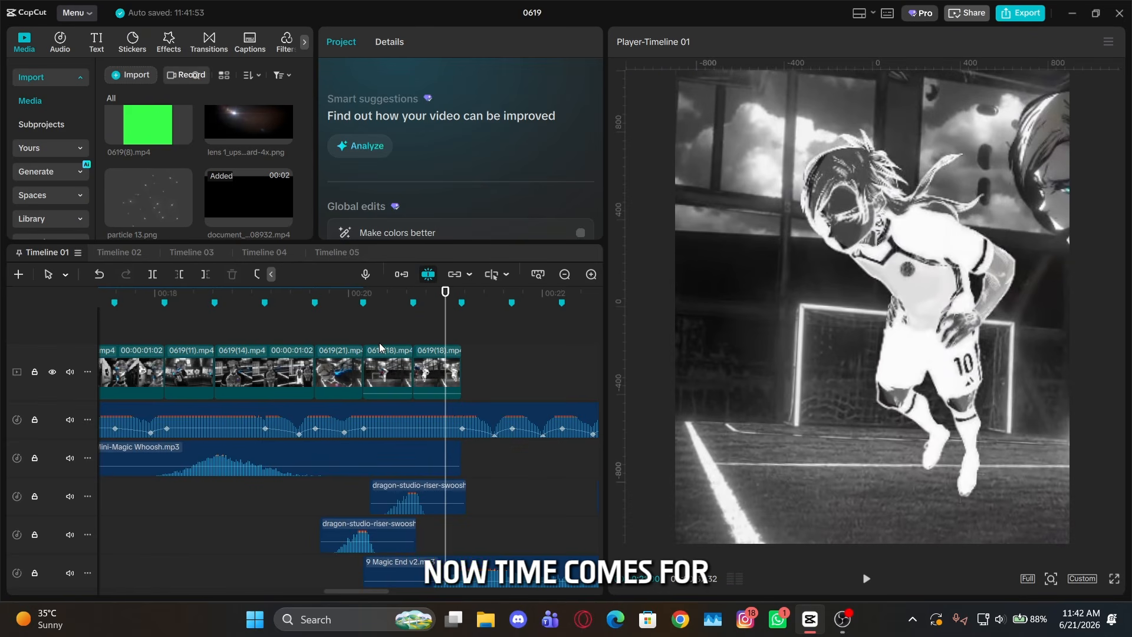
Split 0619(16).mp4 at the beat marker in its middle, where its scale keyframe is 34%
{"action": "scroll", "coordinate": [380, 341], "scroll_direction": "down", "scroll_amount": 1}
{"action": "left_click", "coordinate": [362, 333]}
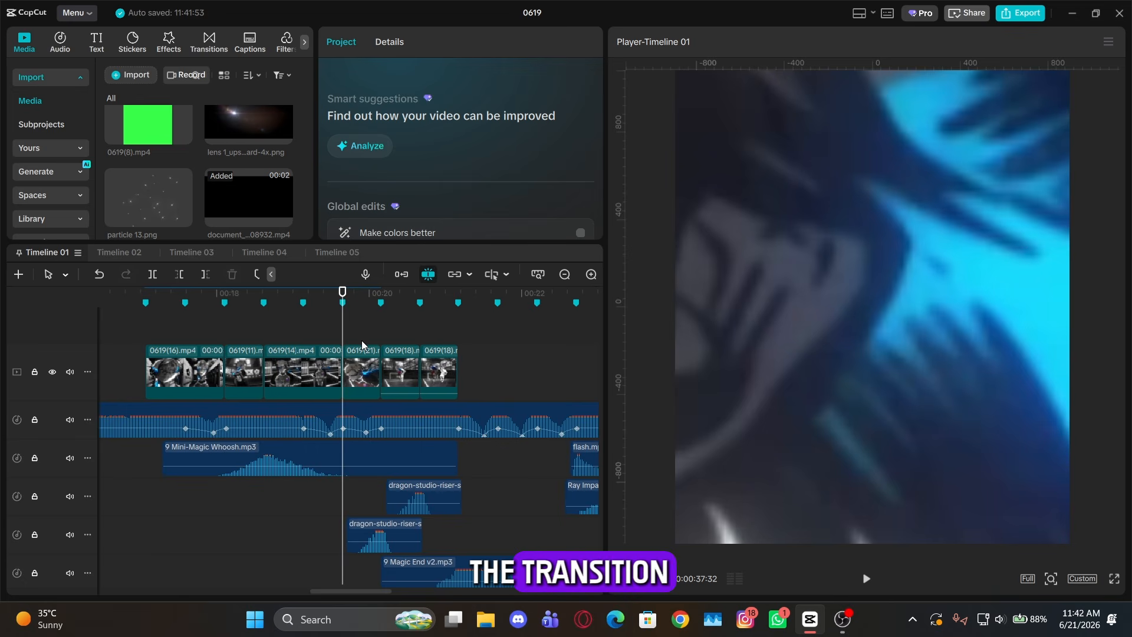
{"action": "left_click", "coordinate": [186, 332]}
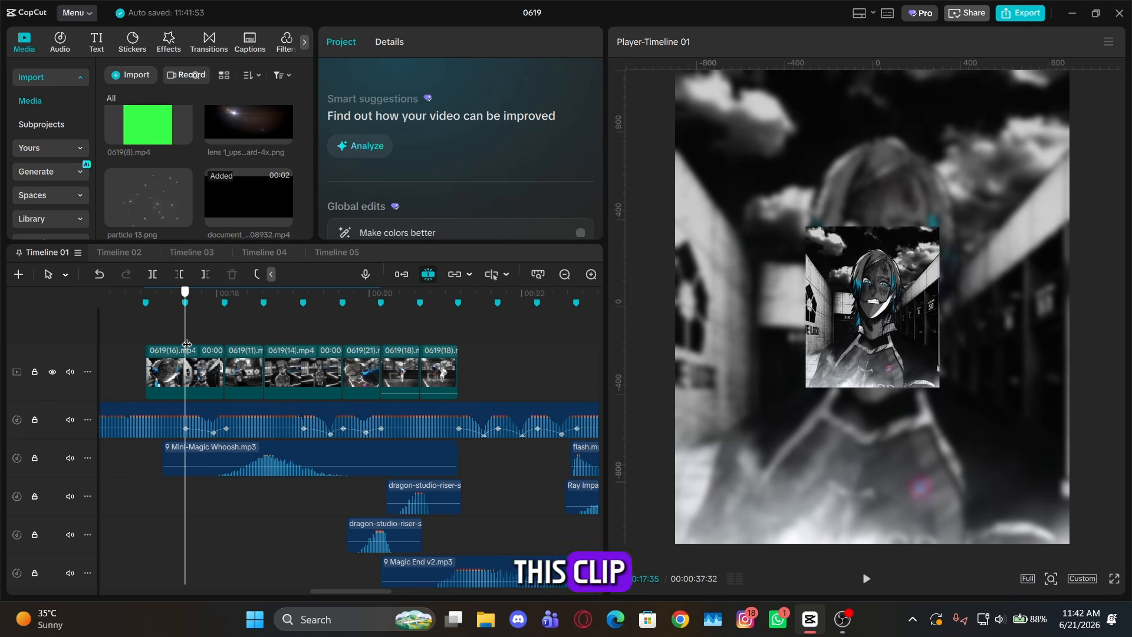
{"action": "left_click", "coordinate": [189, 378]}
{"action": "scroll", "coordinate": [190, 378], "scroll_direction": "up", "scroll_amount": 2}
{"action": "key", "text": "ctrl+b"}
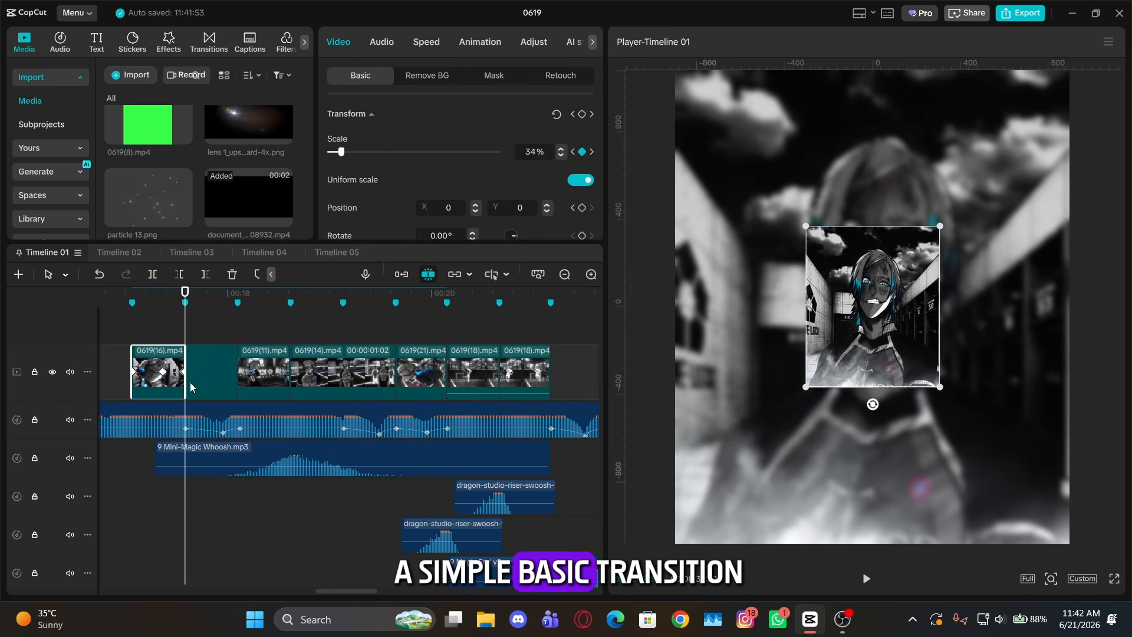
Add the favourite Pull in transition at the cut between the first two 0619(16).mp4 clips
{"action": "left_click", "coordinate": [209, 43]}
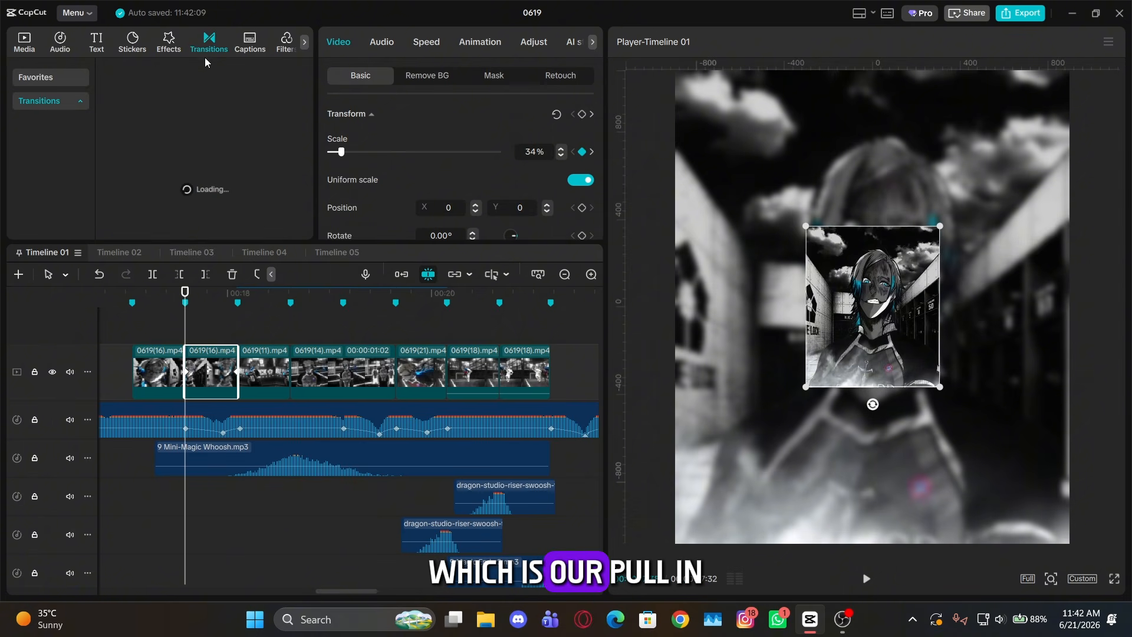
{"action": "left_click", "coordinate": [76, 76]}
{"action": "mouse_move", "coordinate": [164, 128]}
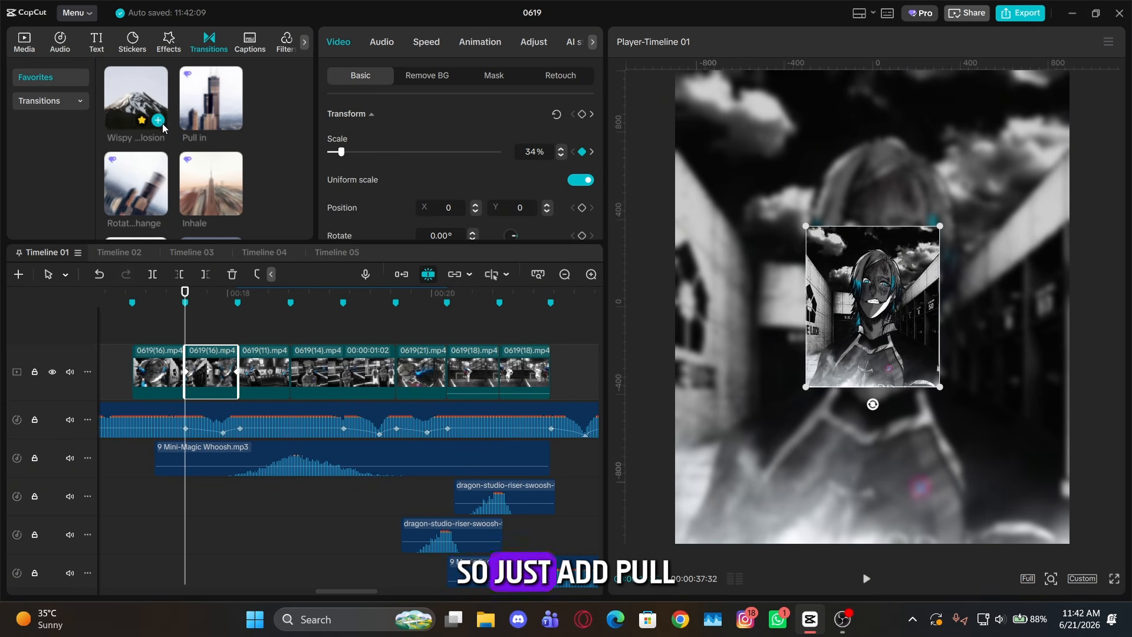
{"action": "left_click", "coordinate": [234, 122]}
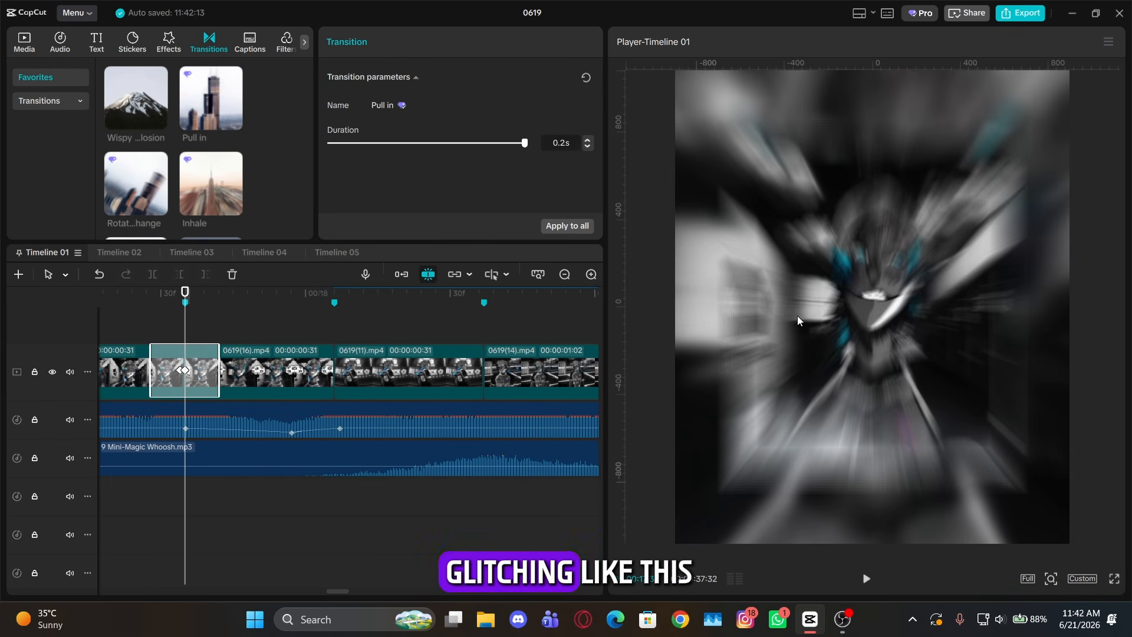
Shorten the Pull in transition slightly and inspect its blurred frames in the preview
{"action": "scroll", "coordinate": [908, 286], "scroll_direction": "up", "scroll_amount": 2}
{"action": "scroll", "coordinate": [907, 281], "scroll_direction": "down", "scroll_amount": 3}
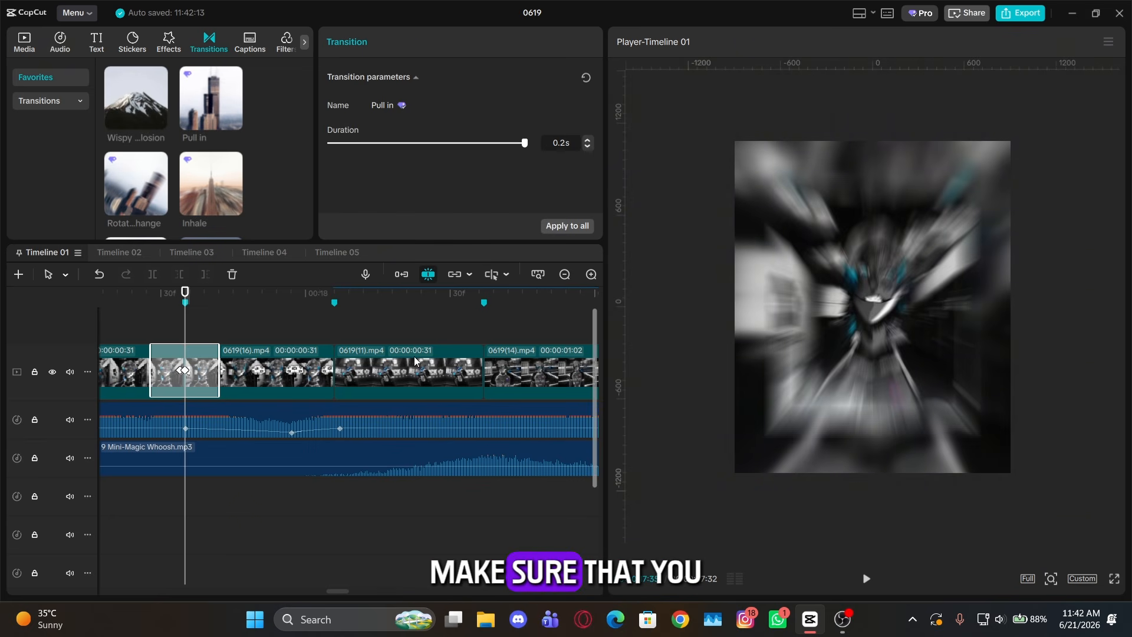
{"action": "mouse_move", "coordinate": [214, 363]}
{"action": "left_mouse_down"}
{"action": "mouse_move", "coordinate": [204, 366]}
{"action": "mouse_move", "coordinate": [217, 366]}
{"action": "left_mouse_up"}
{"action": "scroll", "coordinate": [924, 297], "scroll_direction": "up", "scroll_amount": 3}
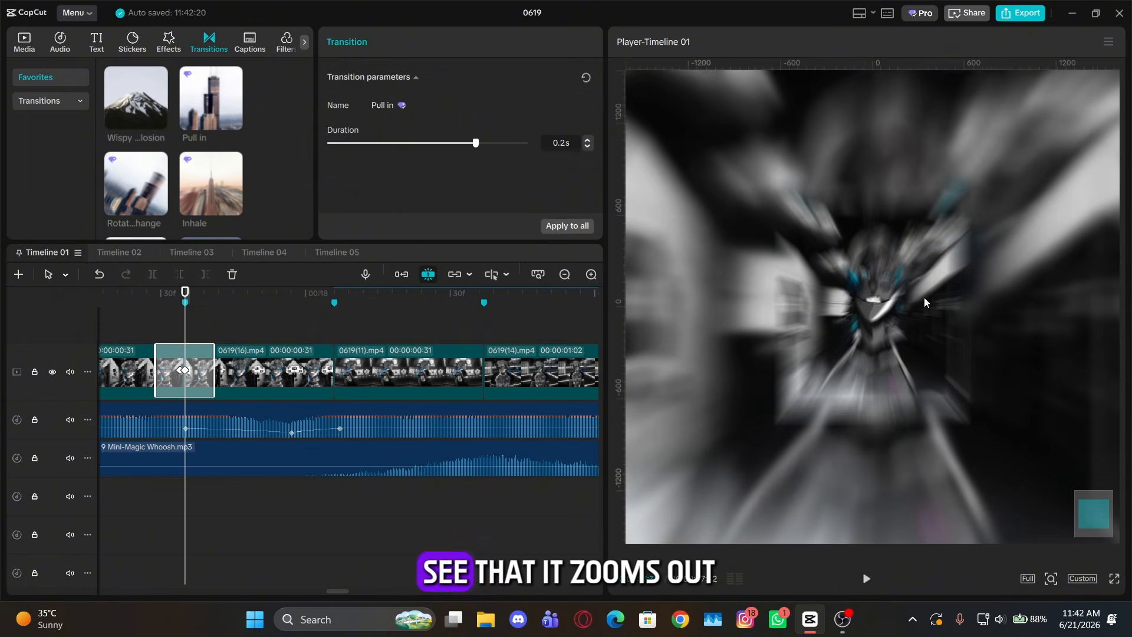
{"action": "scroll", "coordinate": [967, 281], "scroll_direction": "down", "scroll_amount": 2}
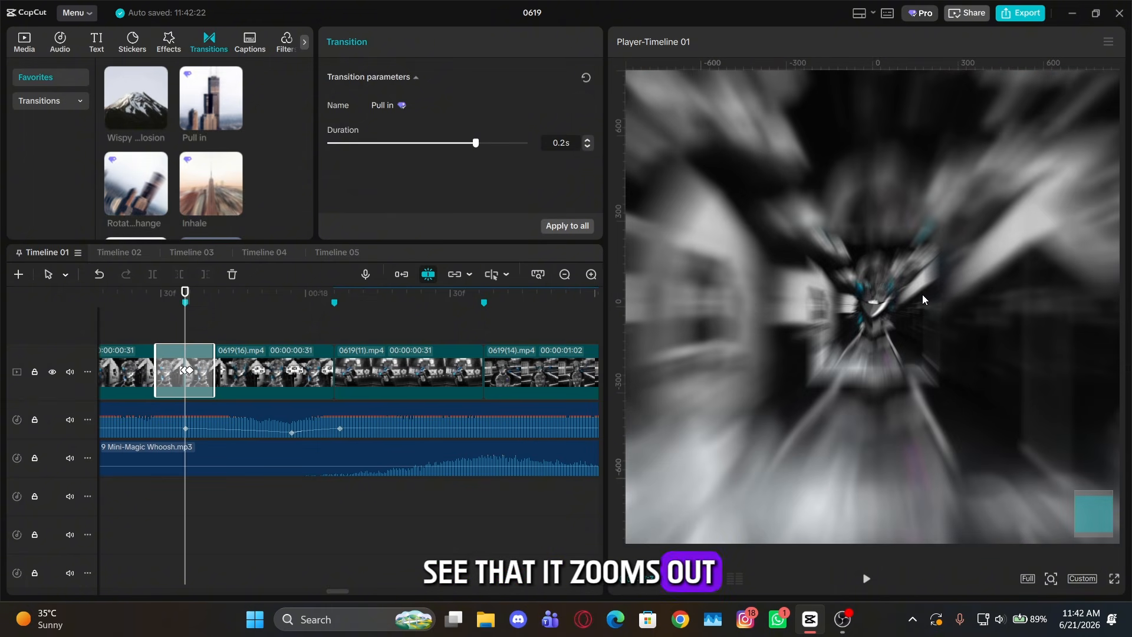
{"action": "scroll", "coordinate": [901, 308], "scroll_direction": "down", "scroll_amount": 3}
{"action": "scroll", "coordinate": [892, 313], "scroll_direction": "up", "scroll_amount": 2}
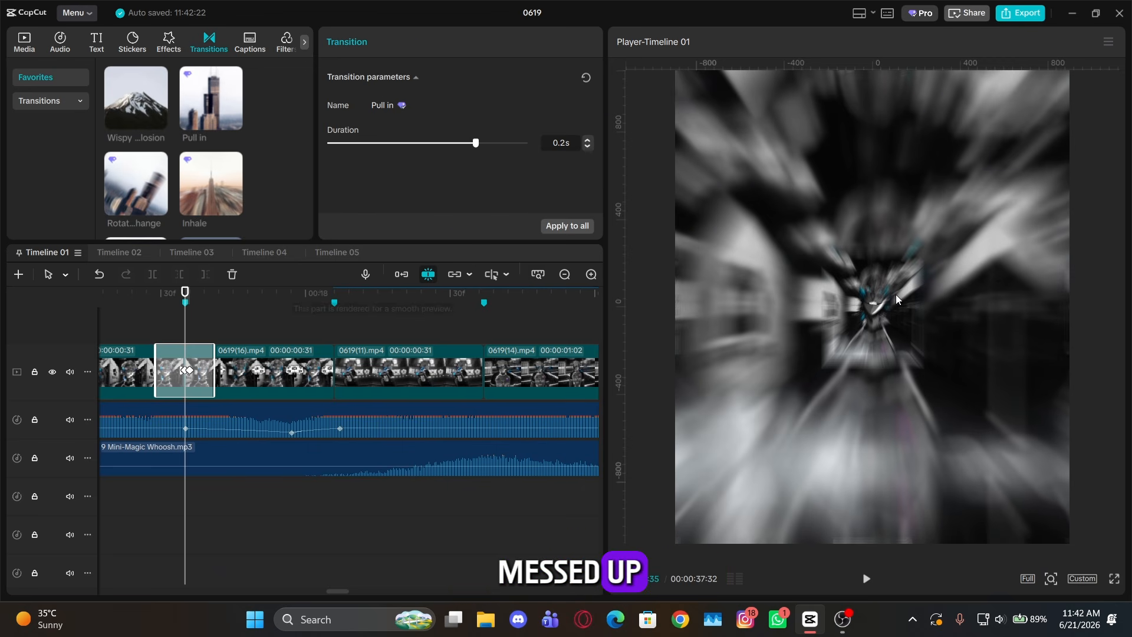
{"action": "left_click", "coordinate": [151, 330]}
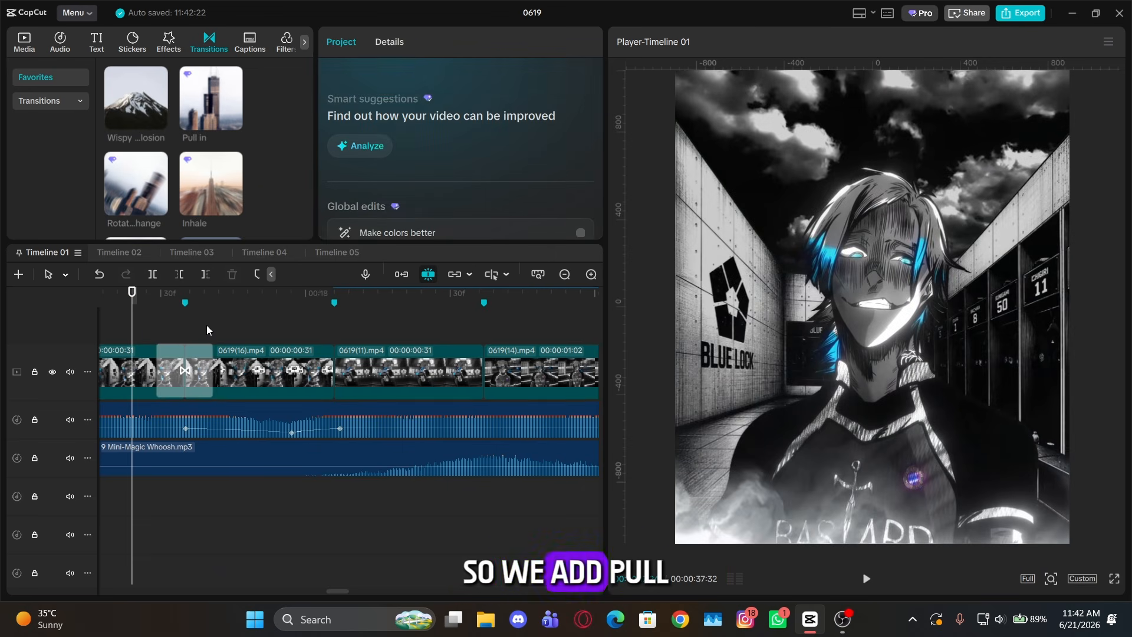
Add the Rotate CCW II transition between the 0619(16).mp4 and 0619(11).mp4 clips, extend it to its maximum duration, and play it back
{"action": "left_click_drag", "start_coordinate": [206, 324], "coordinate": [335, 326]}
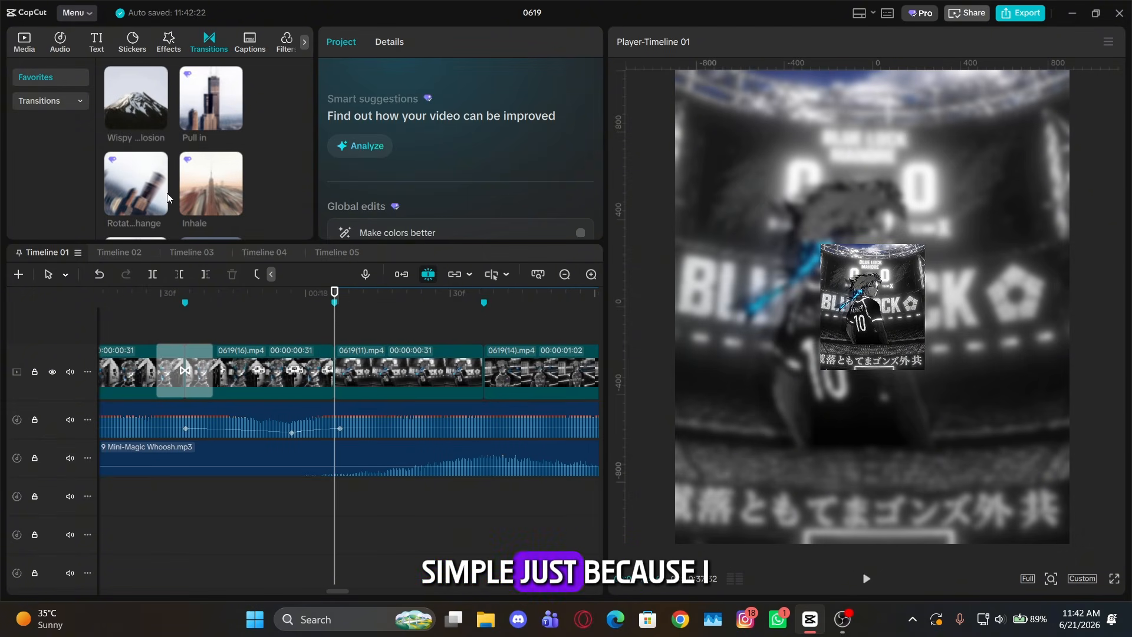
{"action": "scroll", "coordinate": [161, 195], "scroll_direction": "down", "scroll_amount": 3}
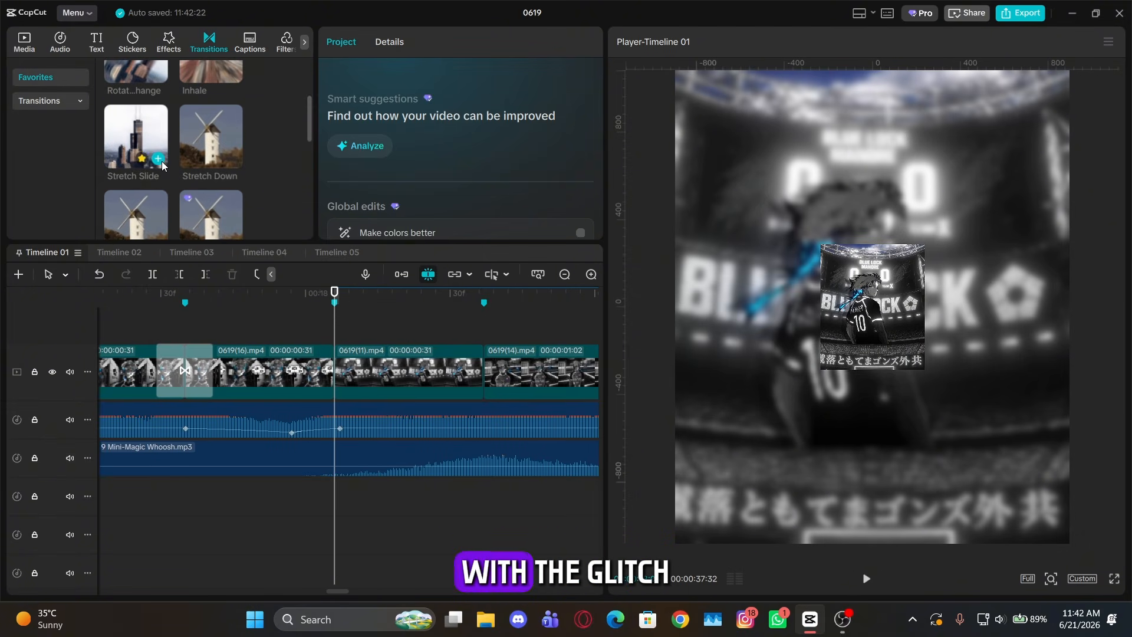
{"action": "scroll", "coordinate": [177, 159], "scroll_direction": "down", "scroll_amount": 5}
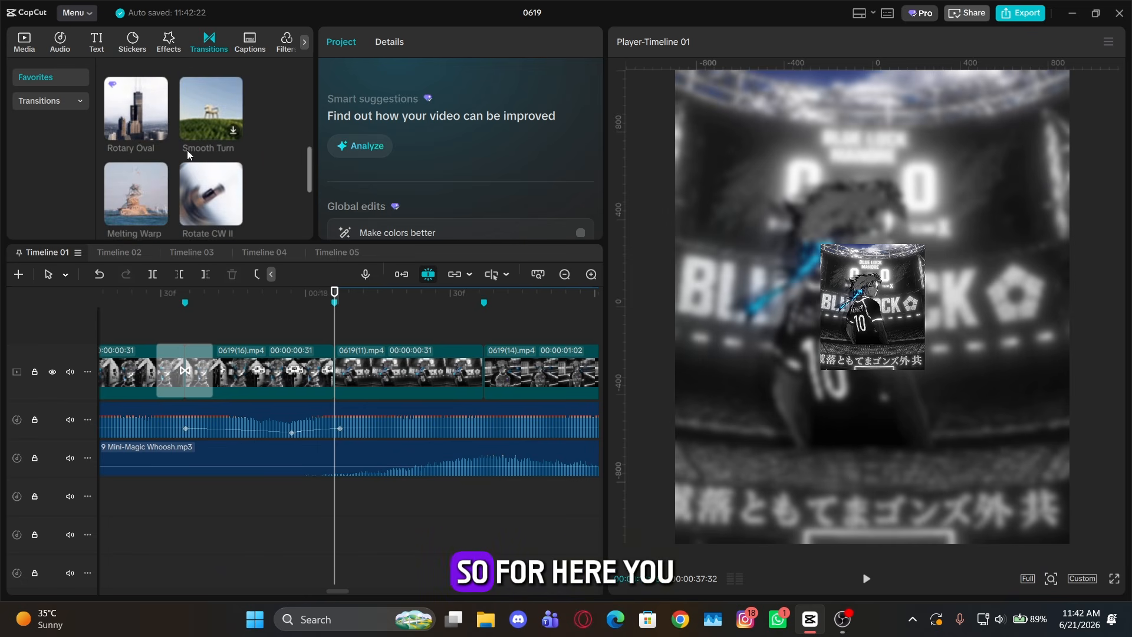
{"action": "scroll", "coordinate": [183, 191], "scroll_direction": "down", "scroll_amount": 2}
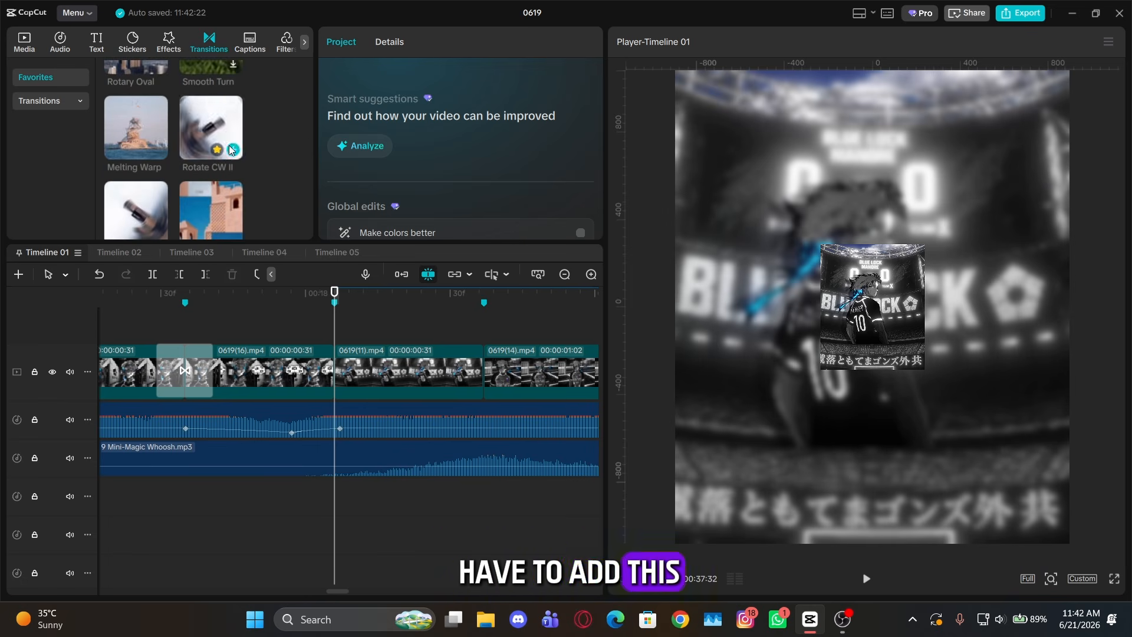
{"action": "scroll", "coordinate": [180, 188], "scroll_direction": "down", "scroll_amount": 2}
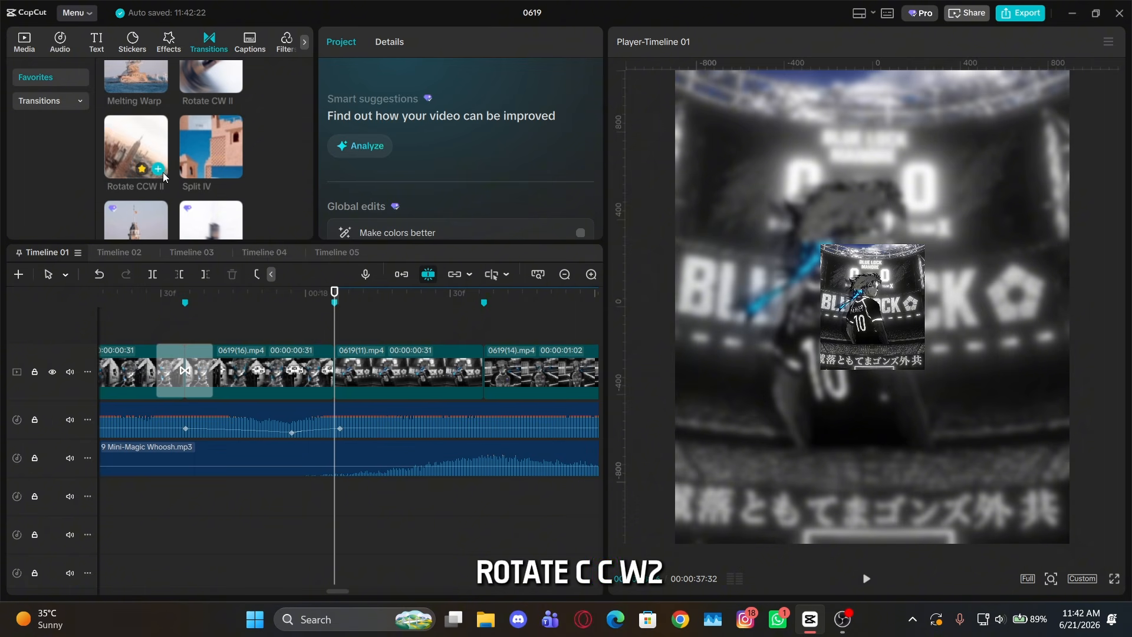
{"action": "left_click", "coordinate": [159, 170]}
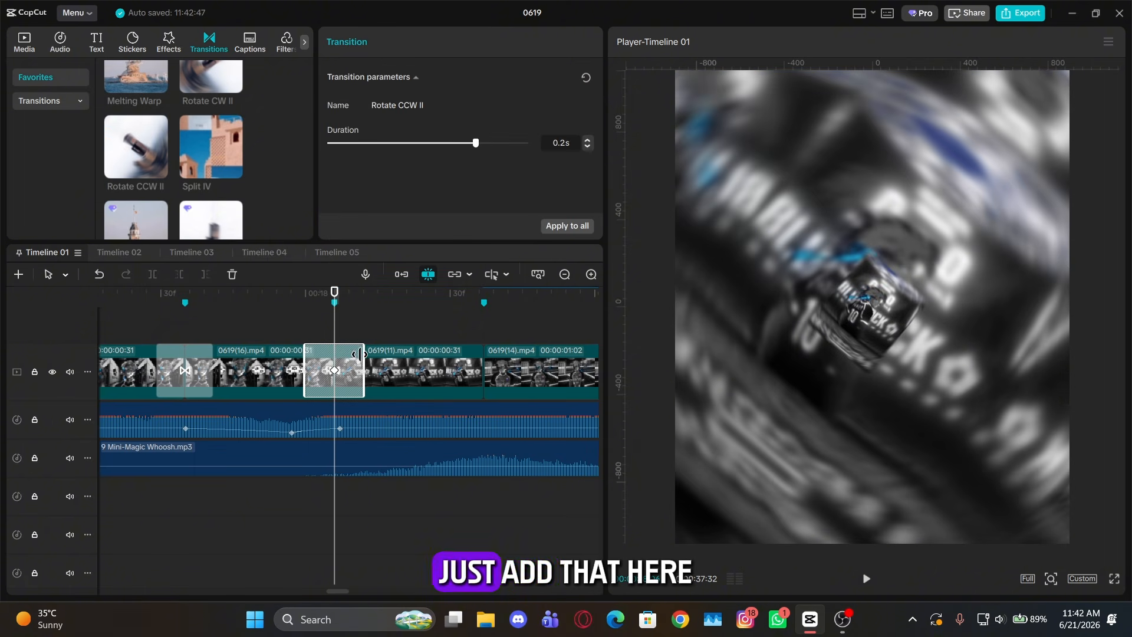
{"action": "scroll", "coordinate": [350, 346], "scroll_direction": "up", "scroll_amount": 3}
{"action": "scroll", "coordinate": [350, 346], "scroll_direction": "up", "scroll_amount": 1}
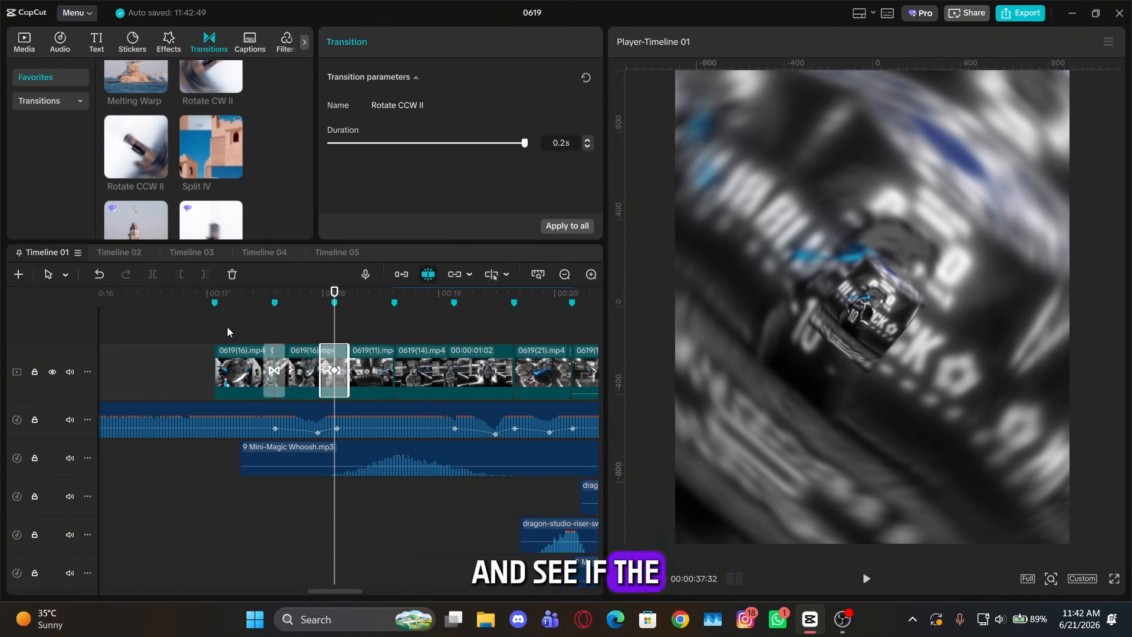
{"action": "left_click", "coordinate": [226, 330]}
{"action": "key", "text": "space"}
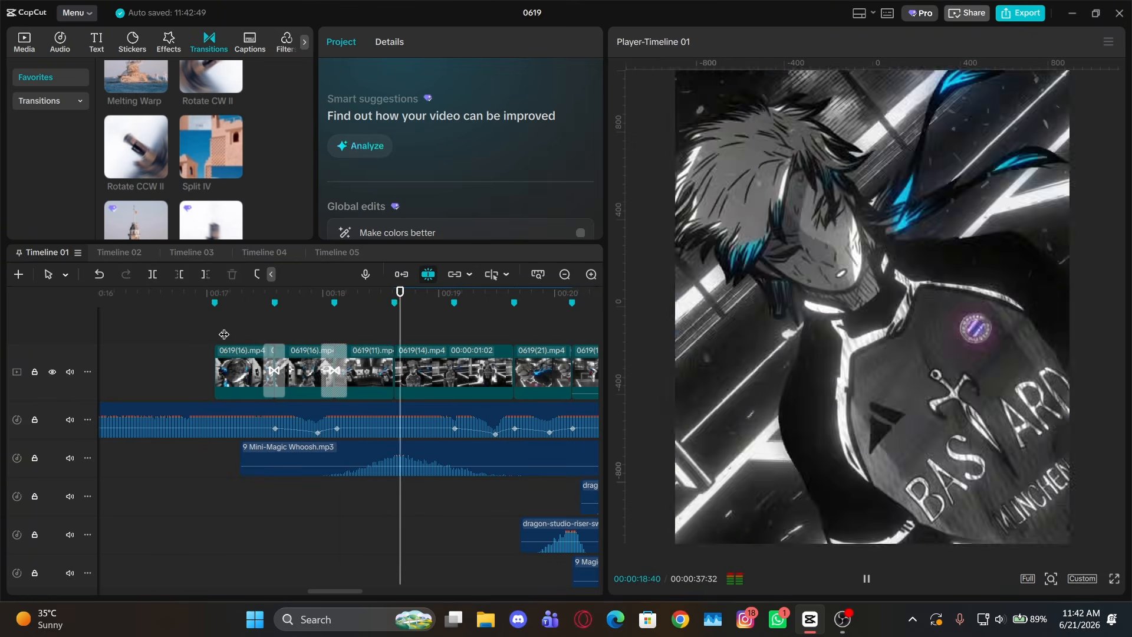
{"action": "left_click", "coordinate": [224, 334]}
{"action": "key", "text": "space"}
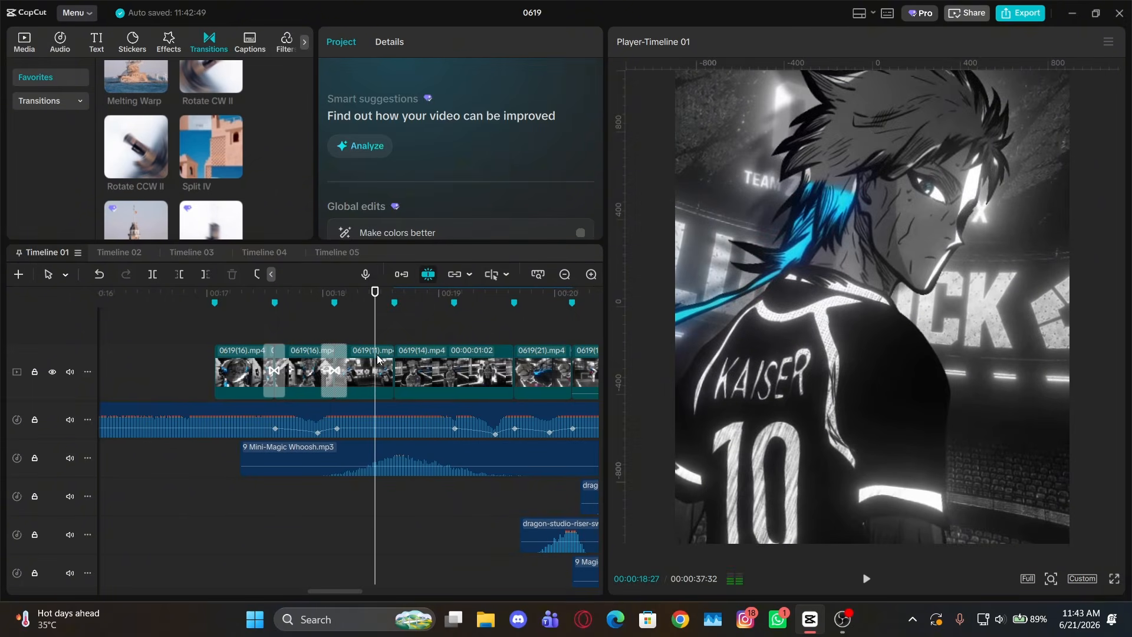
Set the scale to 150% at the keyframe near the end of the 0619(11).mp4 clip
{"action": "scroll", "coordinate": [378, 357], "scroll_direction": "up", "scroll_amount": 4}
{"action": "left_click", "coordinate": [412, 370]}
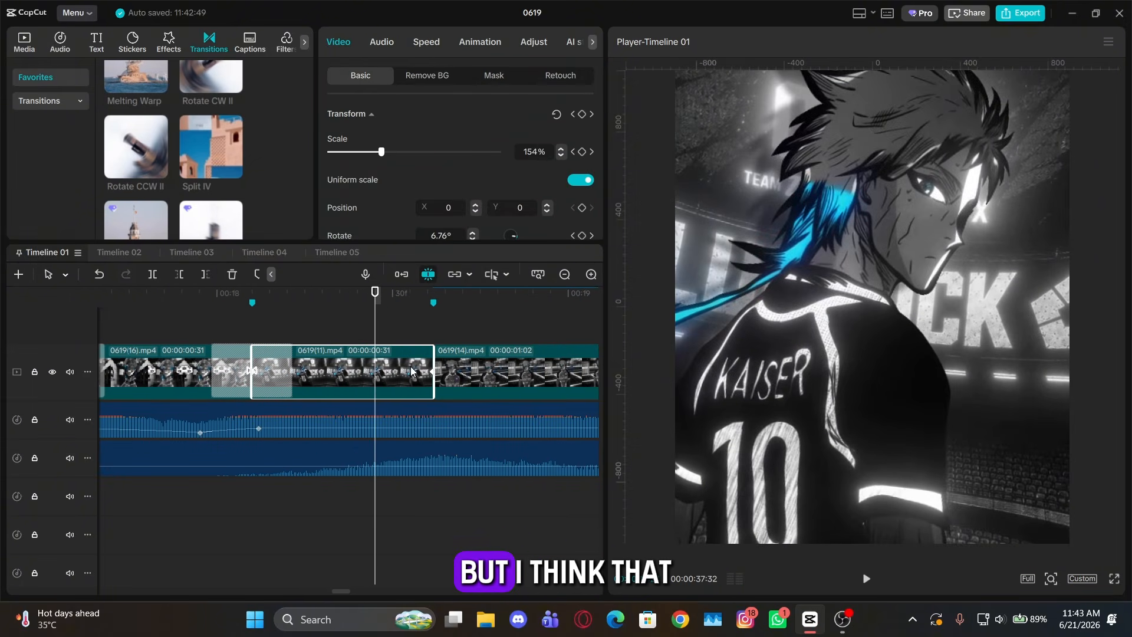
{"action": "key", "text": "Down"}
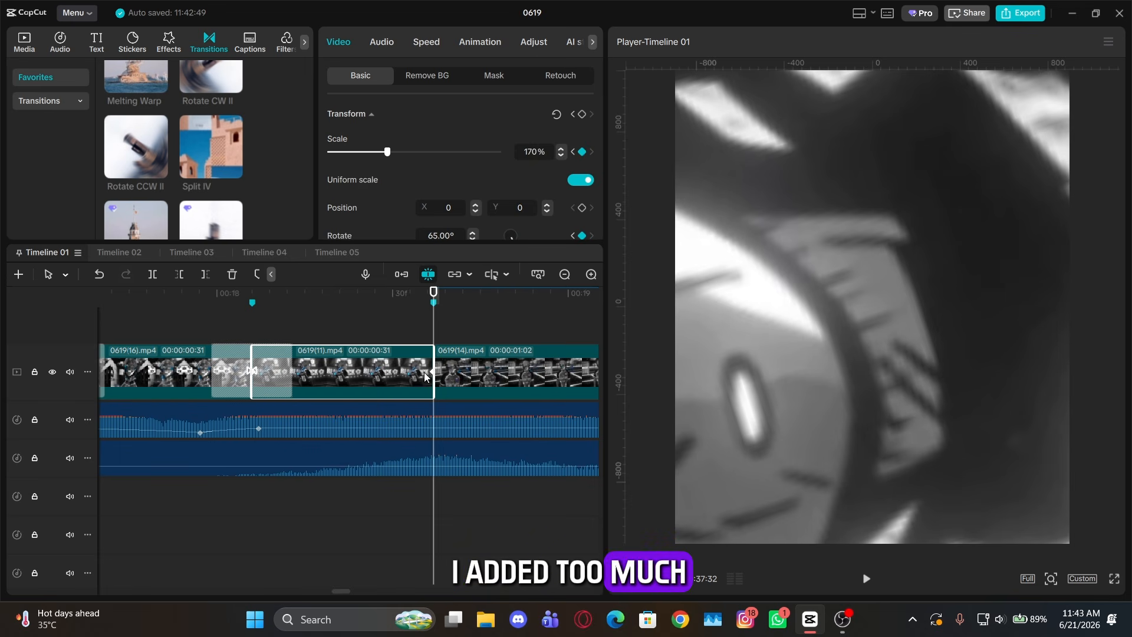
{"action": "key", "text": "Left"}
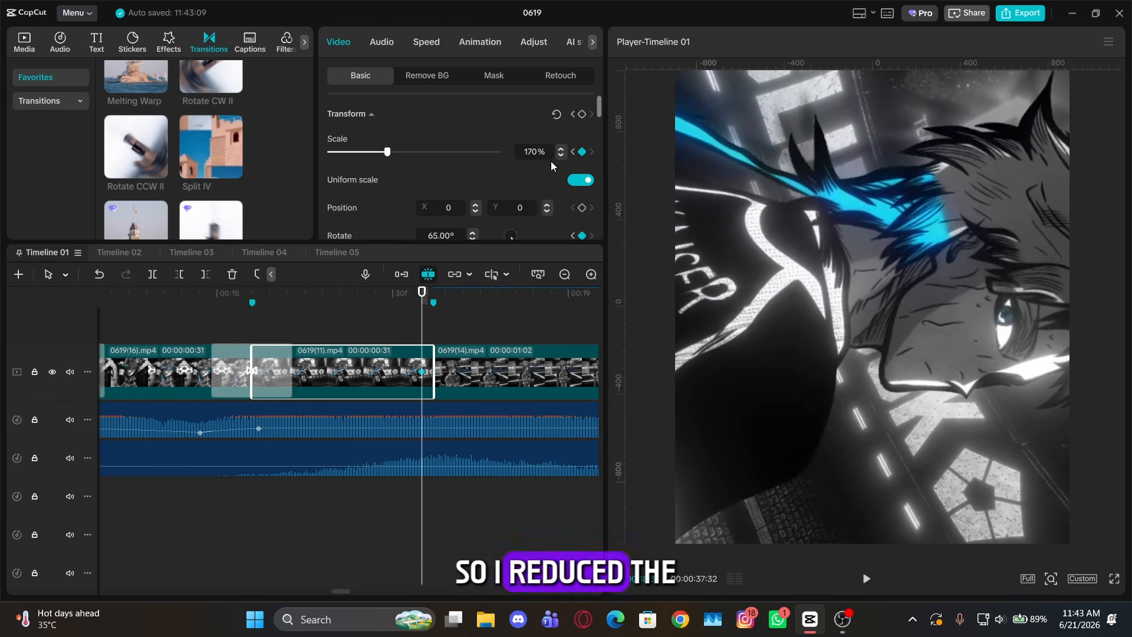
{"action": "left_click_drag", "start_coordinate": [535, 153], "coordinate": [535, 180]}
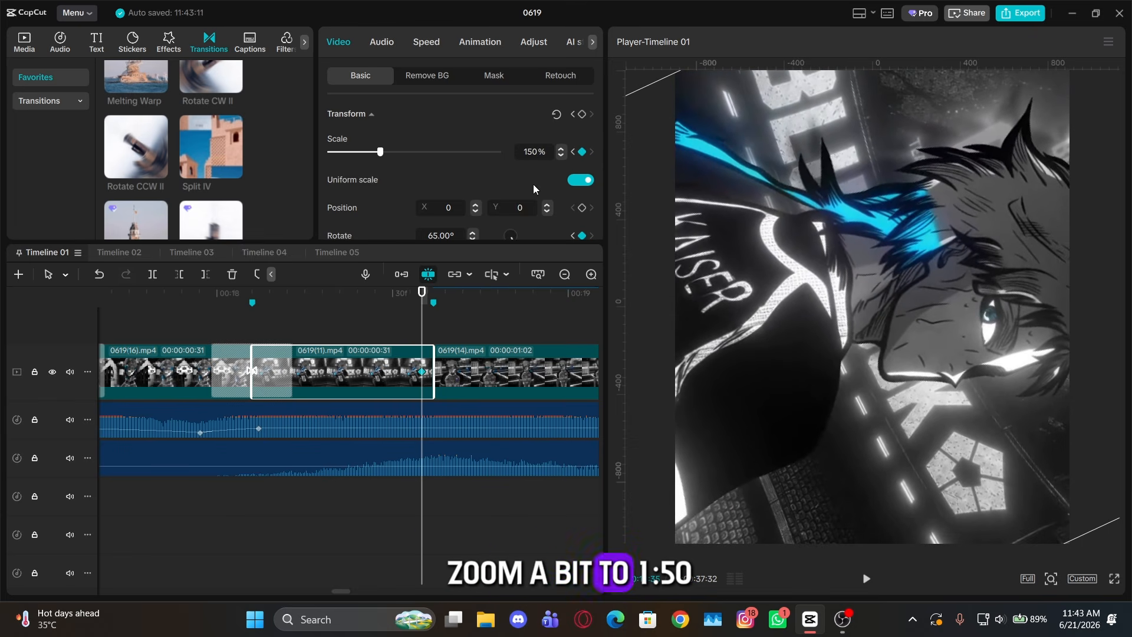
{"action": "key", "text": "Up"}
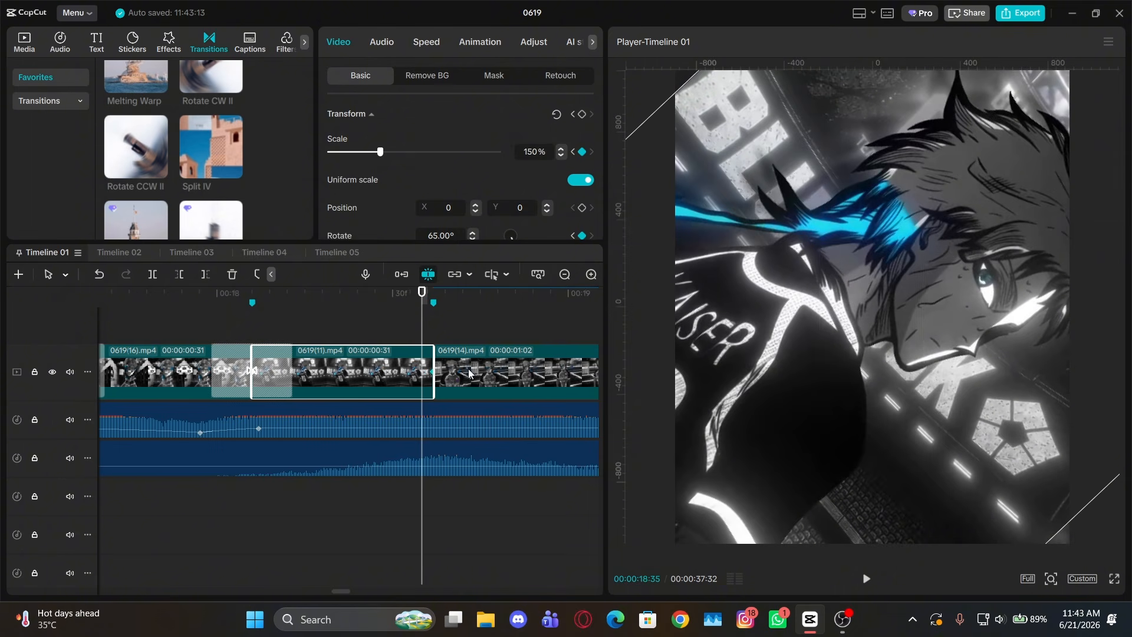
Play back the 0619(11).mp4 clip and the neighbouring transitions to review the rotation and reduced zoom
{"action": "key", "text": "space"}
{"action": "left_click", "coordinate": [293, 324]}
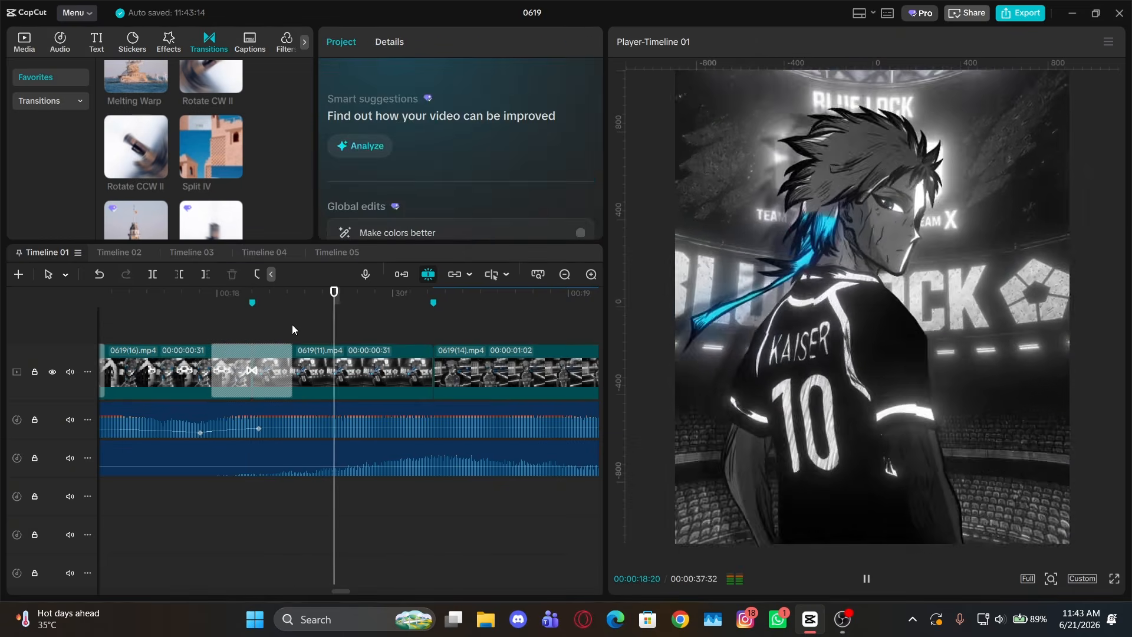
{"action": "left_click", "coordinate": [292, 325]}
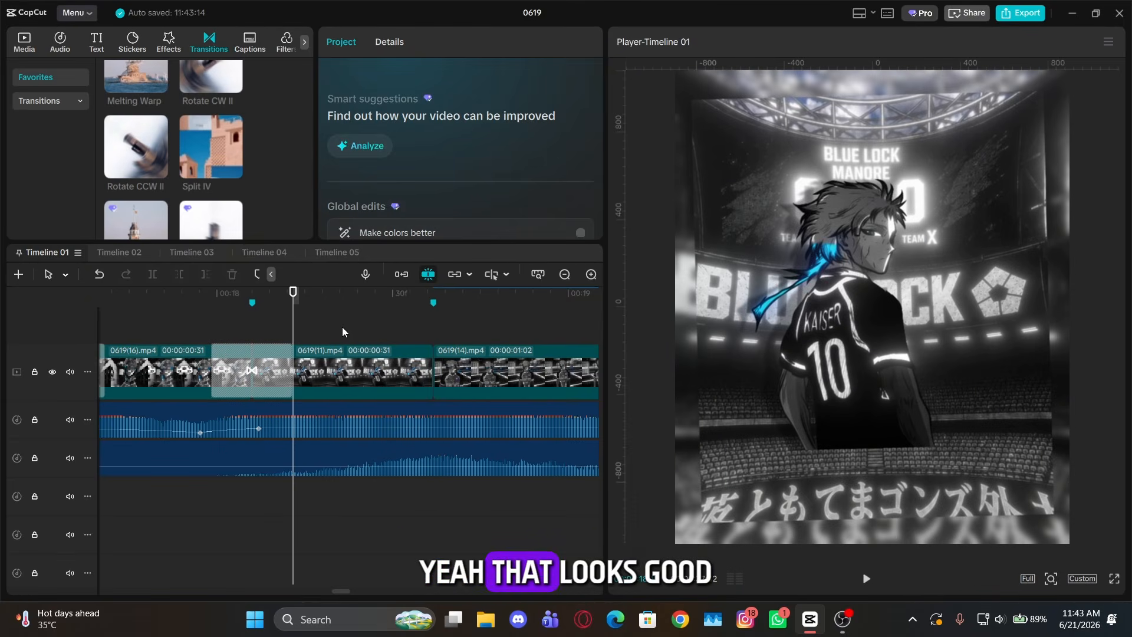
{"action": "key", "text": "space"}
{"action": "key", "text": "space"}
{"action": "scroll", "coordinate": [342, 327], "scroll_direction": "down", "scroll_amount": 3}
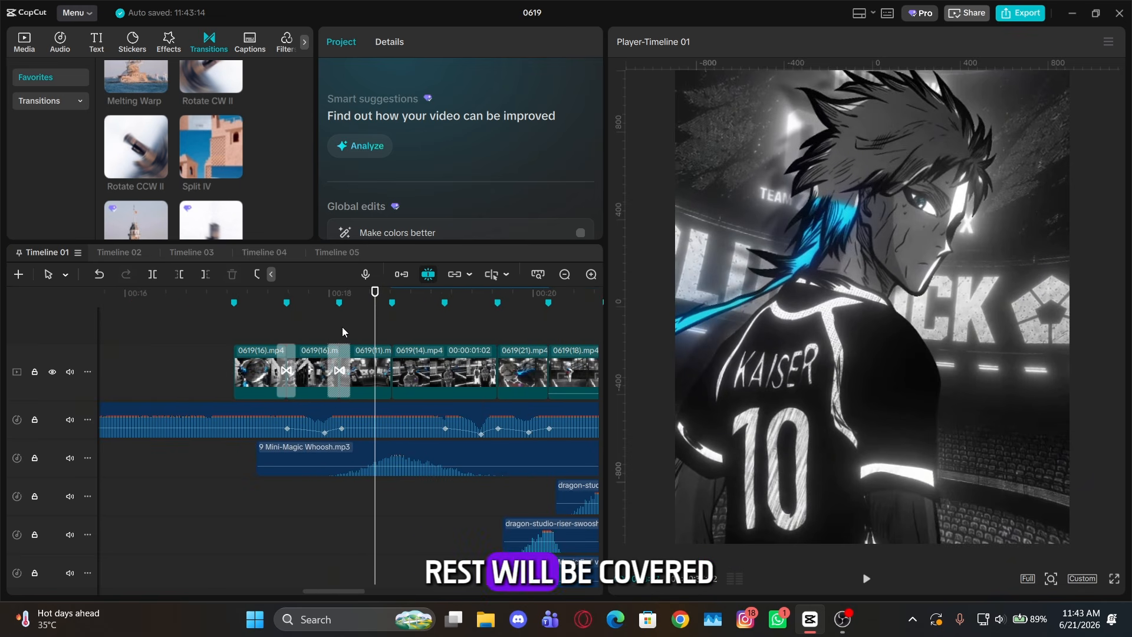
{"action": "scroll", "coordinate": [398, 312], "scroll_direction": "up", "scroll_amount": 1}
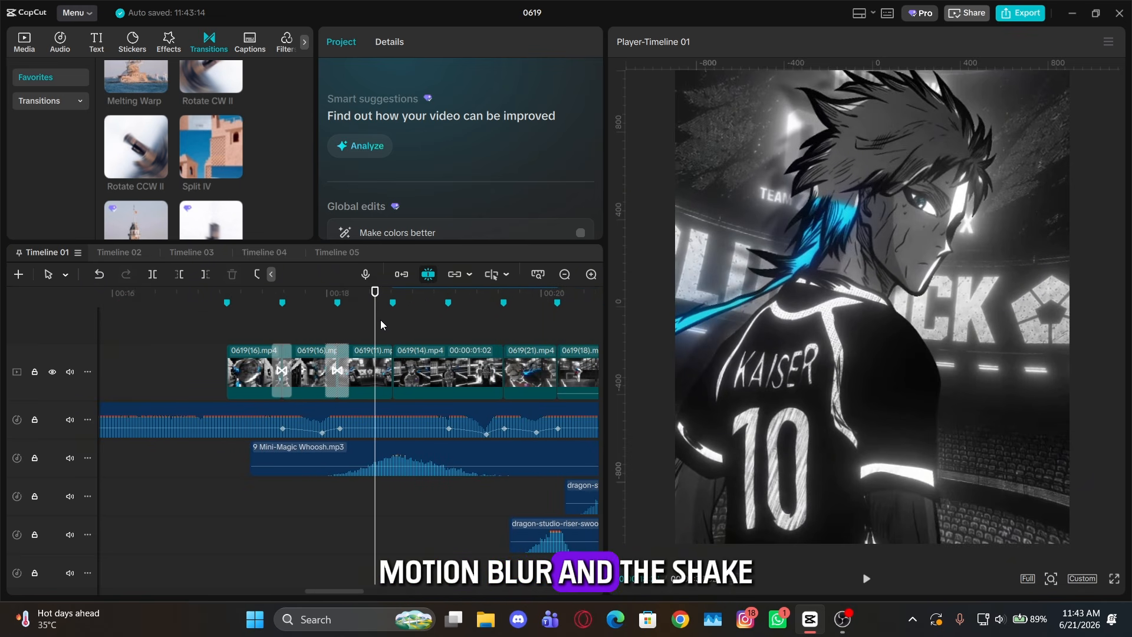
{"action": "left_click", "coordinate": [257, 320]}
{"action": "key", "text": "space"}
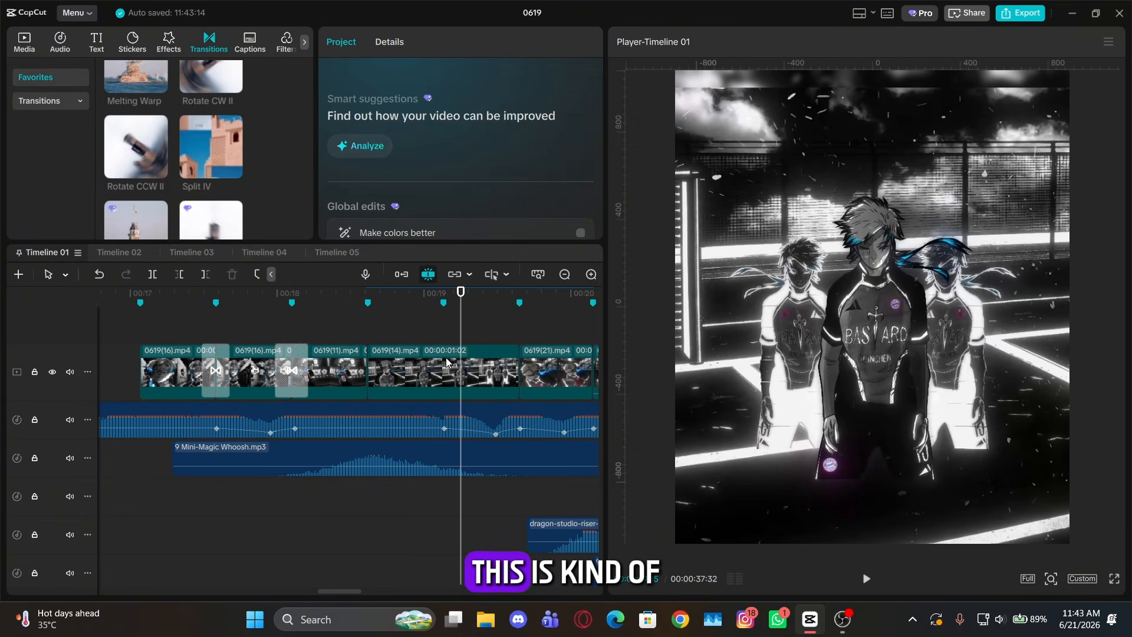
Move the image slightly up at the middle keyframe of the 0619(14).mp4 clip, where it is scaled down to 37%
{"action": "left_click", "coordinate": [445, 357]}
{"action": "left_click", "coordinate": [440, 320]}
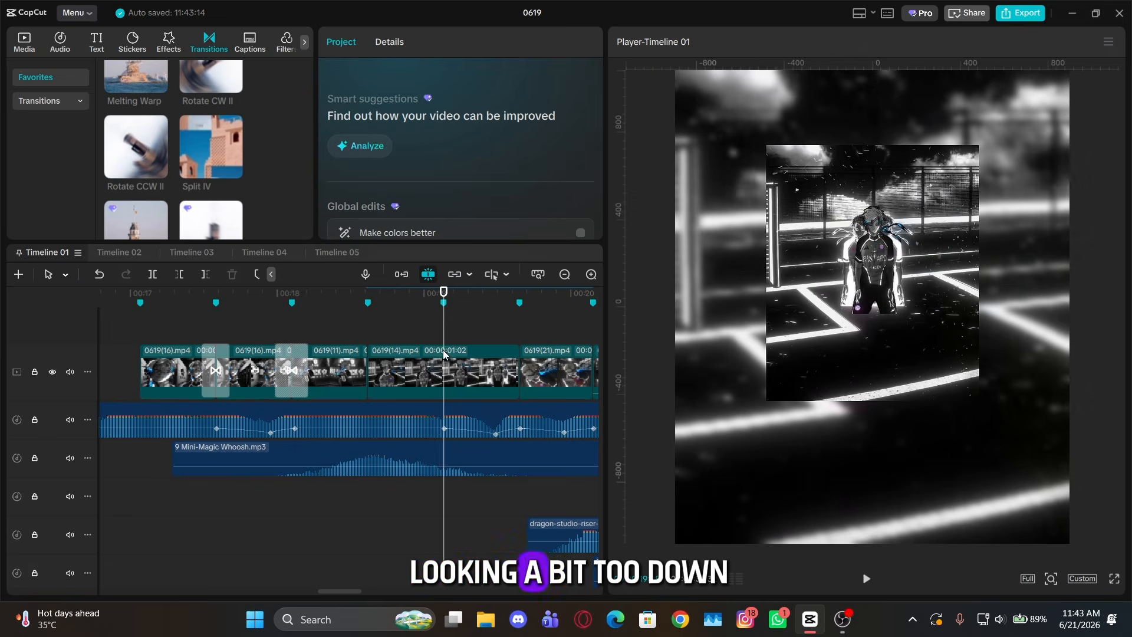
{"action": "left_click", "coordinate": [443, 356]}
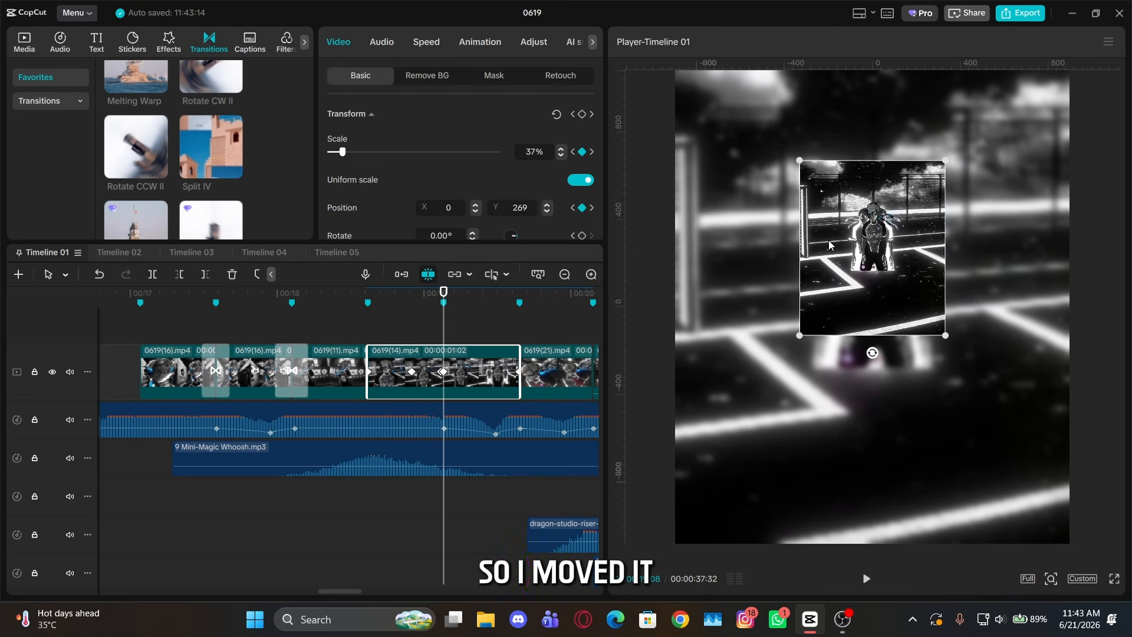
{"action": "left_click_drag", "start_coordinate": [830, 245], "coordinate": [844, 233]}
Move the image slightly up at the last keyframe of the 0619(14).mp4 clip
{"action": "key", "text": "Down"}
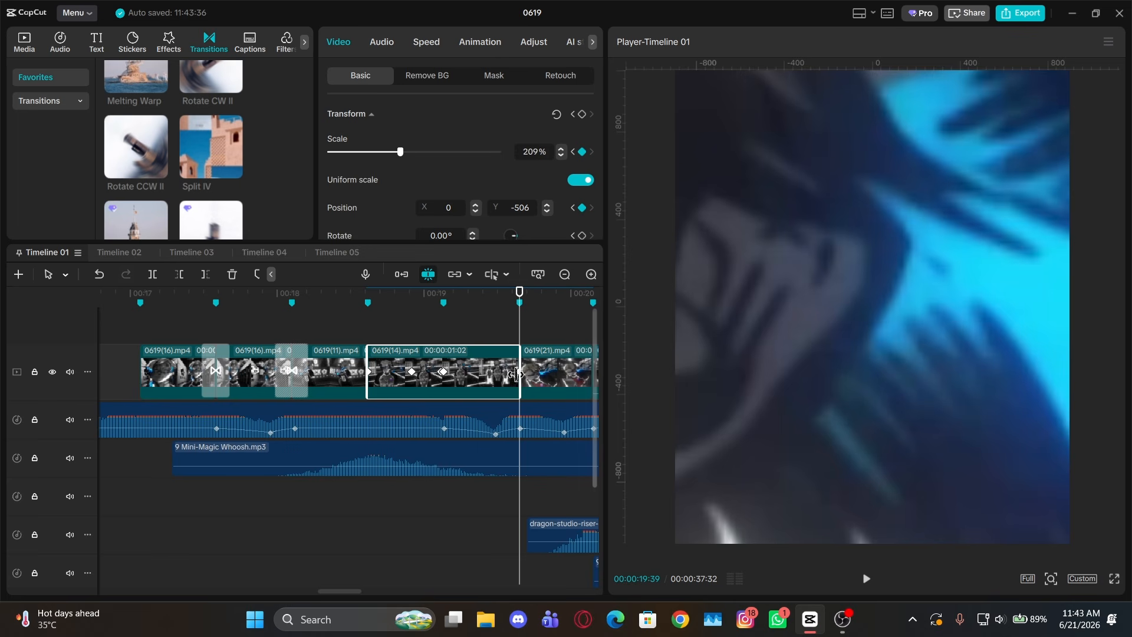
{"action": "key", "text": "Left"}
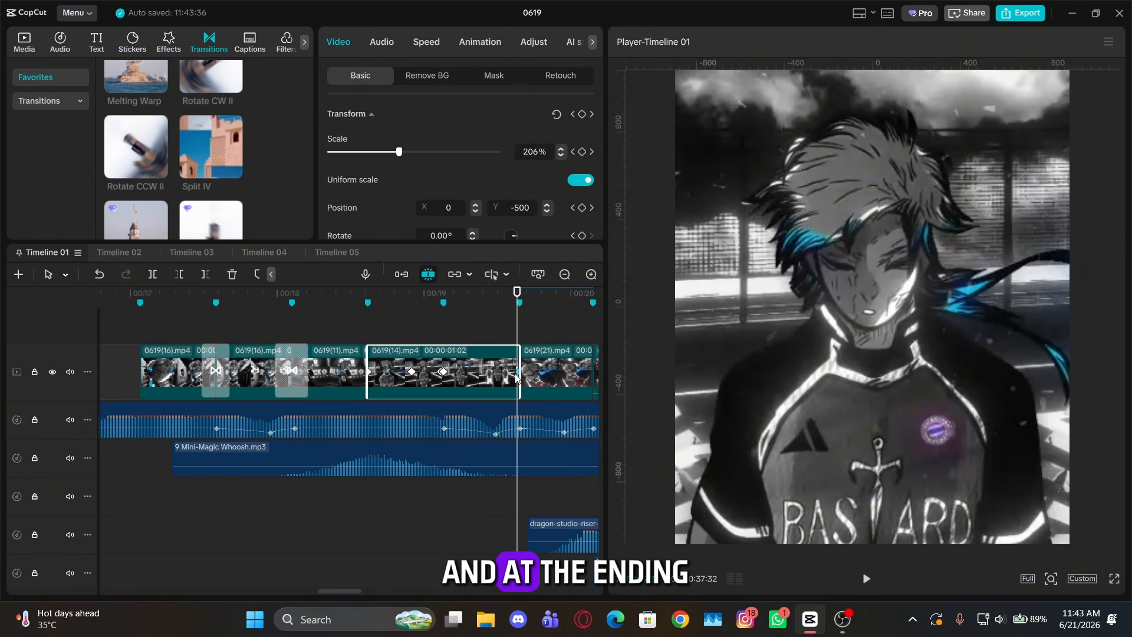
{"action": "left_click_drag", "start_coordinate": [517, 373], "coordinate": [504, 374]}
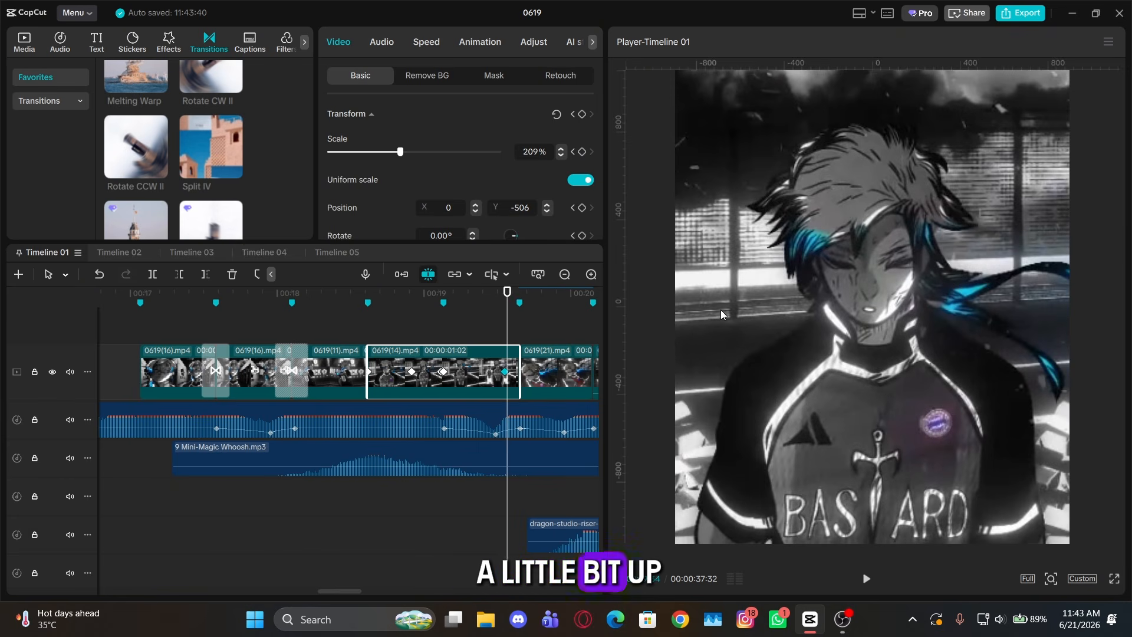
{"action": "left_click_drag", "start_coordinate": [880, 315], "coordinate": [882, 294]}
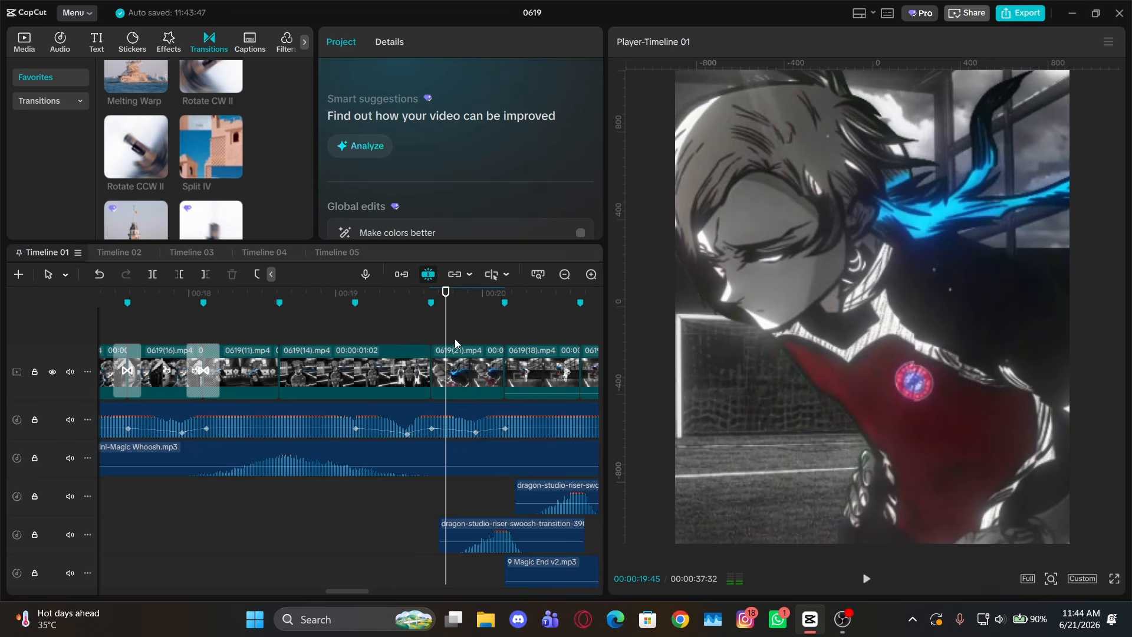
Export a still frame from near the end of the 0619(14).mp4 clip at 1600*1920 (1080P), importing it into the project
{"action": "left_click", "coordinate": [466, 359]}
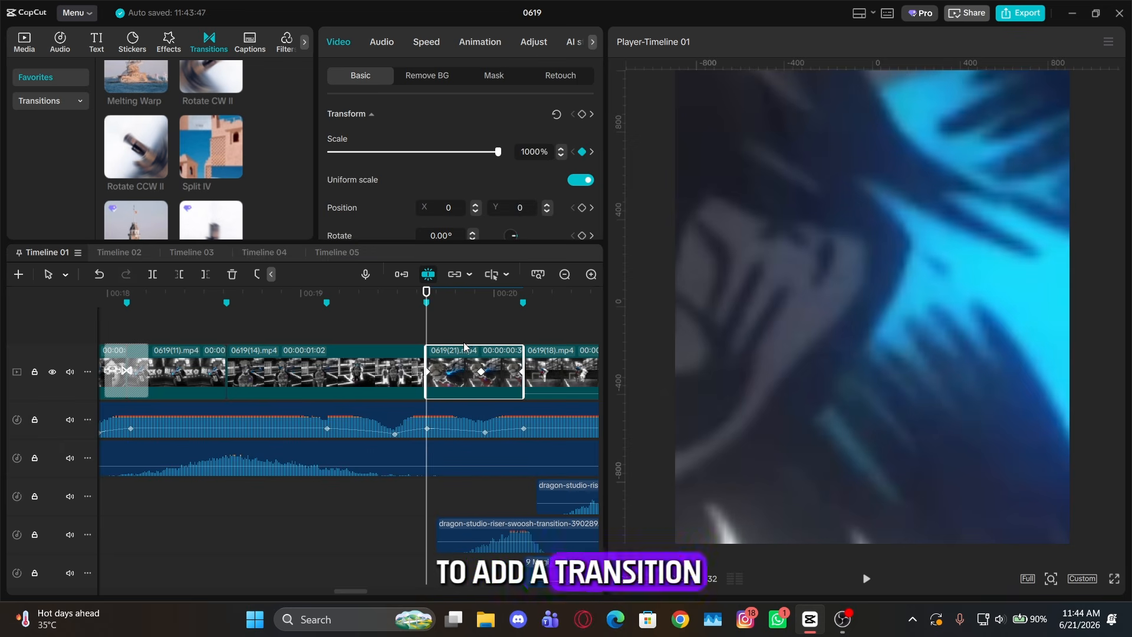
{"action": "key", "text": "Left"}
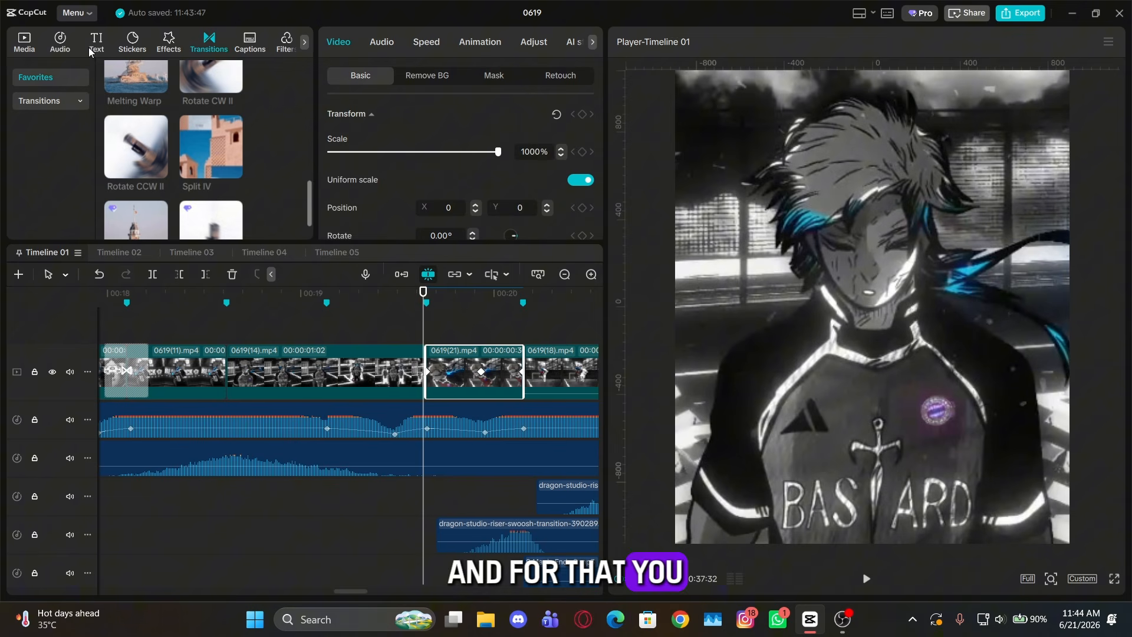
{"action": "left_click", "coordinate": [24, 43]}
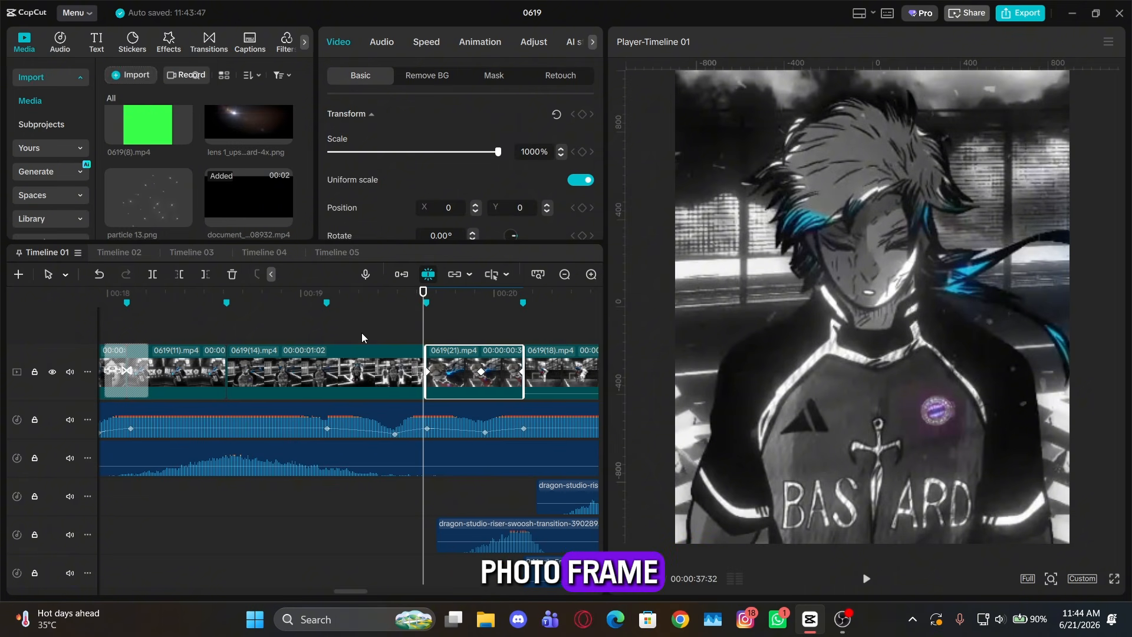
{"action": "left_click", "coordinate": [376, 373]}
{"action": "key", "text": "Left"}
{"action": "key", "text": "Left"}
{"action": "key", "text": "Left"}
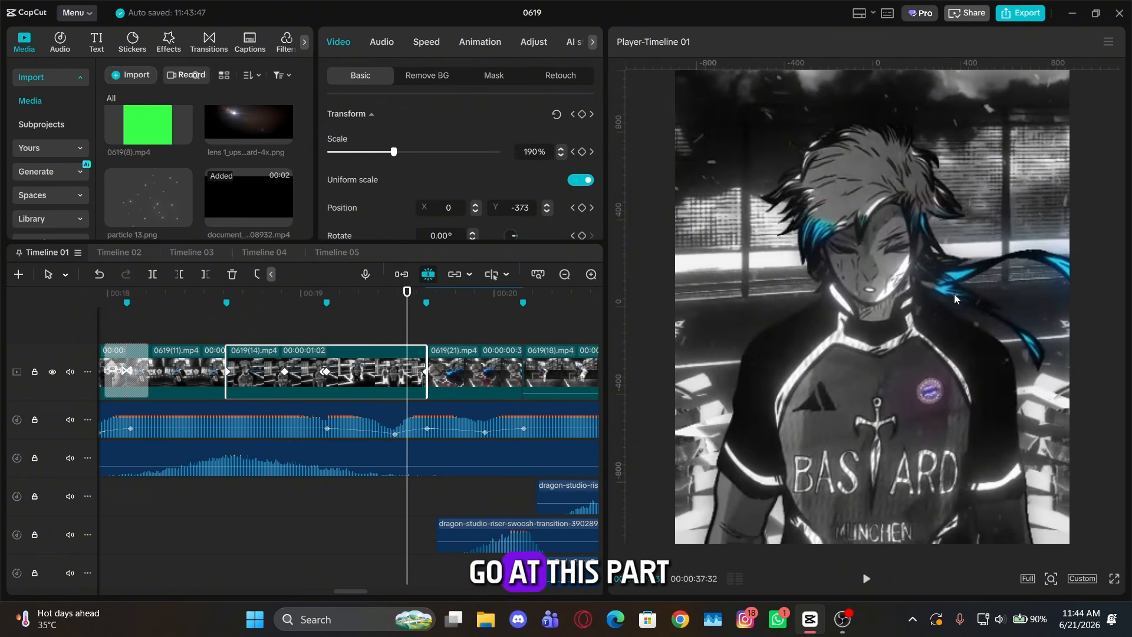
{"action": "left_click", "coordinate": [1107, 42]}
{"action": "left_click", "coordinate": [1039, 97]}
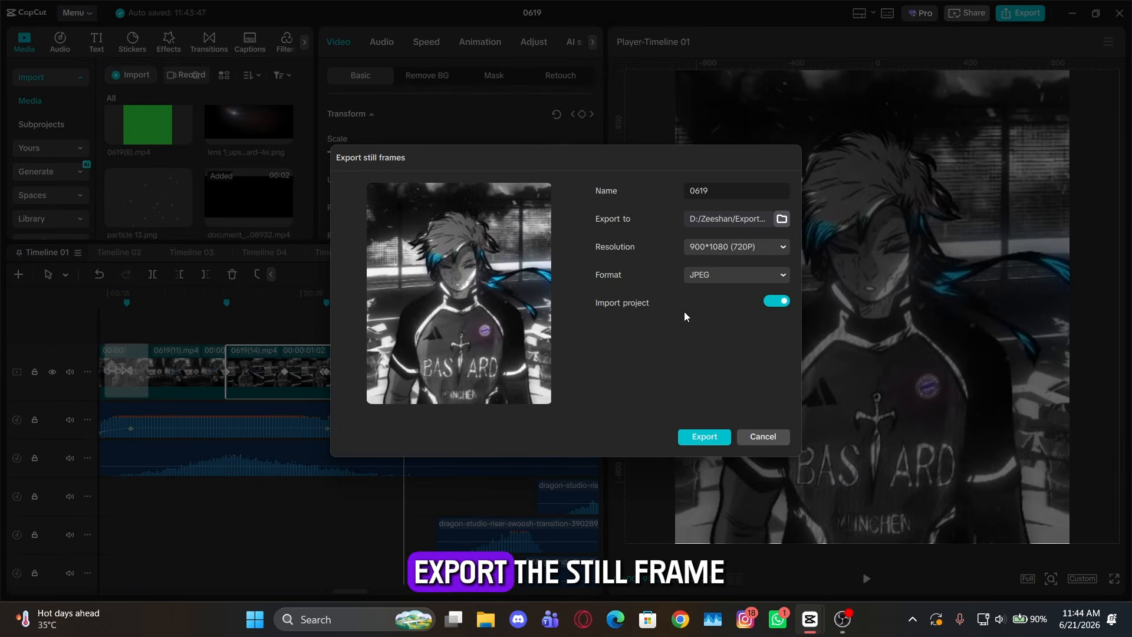
{"action": "left_click", "coordinate": [735, 246]}
{"action": "left_click", "coordinate": [737, 323]}
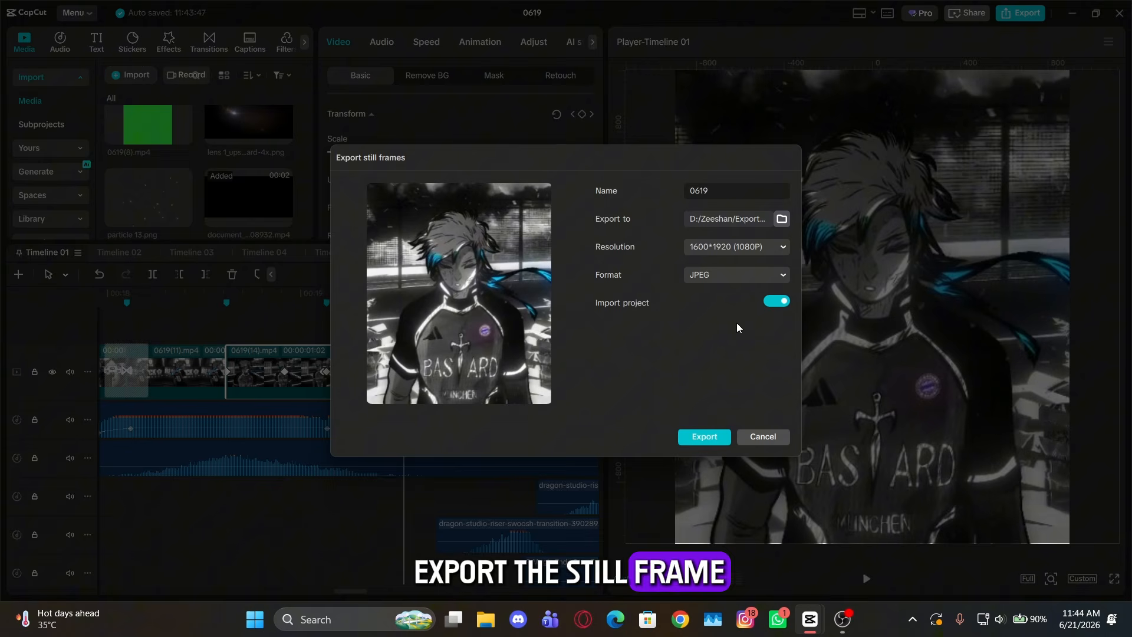
{"action": "left_click", "coordinate": [709, 439]}
Place the exported still 0619.jpg on a new layer above the end of the 0619(14).mp4 clip
{"action": "scroll", "coordinate": [218, 150], "scroll_direction": "down", "scroll_amount": 3}
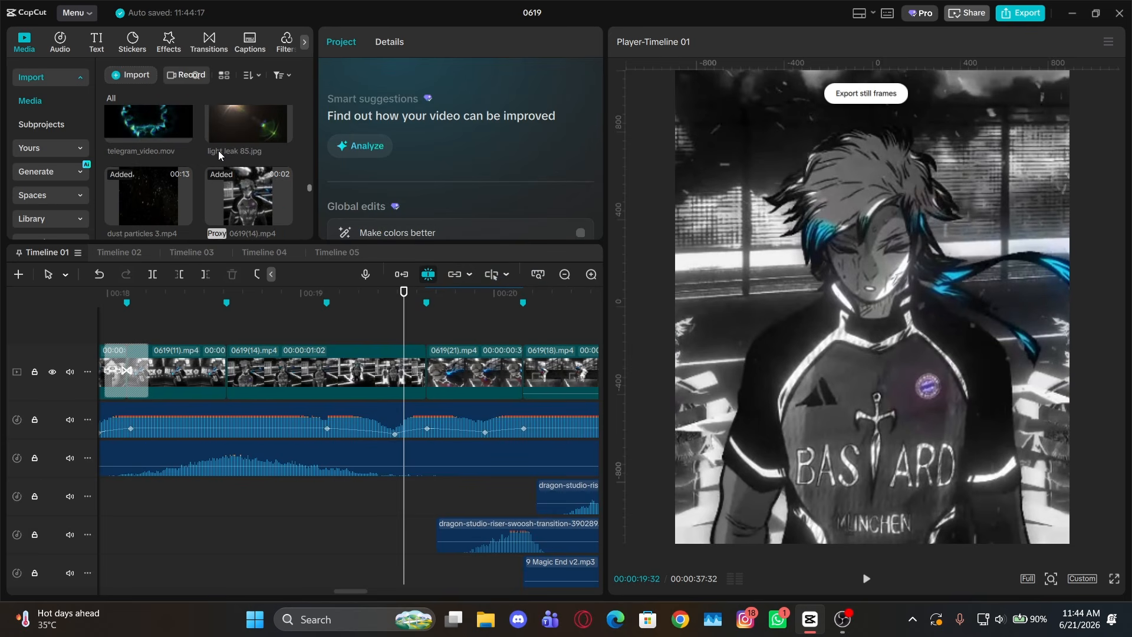
{"action": "scroll", "coordinate": [219, 150], "scroll_direction": "down", "scroll_amount": 5}
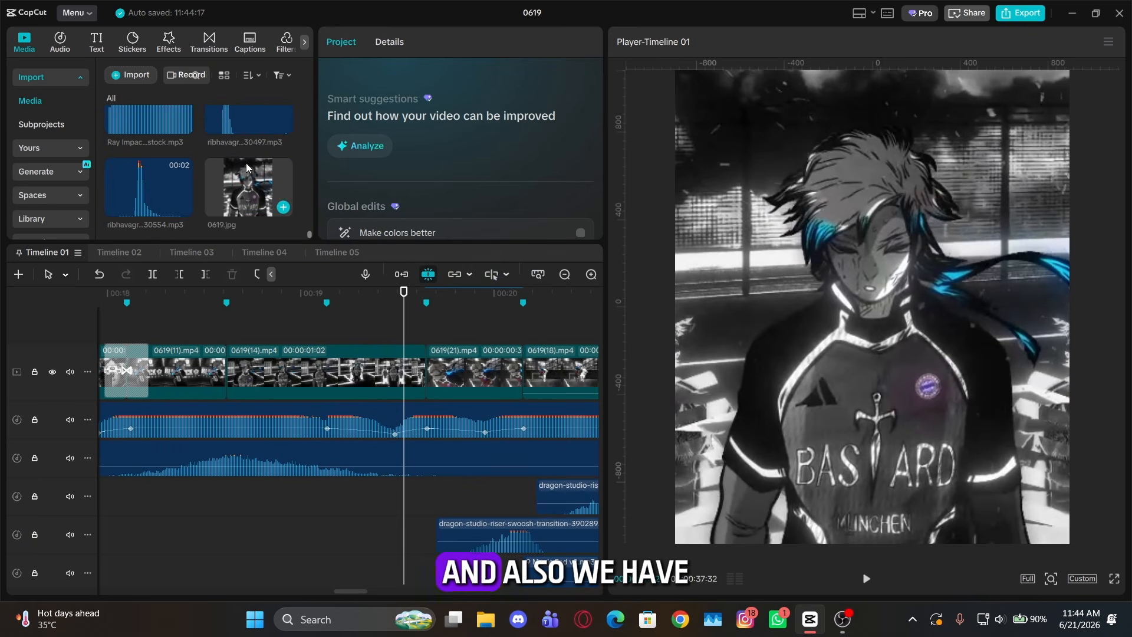
{"action": "left_click_drag", "start_coordinate": [246, 162], "coordinate": [393, 337]}
Add the 1116(1).png photo frame from the project media on a layer above the 0619.jpg still
{"action": "scroll", "coordinate": [215, 161], "scroll_direction": "up", "scroll_amount": 4}
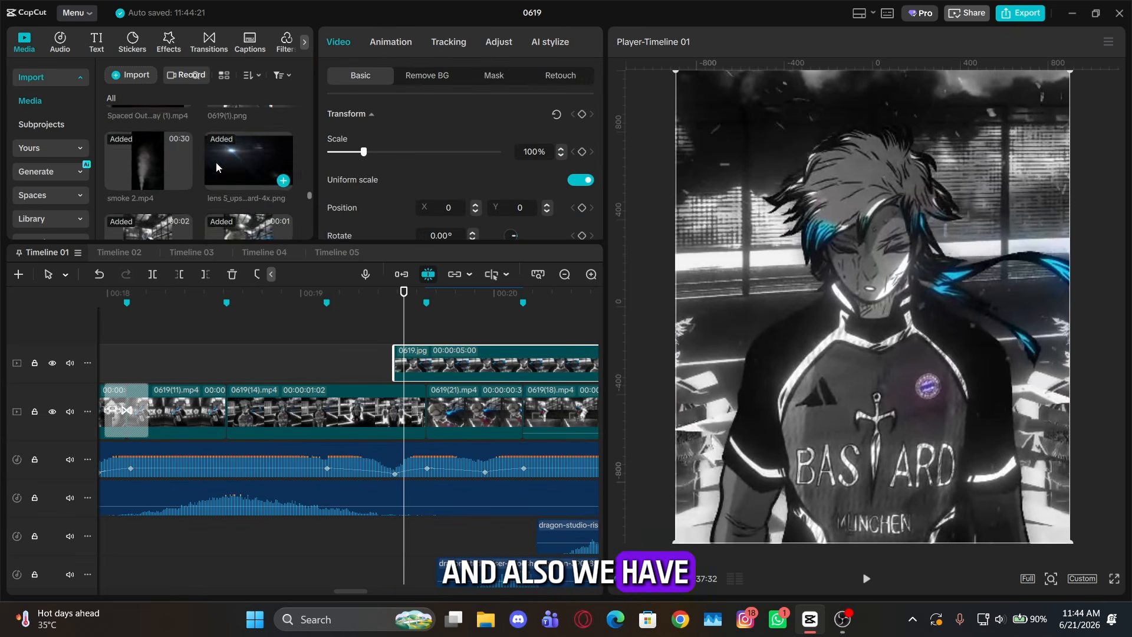
{"action": "scroll", "coordinate": [216, 163], "scroll_direction": "up", "scroll_amount": 6}
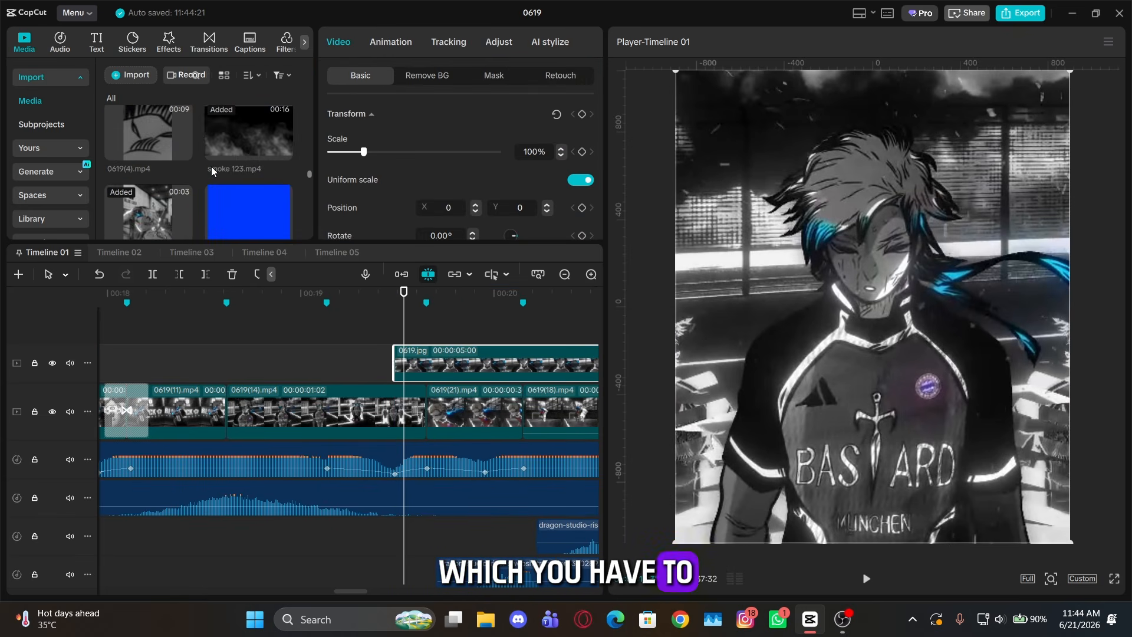
{"action": "scroll", "coordinate": [211, 169], "scroll_direction": "up", "scroll_amount": 1}
{"action": "left_click_drag", "start_coordinate": [236, 171], "coordinate": [457, 396]}
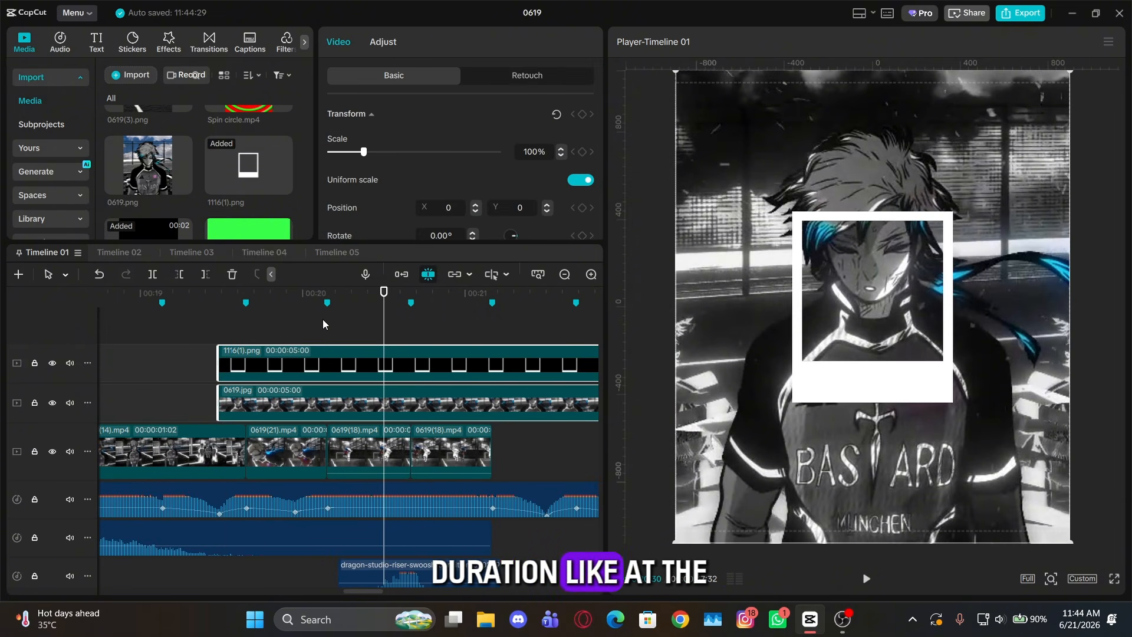
Trim both overlay layers to the end of 0619(21).mp4 and extend their start back to the beat marker within 0619(14).mp4
{"action": "left_click", "coordinate": [327, 328]}
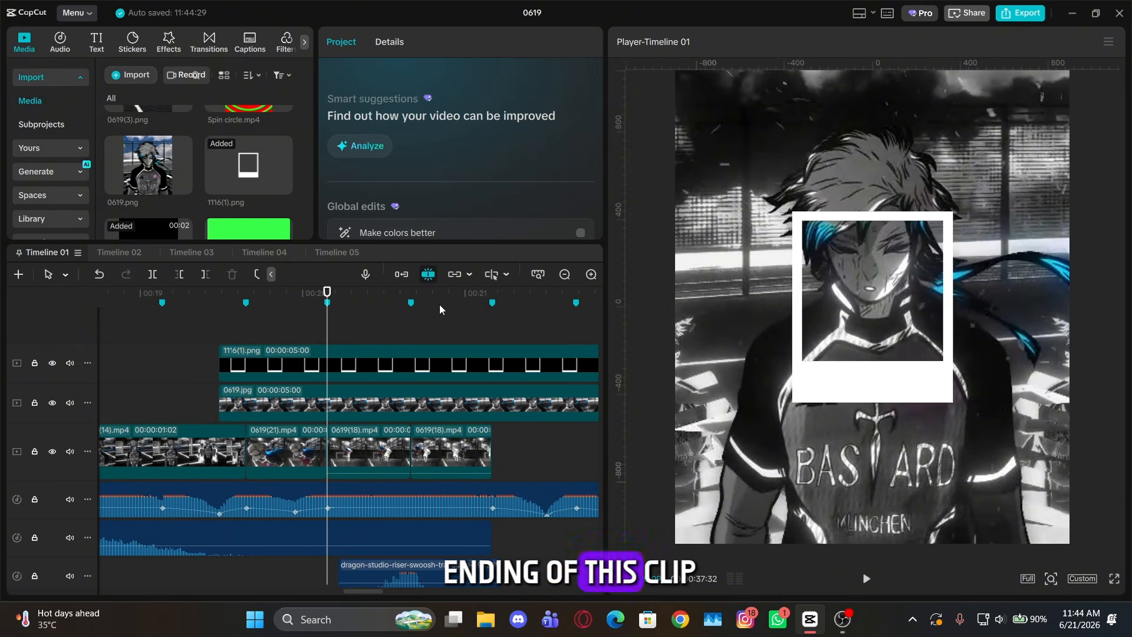
{"action": "left_click_drag", "start_coordinate": [458, 312], "coordinate": [421, 399]}
{"action": "key", "text": "w"}
{"action": "mouse_move", "coordinate": [217, 357]}
{"action": "left_mouse_down"}
{"action": "mouse_move", "coordinate": [158, 361]}
{"action": "mouse_move", "coordinate": [243, 334]}
{"action": "mouse_move", "coordinate": [282, 346]}
{"action": "left_mouse_up"}
{"action": "left_click", "coordinate": [165, 331]}
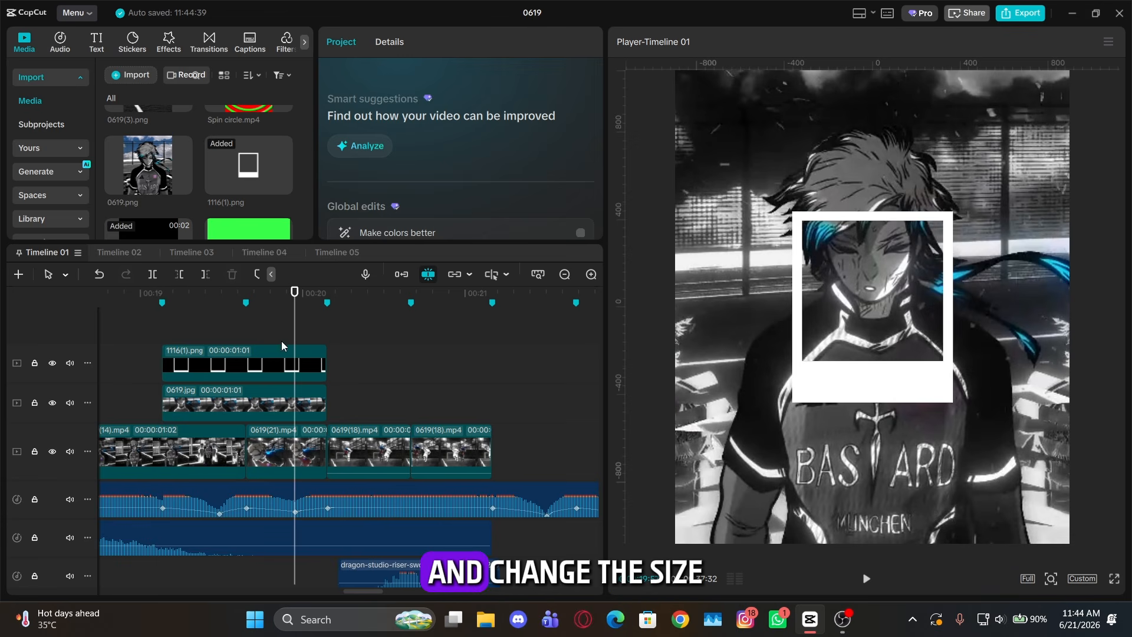
Scale the 0619.jpg still down to 38% so it fits the photo frame, and combine both overlays into a compound clip
{"action": "left_click", "coordinate": [265, 402]}
{"action": "left_click_drag", "start_coordinate": [1068, 75], "coordinate": [873, 252]}
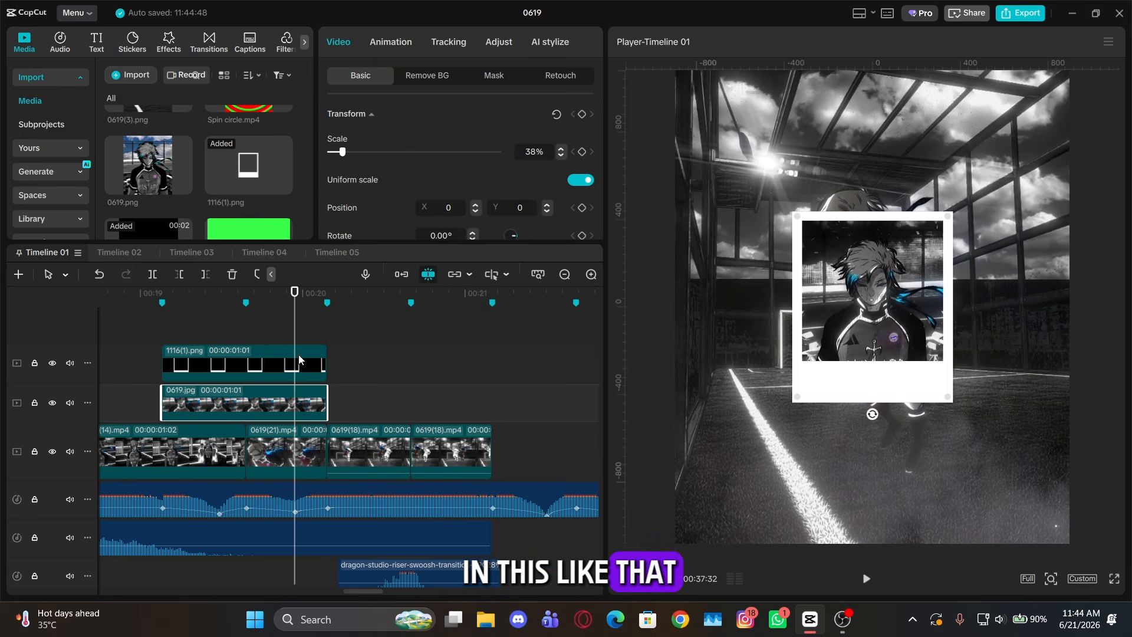
{"action": "left_click_drag", "start_coordinate": [287, 325], "coordinate": [340, 392]}
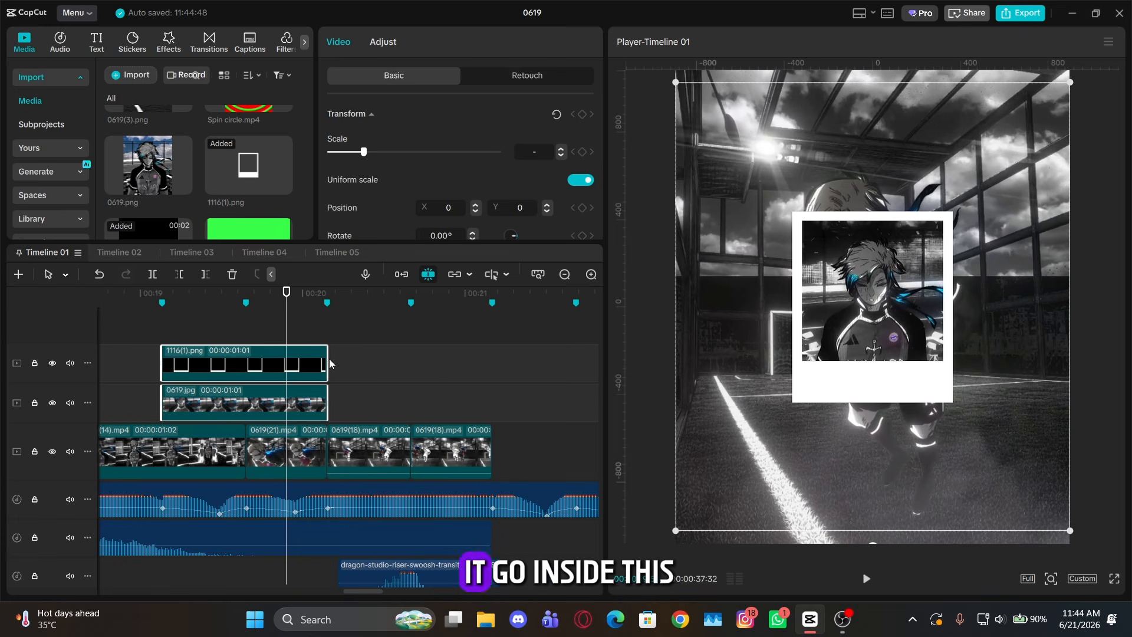
{"action": "key", "text": "alt+g"}
Open the photo frame compound clip and rotate both of its layers together to 90°
{"action": "double_click", "coordinate": [254, 373]}
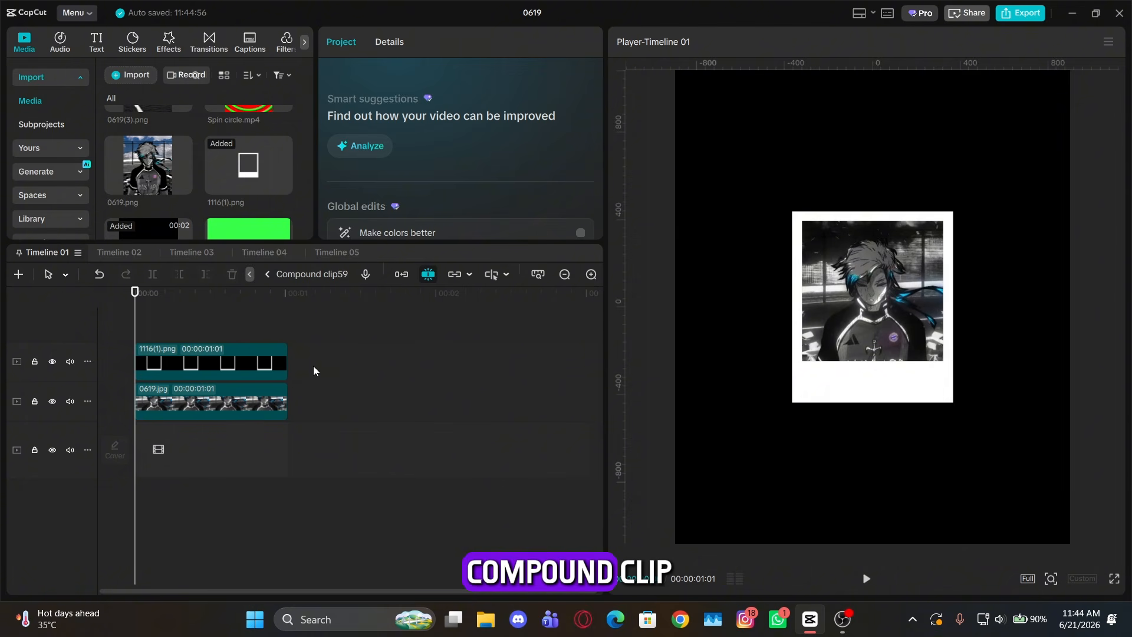
{"action": "key", "text": "ctrl+a"}
{"action": "scroll", "coordinate": [965, 308], "scroll_direction": "down", "scroll_amount": 2}
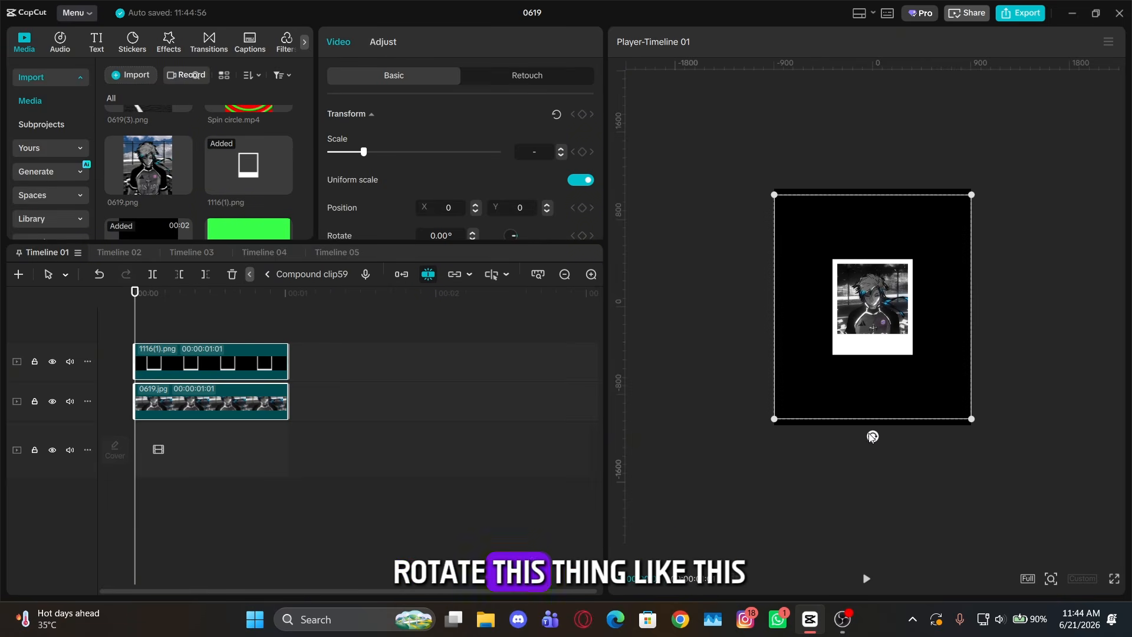
{"action": "left_click_drag", "start_coordinate": [870, 444], "coordinate": [649, 309]}
{"action": "scroll", "coordinate": [793, 263], "scroll_direction": "up", "scroll_amount": 2}
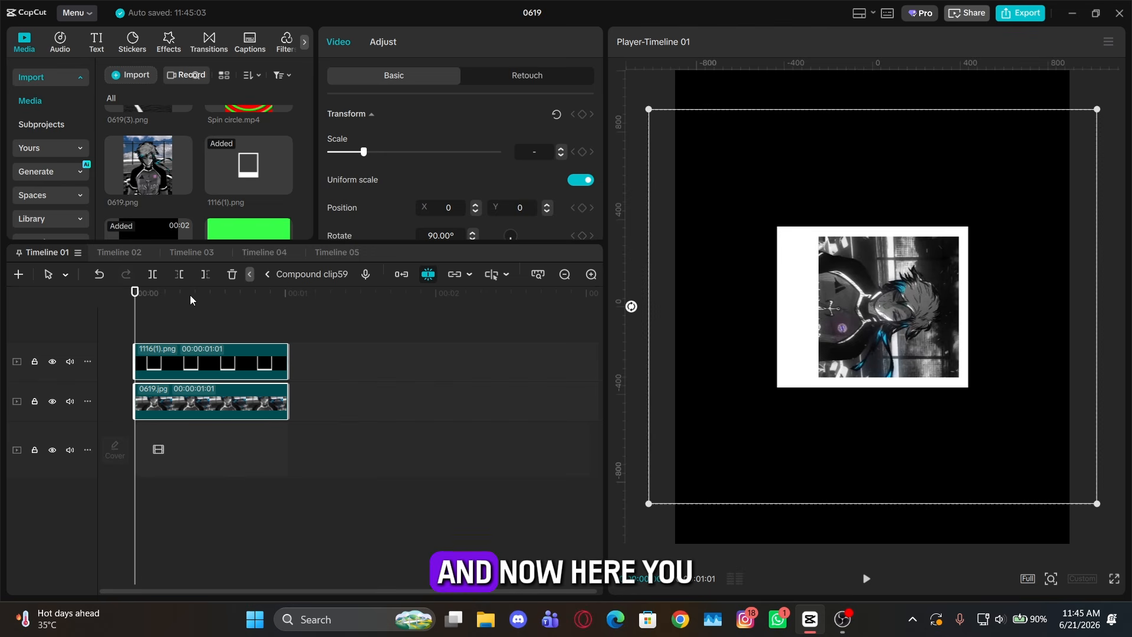
Search the video effects for Player 3 and place it above both layers from the start of the compound clip
{"action": "left_click", "coordinate": [168, 41]}
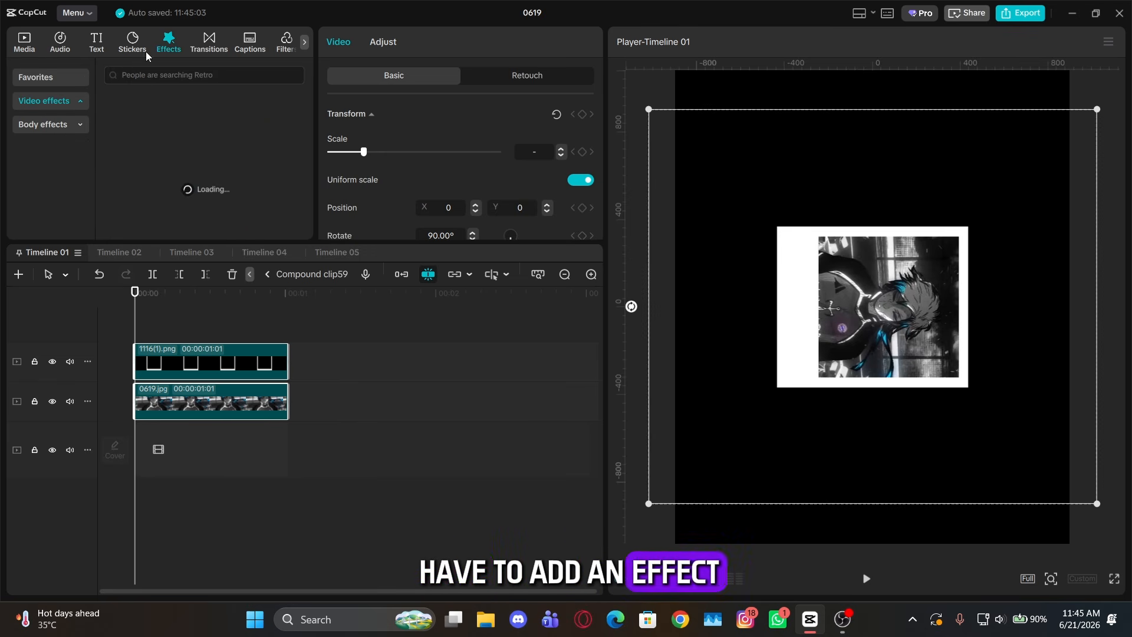
{"action": "left_click", "coordinate": [80, 78]}
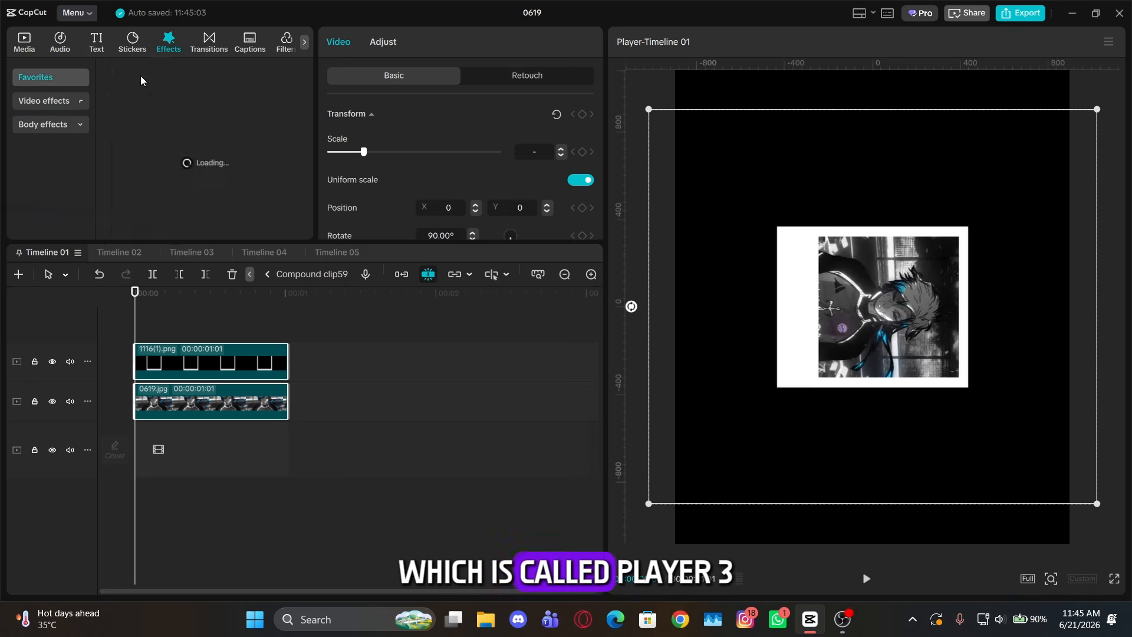
{"action": "left_click", "coordinate": [74, 102]}
{"action": "left_click", "coordinate": [179, 76]}
{"action": "left_click", "coordinate": [147, 135]}
{"action": "left_click_drag", "start_coordinate": [147, 137], "coordinate": [53, 321]}
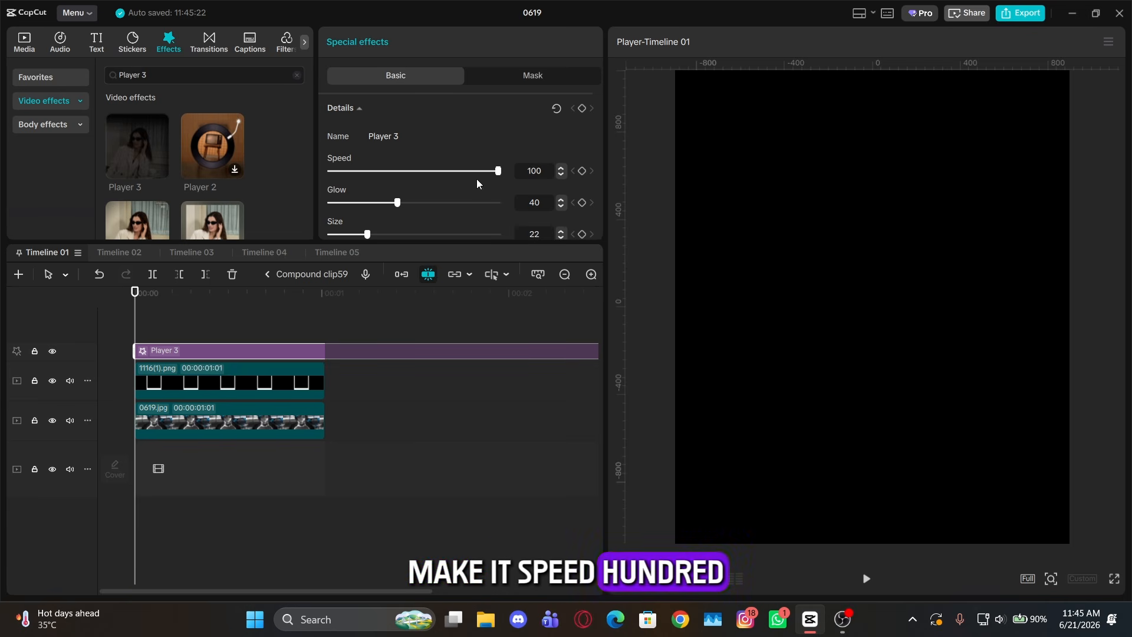
Set the Player 3 effect's Glow to 0 and its Texture to 0
{"action": "left_click_drag", "start_coordinate": [391, 208], "coordinate": [325, 215]}
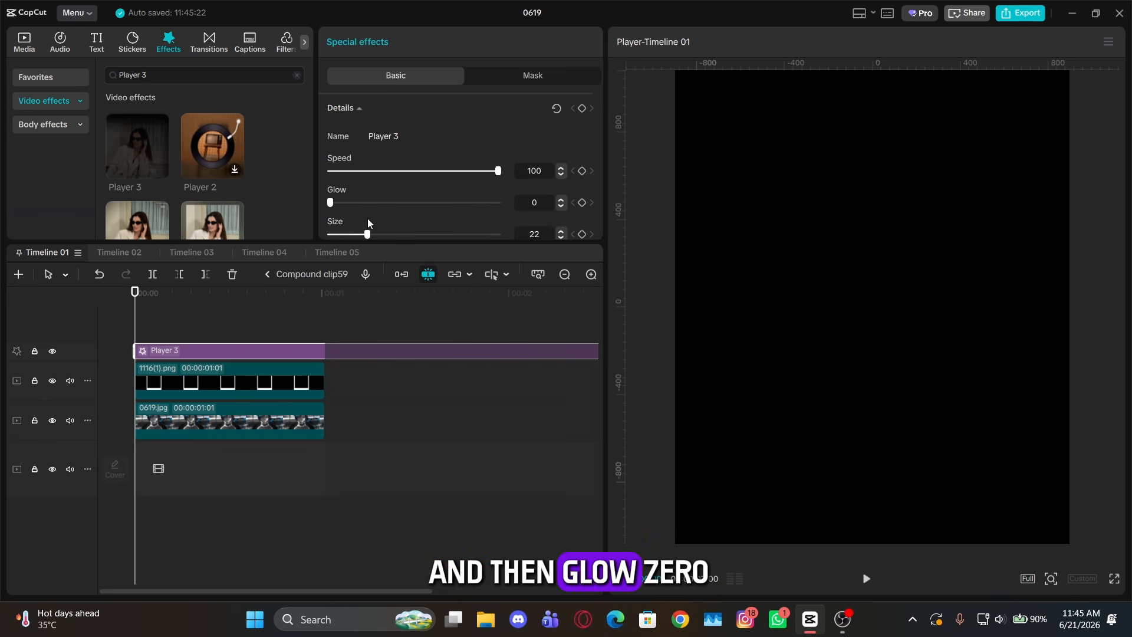
{"action": "scroll", "coordinate": [374, 213], "scroll_direction": "down", "scroll_amount": 3}
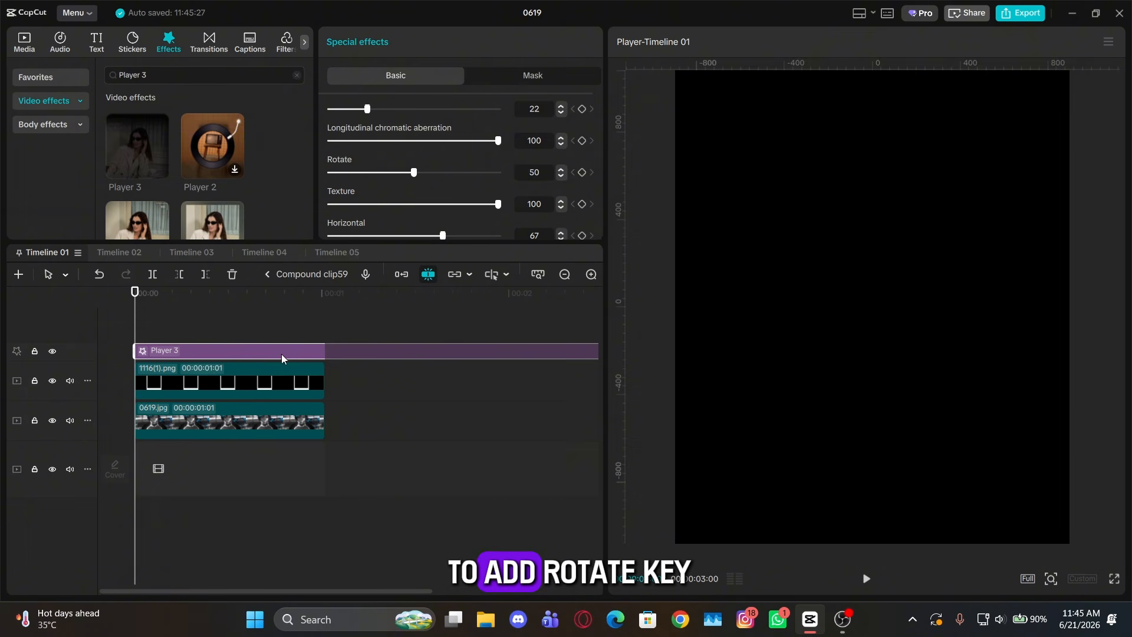
{"action": "left_click_drag", "start_coordinate": [135, 293], "coordinate": [236, 303]}
{"action": "left_click_drag", "start_coordinate": [411, 206], "coordinate": [334, 210]}
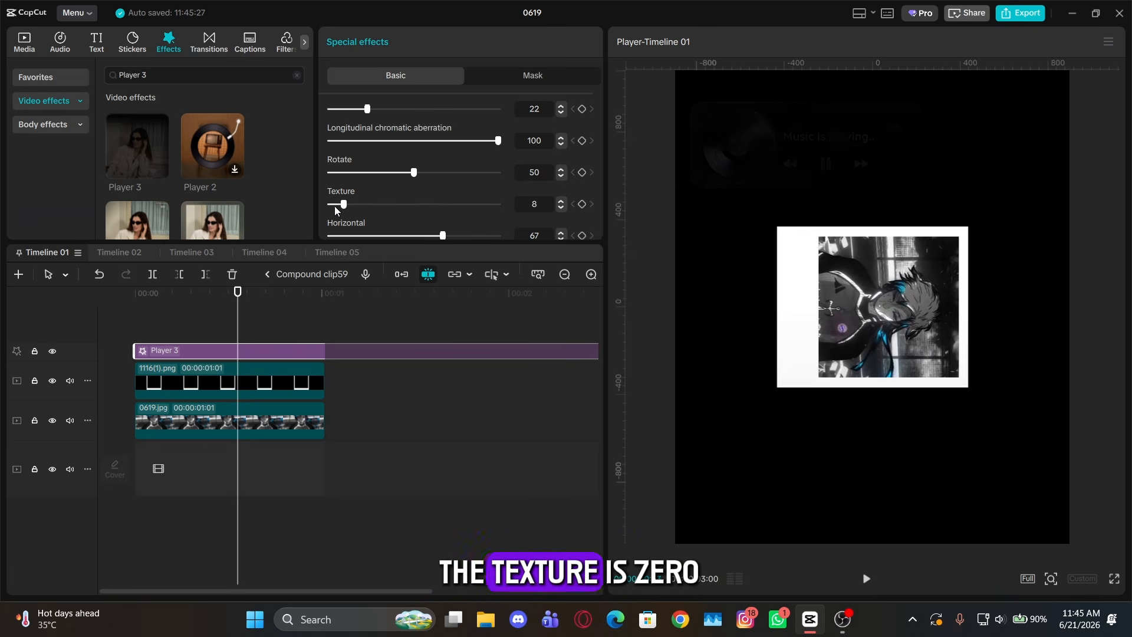
Trim the Player 3 effect so it ends together with the photo frame layers
{"action": "left_click", "coordinate": [306, 323]}
{"action": "left_click", "coordinate": [416, 364]}
{"action": "key", "text": "w"}
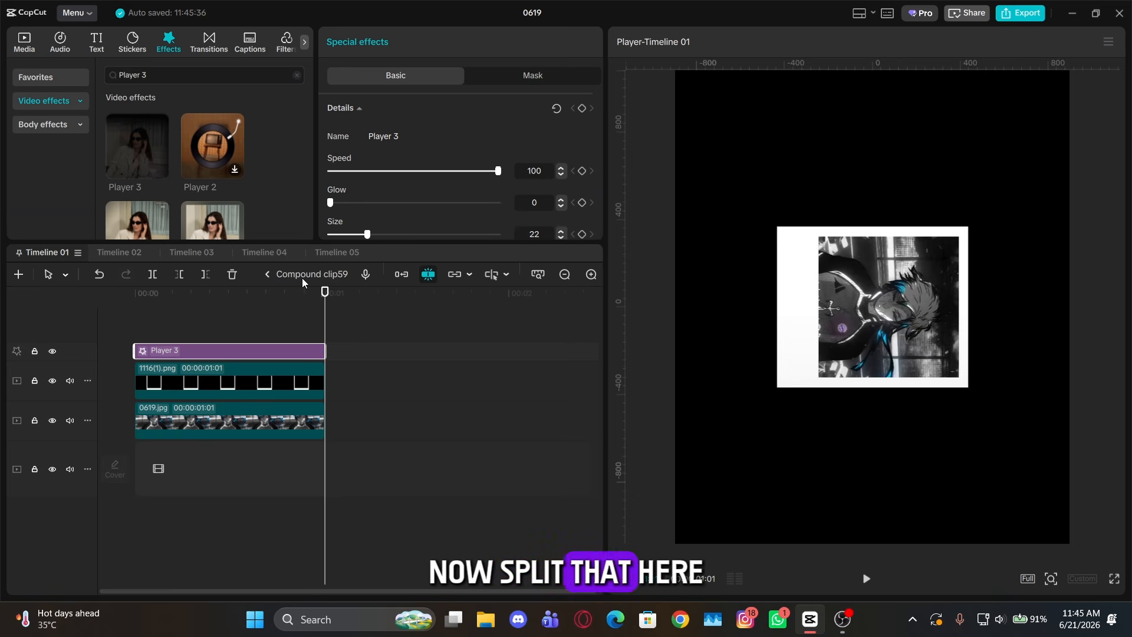
Return to the main timeline and trim the compound clip's start to the beginning of the 0619(21).mp4 clip
{"action": "left_click", "coordinate": [299, 275]}
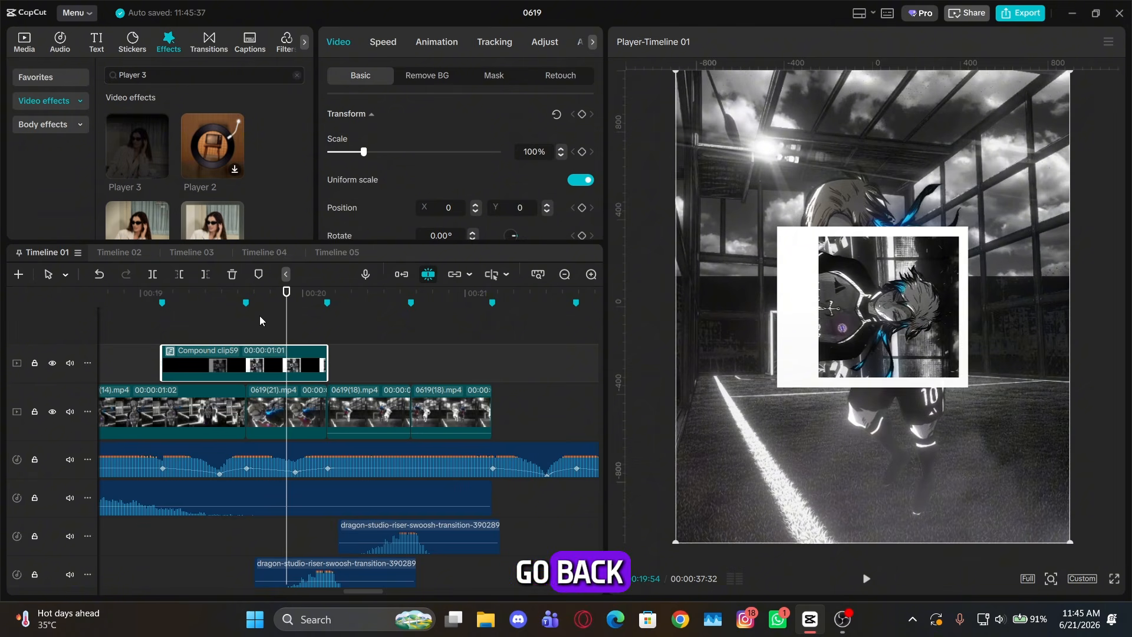
{"action": "left_click", "coordinate": [250, 322]}
{"action": "left_click", "coordinate": [253, 367]}
{"action": "key", "text": "q"}
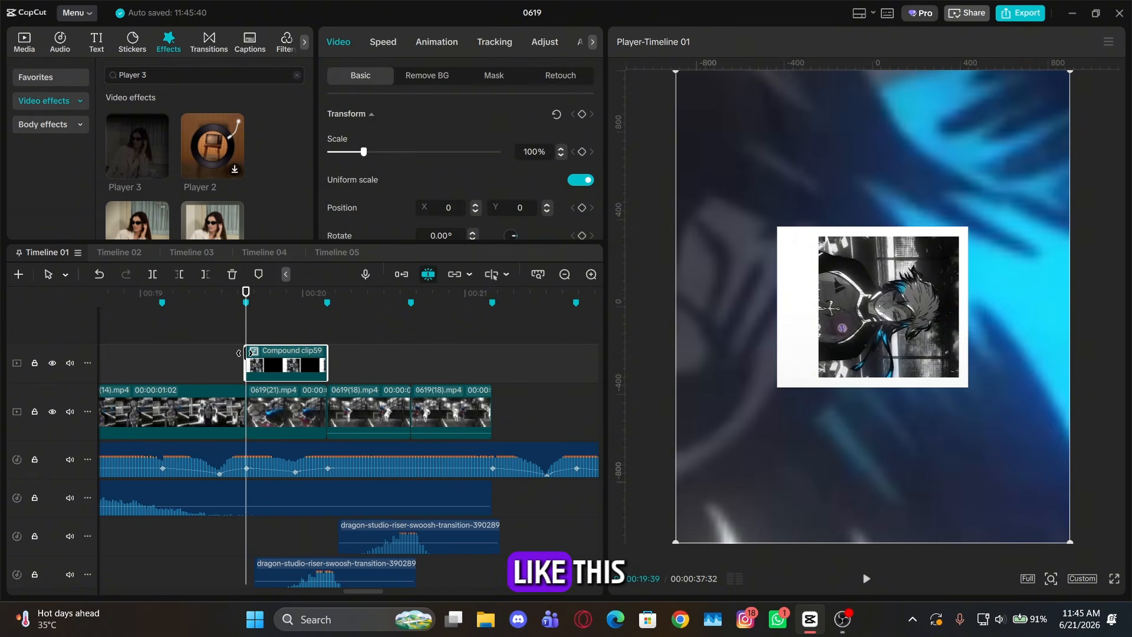
Reopen the compound clip and add Rotate keyframes to the Player 3 effect at 00:00:00:31 and at its end
{"action": "double_click", "coordinate": [279, 361]}
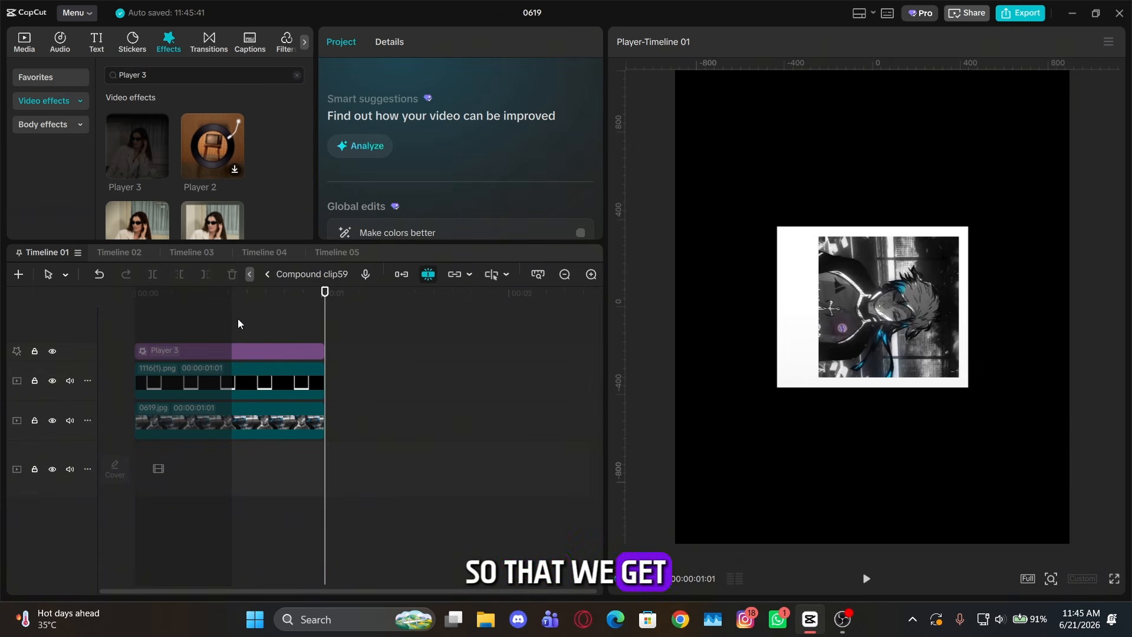
{"action": "left_click", "coordinate": [230, 317]}
{"action": "scroll", "coordinate": [238, 337], "scroll_direction": "up", "scroll_amount": 3}
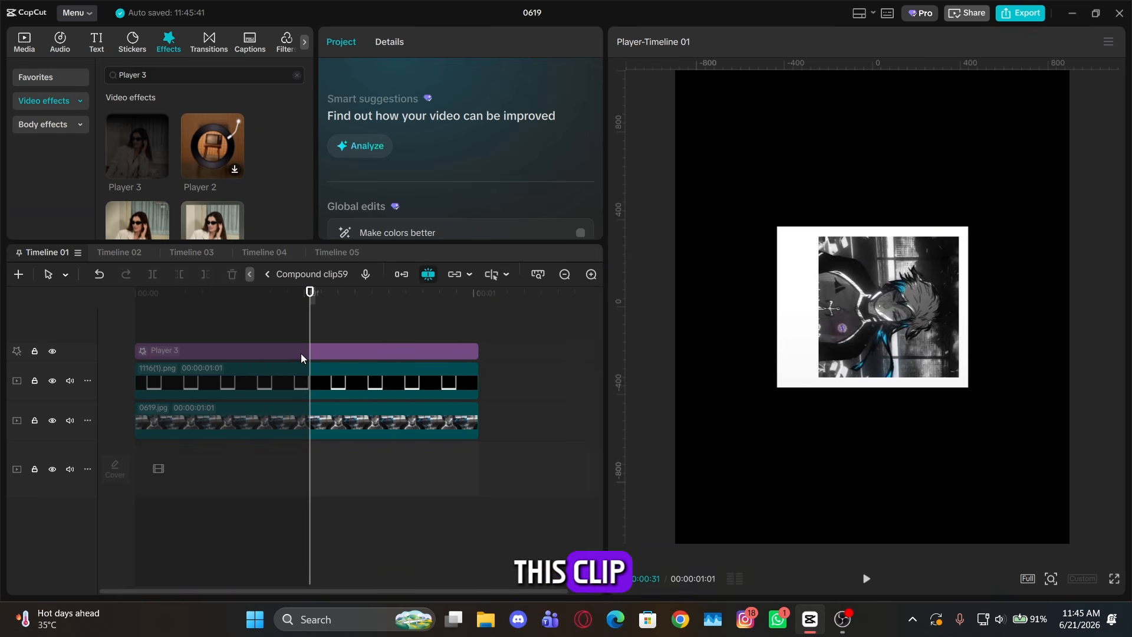
{"action": "left_click", "coordinate": [355, 346]}
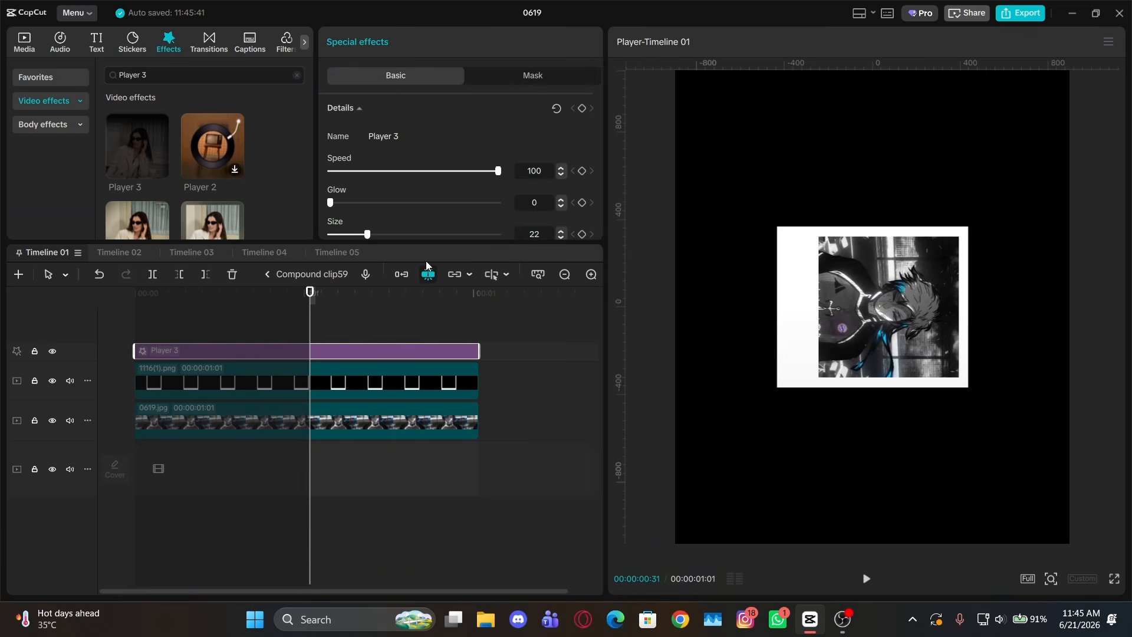
{"action": "scroll", "coordinate": [449, 210], "scroll_direction": "down", "scroll_amount": 3}
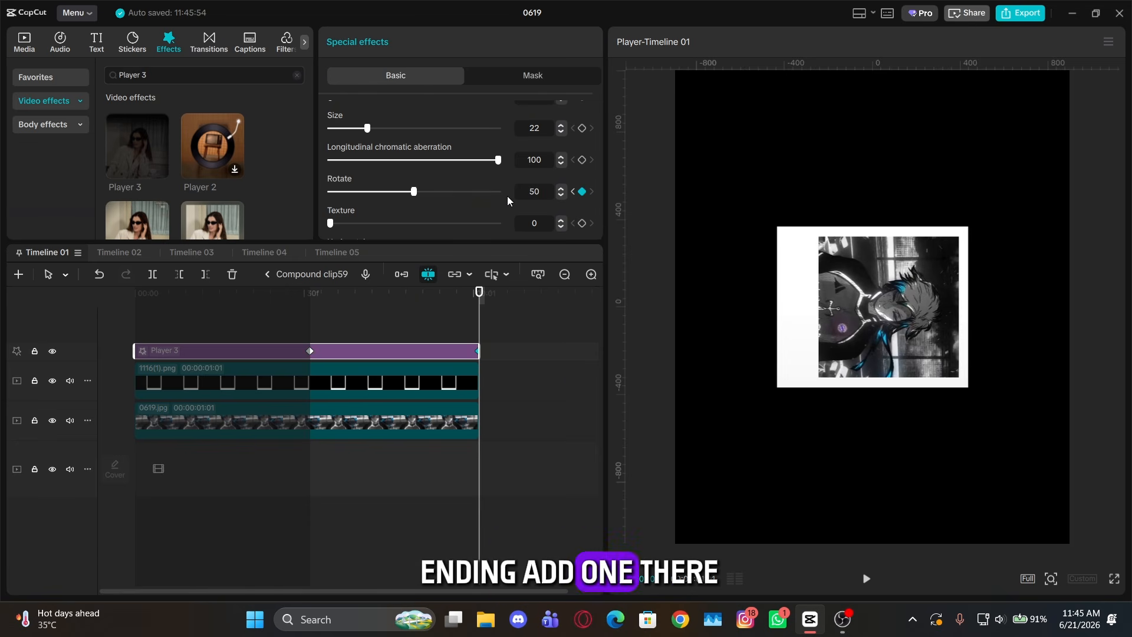
Set the Player 3 effect's Rotate value to 100 at the end keyframe, trying out the opposite direction too
{"action": "left_click_drag", "start_coordinate": [414, 192], "coordinate": [297, 204]}
{"action": "left_click_drag", "start_coordinate": [372, 193], "coordinate": [581, 206]}
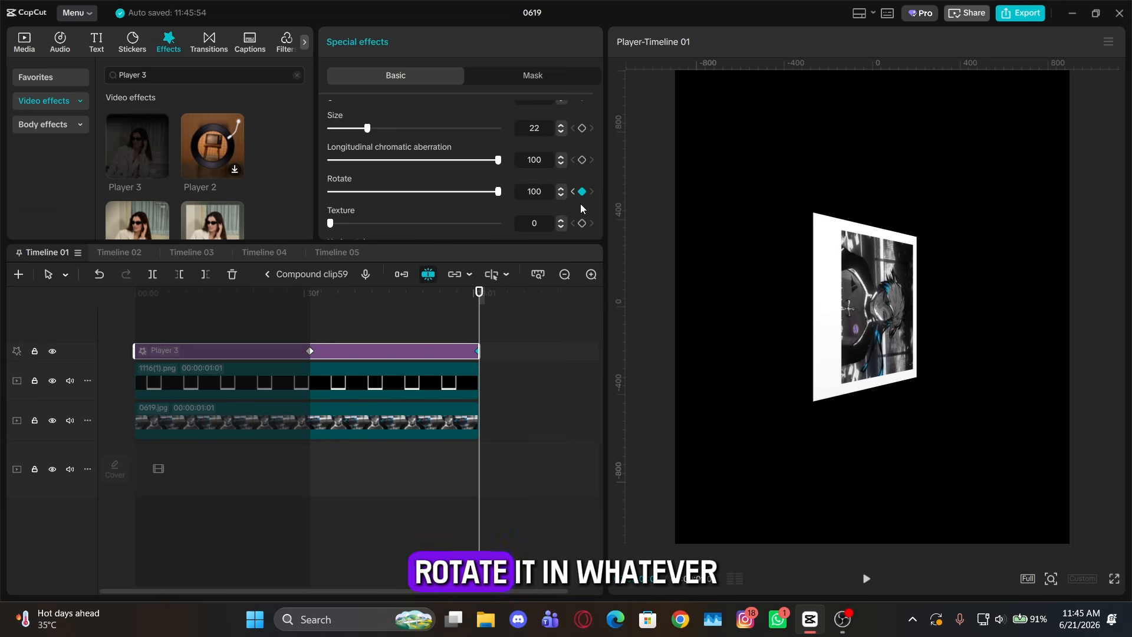
{"action": "left_click_drag", "start_coordinate": [498, 191], "coordinate": [280, 251]}
{"action": "left_click_drag", "start_coordinate": [330, 191], "coordinate": [515, 252]}
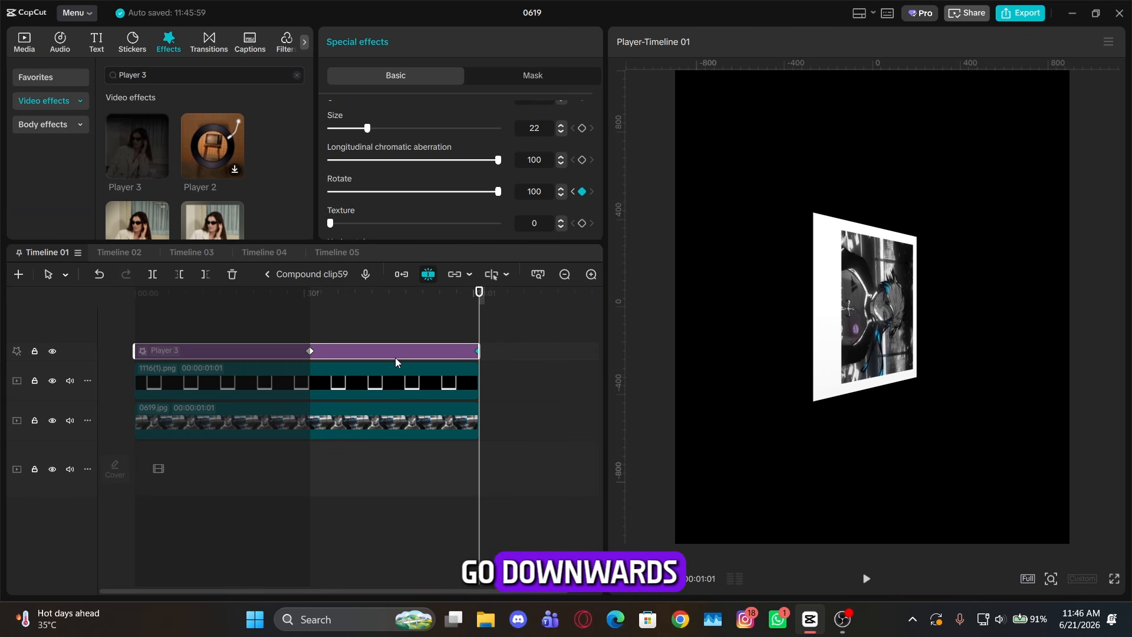
Combine the 1116(1).png and 0619.jpg layers beneath the Player 3 effect into a nested compound clip
{"action": "left_click", "coordinate": [335, 336]}
{"action": "key", "text": "Home"}
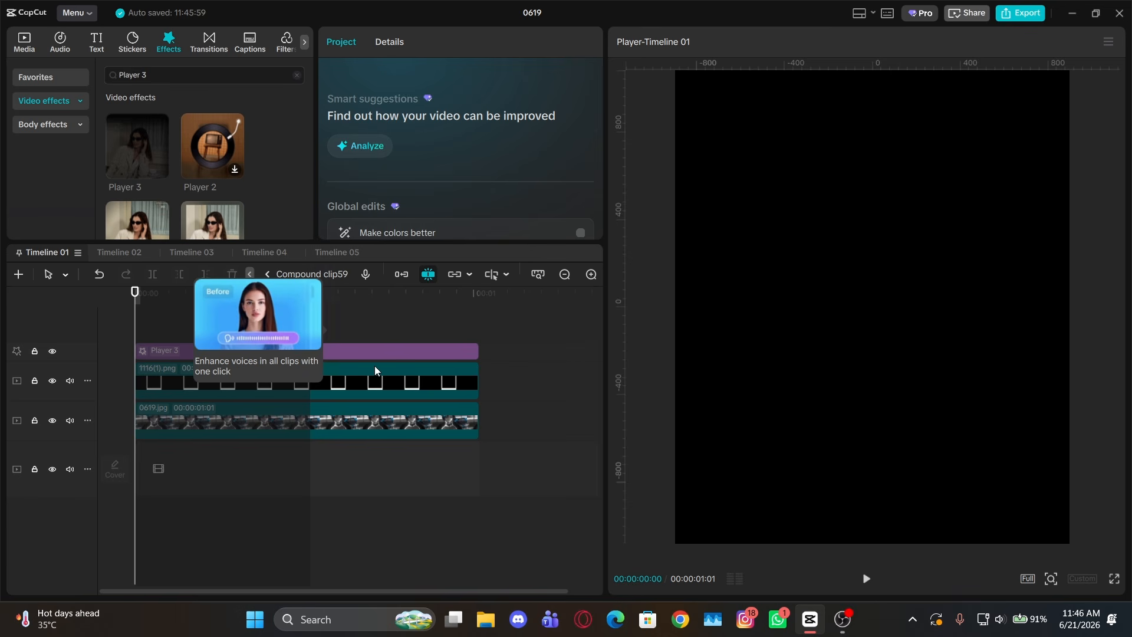
{"action": "left_click_drag", "start_coordinate": [548, 379], "coordinate": [447, 434]}
{"action": "key", "text": "alt+g"}
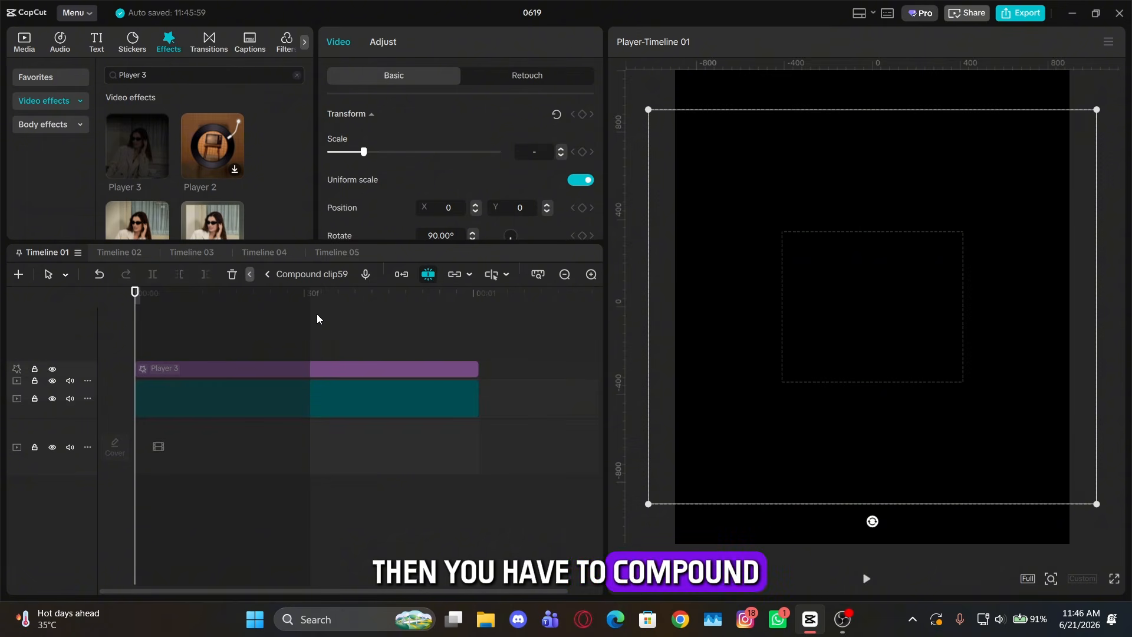
Trim the nested compound clip's start to 00:00:00:31 and keyframe its Position from there to X -442 at the clip's end
{"action": "left_click", "coordinate": [308, 331]}
{"action": "left_click", "coordinate": [342, 394]}
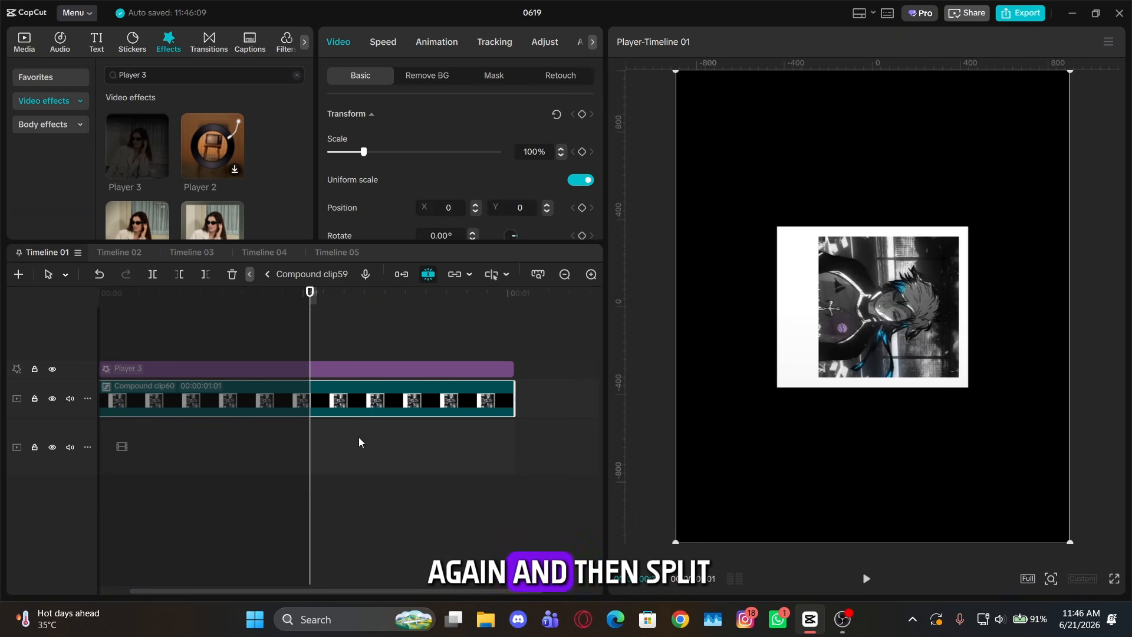
{"action": "key", "text": "q"}
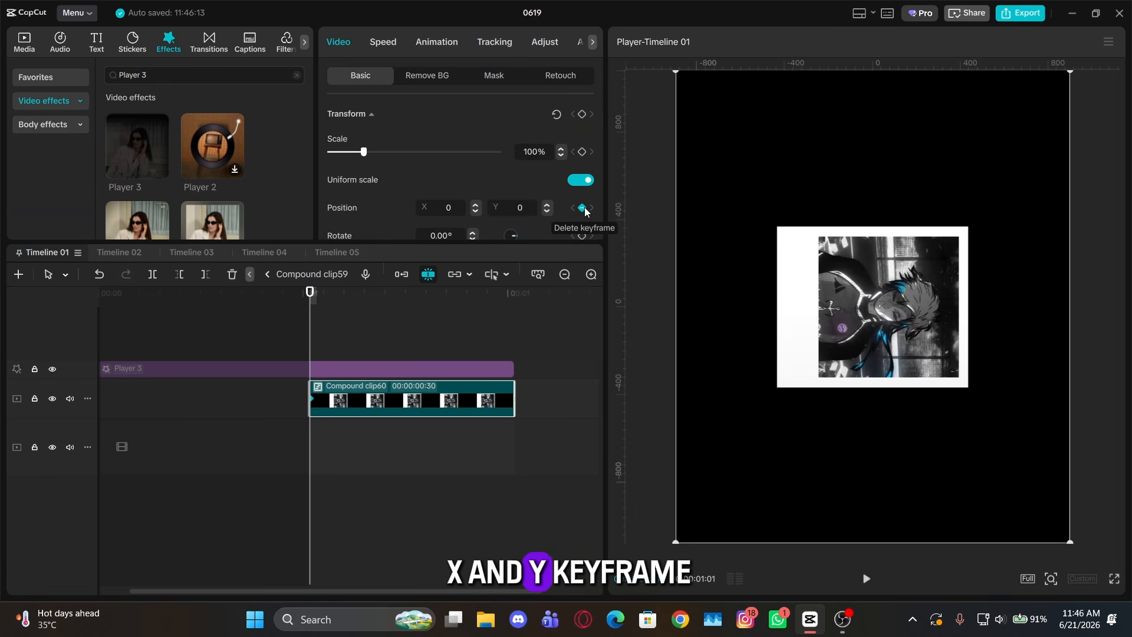
{"action": "key", "text": "Down"}
{"action": "left_click_drag", "start_coordinate": [885, 327], "coordinate": [790, 322]}
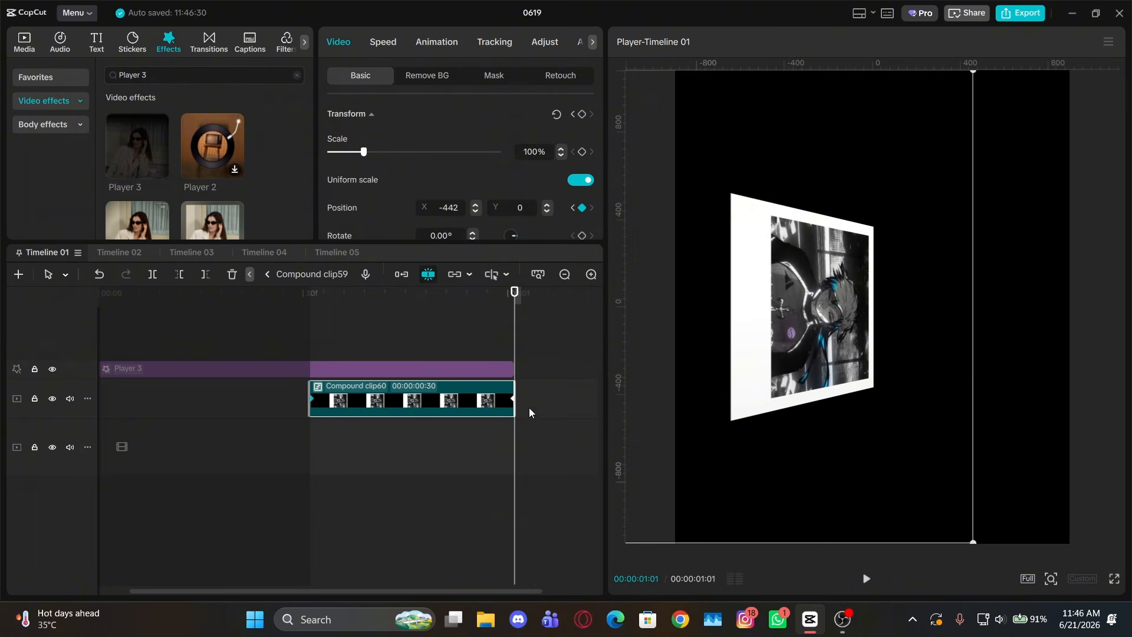
Smooth the Player 3 effect's Rotate graph by applying an auto curve to both of its keyframes, and preview the rotation
{"action": "key", "text": "Up"}
{"action": "left_click", "coordinate": [447, 371]}
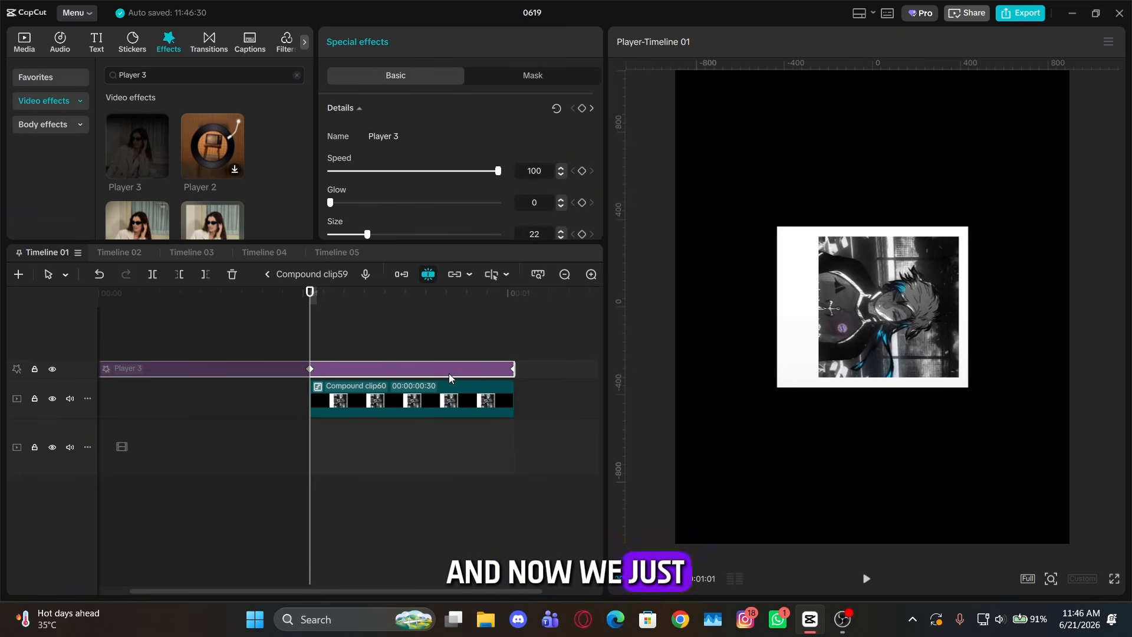
{"action": "key", "text": "alt+k"}
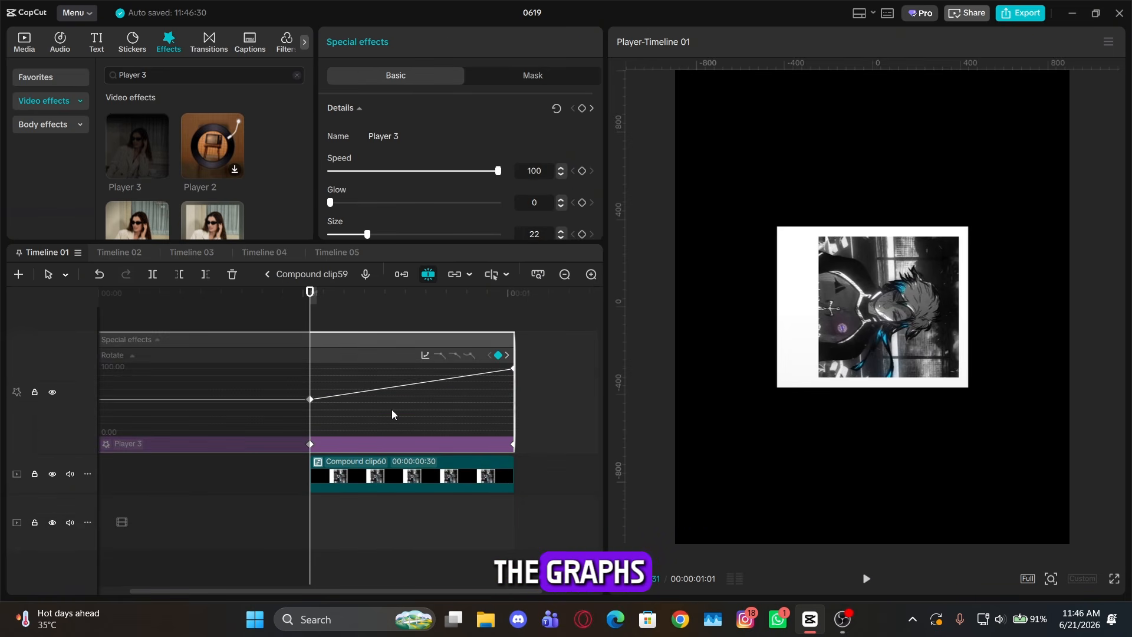
{"action": "left_click", "coordinate": [512, 369]}
{"action": "left_click", "coordinate": [310, 399]}
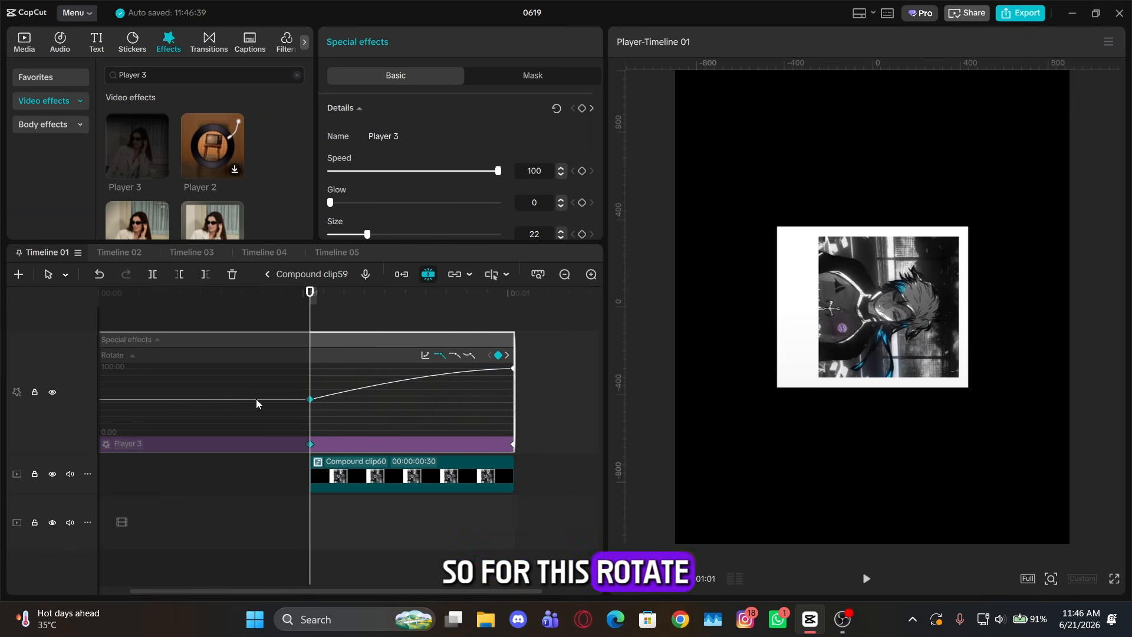
{"action": "left_click", "coordinate": [392, 397]}
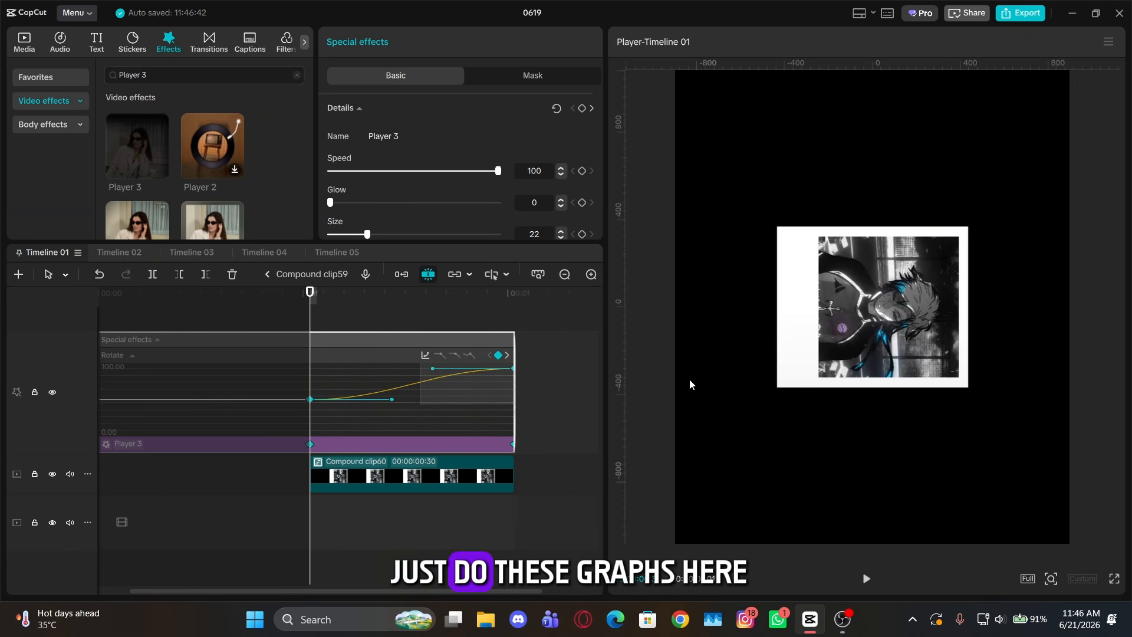
{"action": "key", "text": "space"}
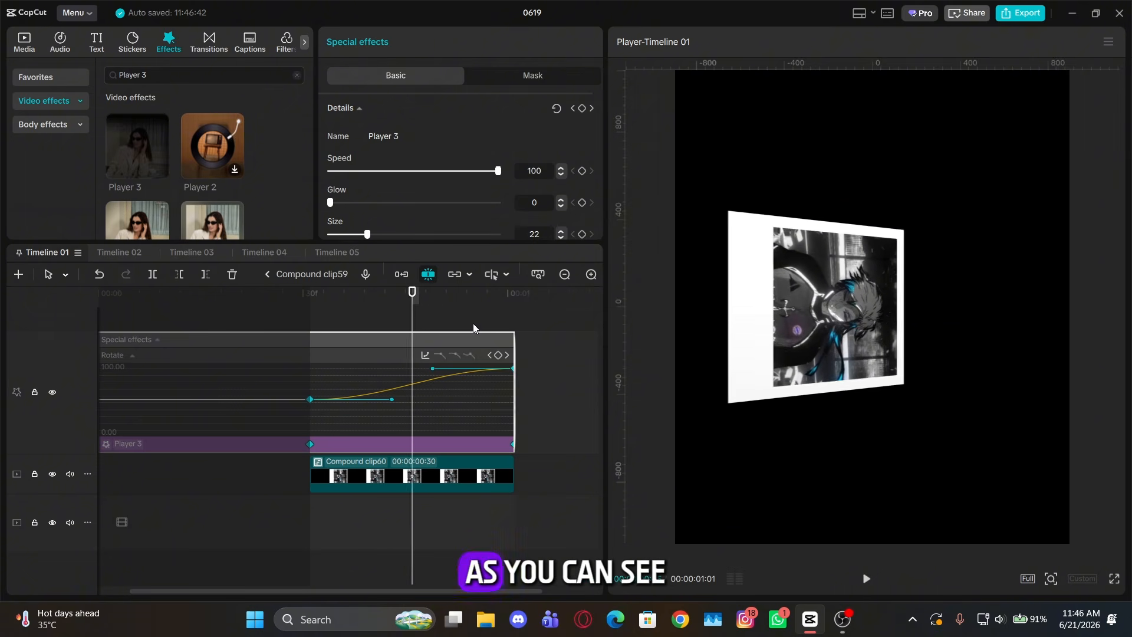
Apply an auto curve to both X position keyframes of the nested compound clip and preview the movement
{"action": "key", "text": "Up"}
{"action": "left_click", "coordinate": [412, 472]}
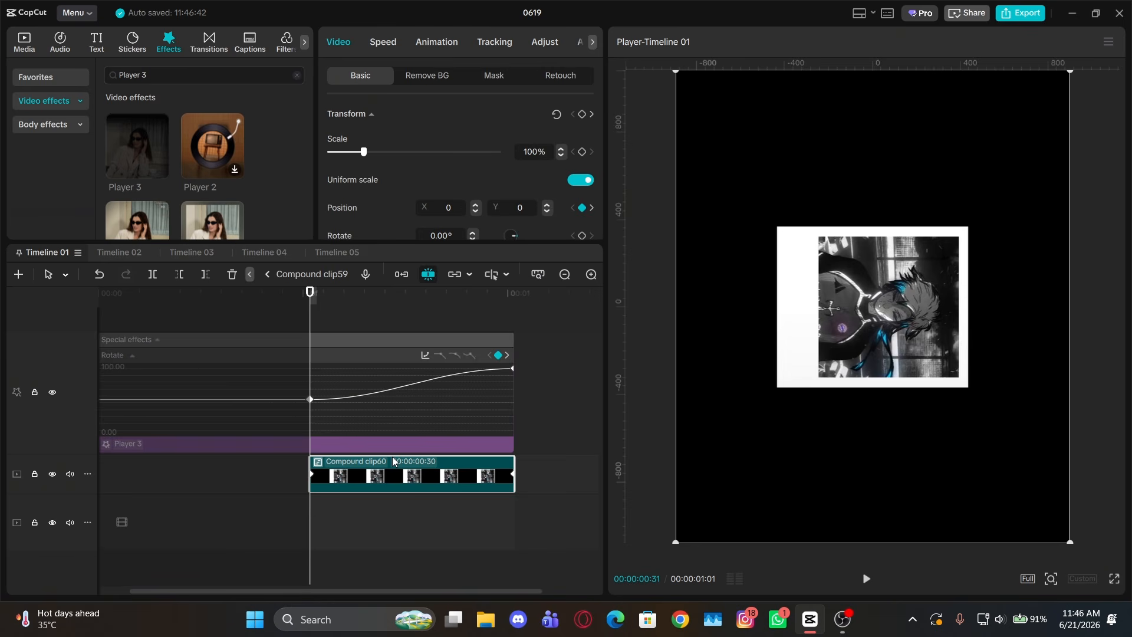
{"action": "key", "text": "alt+k"}
{"action": "left_click_drag", "start_coordinate": [391, 419], "coordinate": [272, 352]}
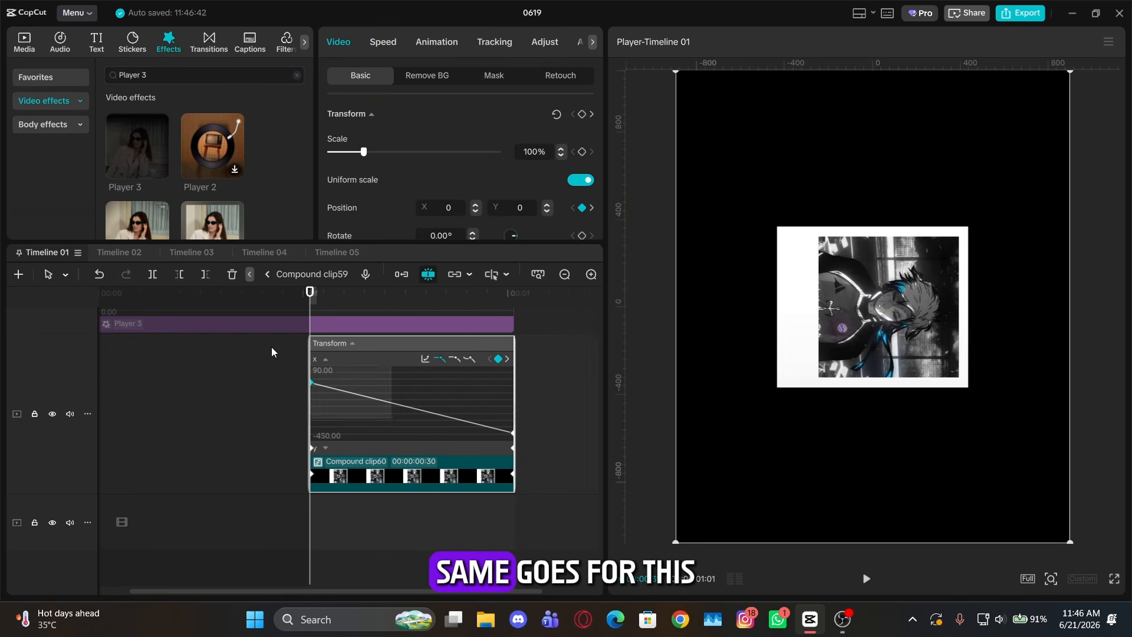
{"action": "left_click", "coordinate": [453, 358]}
{"action": "left_click", "coordinate": [455, 359]}
{"action": "key", "text": "space"}
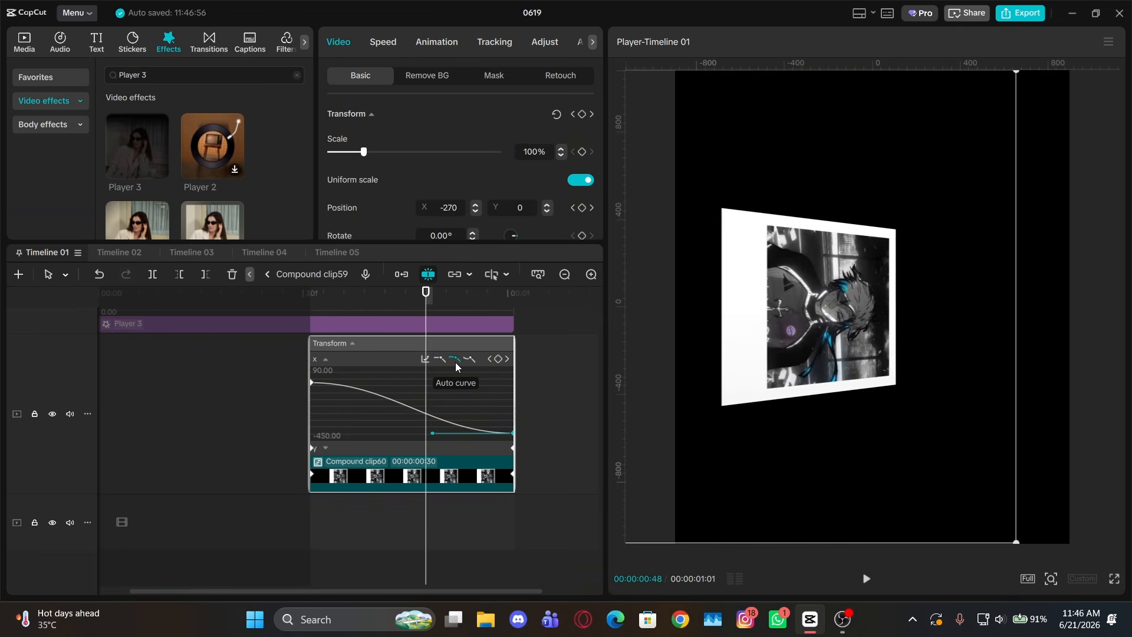
{"action": "key", "text": "space"}
{"action": "key", "text": "alt+k"}
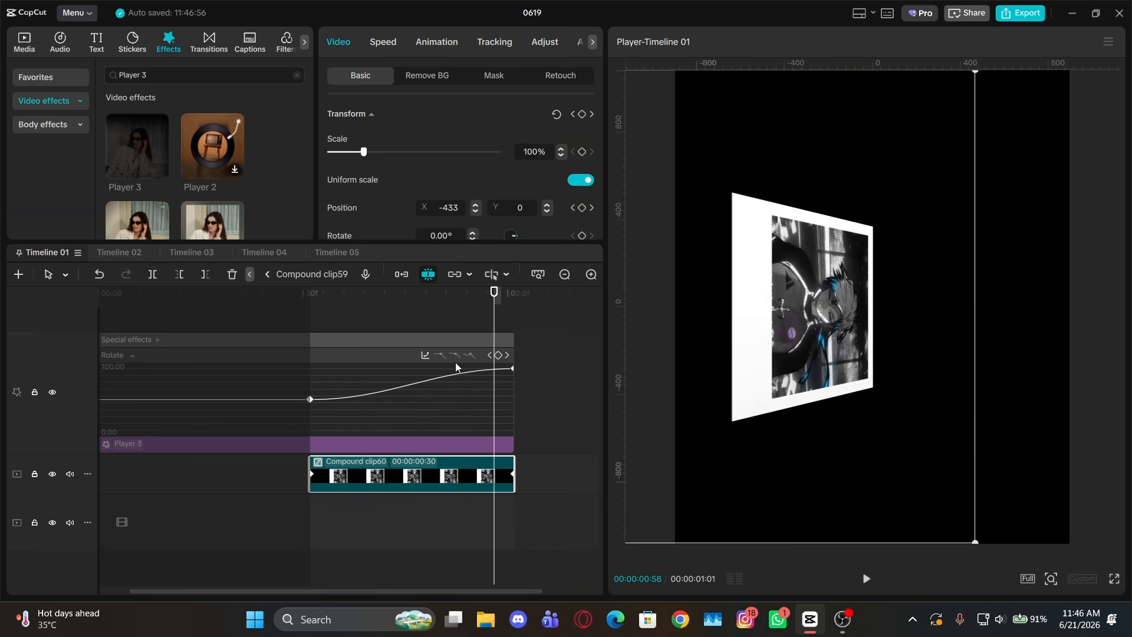
Return to the main timeline and rotate the photo frame's compound clip to -90° so the picture stands upright
{"action": "left_click", "coordinate": [313, 274]}
{"action": "scroll", "coordinate": [342, 368], "scroll_direction": "up", "scroll_amount": 1}
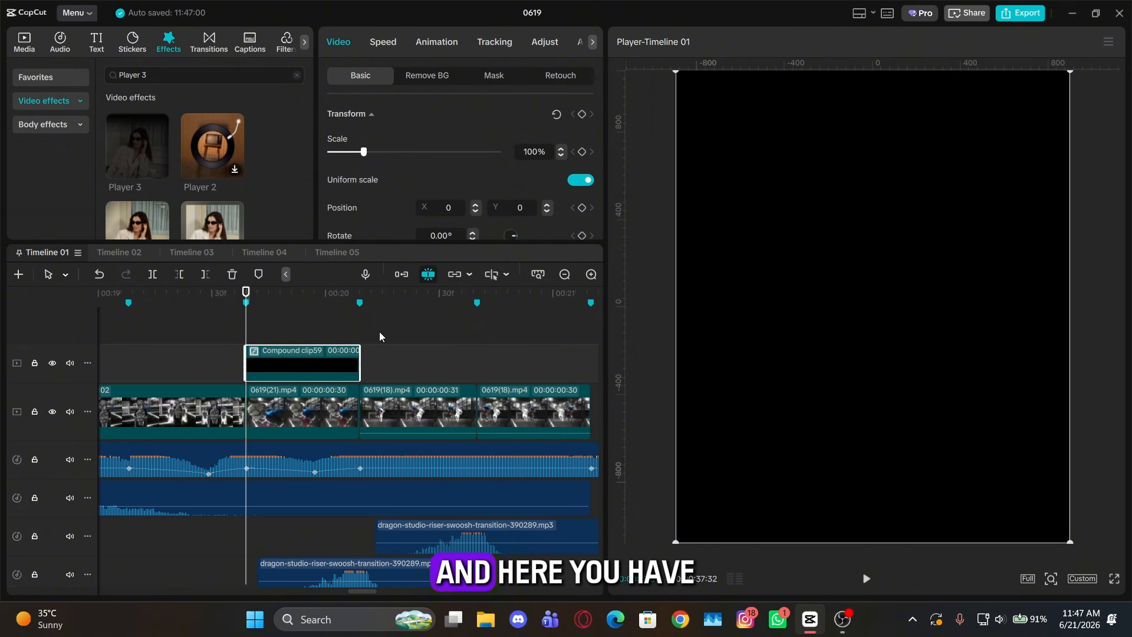
{"action": "left_click", "coordinate": [287, 339]}
{"action": "left_click", "coordinate": [257, 338]}
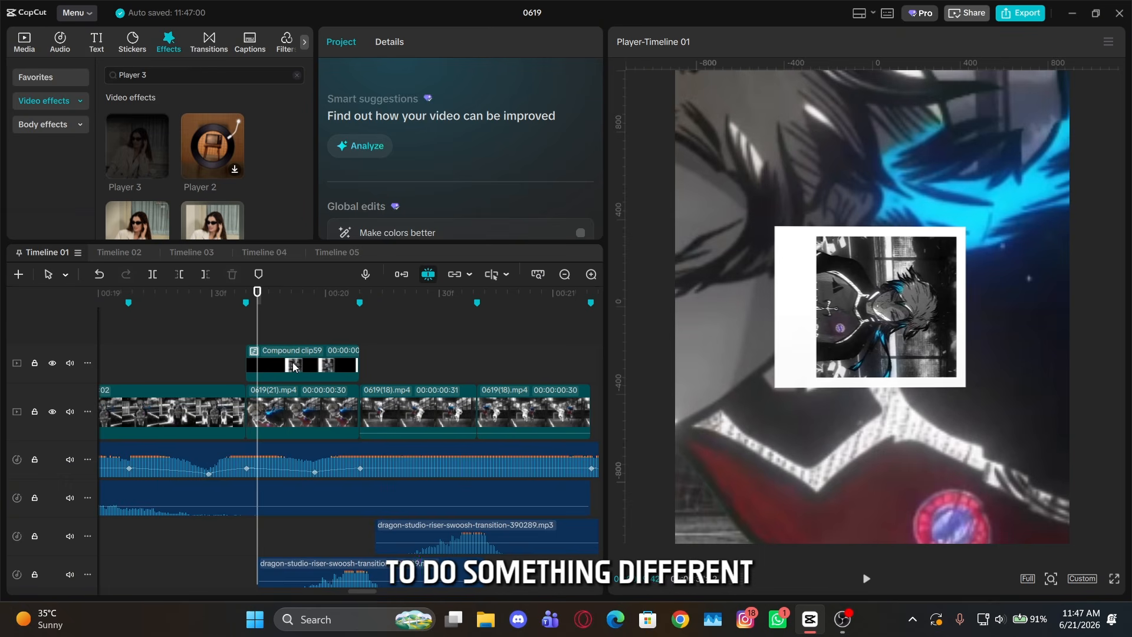
{"action": "left_click", "coordinate": [259, 364]}
{"action": "key", "text": "Up"}
{"action": "scroll", "coordinate": [771, 356], "scroll_direction": "down", "scroll_amount": 3}
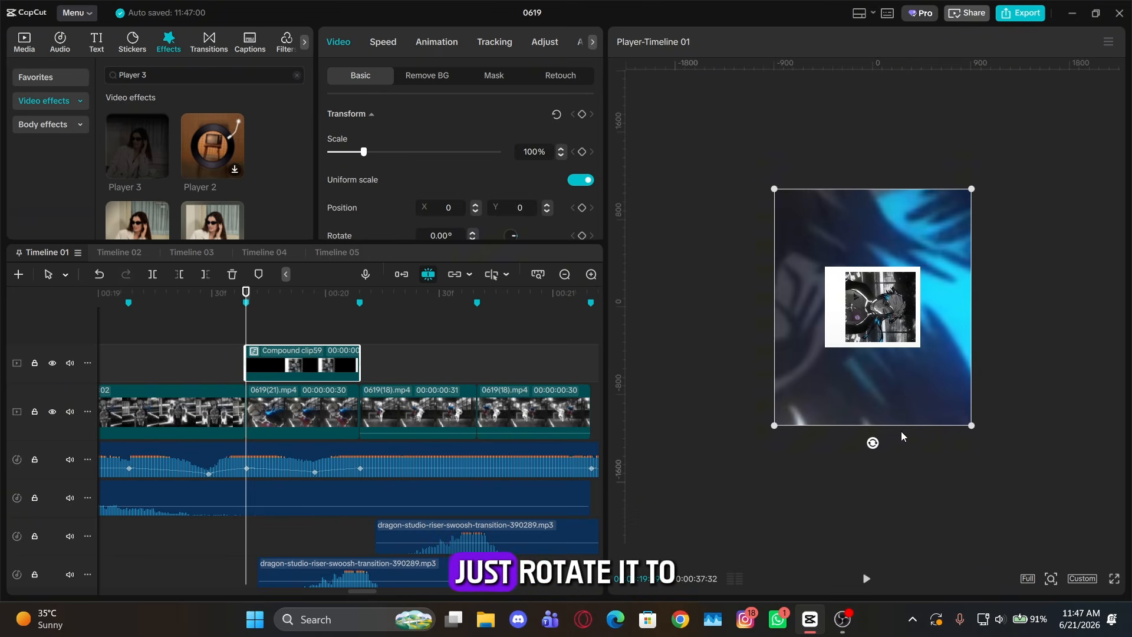
{"action": "left_click_drag", "start_coordinate": [872, 444], "coordinate": [1072, 301]}
{"action": "scroll", "coordinate": [1046, 265], "scroll_direction": "up", "scroll_amount": 3}
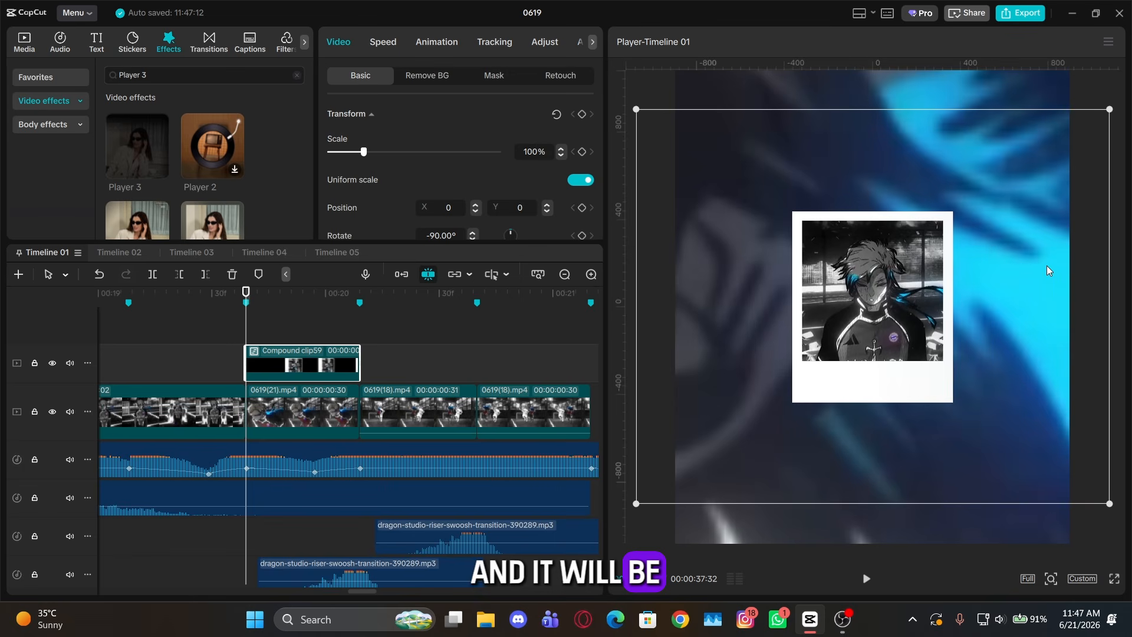
Set the photo frame compound clip's Scale to 1000% at its start and add a Scale keyframe there
{"action": "left_click", "coordinate": [534, 152]}
{"action": "type", "text": "0"}
{"action": "key", "text": "Return"}
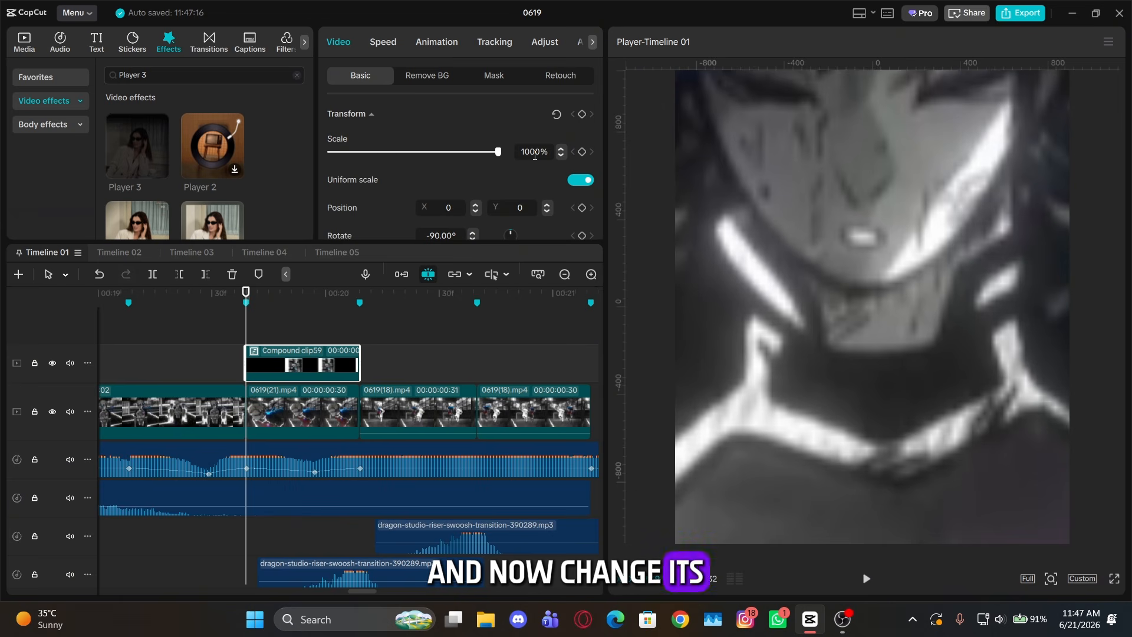
{"action": "left_click", "coordinate": [582, 152]}
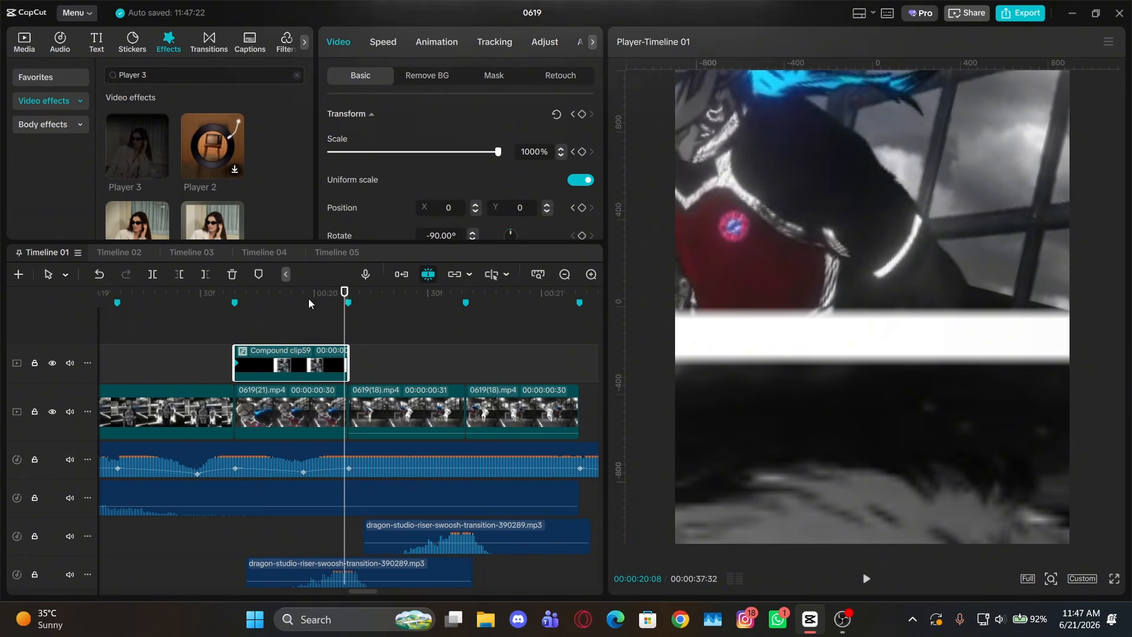
Reduce the photo frame compound clip's Scale to 65% at 00:00:20:00
{"action": "mouse_move", "coordinate": [309, 299]}
{"action": "left_mouse_down"}
{"action": "mouse_move", "coordinate": [321, 307]}
{"action": "mouse_move", "coordinate": [303, 311]}
{"action": "mouse_move", "coordinate": [314, 313]}
{"action": "left_mouse_up"}
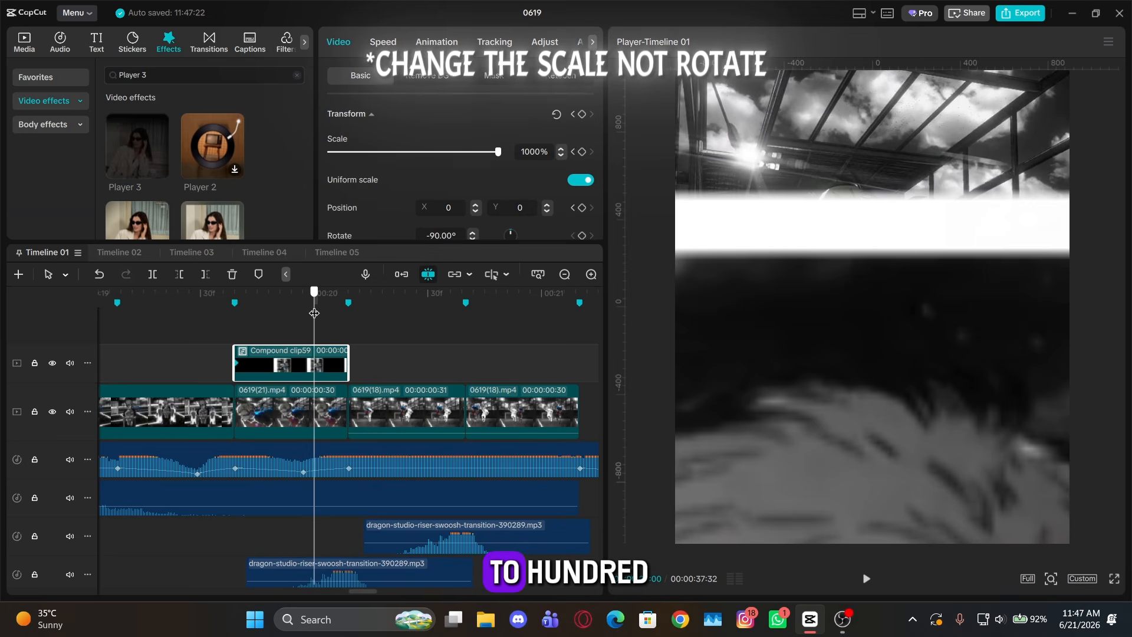
{"action": "left_click_drag", "start_coordinate": [498, 152], "coordinate": [357, 169]}
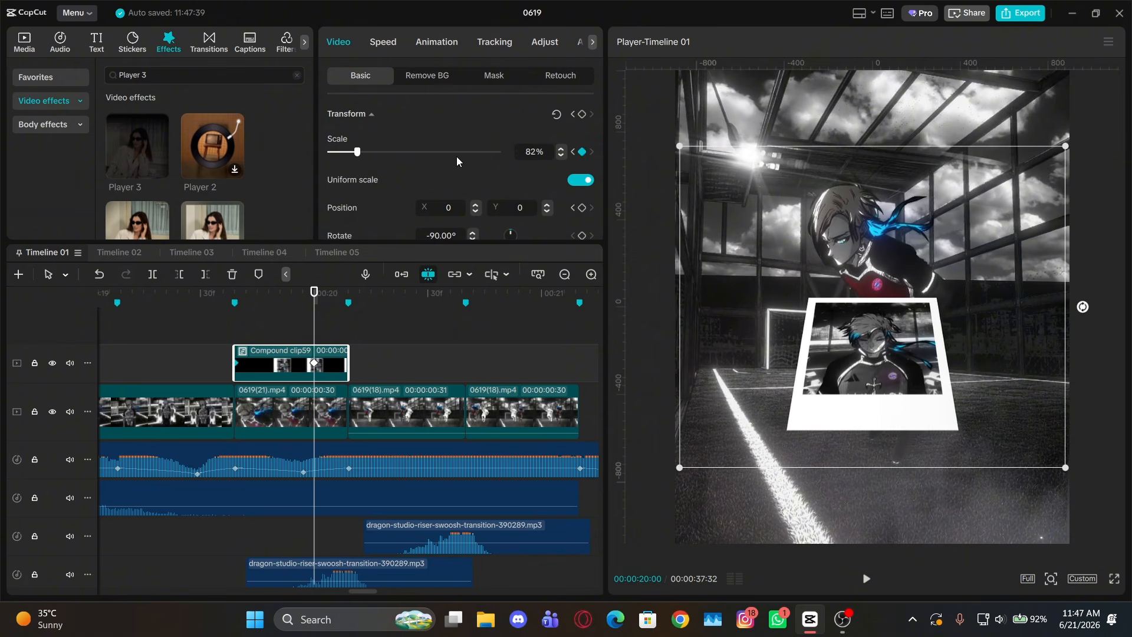
{"action": "left_click", "coordinate": [525, 152]}
{"action": "key", "text": "Up"}
{"action": "key", "text": "Up"}
{"action": "key", "text": "Up"}
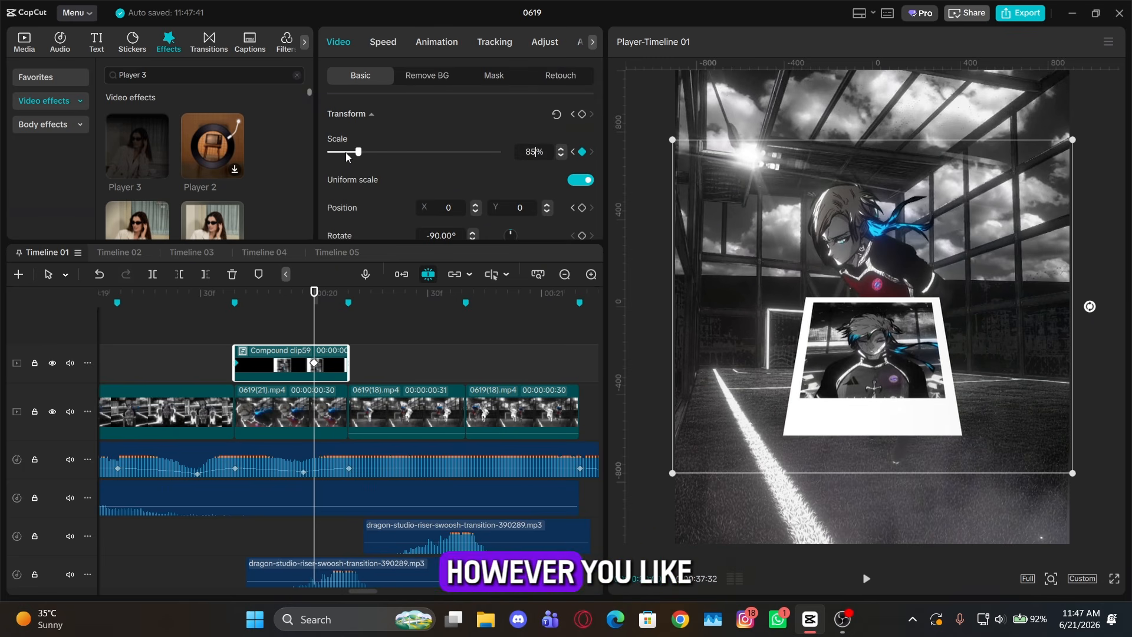
{"action": "mouse_move", "coordinate": [357, 152]}
{"action": "left_mouse_down"}
{"action": "mouse_move", "coordinate": [337, 153]}
{"action": "mouse_move", "coordinate": [353, 158]}
{"action": "left_mouse_up"}
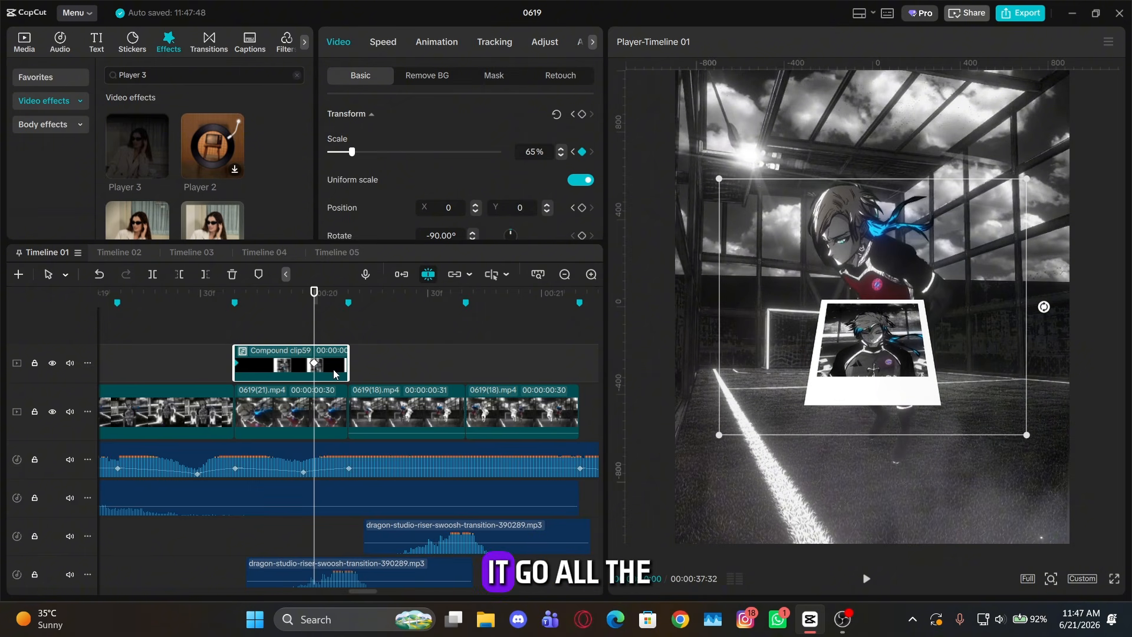
Move the photo frame straight down out of the picture at the last frame of its compound clip
{"action": "key", "text": "Down"}
{"action": "key", "text": "Left"}
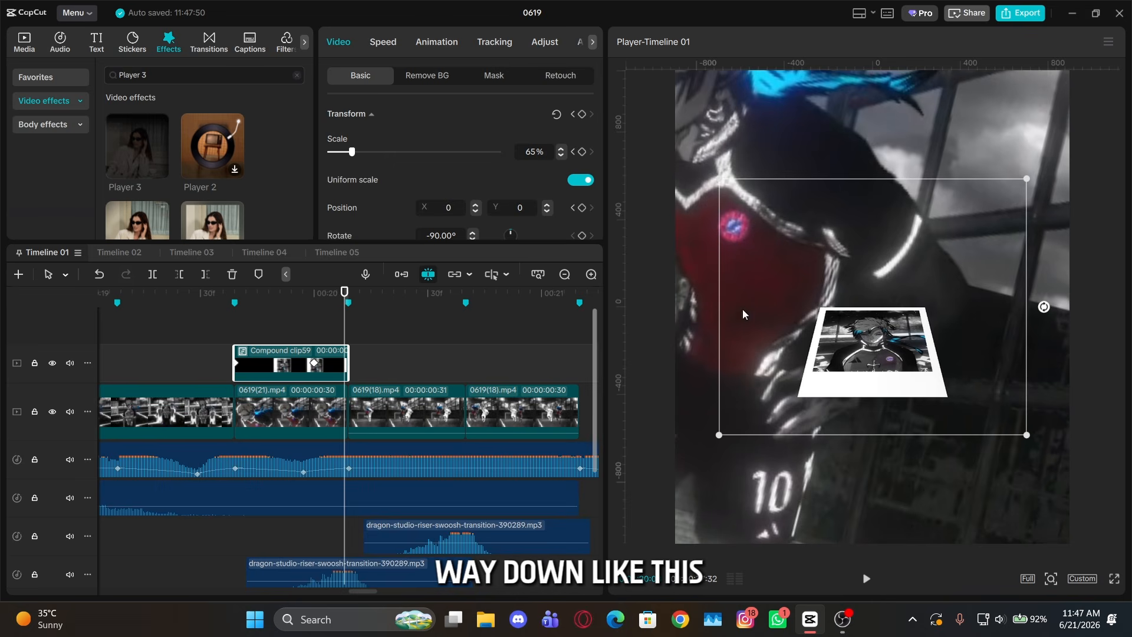
{"action": "left_click_drag", "start_coordinate": [900, 418], "coordinate": [903, 572]}
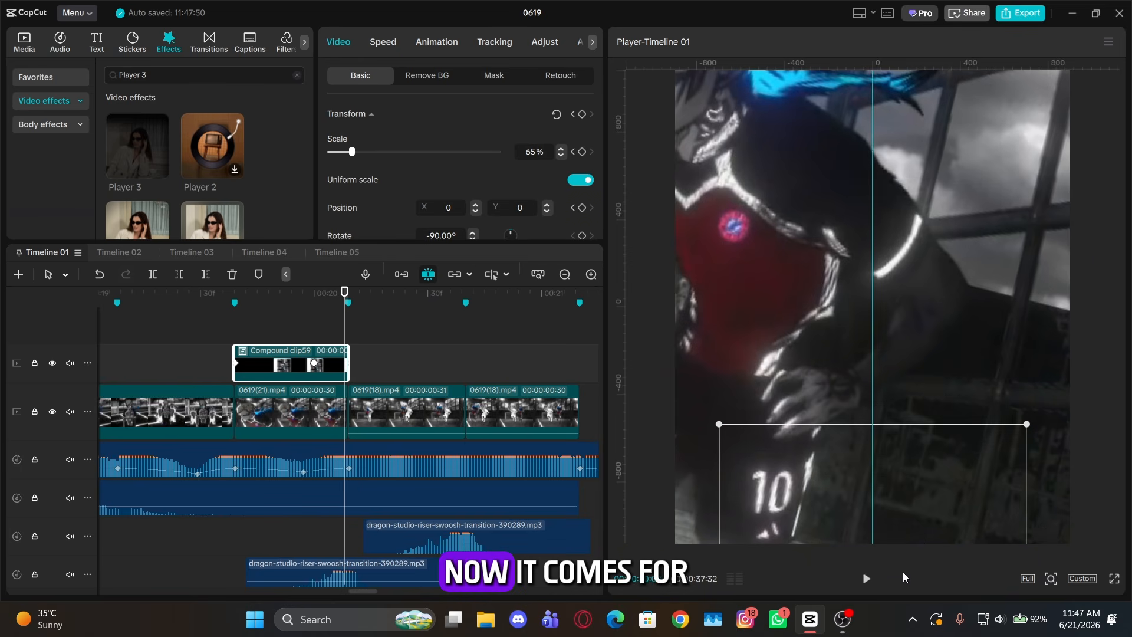
Open the photo frame clip's keyframe graphs and ease Scale into its 65% keyframe with an auto curve and a long handle
{"action": "left_click", "coordinate": [245, 370]}
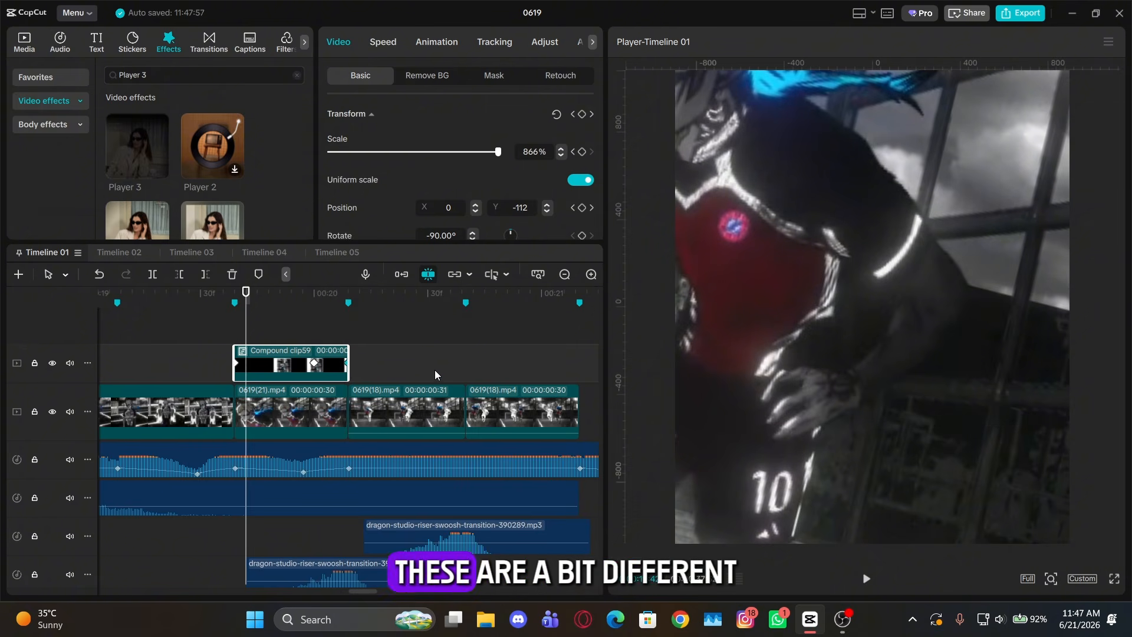
{"action": "key", "text": "alt+k"}
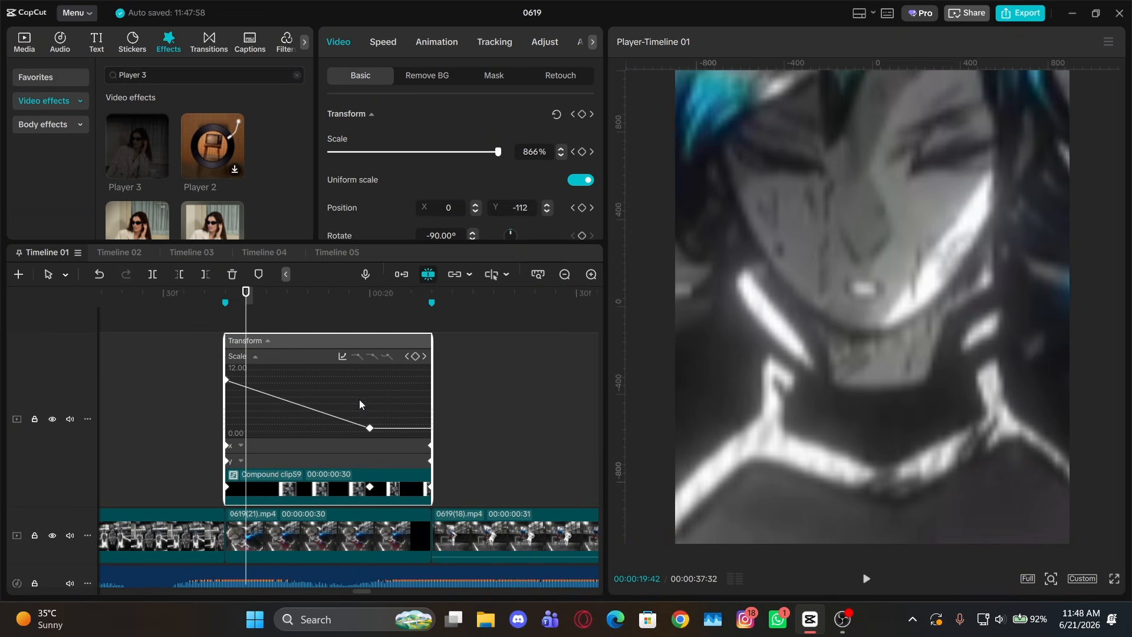
{"action": "left_click", "coordinate": [370, 427]}
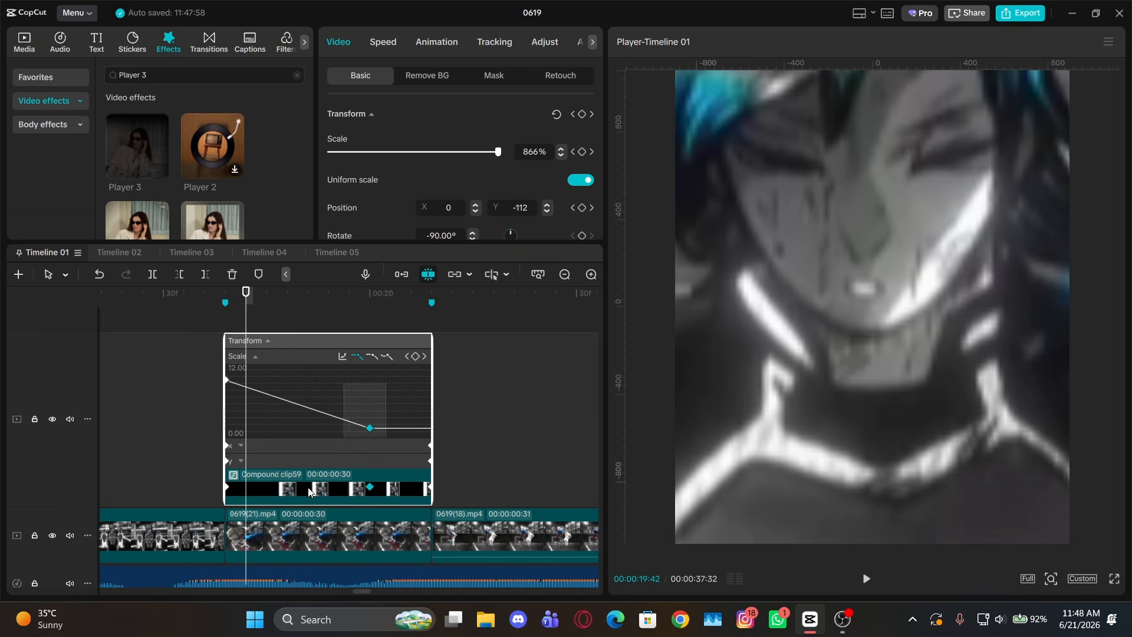
{"action": "left_click", "coordinate": [371, 356]}
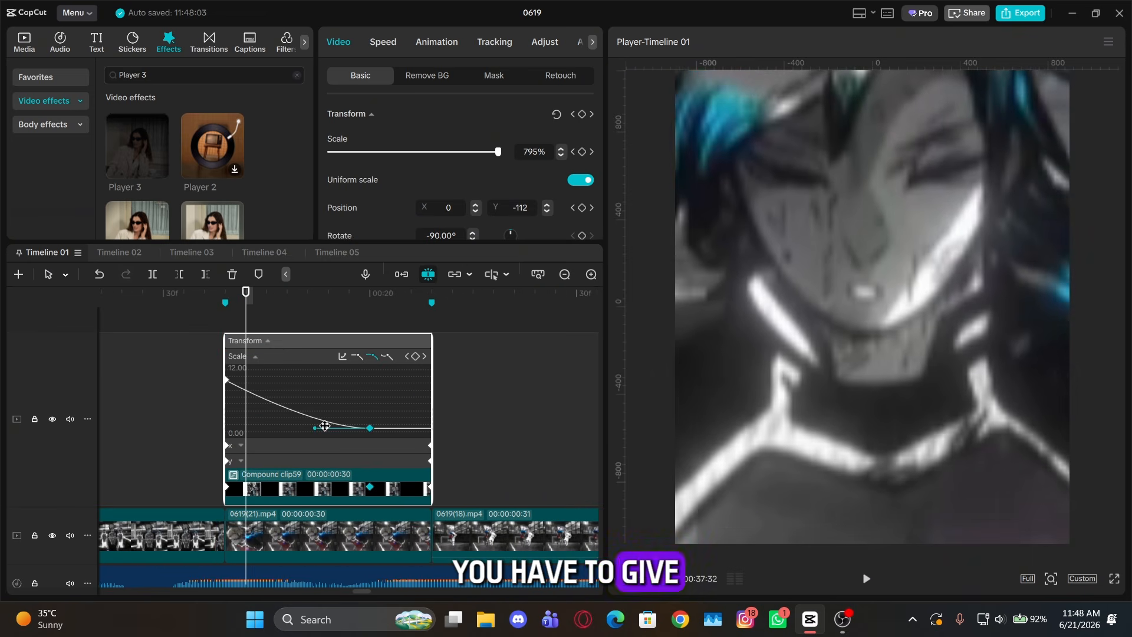
{"action": "left_click_drag", "start_coordinate": [314, 429], "coordinate": [247, 429]}
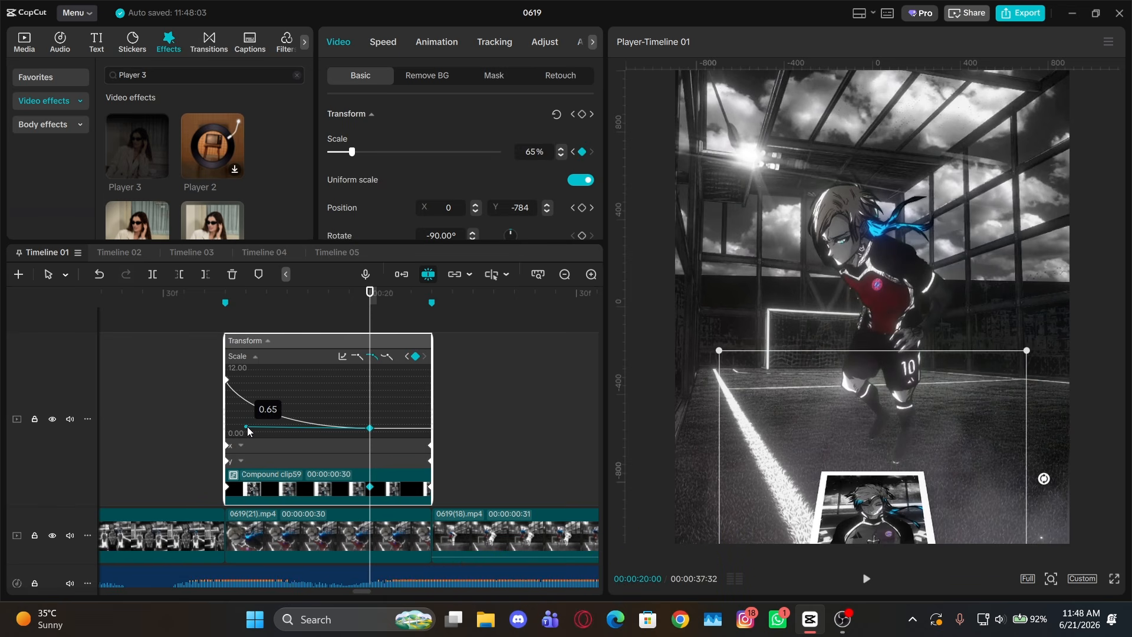
Apply auto curves to both Y position keyframes of the photo frame clip, lengthen their handles, and check the motion frame by frame
{"action": "left_click", "coordinate": [242, 446]}
{"action": "left_click", "coordinate": [242, 460]}
{"action": "left_click_drag", "start_coordinate": [357, 456], "coordinate": [226, 398]}
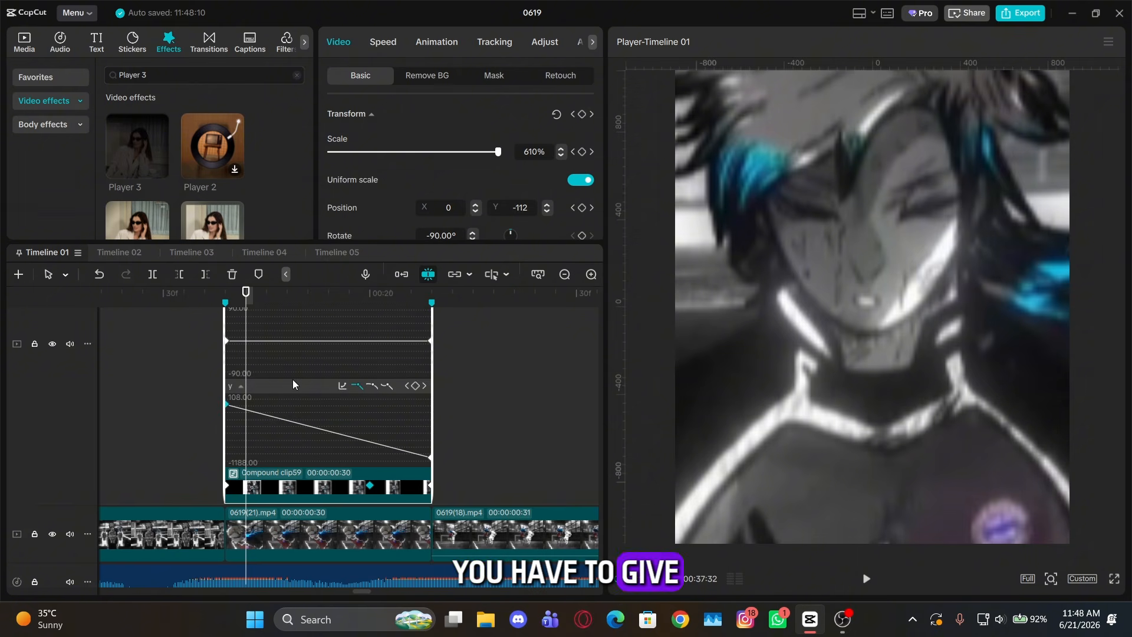
{"action": "left_click", "coordinate": [370, 390]}
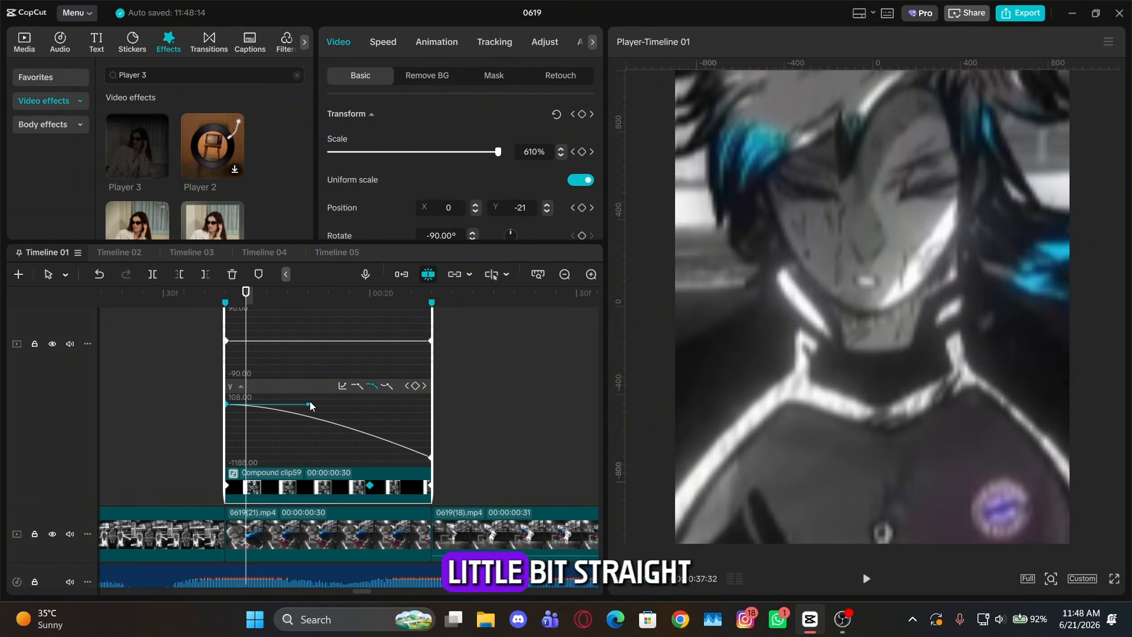
{"action": "left_click_drag", "start_coordinate": [310, 403], "coordinate": [341, 405]}
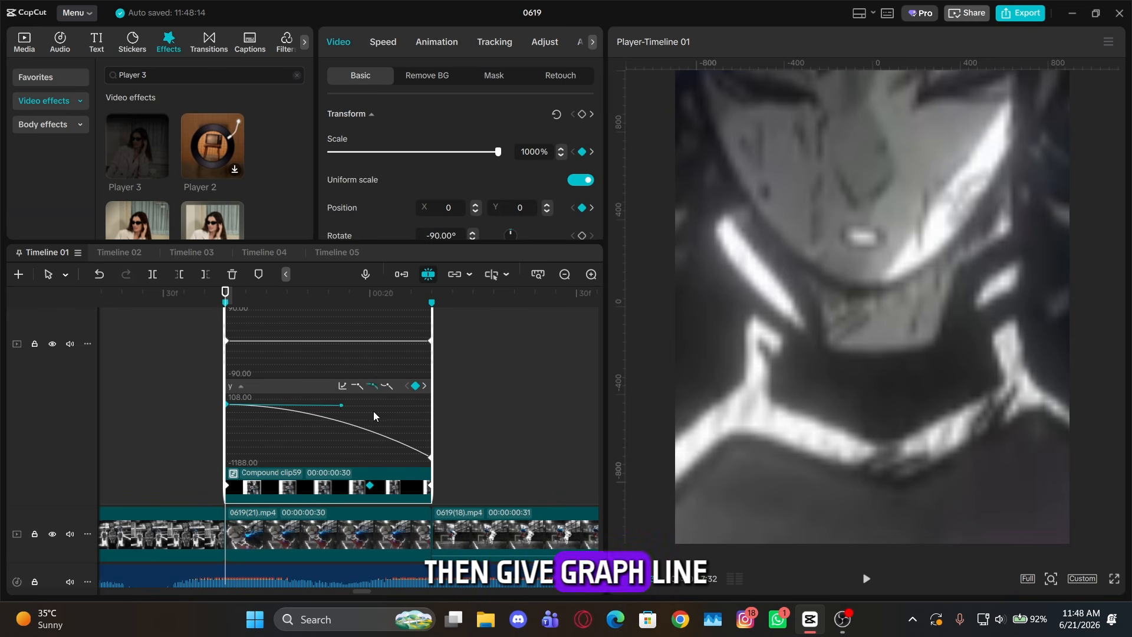
{"action": "left_click", "coordinate": [429, 456]}
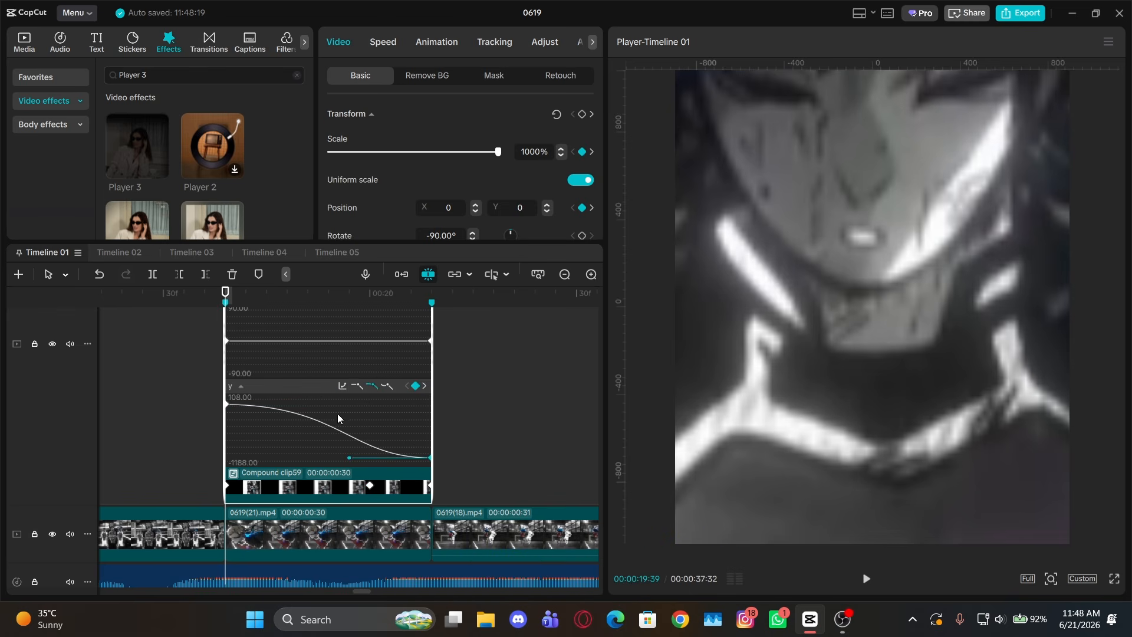
{"action": "left_click_drag", "start_coordinate": [348, 457], "coordinate": [267, 451]}
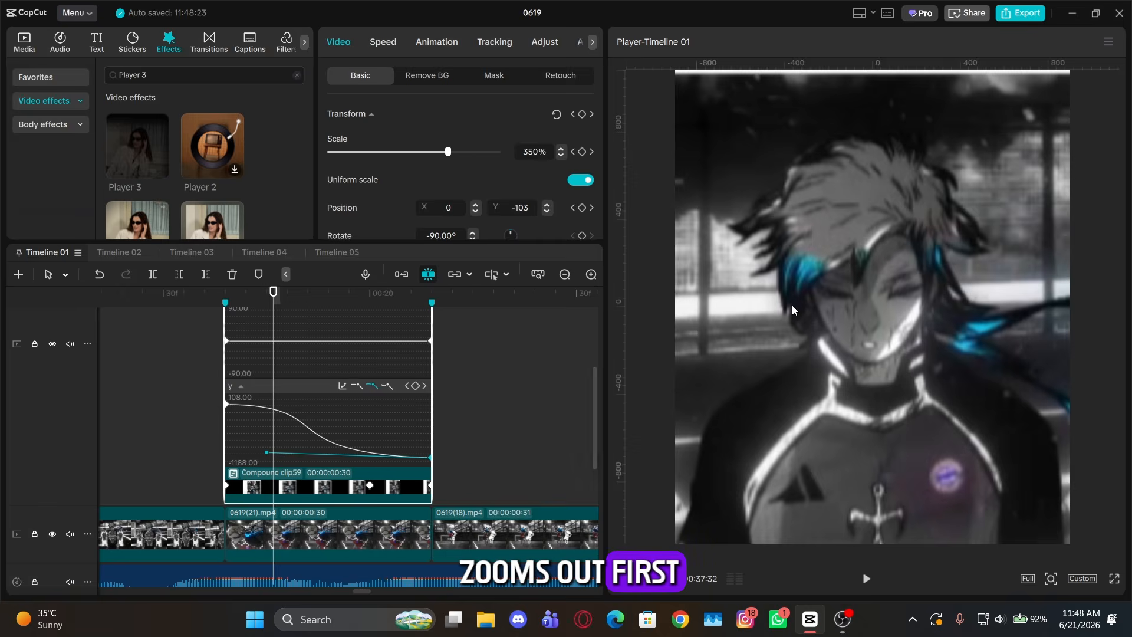
{"action": "key", "text": "Right"}
{"action": "key", "text": "Right"}
{"action": "key", "text": "Right"}
{"action": "key", "text": "Right"}
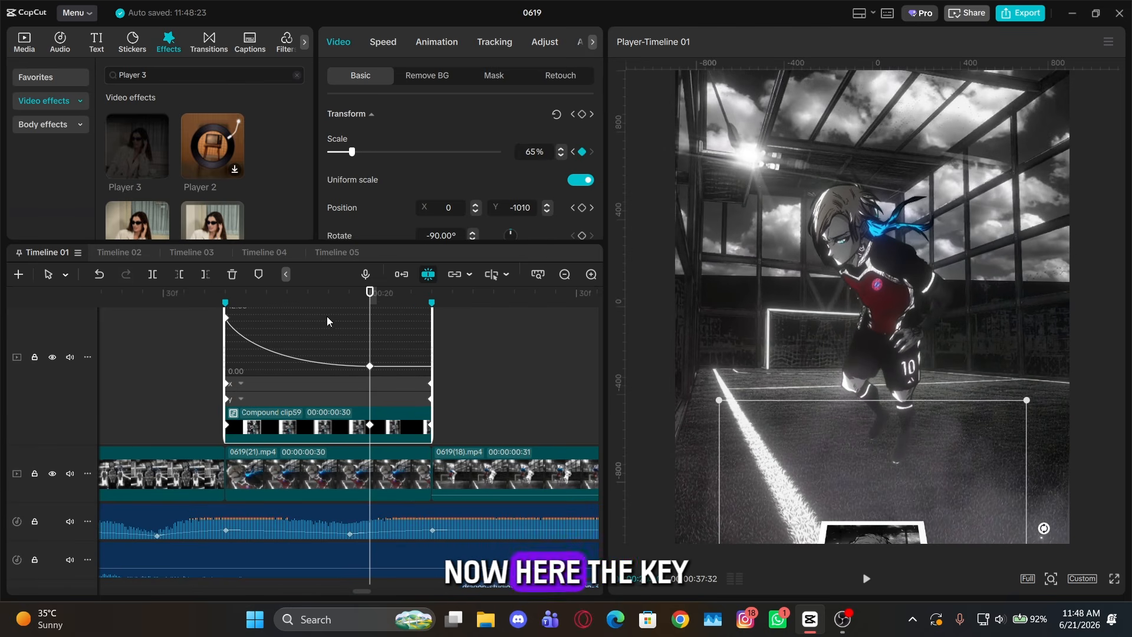
Move the photo frame clip's 65% Scale keyframe earlier, to about the middle of the clip, and reopen its Scale graph
{"action": "scroll", "coordinate": [325, 320], "scroll_direction": "up", "scroll_amount": 2}
{"action": "left_click", "coordinate": [294, 348]}
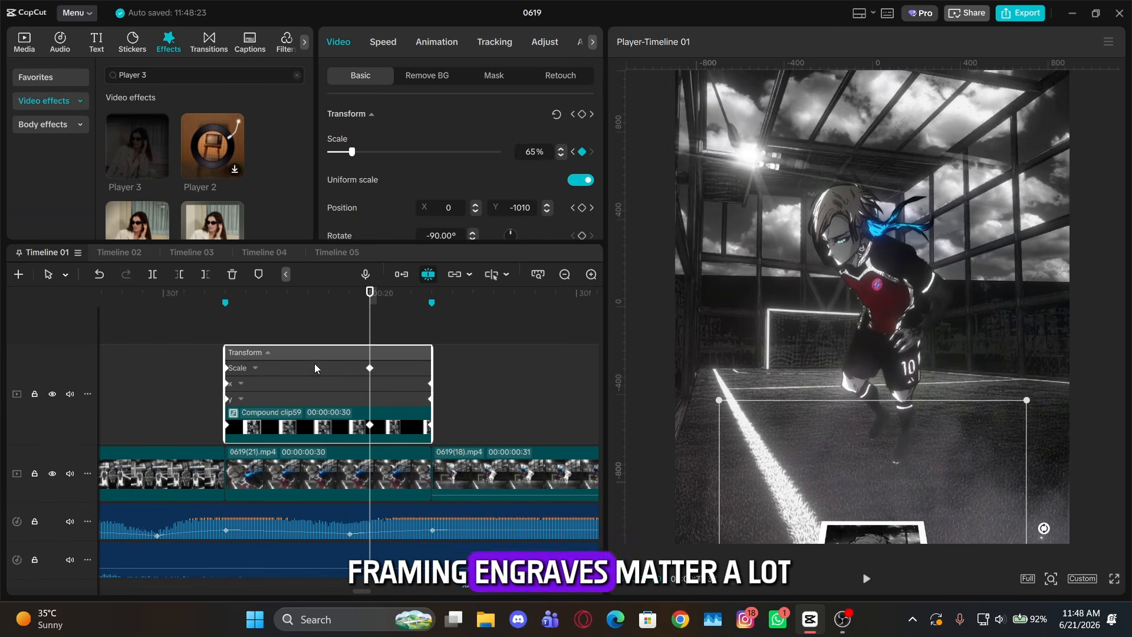
{"action": "left_click_drag", "start_coordinate": [370, 370], "coordinate": [337, 373]}
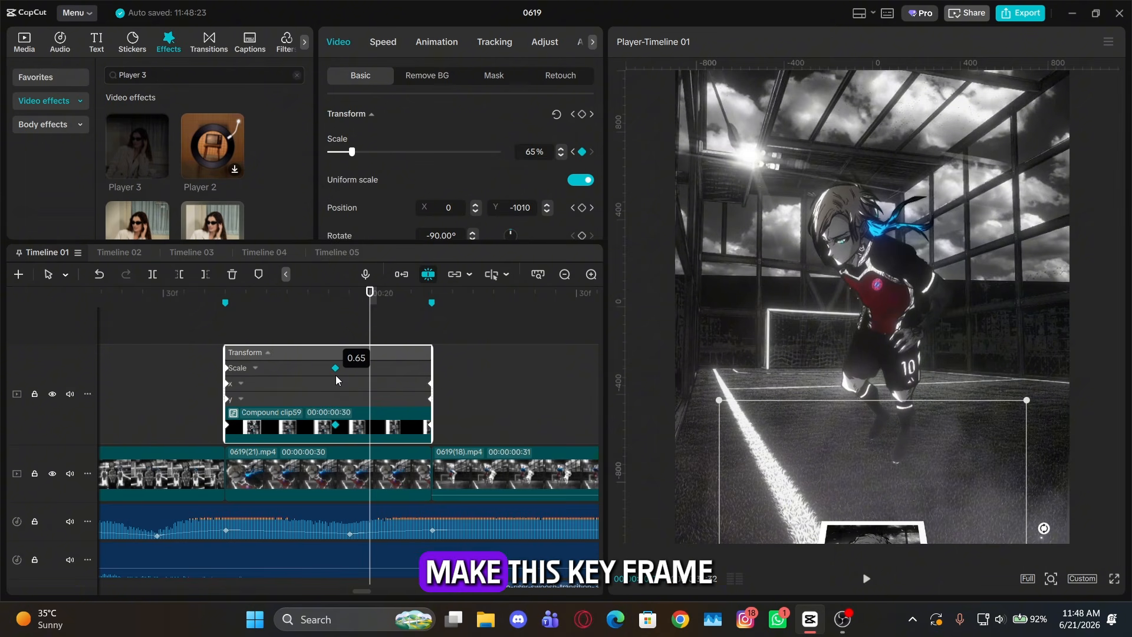
{"action": "left_click", "coordinate": [335, 366]}
Play and step through the photo frame clip to check how quickly it zooms out before dropping away
{"action": "key", "text": "Left"}
{"action": "key", "text": "Left"}
{"action": "key", "text": "Left"}
{"action": "key", "text": "Left"}
{"action": "key", "text": "Left"}
{"action": "key", "text": "Left"}
{"action": "key", "text": "Left"}
{"action": "key", "text": "Left"}
{"action": "key", "text": "Left"}
{"action": "key", "text": "Left"}
{"action": "key", "text": "Left"}
{"action": "key", "text": "Left"}
{"action": "key", "text": "Left"}
{"action": "key", "text": "Left"}
{"action": "key", "text": "Left"}
{"action": "key", "text": "Left"}
{"action": "key", "text": "Left"}
{"action": "key", "text": "Left"}
{"action": "key", "text": "Left"}
{"action": "key", "text": "Left"}
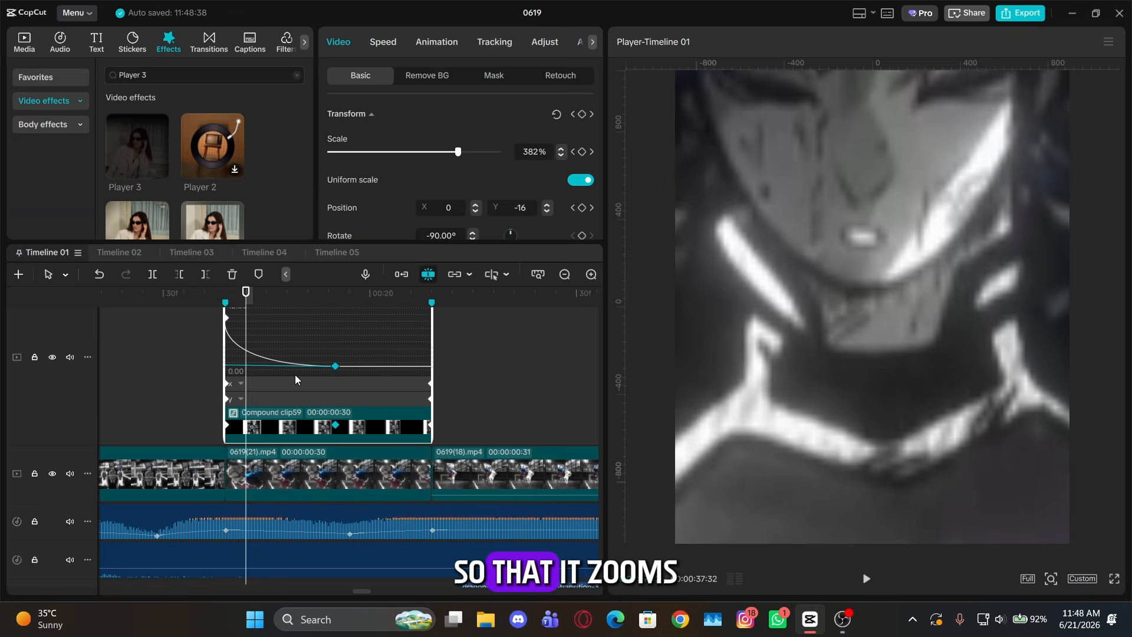
{"action": "key", "text": "space"}
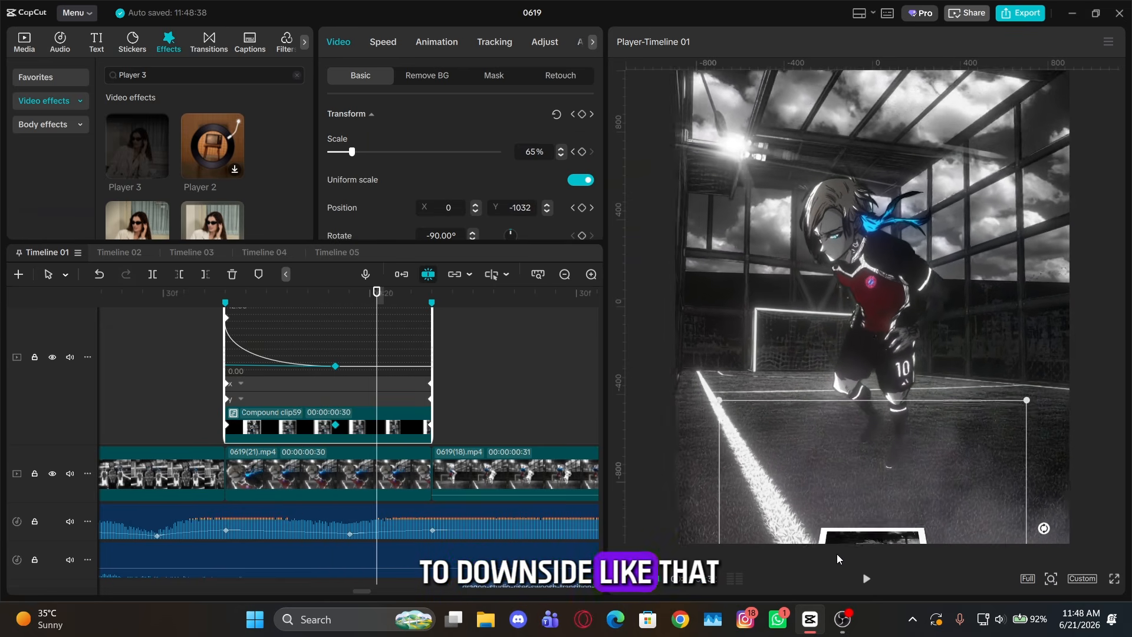
{"action": "key", "text": "Right"}
{"action": "key", "text": "Right"}
{"action": "key", "text": "Right"}
{"action": "key", "text": "Left"}
{"action": "key", "text": "Left"}
{"action": "key", "text": "Left"}
{"action": "key", "text": "Left"}
{"action": "key", "text": "Left"}
{"action": "key", "text": "Left"}
{"action": "key", "text": "Left"}
{"action": "key", "text": "Left"}
{"action": "key", "text": "Left"}
{"action": "key", "text": "Left"}
{"action": "key", "text": "Left"}
{"action": "key", "text": "Left"}
{"action": "key", "text": "Left"}
{"action": "key", "text": "Left"}
{"action": "key", "text": "Left"}
{"action": "key", "text": "Left"}
{"action": "key", "text": "Left"}
{"action": "key", "text": "Left"}
{"action": "key", "text": "Left"}
{"action": "key", "text": "Left"}
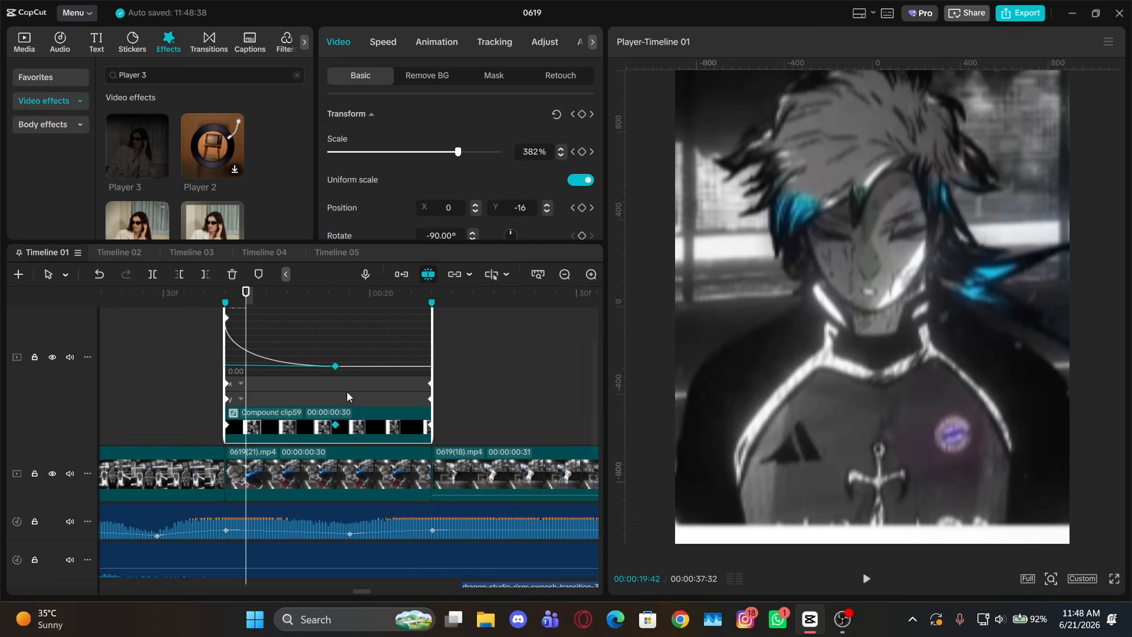
Lengthen the handle of the photo frame clip's first Y position keyframe to delay the start of the drop
{"action": "left_click", "coordinate": [241, 399]}
{"action": "left_click_drag", "start_coordinate": [370, 408], "coordinate": [507, 407]}
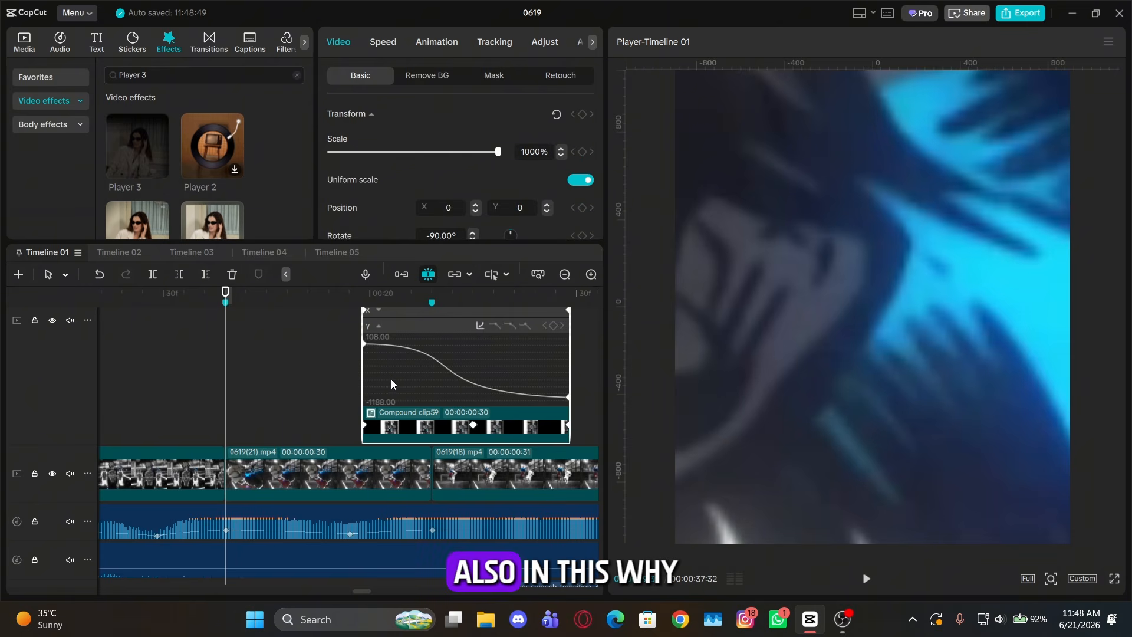
{"action": "key", "text": "ctrl+z"}
{"action": "left_click", "coordinate": [334, 369]}
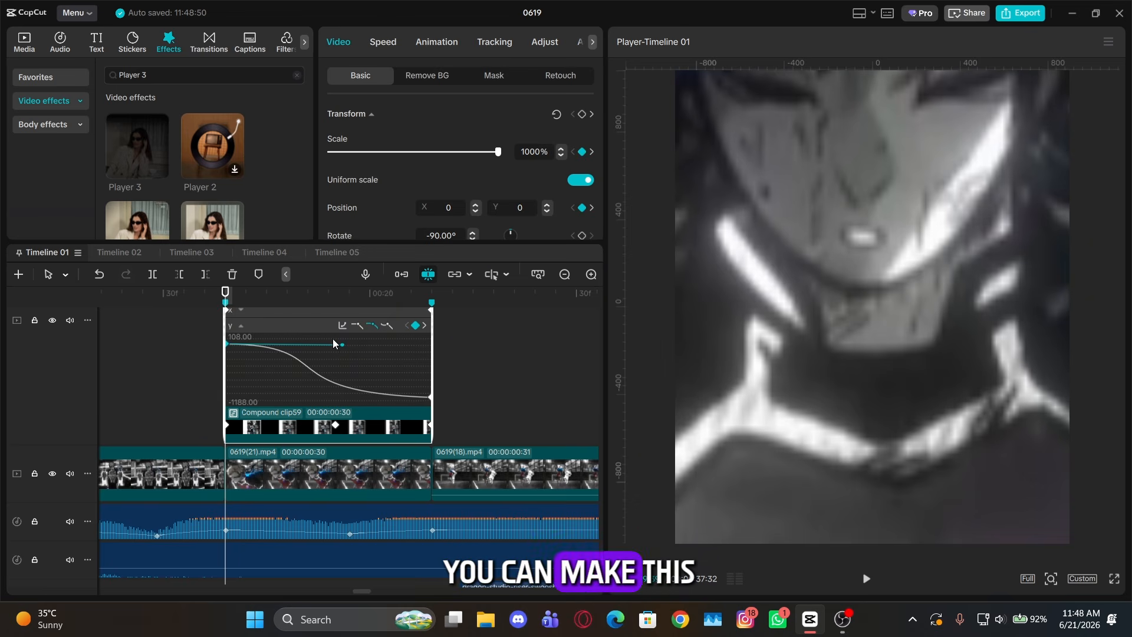
{"action": "left_click_drag", "start_coordinate": [341, 344], "coordinate": [363, 332]}
Check the photo frame's zoom-out and drop frame by frame through to the end of its clip
{"action": "key", "text": "Right"}
{"action": "key", "text": "Right"}
{"action": "key", "text": "Right"}
{"action": "key", "text": "Right"}
{"action": "key", "text": "Right"}
{"action": "key", "text": "Right"}
{"action": "key", "text": "Right"}
{"action": "key", "text": "Right"}
{"action": "key", "text": "Right"}
{"action": "key", "text": "Right"}
{"action": "key", "text": "Right"}
{"action": "key", "text": "Right"}
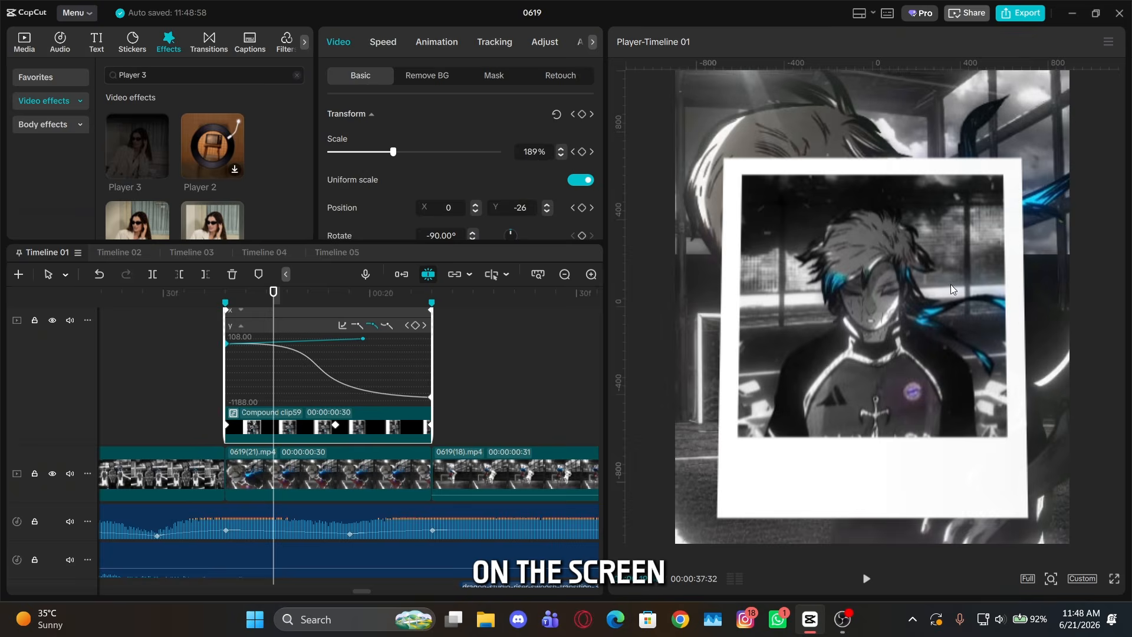
{"action": "key", "text": "Right"}
{"action": "key", "text": "Right"}
{"action": "key", "text": "Right"}
{"action": "key", "text": "Right"}
{"action": "key", "text": "Right"}
{"action": "key", "text": "Right"}
{"action": "key", "text": "Right"}
{"action": "key", "text": "Right"}
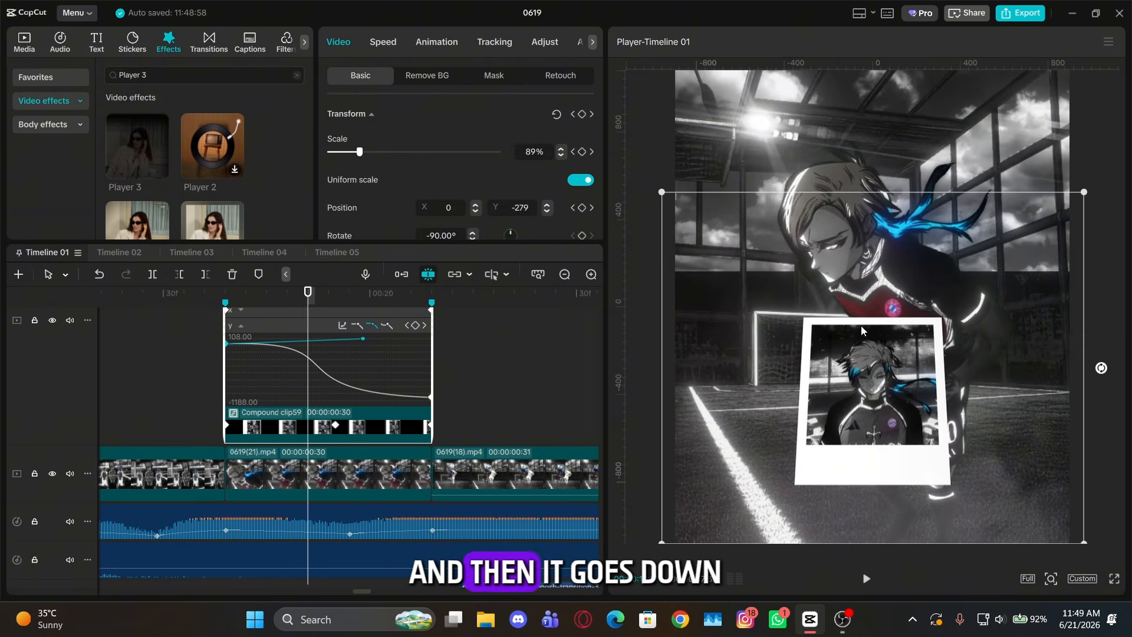
{"action": "key", "text": "Right"}
{"action": "key", "text": "Right"}
{"action": "key", "text": "Right"}
{"action": "key", "text": "Right"}
{"action": "key", "text": "Right"}
{"action": "key", "text": "Right"}
{"action": "key", "text": "Right"}
{"action": "key", "text": "Right"}
{"action": "key", "text": "Right"}
{"action": "key", "text": "Right"}
{"action": "key", "text": "Right"}
{"action": "key", "text": "Right"}
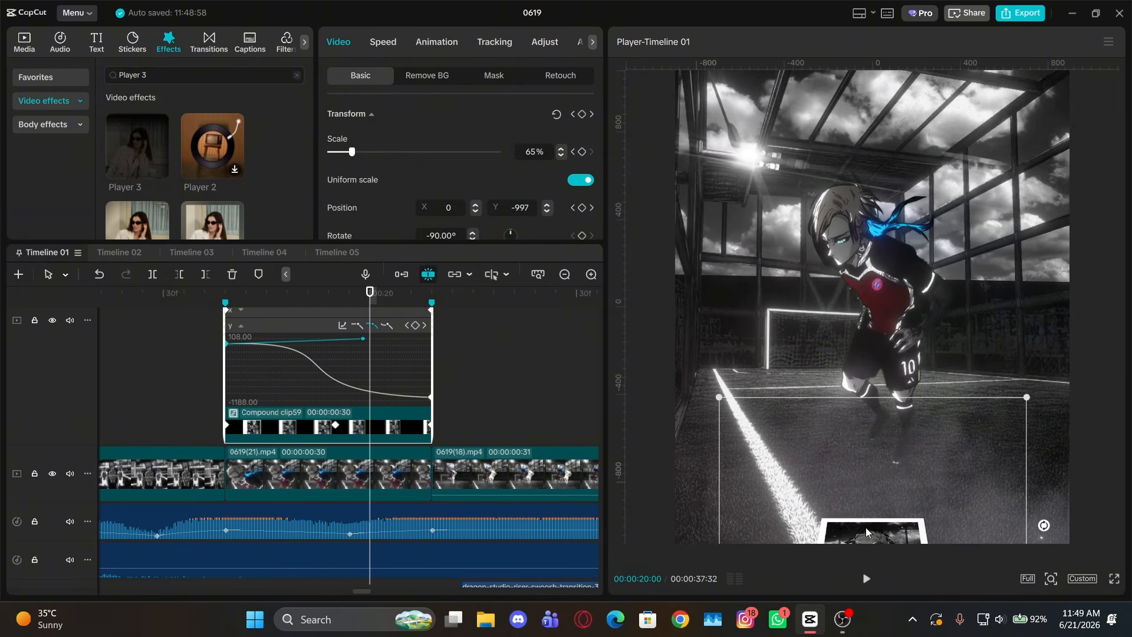
{"action": "key", "text": "Right"}
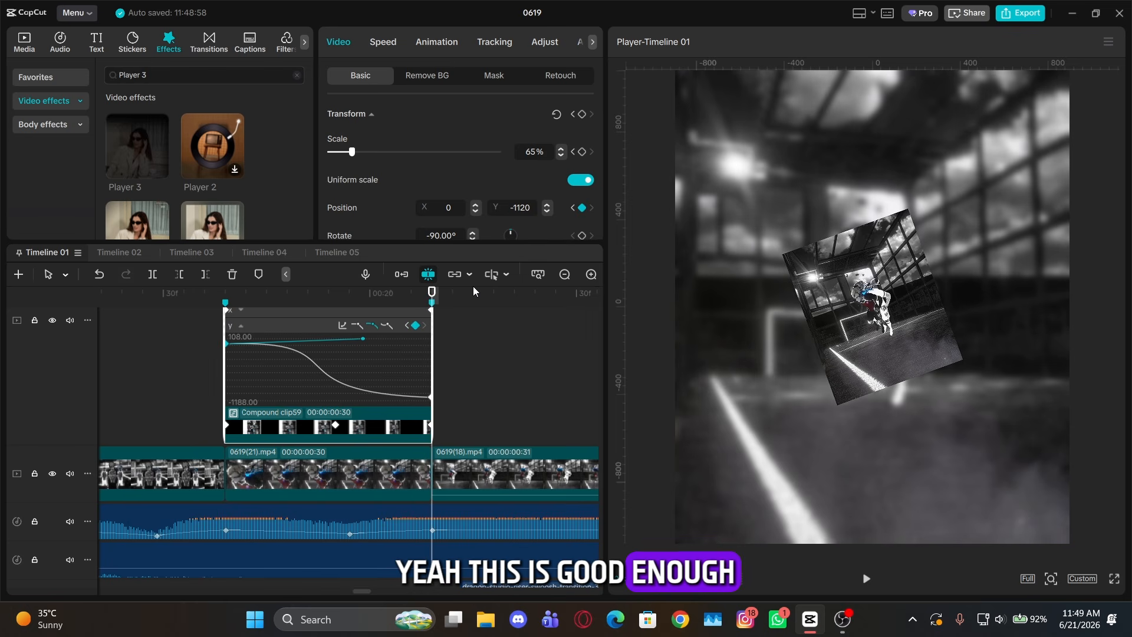
Close the photo frame clip's keyframe graphs and play back the sequence around the photo frame
{"action": "key", "text": "alt+k"}
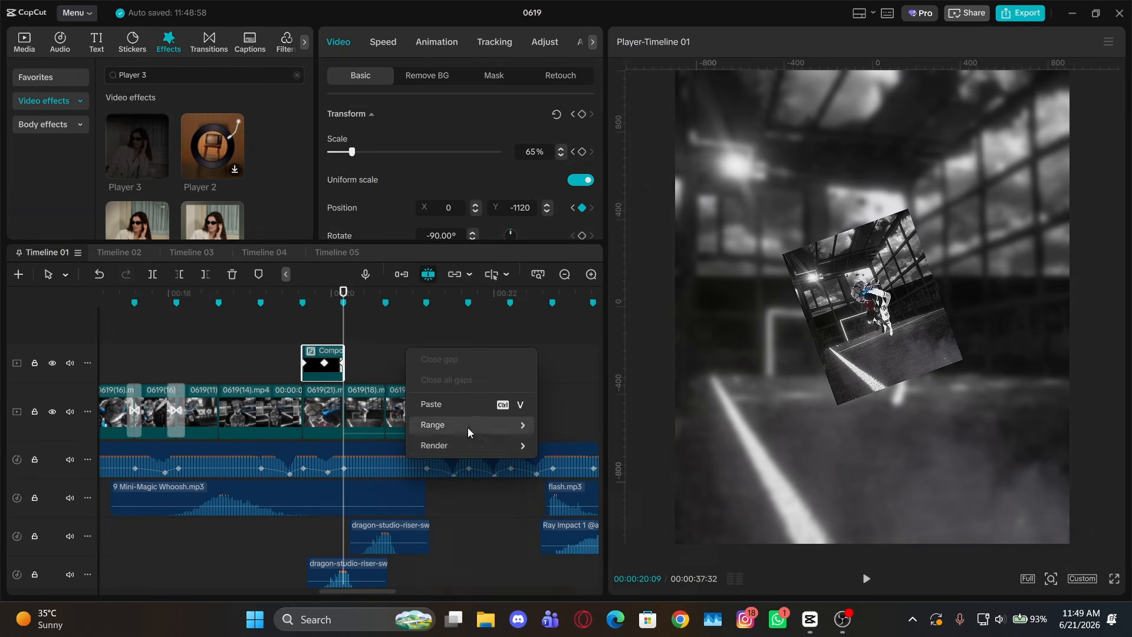
{"action": "left_click", "coordinate": [561, 450]}
{"action": "scroll", "coordinate": [530, 427], "scroll_direction": "down", "scroll_amount": 3}
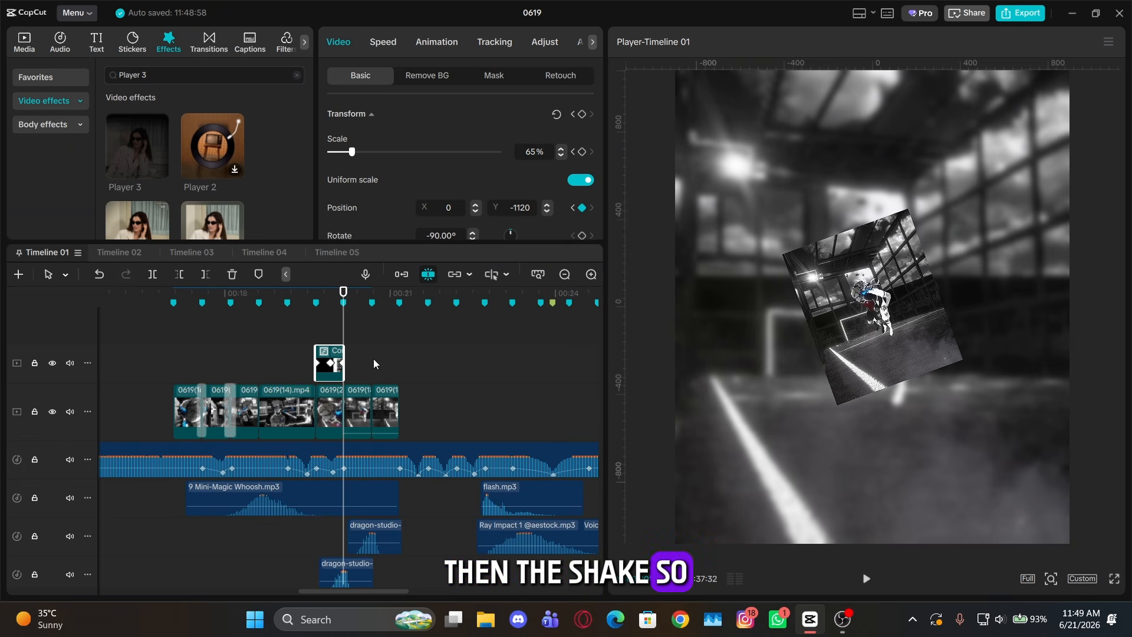
{"action": "scroll", "coordinate": [373, 359], "scroll_direction": "up", "scroll_amount": 3}
{"action": "scroll", "coordinate": [402, 364], "scroll_direction": "left", "scroll_amount": 2}
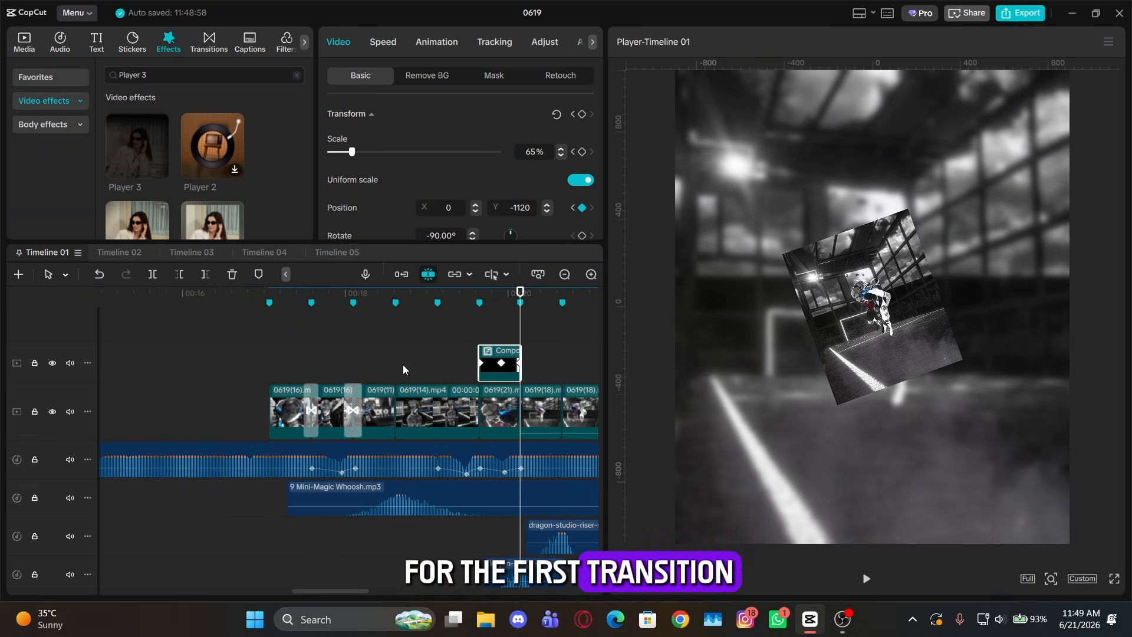
{"action": "scroll", "coordinate": [447, 338], "scroll_direction": "right", "scroll_amount": 1}
{"action": "left_click", "coordinate": [404, 335]}
{"action": "left_click_drag", "start_coordinate": [405, 335], "coordinate": [352, 351]}
{"action": "key", "text": "space"}
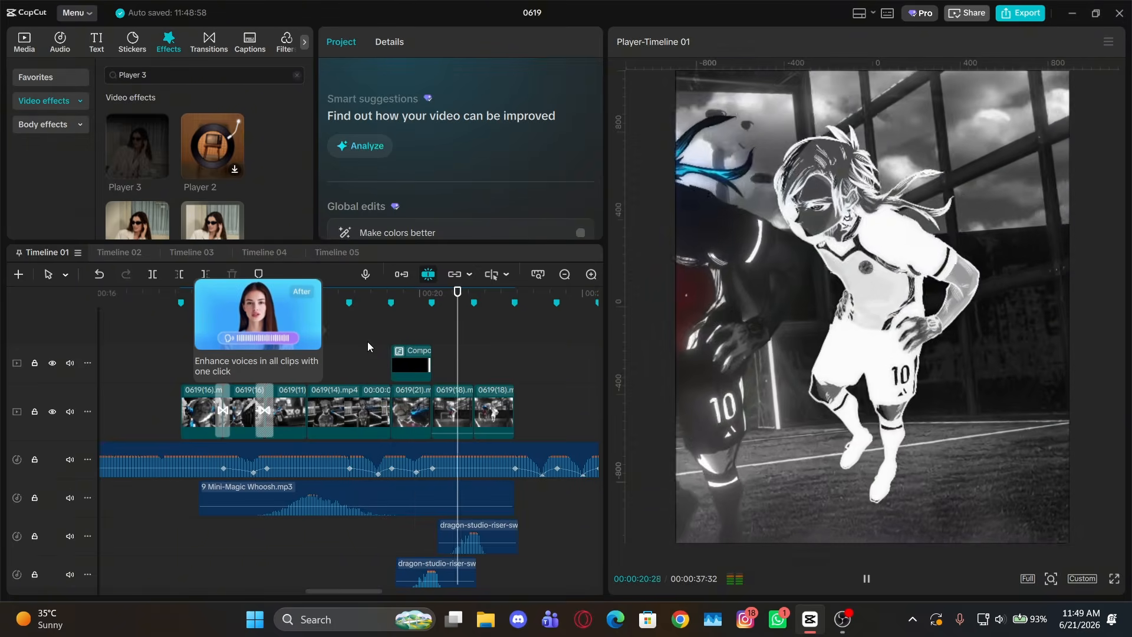
{"action": "left_click", "coordinate": [366, 346]}
{"action": "left_click", "coordinate": [366, 349]}
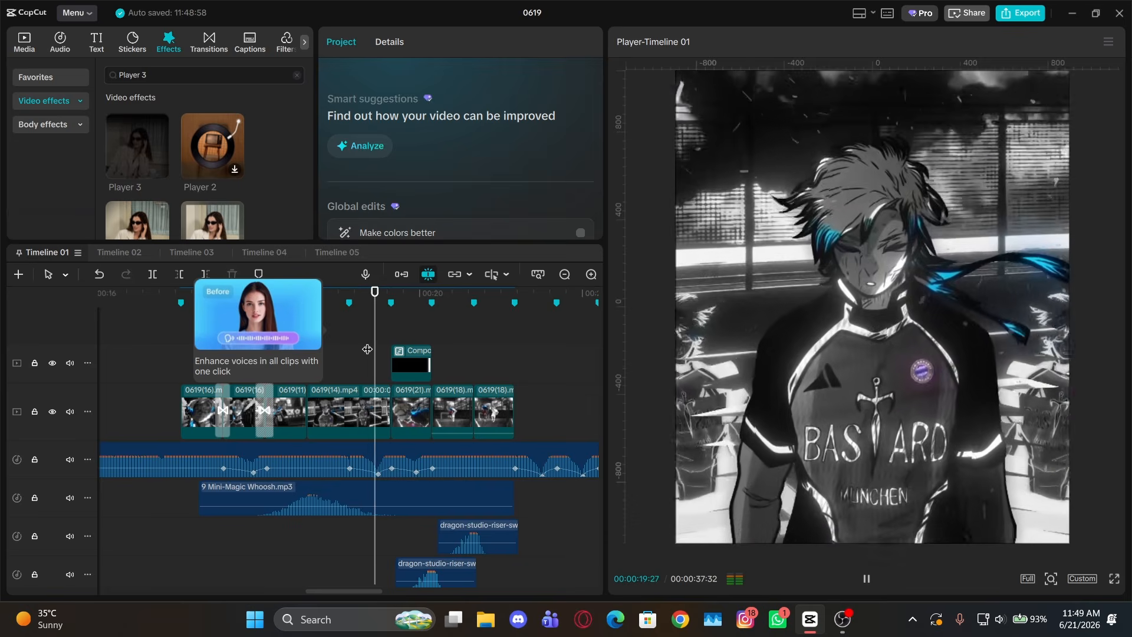
{"action": "key", "text": "space"}
{"action": "scroll", "coordinate": [468, 346], "scroll_direction": "up", "scroll_amount": 1}
Add the favourite Pull in transition at the cut between the two 0619(18).mp4 clips
{"action": "left_click", "coordinate": [476, 344]}
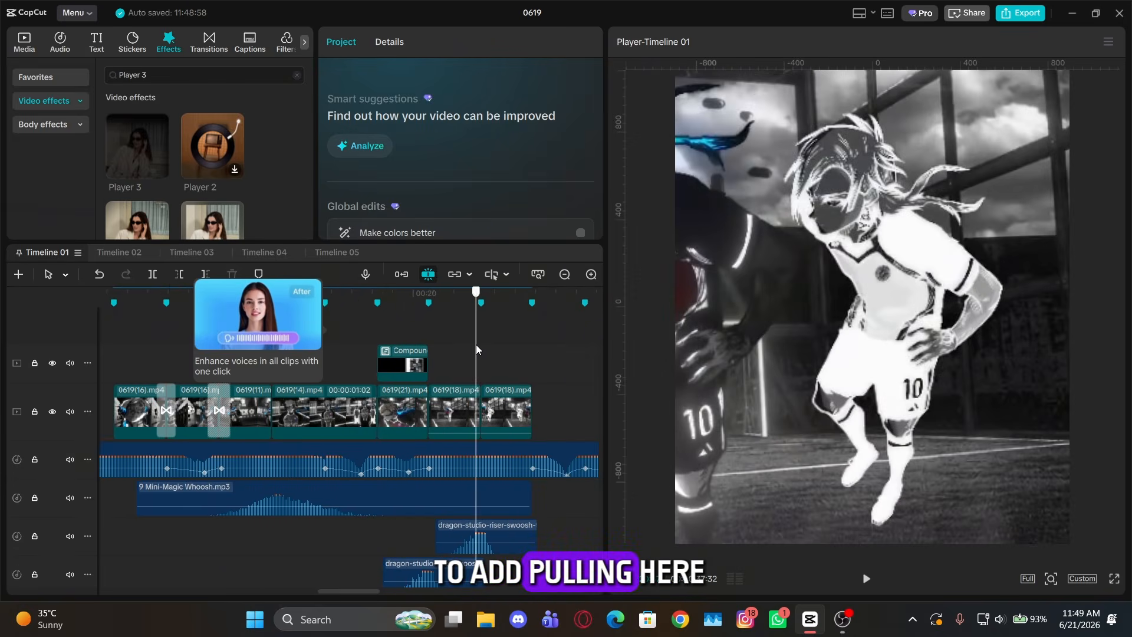
{"action": "left_click", "coordinate": [208, 42]}
{"action": "scroll", "coordinate": [177, 139], "scroll_direction": "up", "scroll_amount": 3}
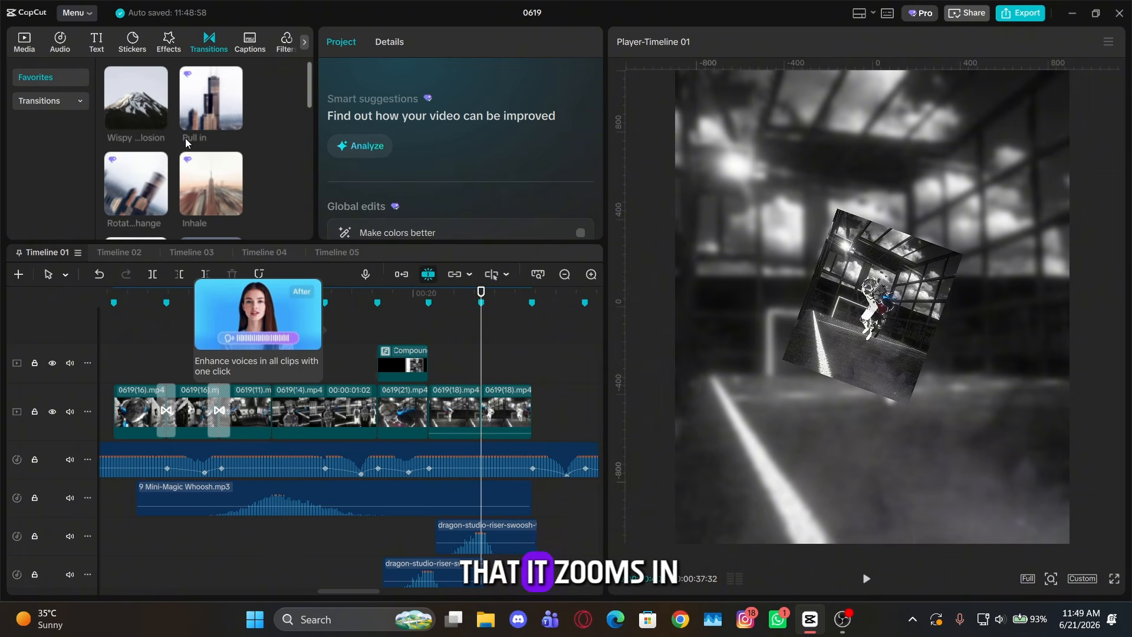
{"action": "left_click_drag", "start_coordinate": [185, 137], "coordinate": [504, 367]}
{"action": "scroll", "coordinate": [500, 370], "scroll_direction": "up", "scroll_amount": 2}
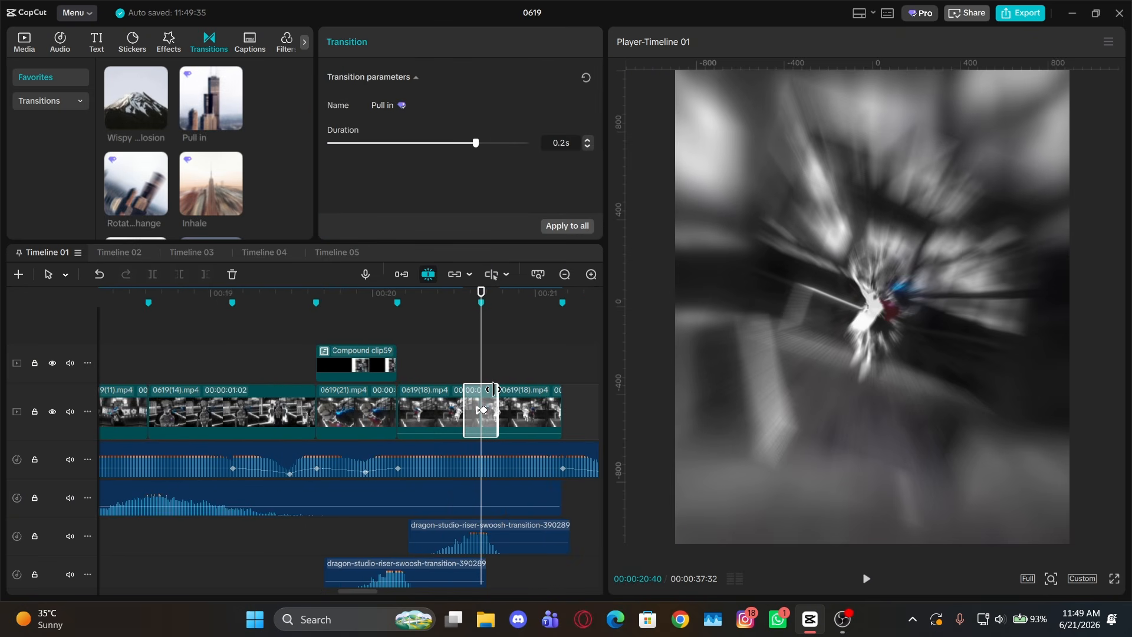
Play back the cut between the two 0619(18).mp4 clips to review the Pull in transition
{"action": "left_click", "coordinate": [421, 343]}
{"action": "key", "text": "space"}
{"action": "left_click", "coordinate": [422, 343]}
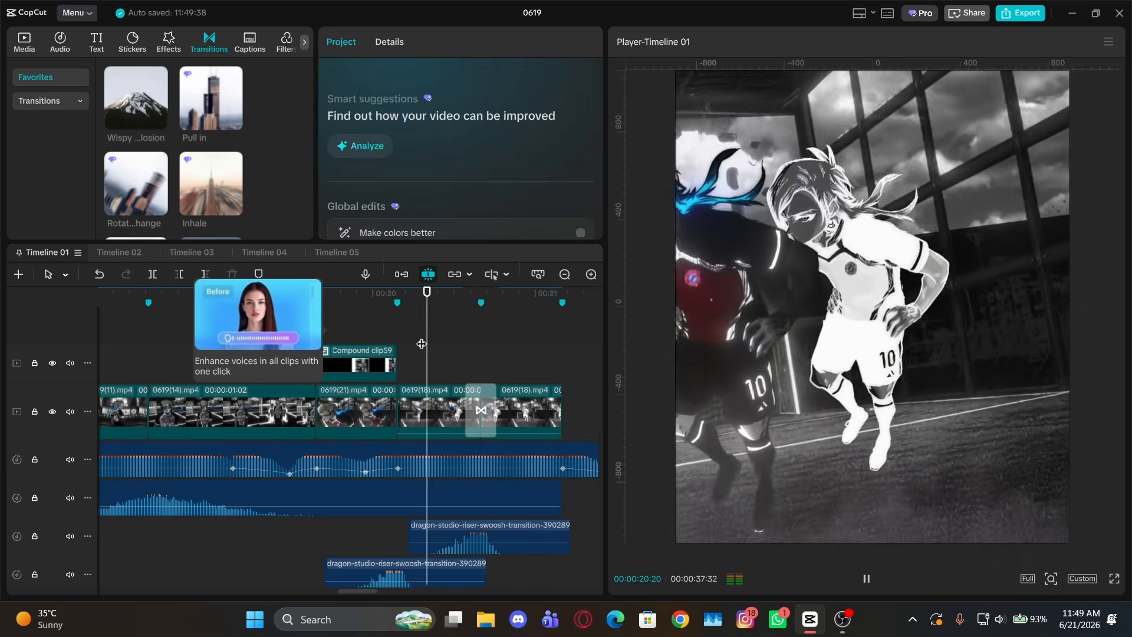
{"action": "left_click", "coordinate": [421, 343]}
{"action": "left_click", "coordinate": [421, 343]}
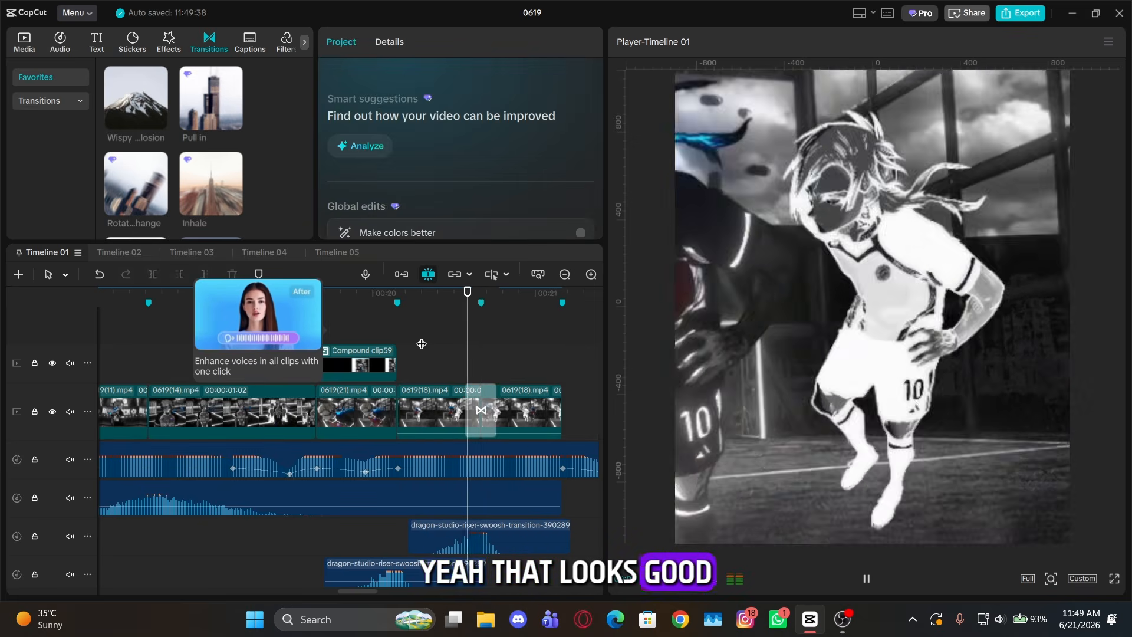
{"action": "key", "text": "space"}
Open Timeline 03 and examine its keyframed 0619(16).mp4 and 0619(14).mp4 clips as a reference for Timeline 01's first clips
{"action": "scroll", "coordinate": [428, 337], "scroll_direction": "down", "scroll_amount": 4}
{"action": "left_click", "coordinate": [362, 343]}
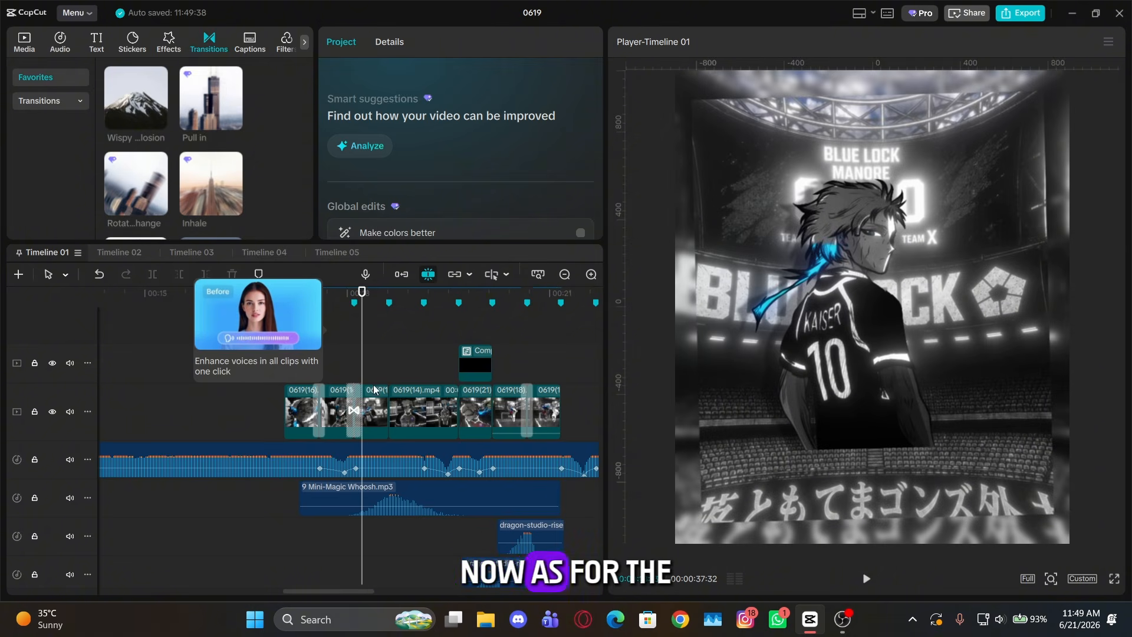
{"action": "left_click", "coordinate": [379, 397]}
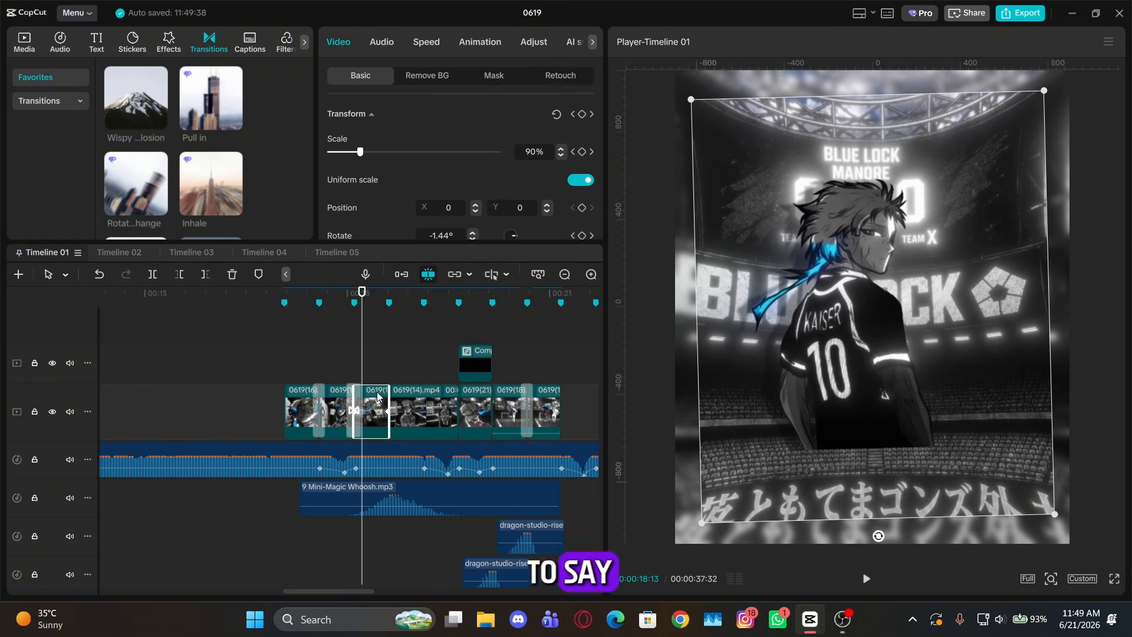
{"action": "scroll", "coordinate": [274, 351], "scroll_direction": "up", "scroll_amount": 2}
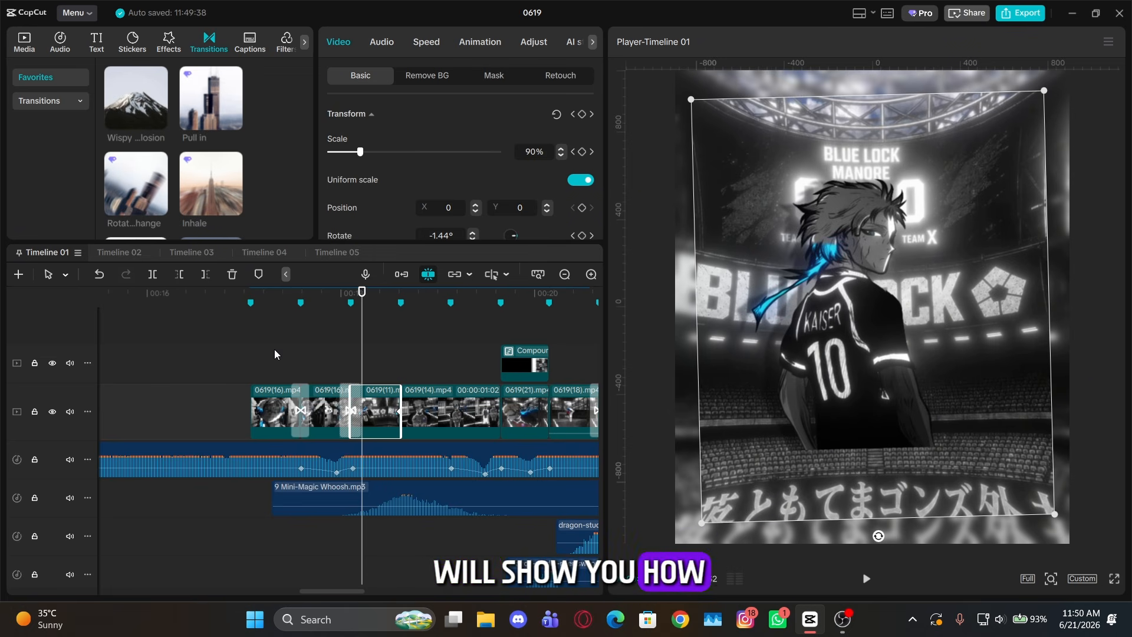
{"action": "left_click", "coordinate": [175, 258]}
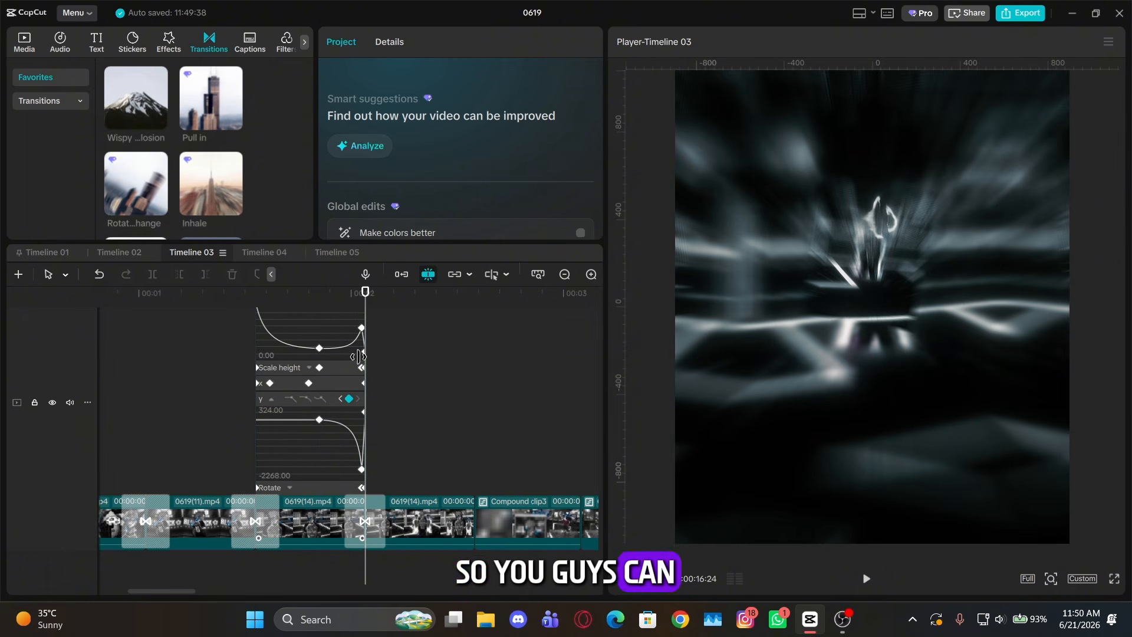
{"action": "left_click", "coordinate": [324, 528]}
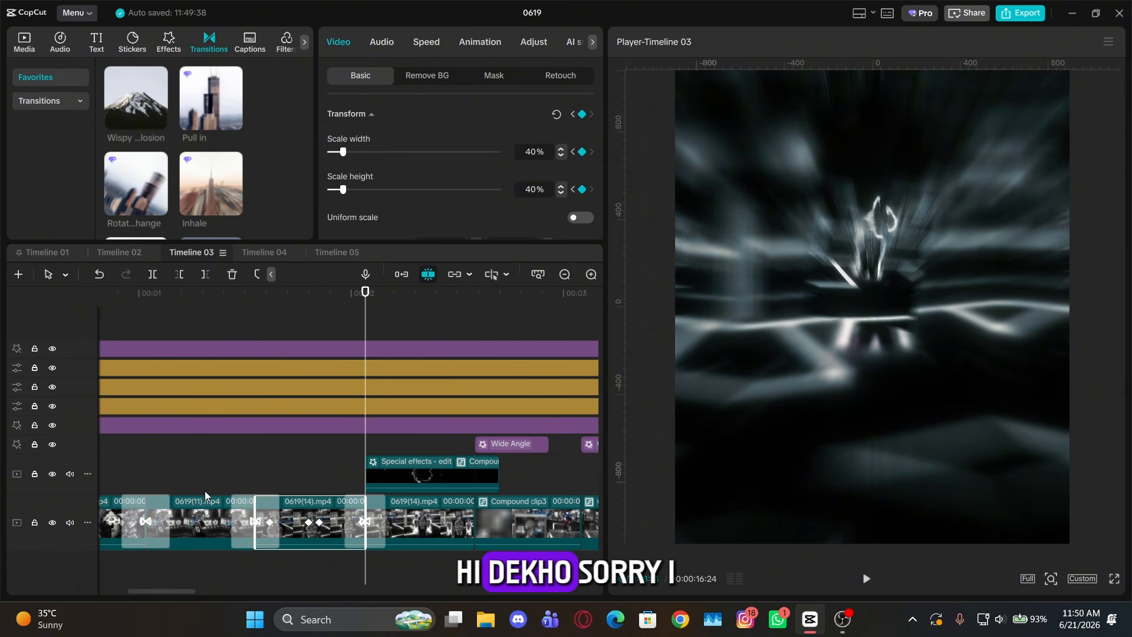
{"action": "scroll", "coordinate": [203, 490], "scroll_direction": "down", "scroll_amount": 5}
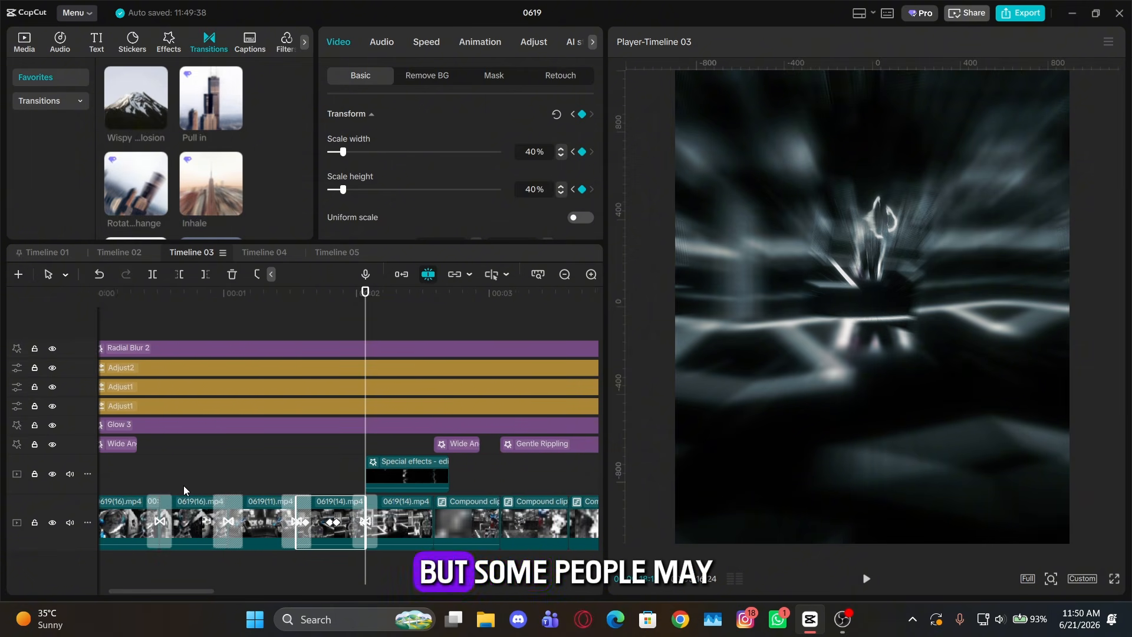
{"action": "left_click", "coordinate": [138, 480]}
{"action": "scroll", "coordinate": [154, 491], "scroll_direction": "up", "scroll_amount": 3}
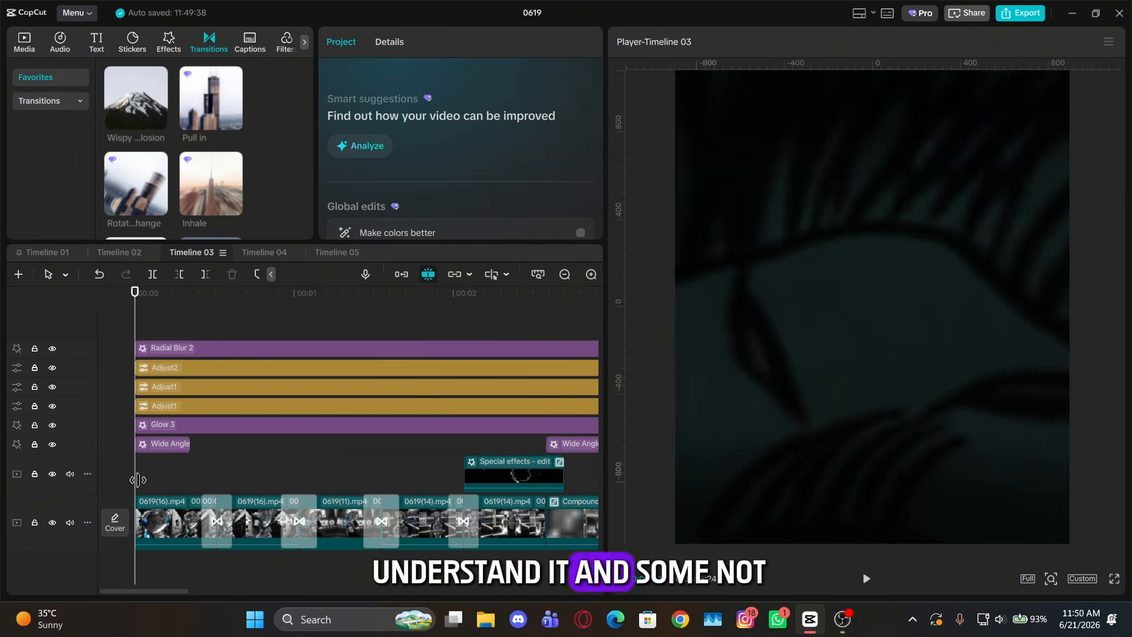
{"action": "left_click", "coordinate": [168, 500]}
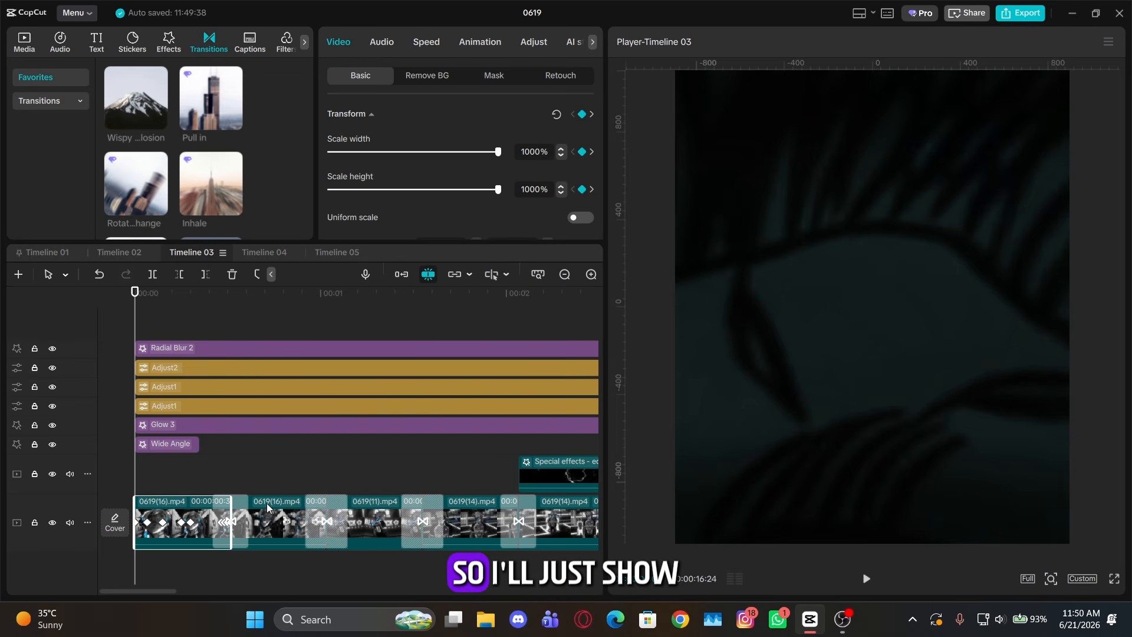
{"action": "scroll", "coordinate": [363, 491], "scroll_direction": "down", "scroll_amount": 2}
{"action": "scroll", "coordinate": [369, 504], "scroll_direction": "down", "scroll_amount": 3}
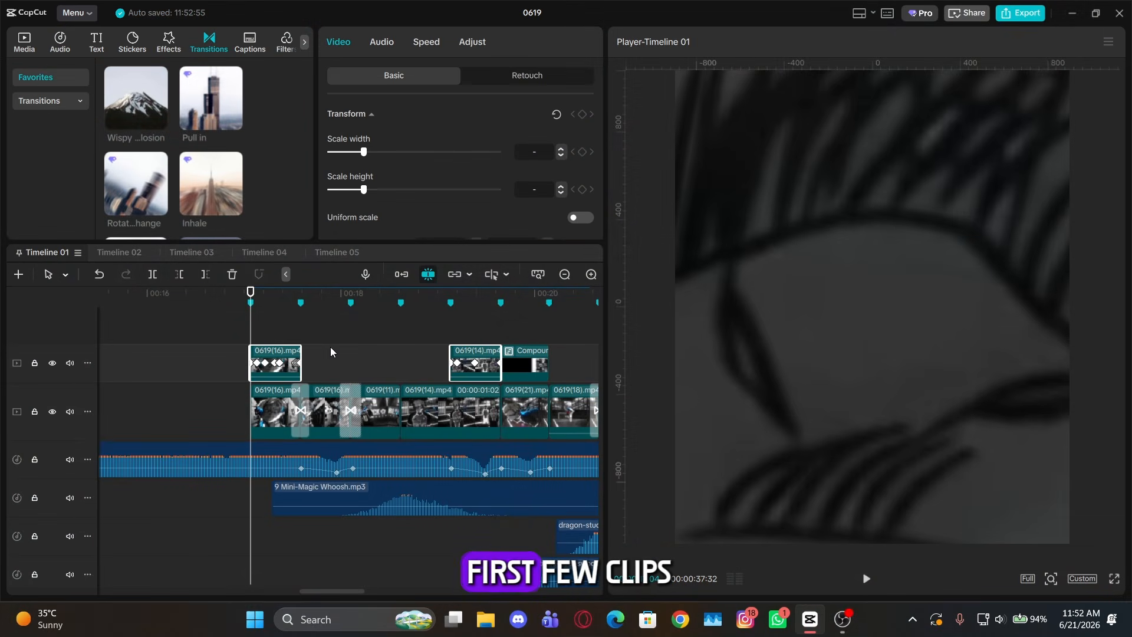
Open the keyframe graphs of the upper 0619(16).mp4 clip and examine its scale width and x position curves
{"action": "scroll", "coordinate": [343, 353], "scroll_direction": "up", "scroll_amount": 5}
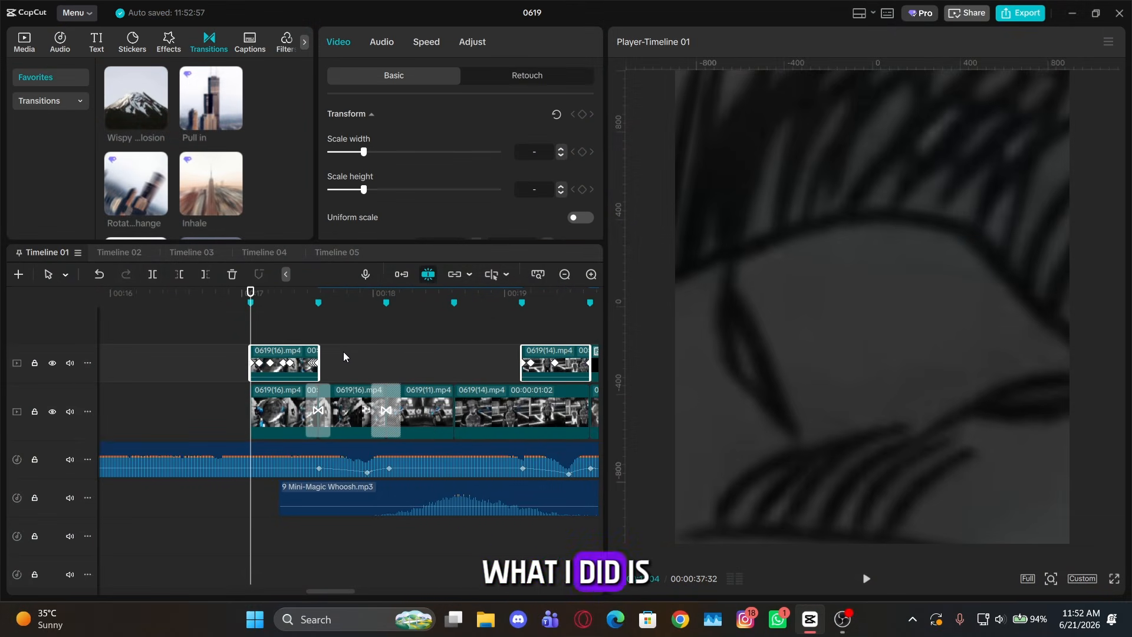
{"action": "left_click", "coordinate": [344, 354]}
{"action": "double_click", "coordinate": [344, 354]}
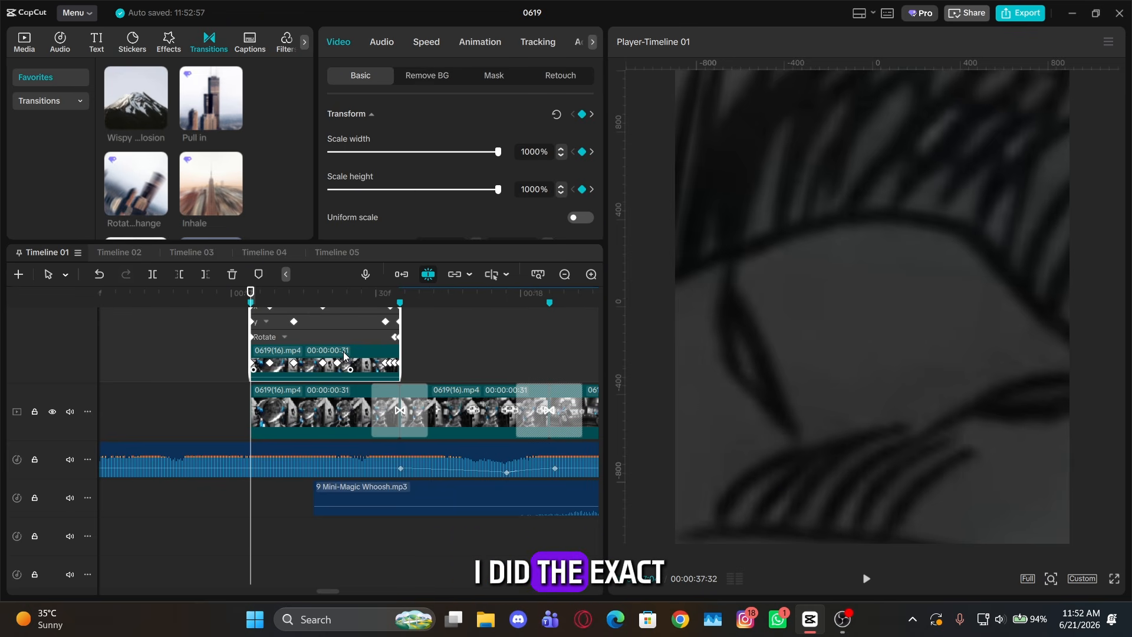
{"action": "scroll", "coordinate": [344, 352], "scroll_direction": "up", "scroll_amount": 2}
{"action": "scroll", "coordinate": [346, 353], "scroll_direction": "up", "scroll_amount": 1}
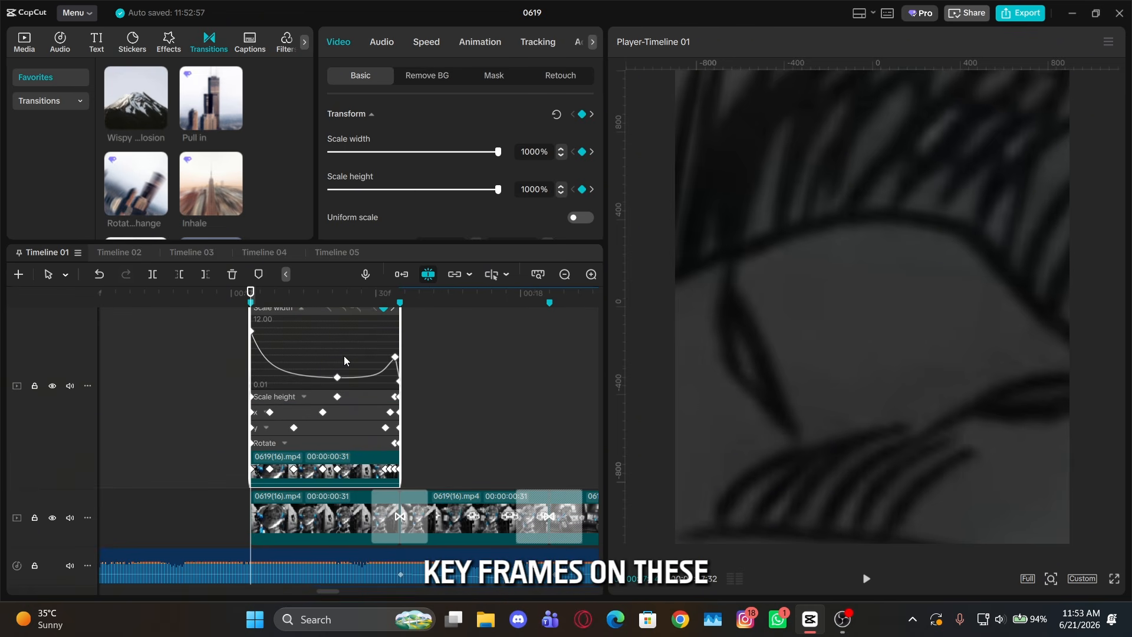
{"action": "left_click_drag", "start_coordinate": [344, 356], "coordinate": [251, 362]}
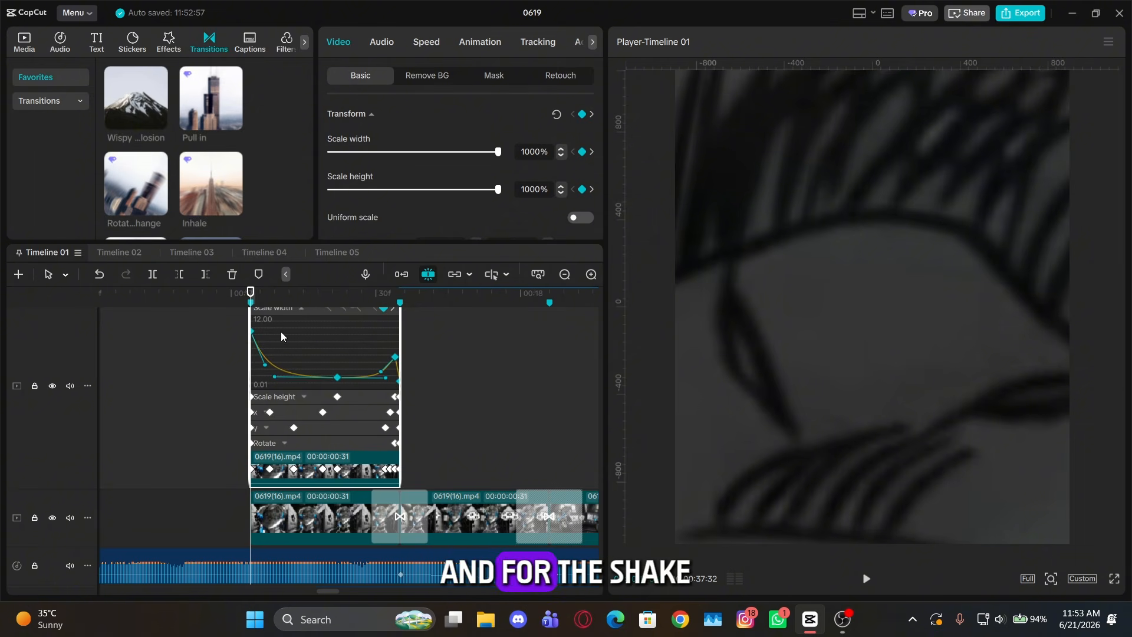
{"action": "left_click", "coordinate": [344, 412]}
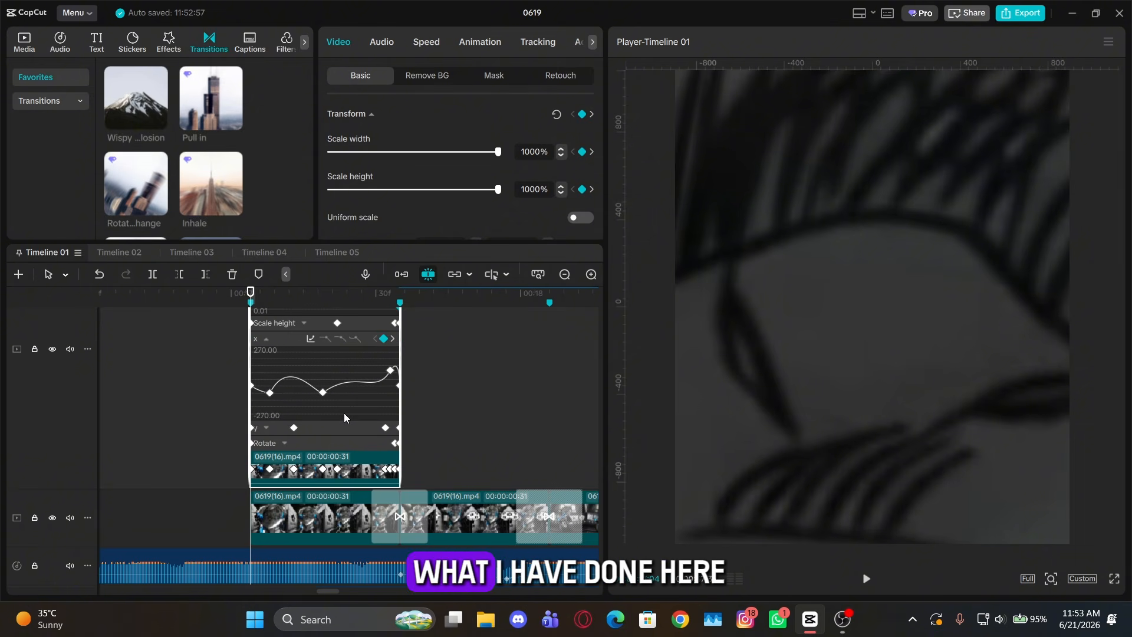
{"action": "left_click_drag", "start_coordinate": [243, 406], "coordinate": [256, 348]}
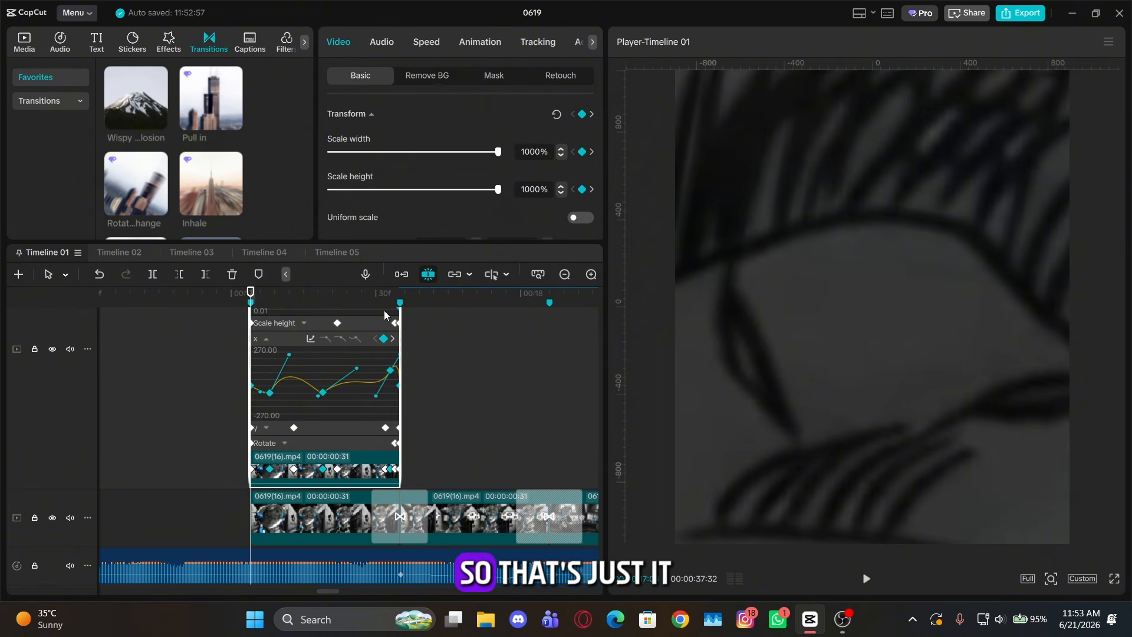
Expand the y position and Rotate curves of the upper 0619(16).mp4 clip and examine their keyframes
{"action": "scroll", "coordinate": [380, 318], "scroll_direction": "down", "scroll_amount": 1}
{"action": "left_click", "coordinate": [327, 407]}
{"action": "left_click_drag", "start_coordinate": [320, 411], "coordinate": [414, 374]}
{"action": "left_click", "coordinate": [333, 425]}
{"action": "left_click_drag", "start_coordinate": [334, 427], "coordinate": [222, 413]}
Copy the x and y position keyframes from the upper 0619(16).mp4 clip onto the clip below and delete the upper clip
{"action": "scroll", "coordinate": [326, 371], "scroll_direction": "up", "scroll_amount": 1}
{"action": "left_click", "coordinate": [295, 515]}
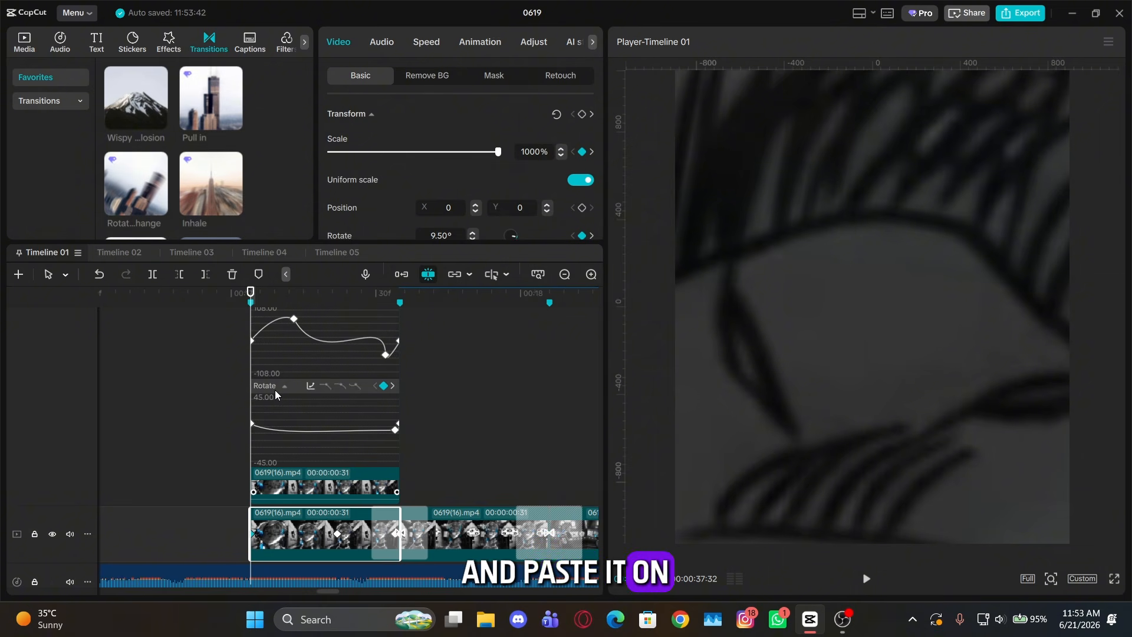
{"action": "key", "text": "ctrl+v"}
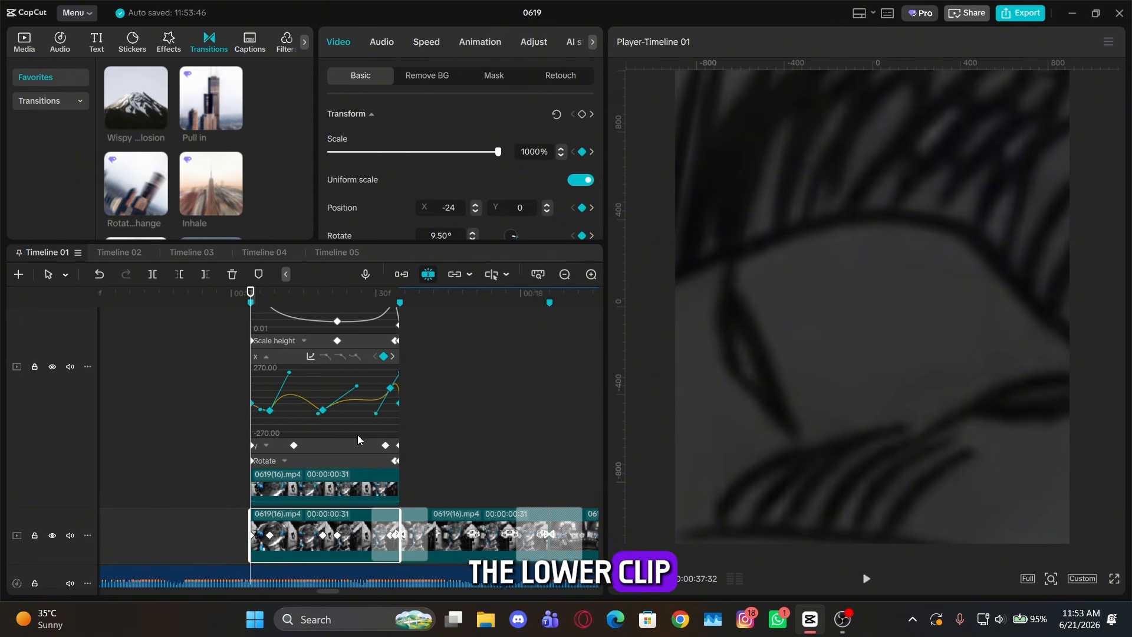
{"action": "left_click", "coordinate": [266, 445]}
{"action": "left_click_drag", "start_coordinate": [347, 446], "coordinate": [375, 405]}
{"action": "key", "text": "ctrl+c"}
{"action": "key", "text": "ctrl+v"}
{"action": "left_click", "coordinate": [334, 486]}
{"action": "key", "text": "Delete"}
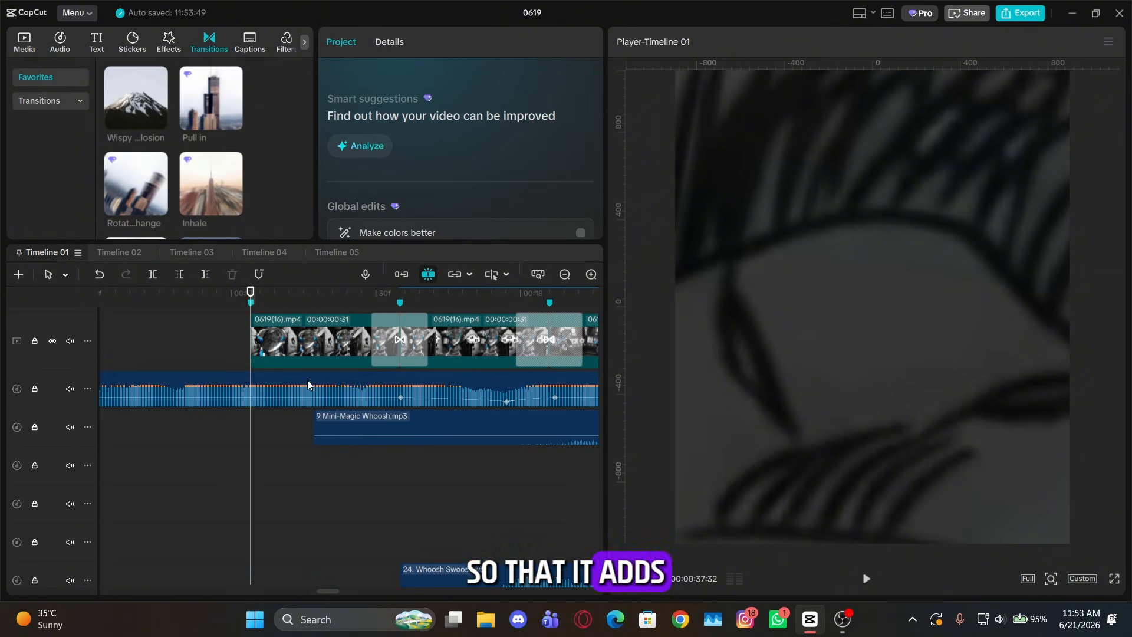
Open the keyframe graphs of the first 0619(16).mp4 clip and go through the values of its x position keyframes
{"action": "left_click", "coordinate": [333, 354]}
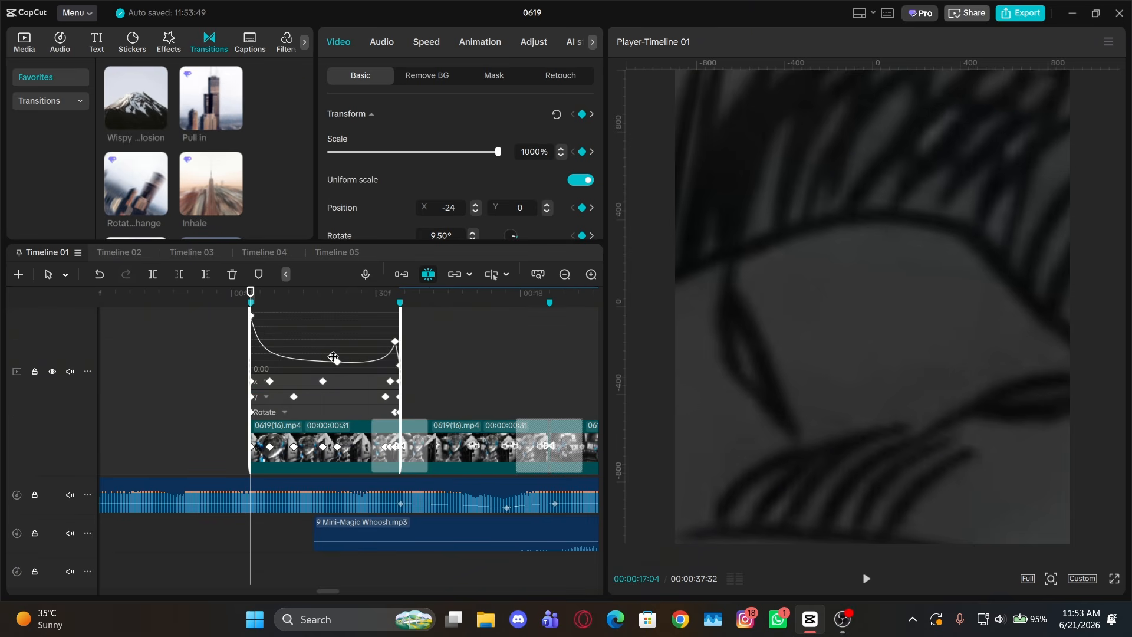
{"action": "scroll", "coordinate": [333, 357], "scroll_direction": "up", "scroll_amount": 2}
{"action": "scroll", "coordinate": [370, 420], "scroll_direction": "up", "scroll_amount": 1}
{"action": "left_click", "coordinate": [377, 430]}
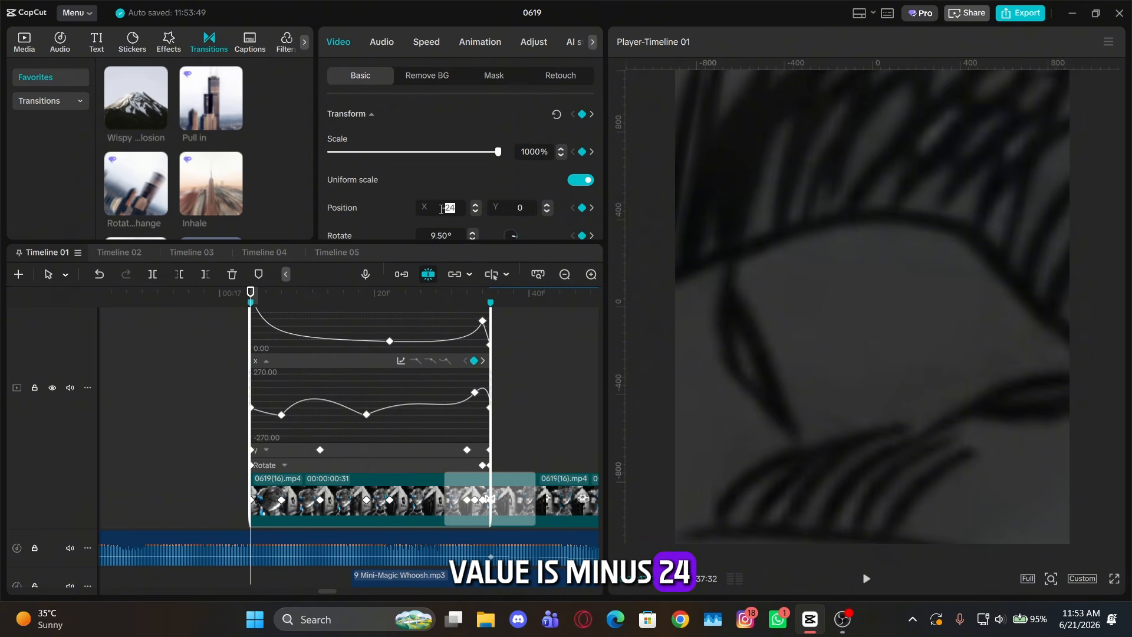
{"action": "left_click", "coordinate": [280, 292]}
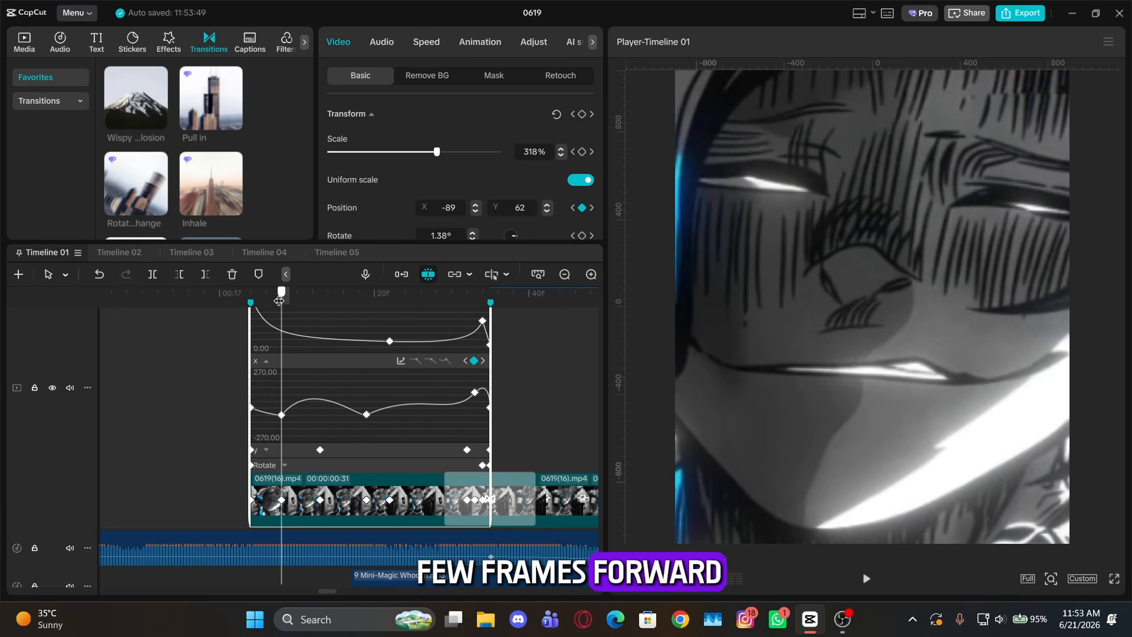
{"action": "left_click", "coordinate": [452, 206]}
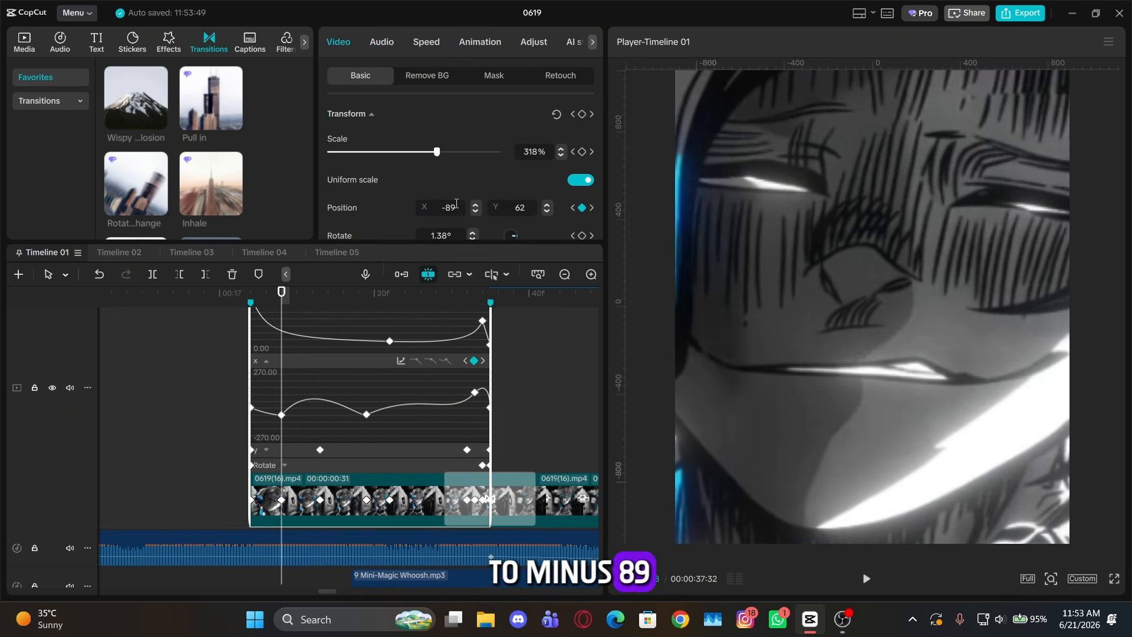
{"action": "left_click", "coordinate": [363, 303]}
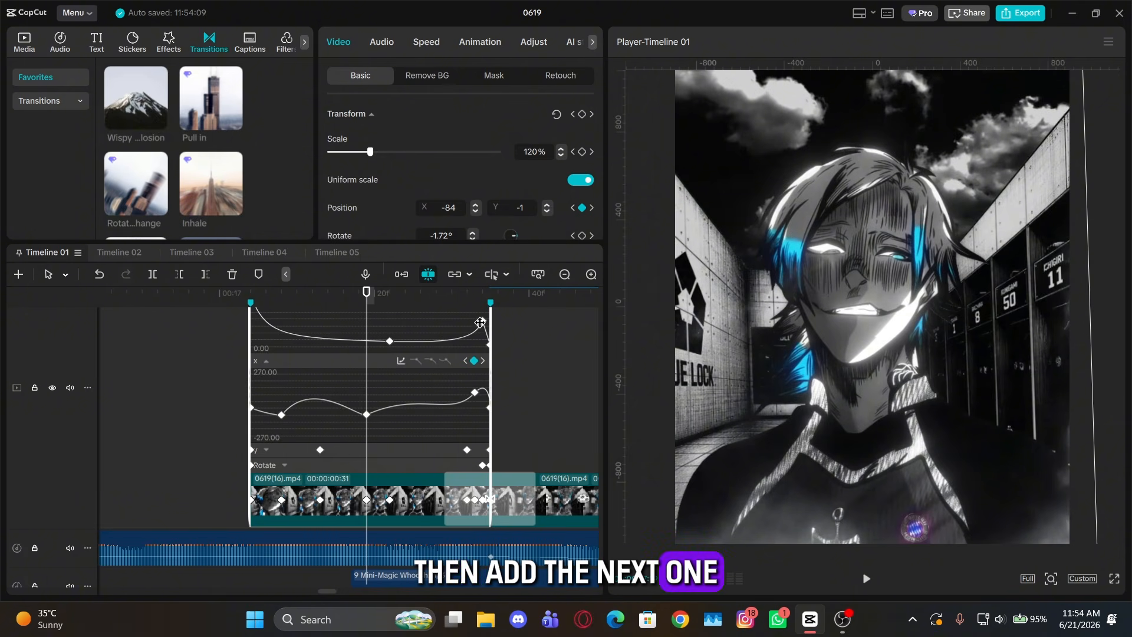
{"action": "left_click", "coordinate": [473, 294]}
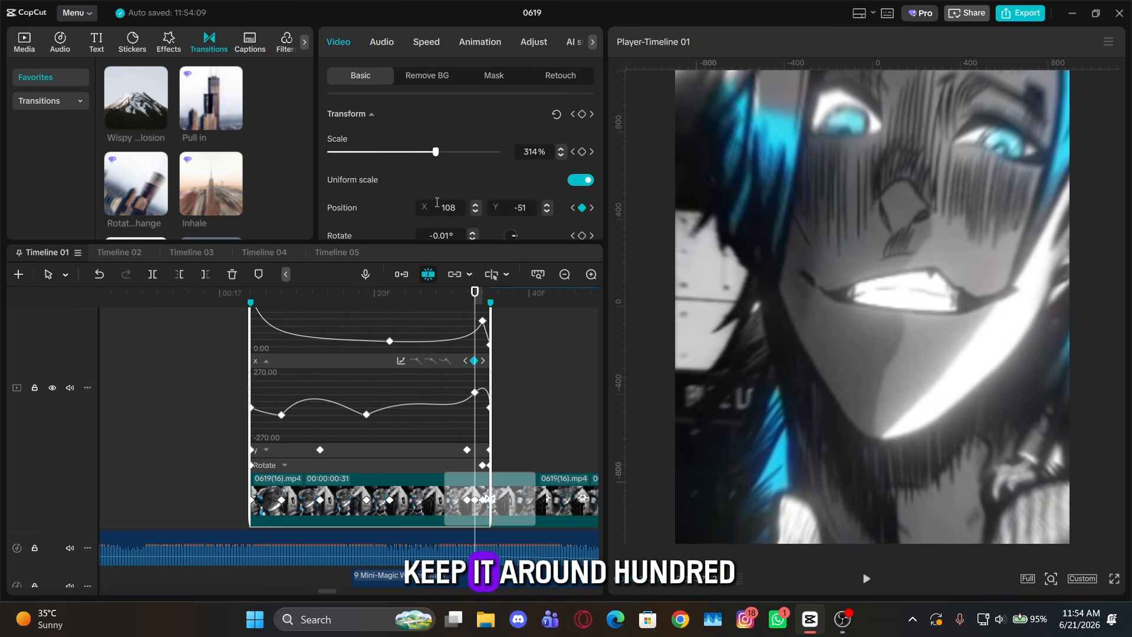
{"action": "left_click_drag", "start_coordinate": [453, 211], "coordinate": [440, 210]}
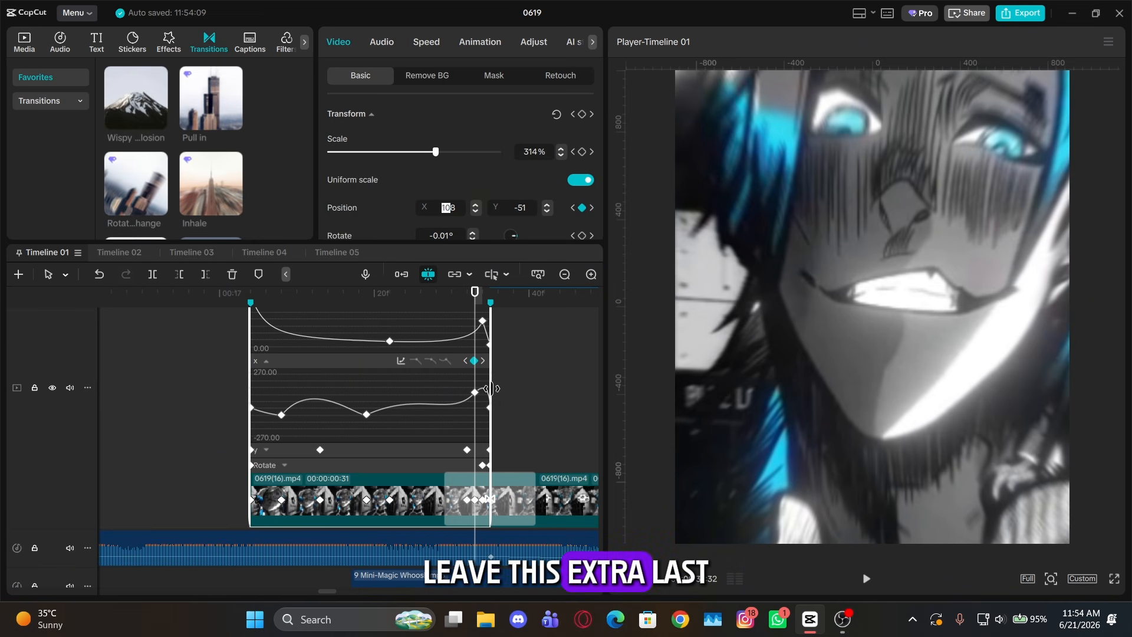
{"action": "key", "text": "Up"}
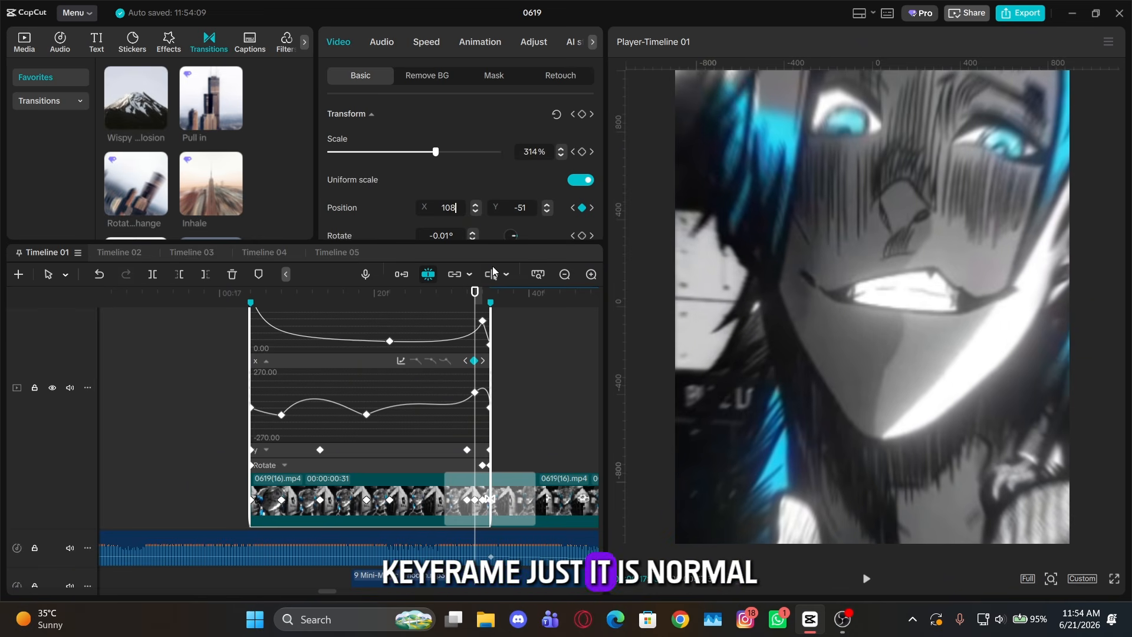
Examine the y position curve of the first 0619(16).mp4 clip and return to its scale curve
{"action": "left_click_drag", "start_coordinate": [475, 293], "coordinate": [340, 312]}
{"action": "left_click", "coordinate": [337, 450]}
{"action": "left_click_drag", "start_coordinate": [337, 449], "coordinate": [277, 383]}
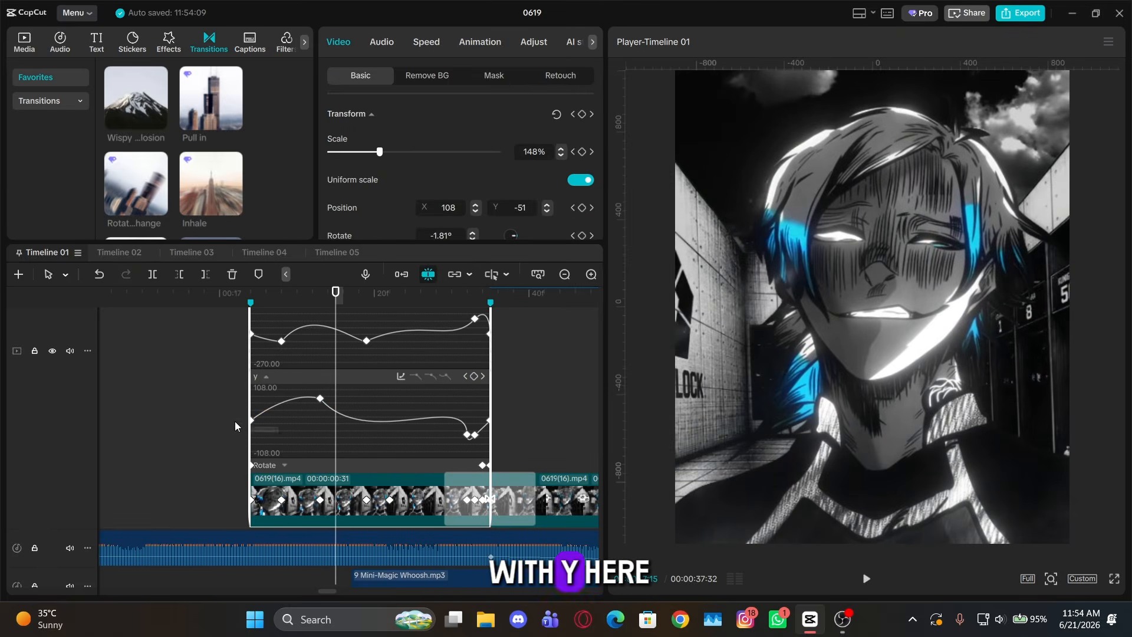
{"action": "left_click_drag", "start_coordinate": [235, 421], "coordinate": [495, 453]}
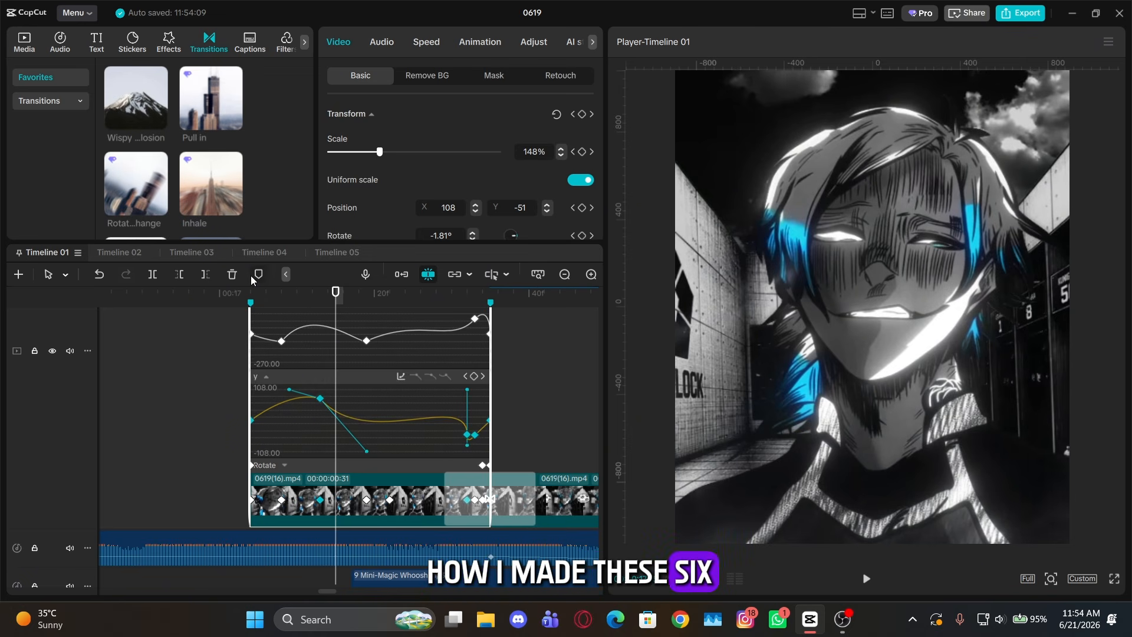
{"action": "left_click_drag", "start_coordinate": [254, 292], "coordinate": [343, 327]}
{"action": "left_click", "coordinate": [306, 379]}
{"action": "left_click", "coordinate": [291, 357]}
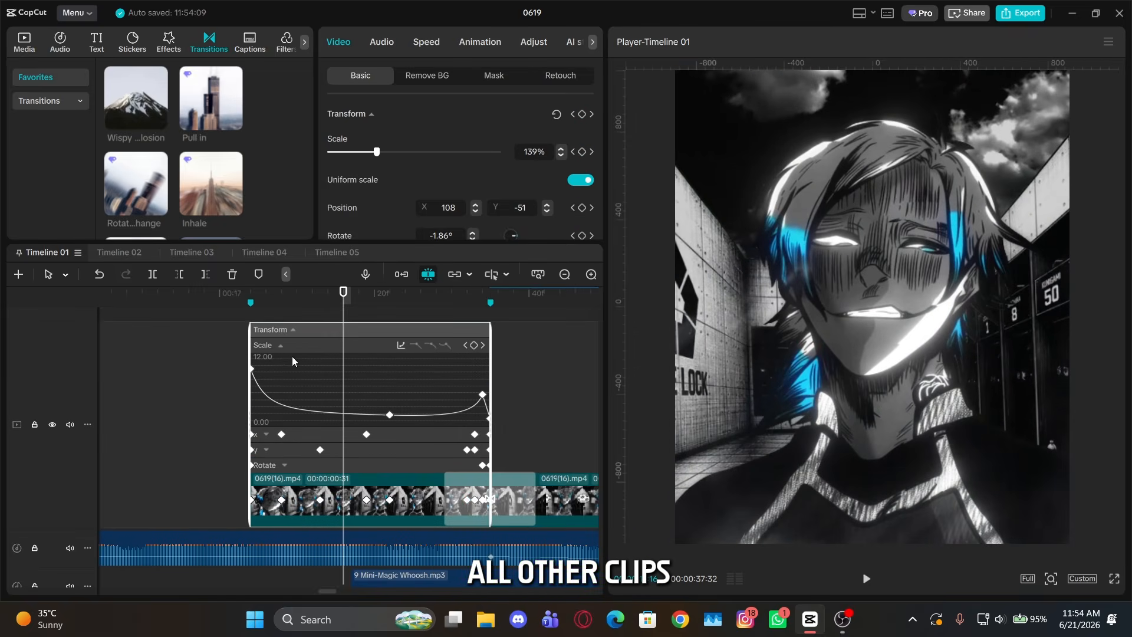
Expand the Rotate curve of the first 0619(16).mp4 clip and review the rotation from the clip's start onward
{"action": "key", "text": "Up"}
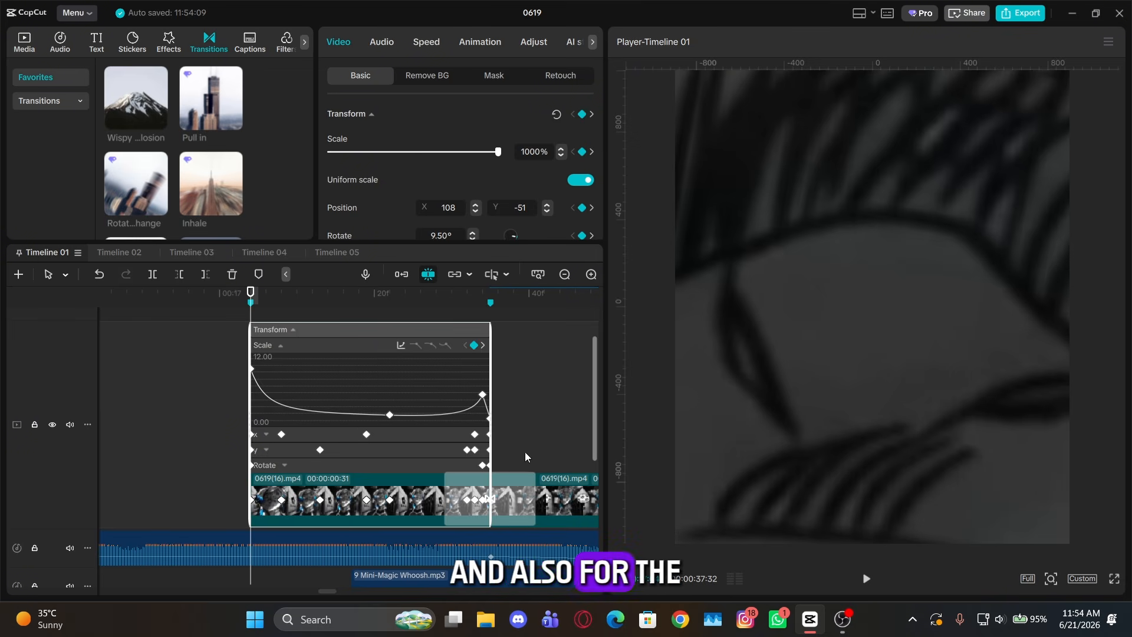
{"action": "key", "text": "Up"}
{"action": "key", "text": "Down"}
{"action": "key", "text": "Down"}
{"action": "left_click", "coordinate": [387, 463]}
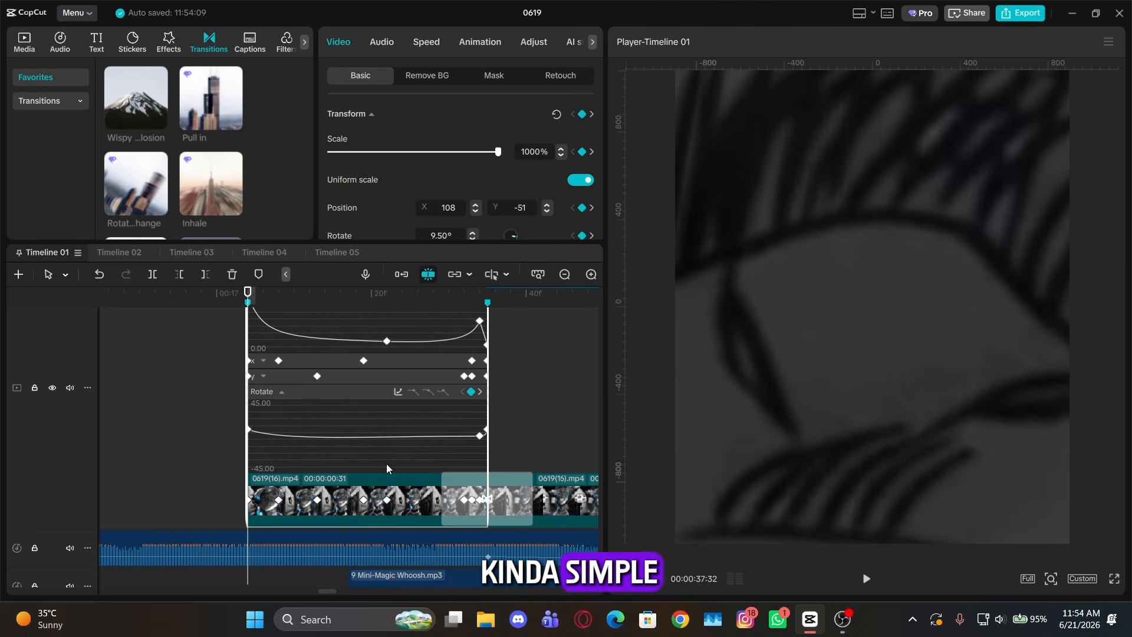
{"action": "left_click_drag", "start_coordinate": [418, 394], "coordinate": [563, 396]}
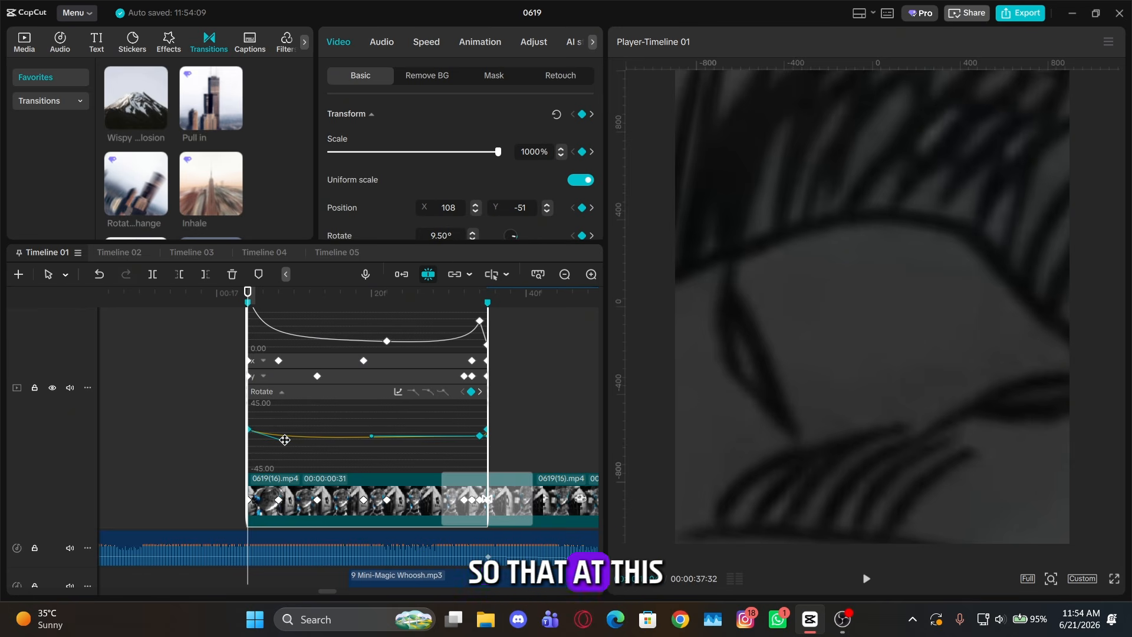
{"action": "left_click", "coordinate": [309, 469]}
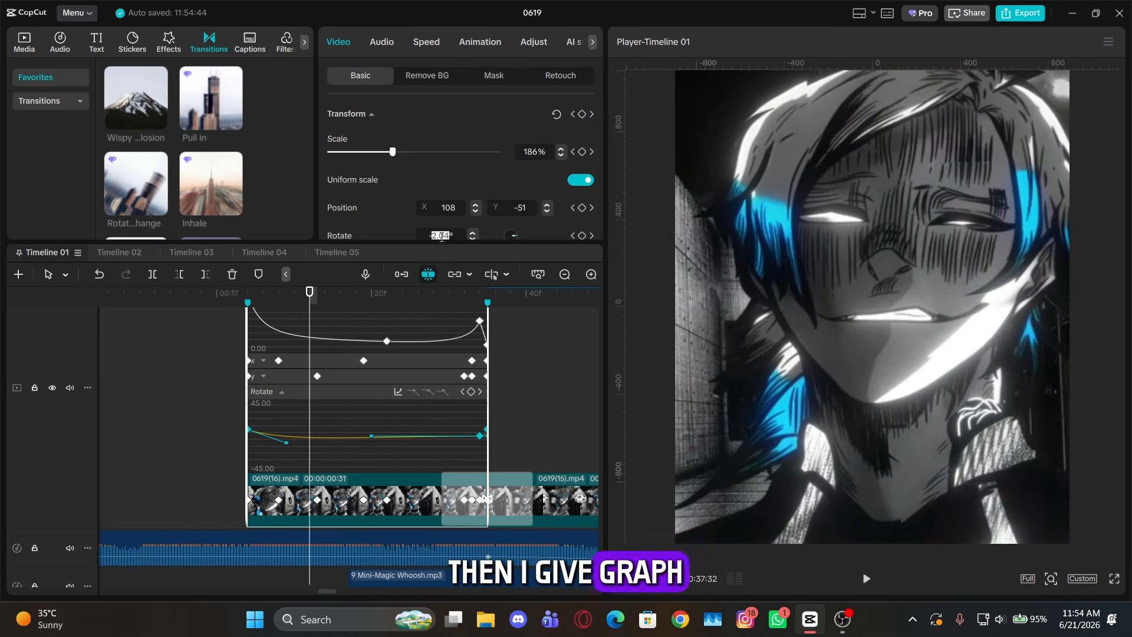
{"action": "left_click", "coordinate": [373, 307]}
{"action": "left_click", "coordinate": [397, 306]}
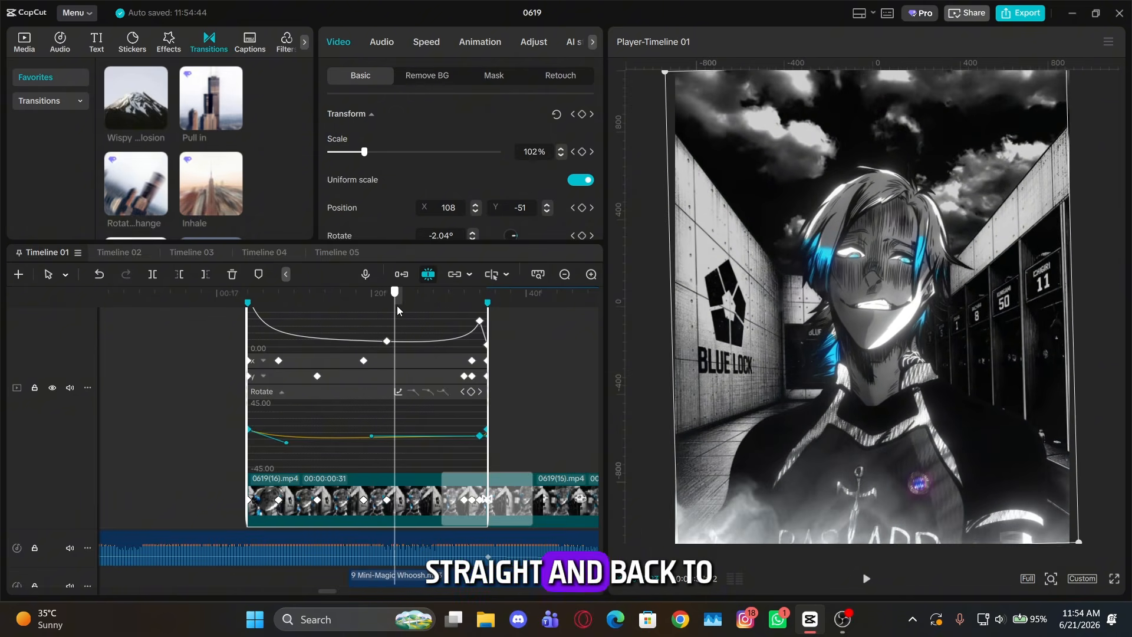
{"action": "left_click_drag", "start_coordinate": [397, 306], "coordinate": [439, 305]}
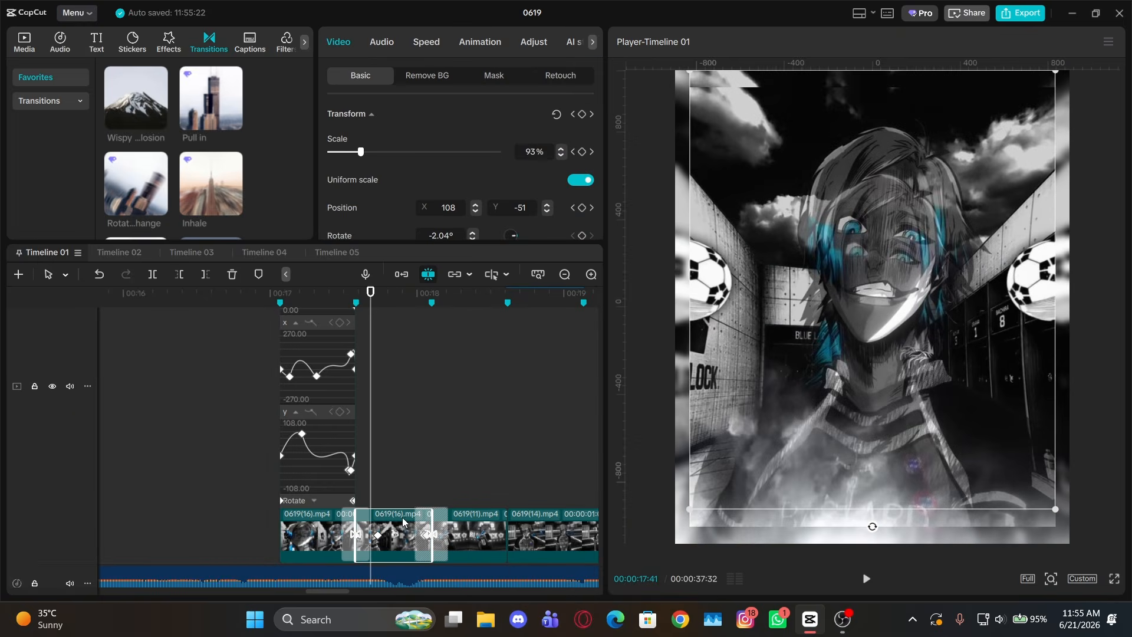
Select the main-track 0619(14).mp4 clip and step through its frames to examine the existing rotation and movement
{"action": "left_click", "coordinate": [533, 518]}
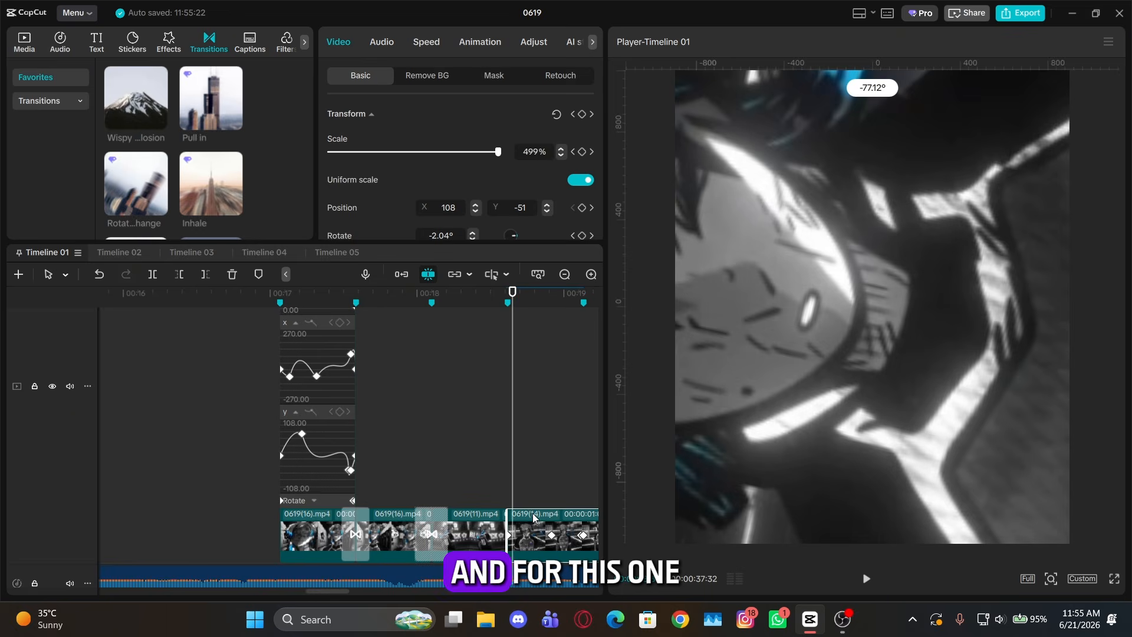
{"action": "key", "text": "Right"}
{"action": "key", "text": "Right"}
{"action": "key", "text": "Right"}
{"action": "key", "text": "Right"}
{"action": "key", "text": "Right"}
{"action": "key", "text": "Right"}
{"action": "key", "text": "Right"}
{"action": "key", "text": "Right"}
{"action": "key", "text": "Right"}
{"action": "key", "text": "Right"}
{"action": "key", "text": "Right"}
{"action": "key", "text": "Right"}
{"action": "key", "text": "Right"}
{"action": "key", "text": "Right"}
{"action": "key", "text": "Right"}
{"action": "key", "text": "Right"}
{"action": "key", "text": "Right"}
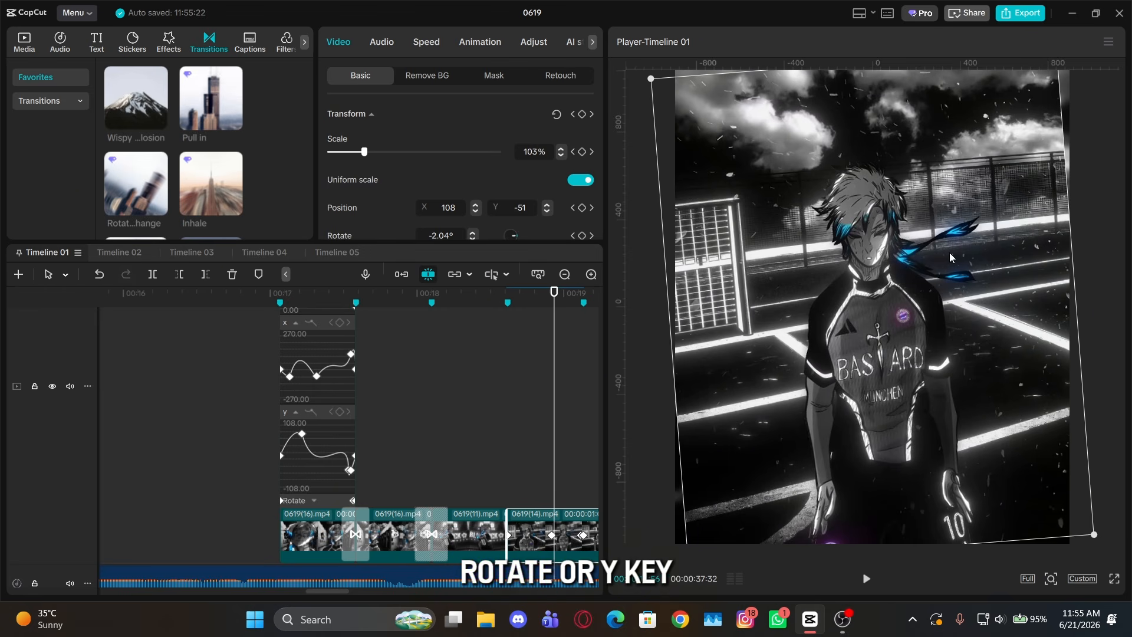
{"action": "key", "text": "Right"}
{"action": "key", "text": "Right"}
{"action": "key", "text": "Right"}
{"action": "key", "text": "Right"}
{"action": "key", "text": "Right"}
{"action": "key", "text": "Right"}
{"action": "key", "text": "Right"}
{"action": "key", "text": "Right"}
{"action": "key", "text": "Right"}
{"action": "key", "text": "Right"}
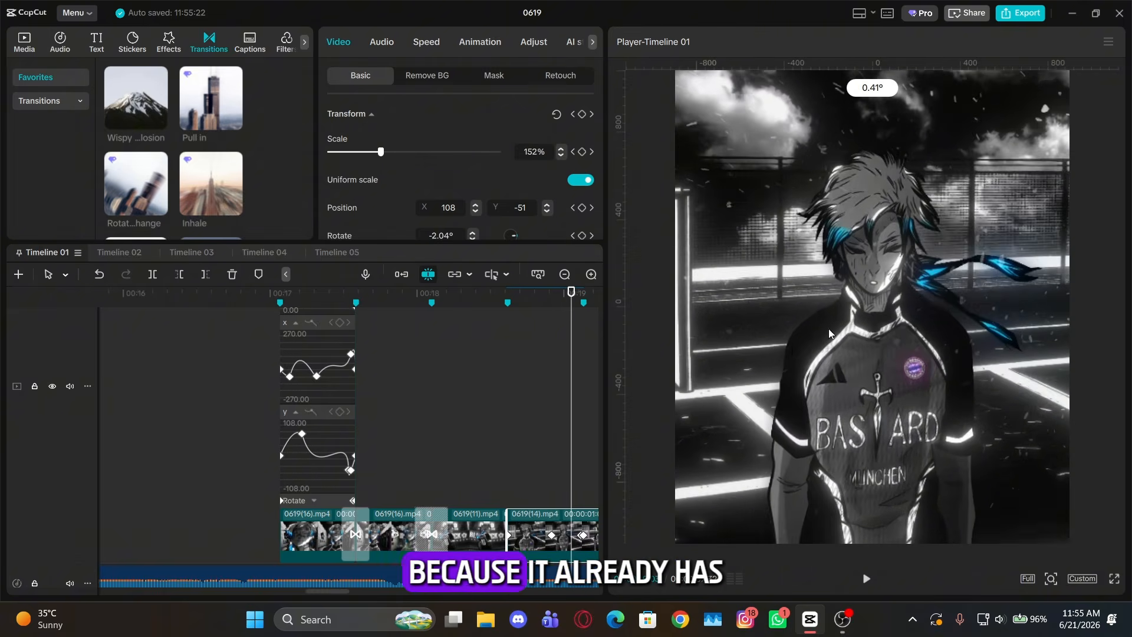
{"action": "key", "text": "Up"}
{"action": "key", "text": "Up"}
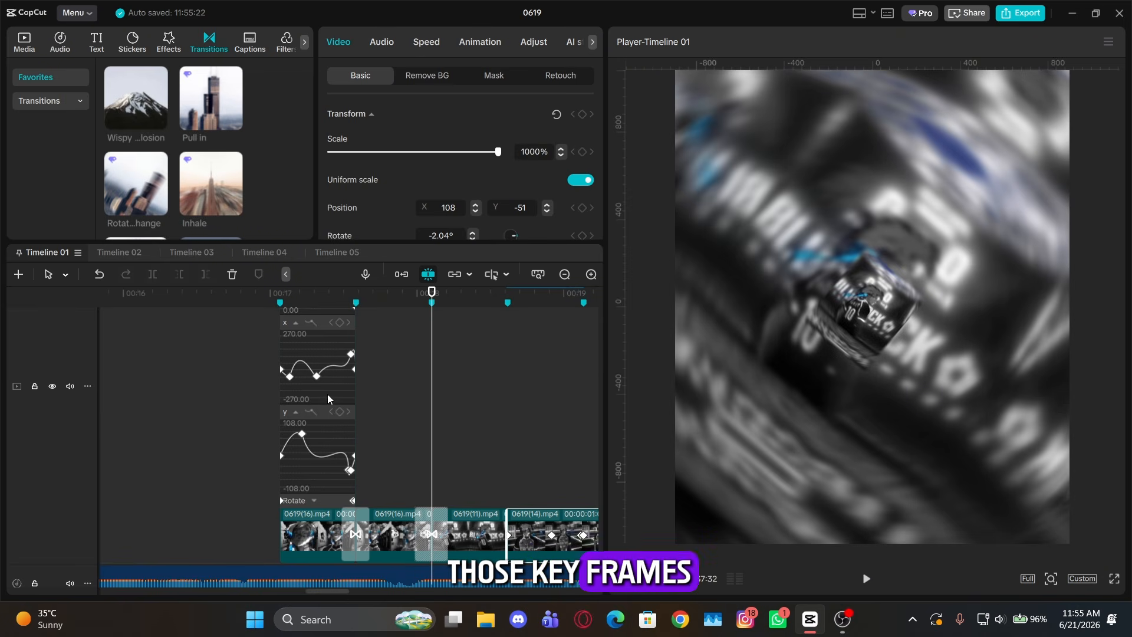
Copy the overlay 0619(14).mp4 clip's x position keyframes to the start of the 0619(14).mp4 clip below it
{"action": "left_click_drag", "start_coordinate": [282, 392], "coordinate": [444, 316]}
{"action": "scroll", "coordinate": [514, 469], "scroll_direction": "up", "scroll_amount": 1}
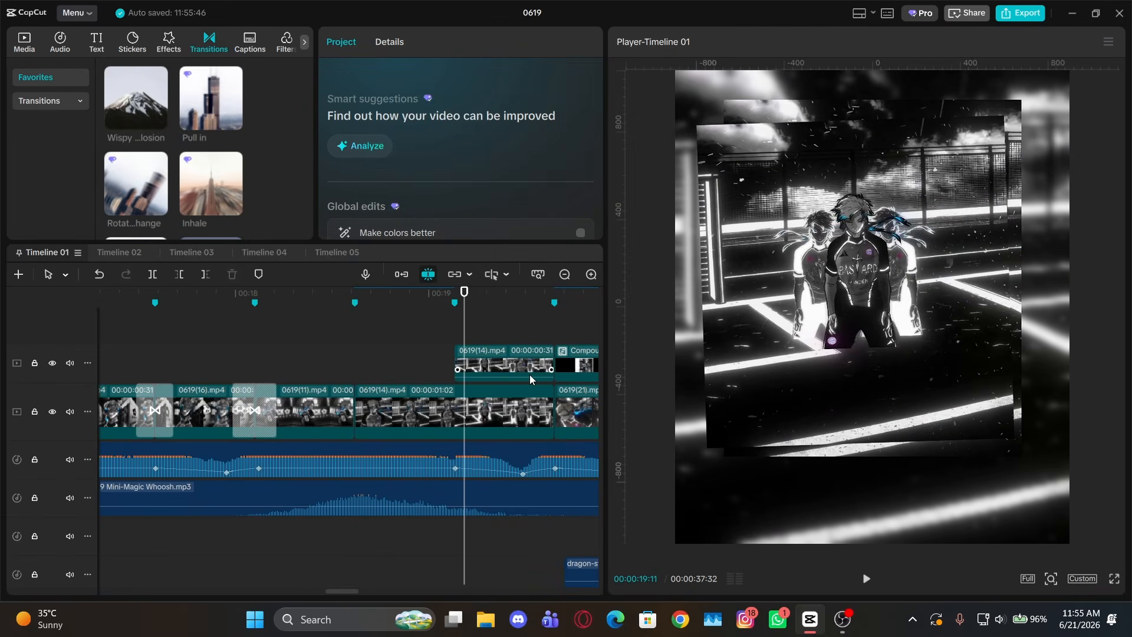
{"action": "left_click", "coordinate": [530, 374]}
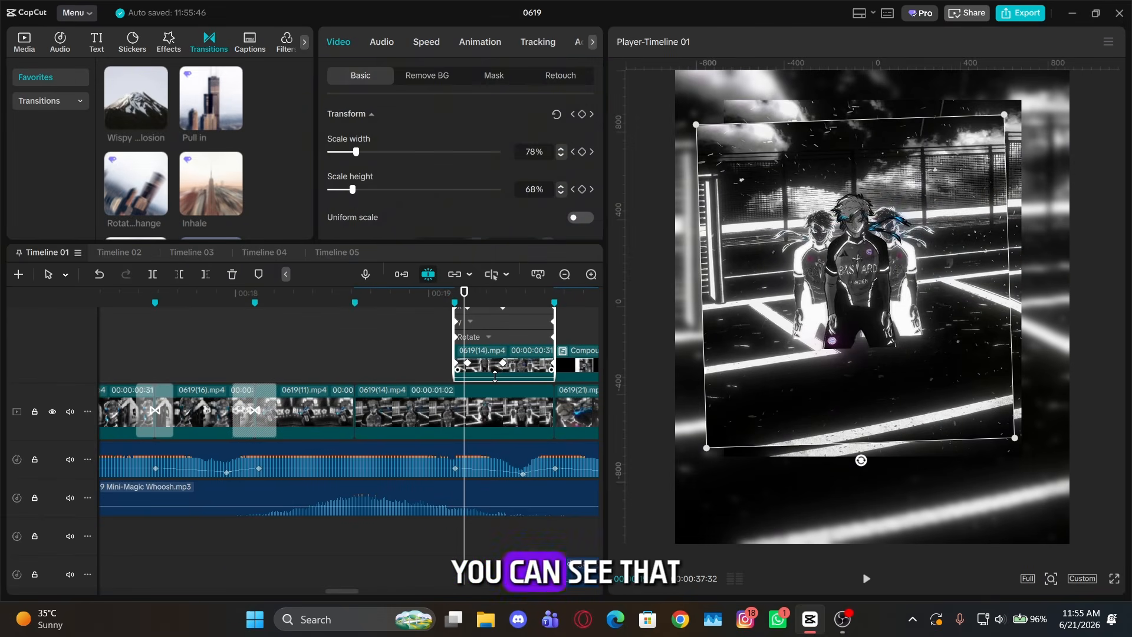
{"action": "scroll", "coordinate": [507, 374], "scroll_direction": "up", "scroll_amount": 5}
{"action": "scroll", "coordinate": [538, 369], "scroll_direction": "up", "scroll_amount": 1}
{"action": "left_click", "coordinate": [556, 394]}
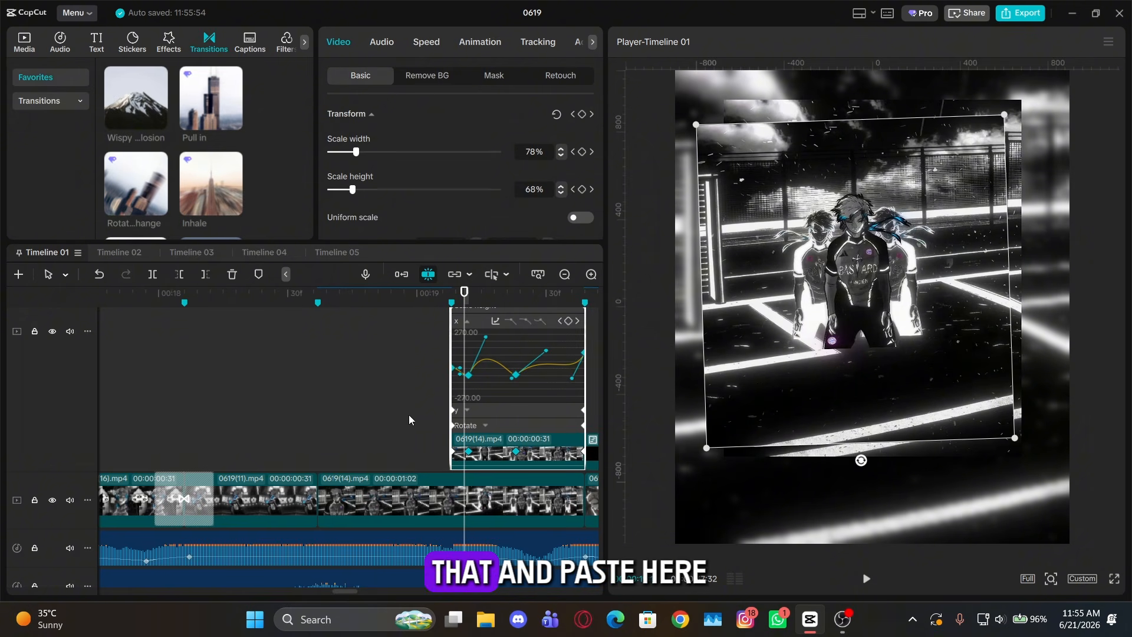
{"action": "left_click", "coordinate": [319, 416]}
{"action": "left_click", "coordinate": [362, 497]}
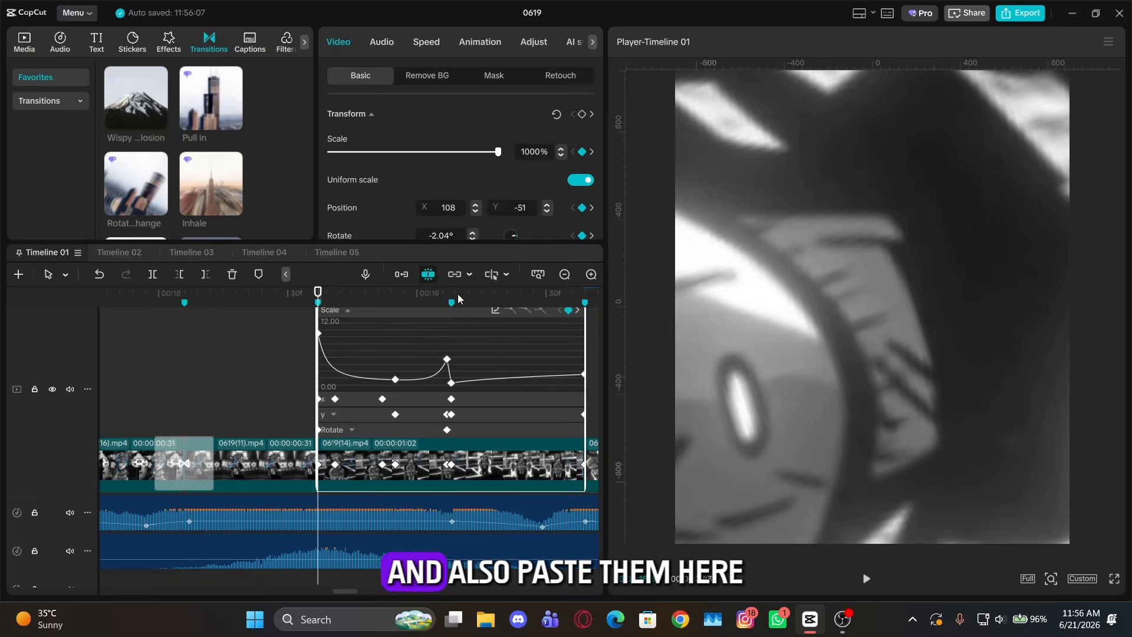
Paste the copied x position keyframes at the second beat of the 0619(14).mp4 clip
{"action": "left_click", "coordinate": [455, 296]}
{"action": "left_click", "coordinate": [440, 402]}
{"action": "left_click", "coordinate": [442, 313]}
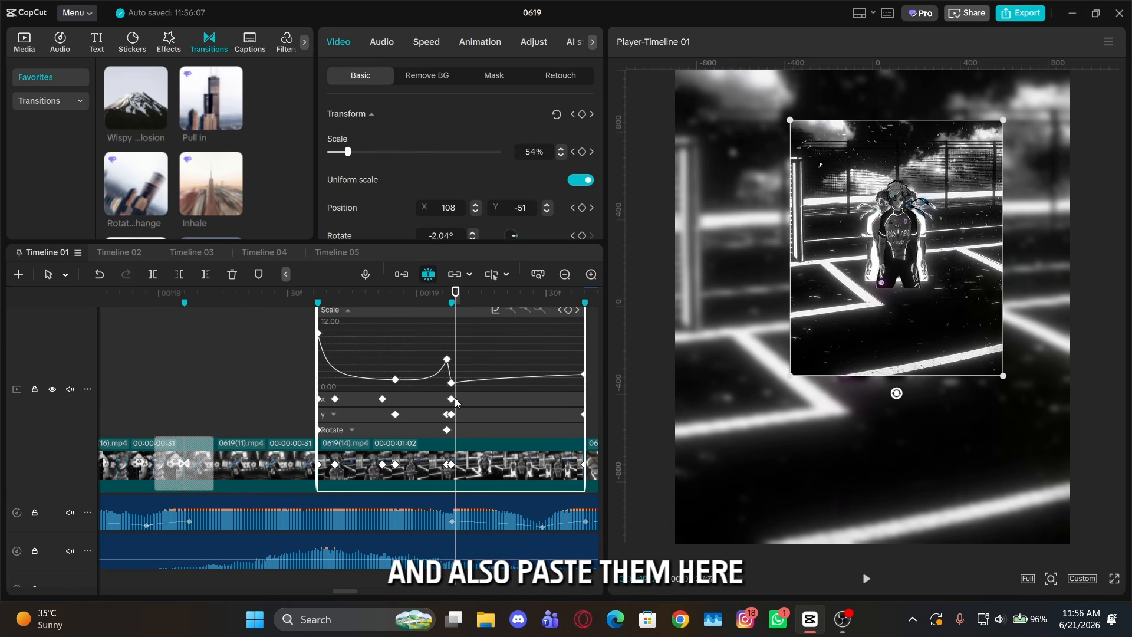
{"action": "left_click_drag", "start_coordinate": [451, 399], "coordinate": [447, 400]}
{"action": "left_click", "coordinate": [470, 415]}
{"action": "key", "text": "ctrl+v"}
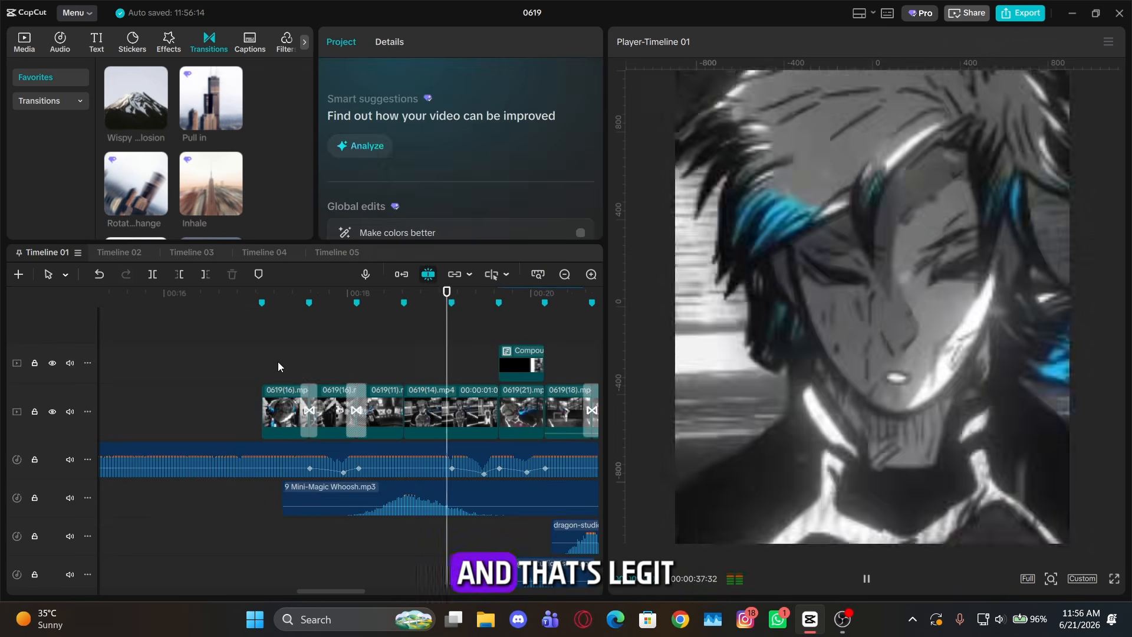
Play back the beat-synced clips through the 0619(14).mp4 clip to check the shake motion
{"action": "left_click", "coordinate": [278, 362]}
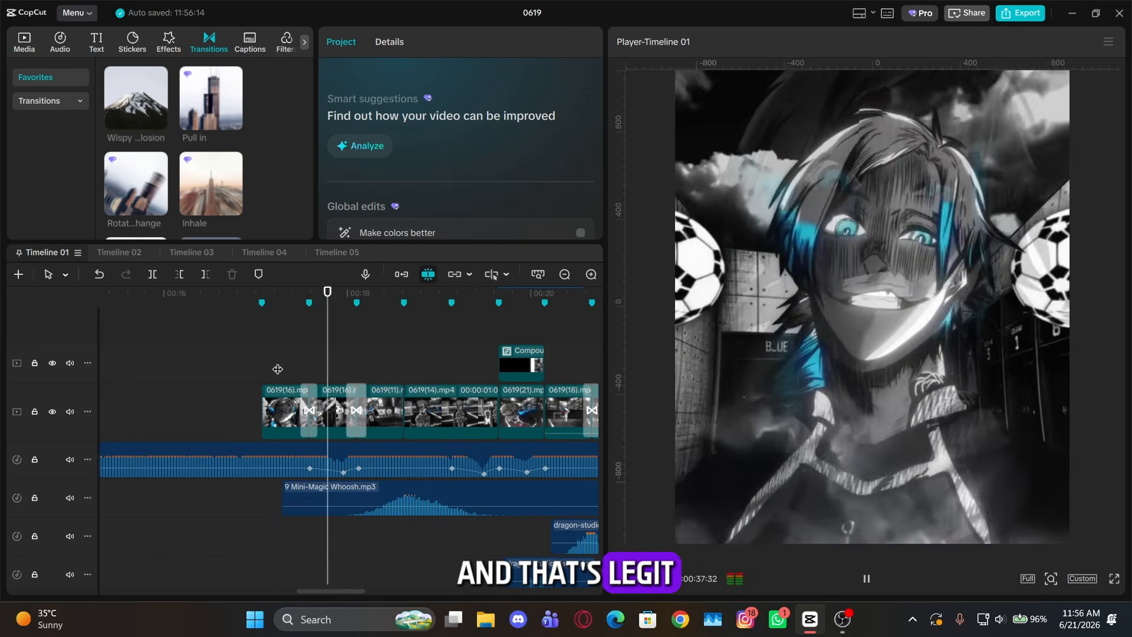
{"action": "left_click", "coordinate": [329, 348]}
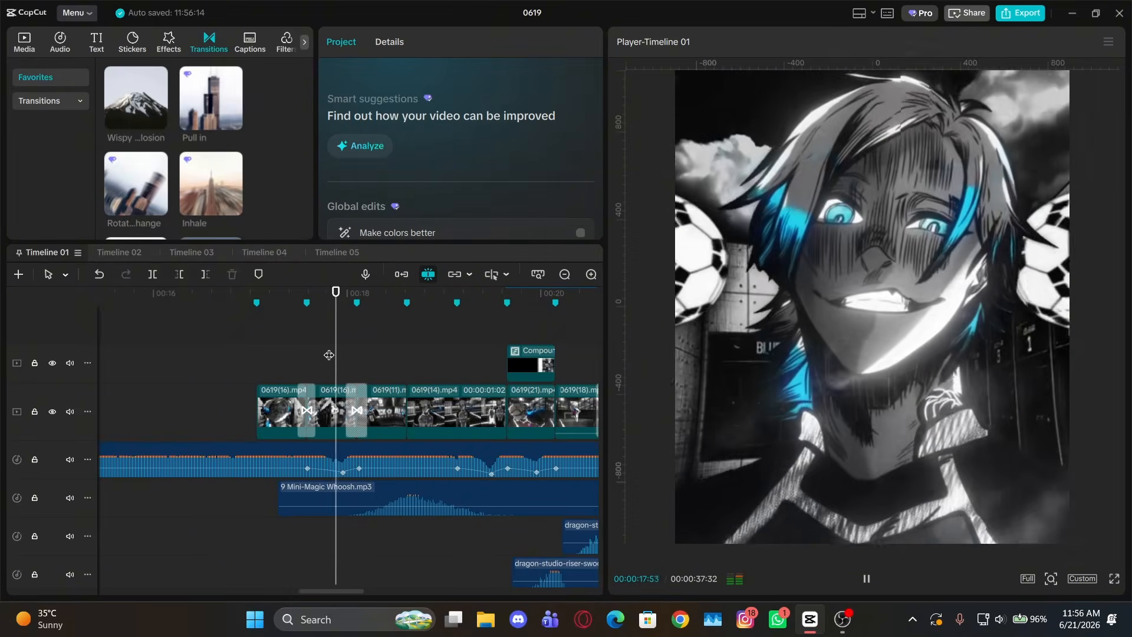
{"action": "key", "text": "space"}
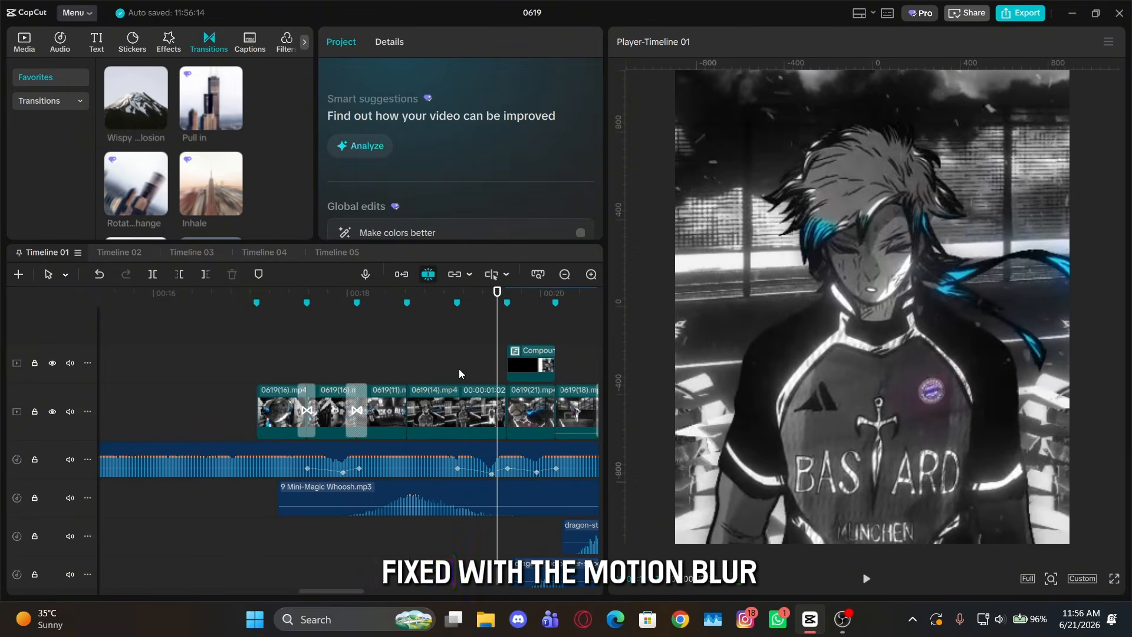
Combine the photo frame overlay and the 0619(21).mp4 clip beneath it into one compound clip
{"action": "scroll", "coordinate": [459, 369], "scroll_direction": "right", "scroll_amount": 3}
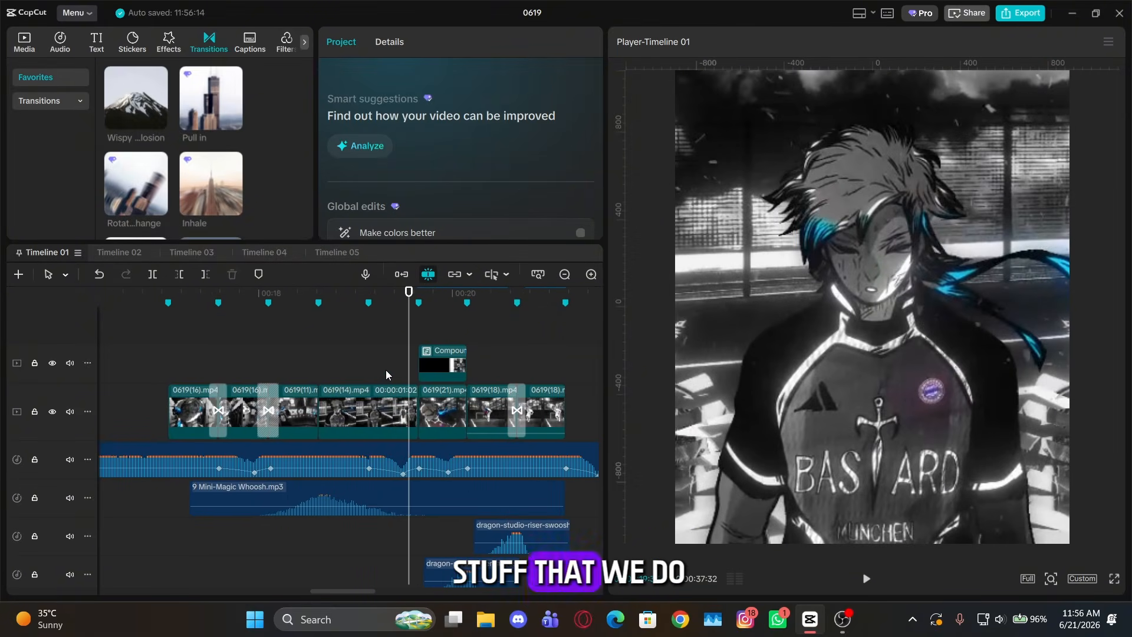
{"action": "scroll", "coordinate": [382, 356], "scroll_direction": "up", "scroll_amount": 2, "text": "ctrl"}
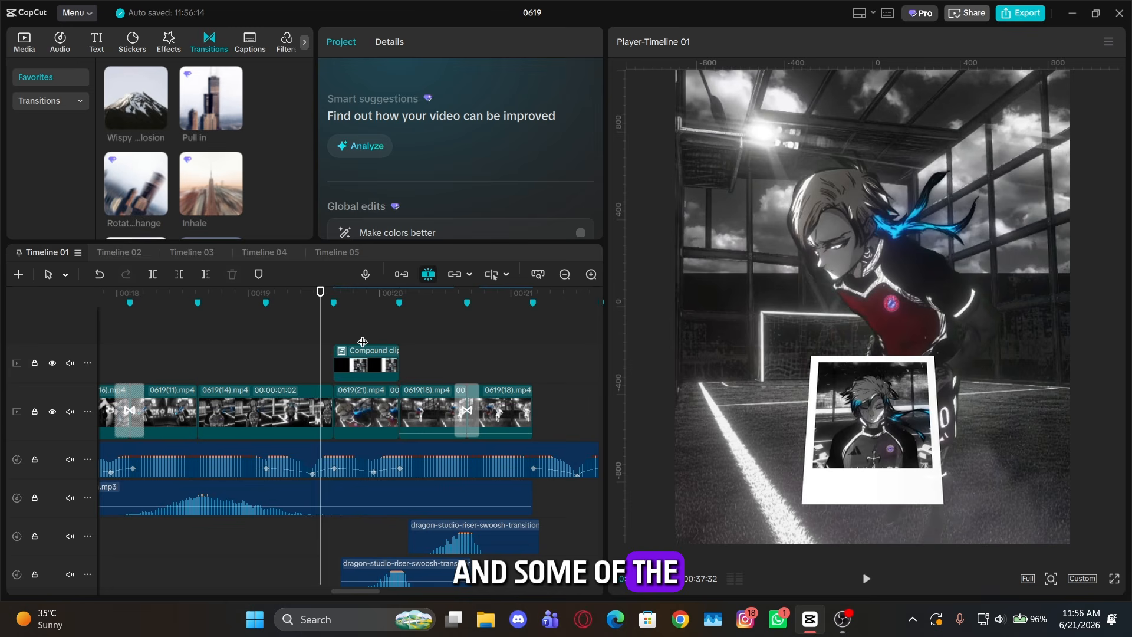
{"action": "left_click", "coordinate": [363, 342]}
{"action": "left_click_drag", "start_coordinate": [384, 331], "coordinate": [378, 393]}
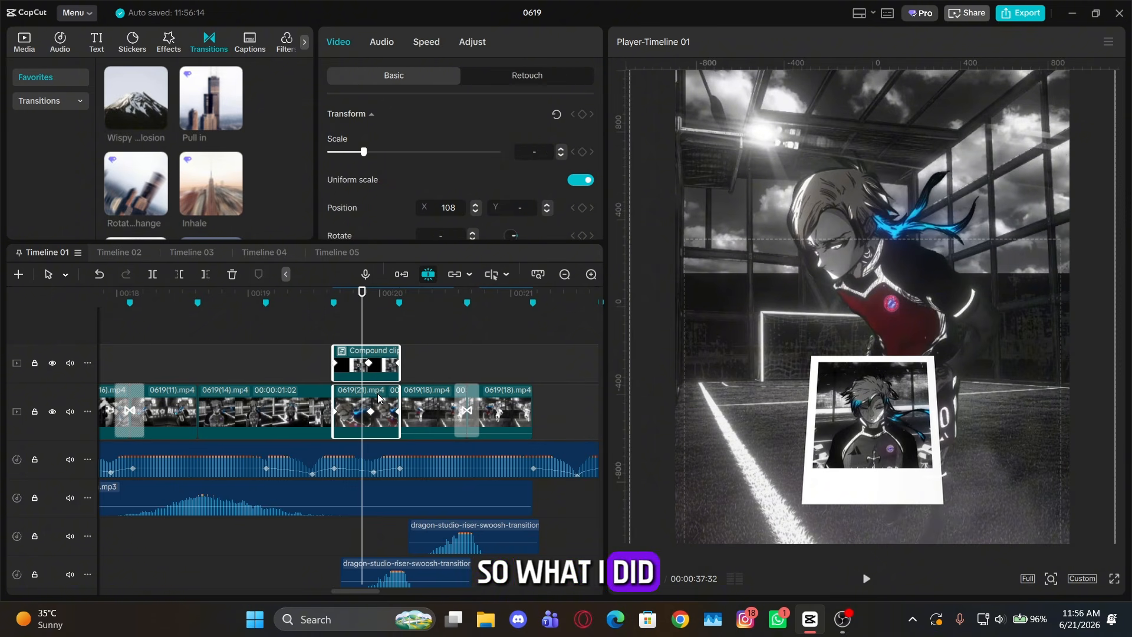
{"action": "left_click_drag", "start_coordinate": [379, 338], "coordinate": [385, 418]}
{"action": "key", "text": "alt+g"}
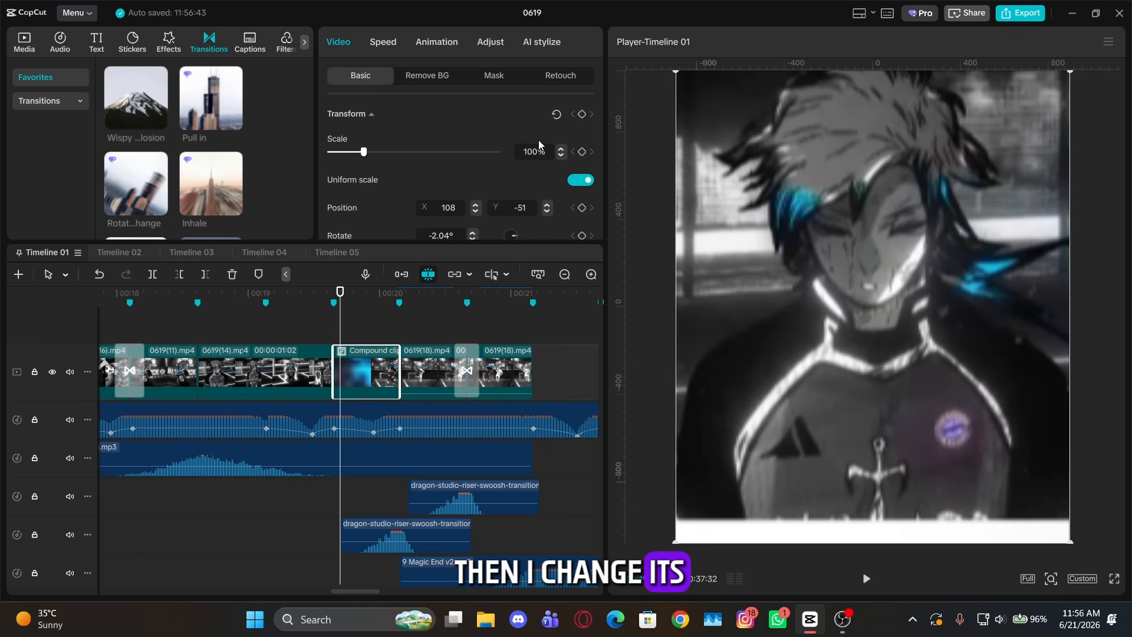
Set the new compound clip's scale to 107%
{"action": "left_click", "coordinate": [533, 152]}
{"action": "key", "text": "Up"}
{"action": "key", "text": "Up"}
{"action": "key", "text": "Up"}
{"action": "key", "text": "Up"}
{"action": "key", "text": "Up"}
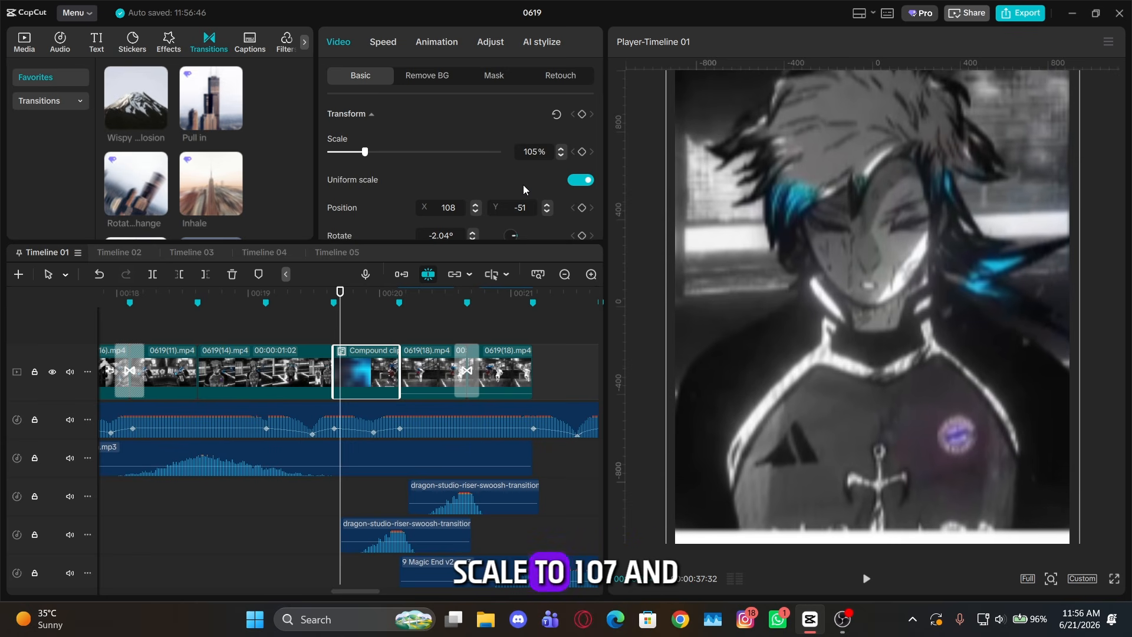
{"action": "key", "text": "Up"}
{"action": "key", "text": "Up"}
{"action": "scroll", "coordinate": [386, 340], "scroll_direction": "down", "scroll_amount": 3}
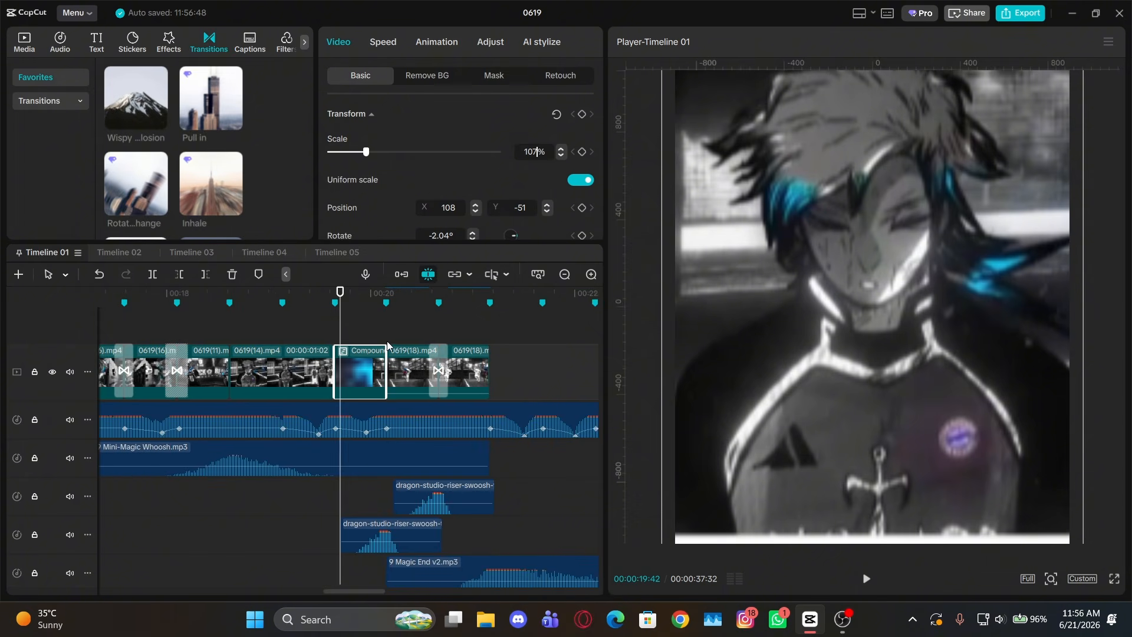
{"action": "scroll", "coordinate": [359, 370], "scroll_direction": "down", "scroll_amount": 1}
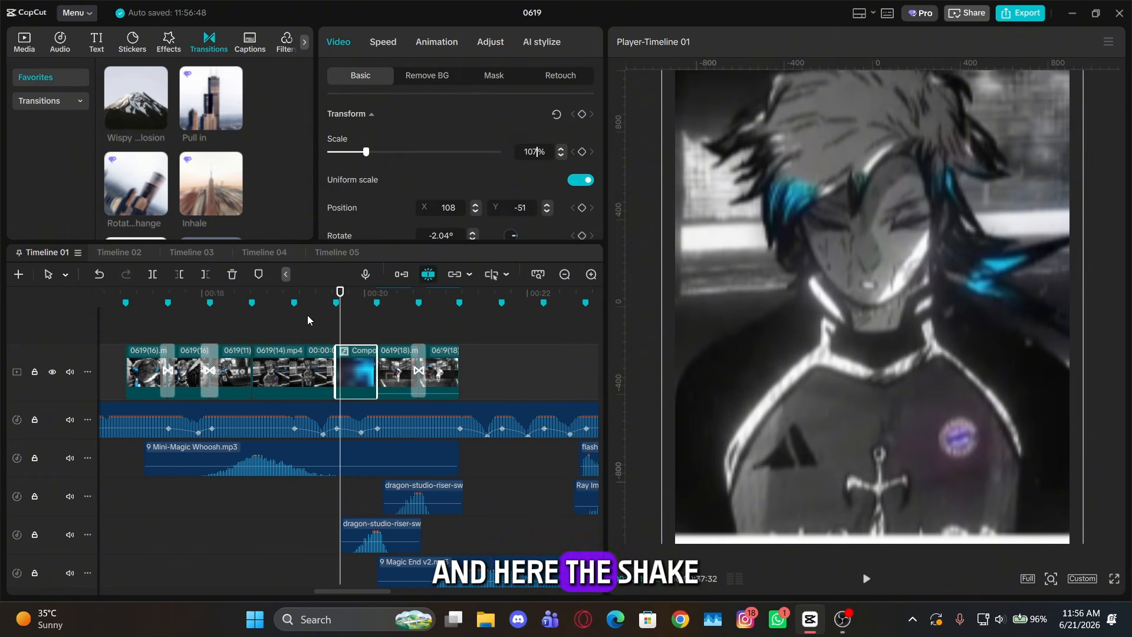
{"action": "left_click", "coordinate": [356, 335]}
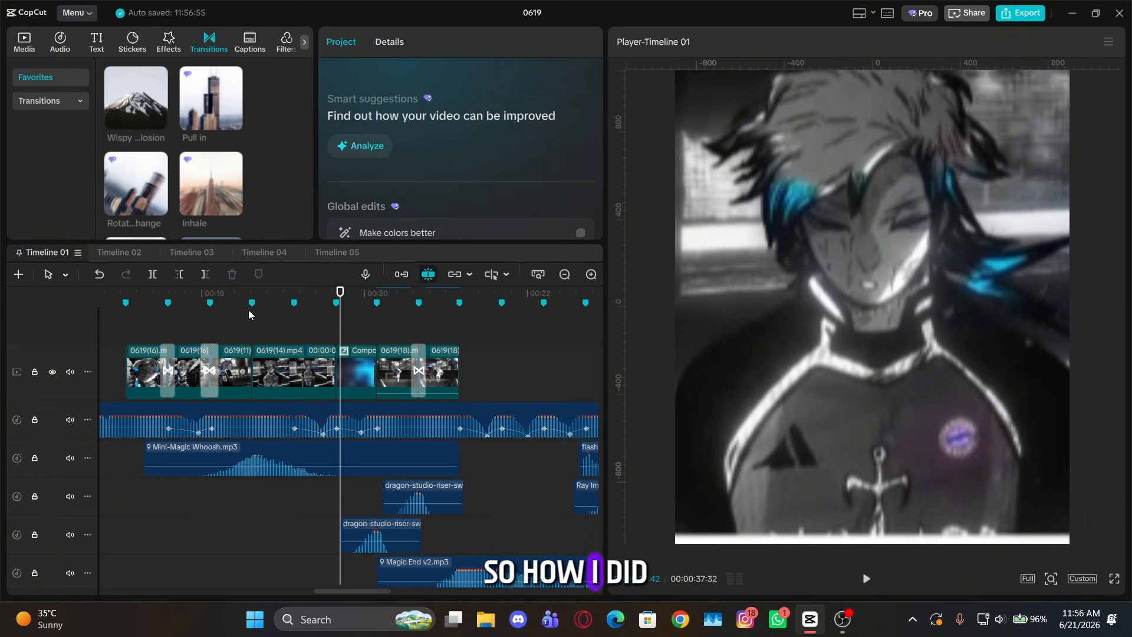
Copy the x and y position keyframes of Compound clip3 in Timeline 03 onto the new compound clip in Timeline 01
{"action": "left_click", "coordinate": [120, 252]}
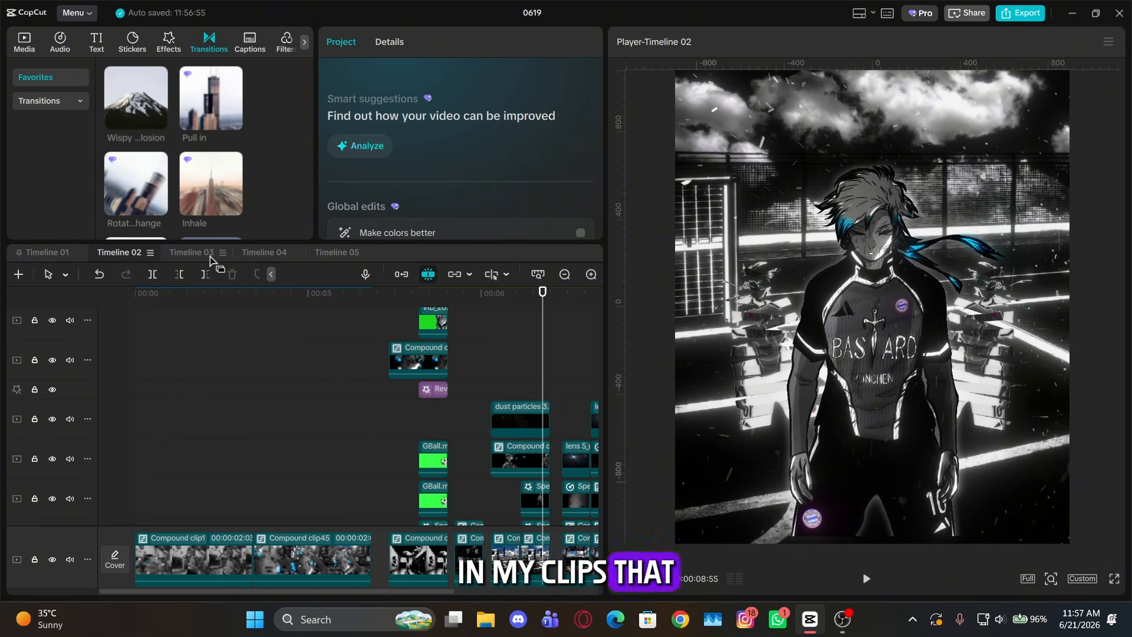
{"action": "left_click", "coordinate": [210, 257]}
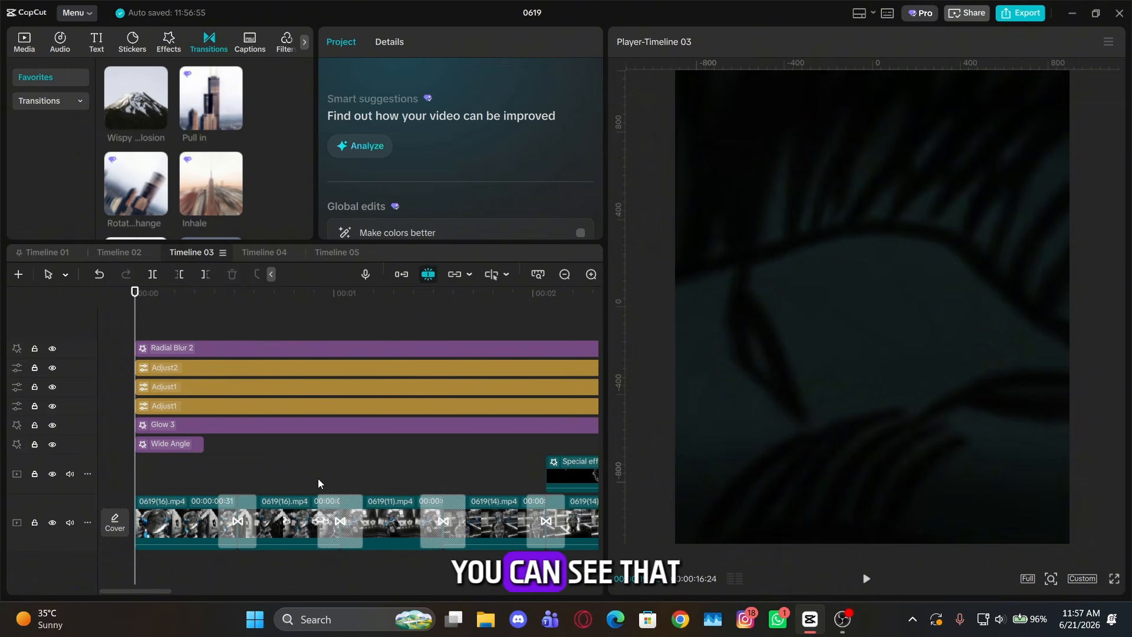
{"action": "left_click", "coordinate": [470, 501]}
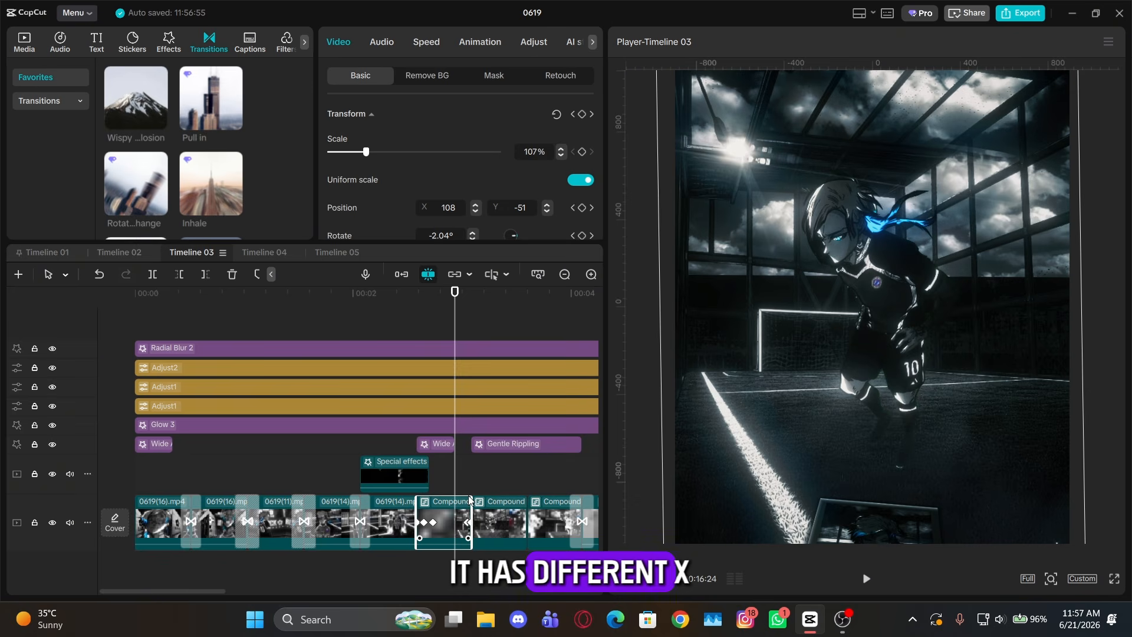
{"action": "key", "text": "alt+k"}
{"action": "scroll", "coordinate": [583, 464], "scroll_direction": "up", "scroll_amount": 4}
{"action": "left_click_drag", "start_coordinate": [411, 450], "coordinate": [328, 398]}
{"action": "left_click", "coordinate": [437, 474]}
{"action": "left_click_drag", "start_coordinate": [437, 472], "coordinate": [623, 400]}
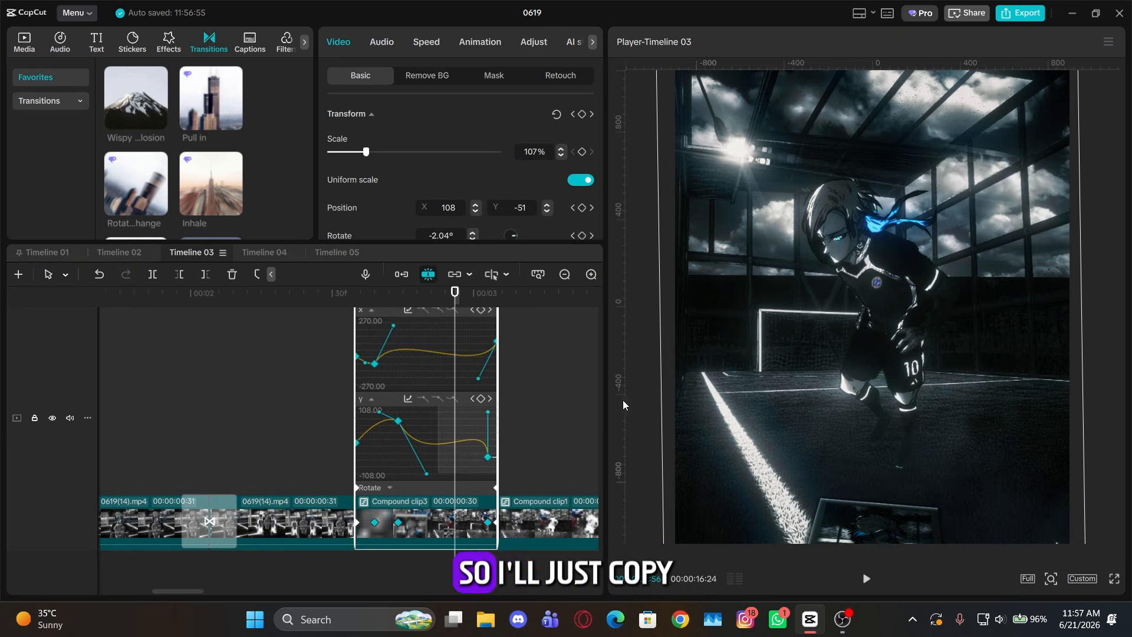
{"action": "key", "text": "alt+k"}
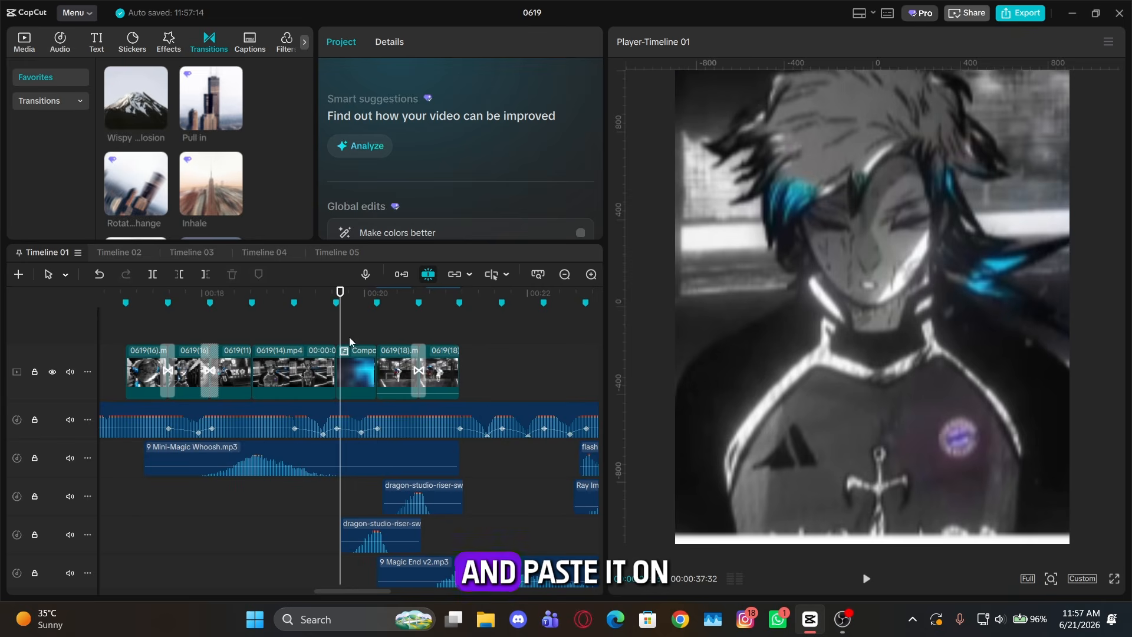
{"action": "left_click", "coordinate": [354, 360]}
{"action": "key", "text": "ctrl+v"}
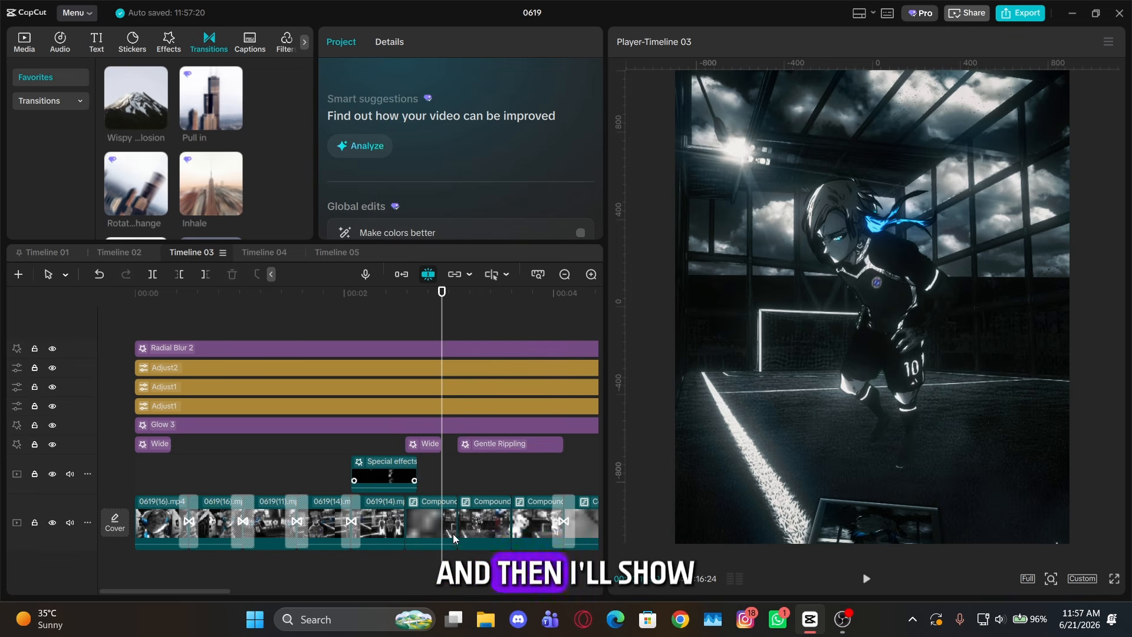
Copy the Rotate keyframes of Compound clip3 in Timeline 03 onto the start of the new compound clip in Timeline 01
{"action": "left_click", "coordinate": [453, 532]}
{"action": "key", "text": "alt+k"}
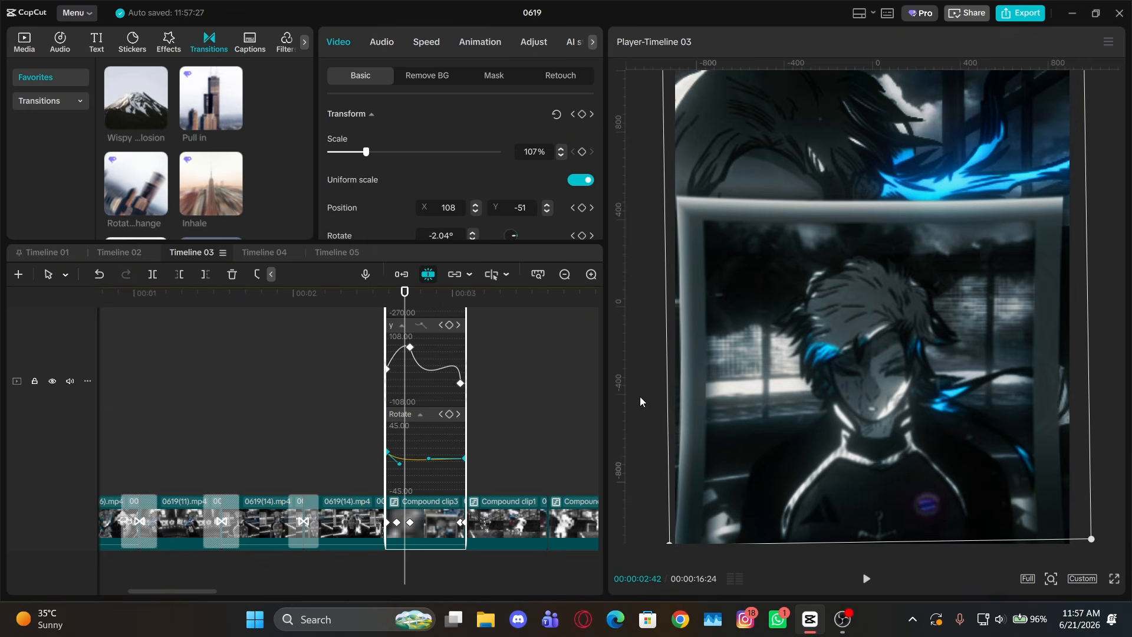
{"action": "key", "text": "alt+k"}
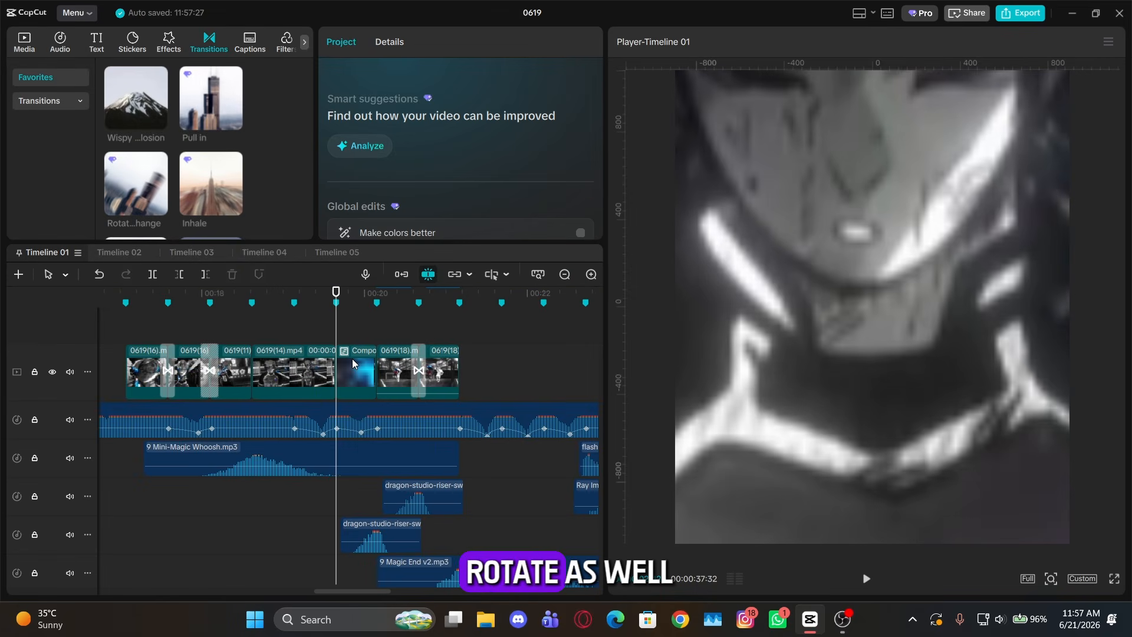
{"action": "left_click", "coordinate": [352, 358]}
Enable the canvas for the compound clip with a Blur background
{"action": "scroll", "coordinate": [505, 175], "scroll_direction": "down", "scroll_amount": 3}
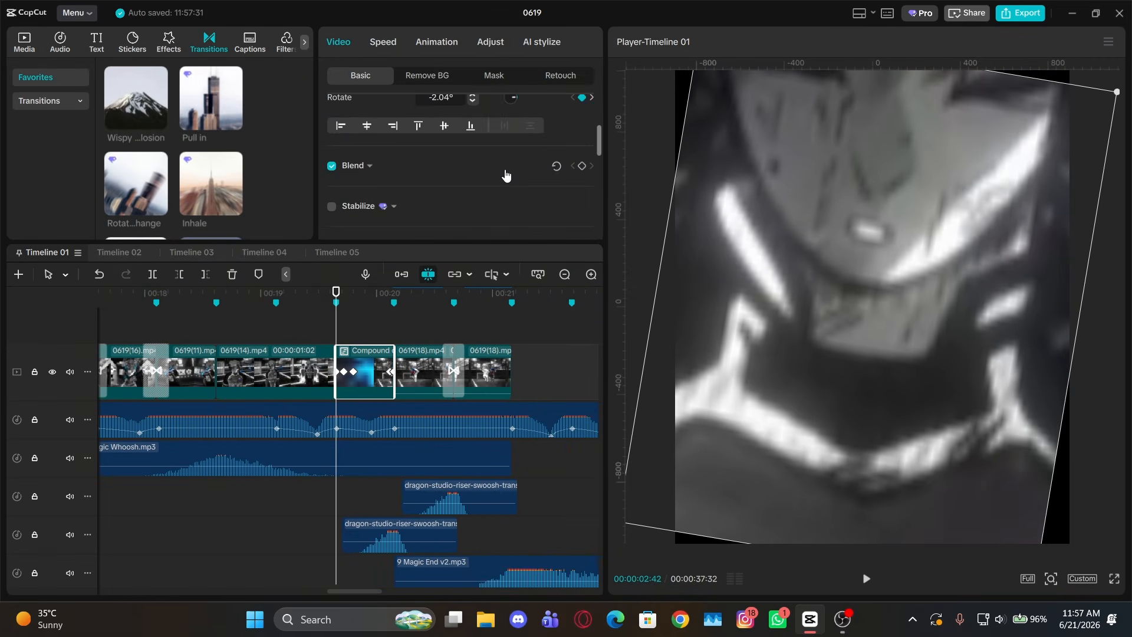
{"action": "scroll", "coordinate": [505, 174], "scroll_direction": "up", "scroll_amount": 2}
{"action": "scroll", "coordinate": [503, 171], "scroll_direction": "down", "scroll_amount": 10}
{"action": "left_click", "coordinate": [431, 210]}
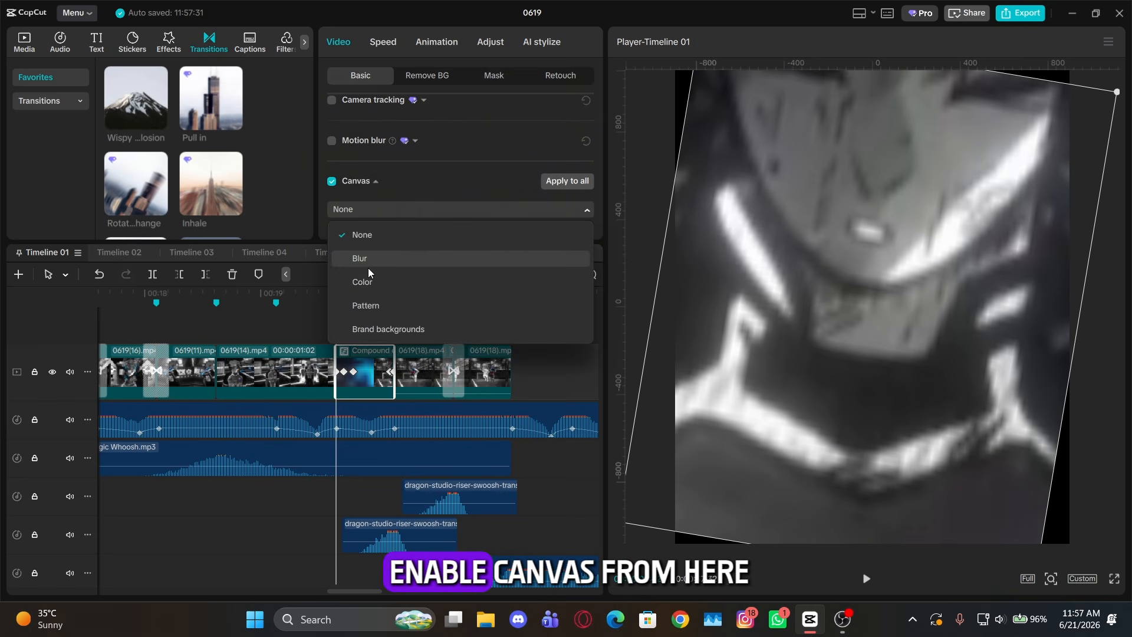
{"action": "left_click", "coordinate": [369, 259]}
{"action": "left_click", "coordinate": [357, 196]}
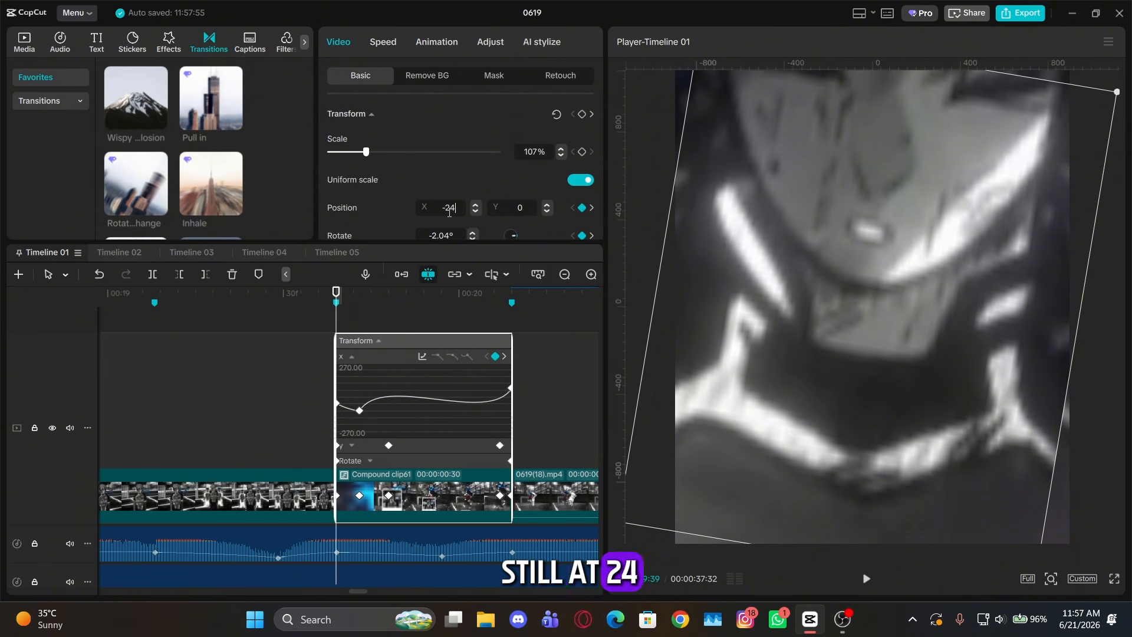
Examine the compound clip's x and y position keyframes and their curves between its start and end
{"action": "left_click", "coordinate": [361, 307]}
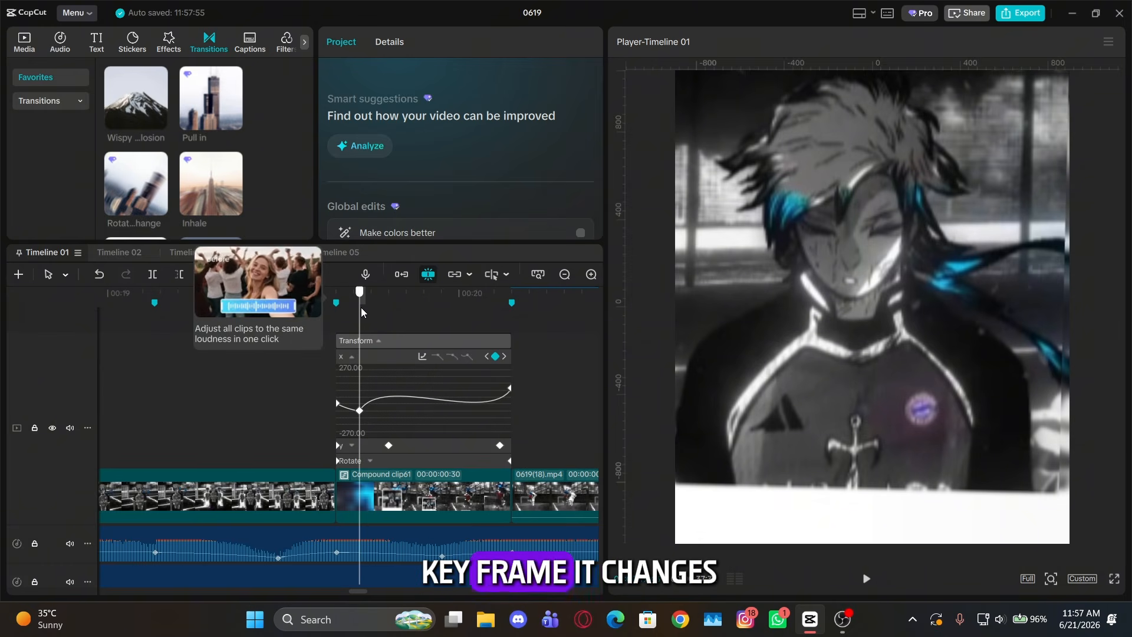
{"action": "left_click", "coordinate": [427, 504]}
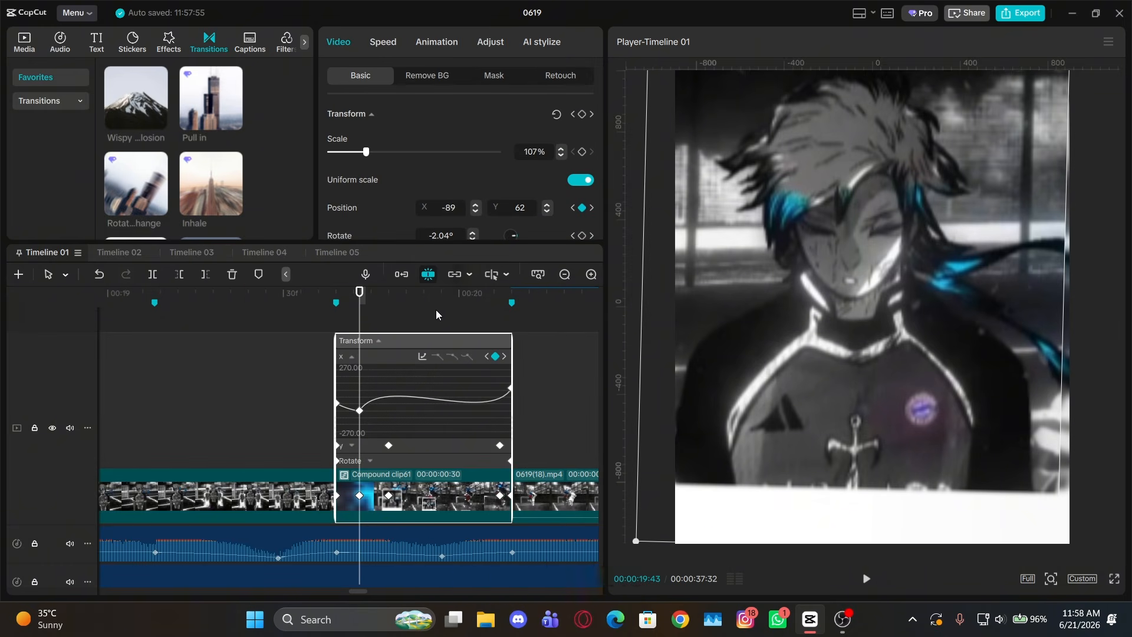
{"action": "left_click", "coordinate": [359, 410]}
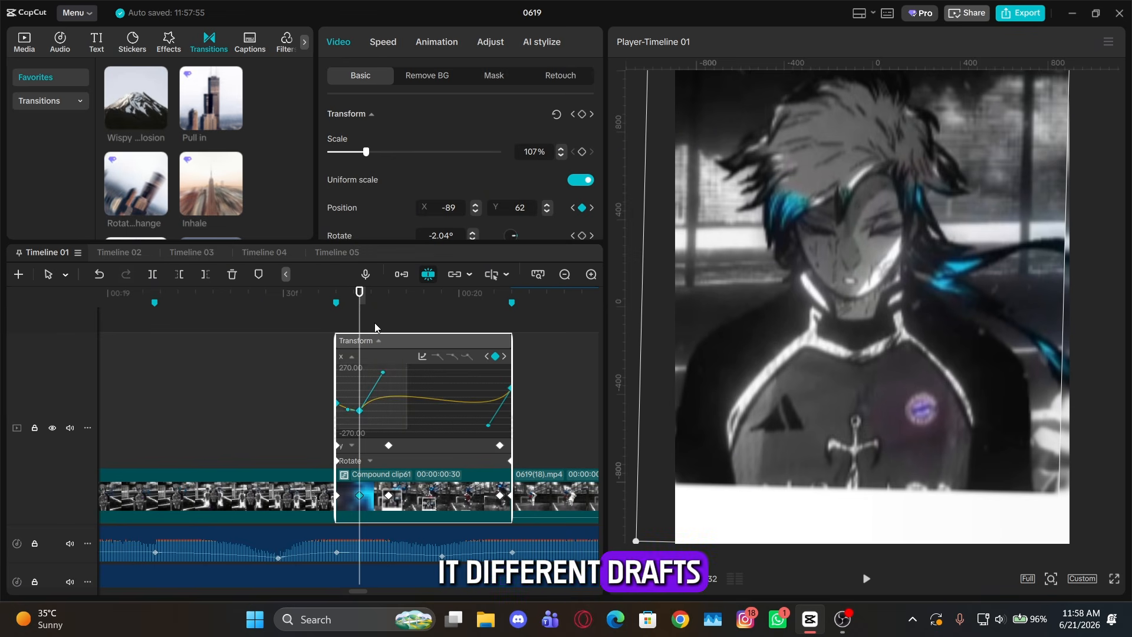
{"action": "left_click_drag", "start_coordinate": [360, 292], "coordinate": [511, 296]}
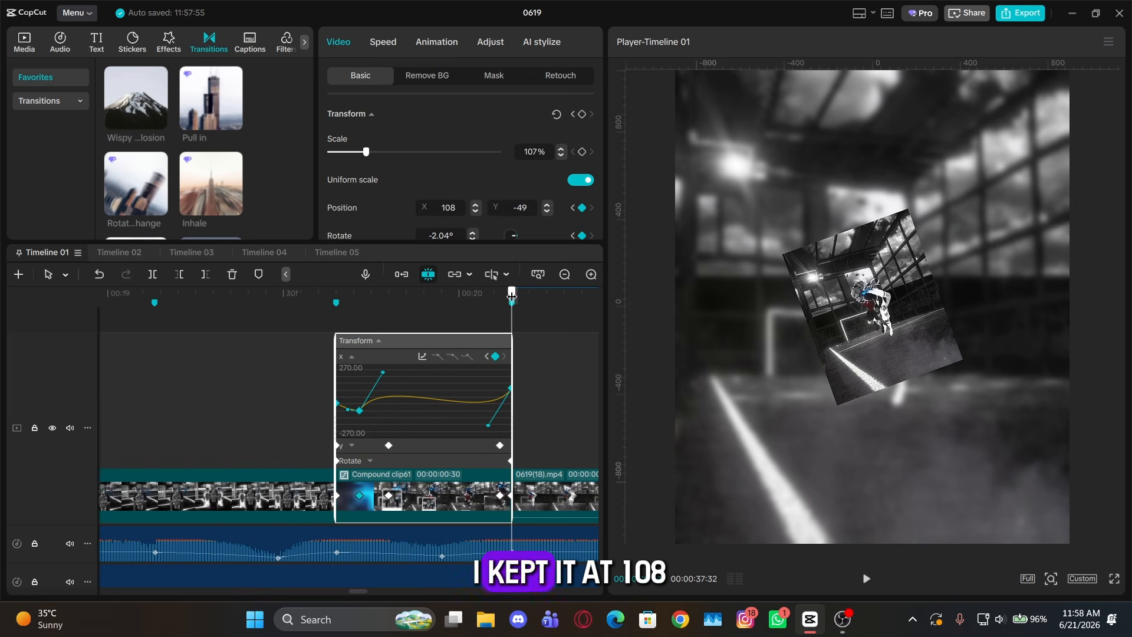
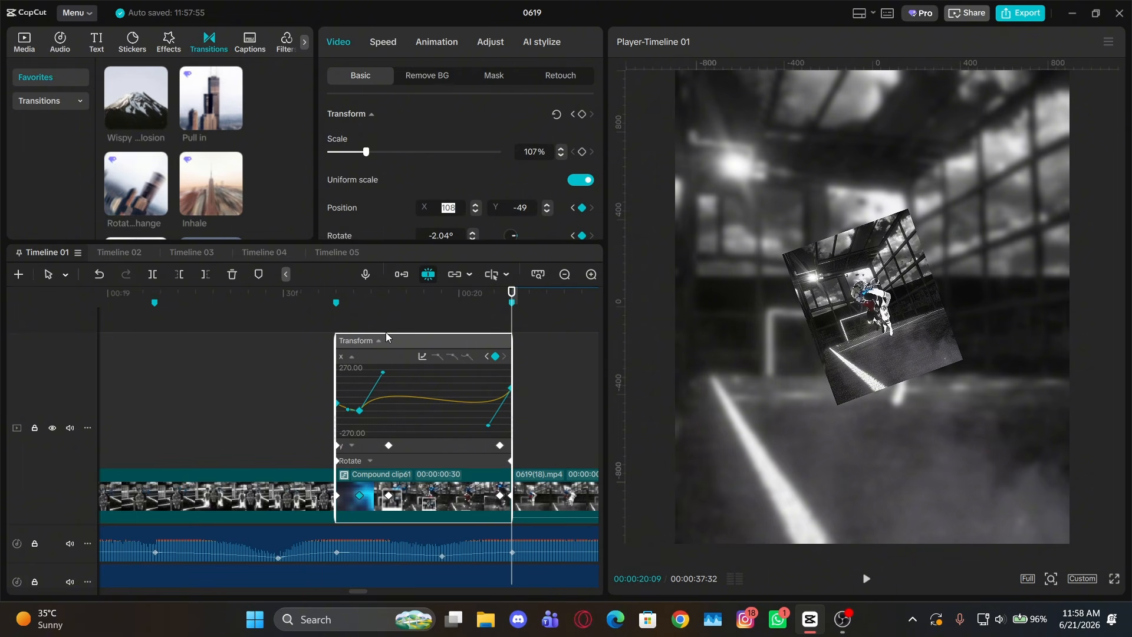
{"action": "left_click", "coordinate": [386, 300]}
{"action": "left_click", "coordinate": [408, 453]}
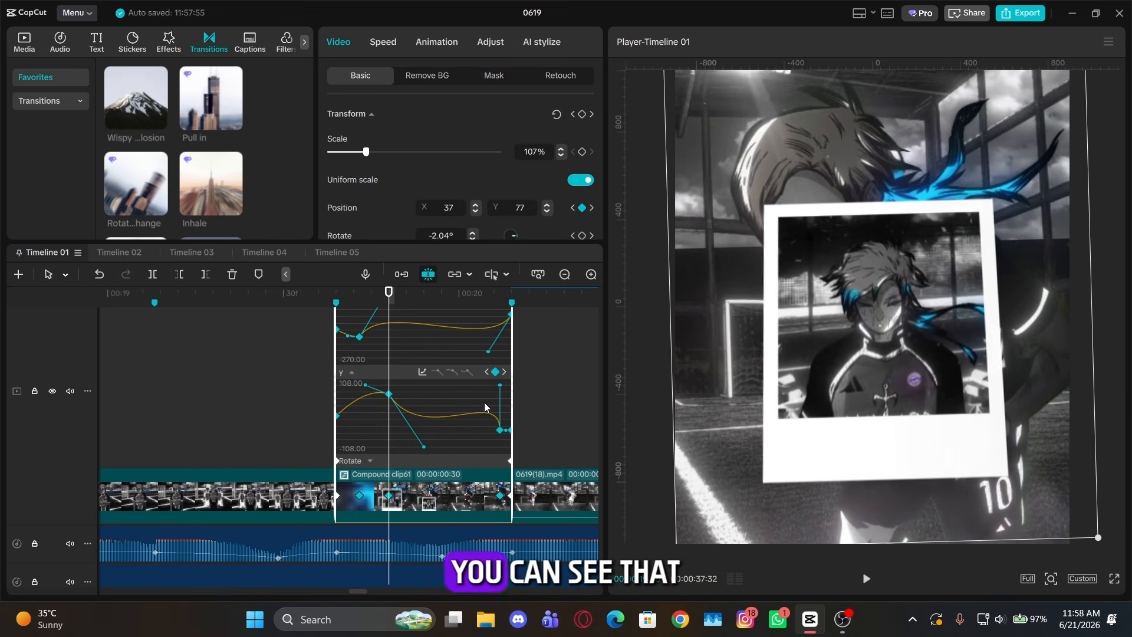
{"action": "left_click_drag", "start_coordinate": [436, 439], "coordinate": [678, 488]}
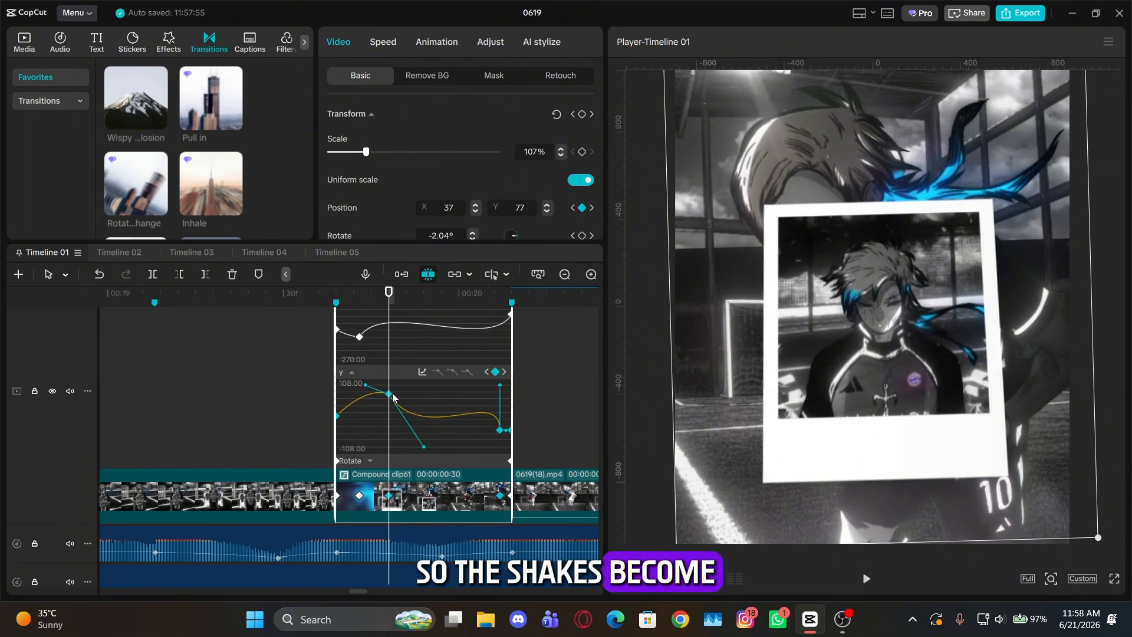
Expand the compound clip's Rotate curve and return to its starting keyframe to check the rotation there
{"action": "left_click", "coordinate": [417, 461]}
{"action": "left_click_drag", "start_coordinate": [319, 433], "coordinate": [562, 372]}
{"action": "key", "text": "Left"}
{"action": "key", "text": "Left"}
{"action": "key", "text": "Left"}
{"action": "key", "text": "Left"}
{"action": "key", "text": "Left"}
{"action": "key", "text": "Left"}
{"action": "key", "text": "Left"}
{"action": "key", "text": "Left"}
{"action": "key", "text": "Left"}
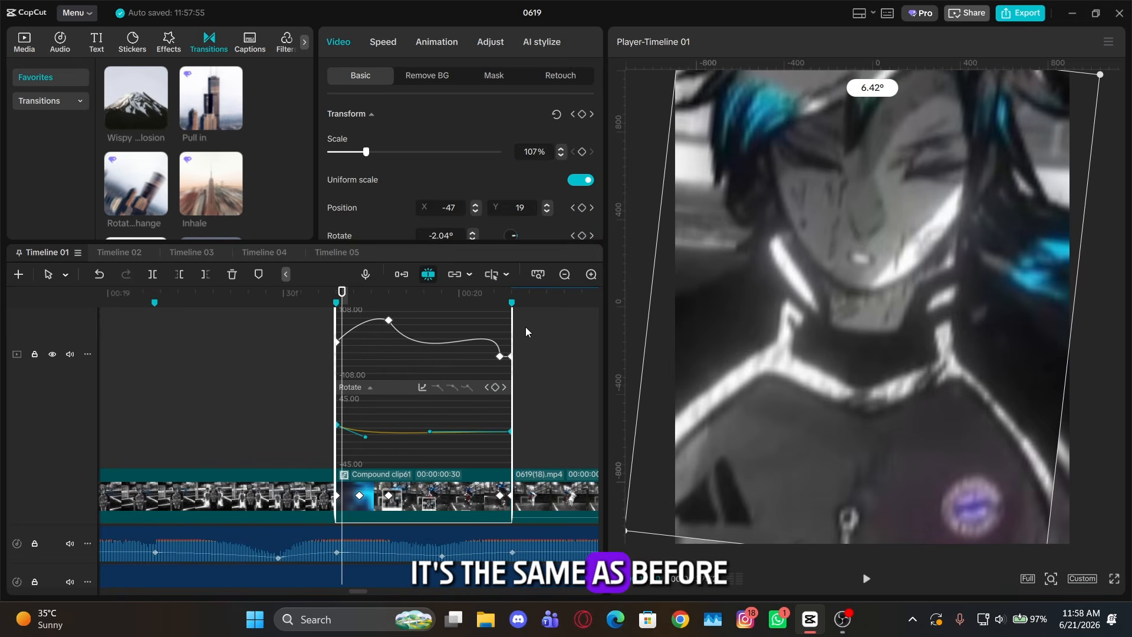
{"action": "key", "text": "ctrl+z"}
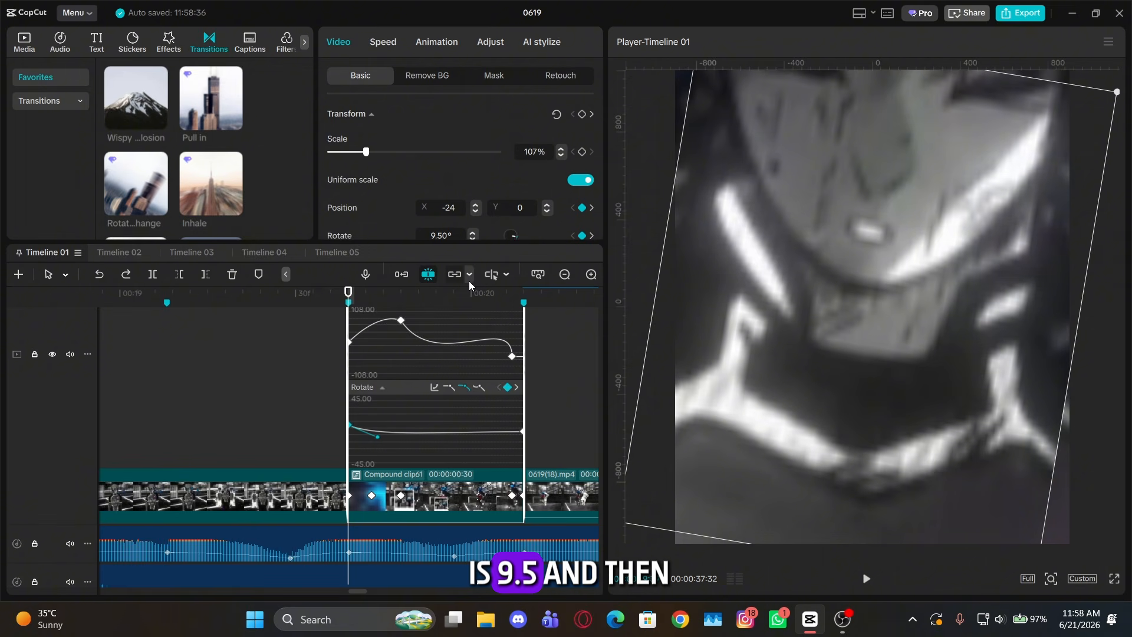
Step frame by frame through the compound clip to examine its rotation along the Rotate curve
{"action": "key", "text": "Right"}
{"action": "key", "text": "Right"}
{"action": "key", "text": "Right"}
{"action": "key", "text": "Right"}
{"action": "key", "text": "Right"}
{"action": "key", "text": "Right"}
{"action": "key", "text": "Right"}
{"action": "key", "text": "Right"}
{"action": "key", "text": "Right"}
{"action": "key", "text": "Right"}
{"action": "key", "text": "Right"}
{"action": "key", "text": "Right"}
{"action": "key", "text": "Right"}
{"action": "key", "text": "Right"}
{"action": "key", "text": "Right"}
{"action": "key", "text": "Right"}
{"action": "key", "text": "Right"}
{"action": "key", "text": "Right"}
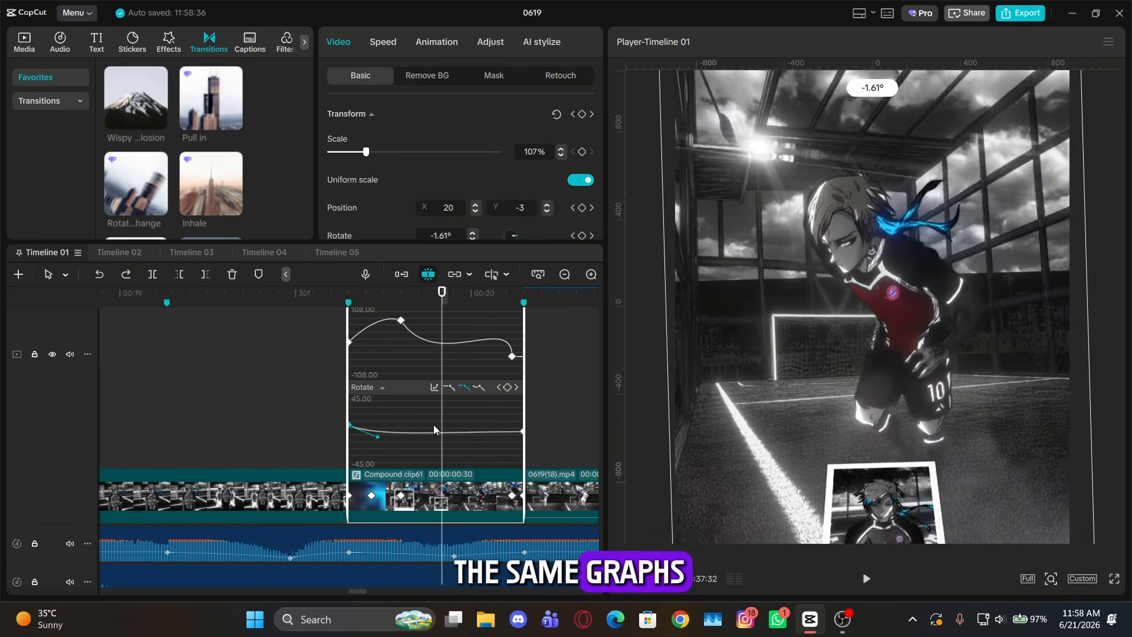
{"action": "key", "text": "Right"}
{"action": "key", "text": "Right"}
{"action": "key", "text": "Right"}
{"action": "key", "text": "Right"}
{"action": "key", "text": "Right"}
{"action": "key", "text": "Right"}
{"action": "key", "text": "Right"}
{"action": "key", "text": "Right"}
{"action": "key", "text": "Right"}
{"action": "key", "text": "Right"}
{"action": "key", "text": "Right"}
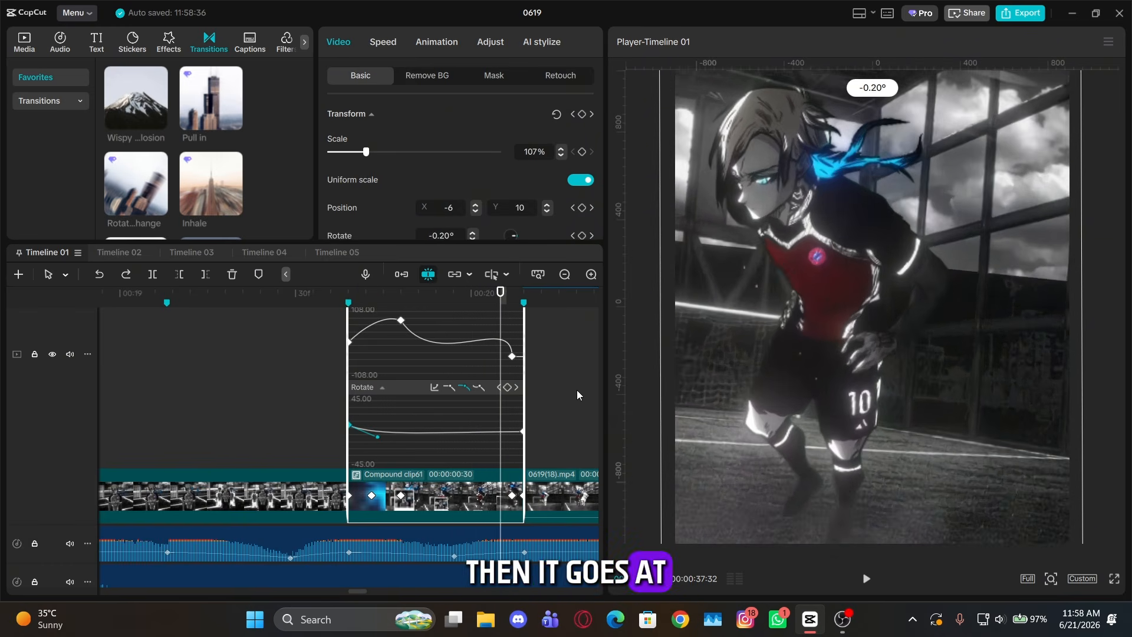
Copy the compound clip's y position keyframes onto the first 0619(18).mp4 clip and collapse the keyframe curves
{"action": "scroll", "coordinate": [428, 394], "scroll_direction": "up", "scroll_amount": 3}
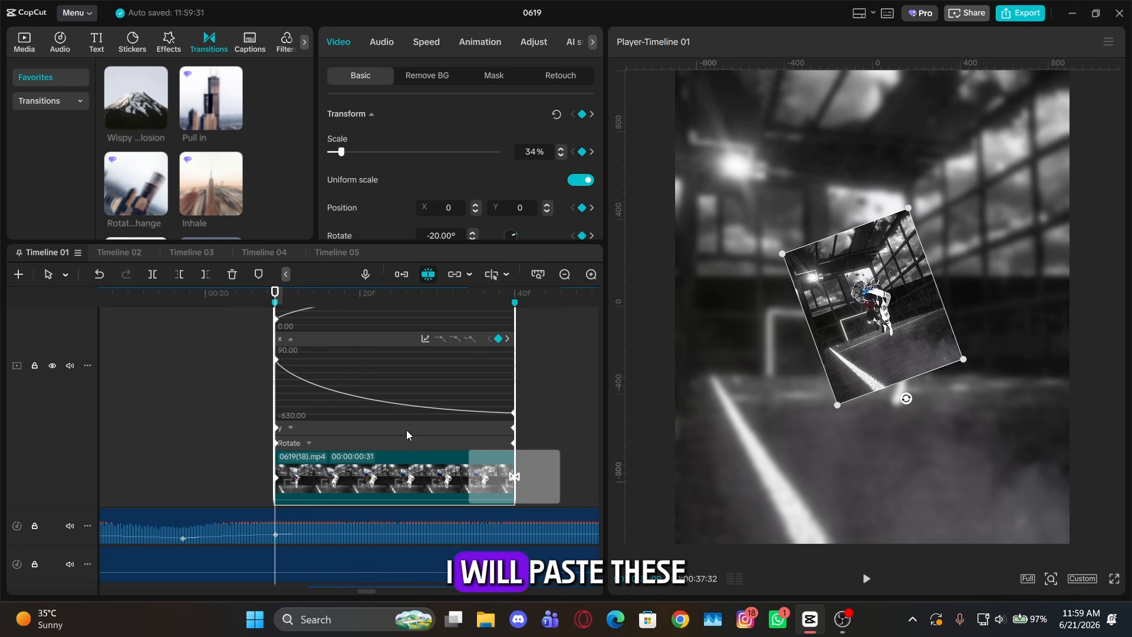
{"action": "left_click", "coordinate": [234, 462]}
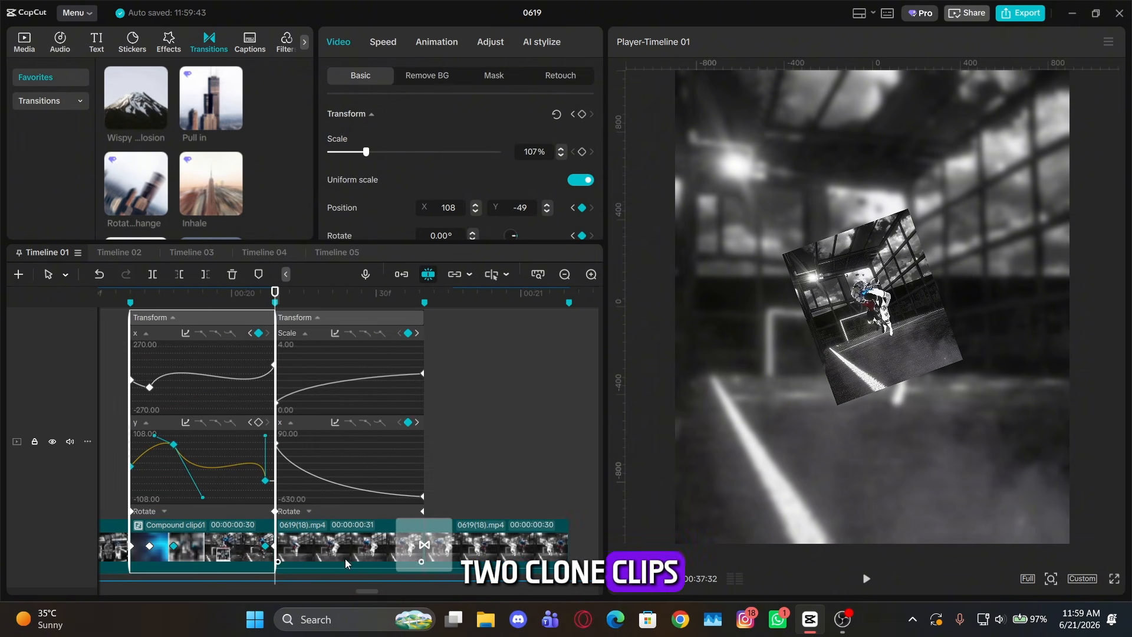
{"action": "left_click", "coordinate": [345, 558]}
{"action": "left_click", "coordinate": [472, 493]}
{"action": "left_click", "coordinate": [345, 492]}
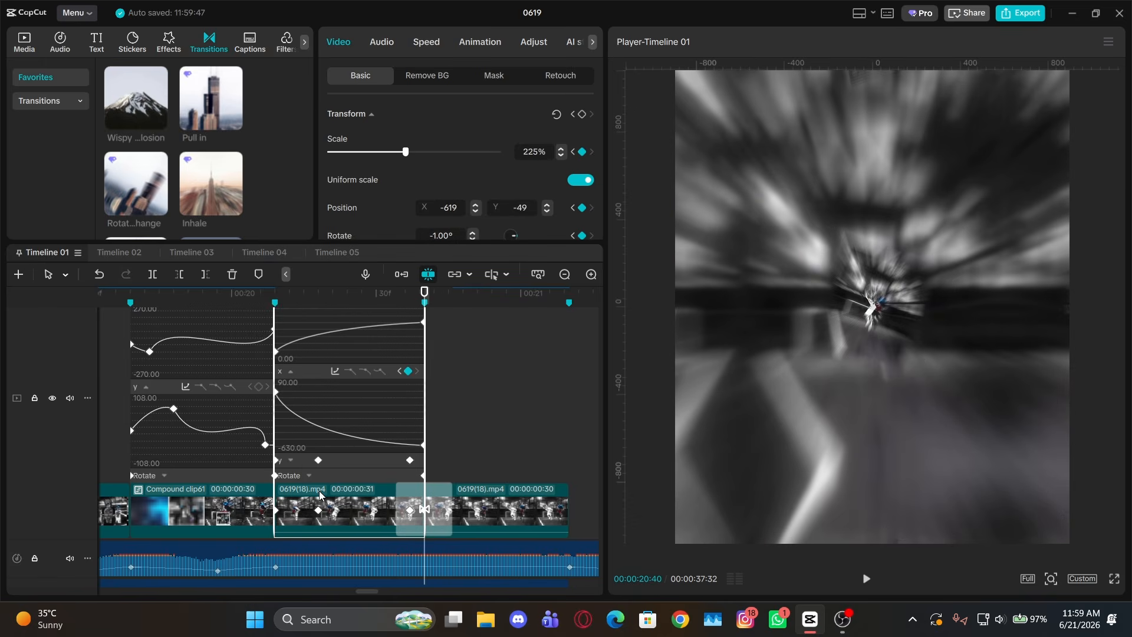
{"action": "key", "text": "alt+k"}
{"action": "left_click", "coordinate": [265, 524]}
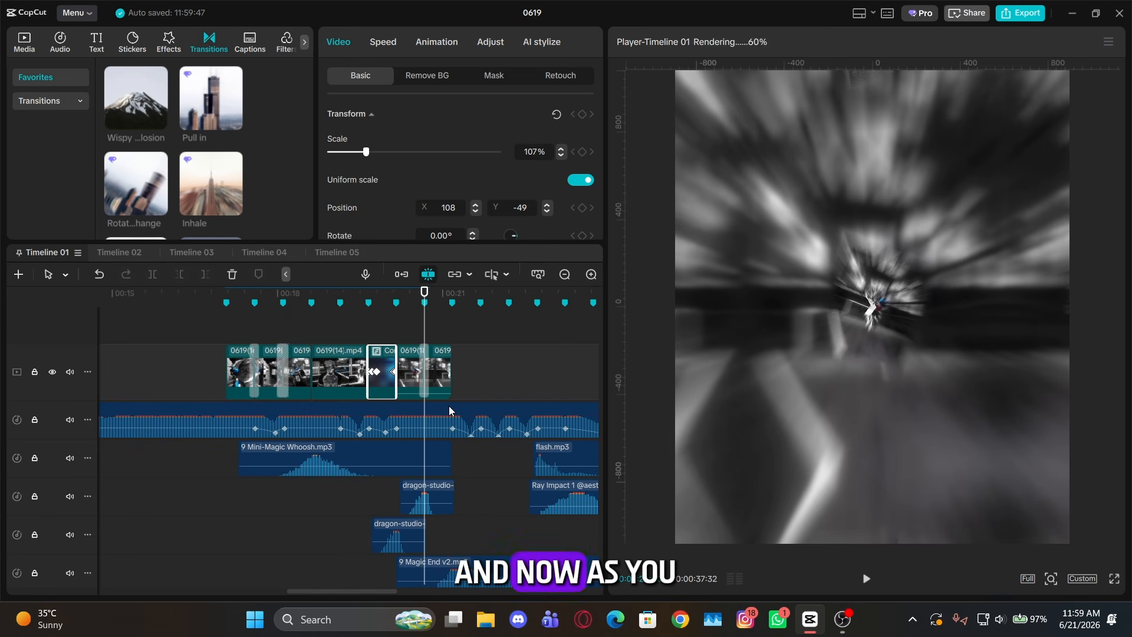
Play back the edited clip sequence in Timeline 01 to review the transitions and motion
{"action": "left_click", "coordinate": [239, 327]}
{"action": "left_click", "coordinate": [240, 328]}
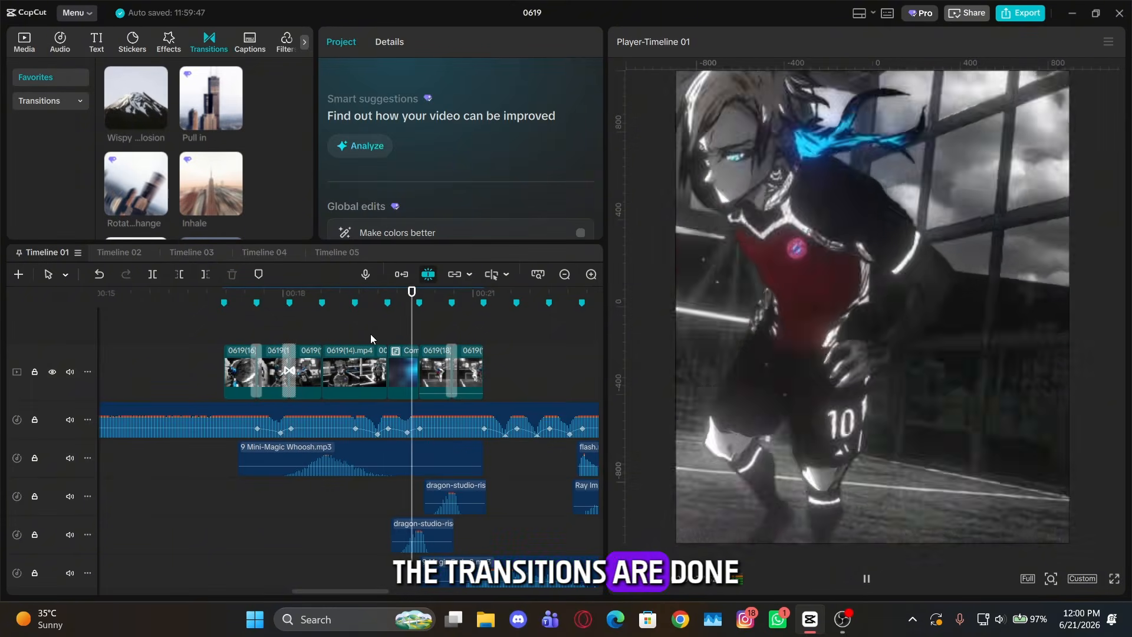
{"action": "left_click", "coordinate": [370, 334]}
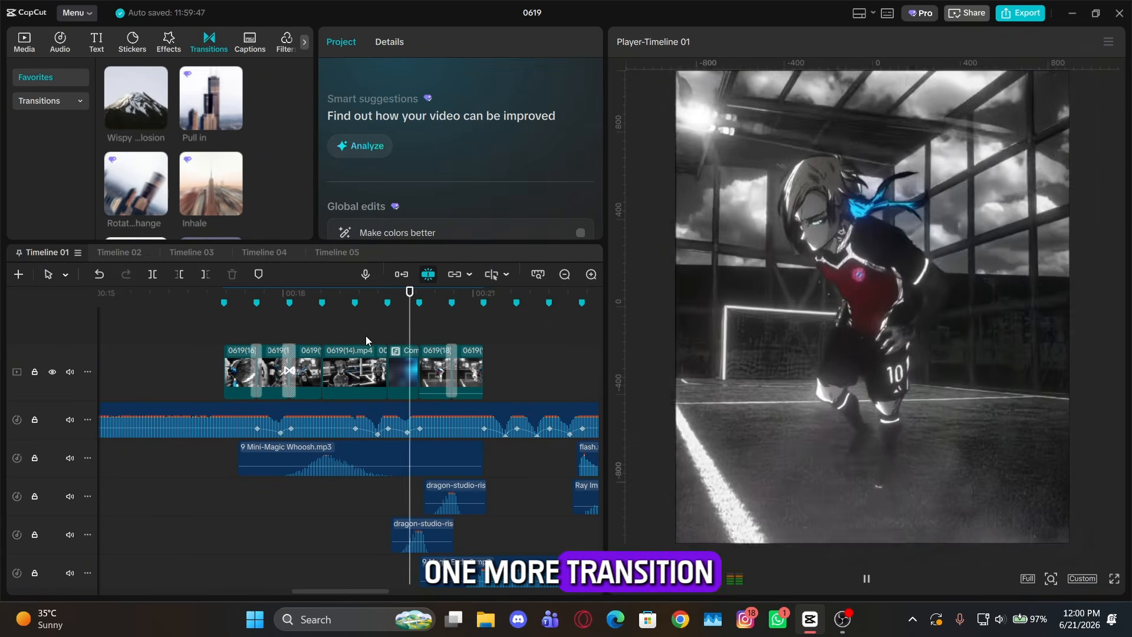
{"action": "scroll", "coordinate": [366, 336], "scroll_direction": "up", "scroll_amount": 1}
{"action": "left_click", "coordinate": [366, 337]}
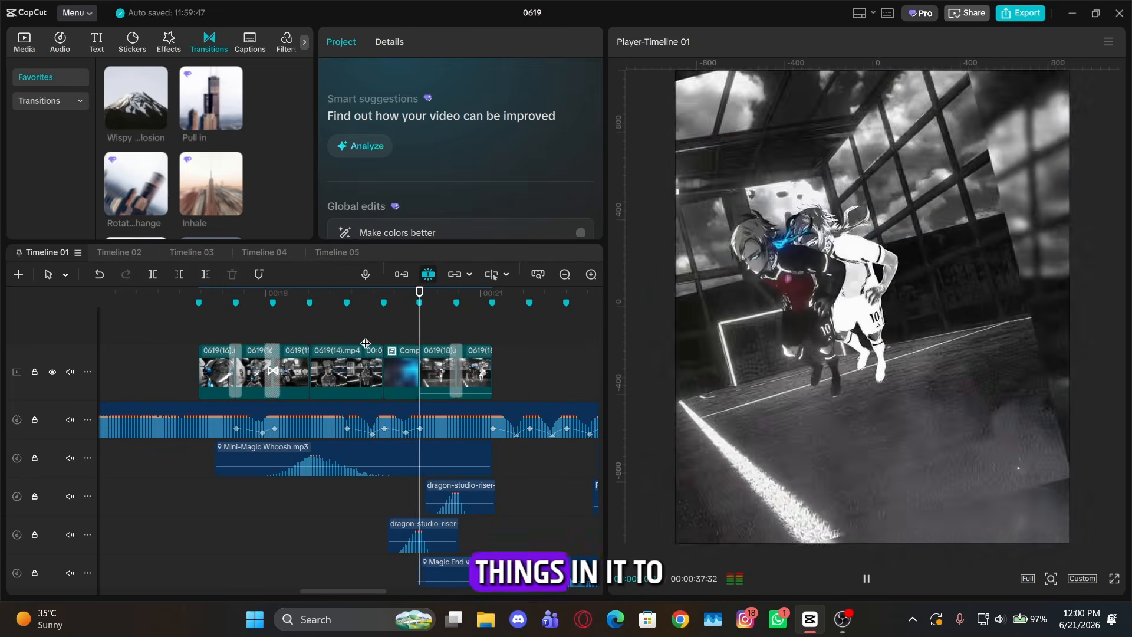
{"action": "left_click", "coordinate": [365, 343]}
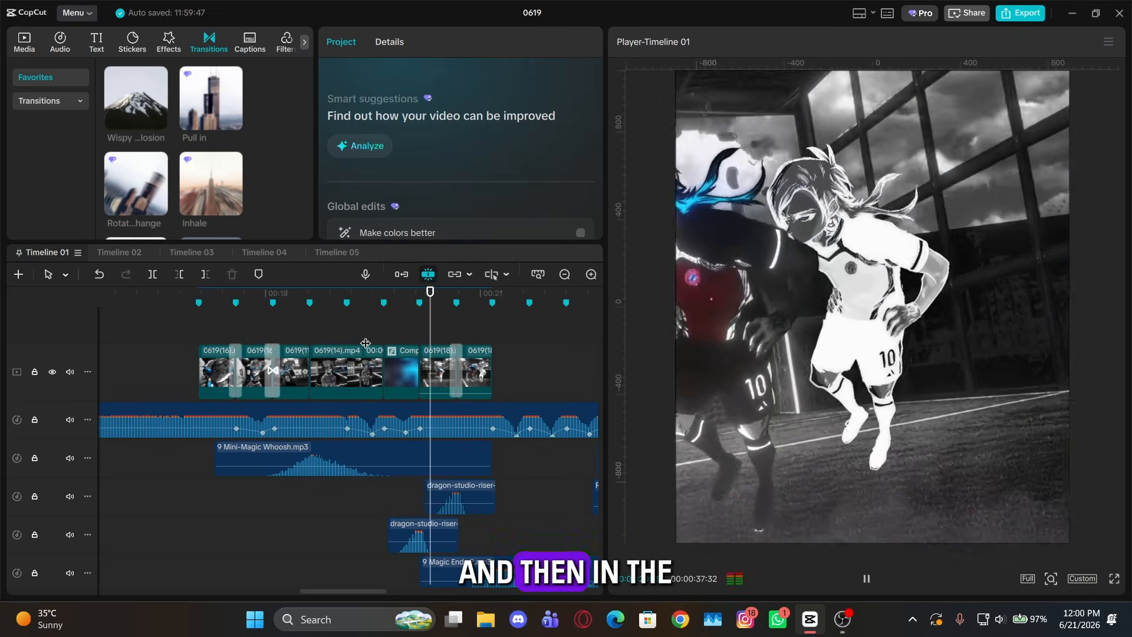
{"action": "left_click", "coordinate": [318, 352]}
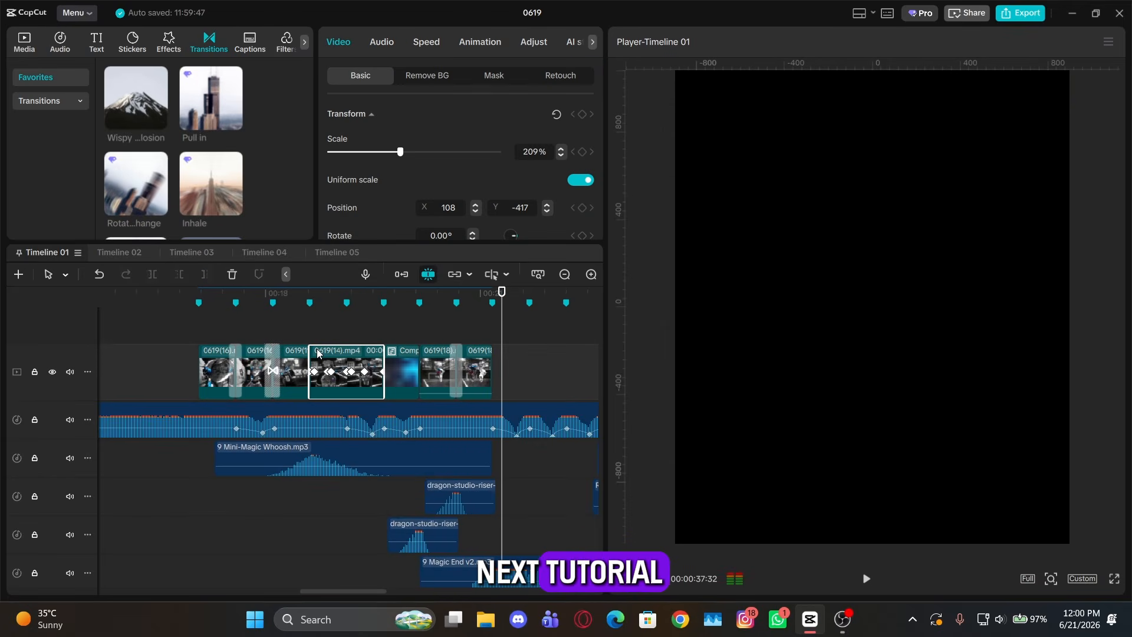
{"action": "left_click", "coordinate": [213, 329]}
{"action": "key", "text": "space"}
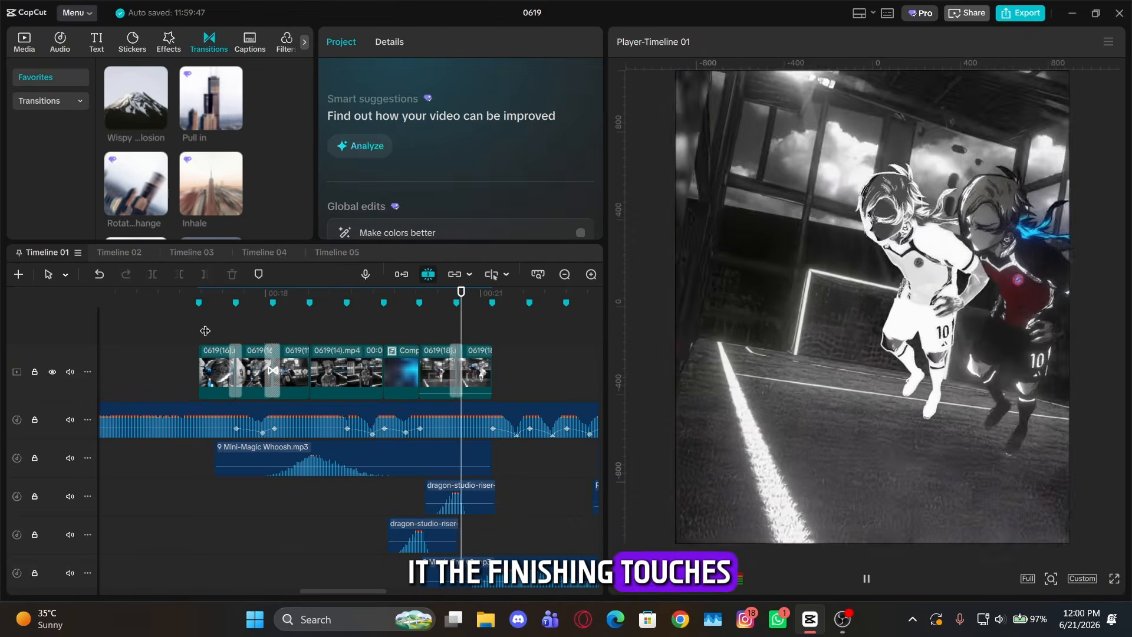
{"action": "left_click", "coordinate": [205, 331]}
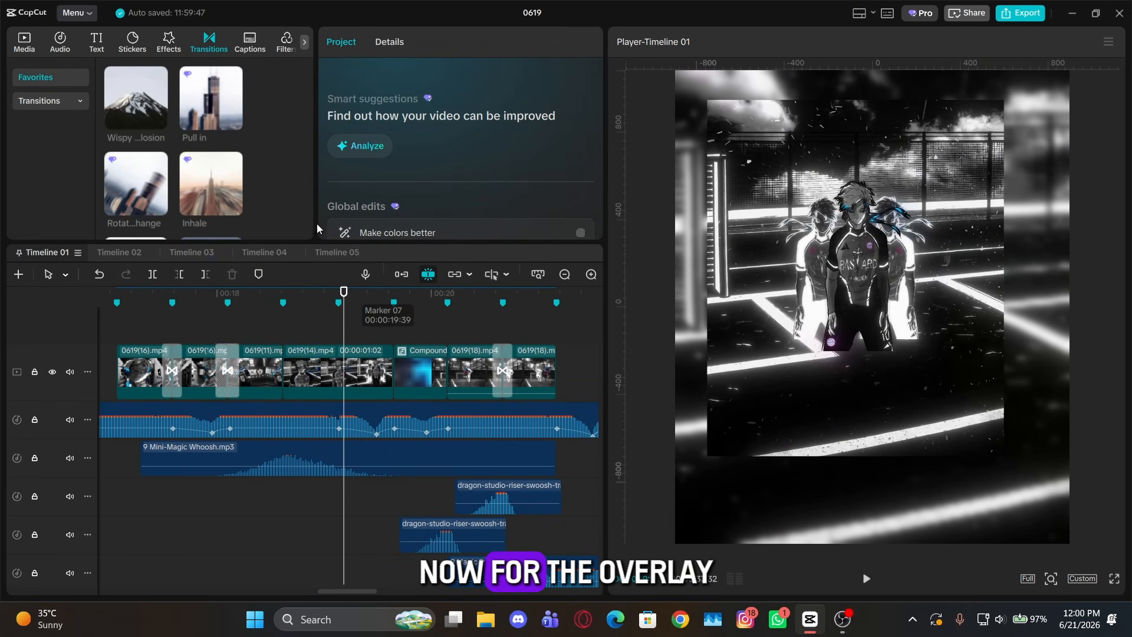
Add telegram_video.mov from the imported media as an overlay above the main clips
{"action": "left_click", "coordinate": [28, 51]}
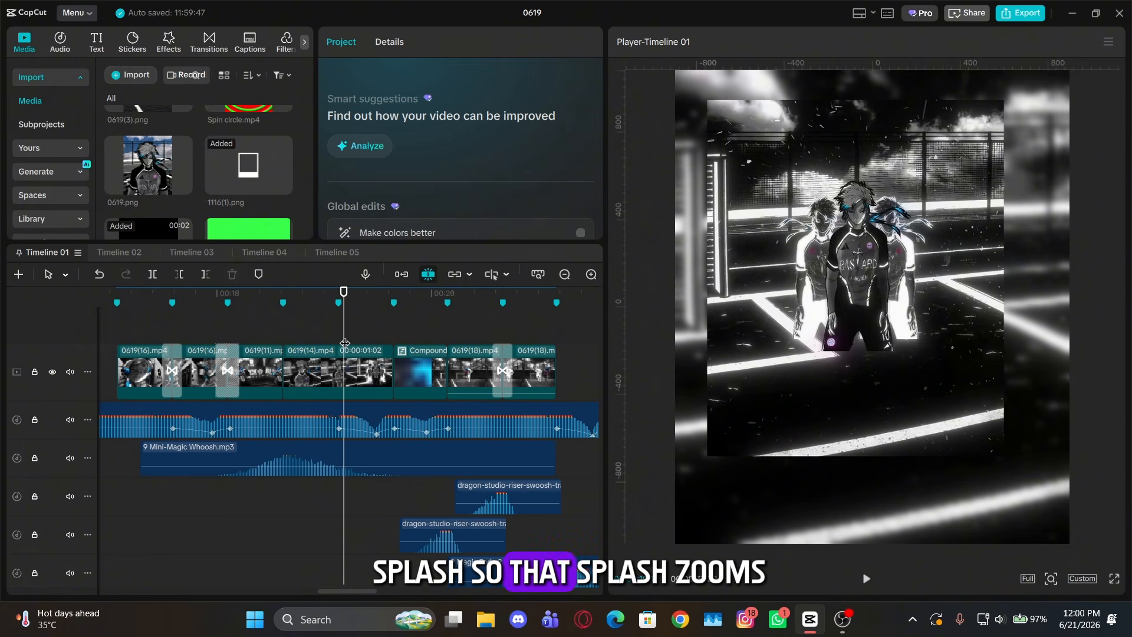
{"action": "left_click_drag", "start_coordinate": [345, 343], "coordinate": [339, 331]}
{"action": "scroll", "coordinate": [221, 180], "scroll_direction": "down", "scroll_amount": 3}
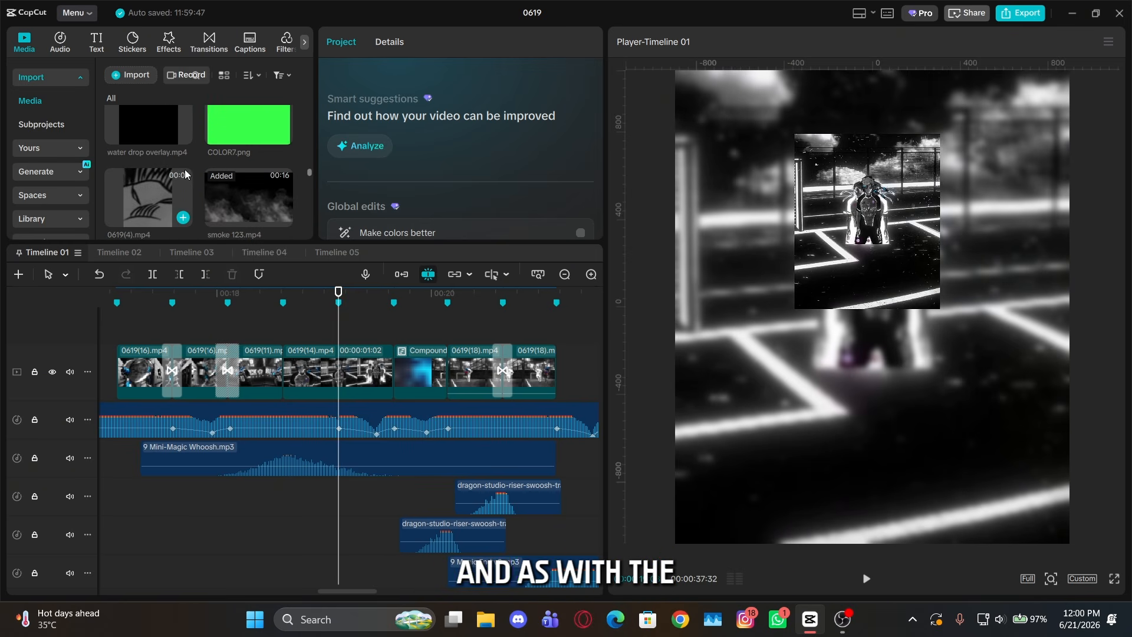
{"action": "scroll", "coordinate": [227, 190], "scroll_direction": "down", "scroll_amount": 5}
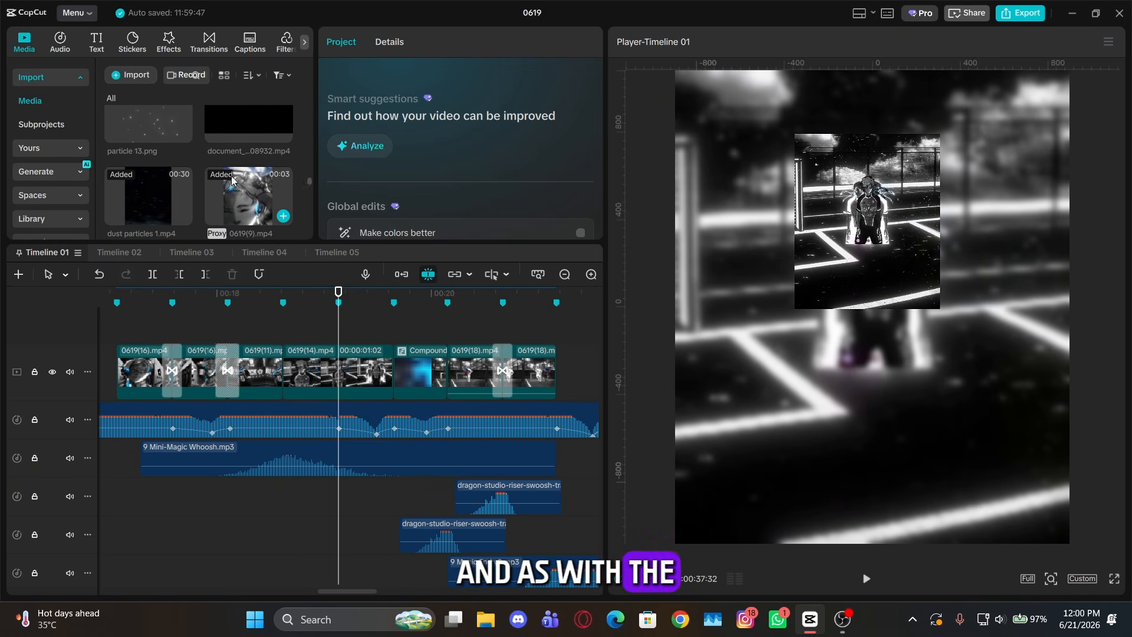
{"action": "scroll", "coordinate": [233, 179], "scroll_direction": "down", "scroll_amount": 5}
{"action": "left_click_drag", "start_coordinate": [147, 160], "coordinate": [255, 336]}
Trim the telegram_video.mov overlay to start at the beginning of 0619(14).mp4 and end shortly after the compound clip begins
{"action": "left_click", "coordinate": [284, 326]}
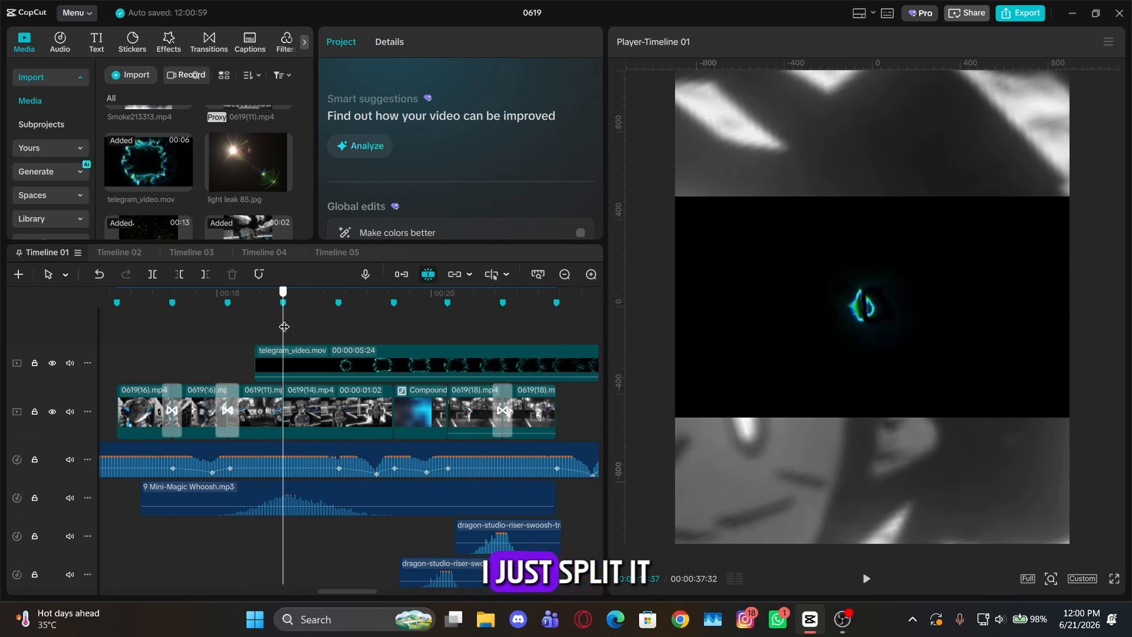
{"action": "left_click", "coordinate": [303, 351]}
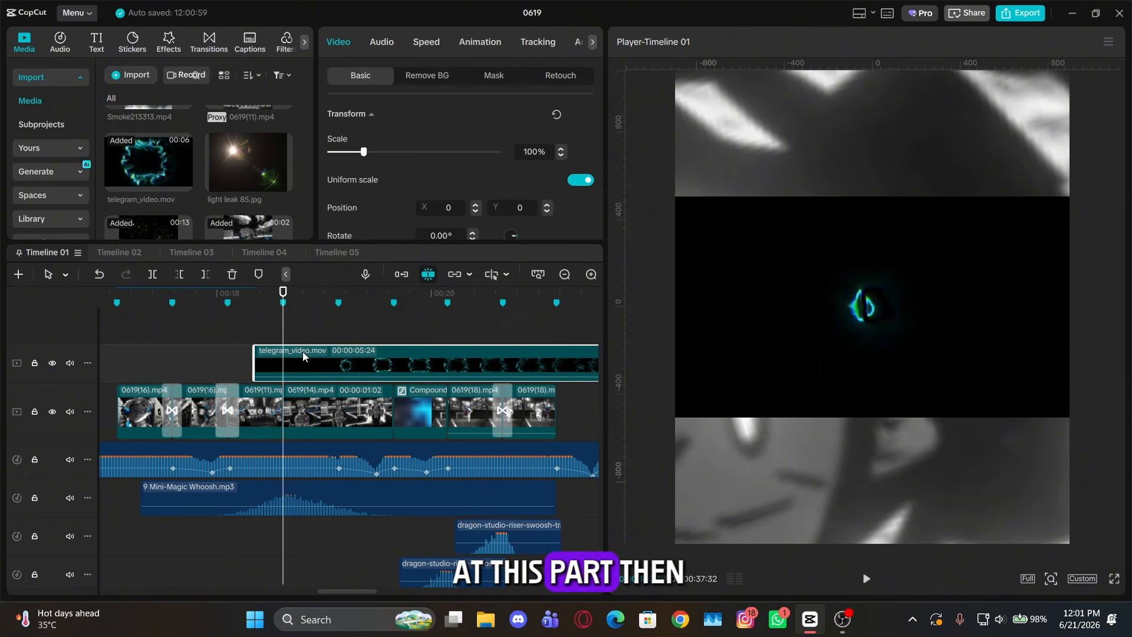
{"action": "key", "text": "q"}
{"action": "left_click", "coordinate": [271, 325]}
{"action": "left_click_drag", "start_coordinate": [271, 330], "coordinate": [316, 332]}
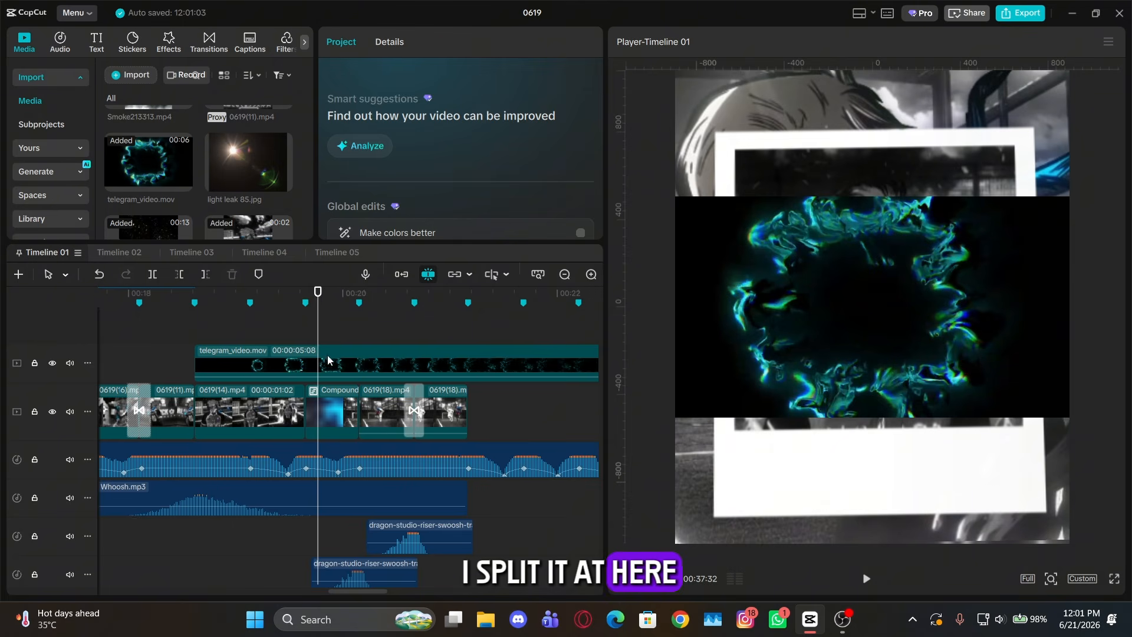
{"action": "left_click", "coordinate": [327, 355]}
{"action": "key", "text": "w"}
Move the trimmed overlay so it starts at the beat marker midway through 0619(14).mp4
{"action": "left_click", "coordinate": [271, 325]}
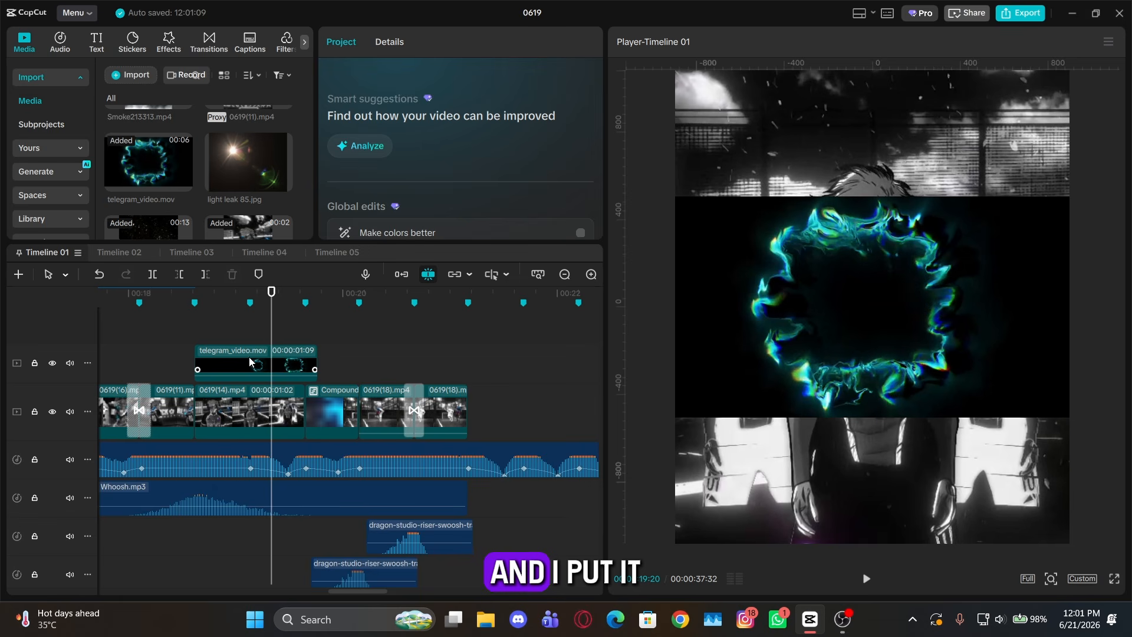
{"action": "left_click_drag", "start_coordinate": [249, 356], "coordinate": [293, 348]}
{"action": "left_click", "coordinate": [286, 336]}
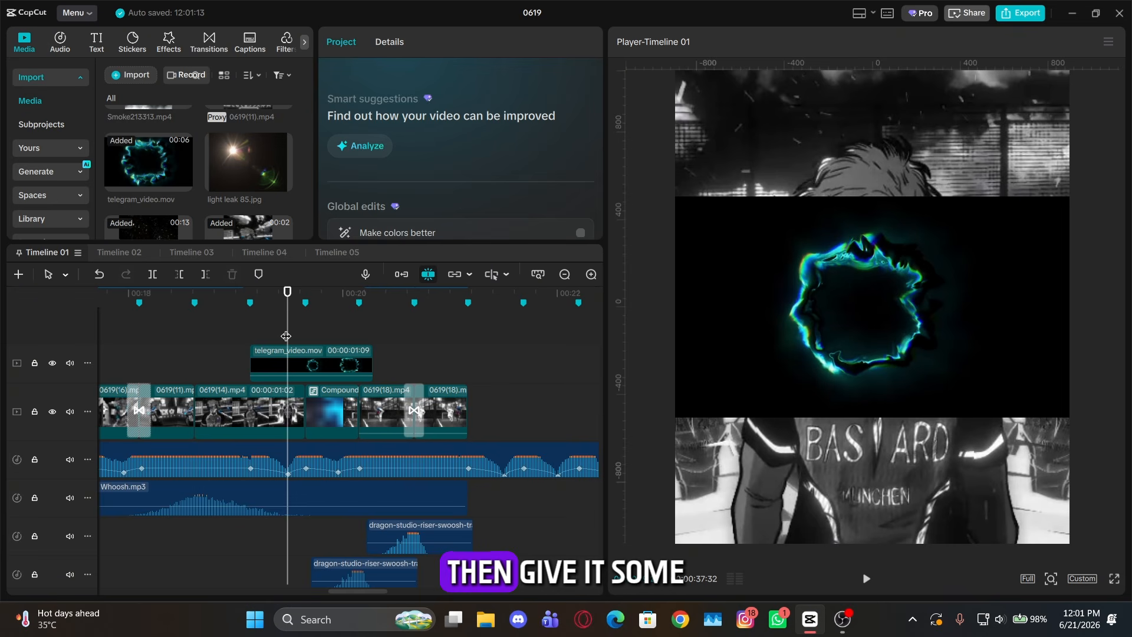
Apply the Flash in speed curve to the overlay and reshape it into a flat, faster first part with a sharp drop past the middle
{"action": "left_click", "coordinate": [291, 357]}
{"action": "left_click", "coordinate": [426, 41]}
{"action": "left_click", "coordinate": [455, 75]}
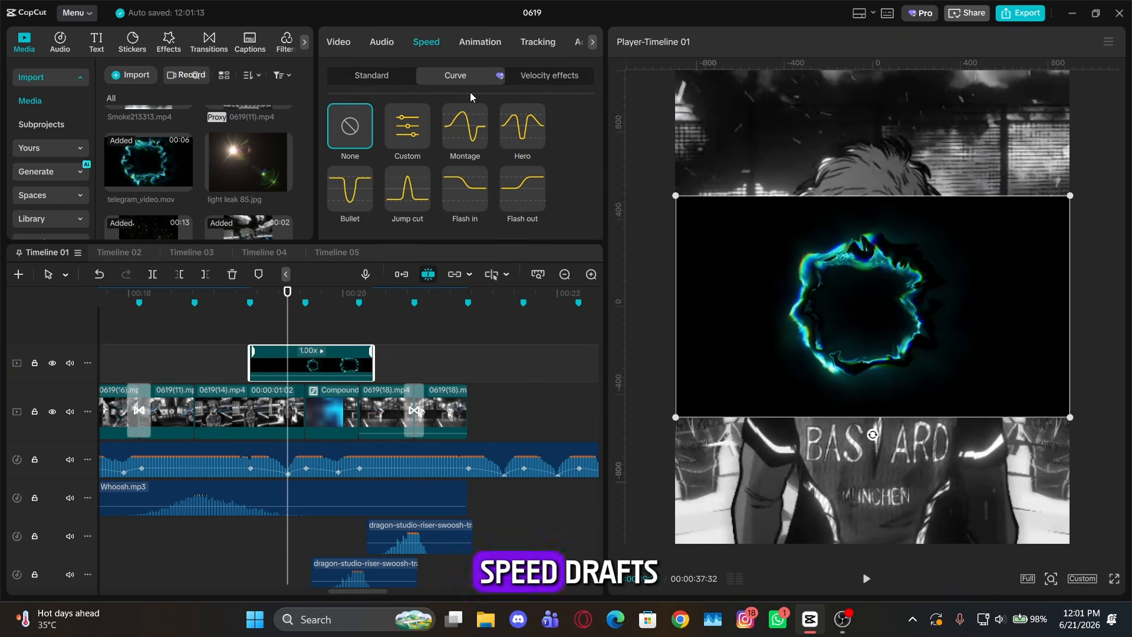
{"action": "left_click", "coordinate": [482, 184]}
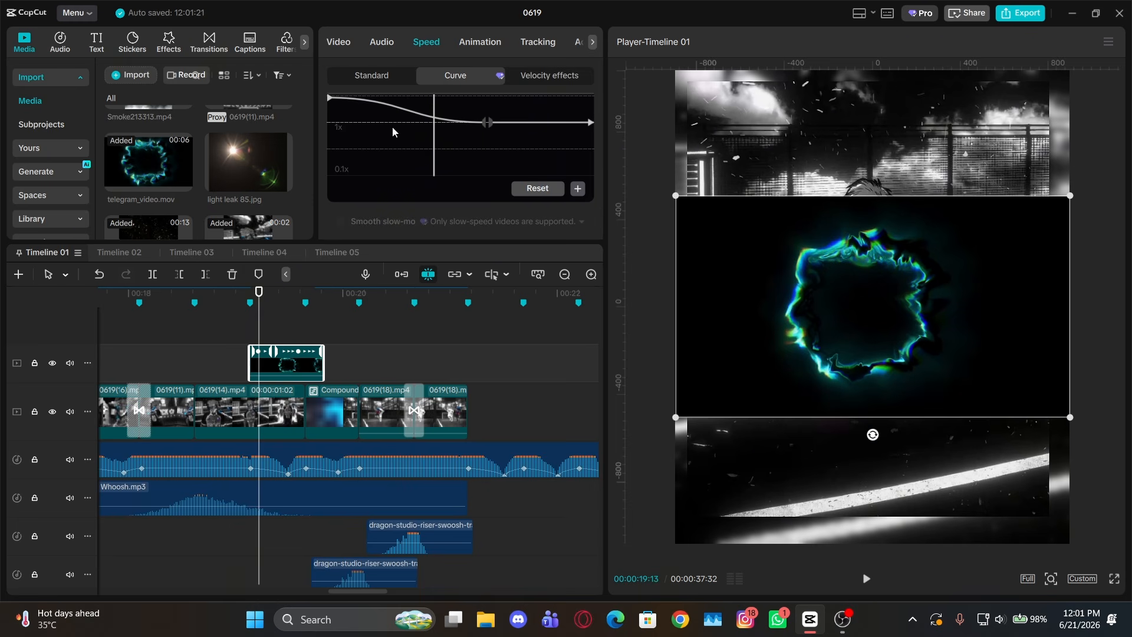
{"action": "left_click", "coordinate": [332, 109]}
{"action": "left_click_drag", "start_coordinate": [331, 99], "coordinate": [331, 110]}
{"action": "scroll", "coordinate": [253, 314], "scroll_direction": "up", "scroll_amount": 2}
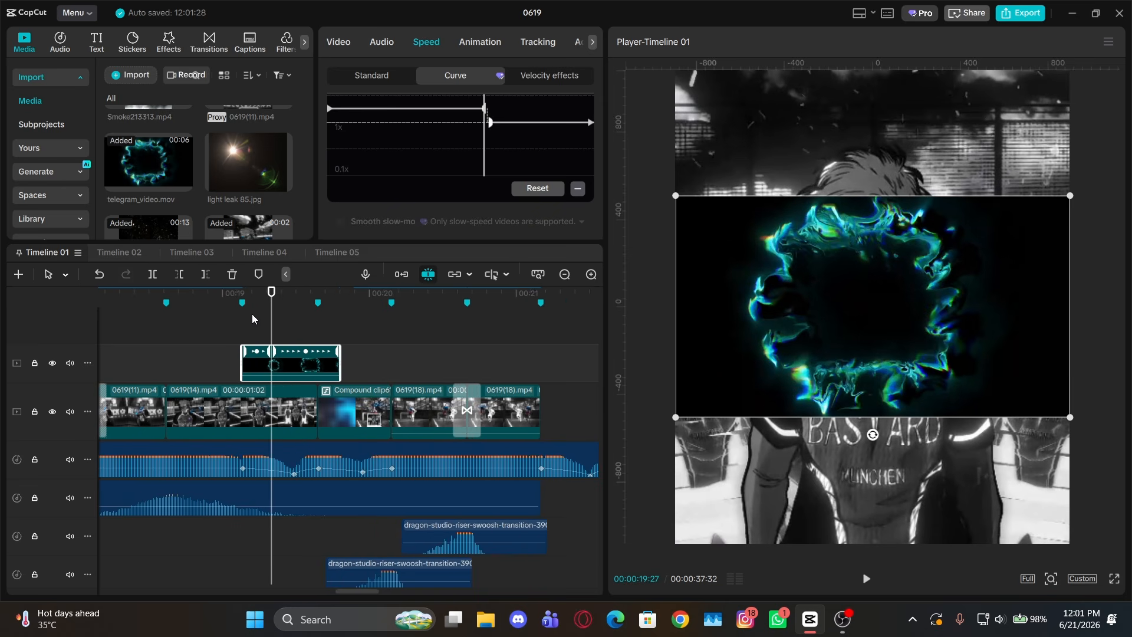
Desaturate the telegram_video.mov overlay by setting its saturation to -50
{"action": "left_click", "coordinate": [253, 315]}
{"action": "left_click_drag", "start_coordinate": [273, 326], "coordinate": [318, 326]}
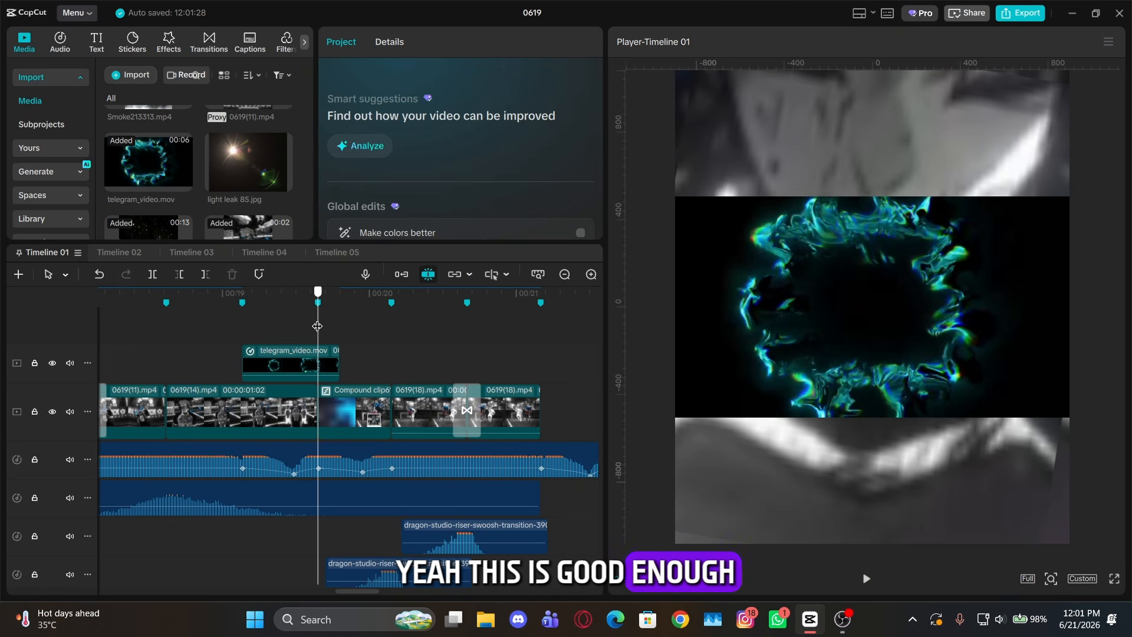
{"action": "scroll", "coordinate": [317, 326], "scroll_direction": "up", "scroll_amount": 2}
{"action": "left_click", "coordinate": [309, 357]}
{"action": "scroll", "coordinate": [518, 38], "scroll_direction": "down", "scroll_amount": 2}
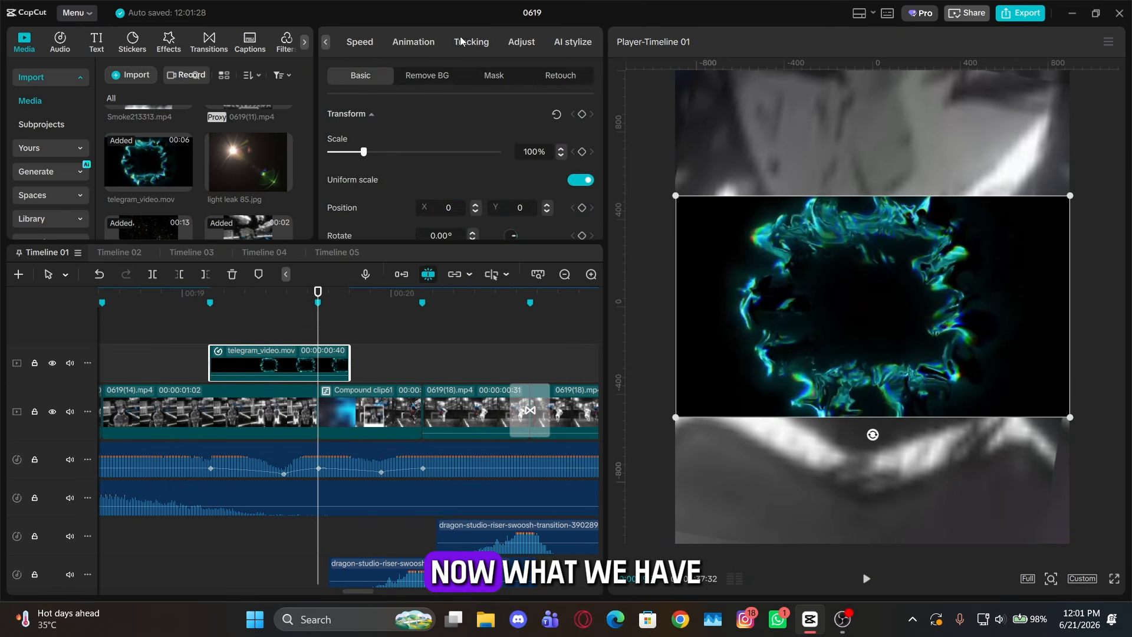
{"action": "left_click", "coordinate": [511, 46]}
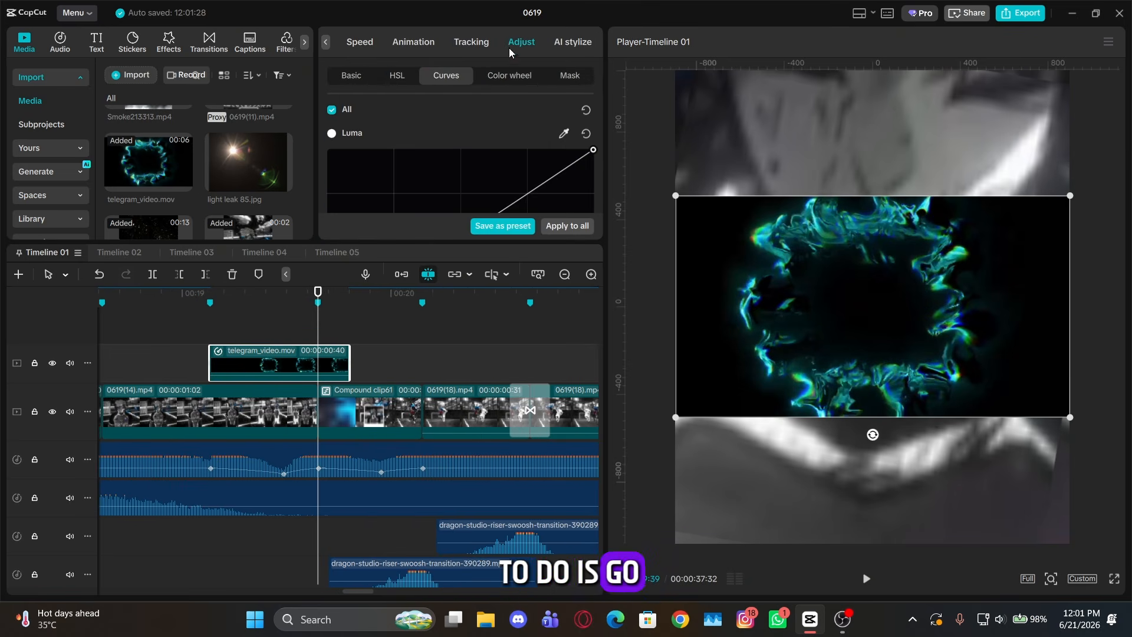
{"action": "left_click", "coordinate": [354, 77]}
{"action": "scroll", "coordinate": [460, 181], "scroll_direction": "down", "scroll_amount": 2}
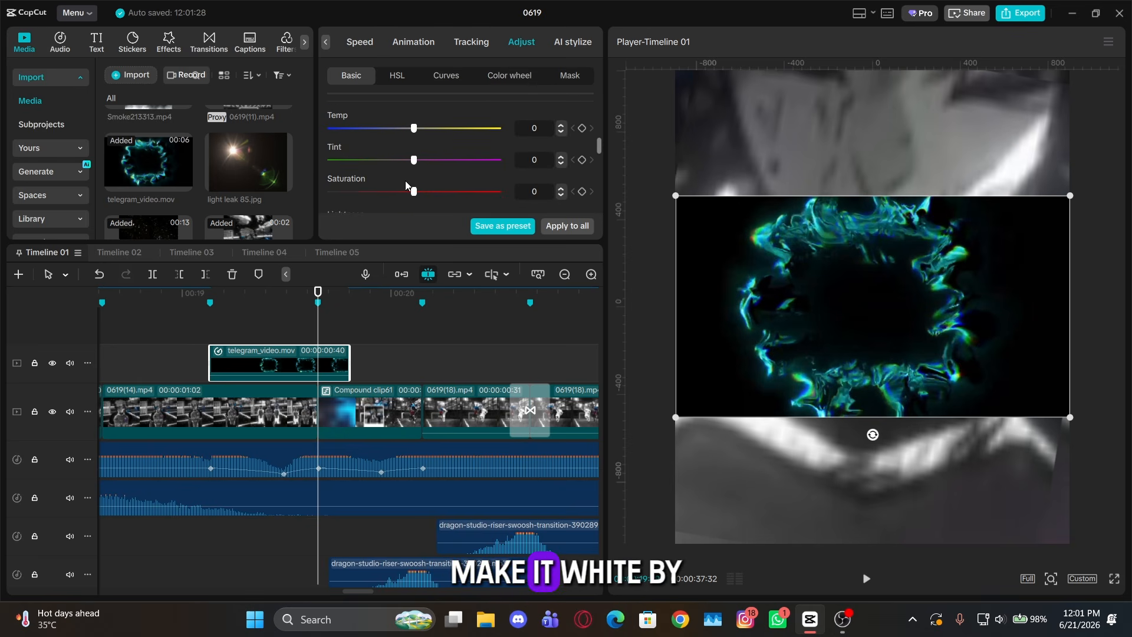
{"action": "left_click_drag", "start_coordinate": [371, 192], "coordinate": [310, 198]}
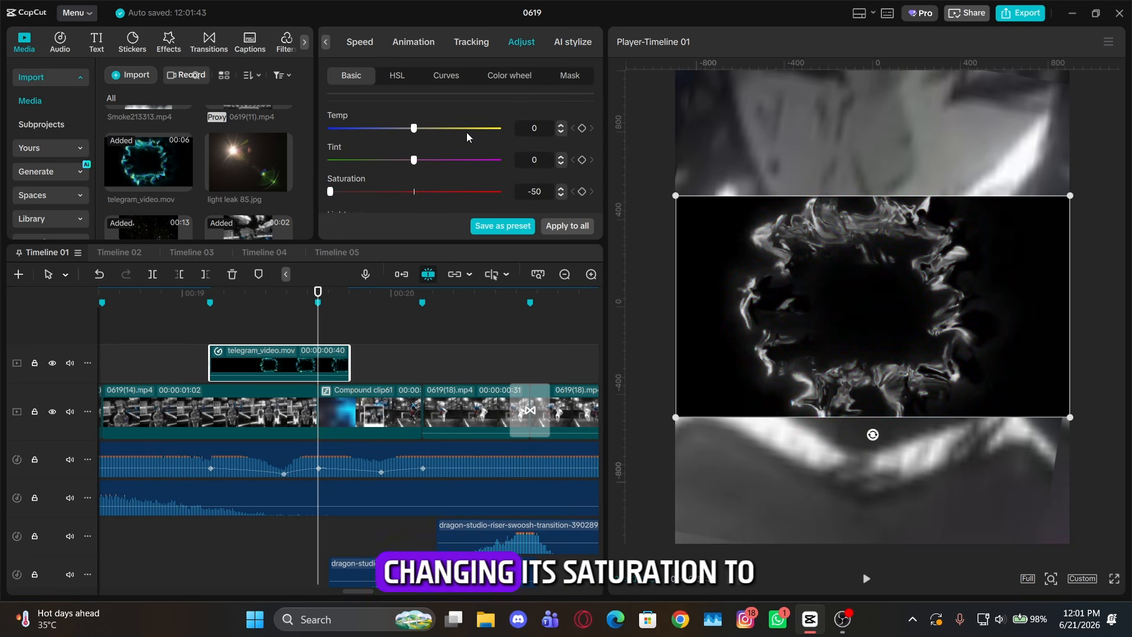
Lower the overlay's middle grey level on the color wheel to -0.04
{"action": "left_click", "coordinate": [534, 77]}
{"action": "scroll", "coordinate": [528, 137], "scroll_direction": "down", "scroll_amount": 2}
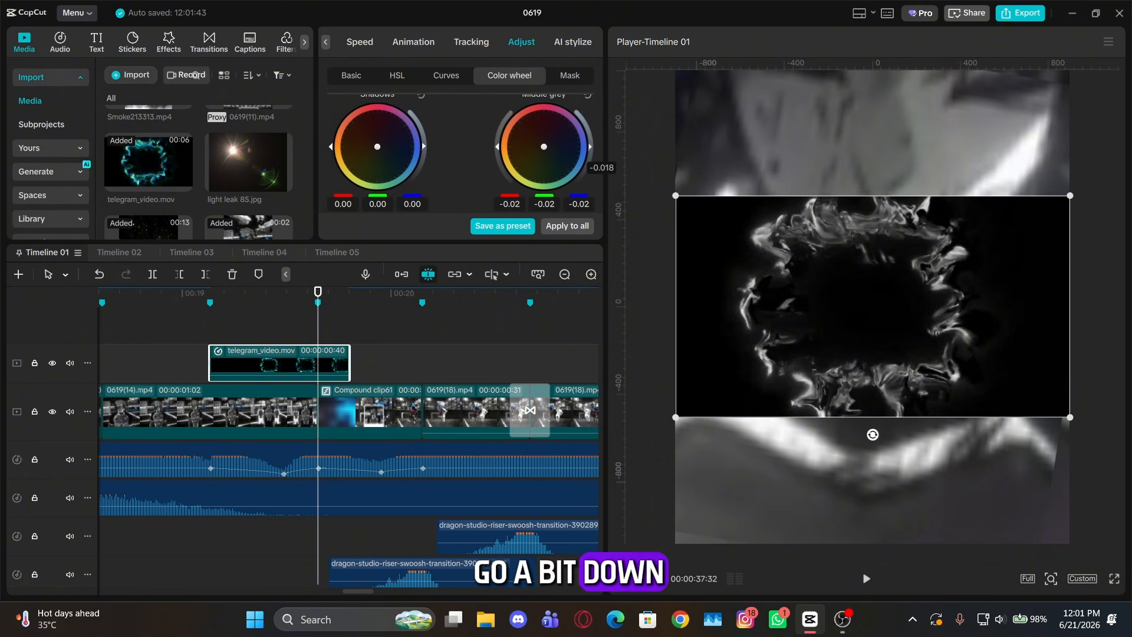
{"action": "left_click_drag", "start_coordinate": [590, 163], "coordinate": [585, 171]}
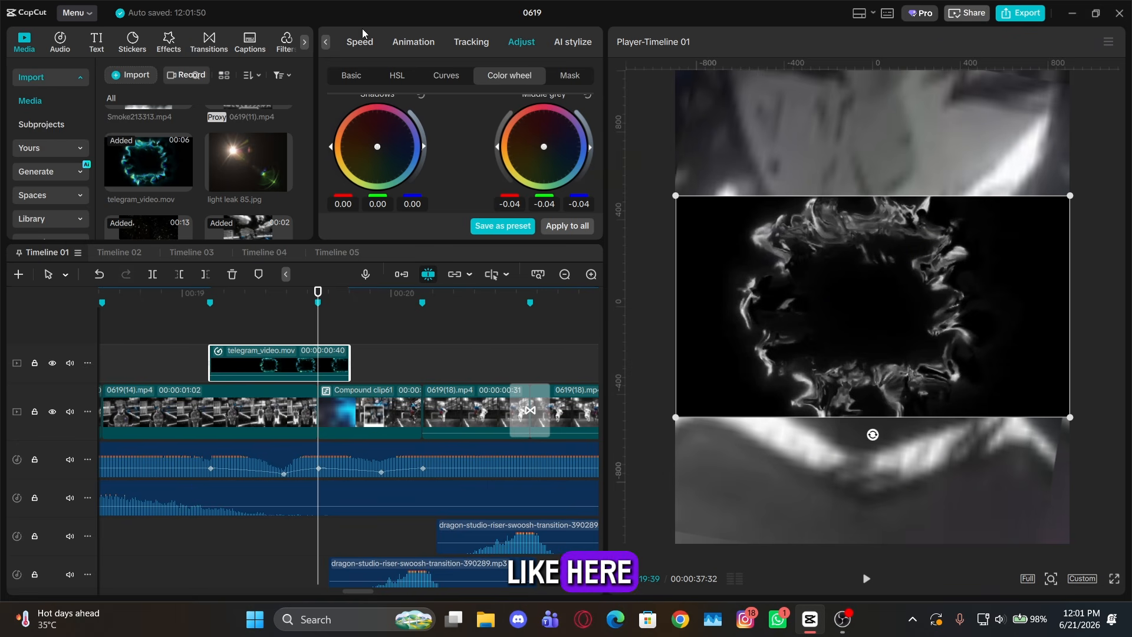
Set the overlay's blend mode to Screen
{"action": "left_click", "coordinate": [353, 45]}
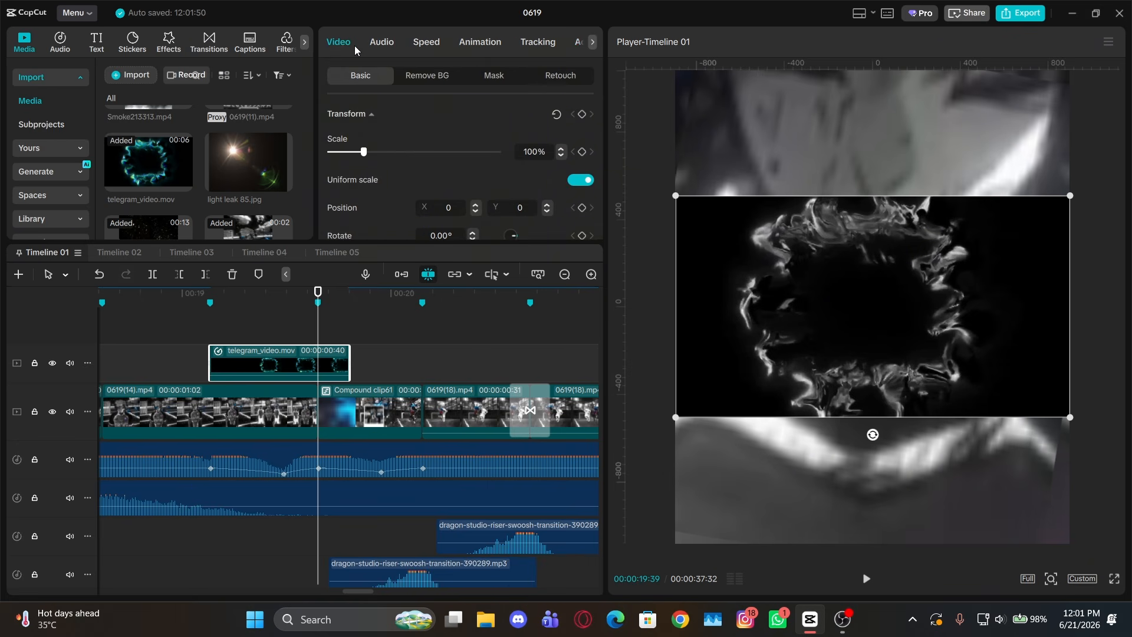
{"action": "scroll", "coordinate": [440, 206], "scroll_direction": "down", "scroll_amount": 6}
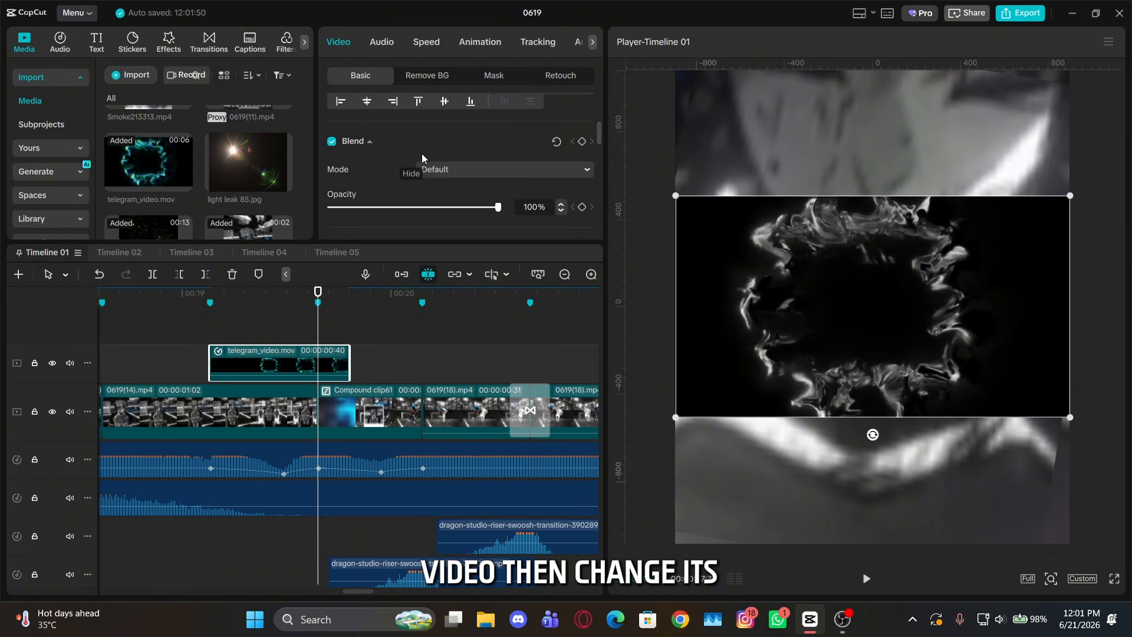
{"action": "left_click", "coordinate": [436, 171]}
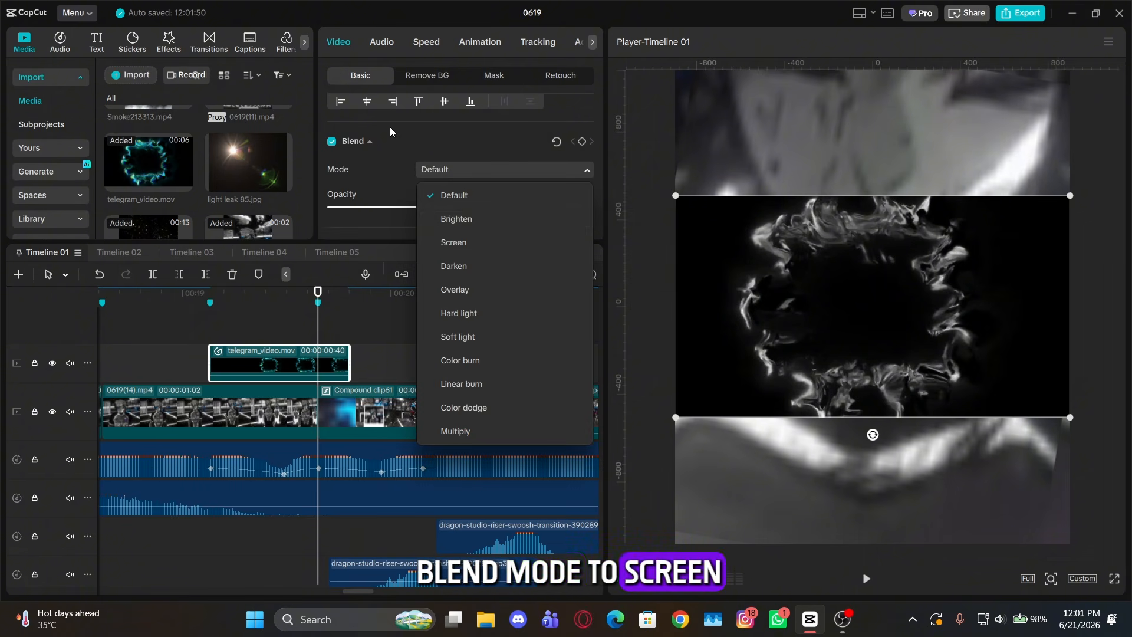
{"action": "left_click", "coordinate": [458, 241]}
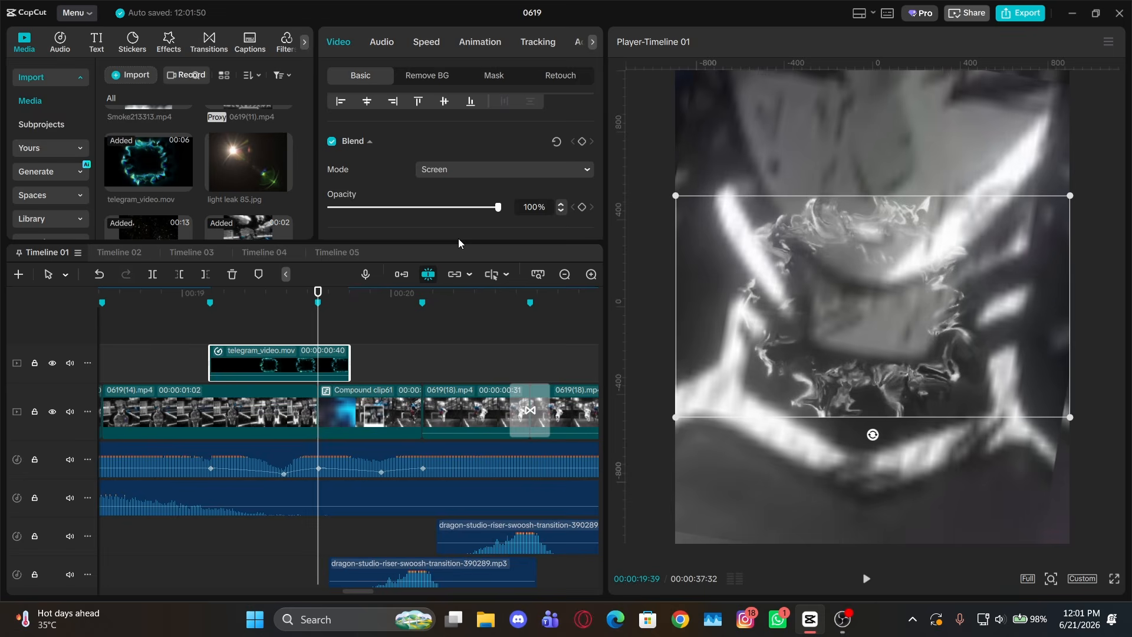
At the overlay's start, scale telegram_video.mov to 44%, position it over the character at Y 556, and keyframe its scale and position
{"action": "key", "text": "Up"}
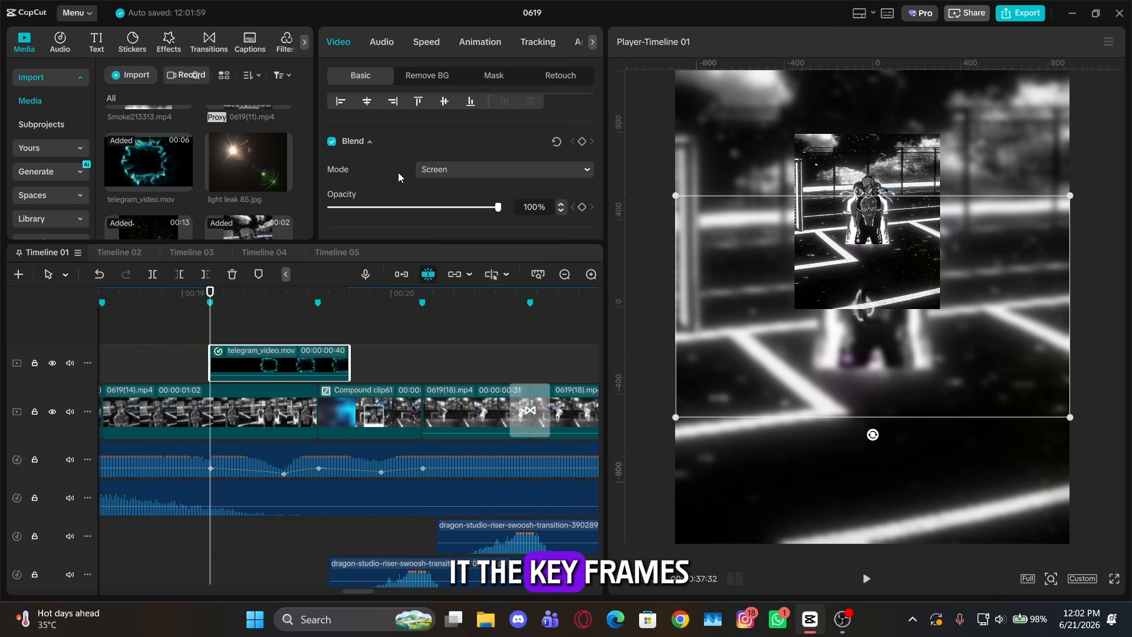
{"action": "scroll", "coordinate": [399, 172], "scroll_direction": "up", "scroll_amount": 6}
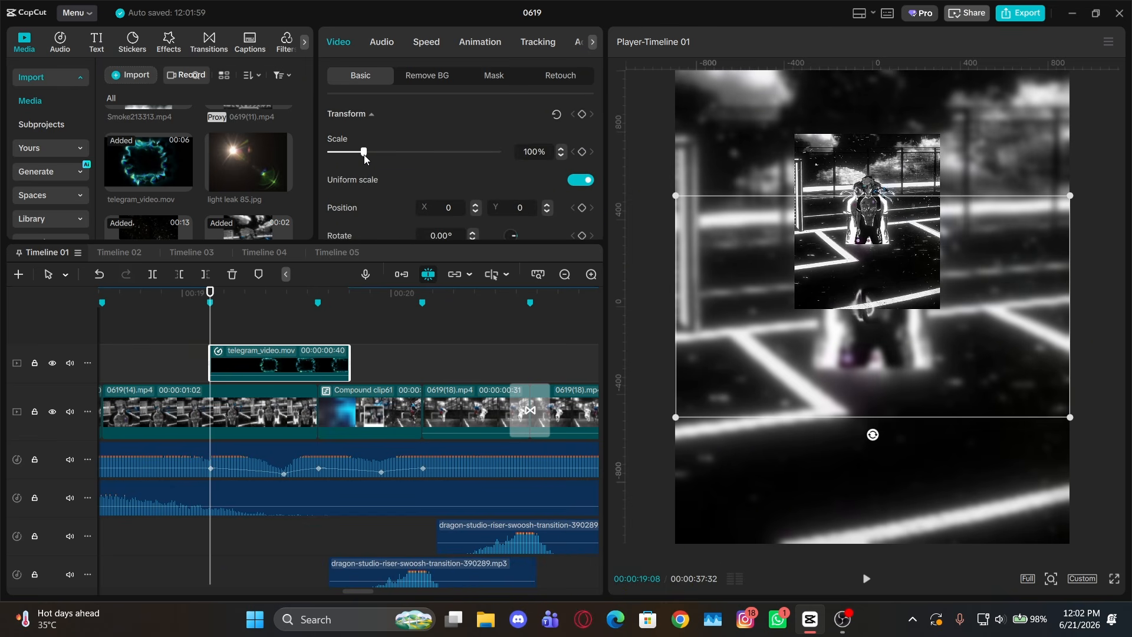
{"action": "left_click_drag", "start_coordinate": [363, 155], "coordinate": [349, 159]}
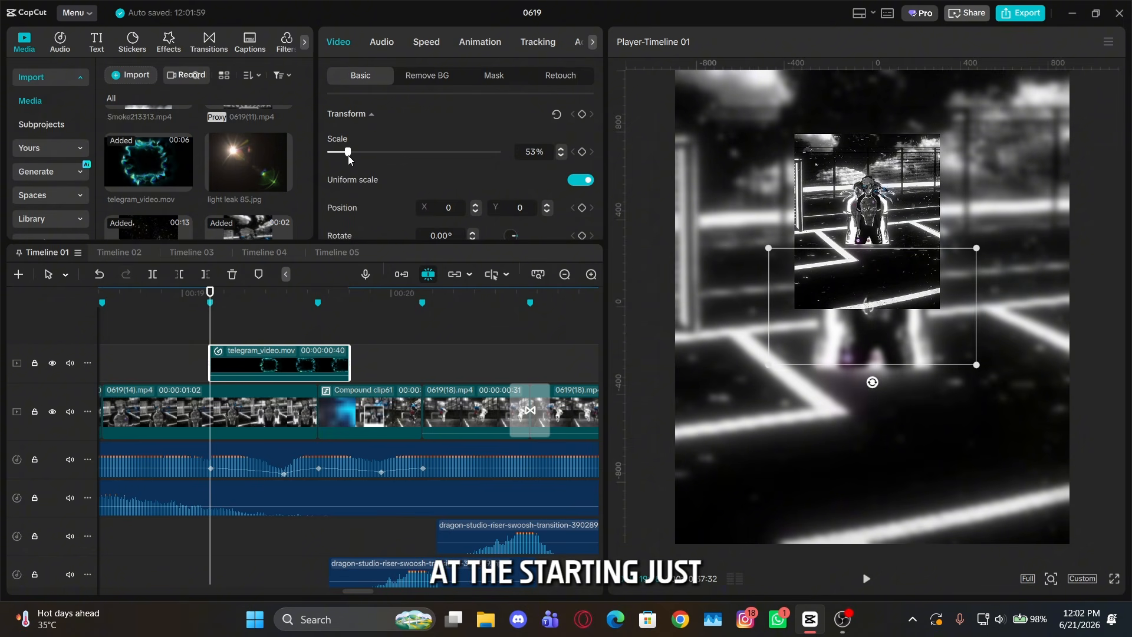
{"action": "left_click_drag", "start_coordinate": [938, 321], "coordinate": [939, 203]}
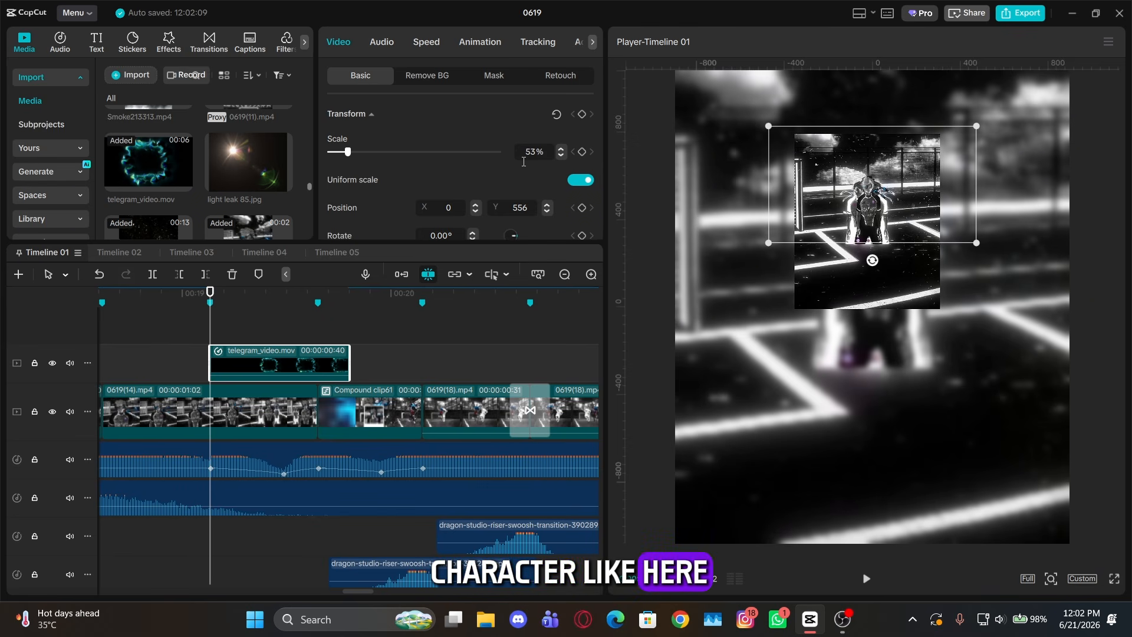
{"action": "scroll", "coordinate": [534, 151], "scroll_direction": "down", "scroll_amount": 9}
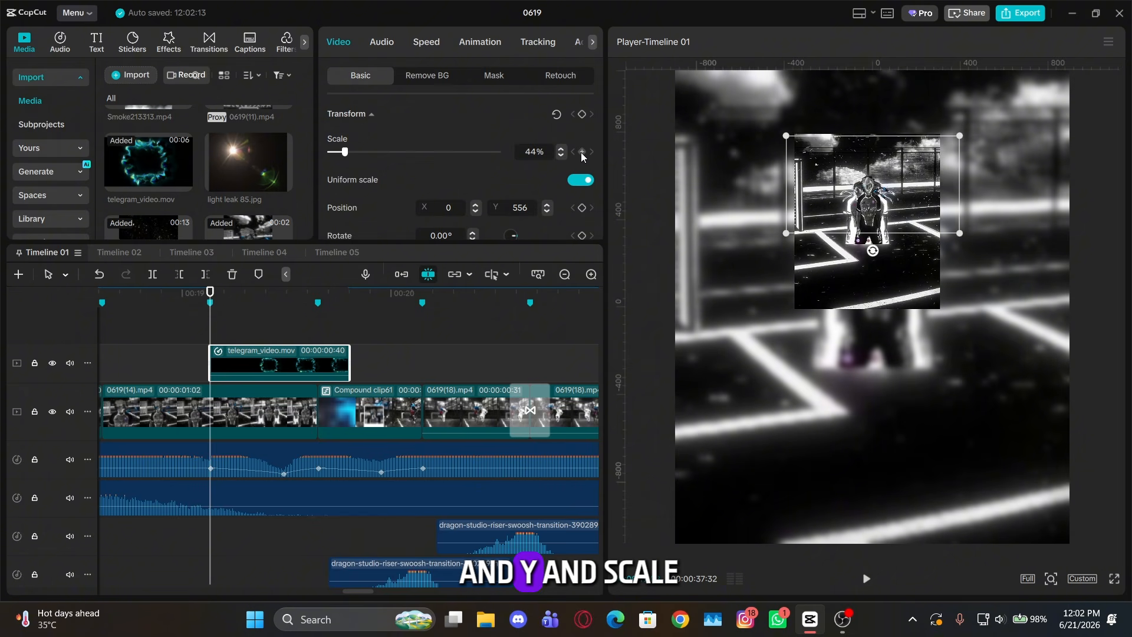
{"action": "left_click", "coordinate": [582, 213]}
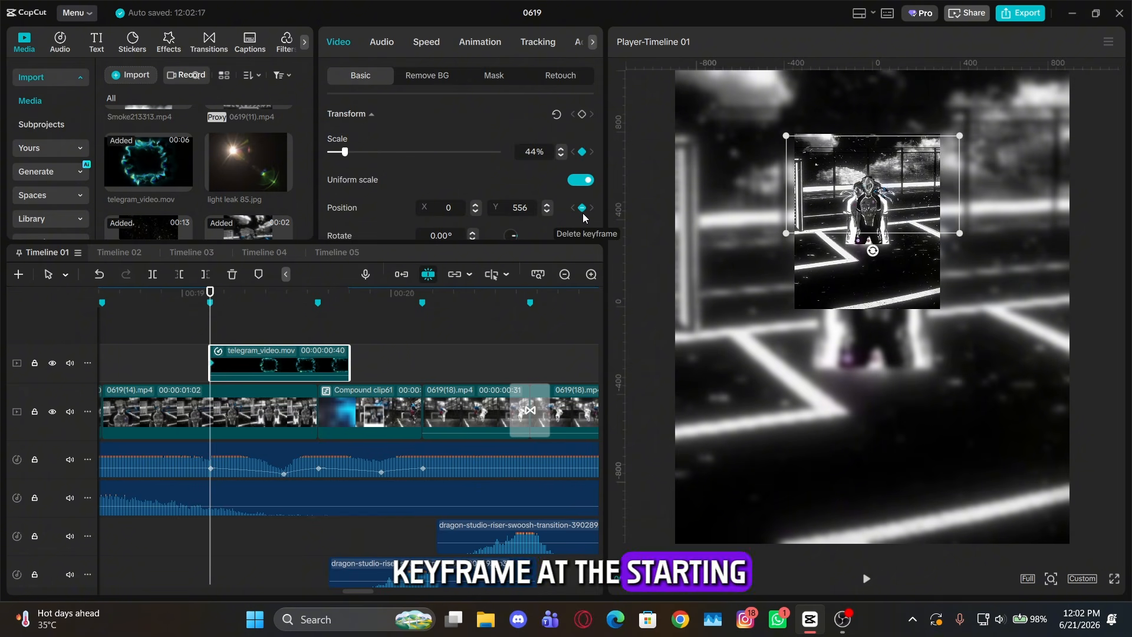
Just before the next beat, enlarge the overlay to 209% scale with a second scale keyframe
{"action": "key", "text": "Down"}
{"action": "key", "text": "Left"}
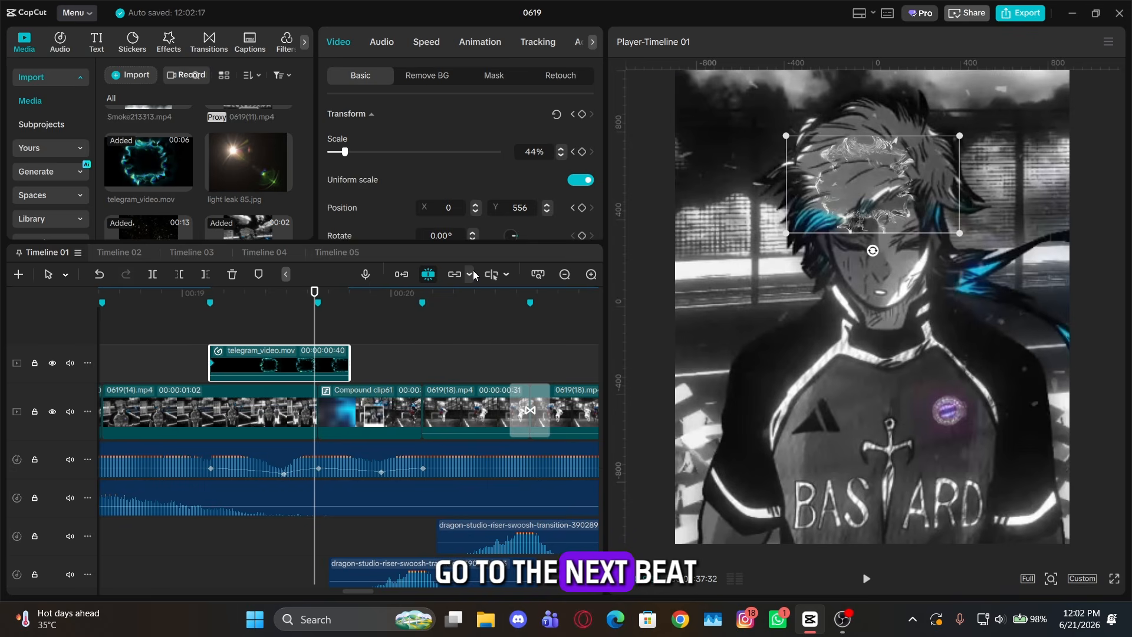
{"action": "left_click_drag", "start_coordinate": [371, 153], "coordinate": [401, 153]}
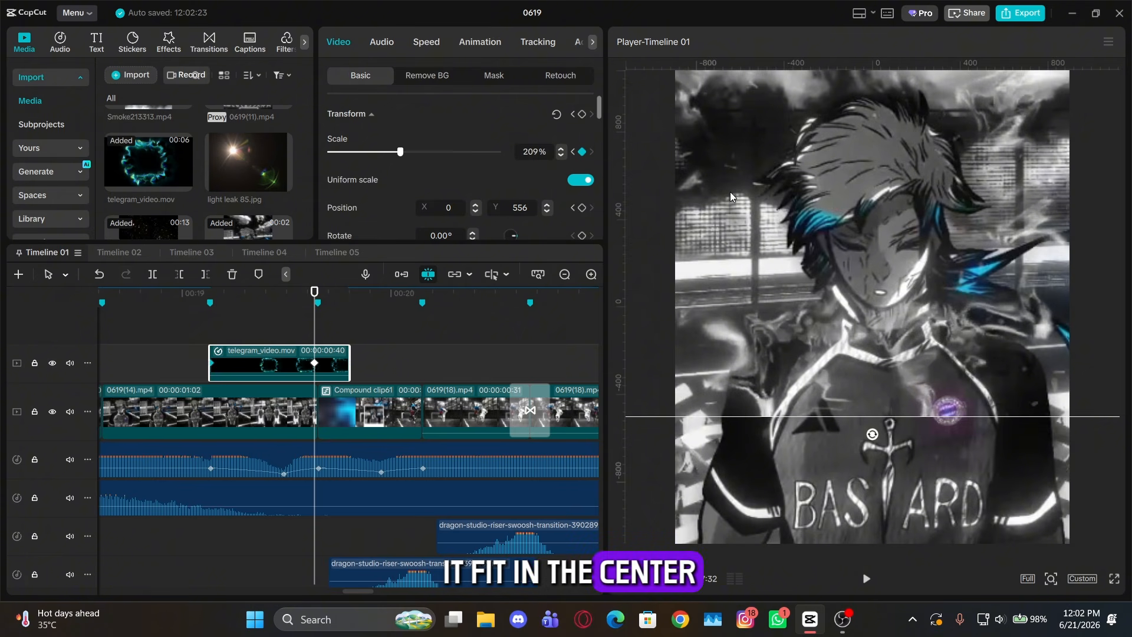
Undo the overlay's trial repositioning and crop the empty strip off the right side of telegram_video.mov
{"action": "left_click_drag", "start_coordinate": [825, 242], "coordinate": [872, 334]}
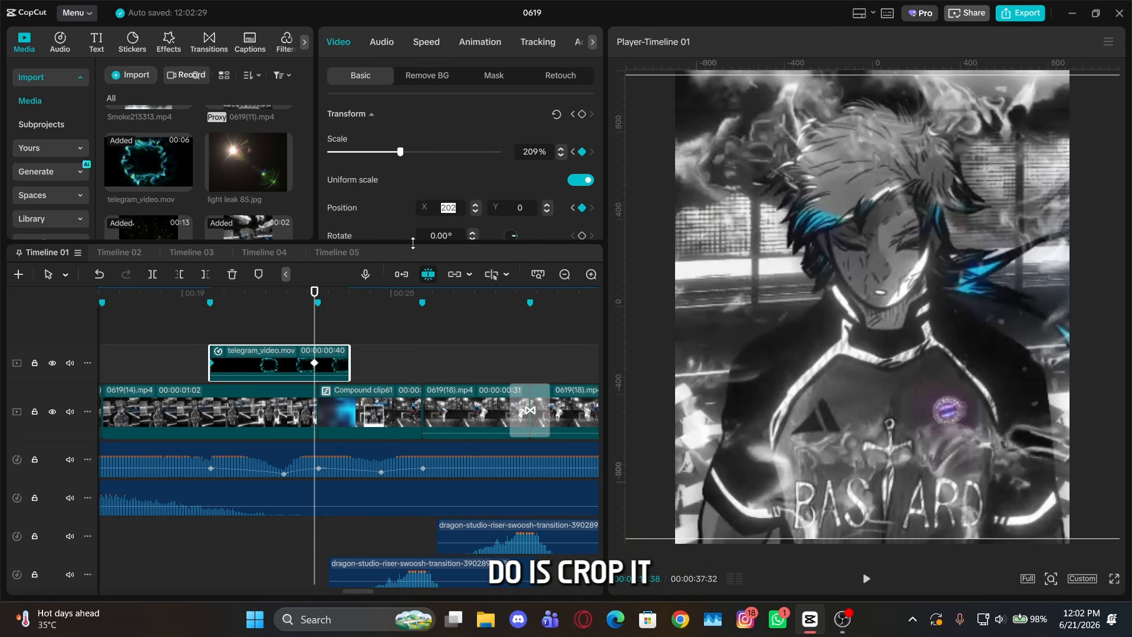
{"action": "key", "text": "ctrl+z"}
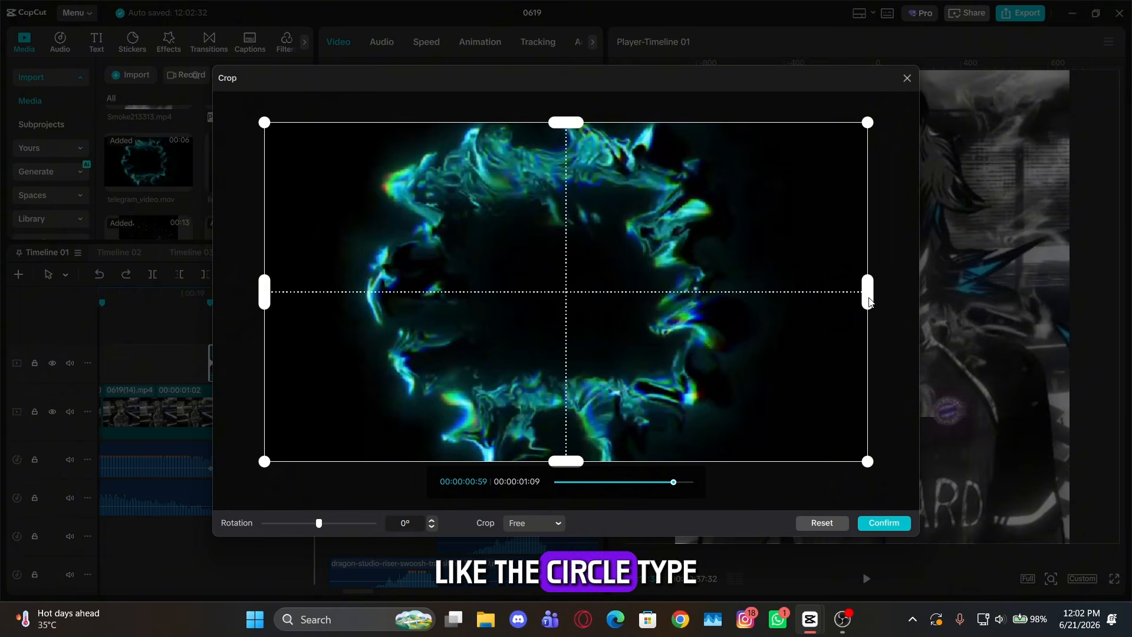
{"action": "left_click_drag", "start_coordinate": [867, 292], "coordinate": [824, 297]}
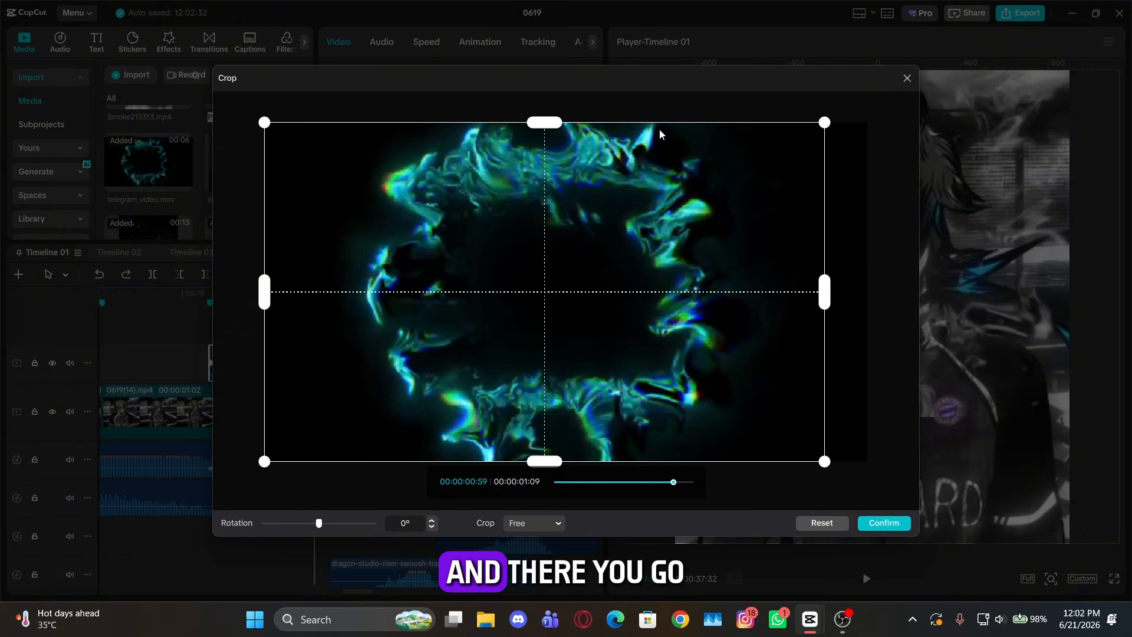
{"action": "left_click", "coordinate": [884, 524]}
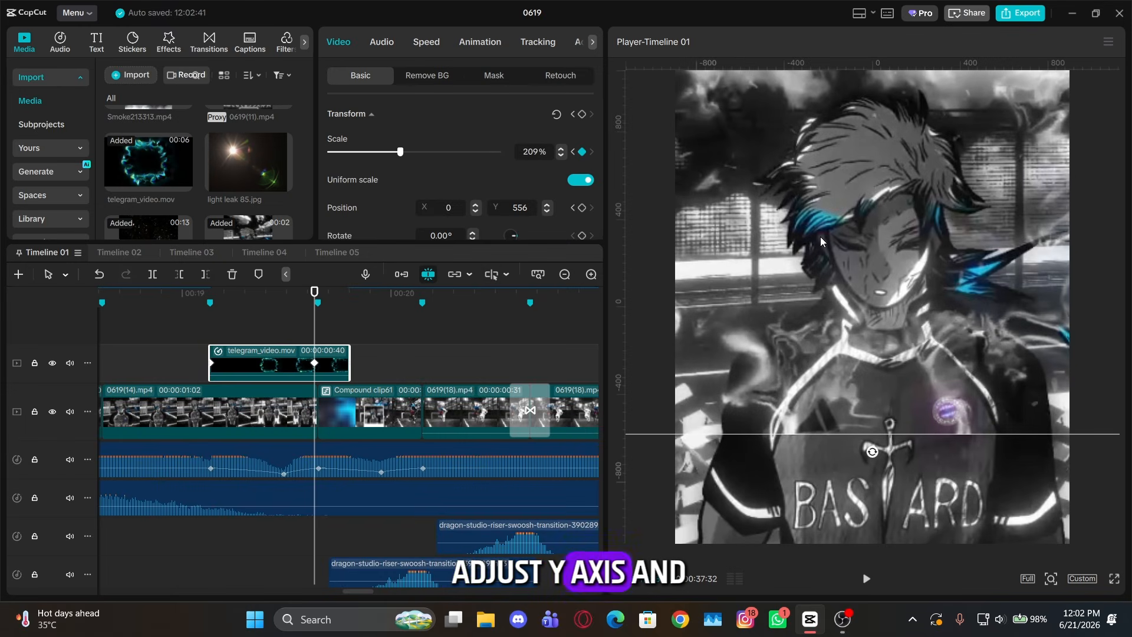
Reposition the overlay around the character at the second keyframe, ending at Y 60 and 220% scale
{"action": "left_click_drag", "start_coordinate": [819, 235], "coordinate": [818, 342]}
{"action": "scroll", "coordinate": [531, 153], "scroll_direction": "down", "scroll_amount": 7}
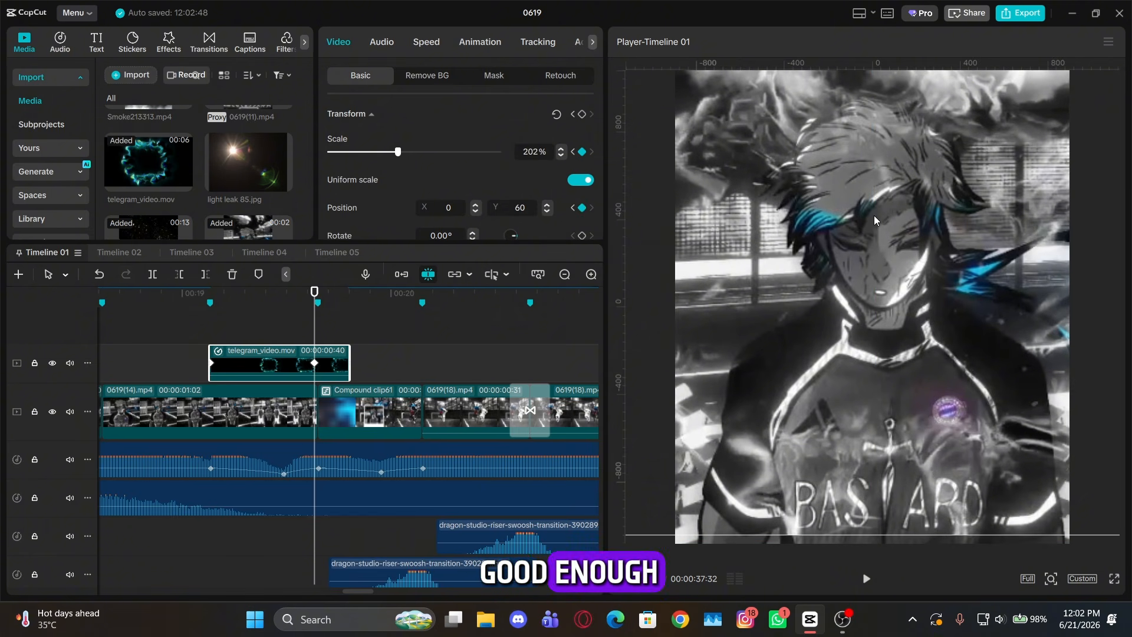
{"action": "left_click_drag", "start_coordinate": [874, 215], "coordinate": [873, 203]}
{"action": "scroll", "coordinate": [536, 152], "scroll_direction": "up", "scroll_amount": 17}
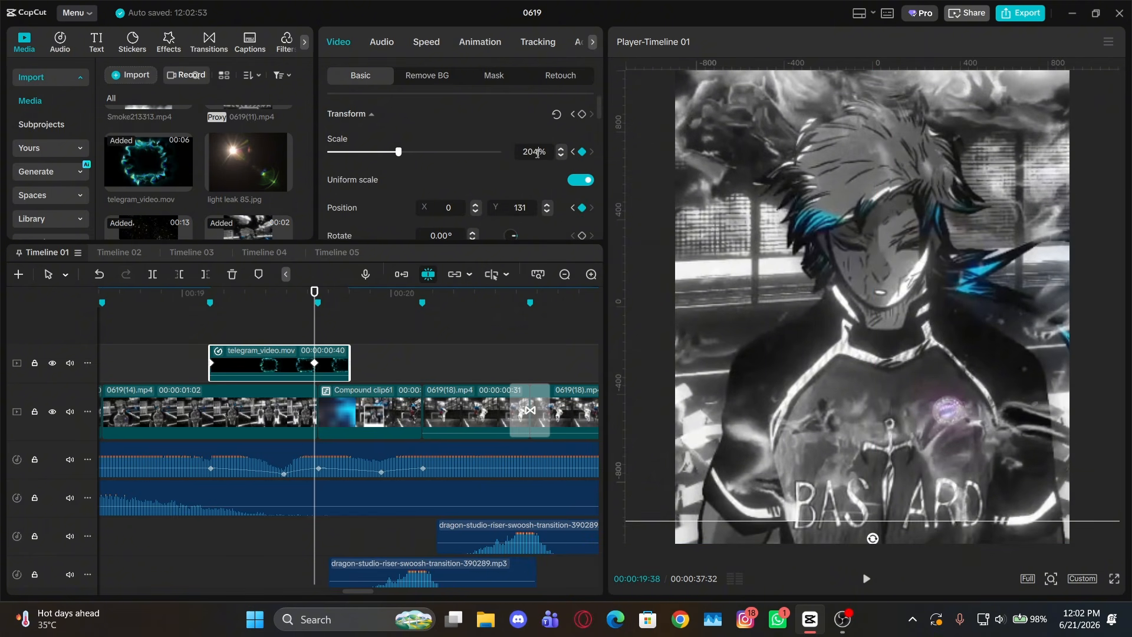
{"action": "mouse_move", "coordinate": [800, 259]}
{"action": "left_mouse_down"}
{"action": "mouse_move", "coordinate": [789, 262]}
{"action": "mouse_move", "coordinate": [801, 257]}
{"action": "left_mouse_up"}
{"action": "scroll", "coordinate": [333, 362], "scroll_direction": "up", "scroll_amount": 2}
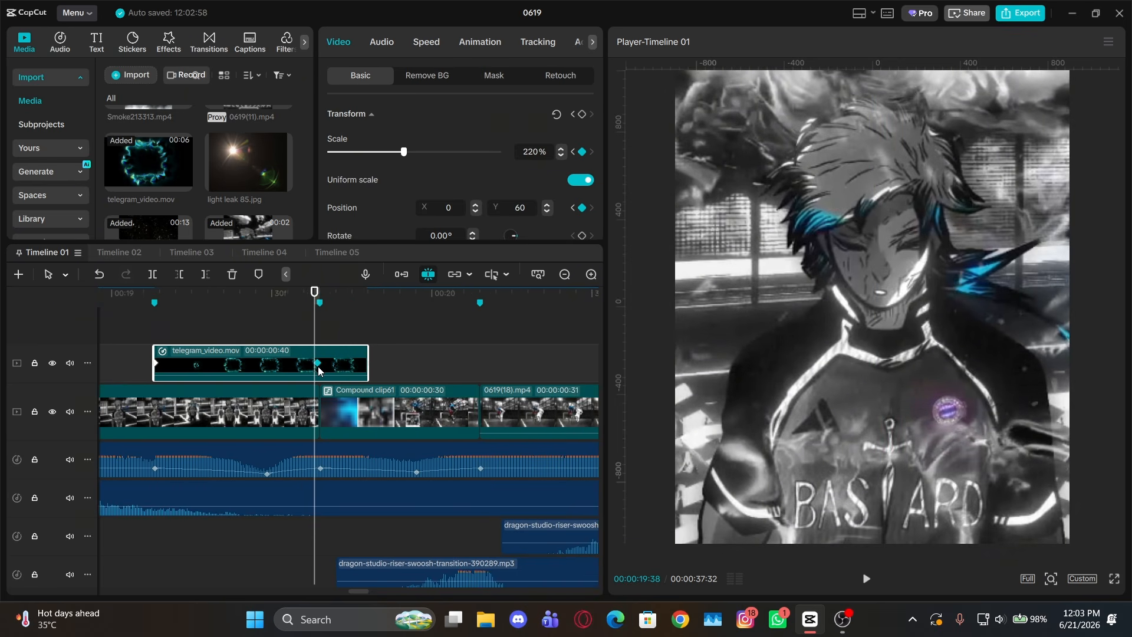
Move the overlay's second keyframe exactly onto the next beat marker and return to the overlay's start
{"action": "left_click_drag", "start_coordinate": [316, 365], "coordinate": [319, 366]}
{"action": "scroll", "coordinate": [300, 365], "scroll_direction": "left", "scroll_amount": 2}
{"action": "left_click", "coordinate": [289, 329]}
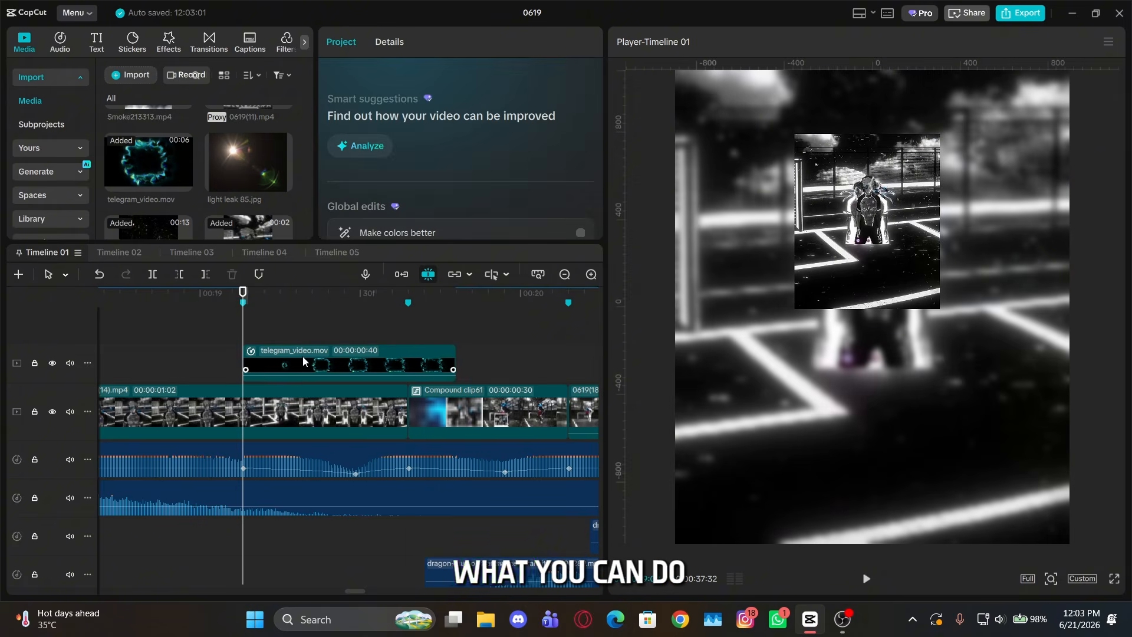
Fade out the overlay with opacity keyframes of 100% at 00:00:19:18 and 0% at the beat at 00:00:19:39
{"action": "left_click", "coordinate": [303, 356]}
{"action": "mouse_move", "coordinate": [283, 303]}
{"action": "left_mouse_down"}
{"action": "mouse_move", "coordinate": [305, 303]}
{"action": "mouse_move", "coordinate": [296, 302]}
{"action": "left_mouse_up"}
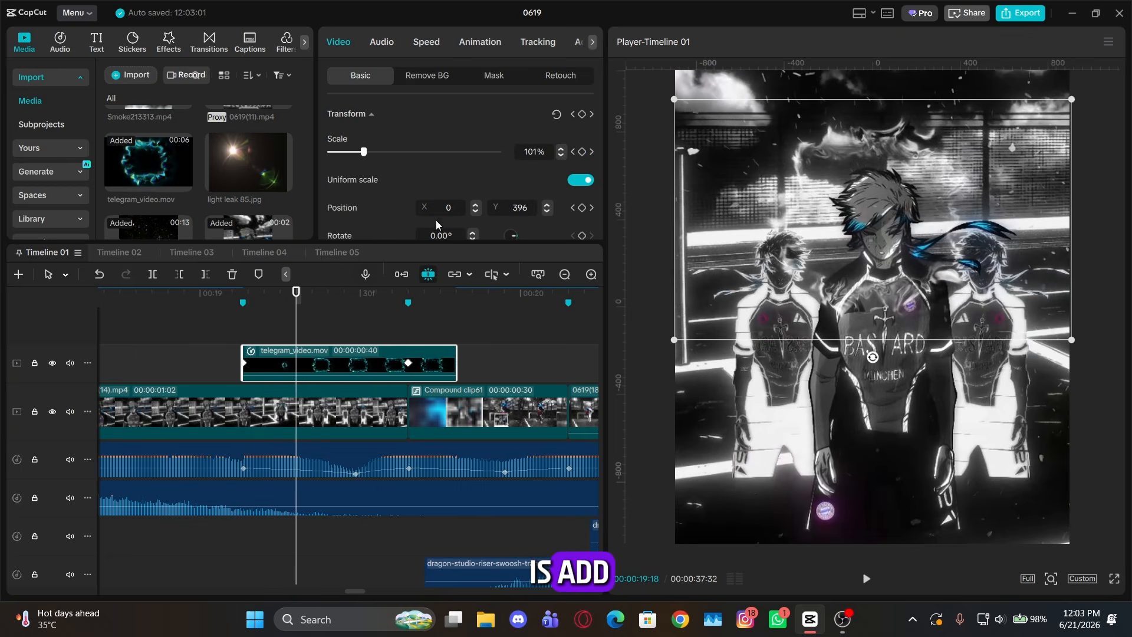
{"action": "scroll", "coordinate": [504, 182], "scroll_direction": "down", "scroll_amount": 5}
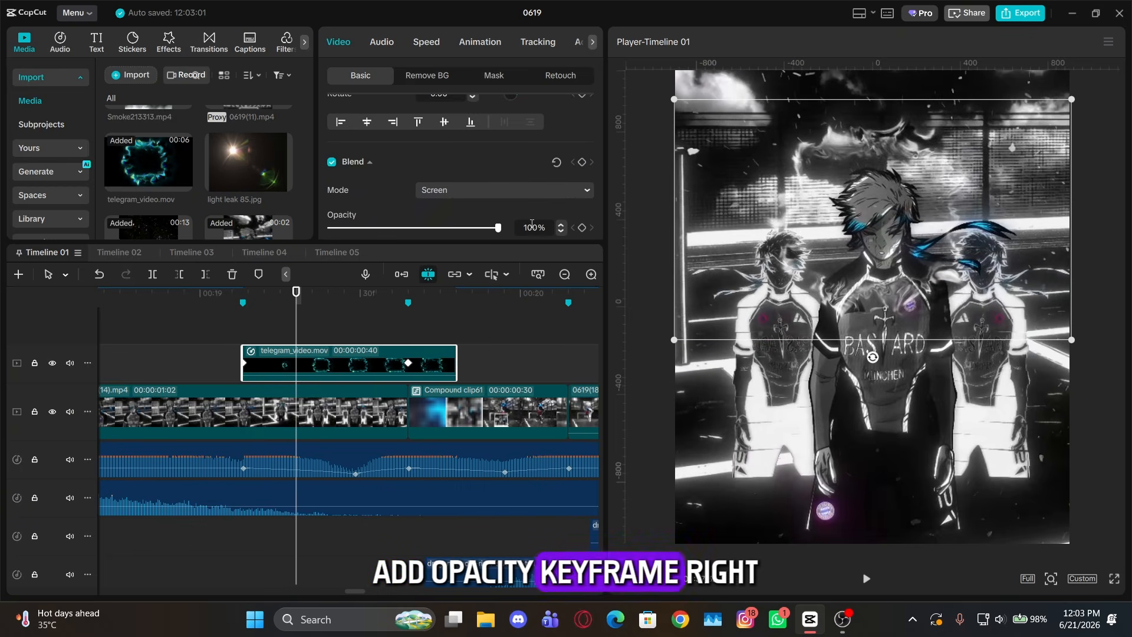
{"action": "left_click", "coordinate": [583, 228]}
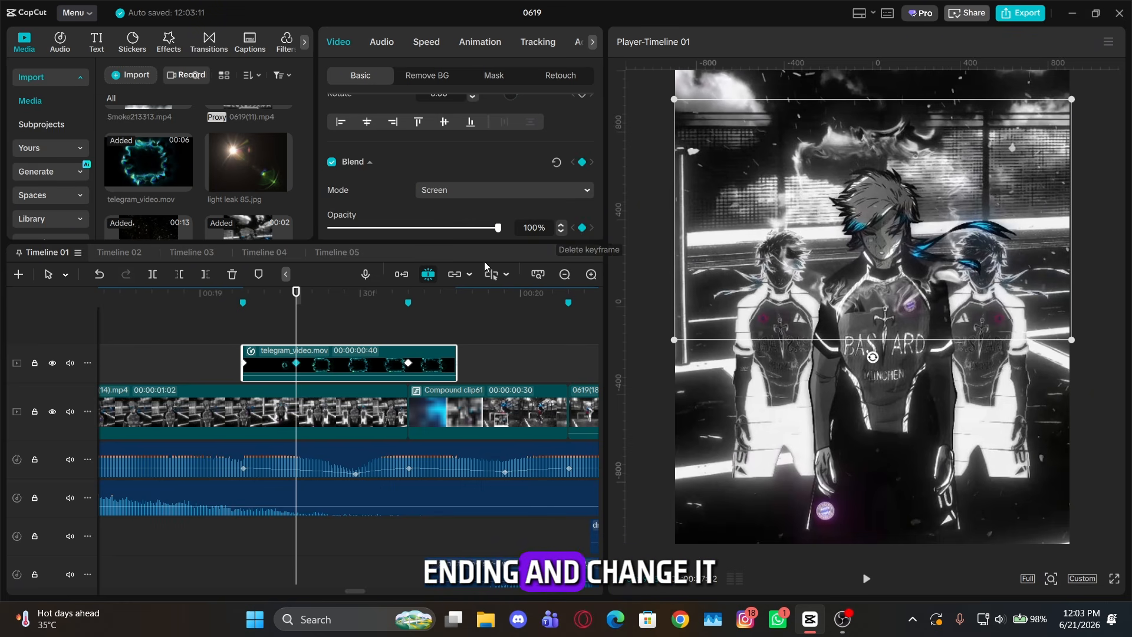
{"action": "left_click_drag", "start_coordinate": [430, 232], "coordinate": [293, 244]}
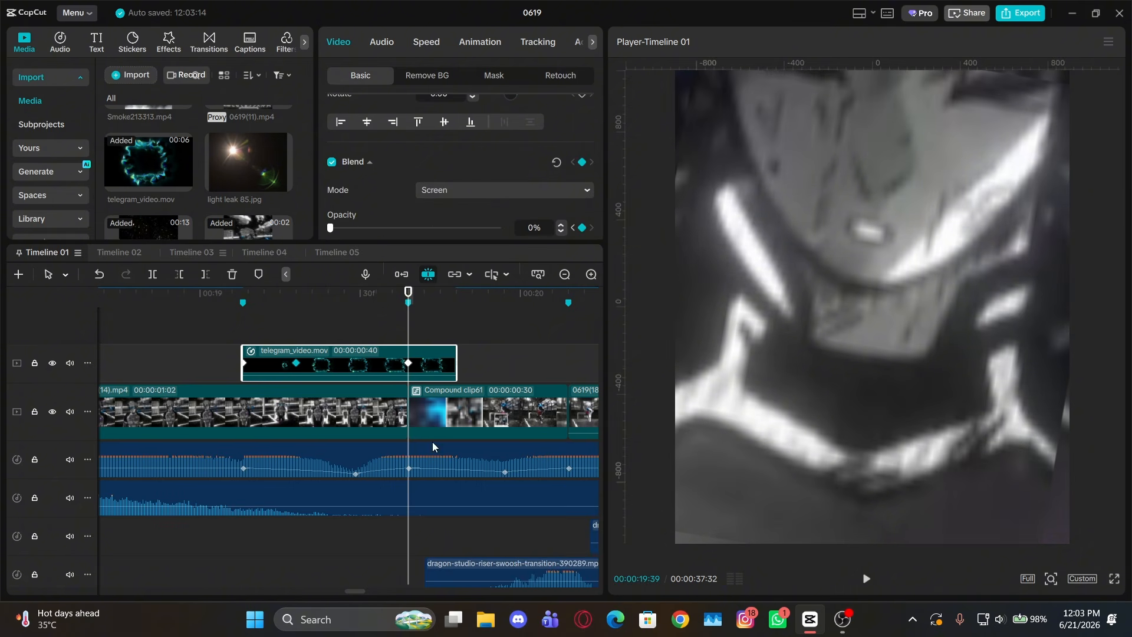
Open the overlay's keyframe graphs and ease the scale curve into its second keyframe with a long handle for a fast start
{"action": "key", "text": "alt+k"}
{"action": "scroll", "coordinate": [314, 471], "scroll_direction": "up", "scroll_amount": 2}
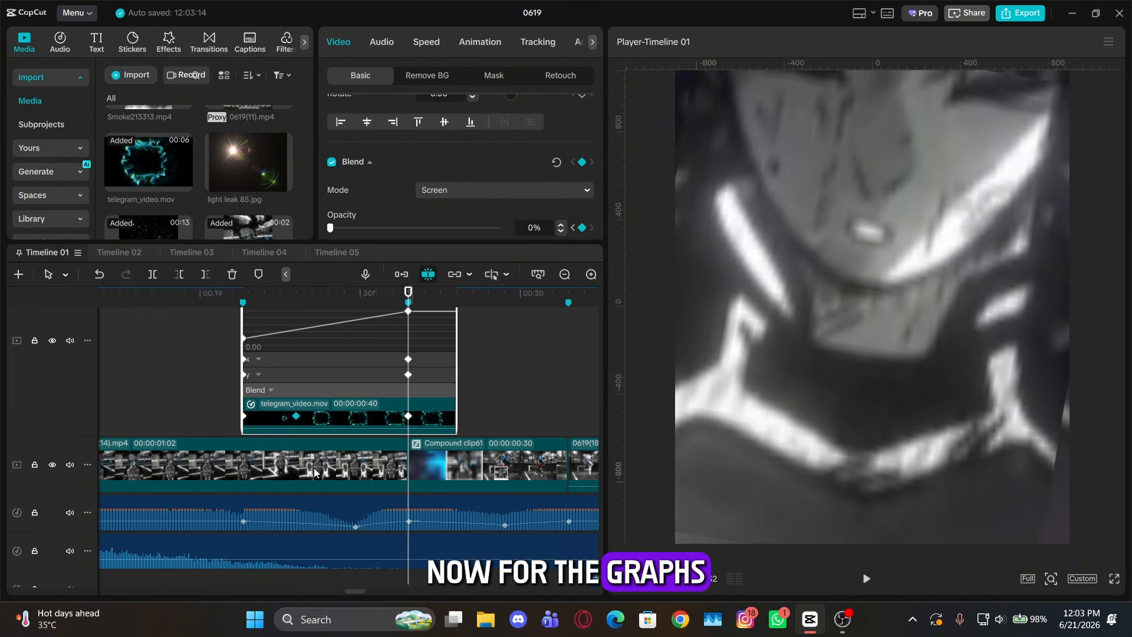
{"action": "scroll", "coordinate": [314, 468], "scroll_direction": "up", "scroll_amount": 3}
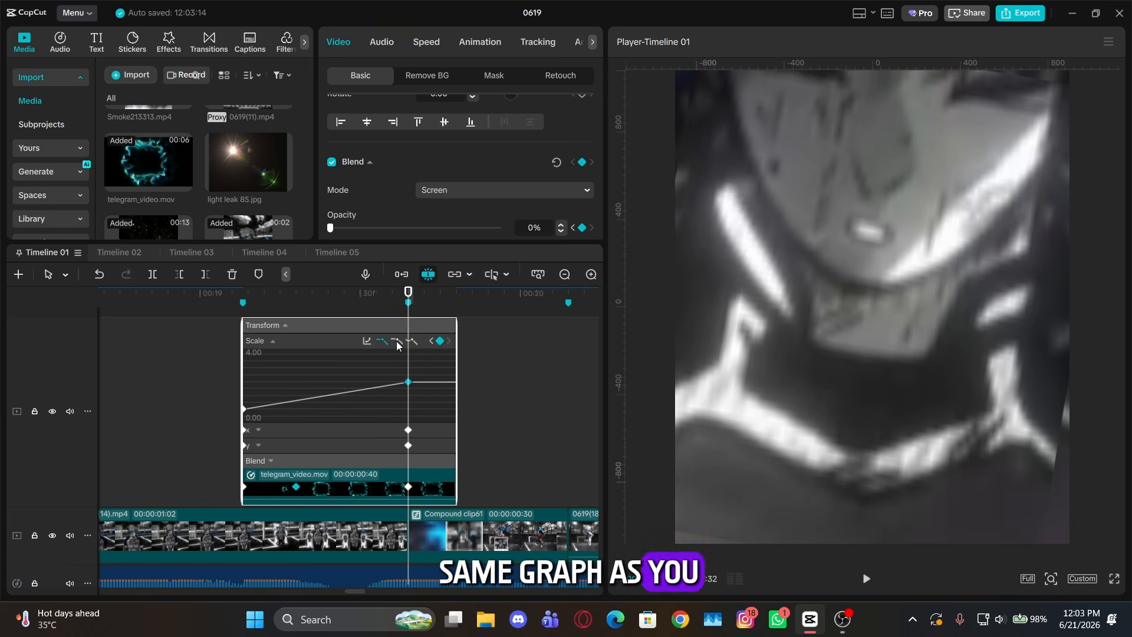
{"action": "left_click", "coordinate": [396, 342]}
{"action": "left_click_drag", "start_coordinate": [301, 383], "coordinate": [258, 387]}
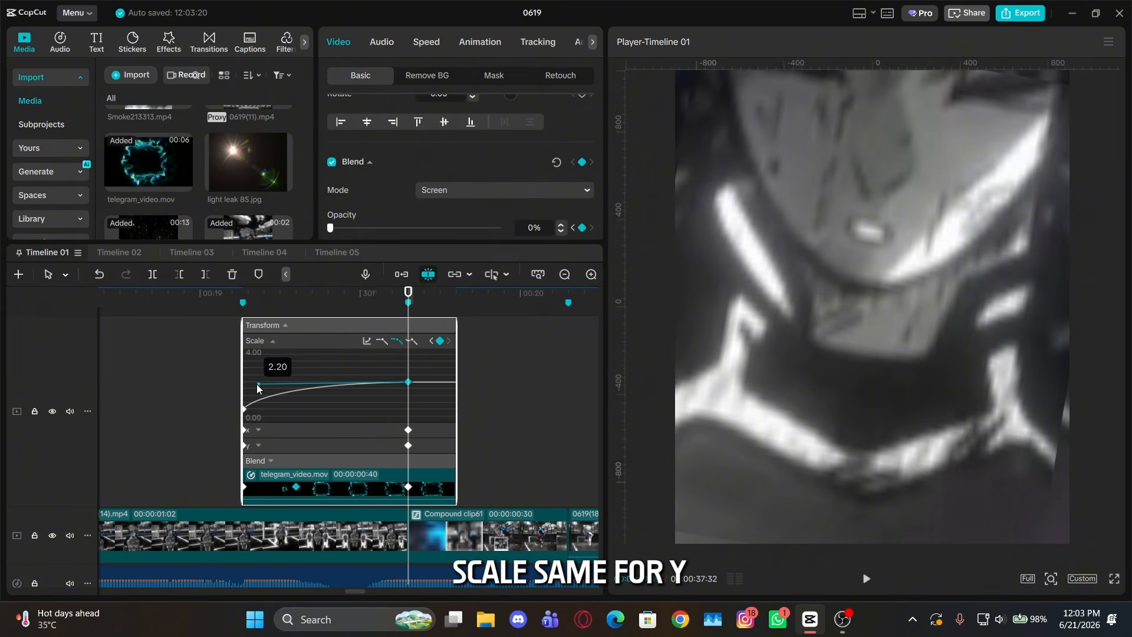
Shape the overlay's Y position curve with the same long ease into its second keyframe
{"action": "left_click", "coordinate": [368, 444]}
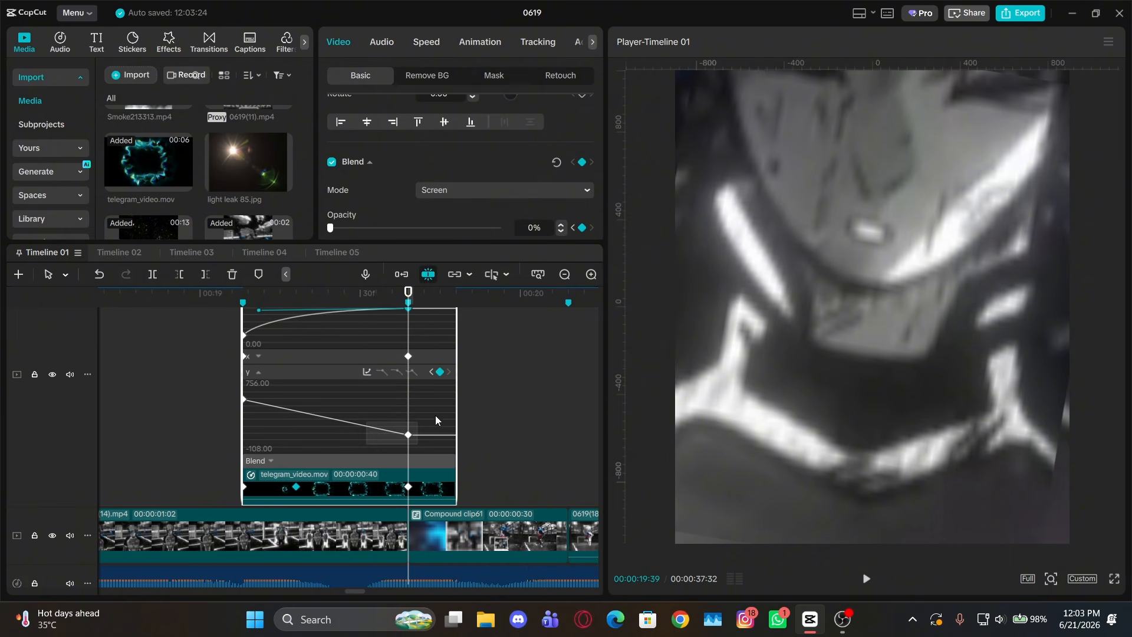
{"action": "left_click", "coordinate": [397, 372]}
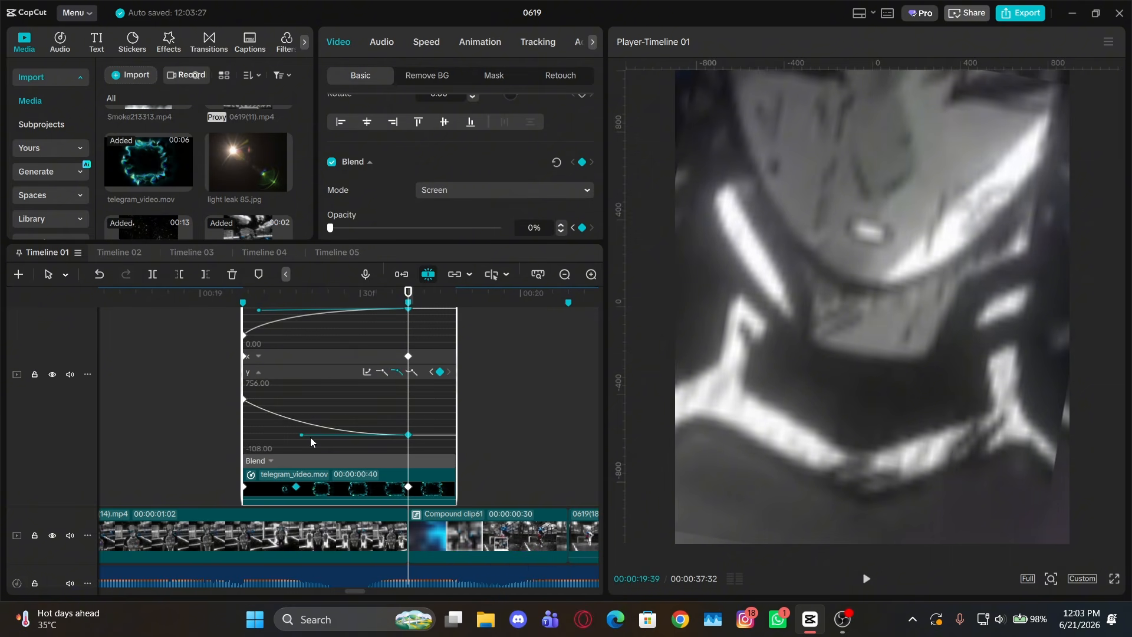
{"action": "left_click_drag", "start_coordinate": [303, 437], "coordinate": [263, 432]}
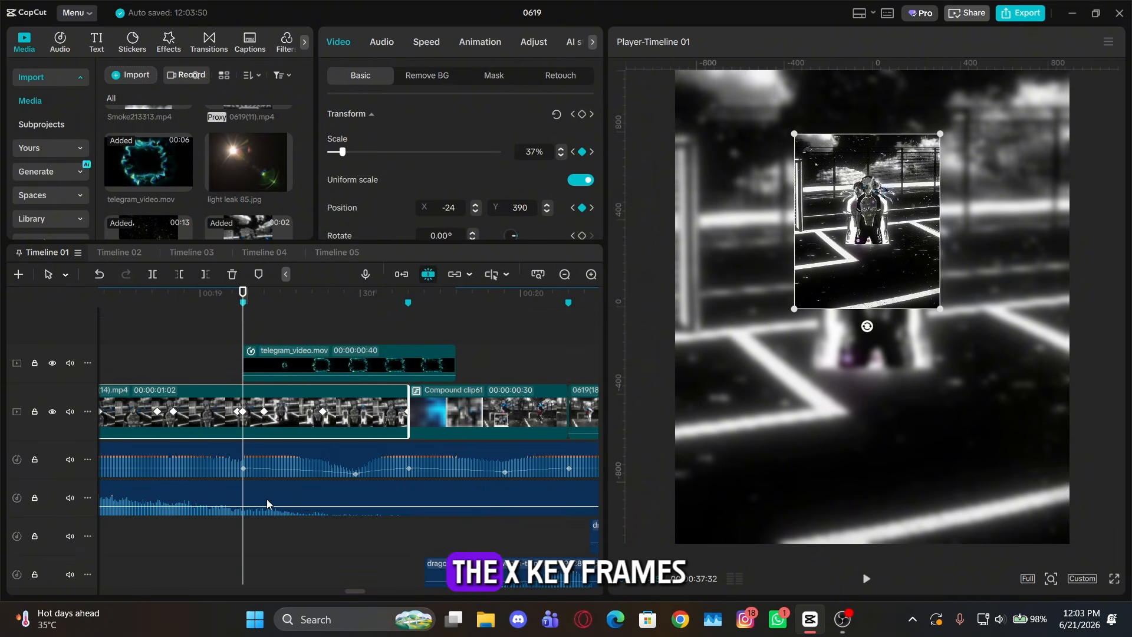
Replace the overlay's X position keyframes with the shake keyframes copied from 0619(14).mp4, and close the graphs
{"action": "left_click", "coordinate": [298, 364]}
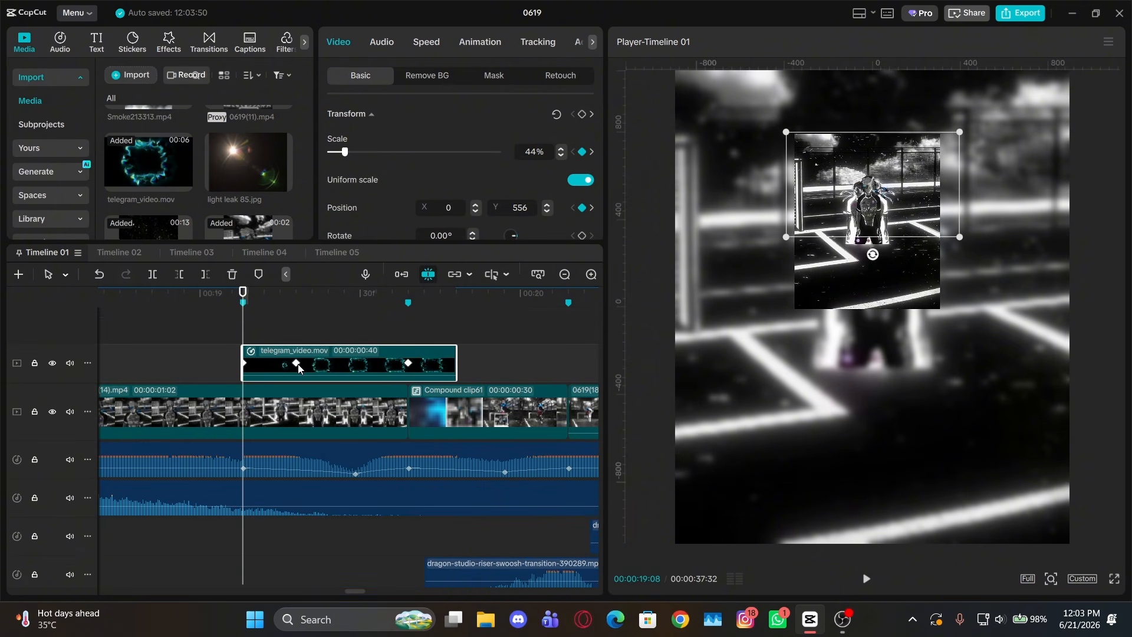
{"action": "left_click", "coordinate": [300, 365]}
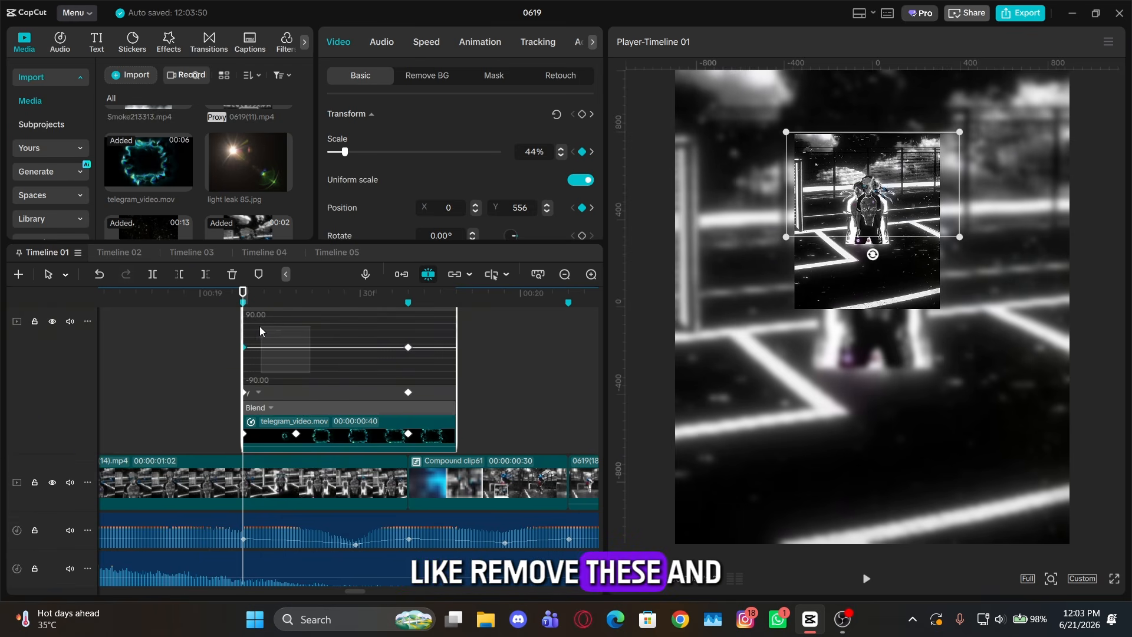
{"action": "left_click_drag", "start_coordinate": [260, 326], "coordinate": [578, 307]}
{"action": "key", "text": "ctrl+z"}
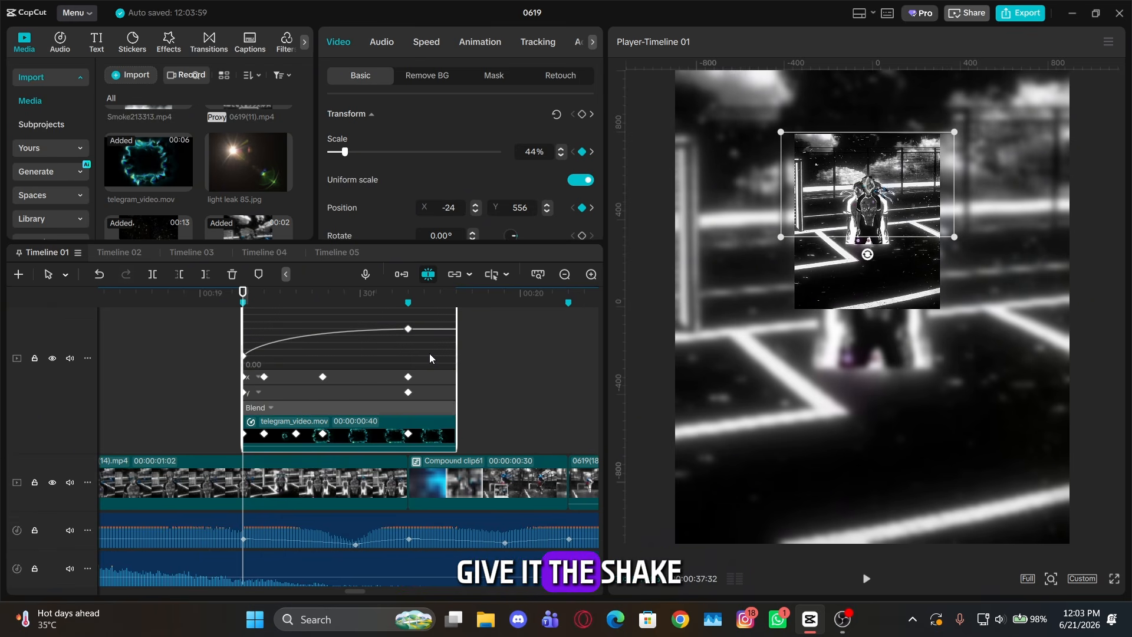
{"action": "key", "text": "alt+k"}
{"action": "scroll", "coordinate": [429, 353], "scroll_direction": "down", "scroll_amount": 4}
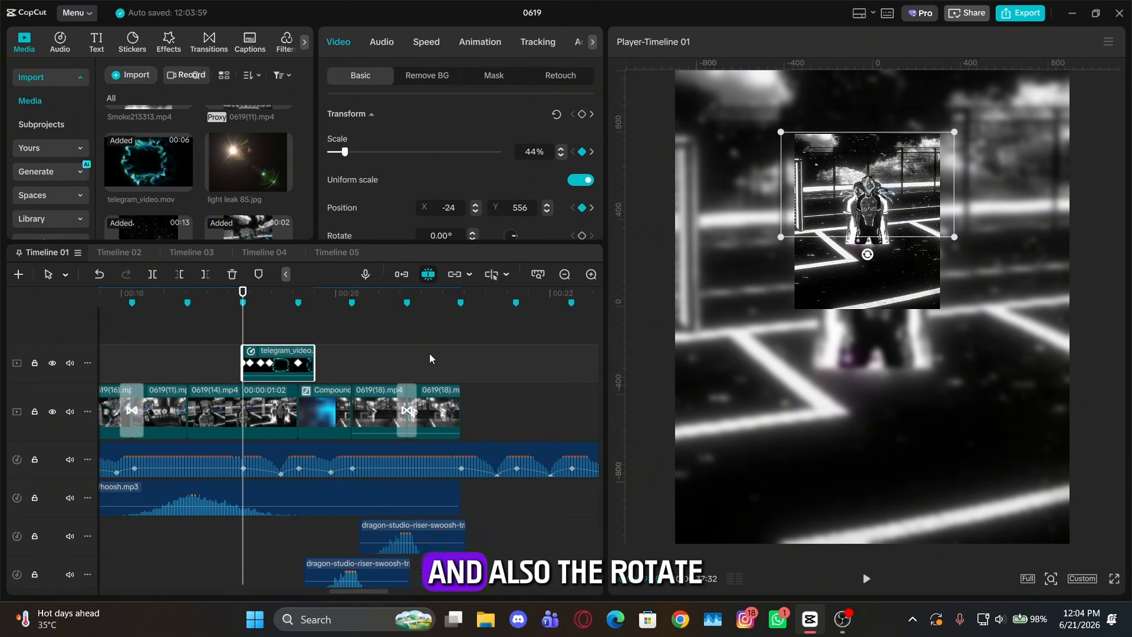
Copy the rotate keyframes from the first 0619(16).mp4 clip
{"action": "scroll", "coordinate": [419, 356], "scroll_direction": "up", "scroll_amount": 3}
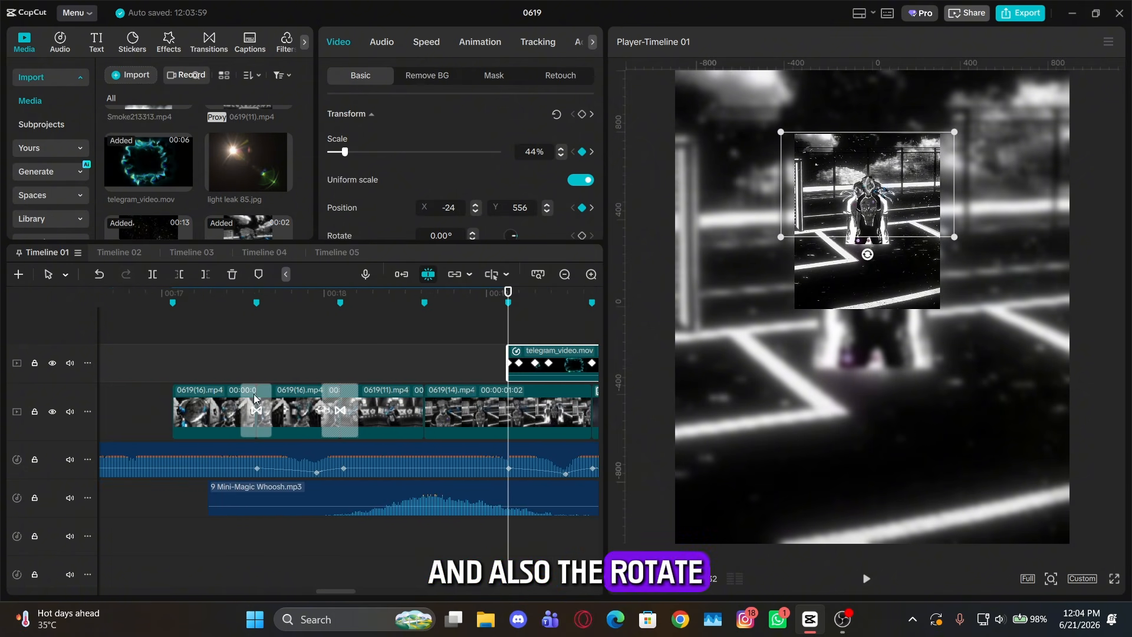
{"action": "left_click", "coordinate": [224, 398]}
{"action": "key", "text": "alt+k"}
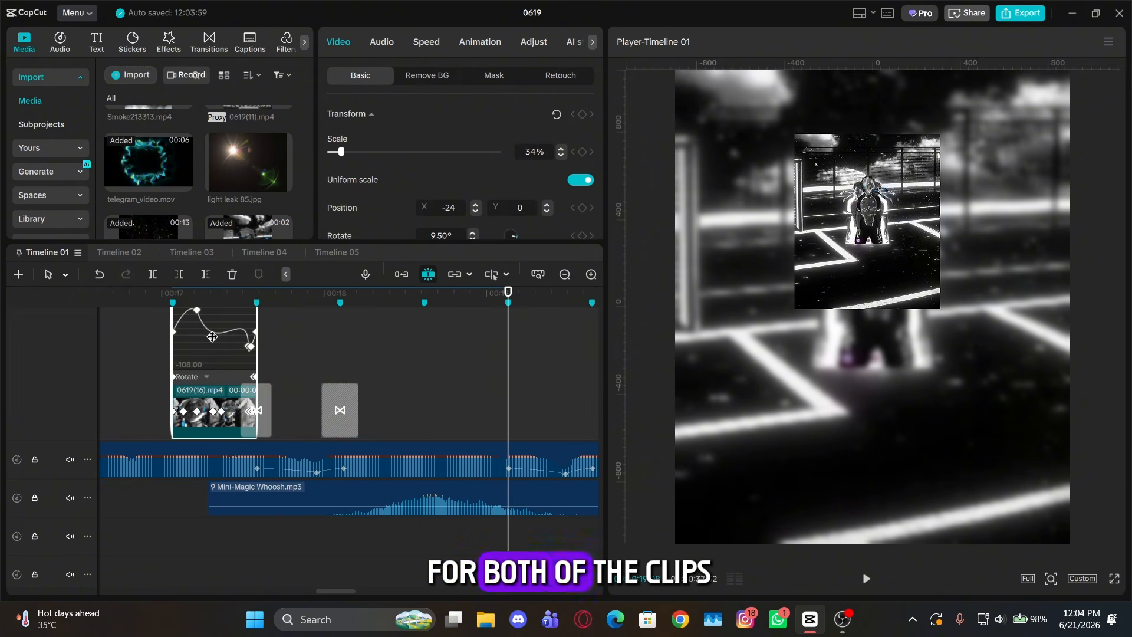
{"action": "key", "text": "alt+k"}
{"action": "scroll", "coordinate": [286, 328], "scroll_direction": "down", "scroll_amount": 3}
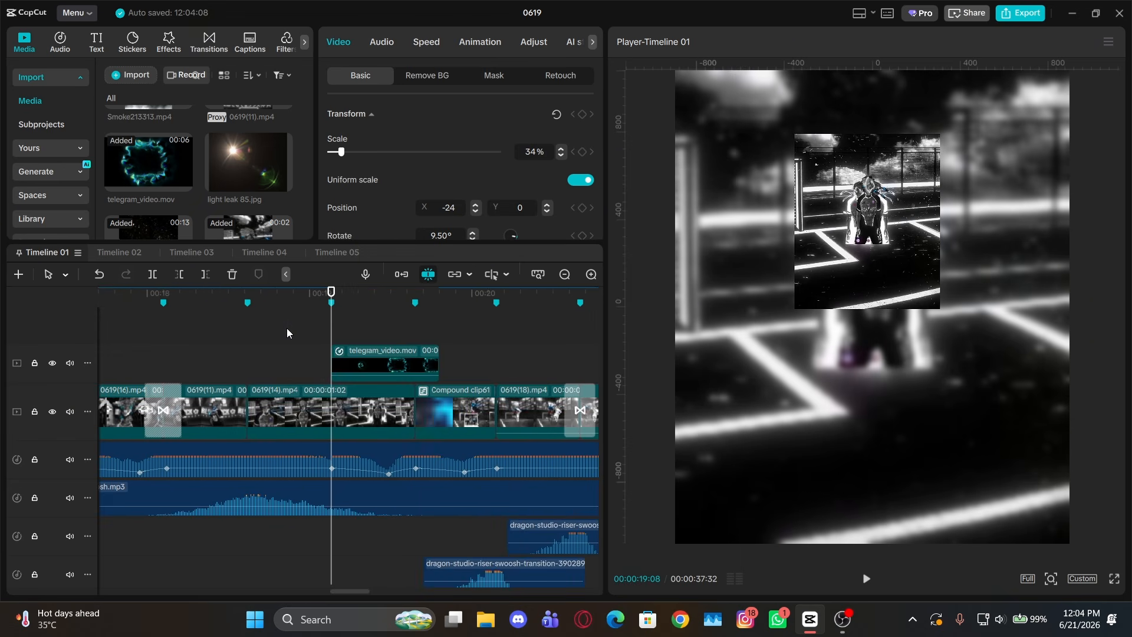
Paste the copied rotate keyframes onto the 0619(14).mp4 clip at the beat at 00:00:19:08
{"action": "left_click", "coordinate": [408, 367]}
{"action": "left_click", "coordinate": [404, 406]}
{"action": "scroll", "coordinate": [404, 404], "scroll_direction": "up", "scroll_amount": 1}
{"action": "scroll", "coordinate": [405, 408], "scroll_direction": "up", "scroll_amount": 1}
{"action": "key", "text": "ctrl+v"}
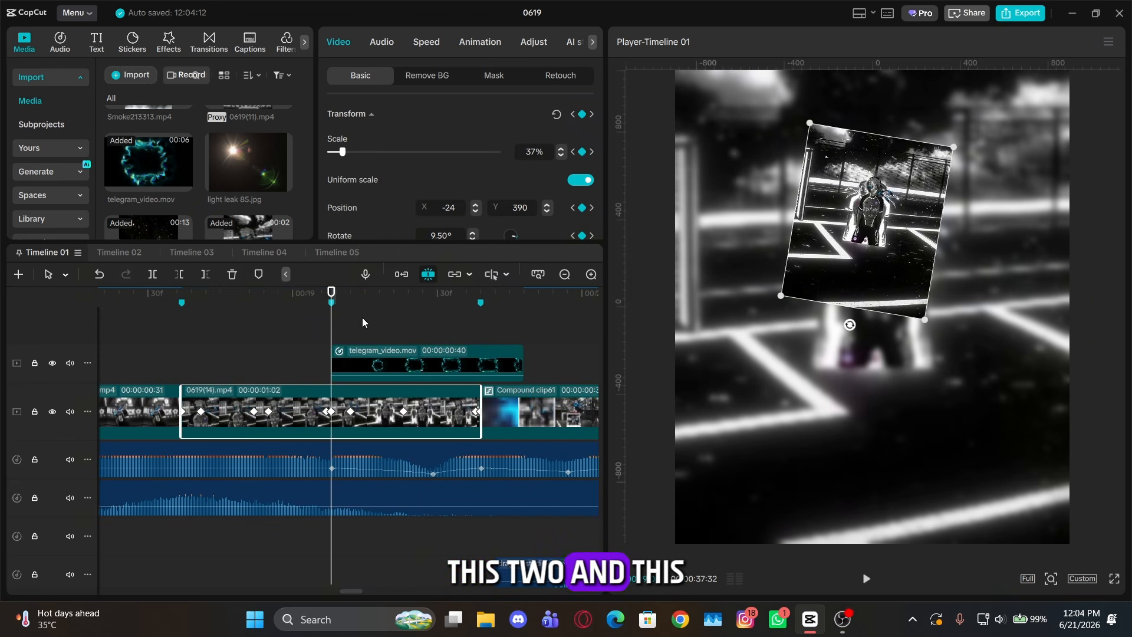
Step through the frames after the beat and play back the sequence to review the shake and overlay motion
{"action": "key", "text": "Right"}
{"action": "key", "text": "Right"}
{"action": "key", "text": "Right"}
{"action": "key", "text": "Right"}
{"action": "key", "text": "Right"}
{"action": "key", "text": "Right"}
{"action": "key", "text": "Right"}
{"action": "key", "text": "Right"}
{"action": "key", "text": "space"}
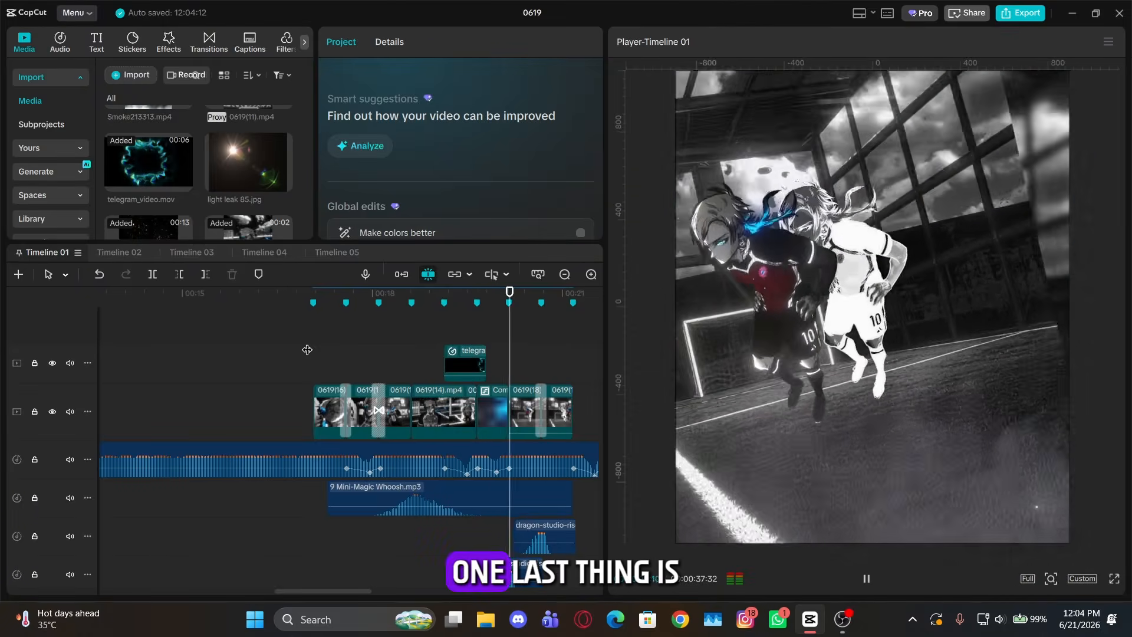
Open the keyframe graphs of the first 0619(16).mp4 clip, collapse the position and rotate graphs, and expand only Scale width
{"action": "left_click", "coordinate": [307, 351]}
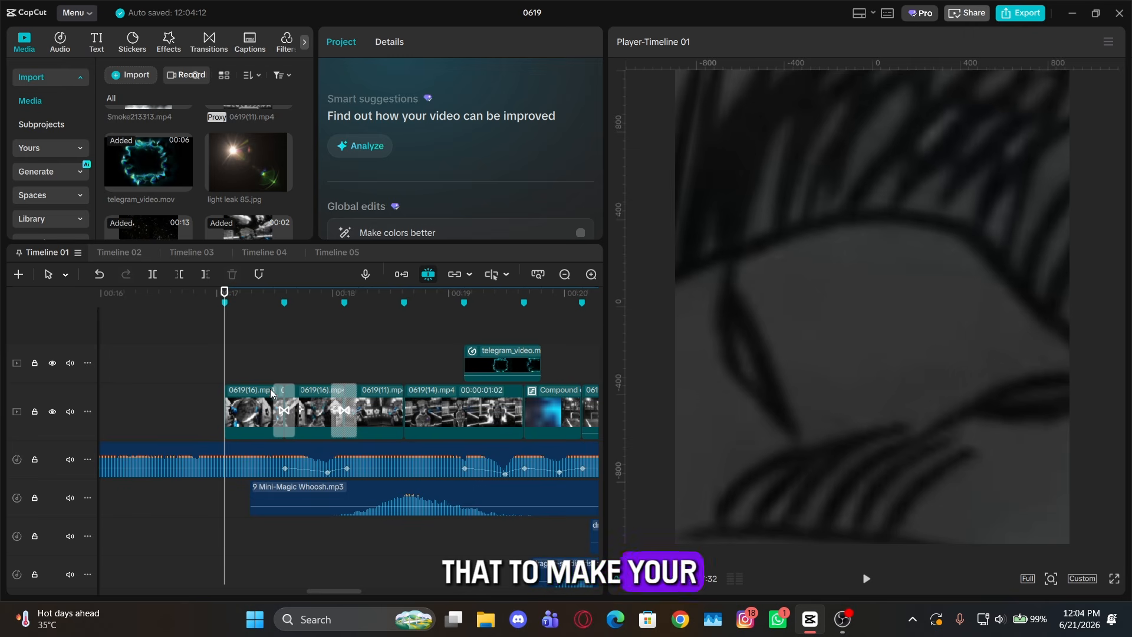
{"action": "left_click", "coordinate": [255, 395]}
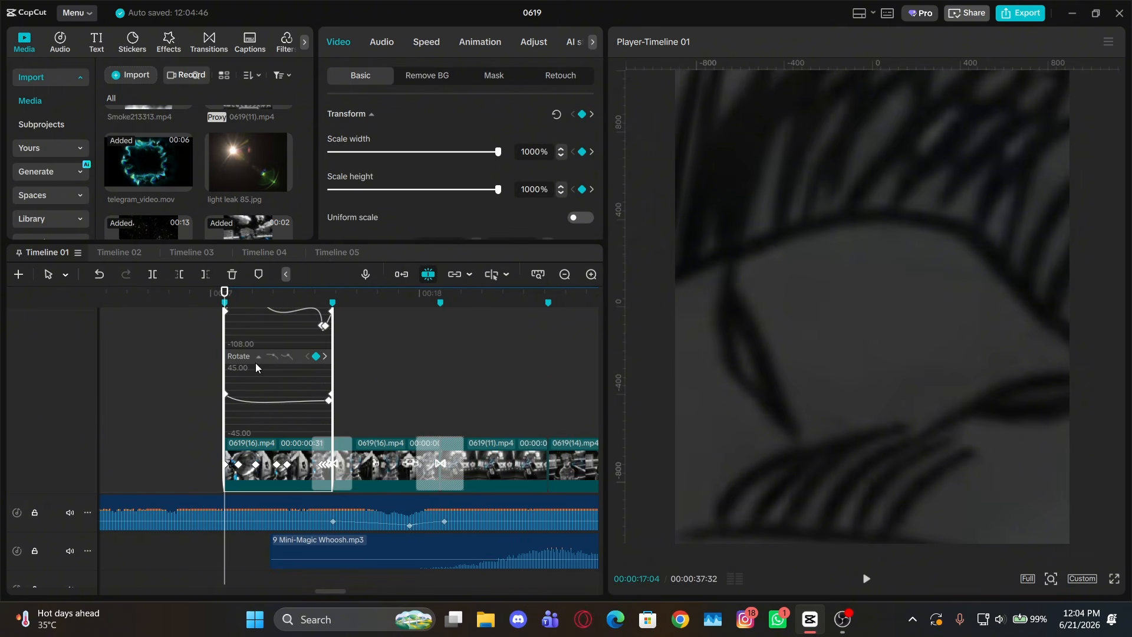
{"action": "left_click", "coordinate": [258, 358]}
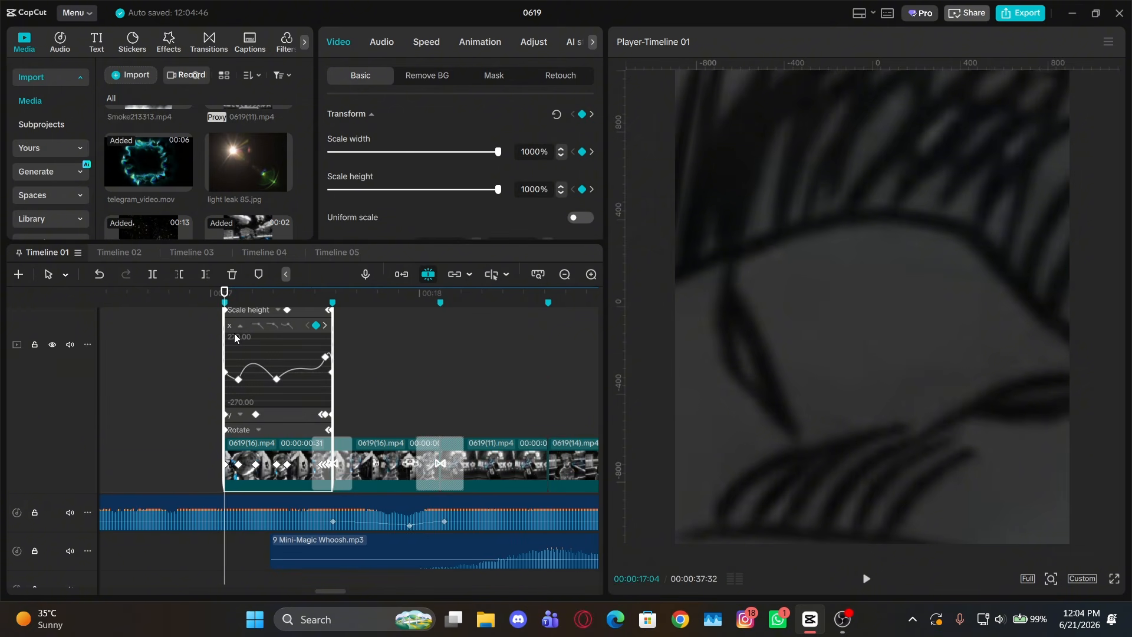
{"action": "left_click", "coordinate": [239, 341]}
{"action": "left_click", "coordinate": [240, 380]}
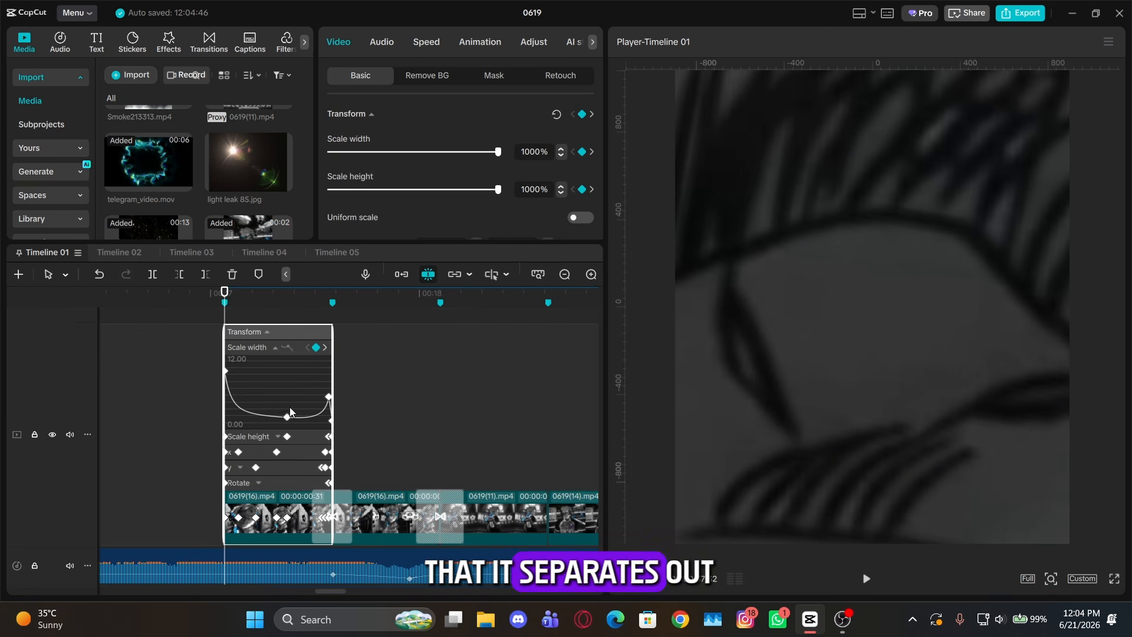
{"action": "scroll", "coordinate": [347, 445], "scroll_direction": "up", "scroll_amount": 3}
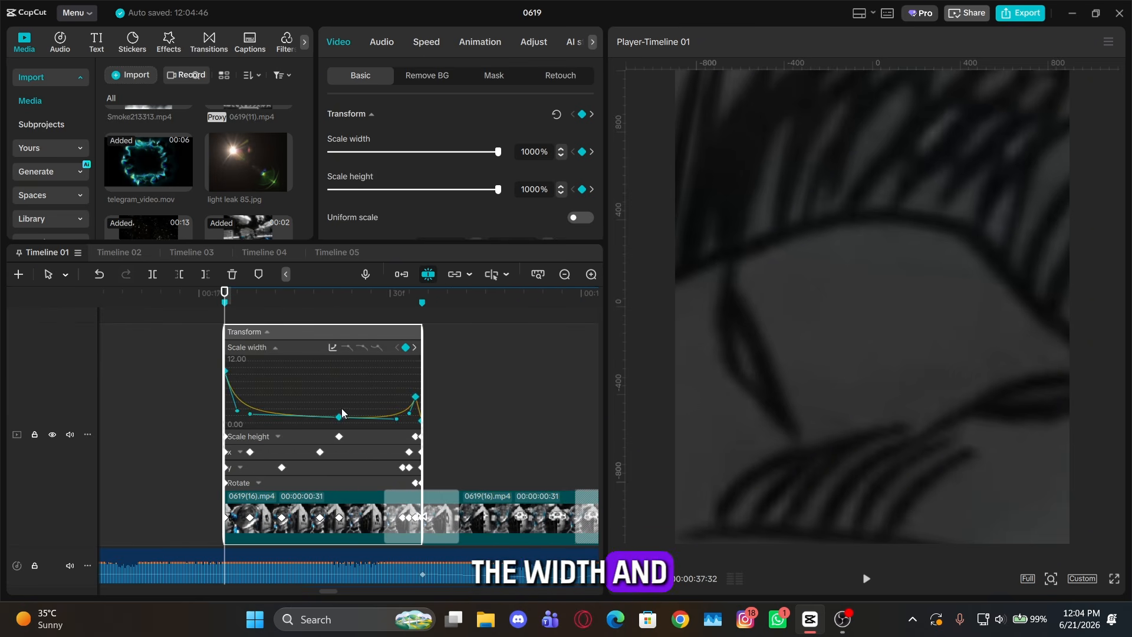
{"action": "left_click", "coordinate": [272, 436]}
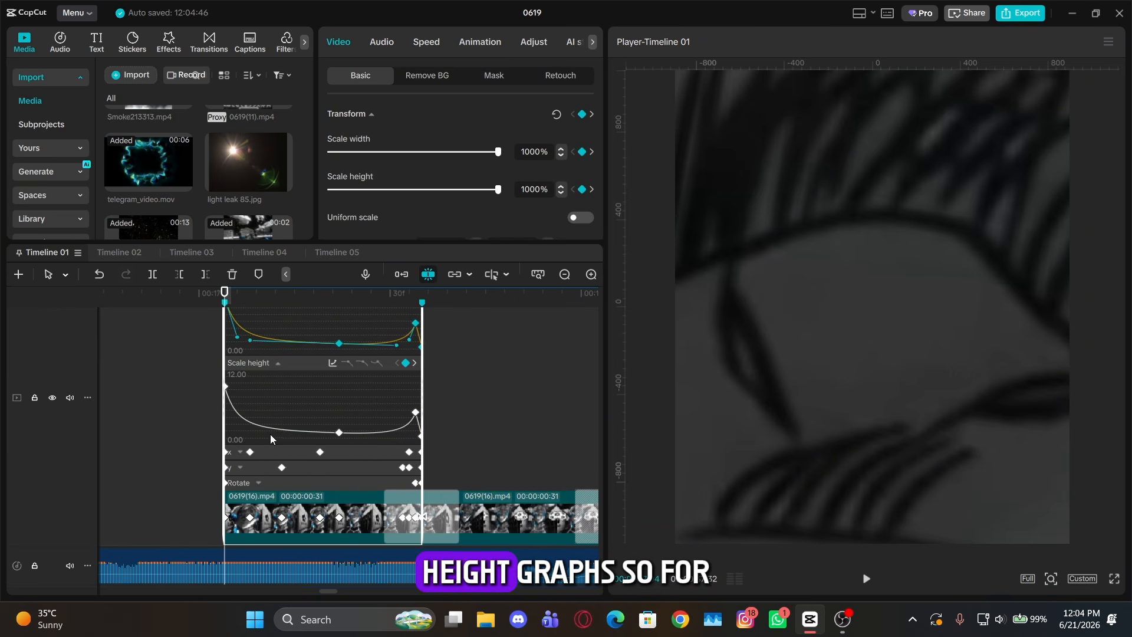
{"action": "left_click", "coordinate": [263, 364]}
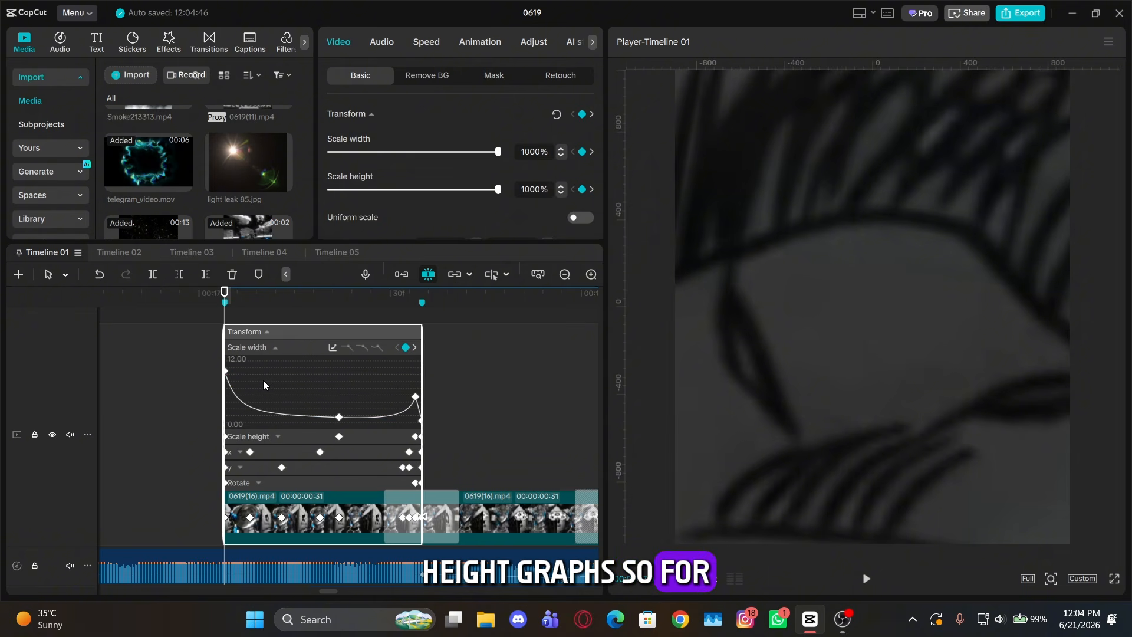
Reshape the Scale width curve of the first 0619(16).mp4 clip with the handles of its first and middle keyframes for a slower zoom-out than Scale height
{"action": "left_click", "coordinate": [318, 408]}
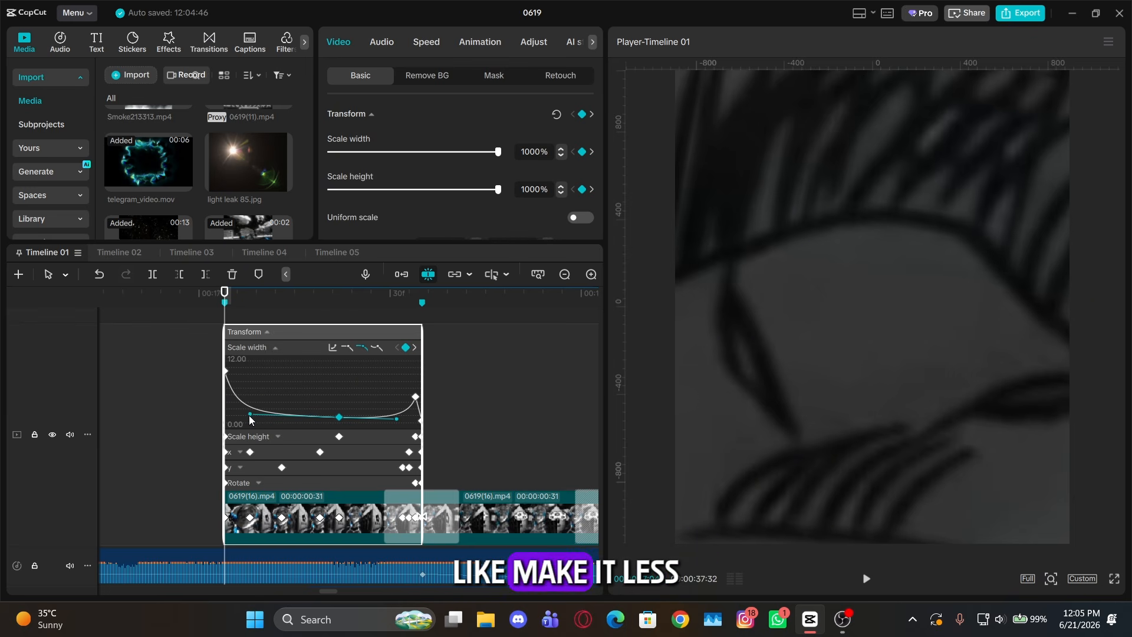
{"action": "left_click_drag", "start_coordinate": [251, 415], "coordinate": [260, 415]}
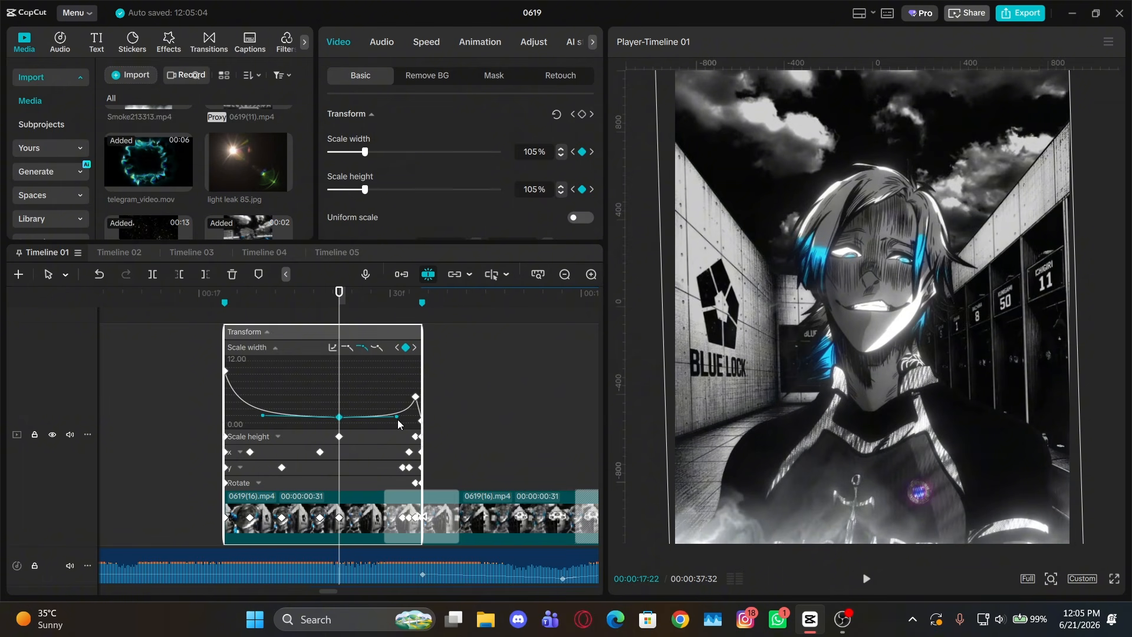
{"action": "left_click_drag", "start_coordinate": [398, 419], "coordinate": [397, 419]}
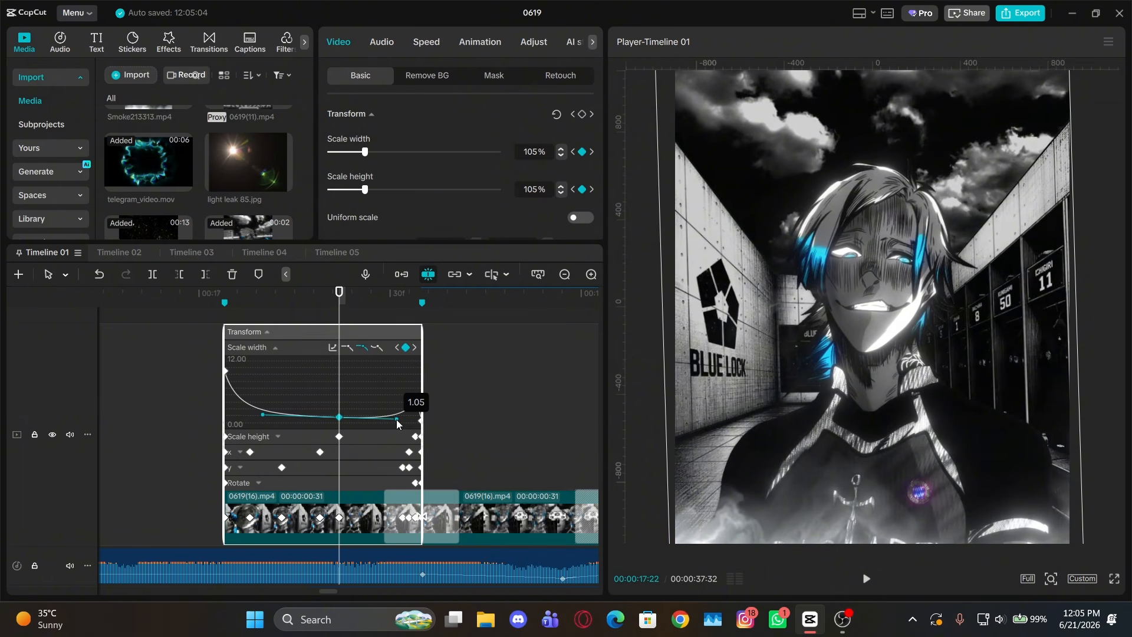
{"action": "left_click", "coordinate": [238, 380]}
{"action": "left_click", "coordinate": [225, 372]}
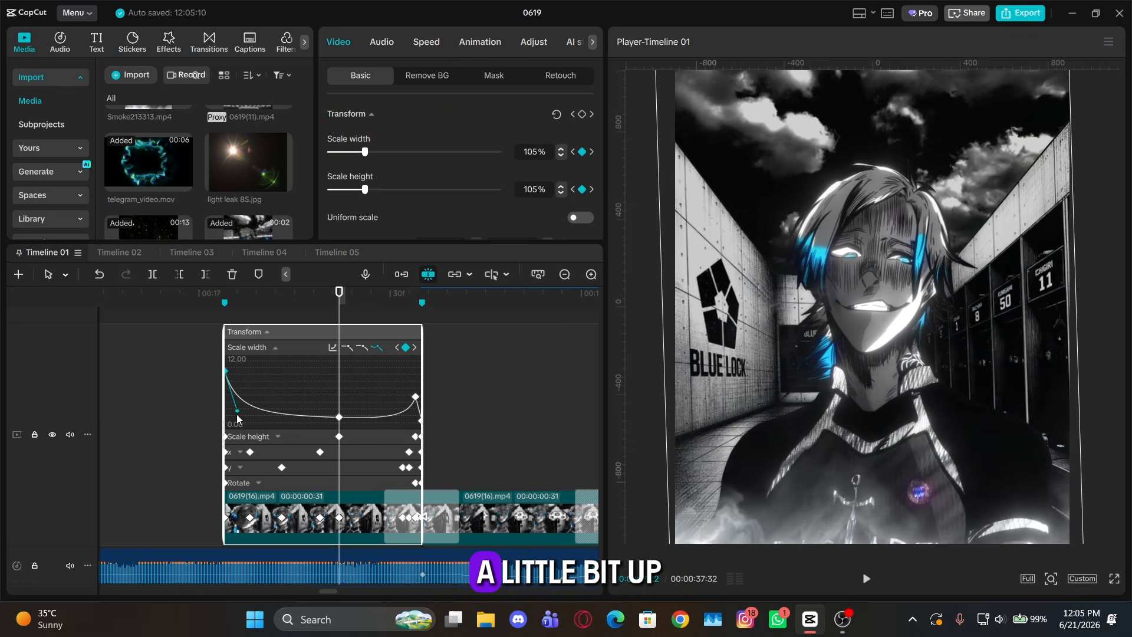
{"action": "left_click_drag", "start_coordinate": [238, 413], "coordinate": [240, 406]}
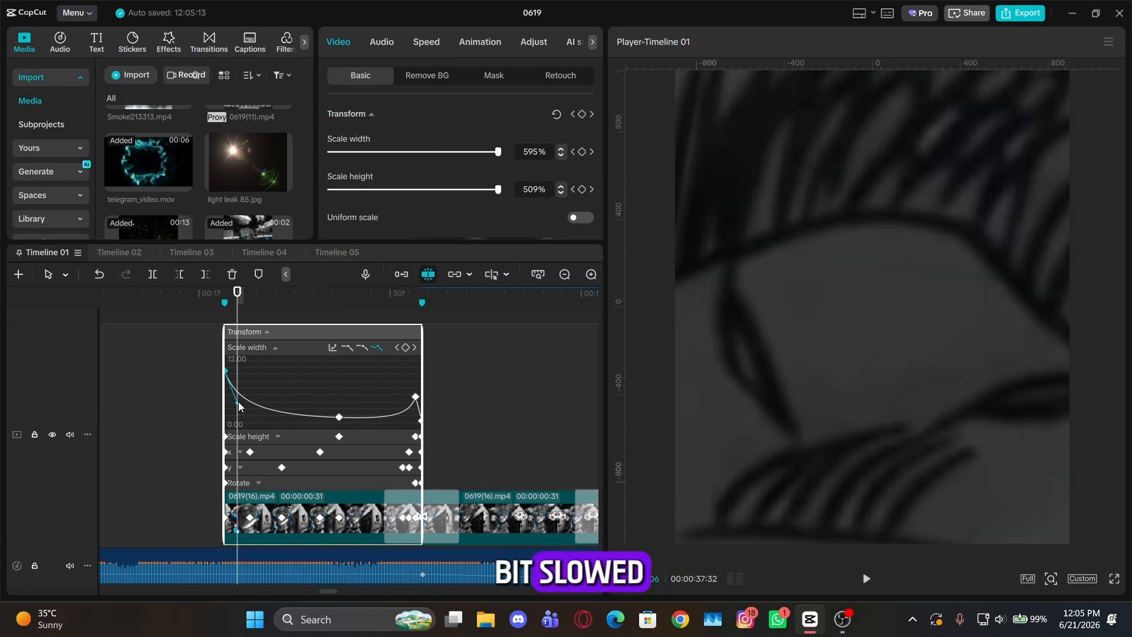
Step frame by frame through the first 0619(16).mp4 clip to examine the warp created by the separate width and height curves
{"action": "key", "text": "Right"}
{"action": "key", "text": "Right"}
{"action": "key", "text": "Right"}
{"action": "key", "text": "Right"}
{"action": "key", "text": "Right"}
{"action": "key", "text": "Right"}
{"action": "key", "text": "Right"}
{"action": "key", "text": "Right"}
{"action": "key", "text": "Right"}
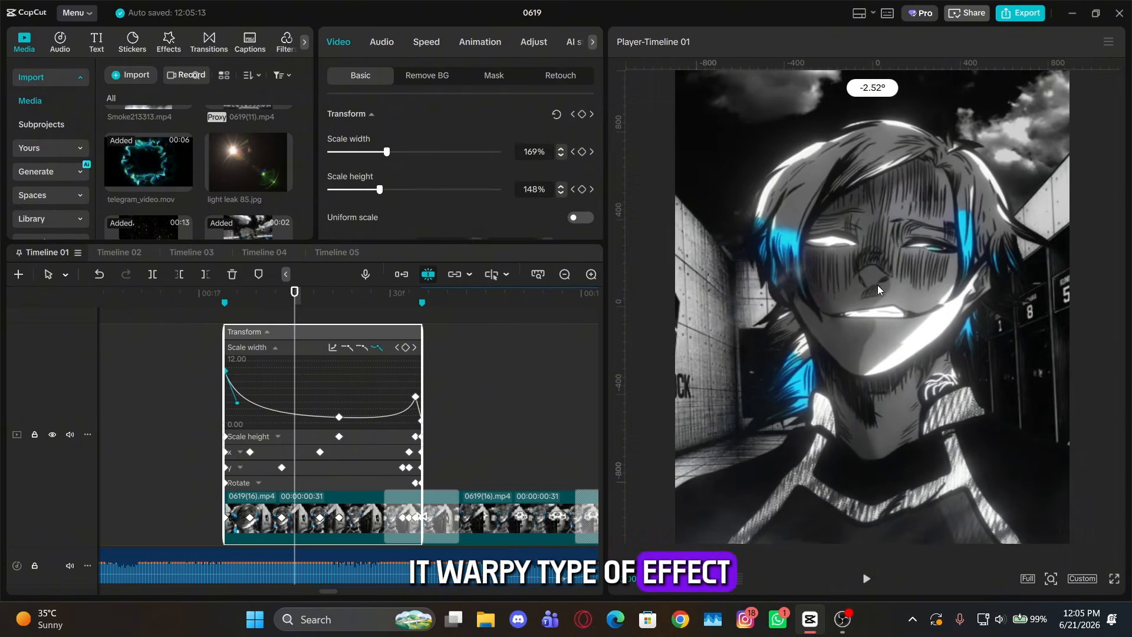
{"action": "key", "text": "Right"}
{"action": "key", "text": "Right"}
{"action": "key", "text": "Right"}
{"action": "key", "text": "Right"}
{"action": "key", "text": "Right"}
{"action": "key", "text": "Right"}
{"action": "key", "text": "Right"}
{"action": "key", "text": "Right"}
{"action": "key", "text": "Right"}
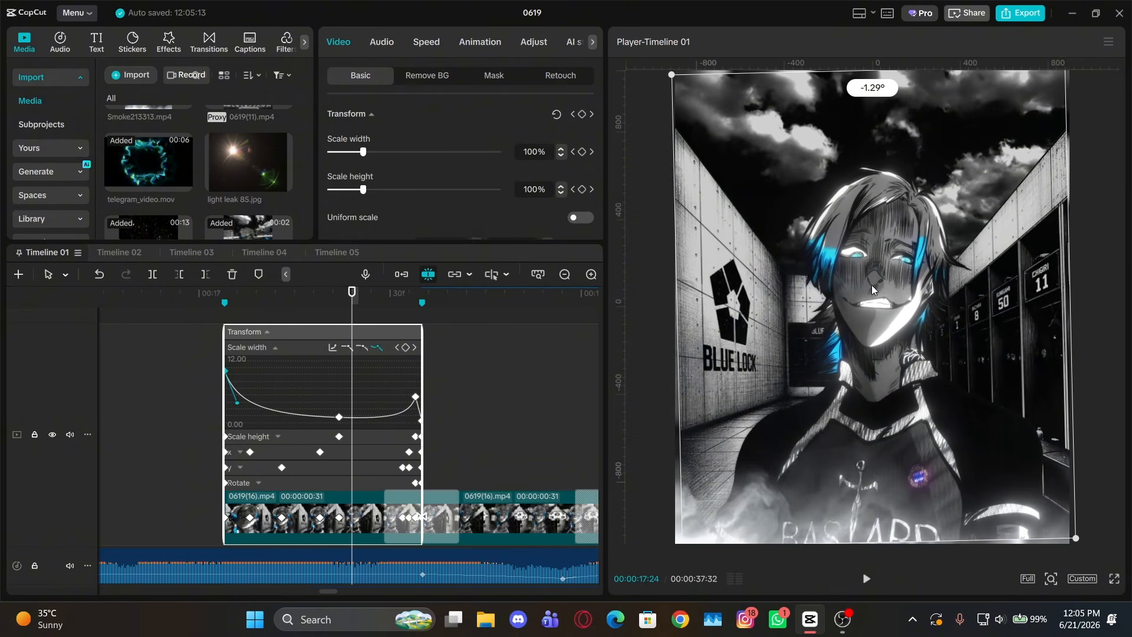
{"action": "key", "text": "Right"}
{"action": "key", "text": "Right"}
{"action": "key", "text": "Right"}
{"action": "key", "text": "Right"}
{"action": "key", "text": "Right"}
{"action": "key", "text": "Right"}
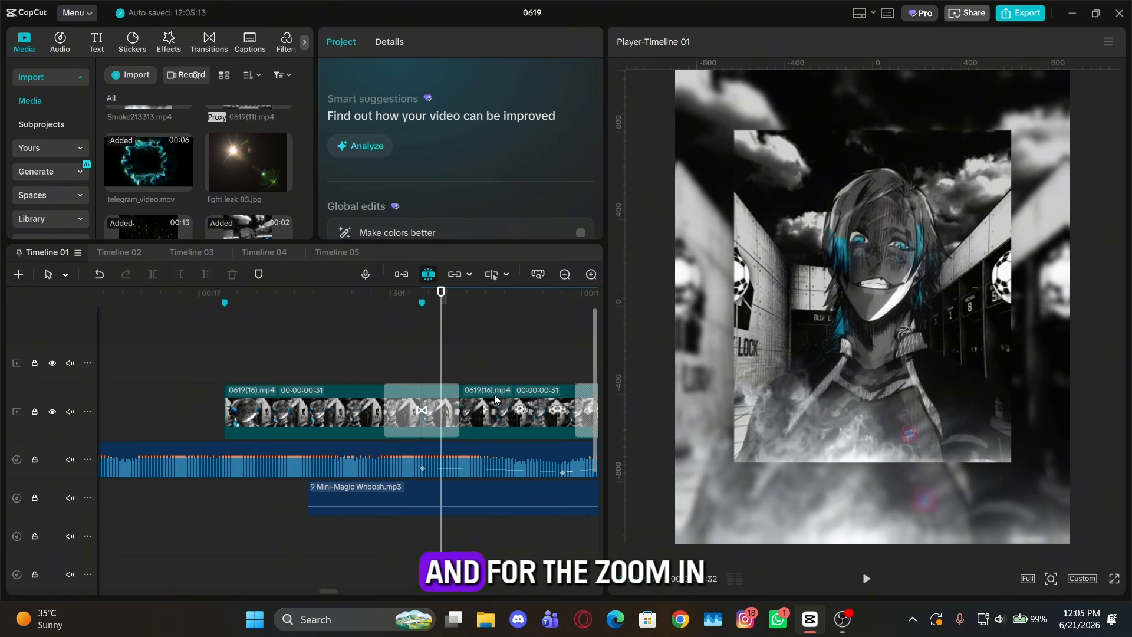
Turn off uniform scale on the second 0619(16).mp4 clip and set its scale width to 25% at the beat at 00:00:17:35
{"action": "left_click", "coordinate": [514, 411]}
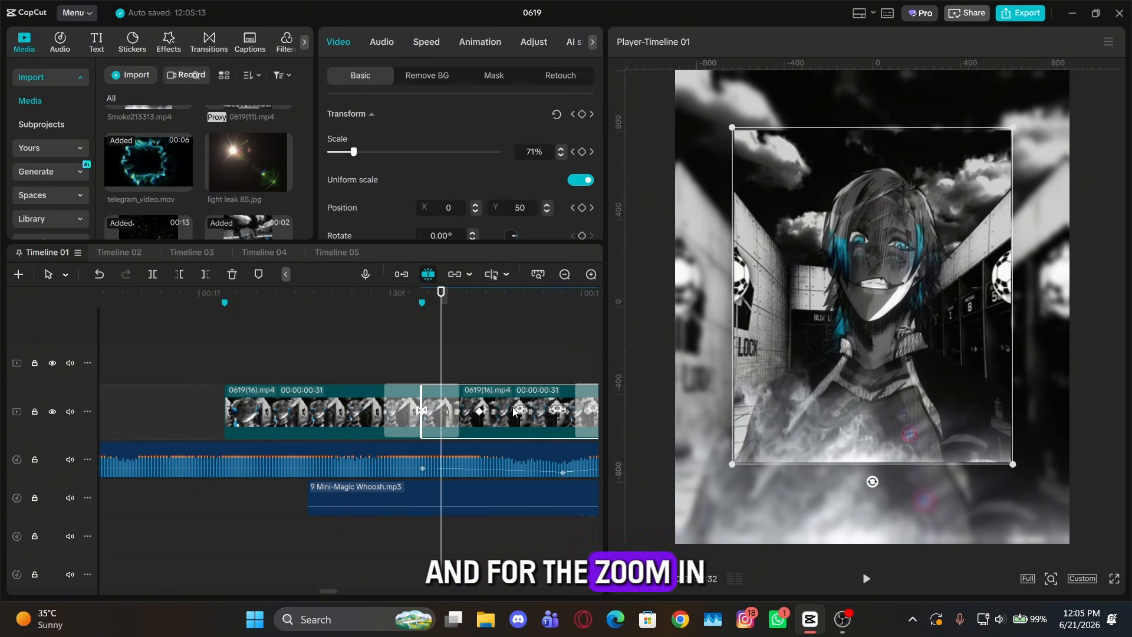
{"action": "double_click", "coordinate": [513, 411]}
{"action": "left_click", "coordinate": [422, 294]}
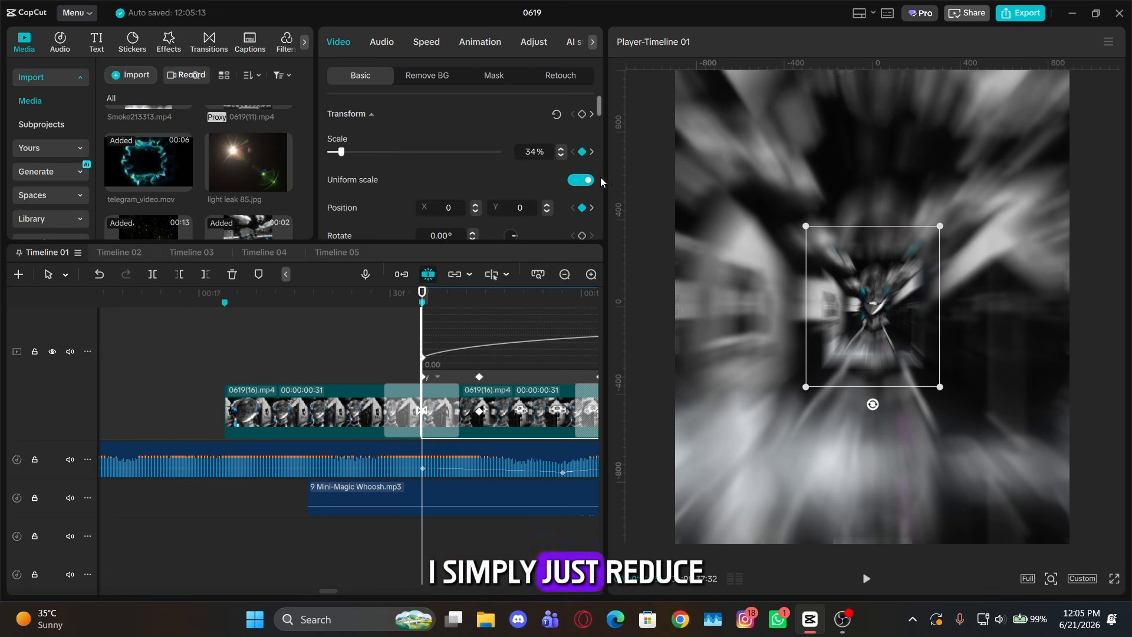
{"action": "left_click", "coordinate": [574, 179]}
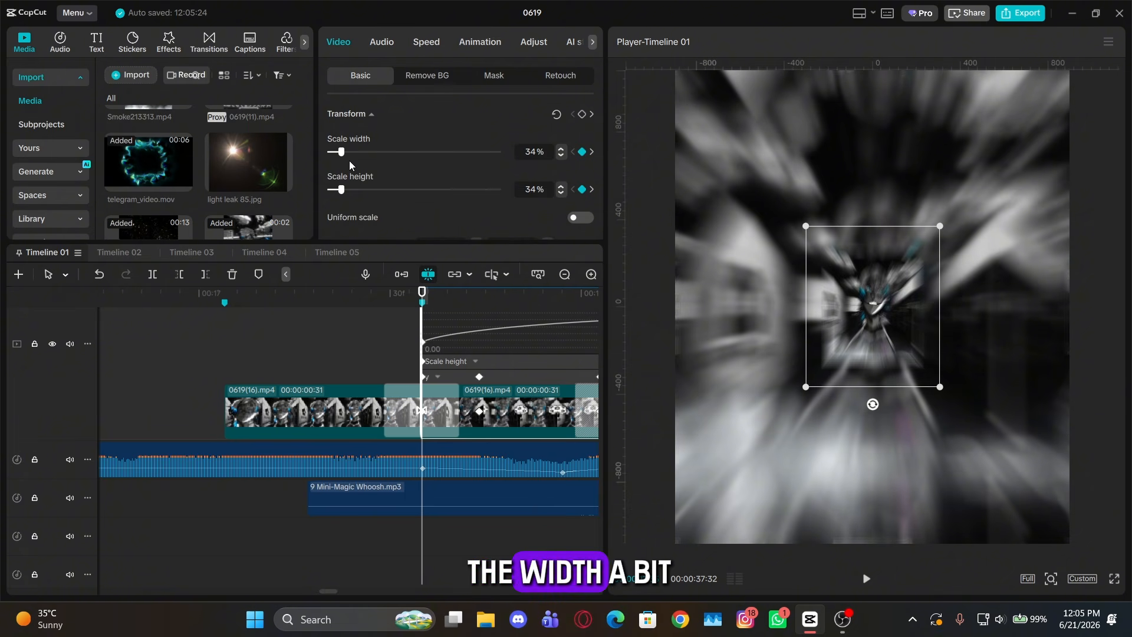
{"action": "left_click_drag", "start_coordinate": [342, 156], "coordinate": [338, 155]}
Adjust the end keyframe's curve handle in the second 0619(16).mp4 clip's Scale width graph, and close the graphs
{"action": "scroll", "coordinate": [453, 366], "scroll_direction": "right", "scroll_amount": 3}
{"action": "scroll", "coordinate": [452, 366], "scroll_direction": "up", "scroll_amount": 2}
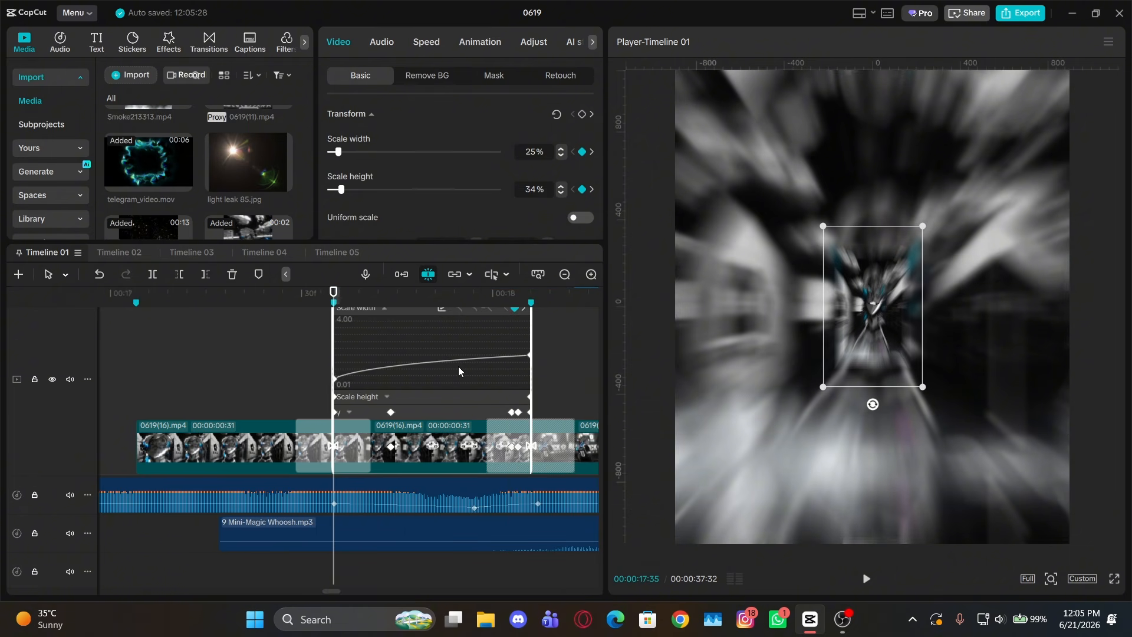
{"action": "left_click_drag", "start_coordinate": [347, 365], "coordinate": [364, 360]}
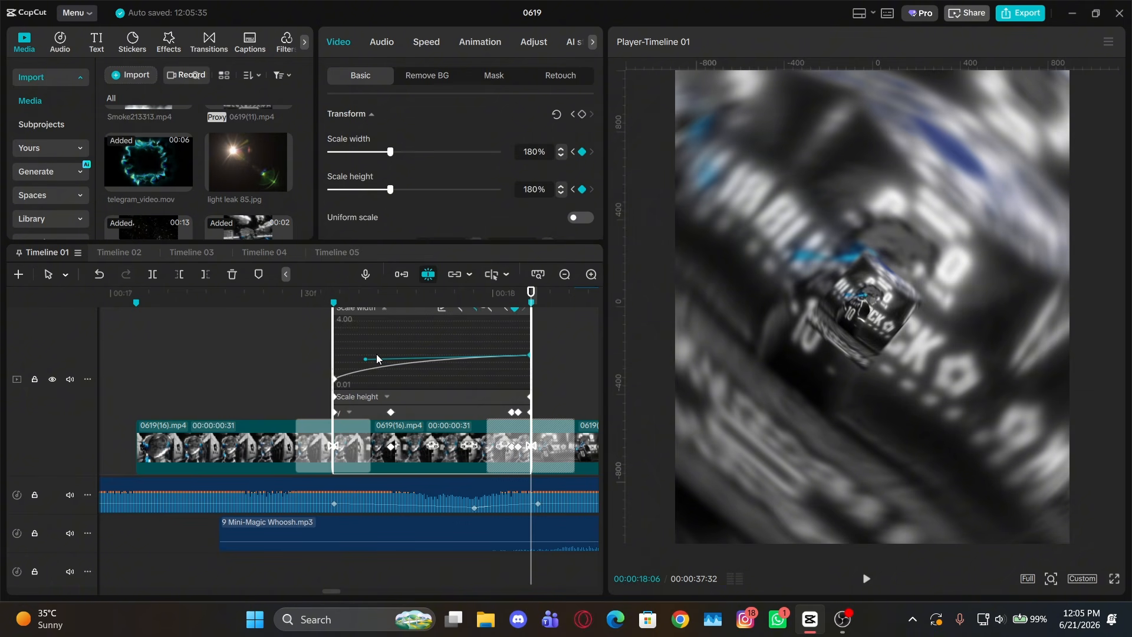
{"action": "key", "text": "alt+k"}
Turn off uniform scale on the 0619(11).mp4 clip and reduce its scale width at the first keyframe to 22%
{"action": "scroll", "coordinate": [376, 353], "scroll_direction": "right", "scroll_amount": 3}
{"action": "left_click", "coordinate": [369, 419]}
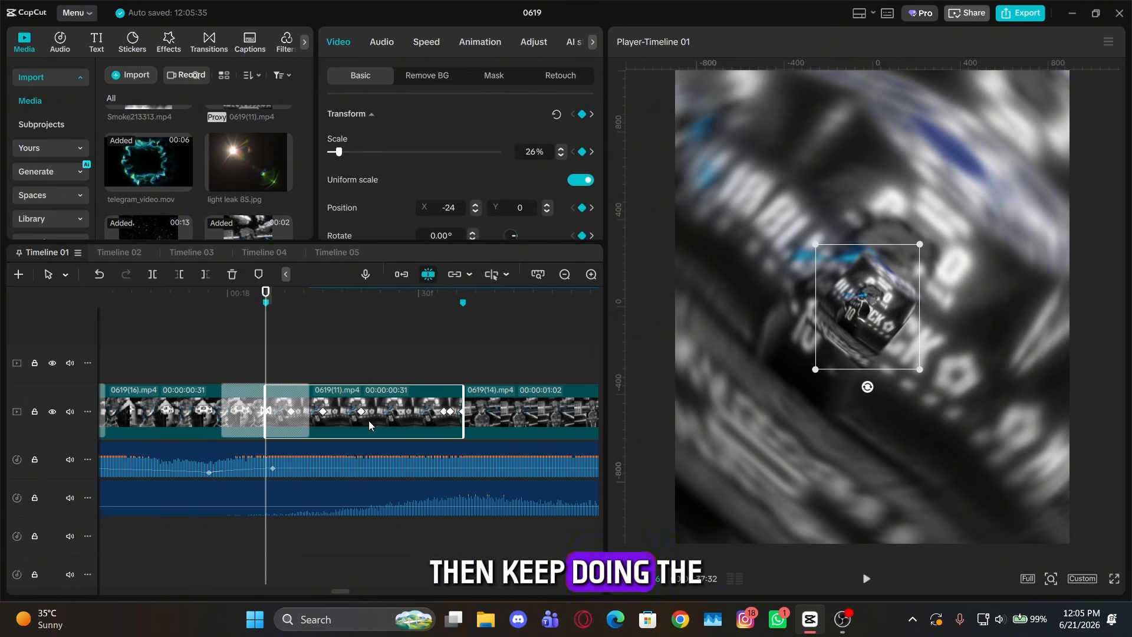
{"action": "key", "text": "alt+k"}
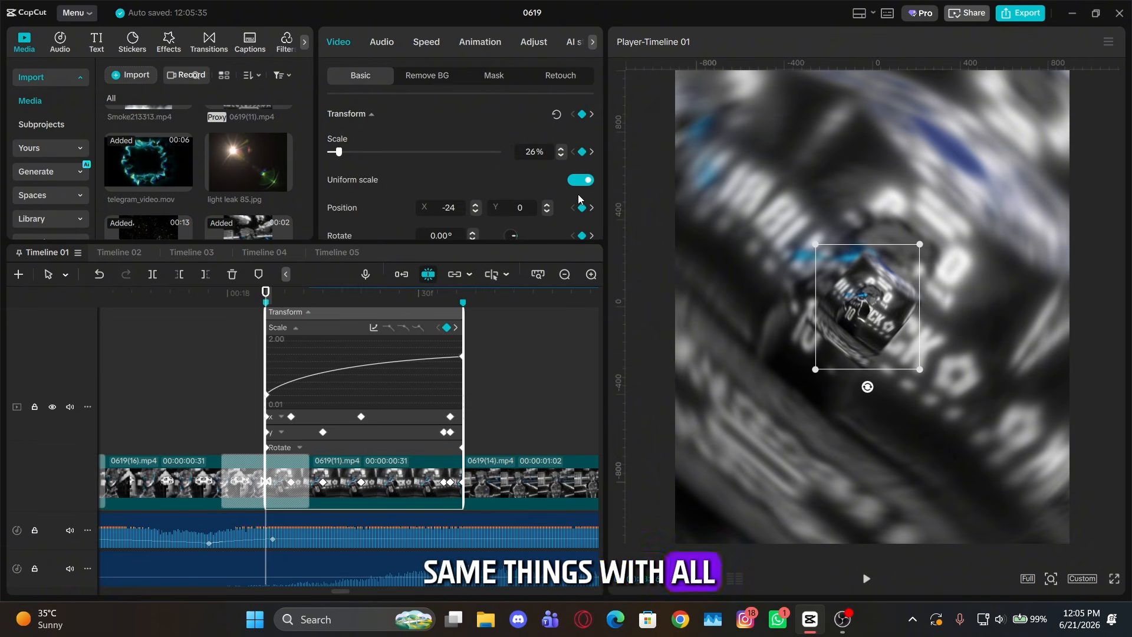
{"action": "left_click", "coordinate": [581, 180]}
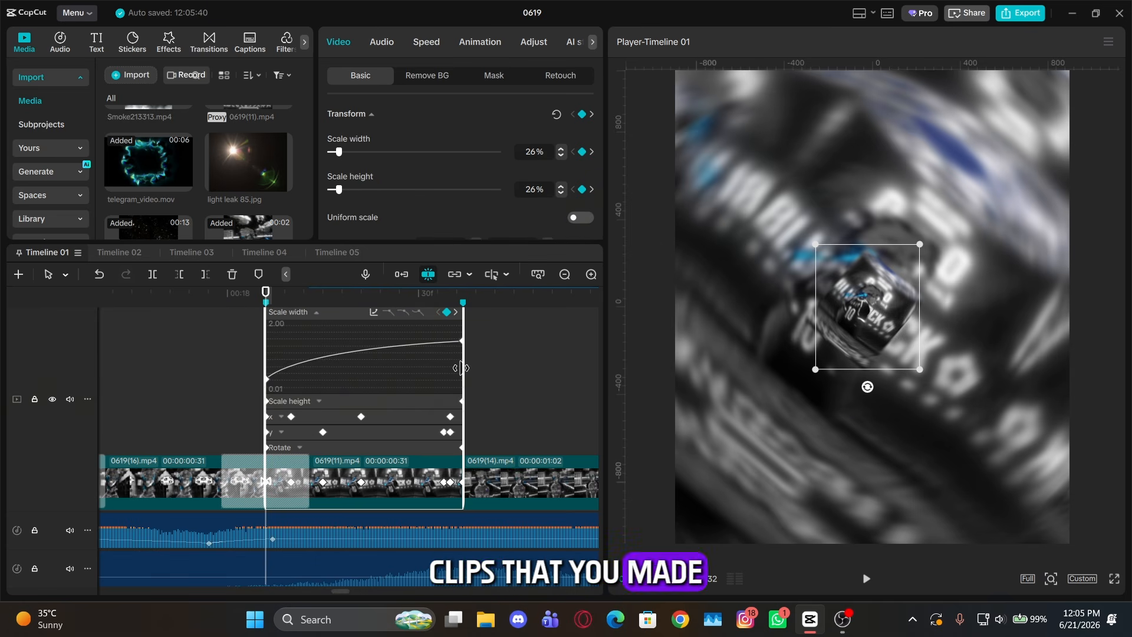
{"action": "scroll", "coordinate": [531, 151], "scroll_direction": "down", "scroll_amount": 2}
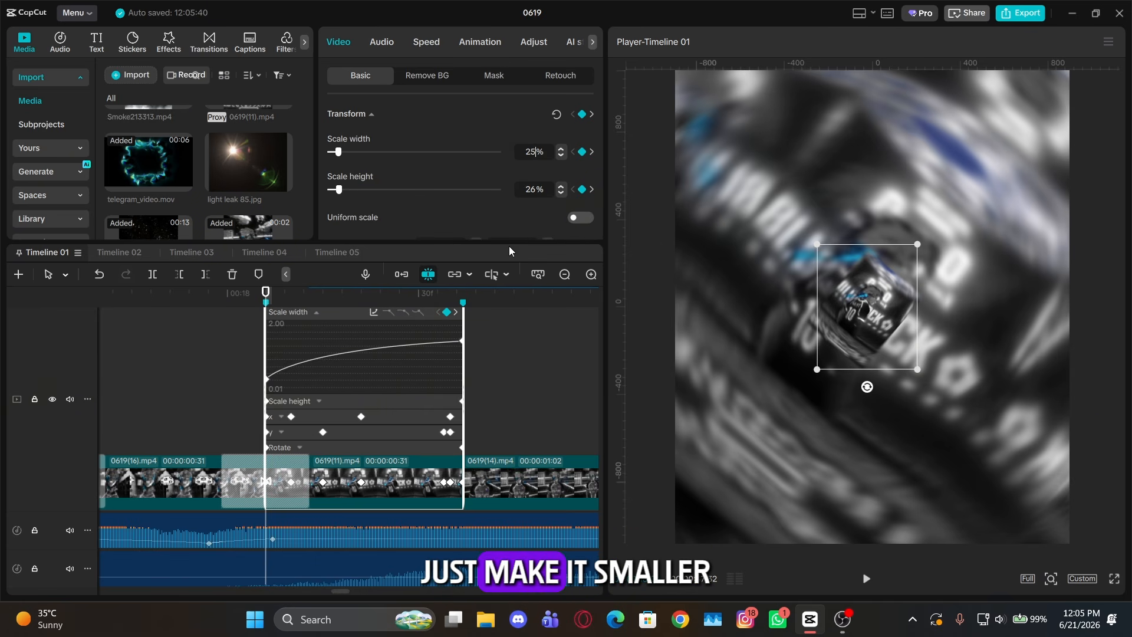
Expand the Scale height graph of the 0619(11).mp4 clip and adjust its curve separately from Scale width
{"action": "left_click", "coordinate": [394, 399]}
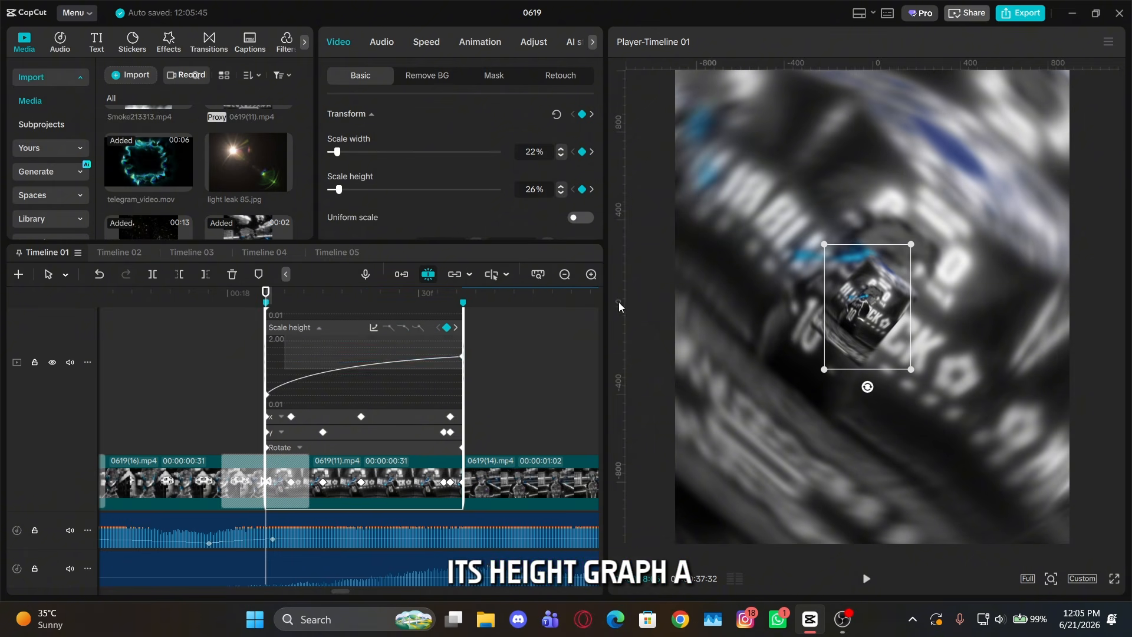
{"action": "left_click_drag", "start_coordinate": [285, 366], "coordinate": [239, 362]}
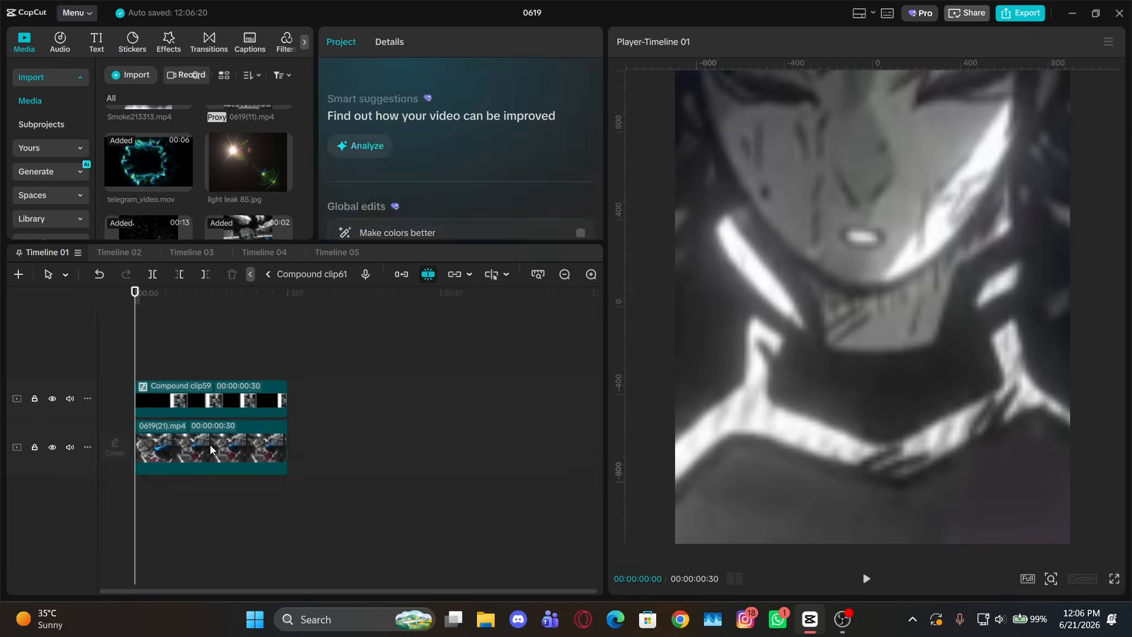
Select 0619(21).mp4 inside Compound clip61, and reshape the Scale height curve of the first 0619(18).mp4 clip in Timeline 01
{"action": "left_click", "coordinate": [210, 444]}
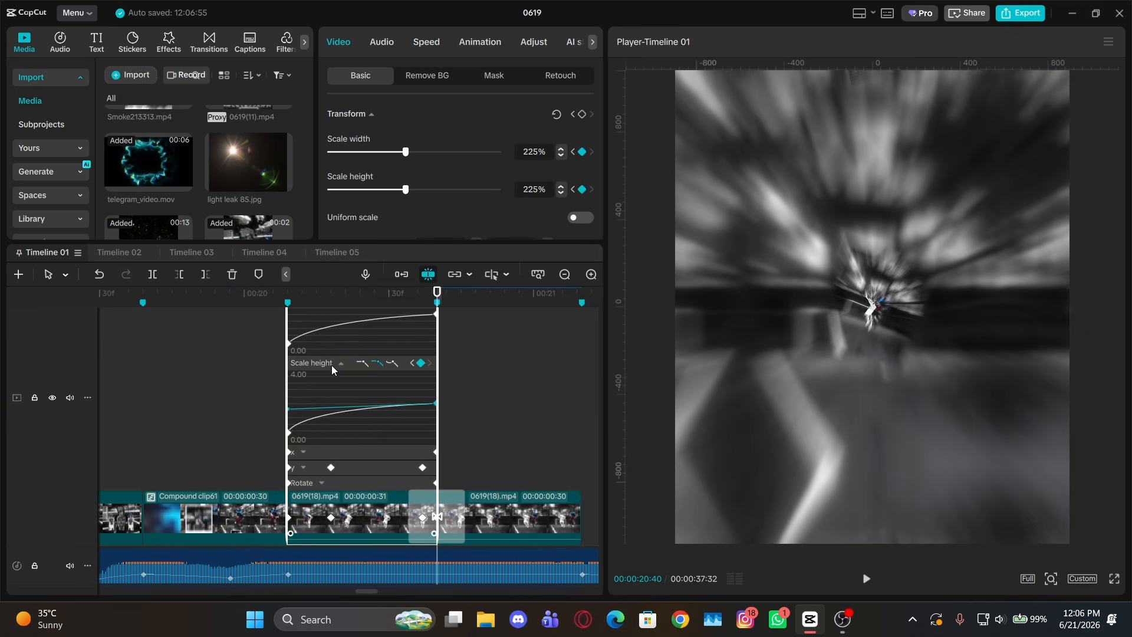
{"action": "left_click_drag", "start_coordinate": [331, 365], "coordinate": [310, 401]}
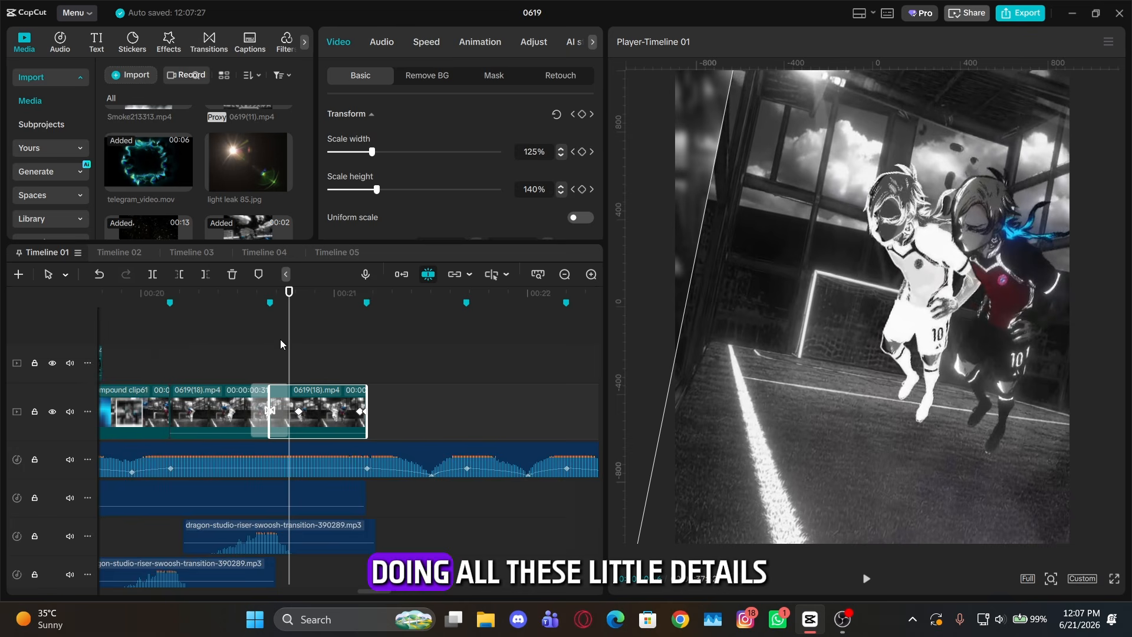
Play back the sequence from the first 0619(16).mp4 clip to review the warped zooms
{"action": "scroll", "coordinate": [500, 379], "scroll_direction": "down", "scroll_amount": 5}
{"action": "scroll", "coordinate": [480, 376], "scroll_direction": "left", "scroll_amount": 3}
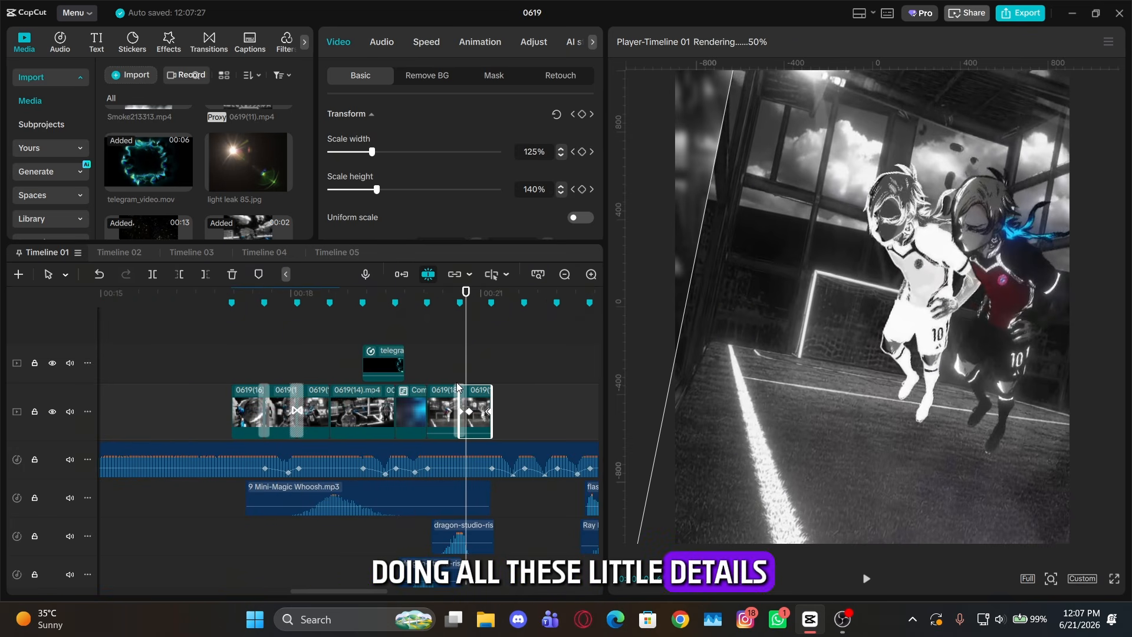
{"action": "left_click", "coordinate": [231, 348]}
{"action": "key", "text": "space"}
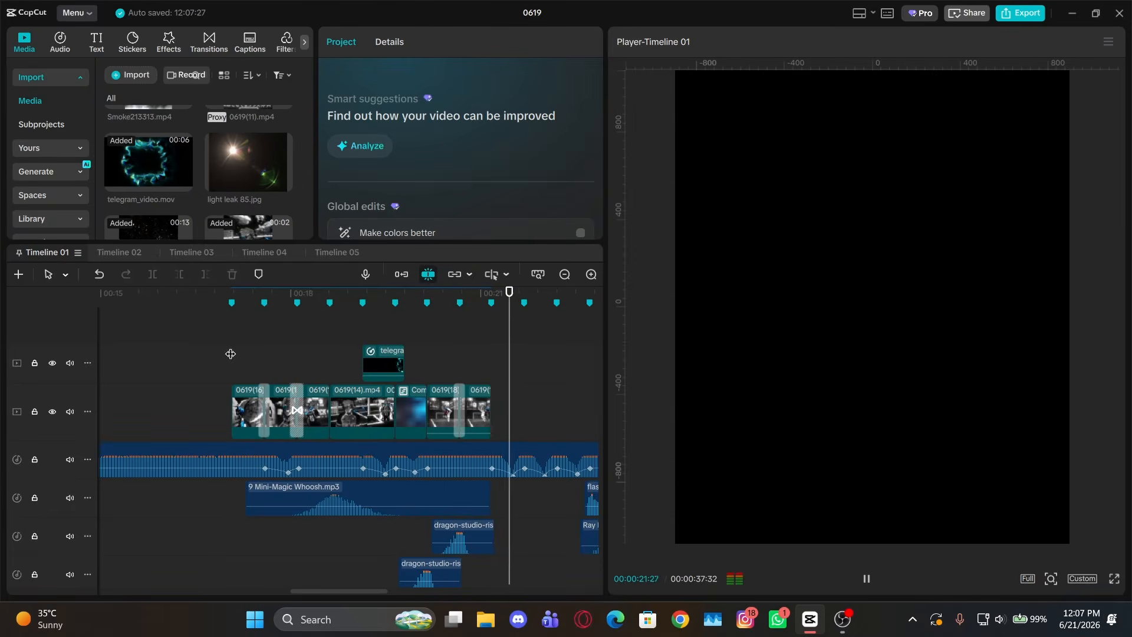
Search the effects for "wide angle" and add the Wide Angle video effect above the clips, starting at 00:00:17:04
{"action": "left_click", "coordinate": [231, 353]}
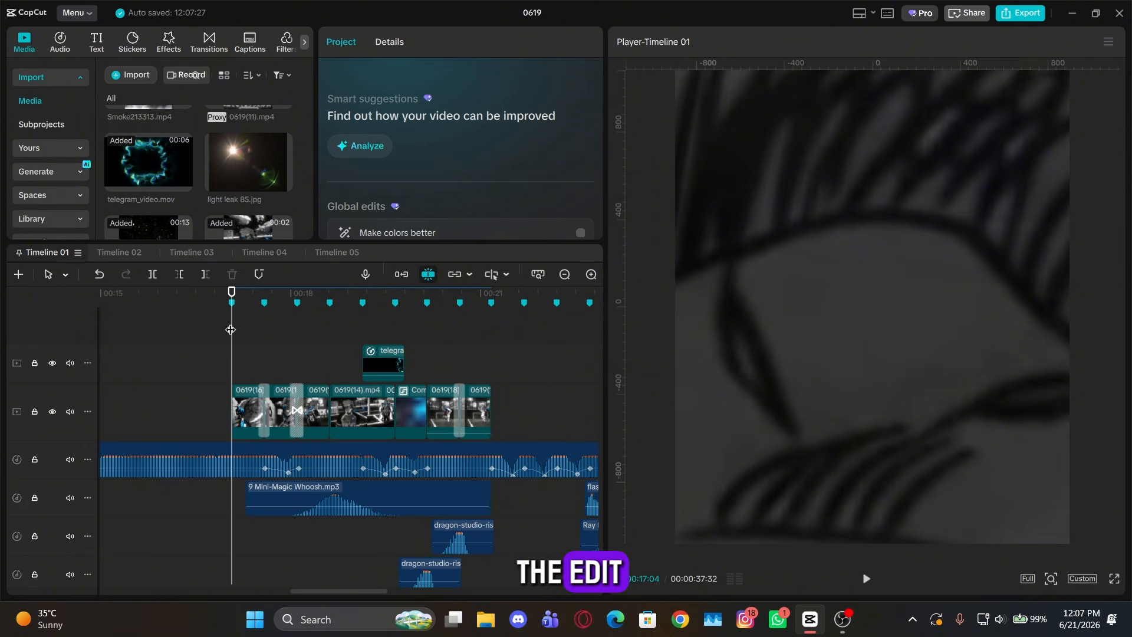
{"action": "left_click", "coordinate": [168, 37]}
{"action": "left_click", "coordinate": [152, 71]}
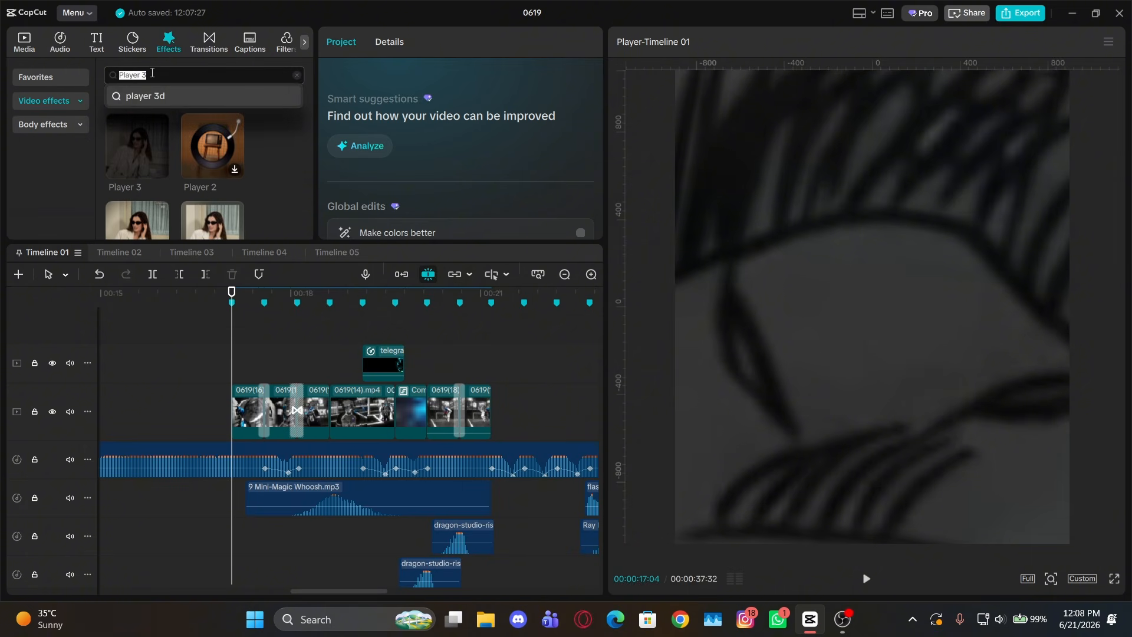
{"action": "type", "text": "wide angle"}
{"action": "key", "text": "Return"}
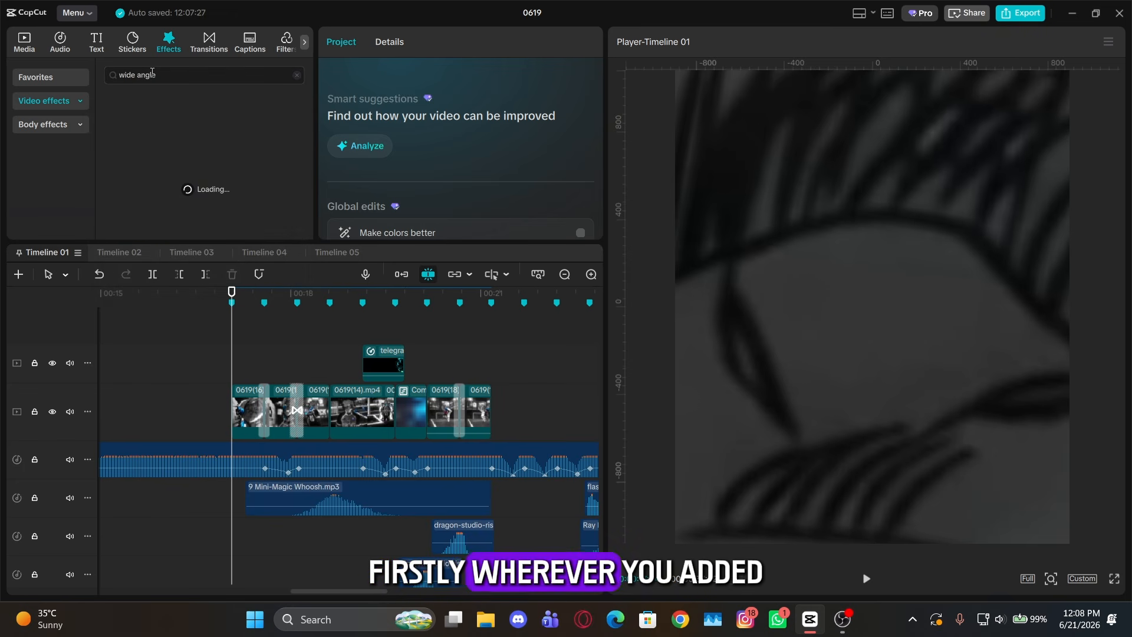
{"action": "scroll", "coordinate": [296, 390], "scroll_direction": "up", "scroll_amount": 2}
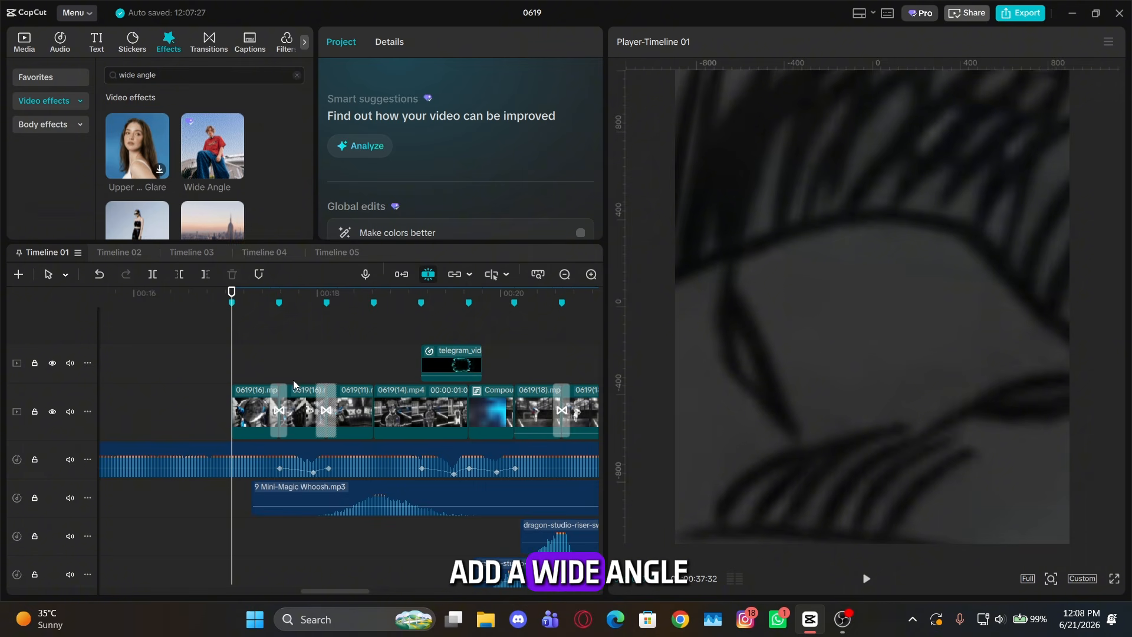
{"action": "left_click_drag", "start_coordinate": [216, 119], "coordinate": [188, 330]}
{"action": "scroll", "coordinate": [262, 370], "scroll_direction": "up", "scroll_amount": 2}
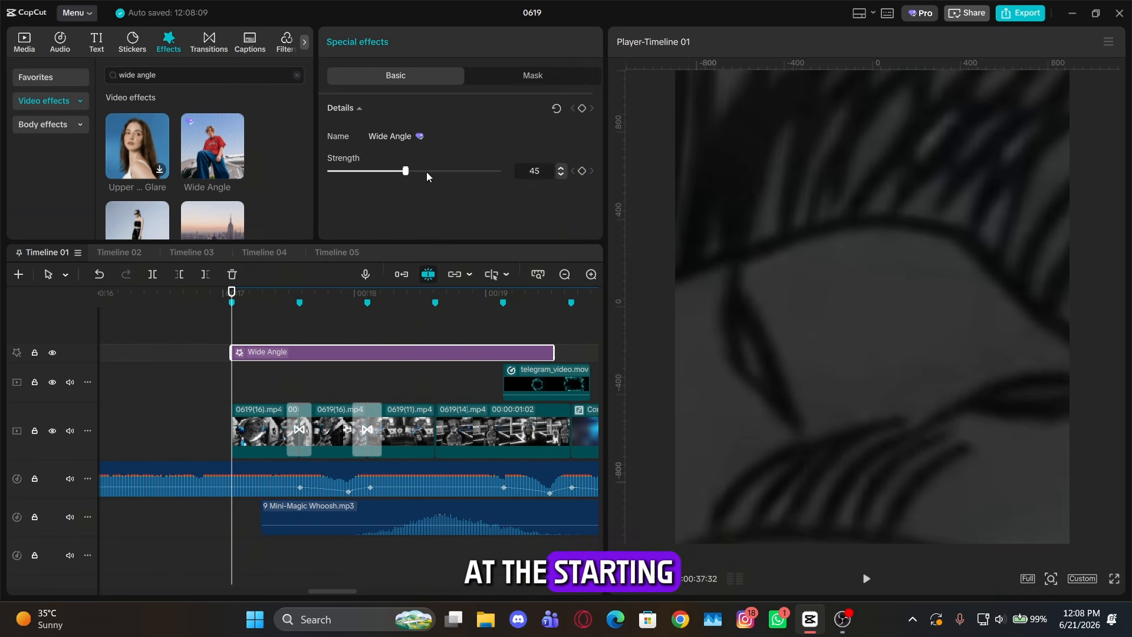
Keyframe the Wide Angle strength from 100 at the effect's start to 0 at 00:00:17:23, and trim the effect to end there
{"action": "left_click_drag", "start_coordinate": [427, 171], "coordinate": [498, 171]}
{"action": "left_click", "coordinate": [581, 171]}
{"action": "scroll", "coordinate": [266, 391], "scroll_direction": "up", "scroll_amount": 3}
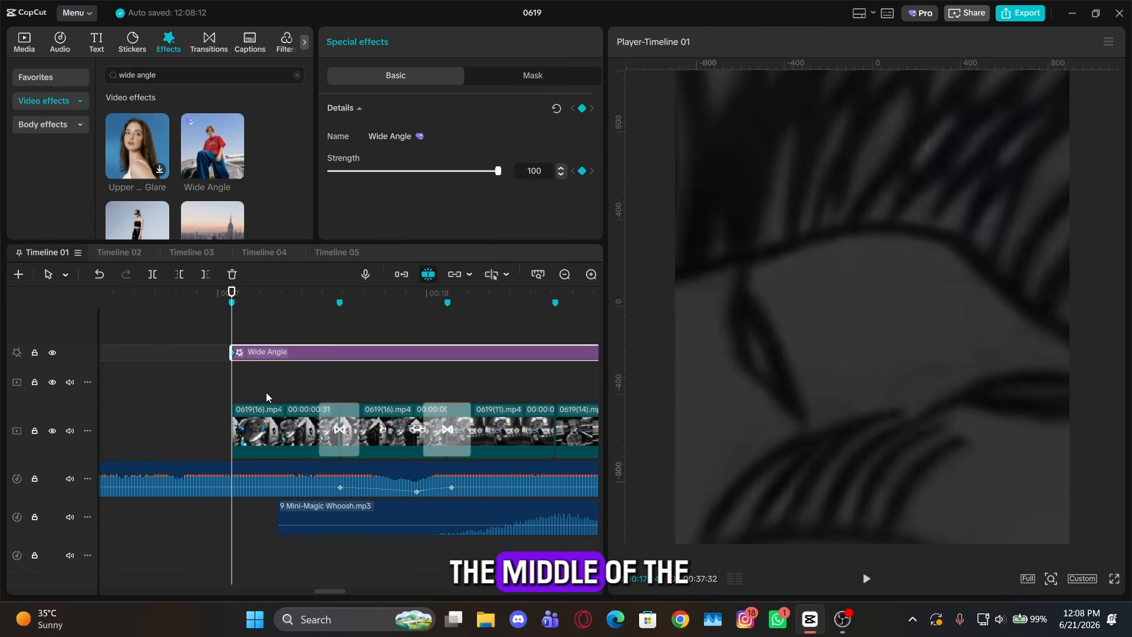
{"action": "left_click_drag", "start_coordinate": [308, 293], "coordinate": [313, 301]}
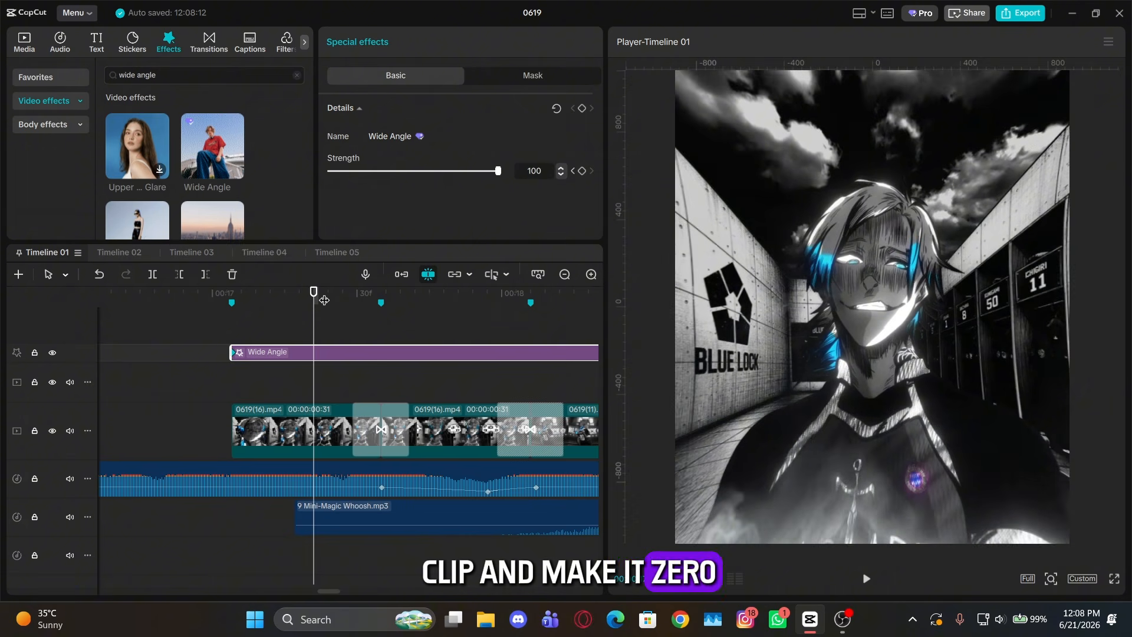
{"action": "key", "text": "Right"}
{"action": "left_click_drag", "start_coordinate": [394, 172], "coordinate": [206, 169]}
{"action": "key", "text": "w"}
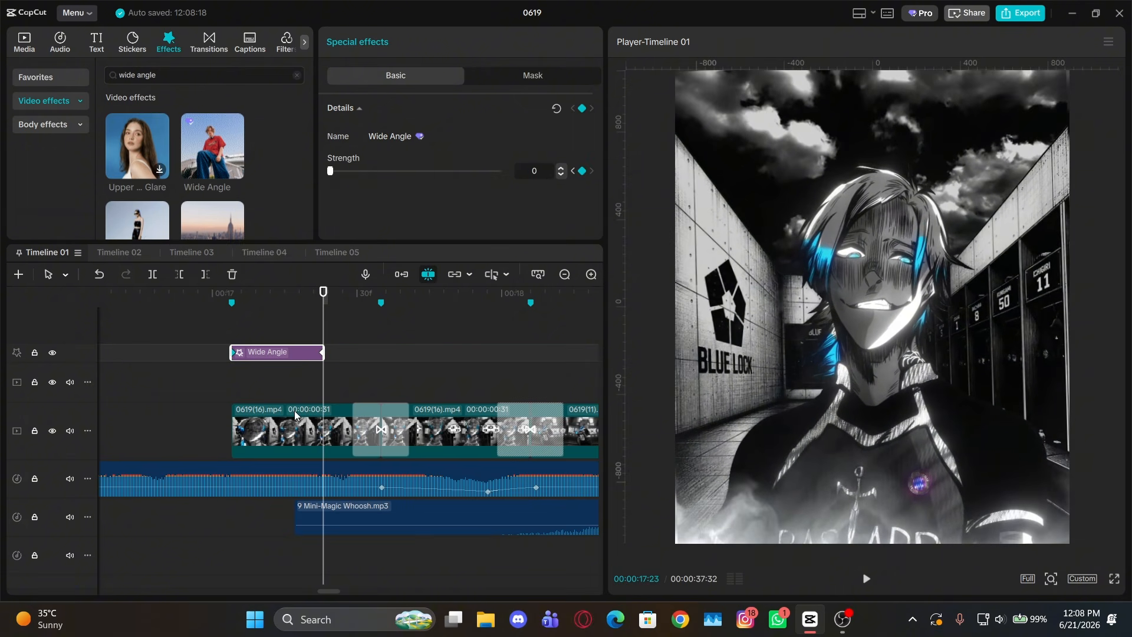
Open the Wide Angle strength graph and reshape its curve to drop sharply before easing into the final keyframe
{"action": "scroll", "coordinate": [294, 414], "scroll_direction": "up", "scroll_amount": 1}
{"action": "scroll", "coordinate": [294, 415], "scroll_direction": "up", "scroll_amount": 3}
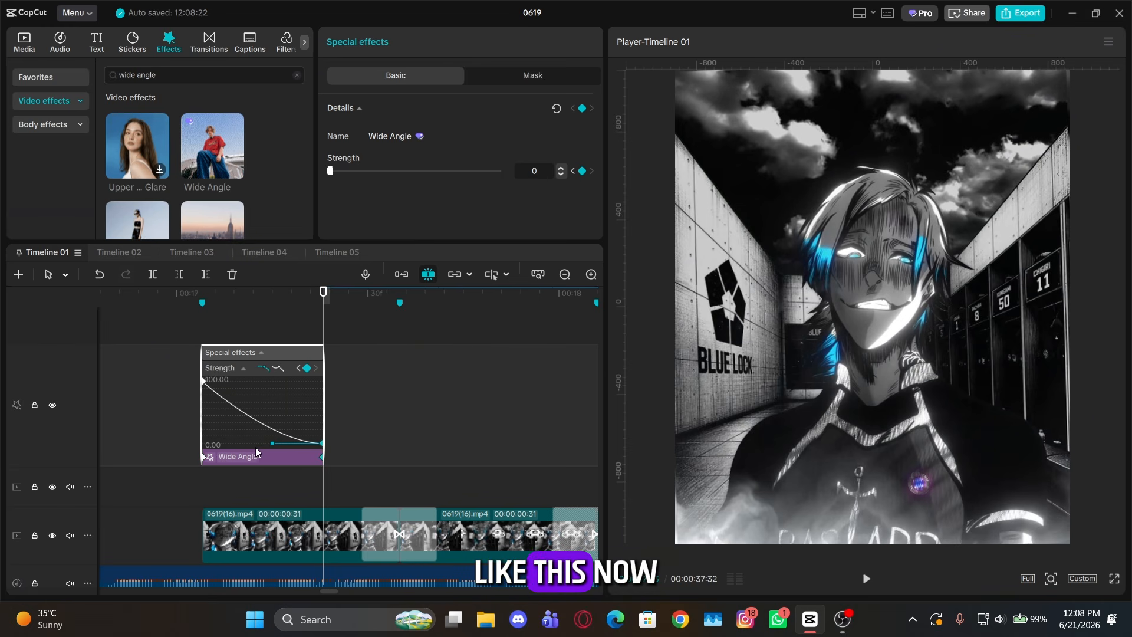
{"action": "left_click_drag", "start_coordinate": [272, 445], "coordinate": [167, 449]}
{"action": "key", "text": "alt+k"}
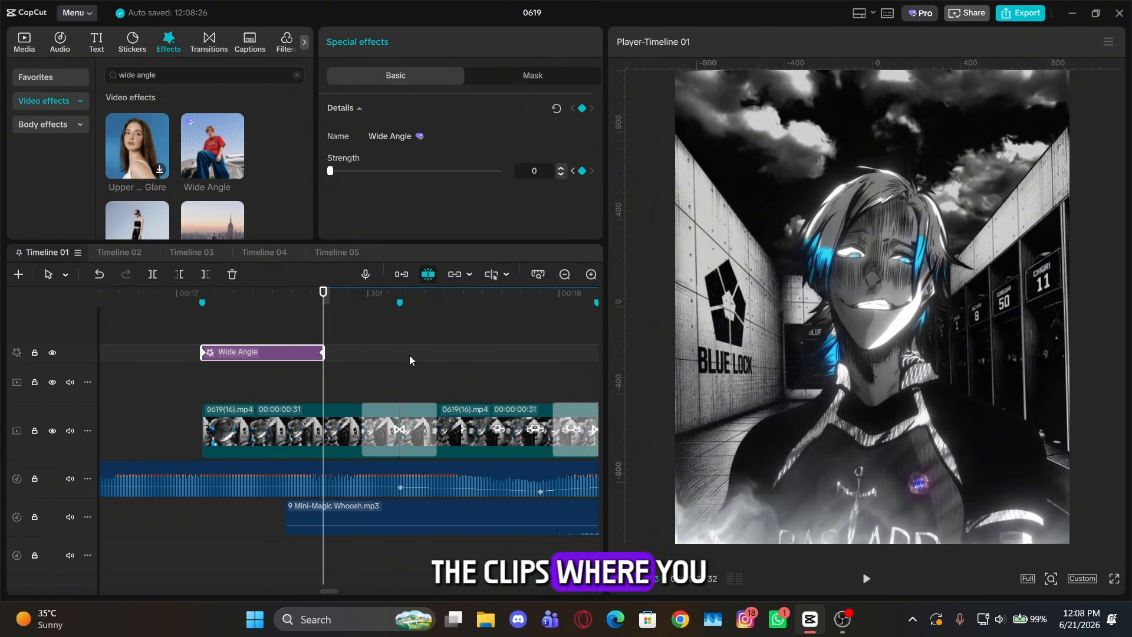
Paste a copy of the Wide Angle effect at the start of the 0619(14).mp4 clip, at 00:00:18:37
{"action": "scroll", "coordinate": [407, 356], "scroll_direction": "down", "scroll_amount": 1}
{"action": "scroll", "coordinate": [402, 357], "scroll_direction": "down", "scroll_amount": 1}
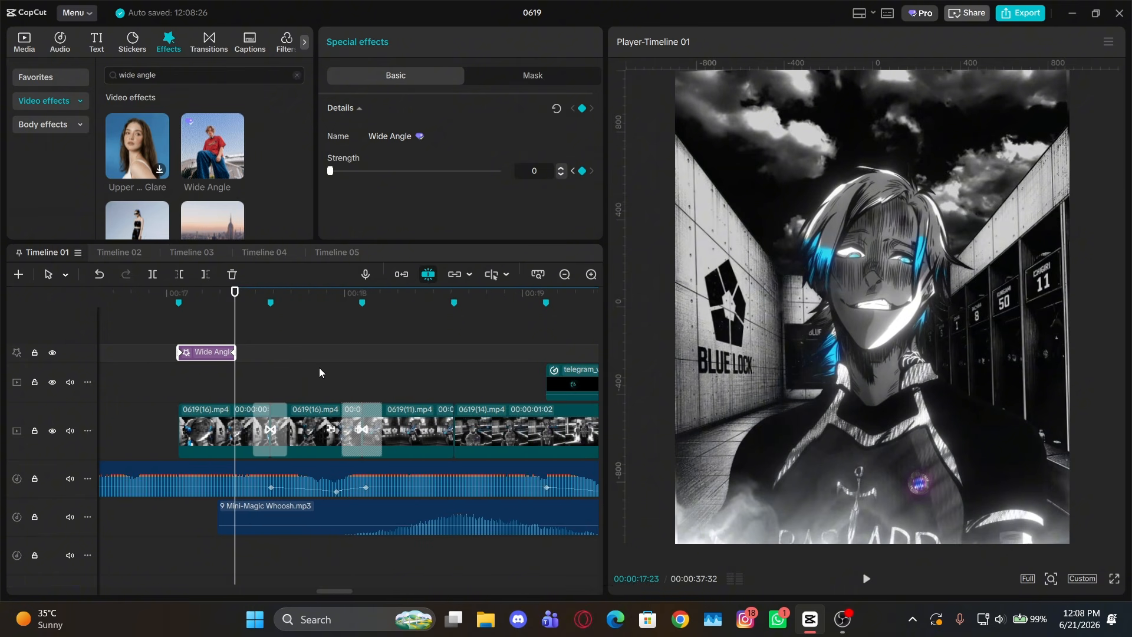
{"action": "left_click", "coordinate": [447, 373]}
{"action": "key", "text": "ctrl+v"}
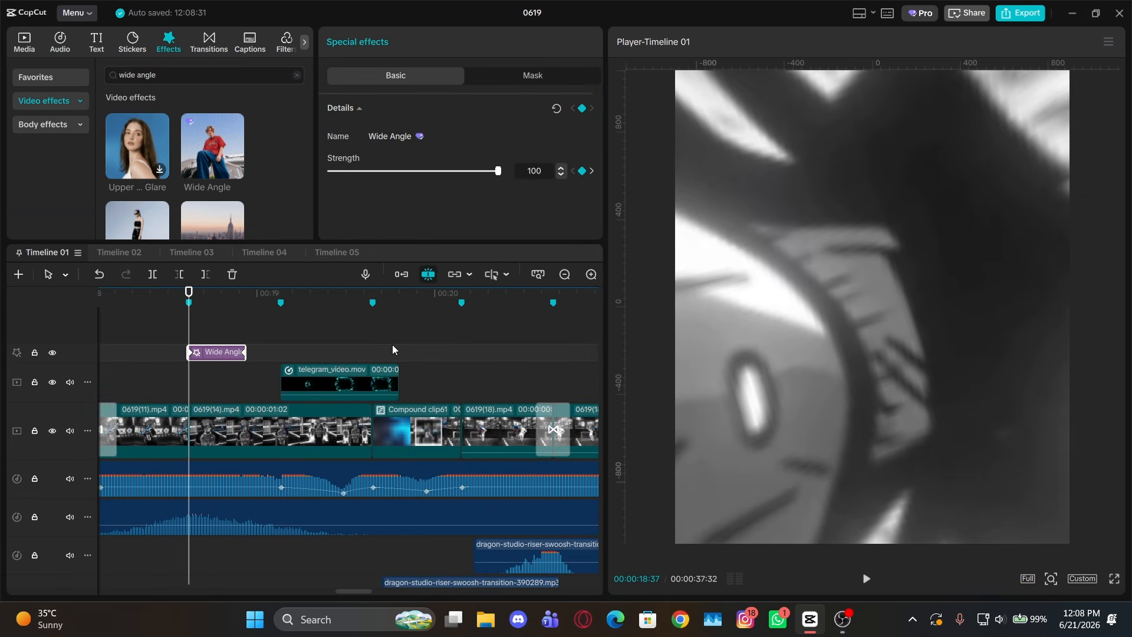
Open Compound clip61 and paste the Wide Angle effect at its start, layered between Compound clip59 and 0619(21).mp4
{"action": "left_click", "coordinate": [414, 437]}
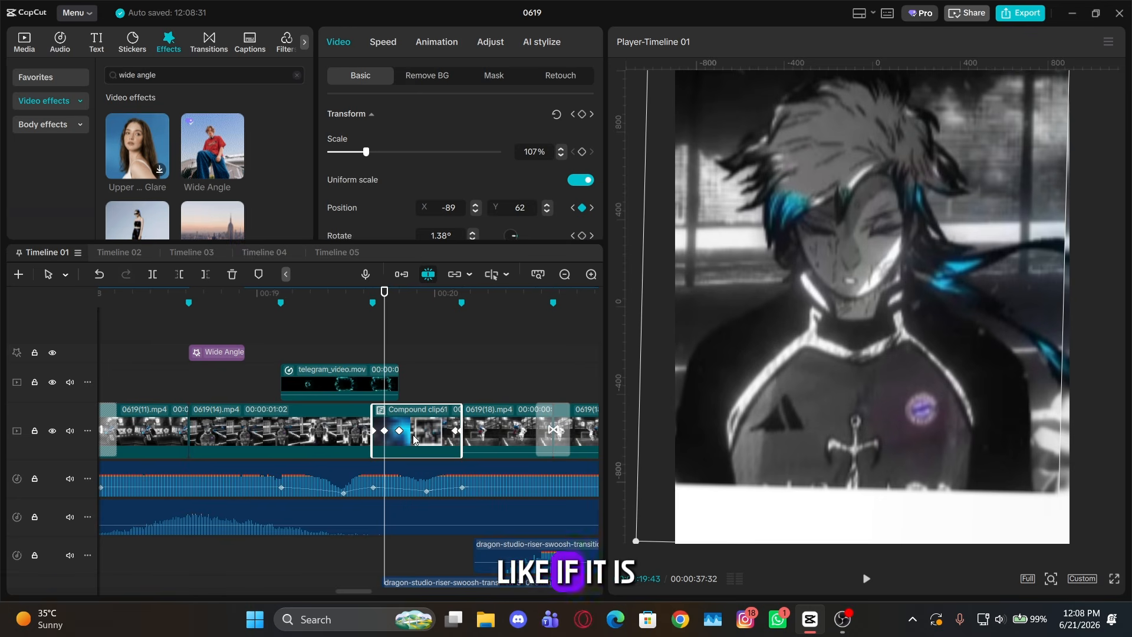
{"action": "double_click", "coordinate": [413, 438]}
{"action": "key", "text": "ctrl+v"}
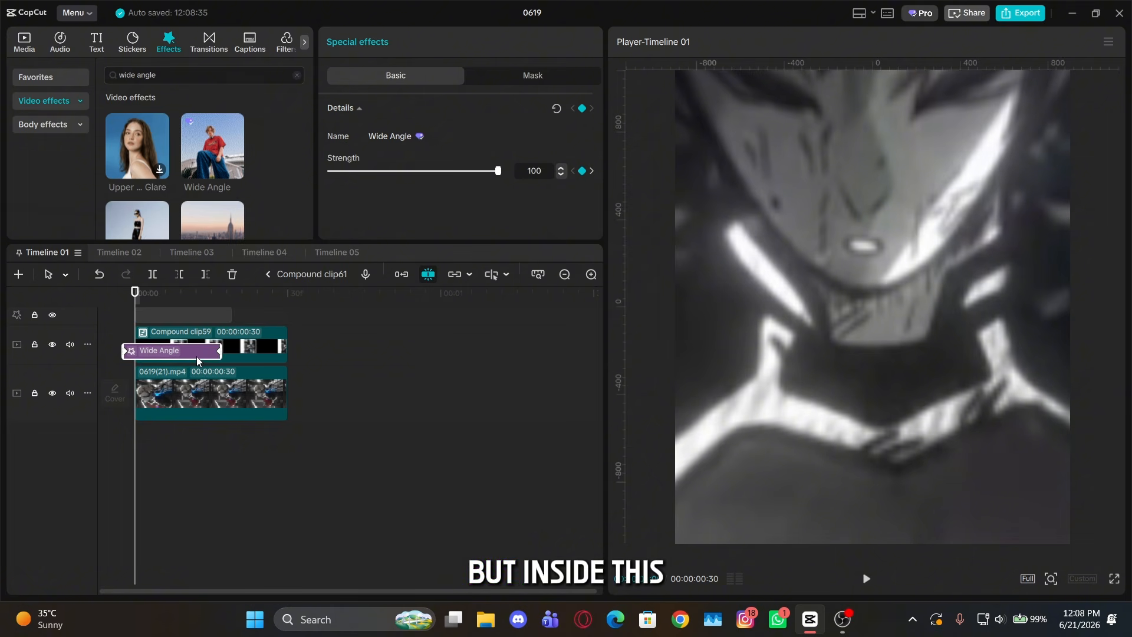
{"action": "left_click_drag", "start_coordinate": [196, 356], "coordinate": [193, 368]}
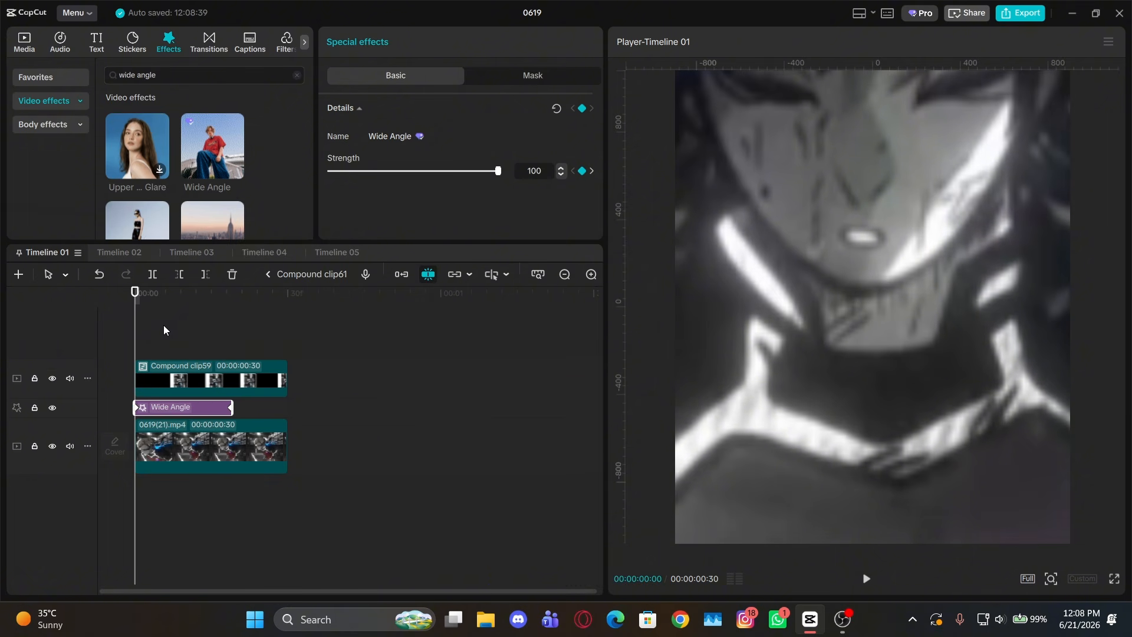
{"action": "left_click", "coordinate": [164, 330]}
{"action": "key", "text": "space"}
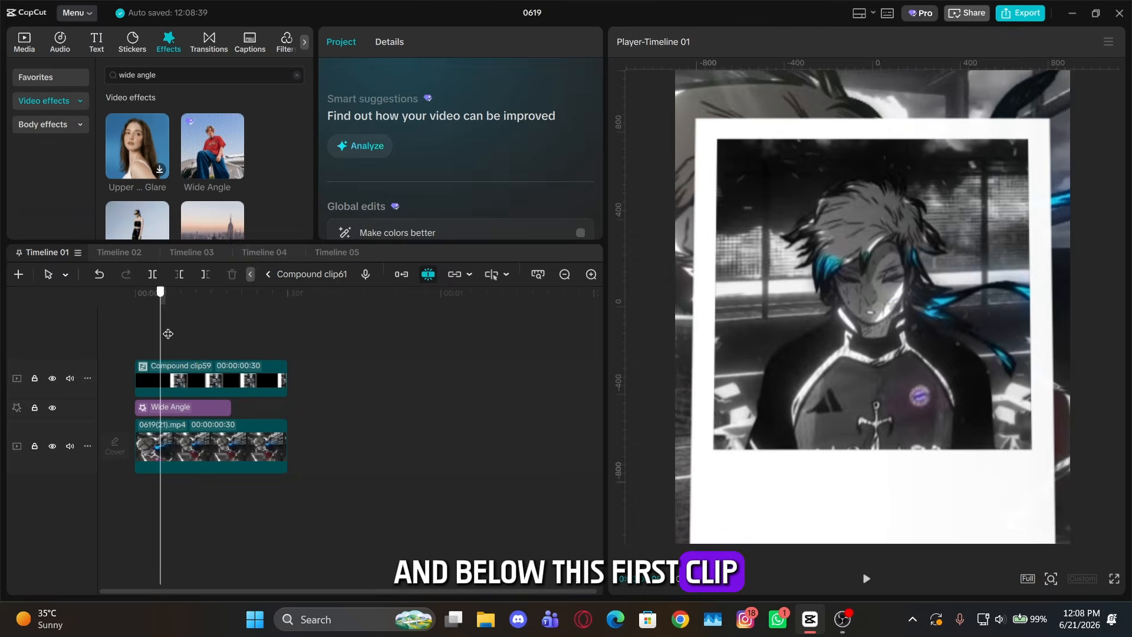
Look inside Compound clip59 and scrub through Compound clip61 to check which layers the effect touches
{"action": "double_click", "coordinate": [210, 385]}
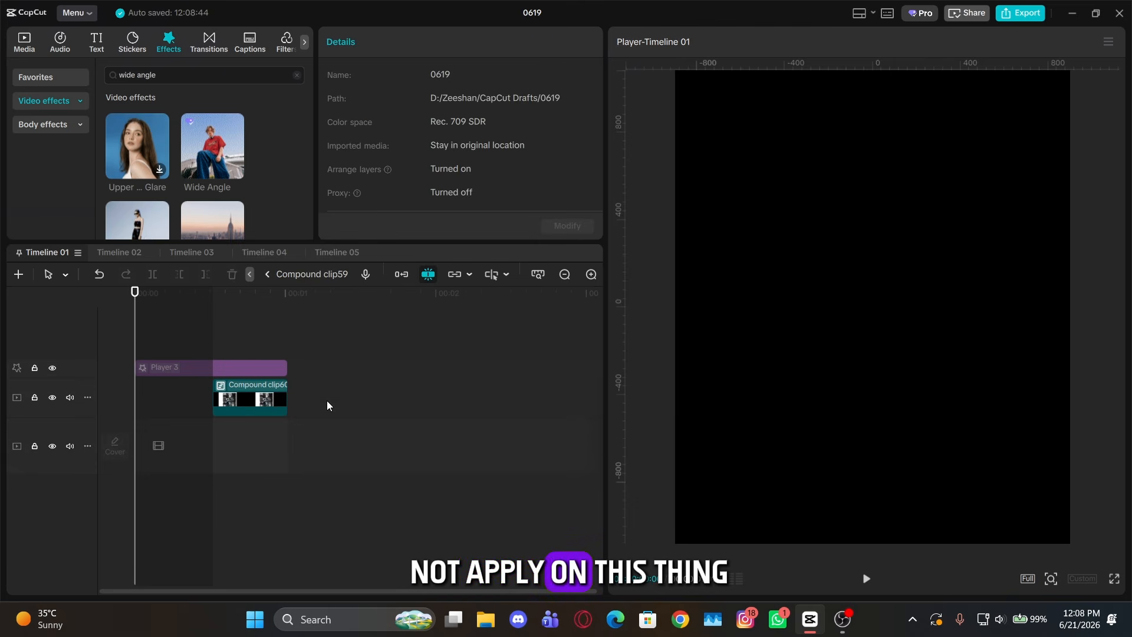
{"action": "left_click", "coordinate": [248, 342]}
{"action": "mouse_move", "coordinate": [247, 342]}
{"action": "left_mouse_down"}
{"action": "mouse_move", "coordinate": [282, 346]}
{"action": "mouse_move", "coordinate": [232, 351]}
{"action": "left_mouse_up"}
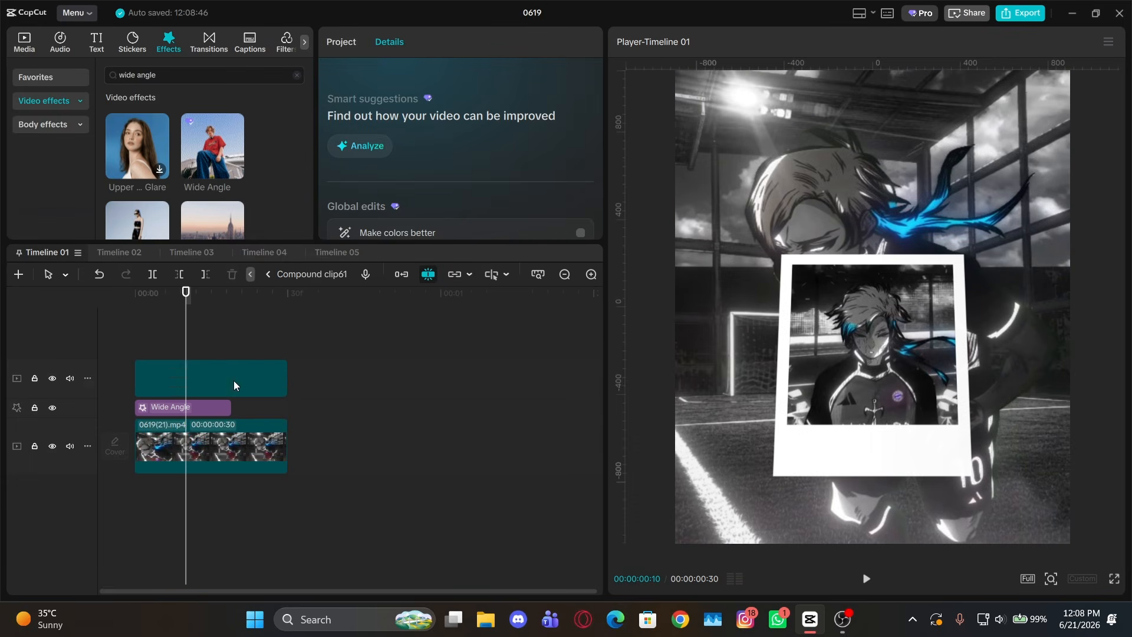
{"action": "left_click", "coordinate": [271, 334]}
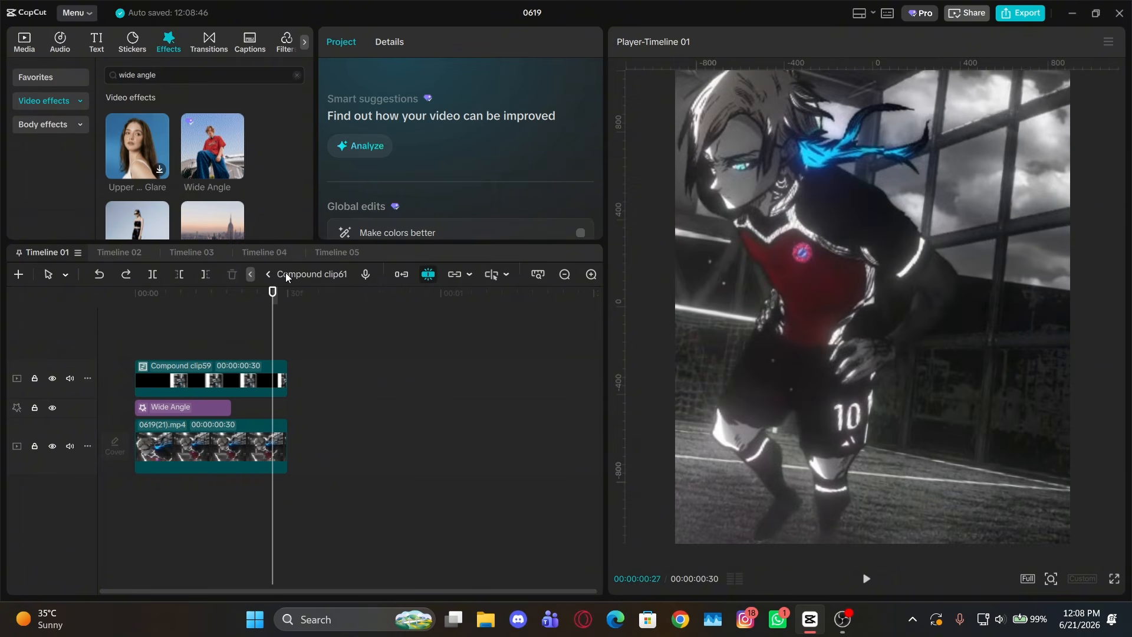
Return to the main Timeline 01 and move the playhead to the first 0619(18).mp4 clip
{"action": "left_click", "coordinate": [285, 275]}
{"action": "scroll", "coordinate": [360, 347], "scroll_direction": "right", "scroll_amount": 3}
{"action": "left_click", "coordinate": [276, 381]}
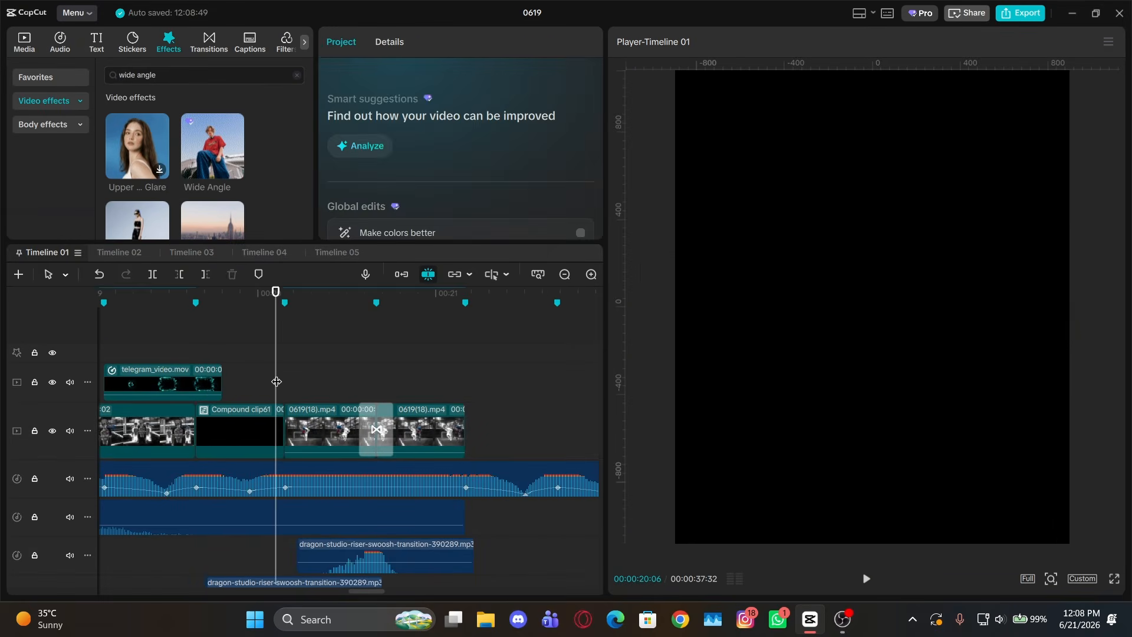
{"action": "left_click_drag", "start_coordinate": [276, 381], "coordinate": [287, 381]}
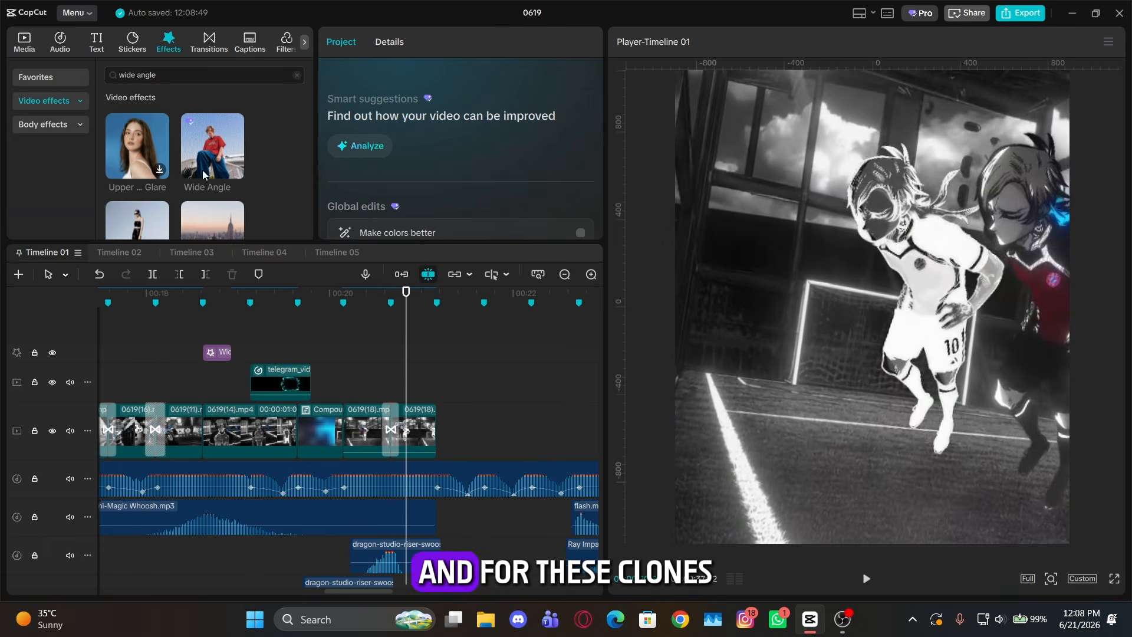
Search the effects for "gentle ripple" and add Gentle Rippling above the 0619(18).mp4 clips, starting with the first one
{"action": "triple_click", "coordinate": [168, 75]}
{"action": "type", "text": "gen"}
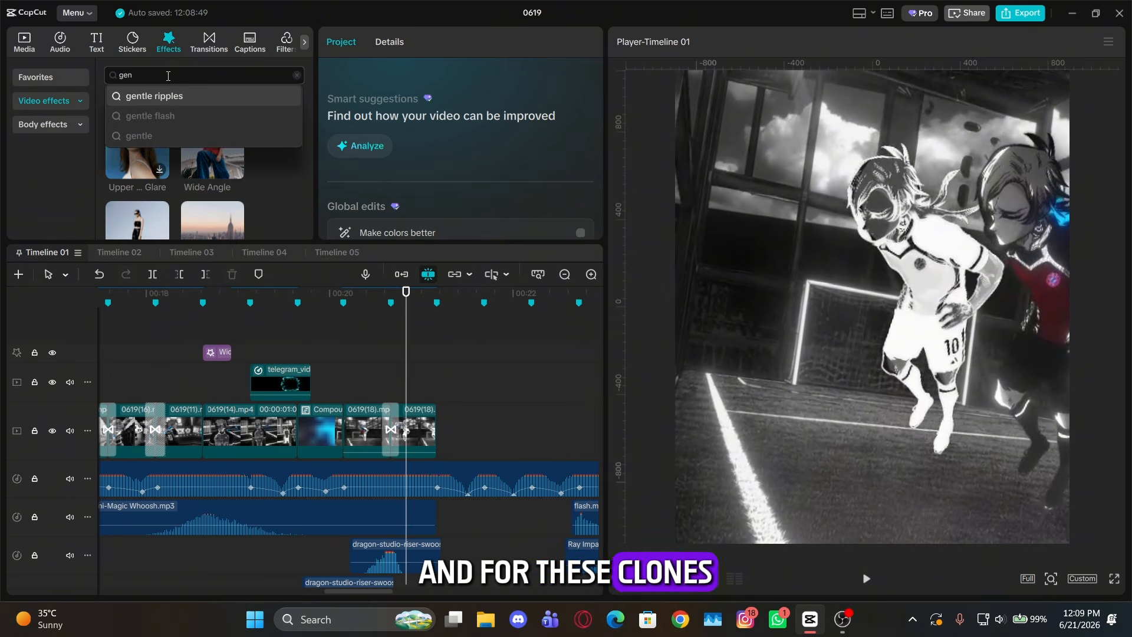
{"action": "type", "text": "tle ripple"}
{"action": "key", "text": "Return"}
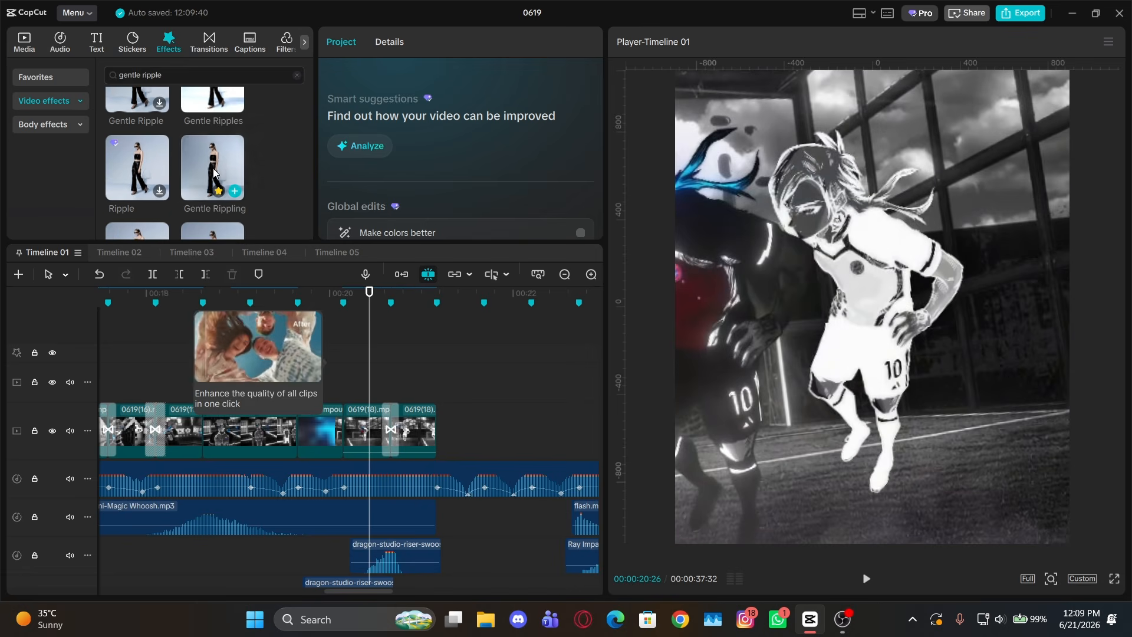
{"action": "left_click_drag", "start_coordinate": [216, 159], "coordinate": [454, 321]}
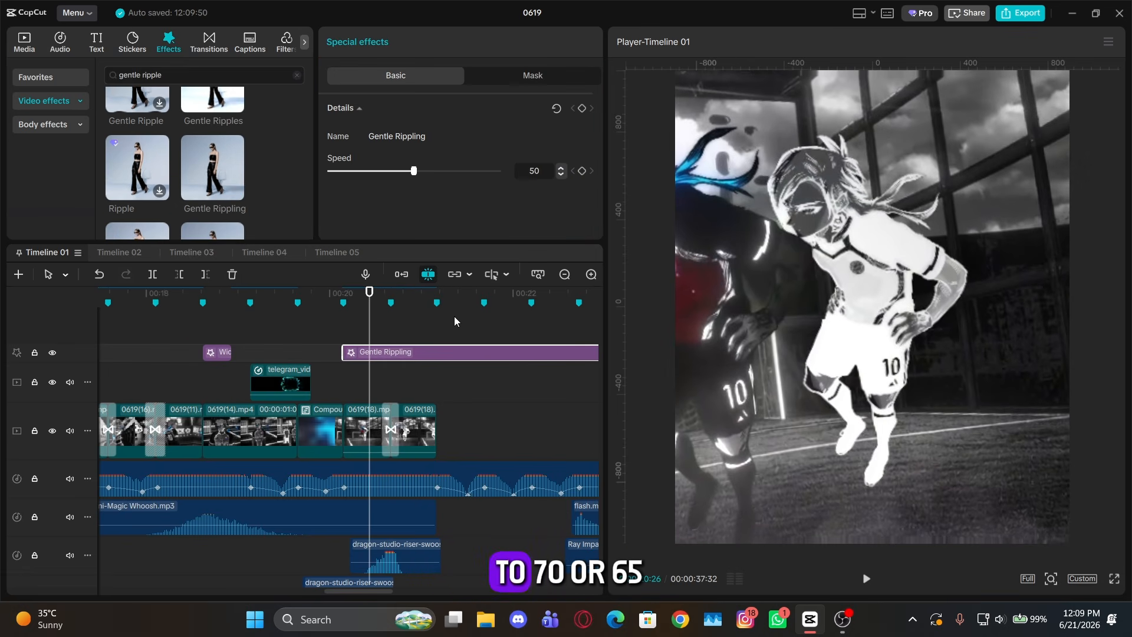
Set the Gentle Rippling speed to 68 and trim the effect to the end of the last 0619(18).mp4 clip
{"action": "left_click_drag", "start_coordinate": [452, 171], "coordinate": [445, 172]}
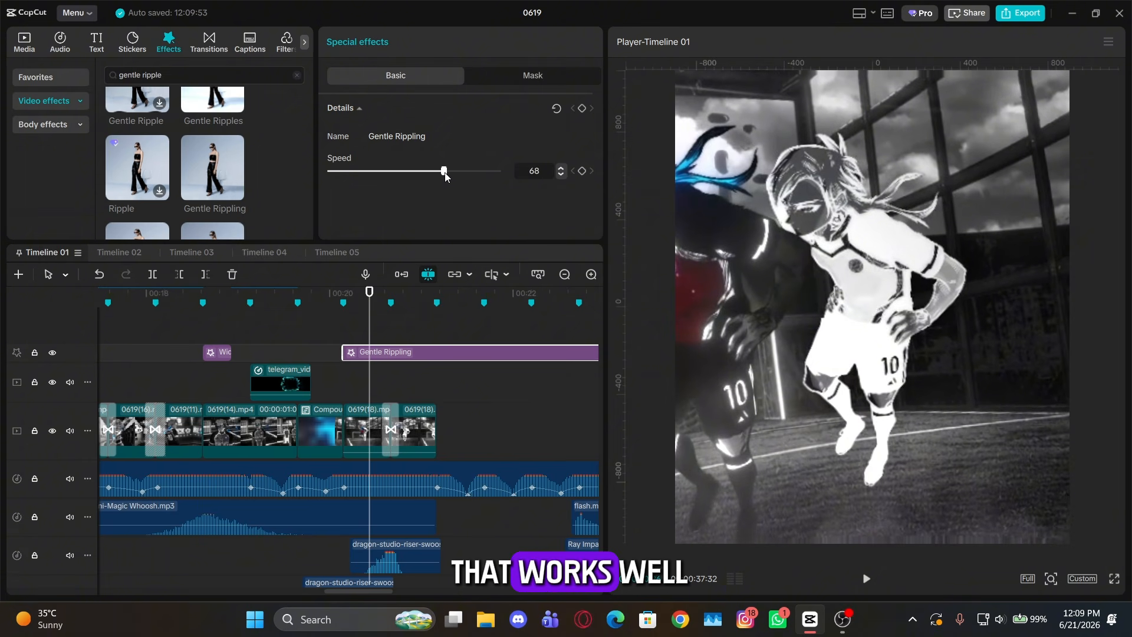
{"action": "left_click", "coordinate": [437, 339]}
{"action": "left_click", "coordinate": [440, 347]}
{"action": "key", "text": "w"}
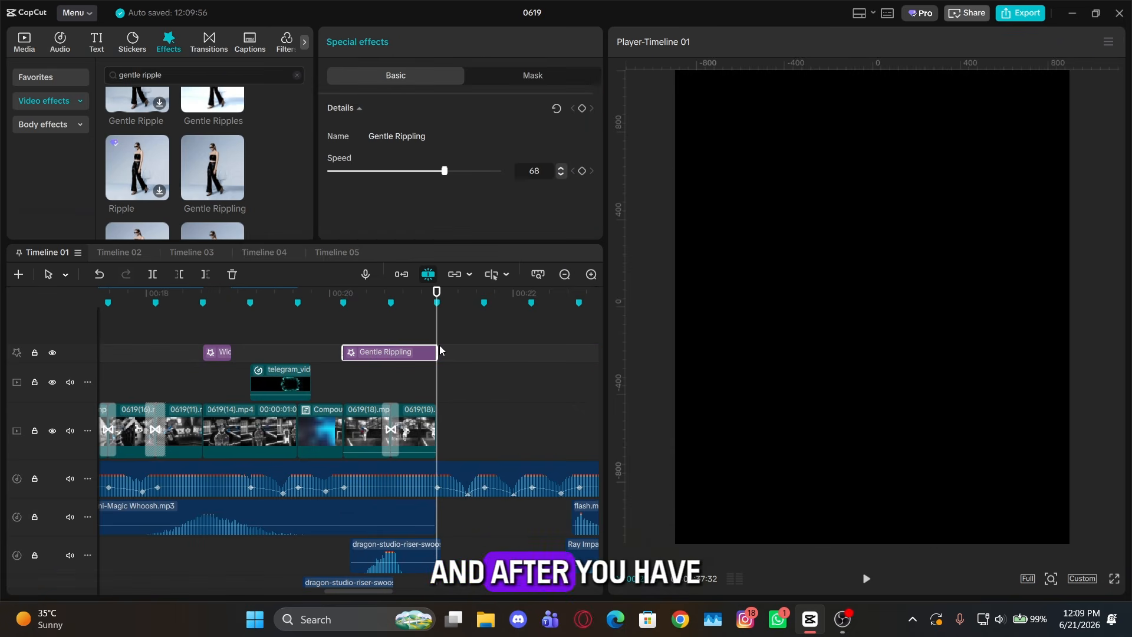
Play back the whole edited sequence in Timeline 01 to review the zooms, transitions and effects
{"action": "scroll", "coordinate": [439, 346], "scroll_direction": "down", "scroll_amount": 2}
{"action": "right_click", "coordinate": [496, 351]}
{"action": "mouse_move", "coordinate": [556, 454]}
{"action": "left_click", "coordinate": [656, 453]}
{"action": "scroll", "coordinate": [546, 399], "scroll_direction": "down", "scroll_amount": 1}
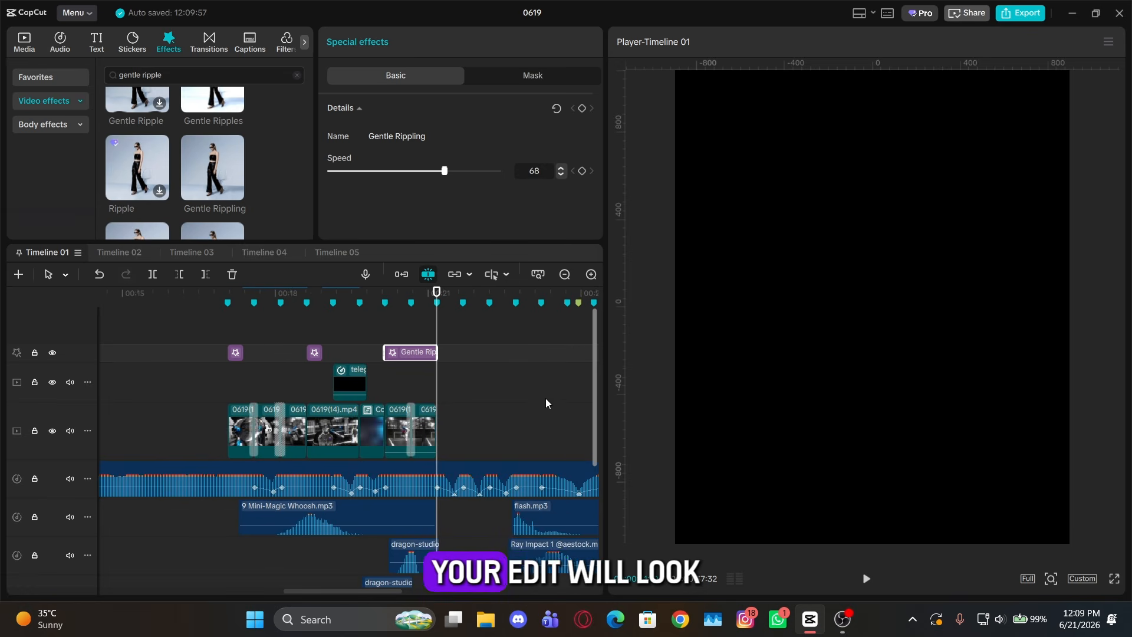
{"action": "scroll", "coordinate": [524, 389], "scroll_direction": "down", "scroll_amount": 1}
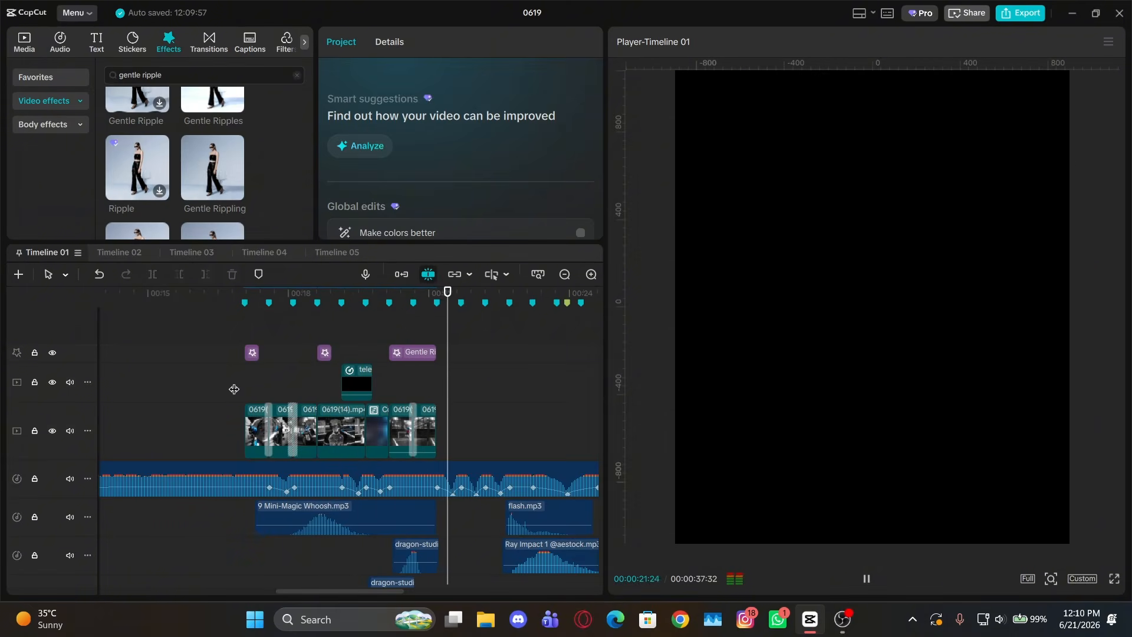
{"action": "left_click", "coordinate": [371, 369]}
Move all the video clips and effects past the end of the music, and place 0619(1)tutor.mp4 at the first beat marker
{"action": "left_click_drag", "start_coordinate": [499, 352], "coordinate": [228, 416]}
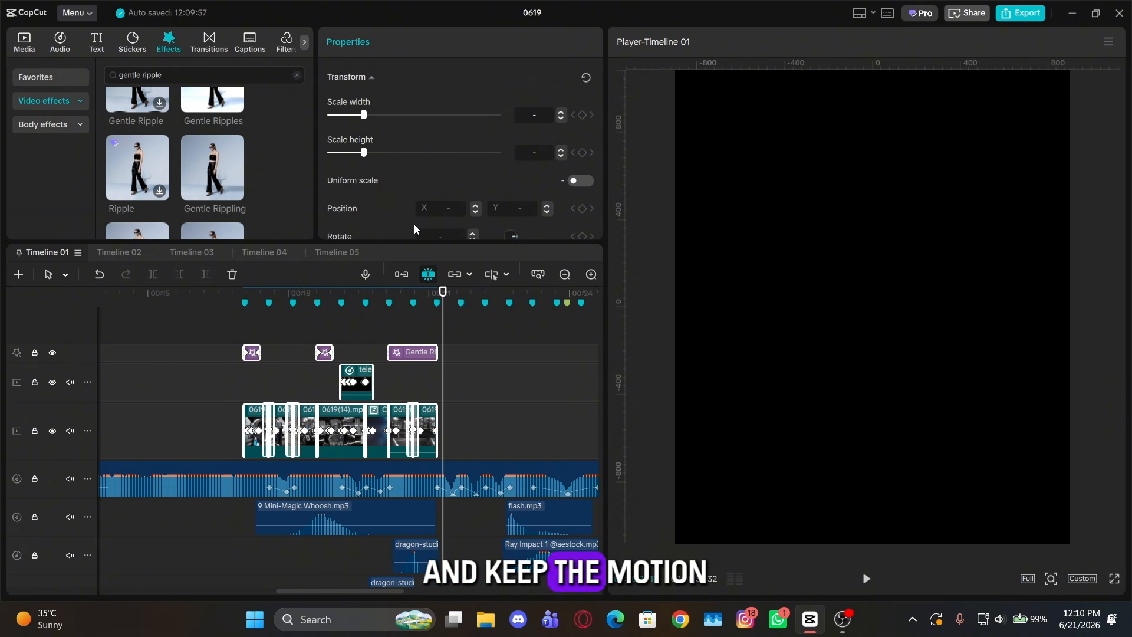
{"action": "left_click", "coordinate": [313, 342]}
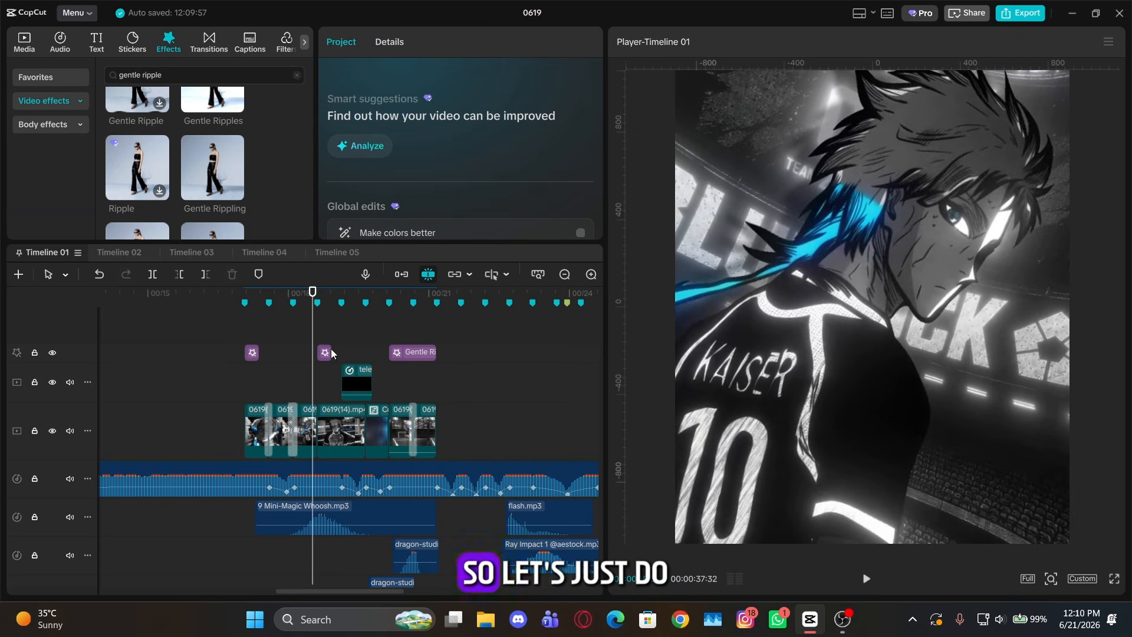
{"action": "key", "text": "ctrl+a"}
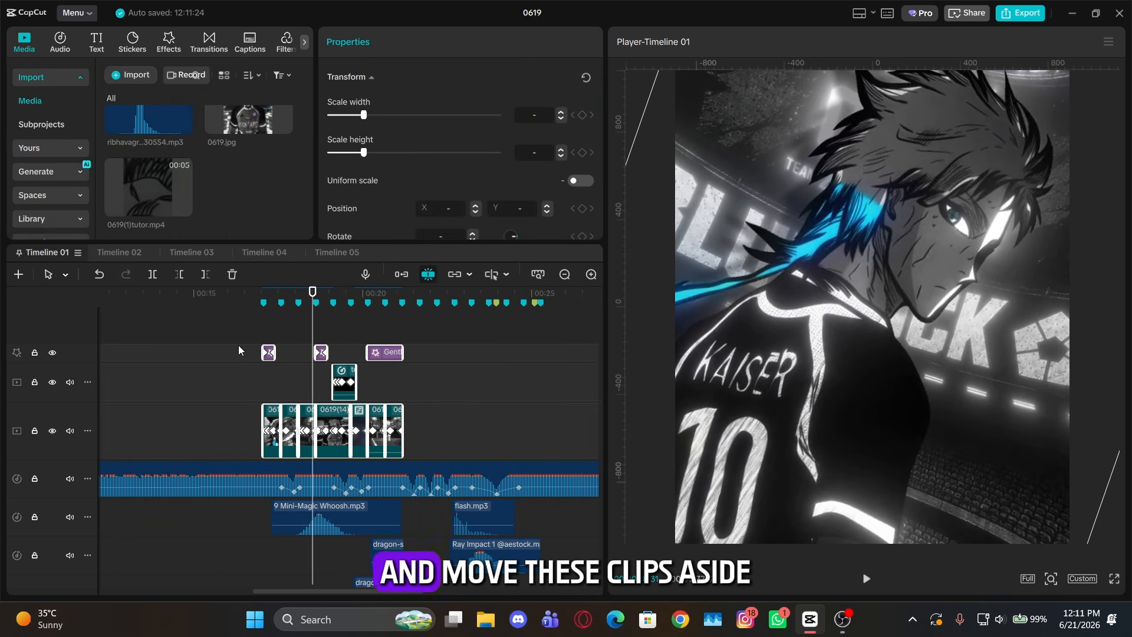
{"action": "key", "text": "Delete"}
{"action": "scroll", "coordinate": [384, 362], "scroll_direction": "right", "scroll_amount": 3}
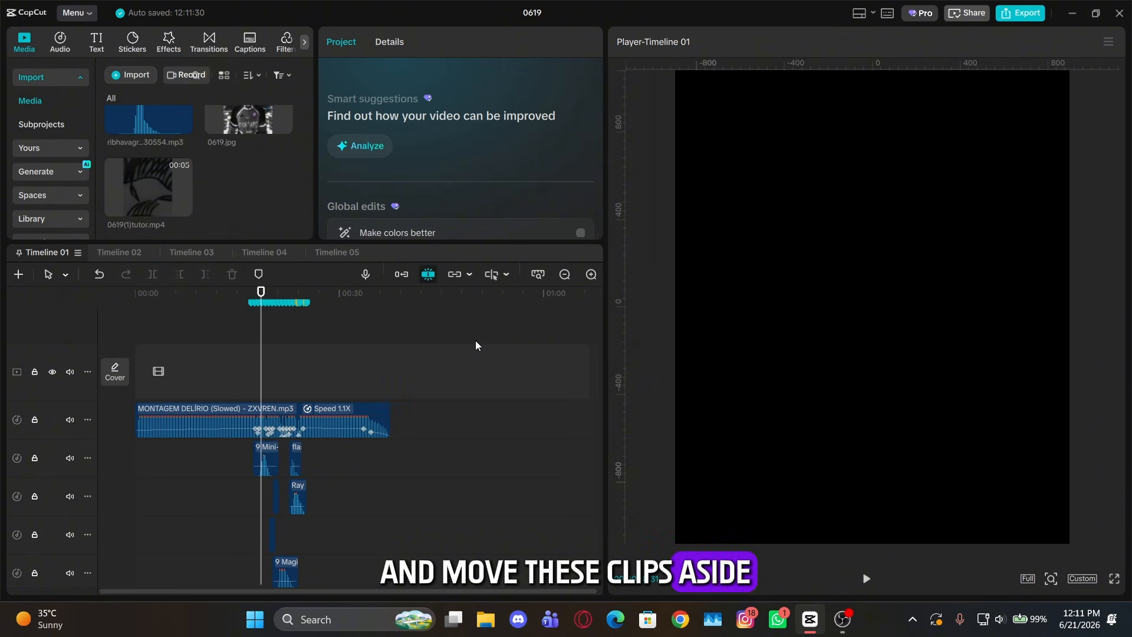
{"action": "left_click", "coordinate": [394, 321]}
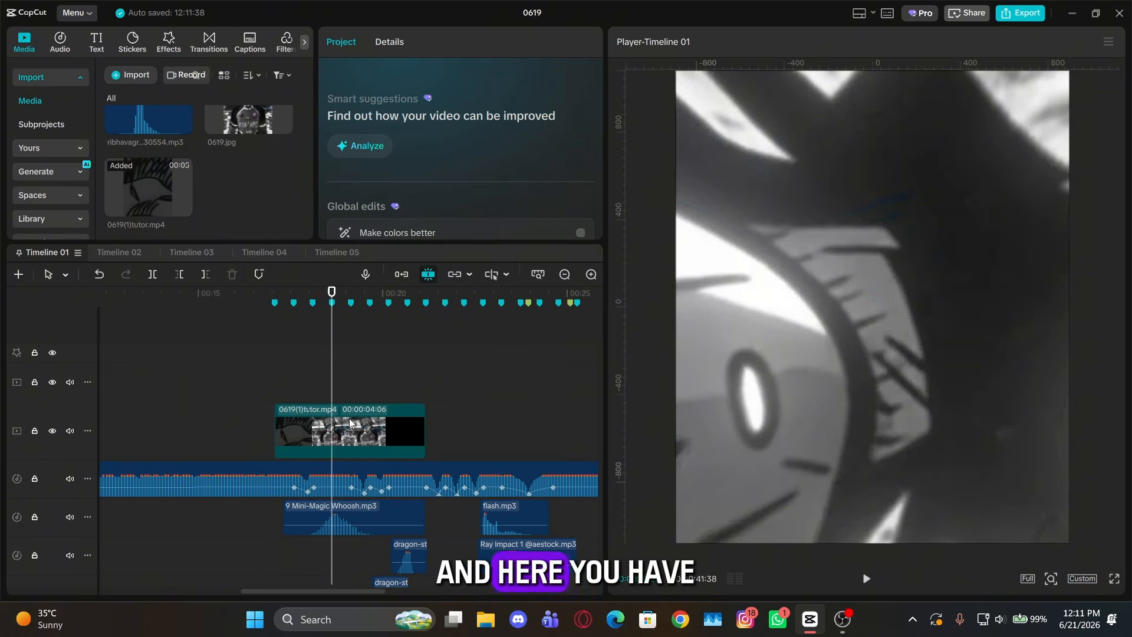
Enable Motion blur on the 0619(1)tutor.mp4 clip with Blur 100 and Blend 0
{"action": "left_click", "coordinate": [349, 419]}
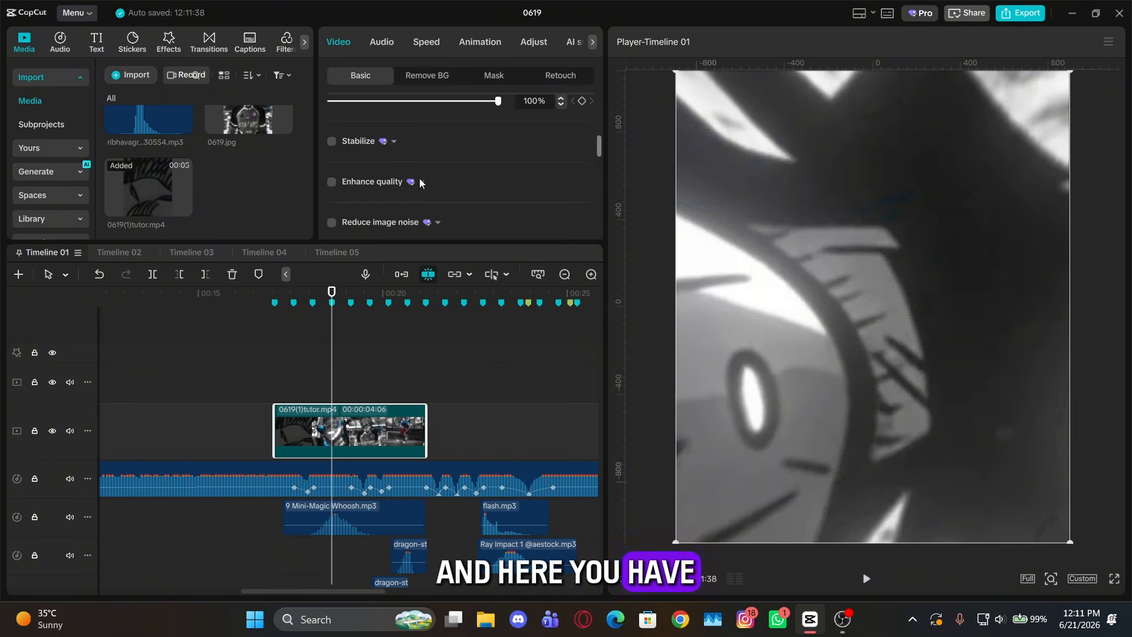
{"action": "scroll", "coordinate": [419, 178], "scroll_direction": "down", "scroll_amount": 5}
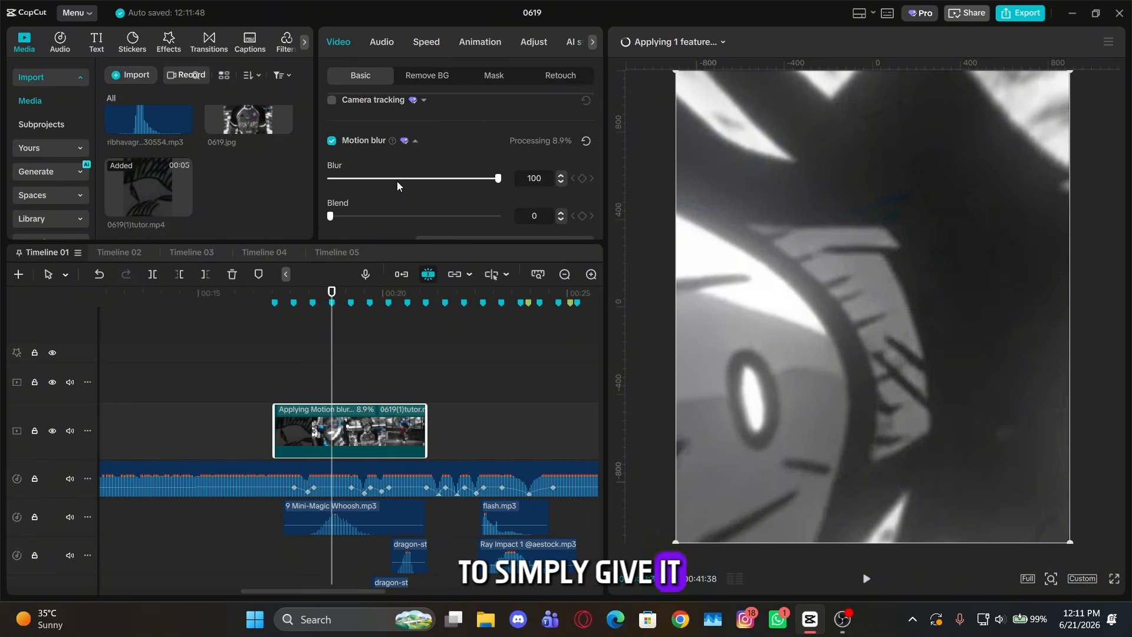
{"action": "left_click", "coordinate": [397, 178]}
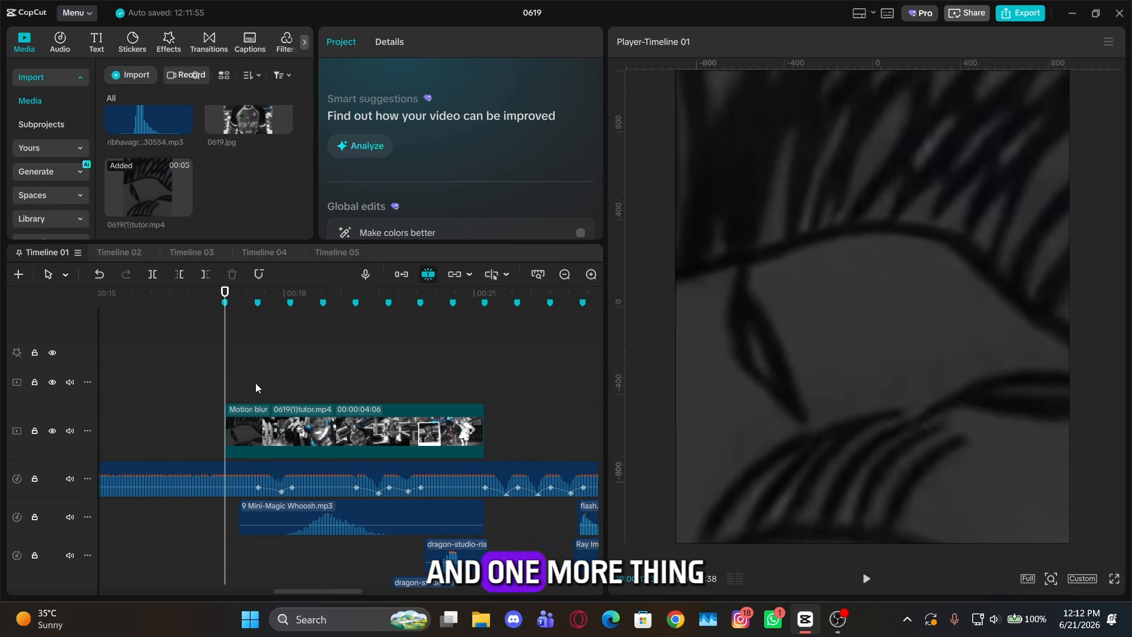
Play back the 0619(1)tutor.mp4 clip repeatedly from its start to review the motion blur
{"action": "key", "text": "space"}
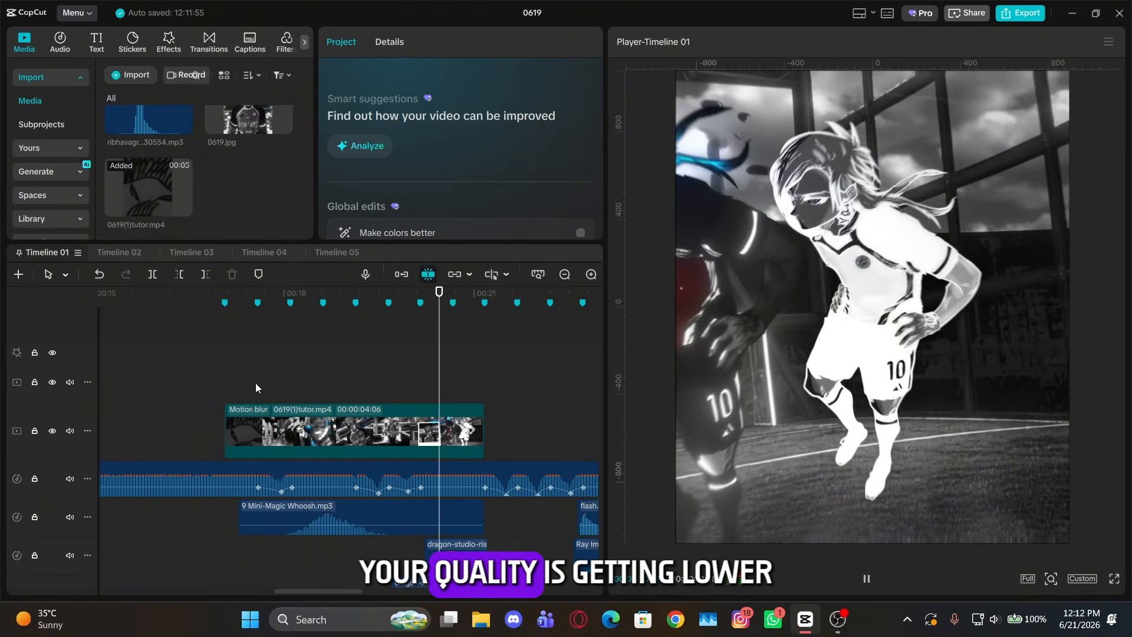
{"action": "left_click", "coordinate": [288, 374]}
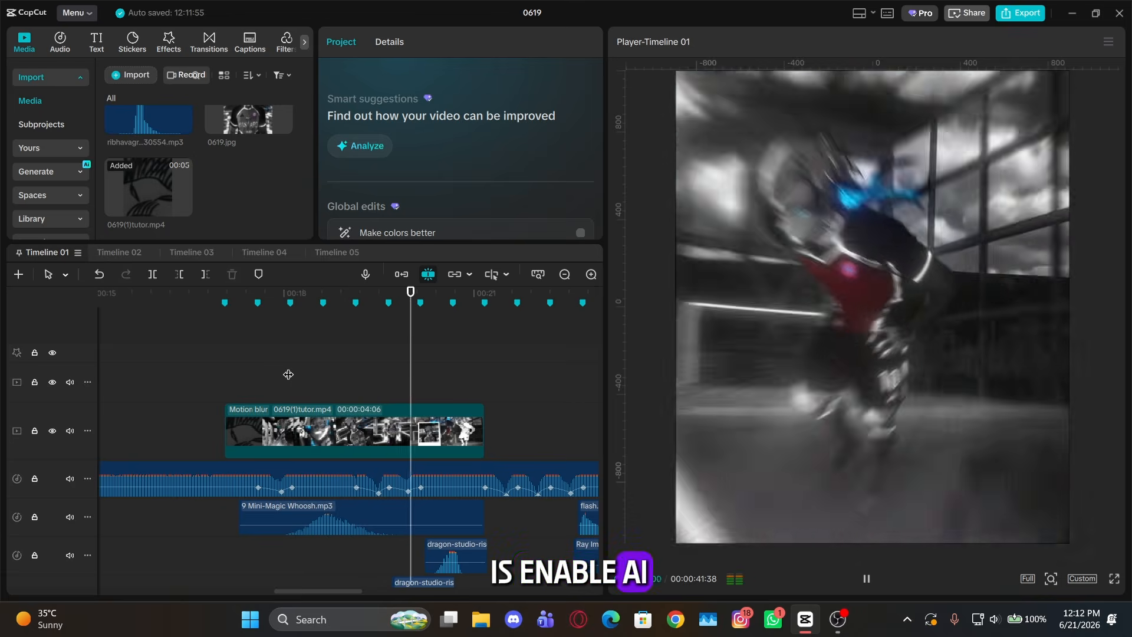
{"action": "left_click", "coordinate": [288, 374]}
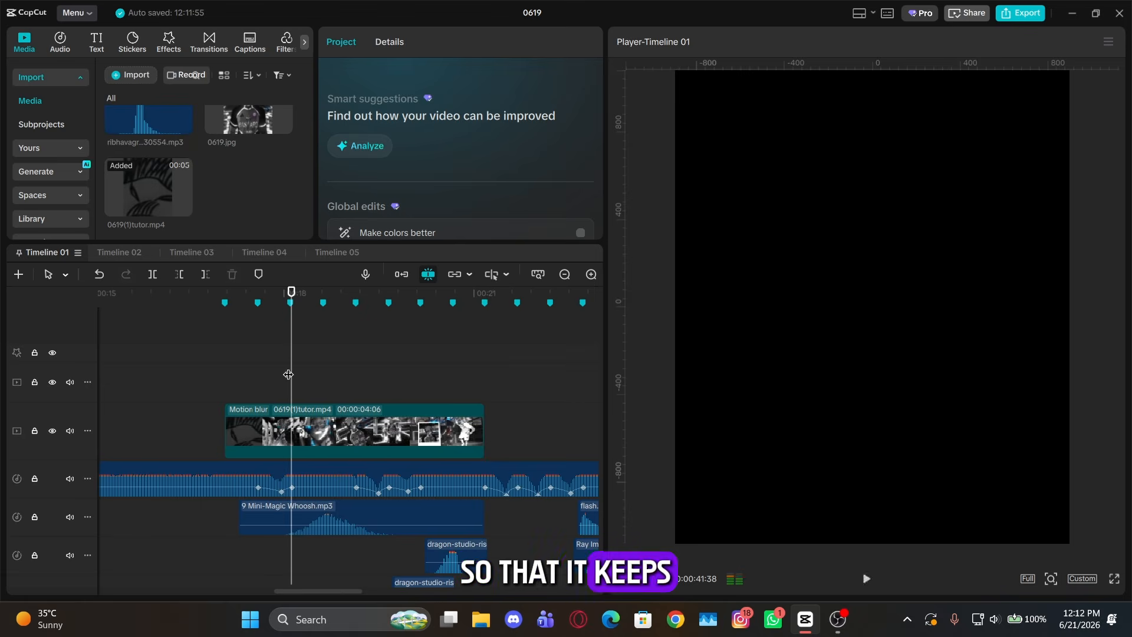
{"action": "left_click", "coordinate": [233, 388]}
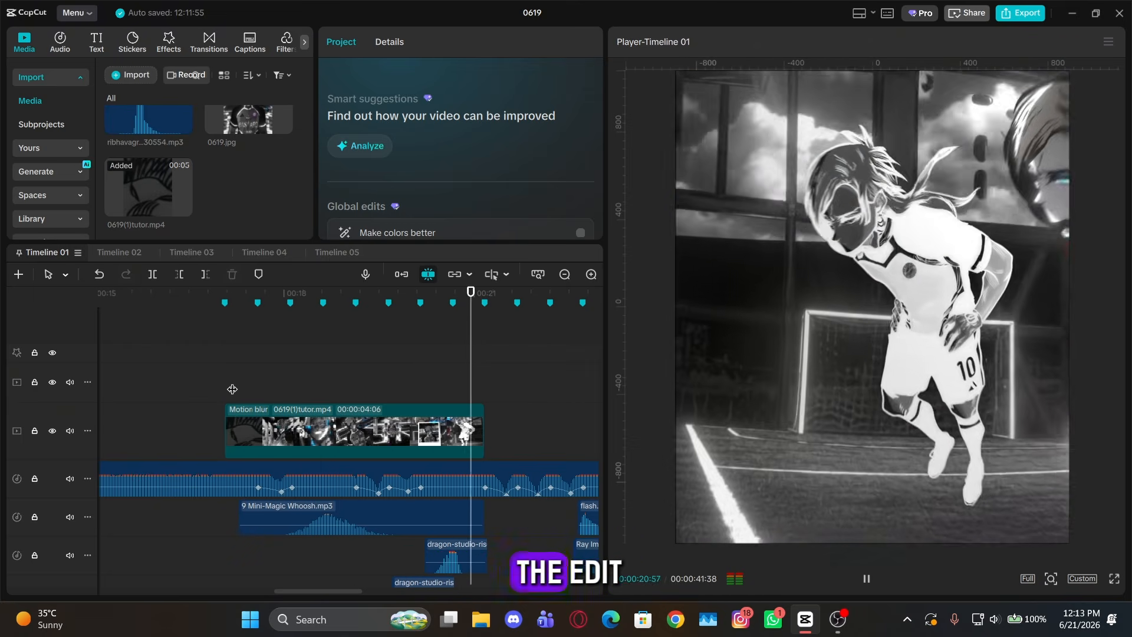
Replay the finished 0619(1)tutor.mp4 section from the first beat marker to check its transitions and motion blur against the music
{"action": "left_click", "coordinate": [232, 389]}
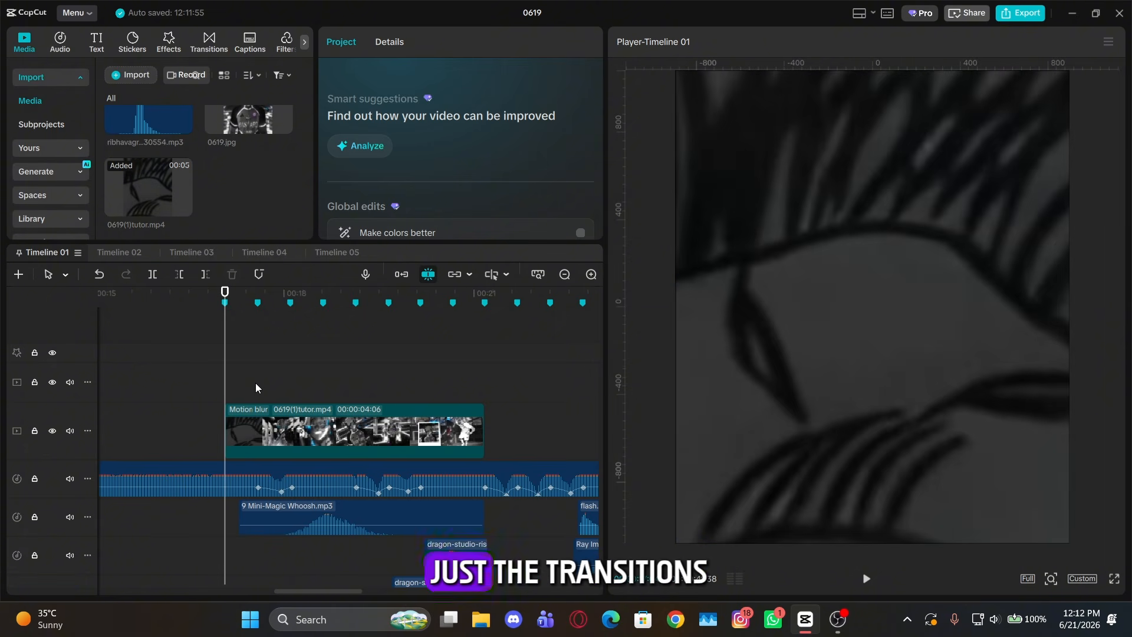
{"action": "key", "text": "space"}
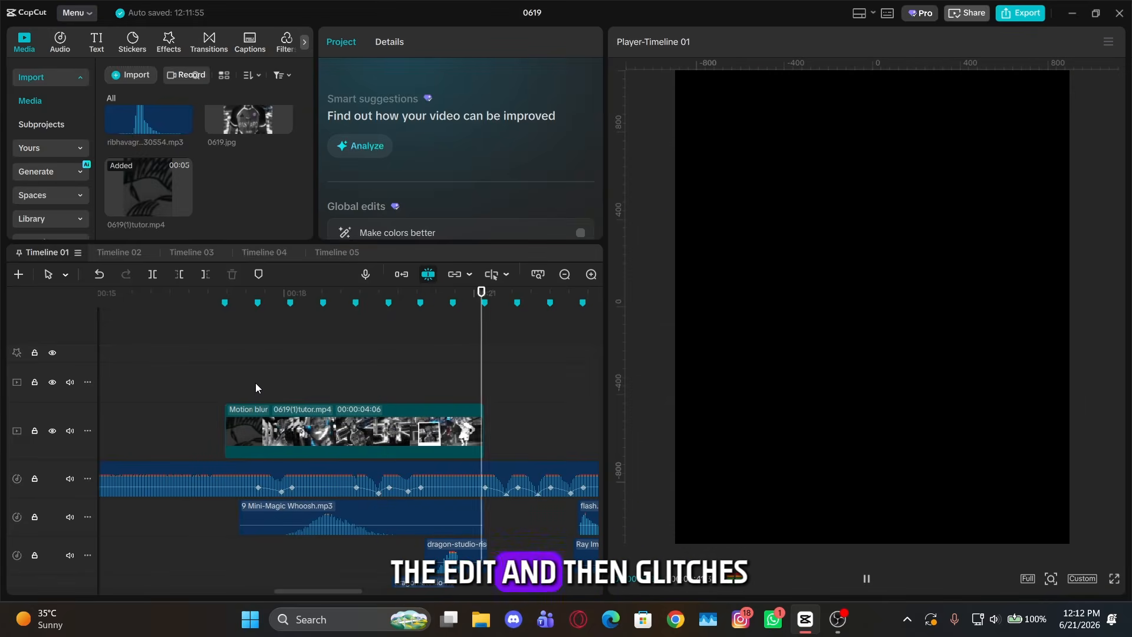
{"action": "left_click", "coordinate": [288, 374]}
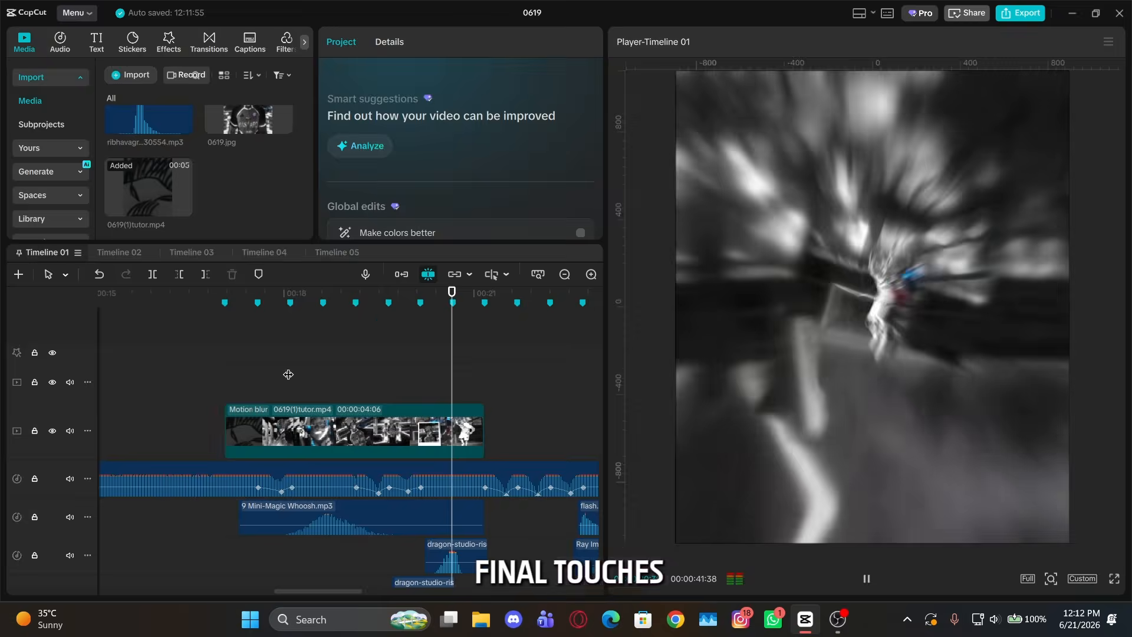
{"action": "left_click", "coordinate": [288, 374]}
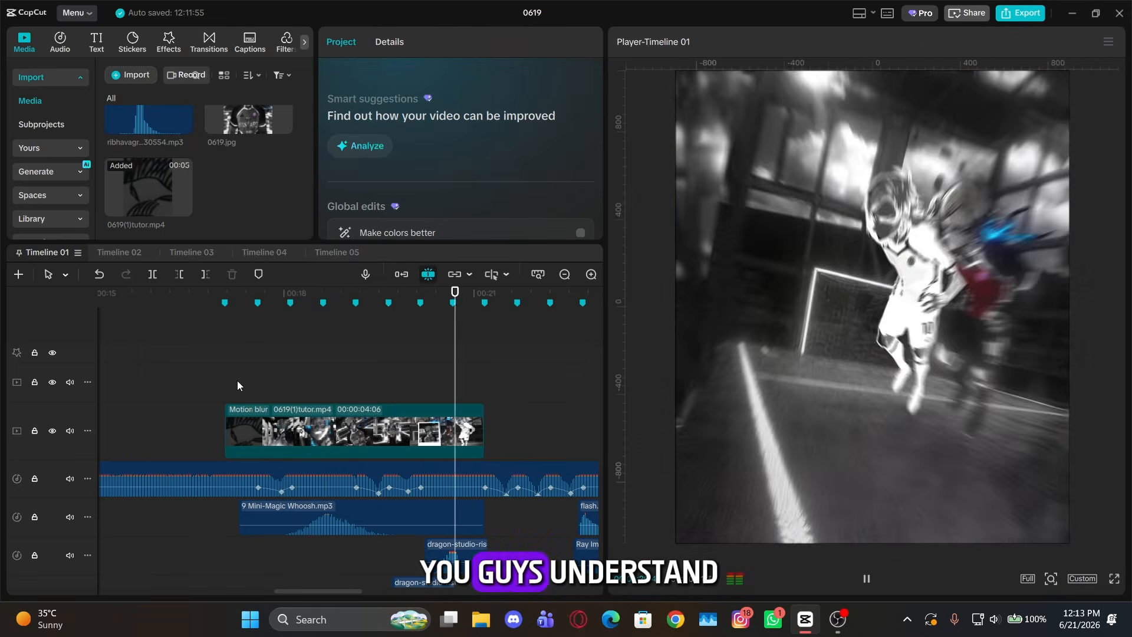
{"action": "key", "text": "space"}
{"action": "left_click", "coordinate": [232, 380]}
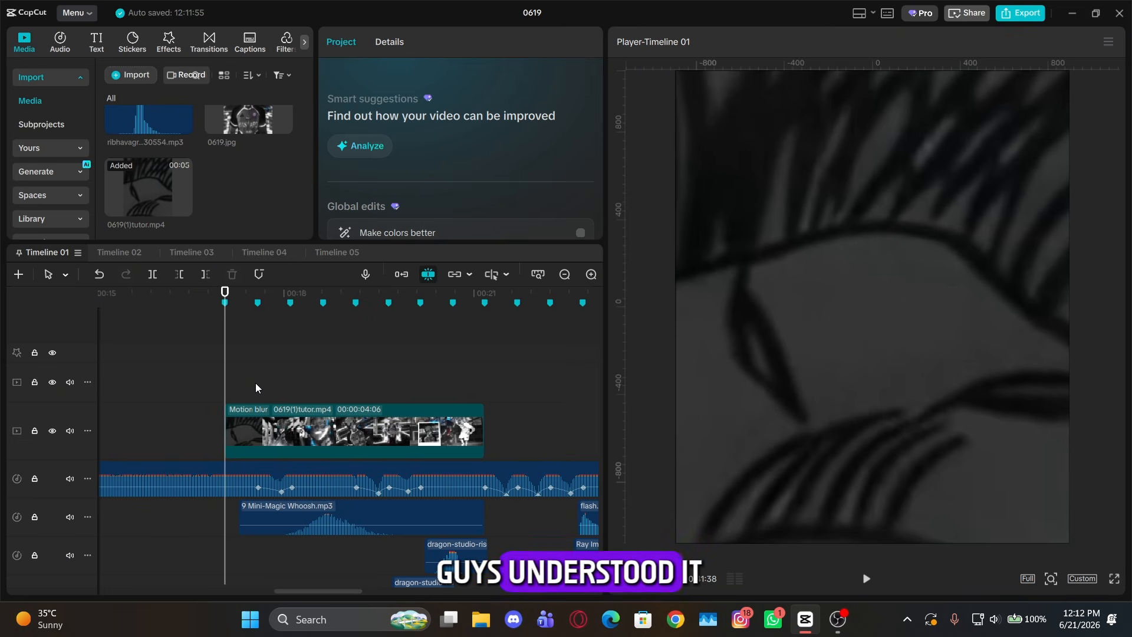
{"action": "key", "text": "space"}
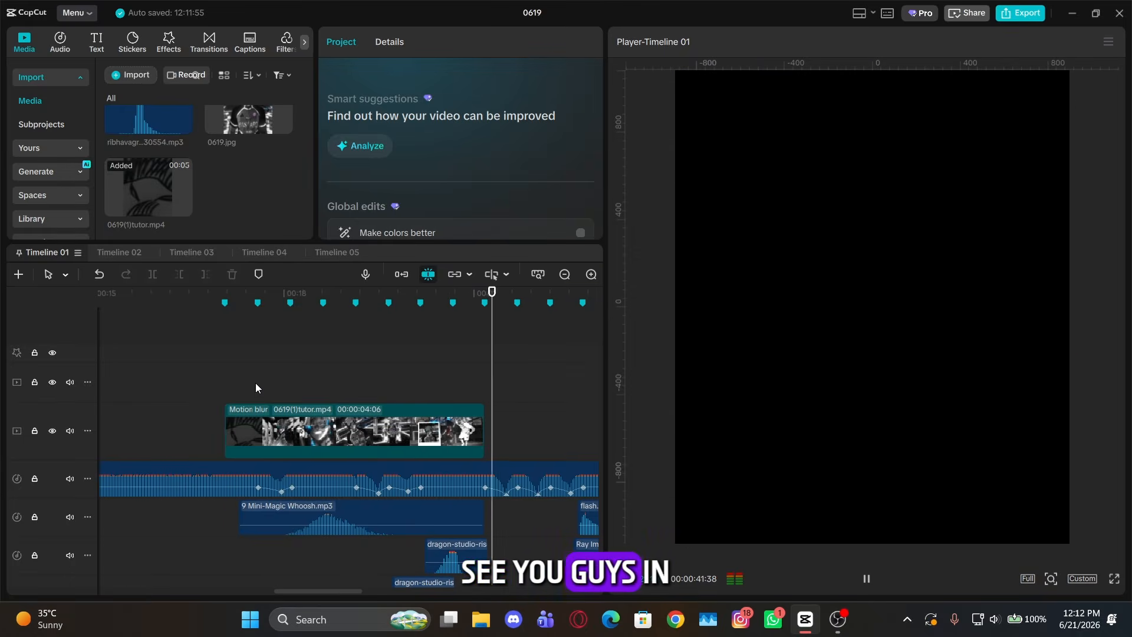
{"action": "left_click", "coordinate": [289, 374]}
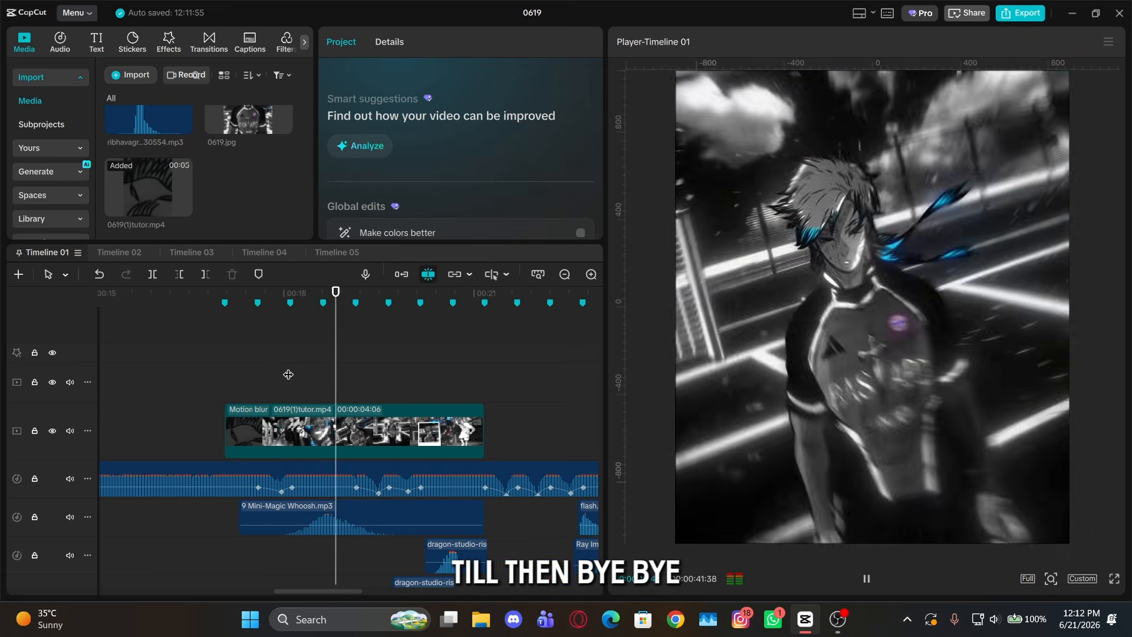